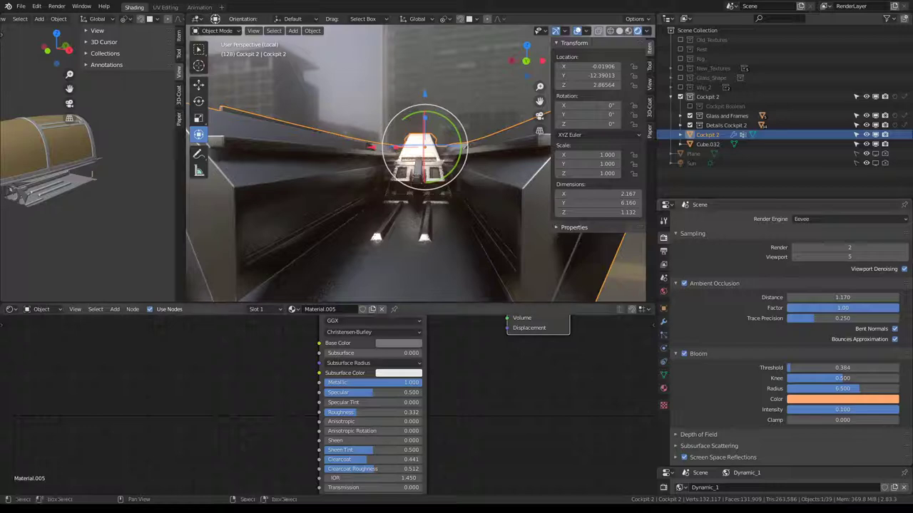
- Switch the render engine from Eevee to Cycles and view the cockpit from above
middle_drag(354, 100, 400, 185)
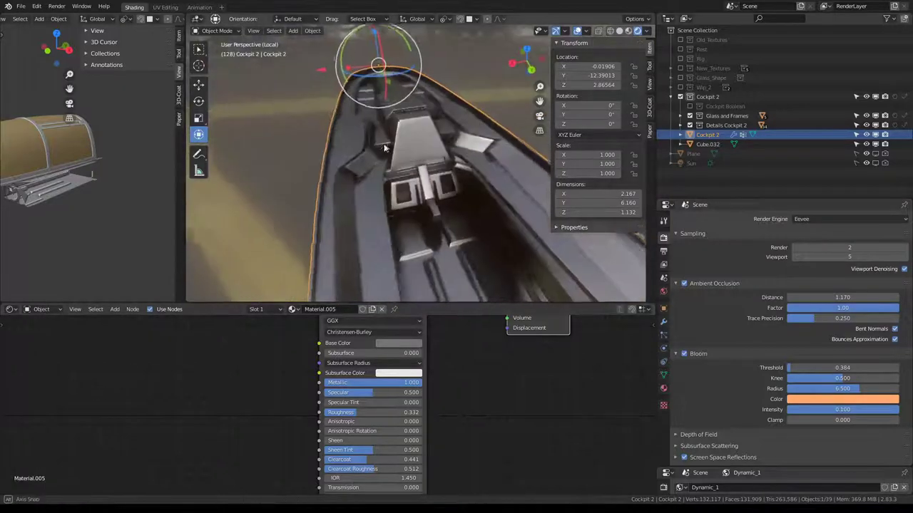
click(828, 218)
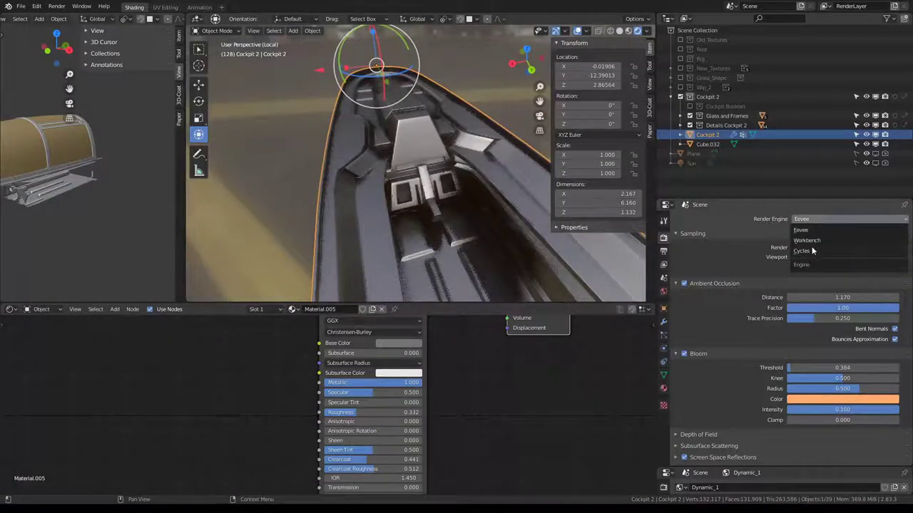
click(831, 250)
middle_drag(398, 184, 417, 152)
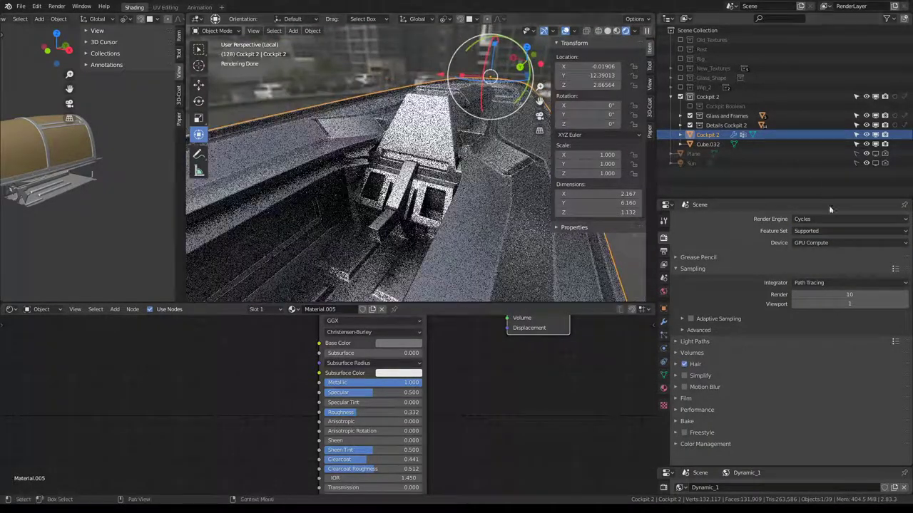
- Raise the Principled BSDF Roughness from 0.332 to 0.845
mouse_move(361, 435)
middle_down()
mouse_move(415, 423)
mouse_move(364, 426)
middle_up()
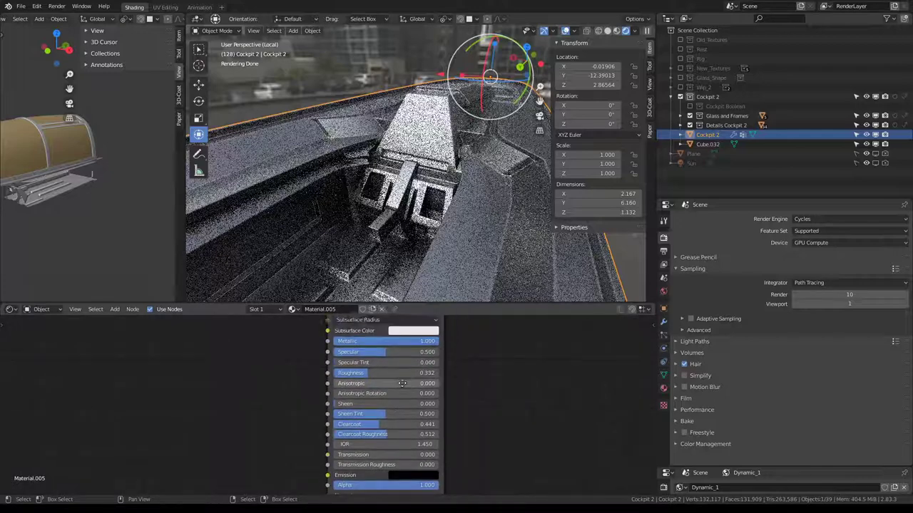
middle_drag(393, 397, 391, 444)
mouse_move(378, 403)
mouse_down()
mouse_move(364, 403)
mouse_move(422, 405)
mouse_up()
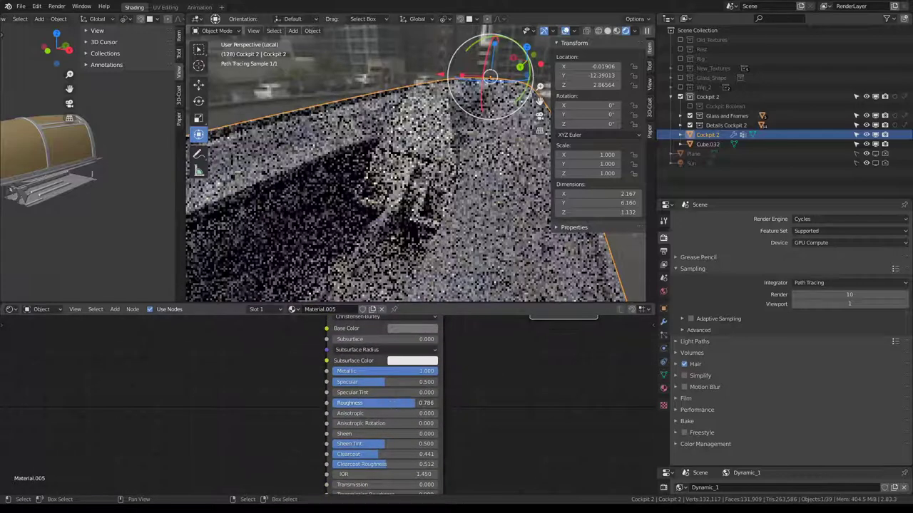
mouse_move(428, 214)
middle_down()
mouse_move(383, 169)
mouse_move(342, 214)
middle_up()
scroll(299, 399, down, 4)
- Duplicate the Material Output node as a second preview output
scroll(299, 400, up, 1)
middle_drag(299, 400, 550, 401)
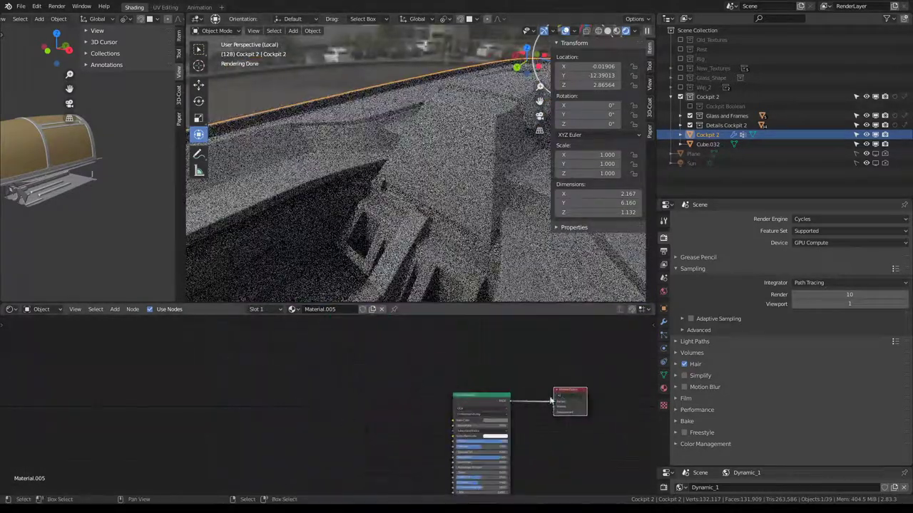
key(shift+d)
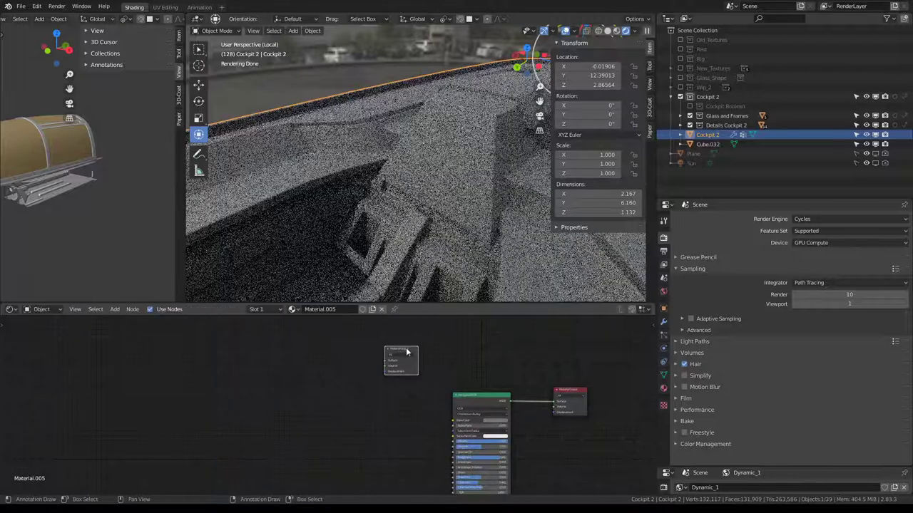
click(406, 351)
- Add an Ambient Occlusion node and feed its Color into the new output's Surface
key(shift+a)
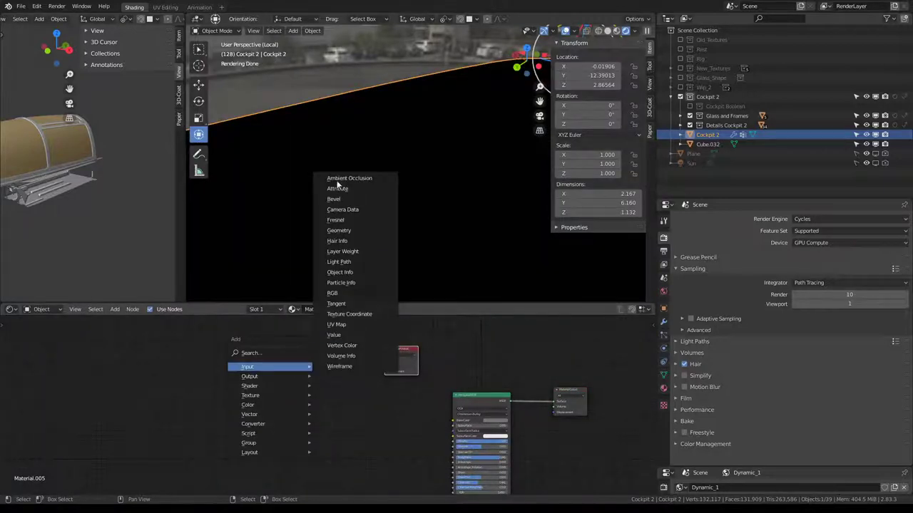
click(338, 180)
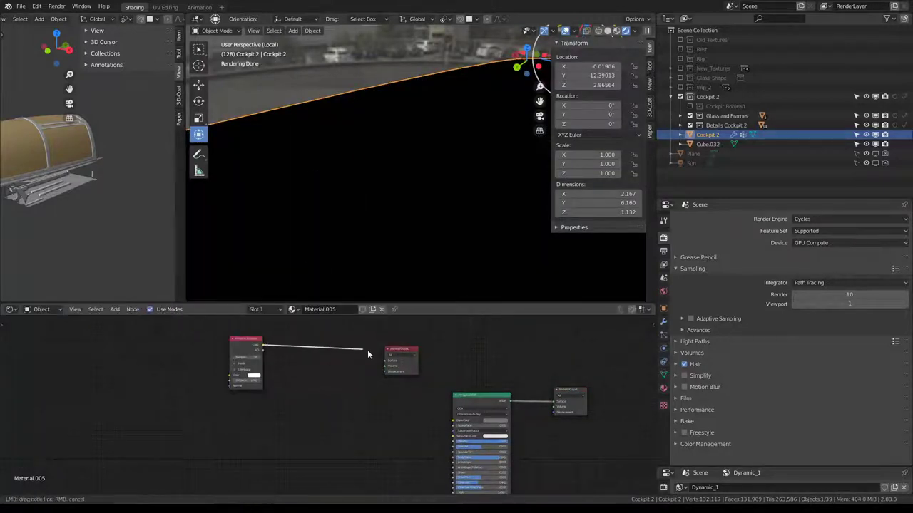
drag(390, 365, 403, 351)
mouse_move(408, 174)
middle_down()
mouse_move(439, 154)
mouse_move(411, 139)
mouse_move(421, 160)
mouse_move(383, 179)
middle_up()
scroll(261, 372, up, 2)
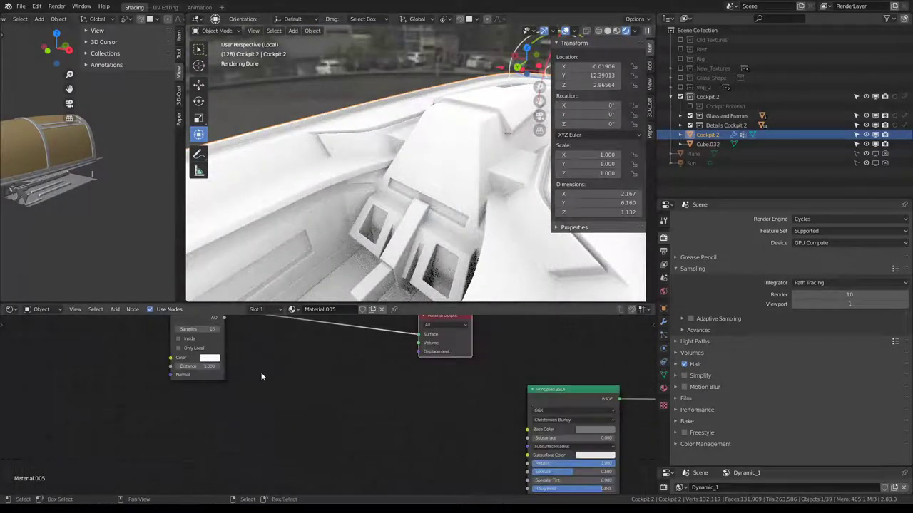
middle_drag(212, 361, 222, 410)
- Insert an Invert node between the Ambient Occlusion node and the output
drag(210, 356, 184, 356)
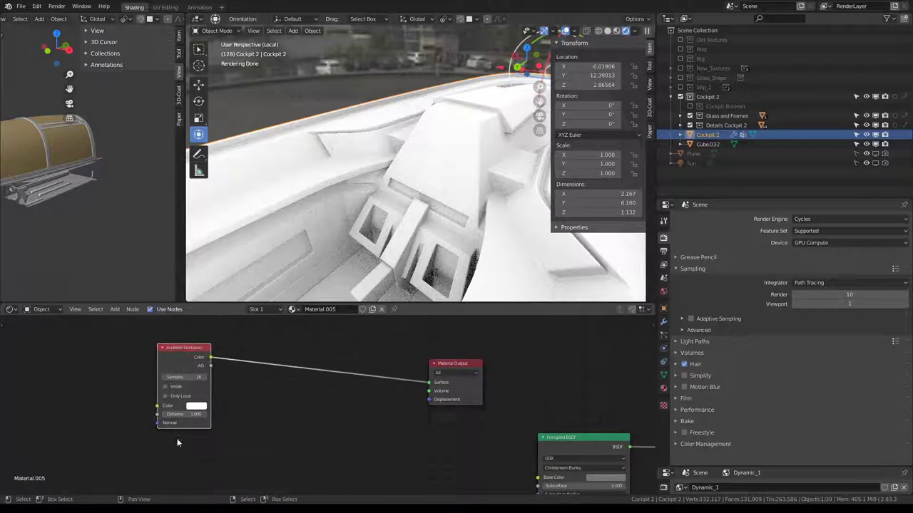
middle_drag(329, 401, 296, 379)
key(shift+a)
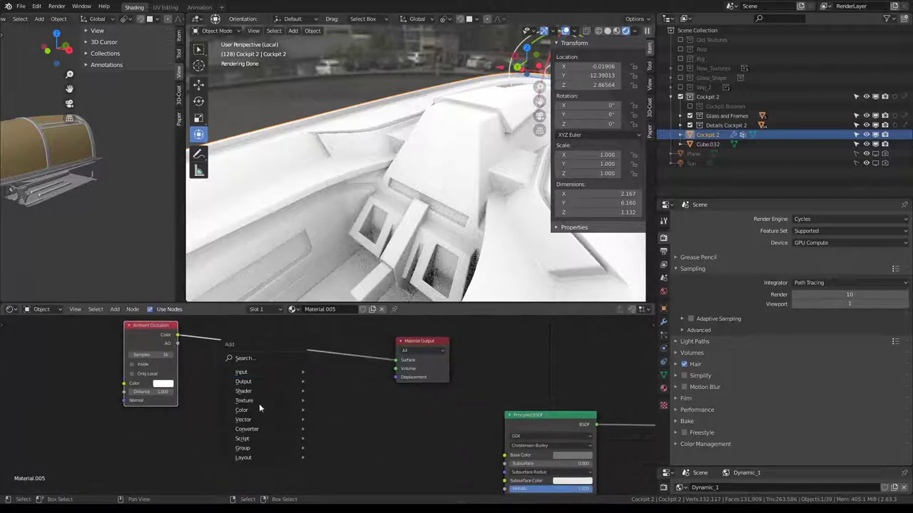
click(329, 441)
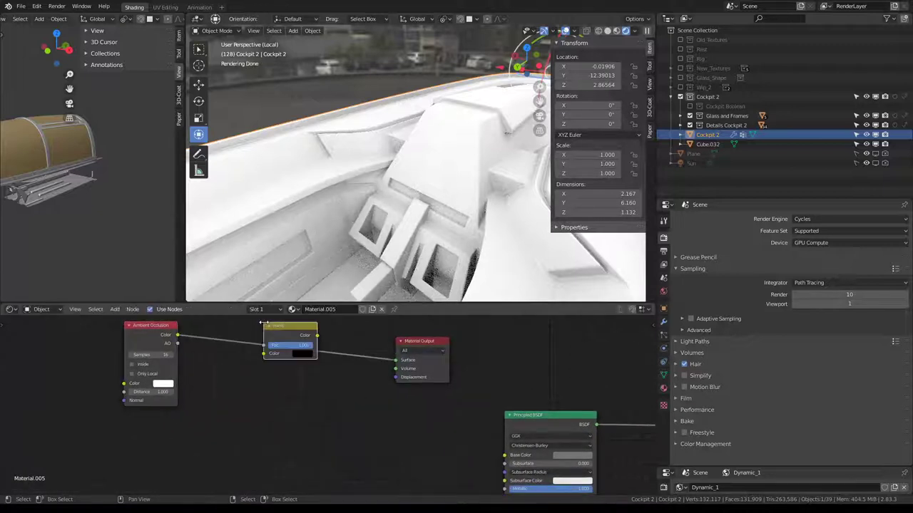
click(300, 340)
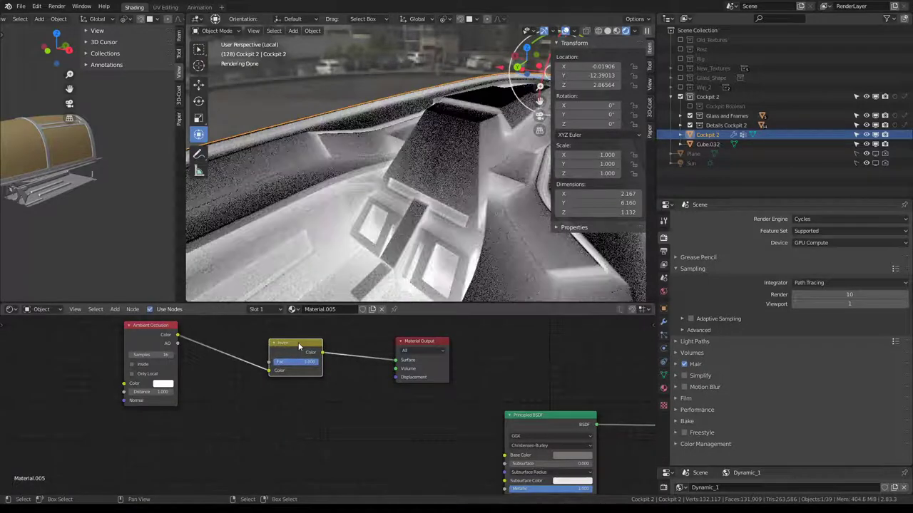
- Compare Invert factor 0 against 1, keeping full inversion, and shift the node left
key(BackSpace)
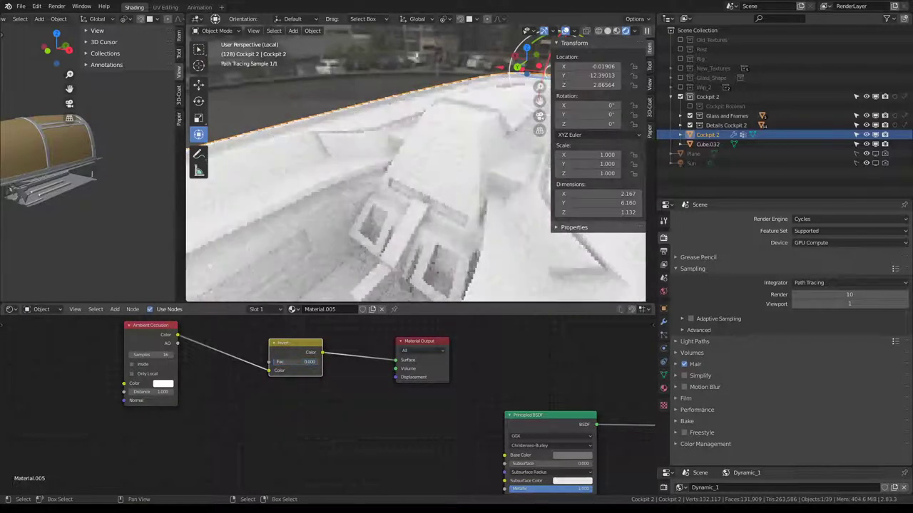
key(ctrl+z)
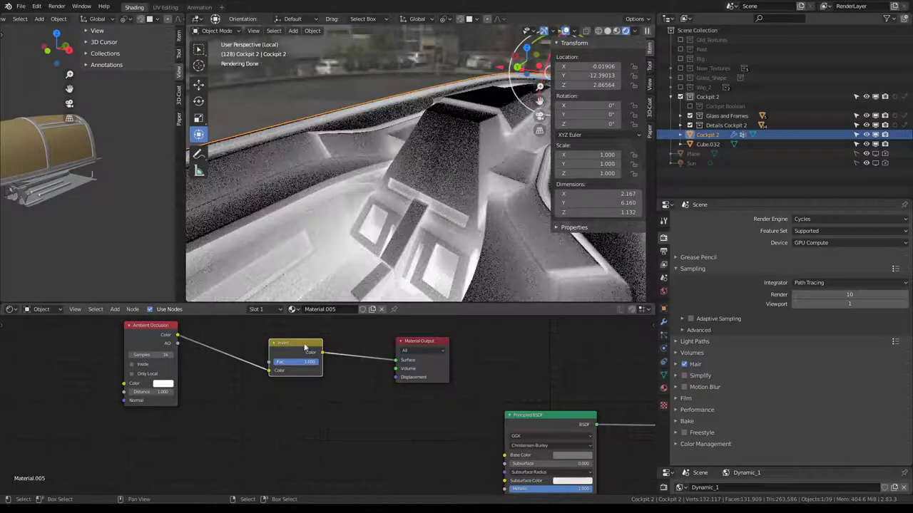
drag(310, 361, 258, 368)
key(shift+a)
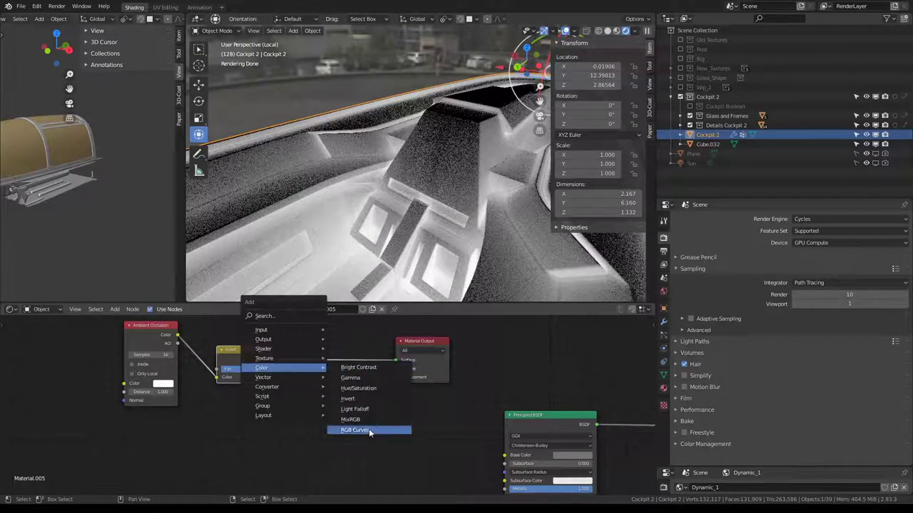
- Insert an RGB Curves node after Invert and add low curve points to darken the mask
click(369, 432)
click(293, 355)
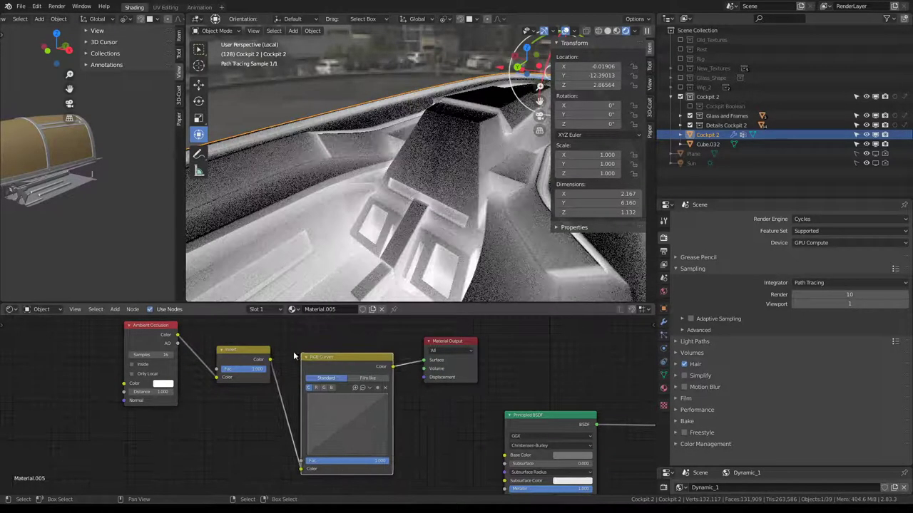
click(350, 421)
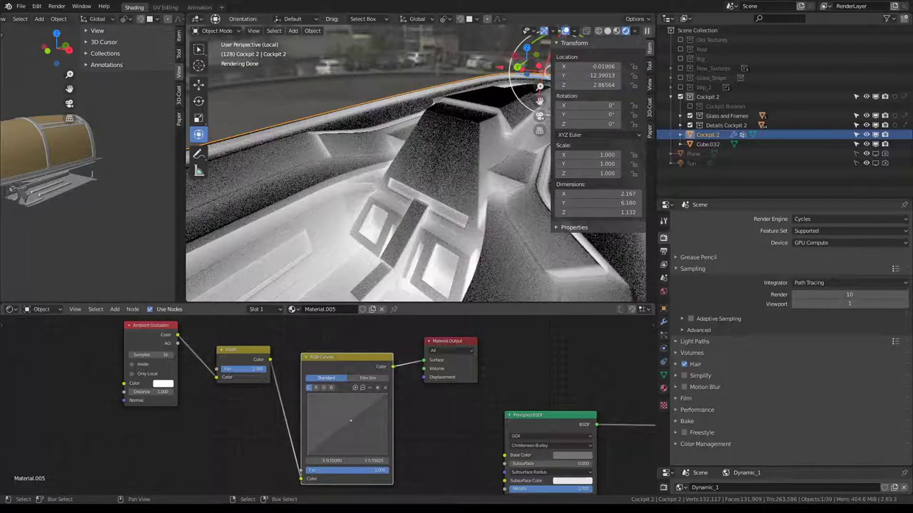
mouse_move(350, 421)
mouse_down()
mouse_move(339, 450)
mouse_move(327, 437)
mouse_up()
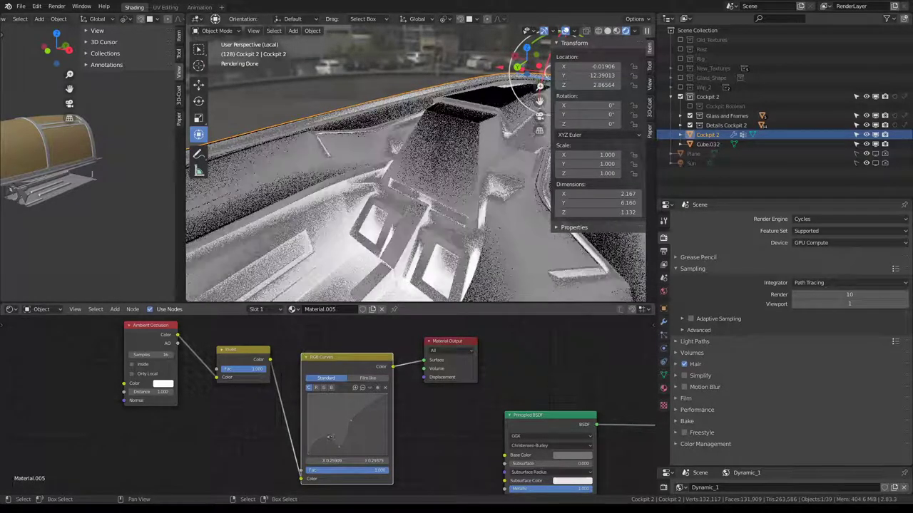
click(320, 443)
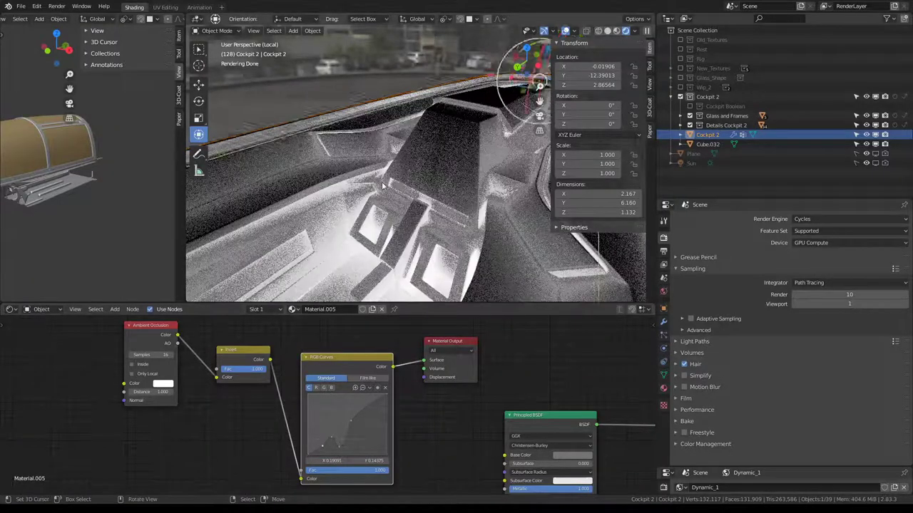
- Add an upper curve point, wire Invert straight into Surface, and detach AO from Invert
middle_drag(371, 178, 428, 186)
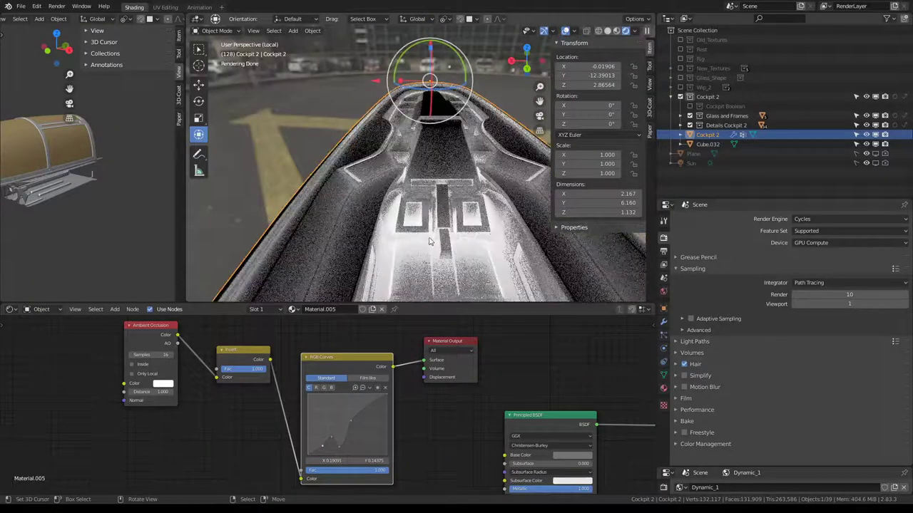
scroll(430, 241, up, 2)
click(343, 420)
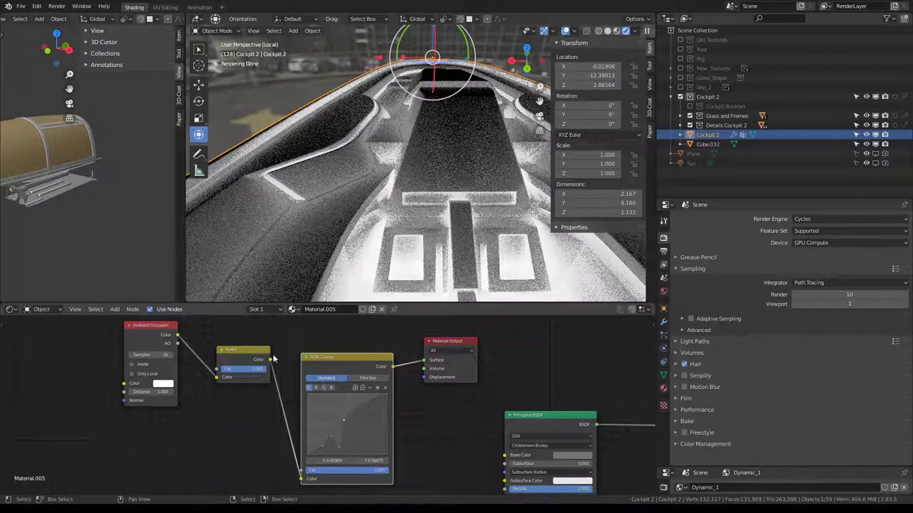
drag(424, 365, 424, 361)
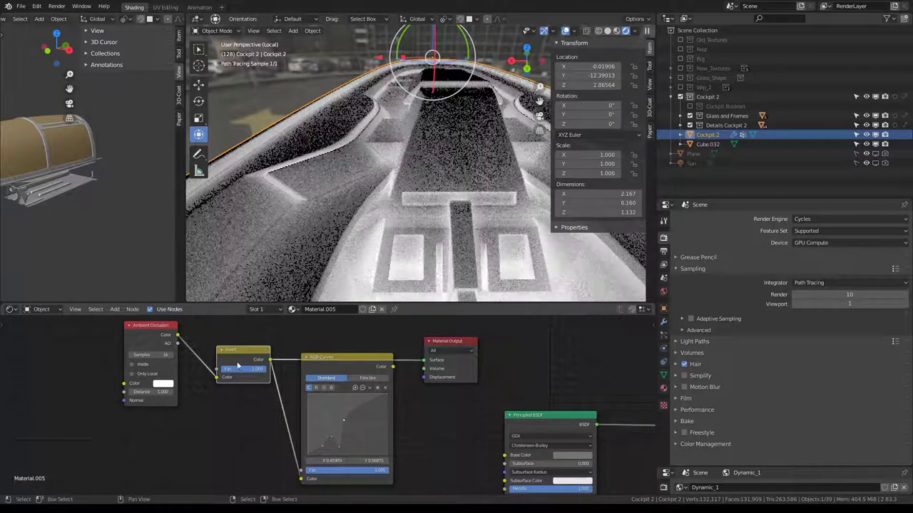
drag(218, 383, 301, 478)
- Reorder the chain as AO → RGB Curves → Invert → output, with Invert factor 0
drag(214, 380, 216, 377)
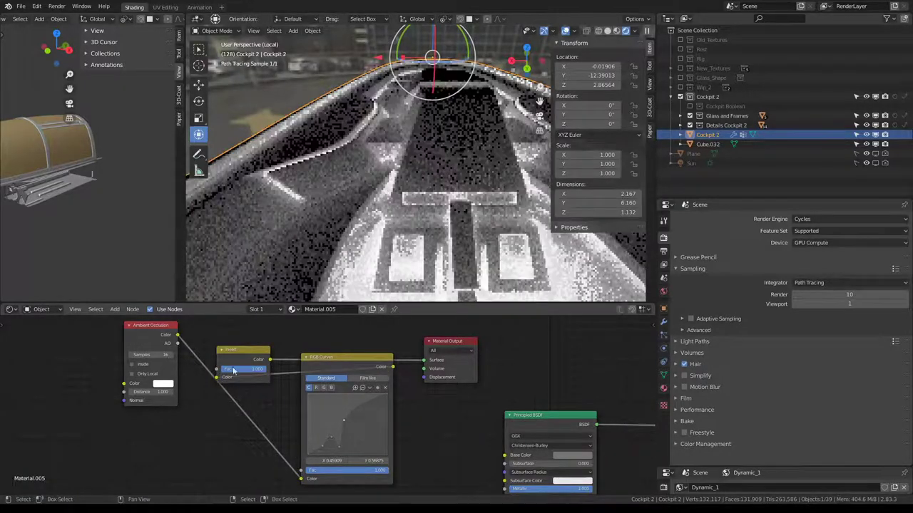
drag(341, 357, 218, 396)
drag(243, 362, 370, 347)
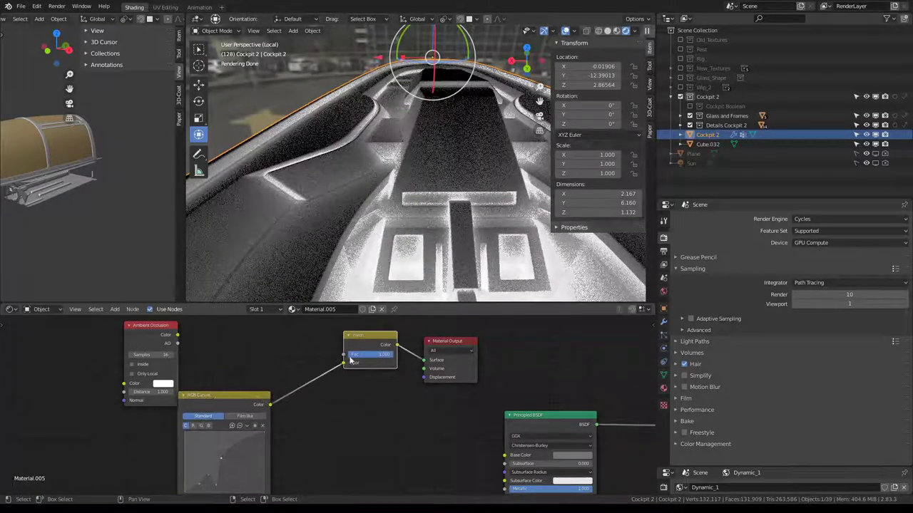
drag(225, 396, 258, 344)
drag(385, 354, 342, 354)
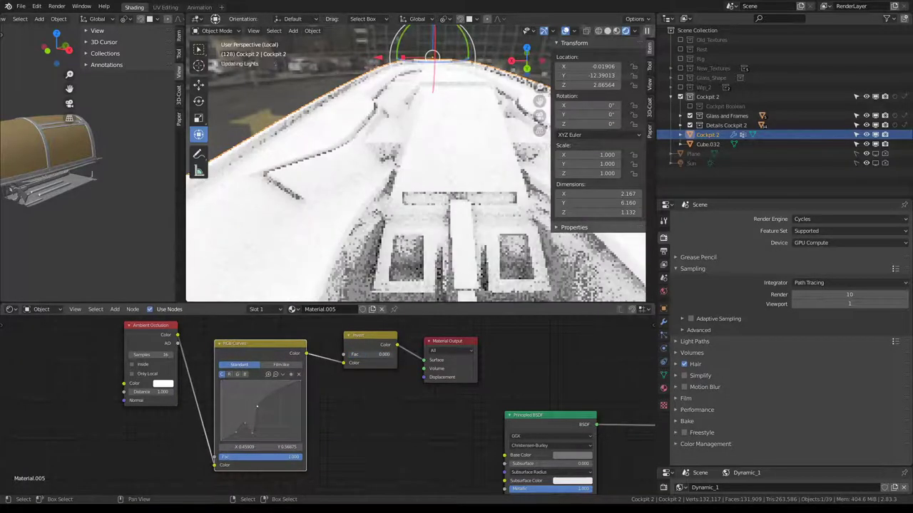
- Light the viewport with the Scene World
mouse_move(428, 171)
middle_down()
mouse_move(440, 197)
mouse_move(431, 164)
mouse_move(433, 226)
mouse_move(400, 246)
mouse_move(394, 264)
middle_up()
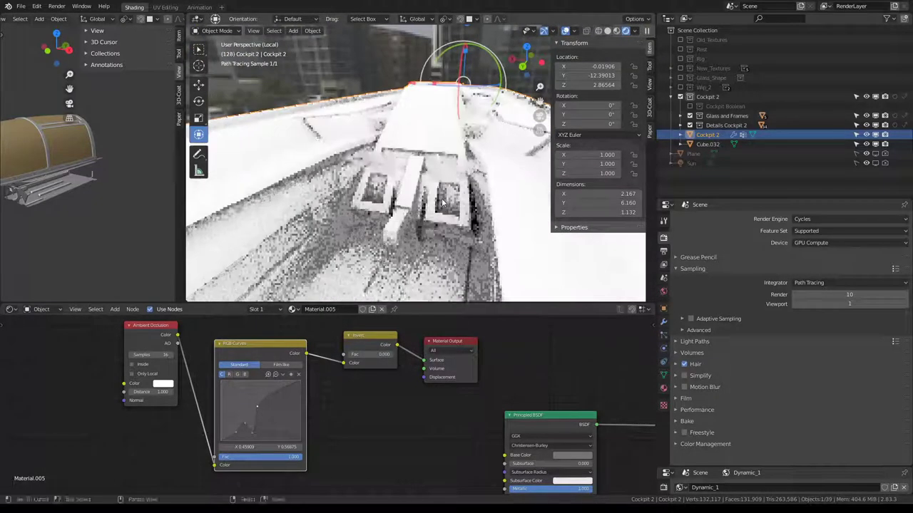
click(635, 32)
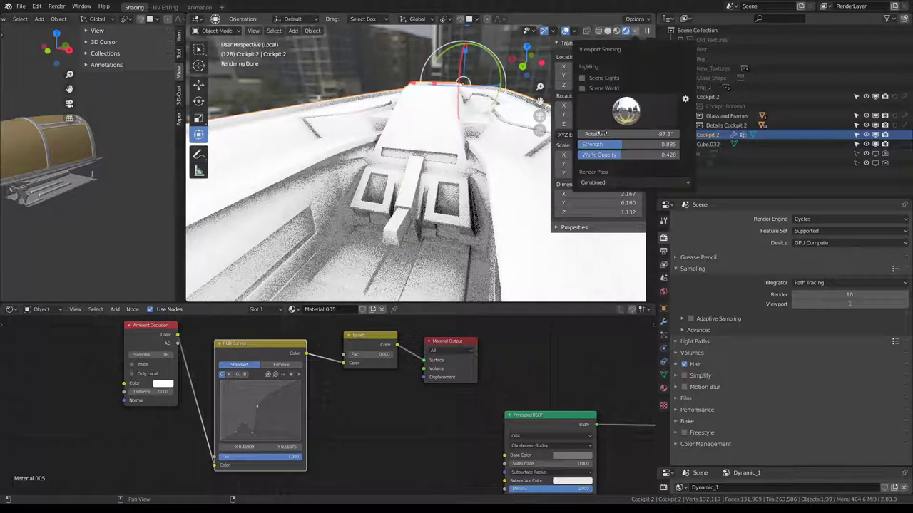
click(582, 89)
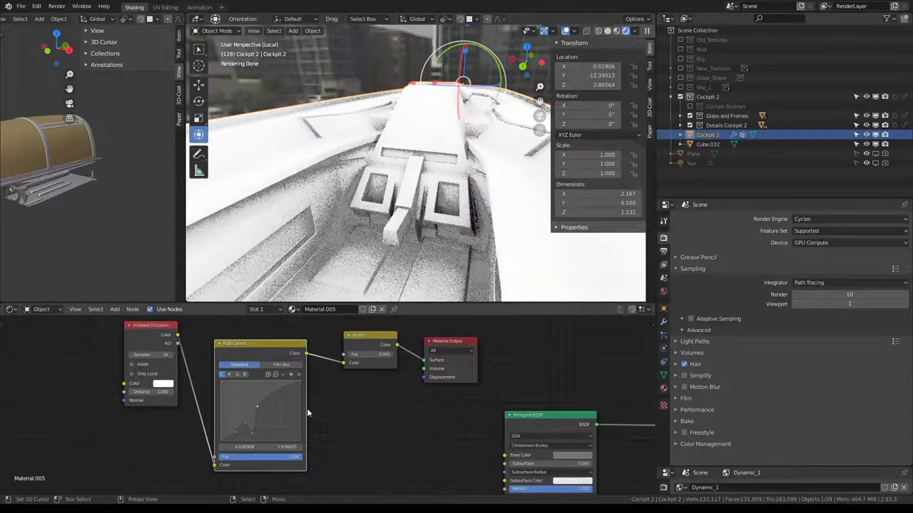
scroll(308, 412, up, 1)
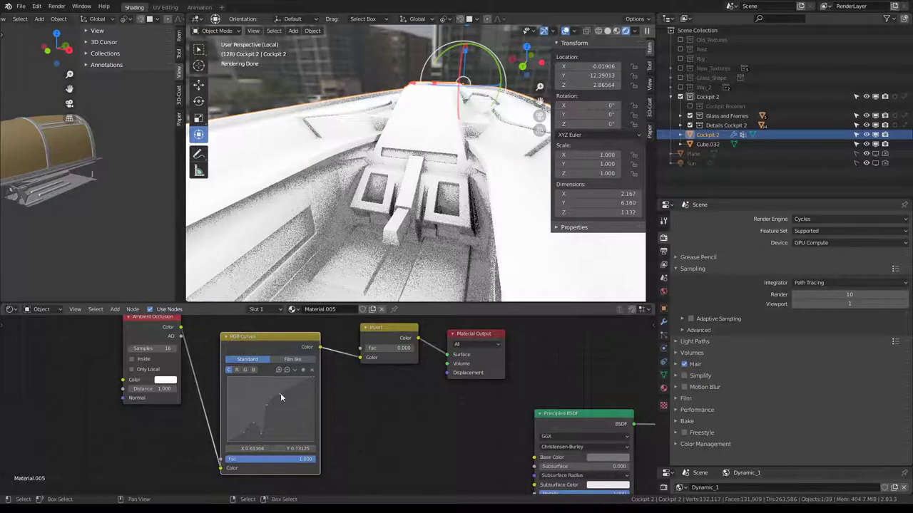
- Lower the RGB Curves points to darken the AO mask, checking from side angles
drag(281, 397, 289, 398)
drag(293, 430, 291, 431)
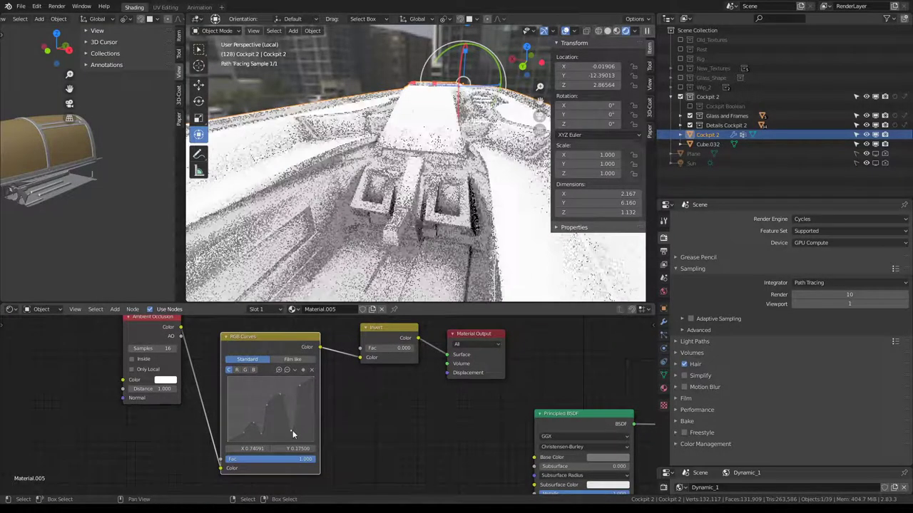
middle_drag(438, 133, 357, 142)
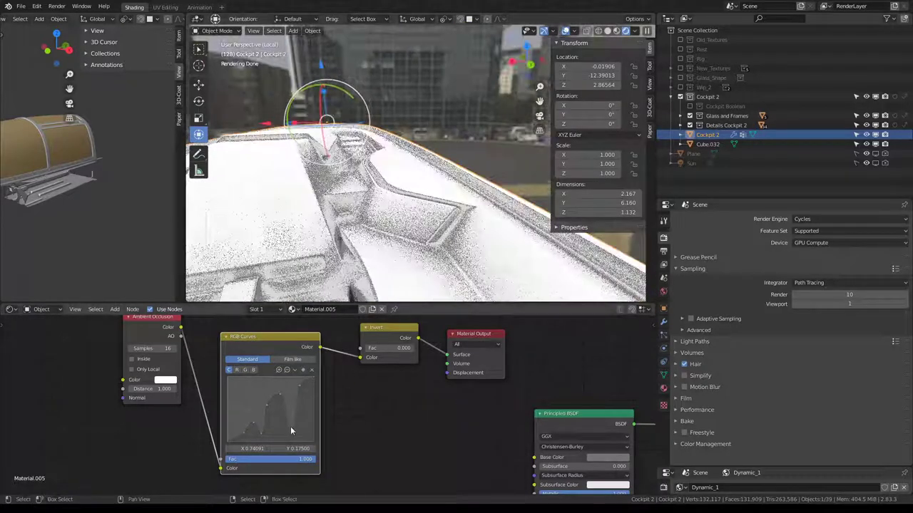
drag(290, 403, 281, 397)
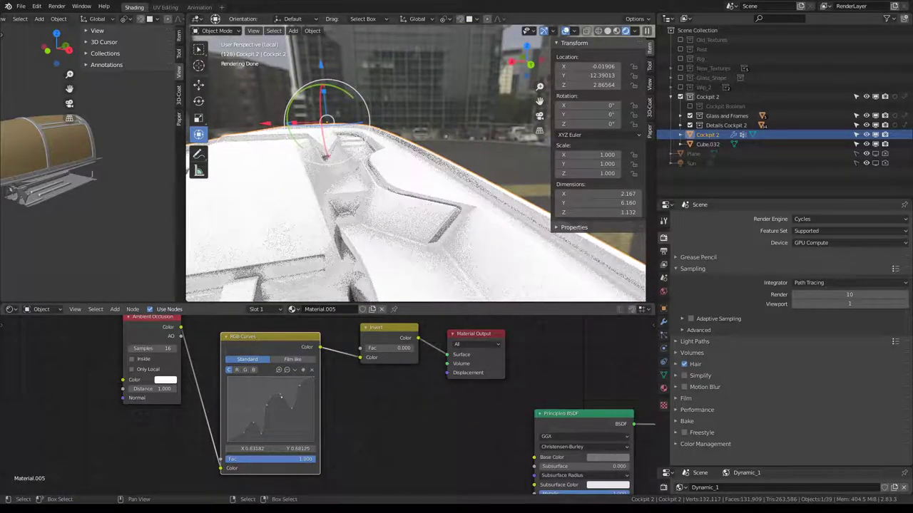
middle_drag(385, 198, 409, 154)
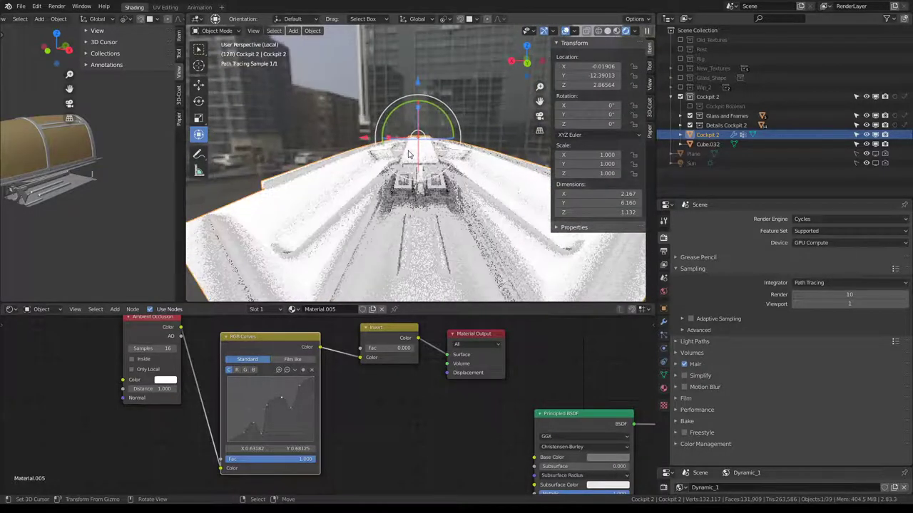
middle_drag(409, 154, 364, 231)
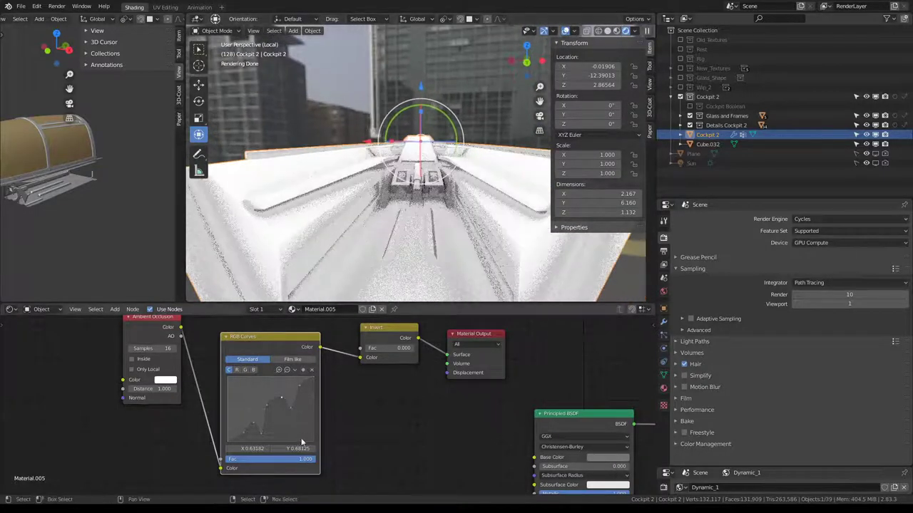
- Refine the curve's low point to about X 0.082, Y 0.194 for deeper crevice shadows
scroll(424, 422, up, 3)
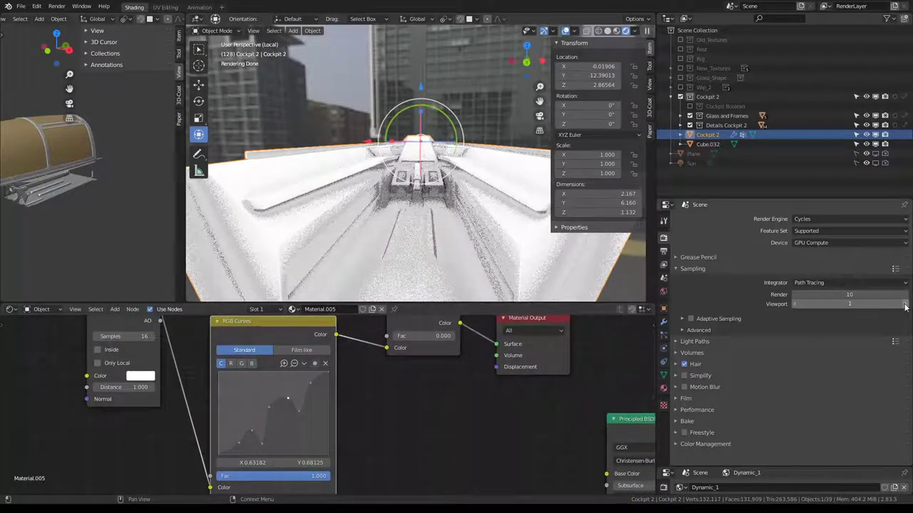
scroll(546, 130, up, 2)
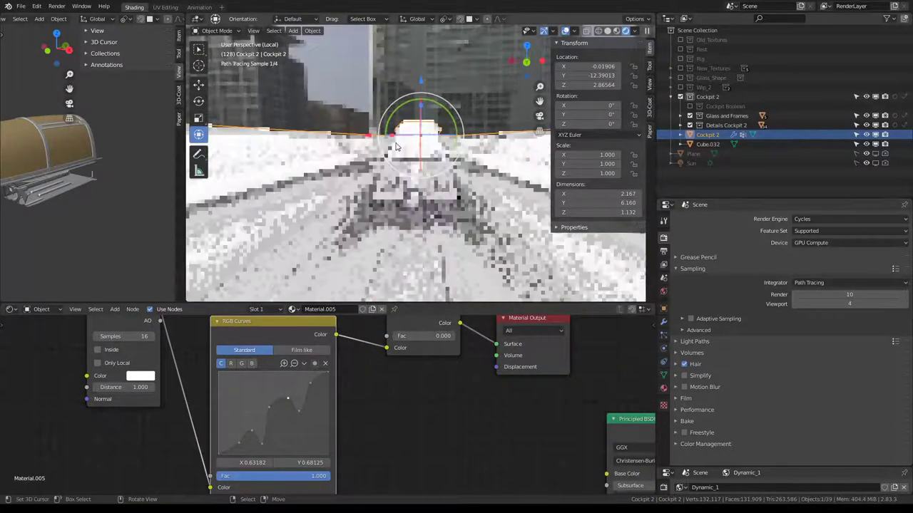
scroll(547, 131, up, 2)
scroll(547, 131, up, 1)
middle_drag(547, 130, 461, 162)
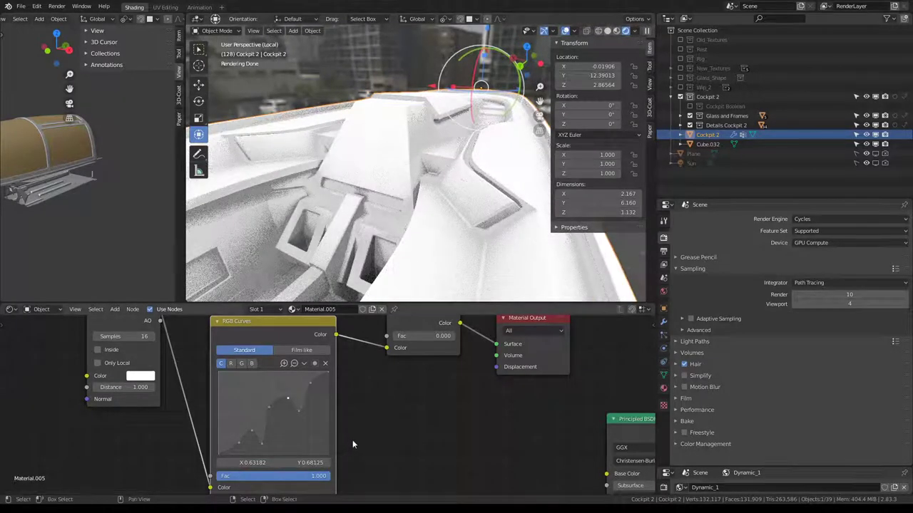
middle_drag(250, 444, 286, 437)
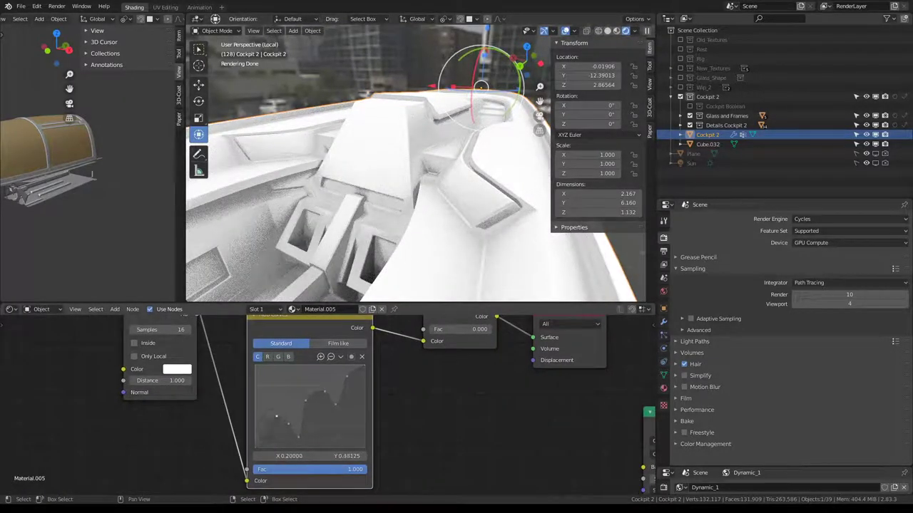
drag(275, 416, 277, 408)
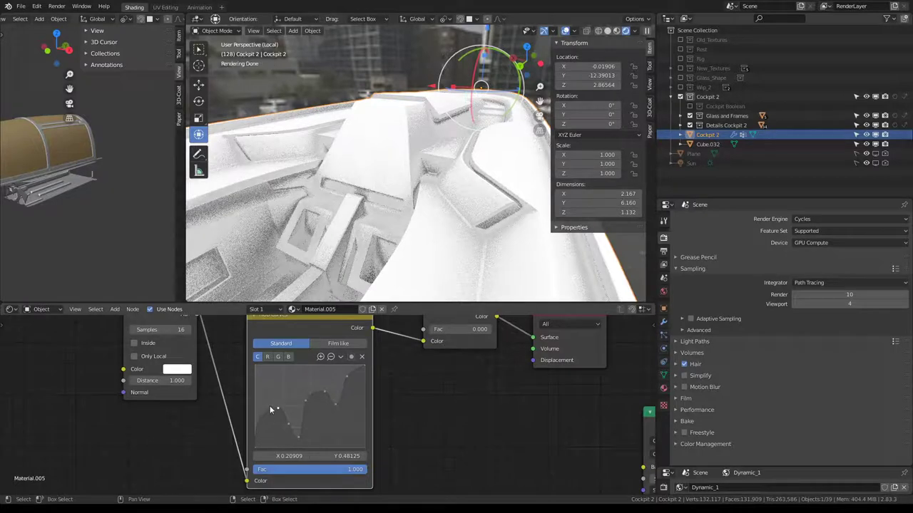
drag(272, 422, 258, 443)
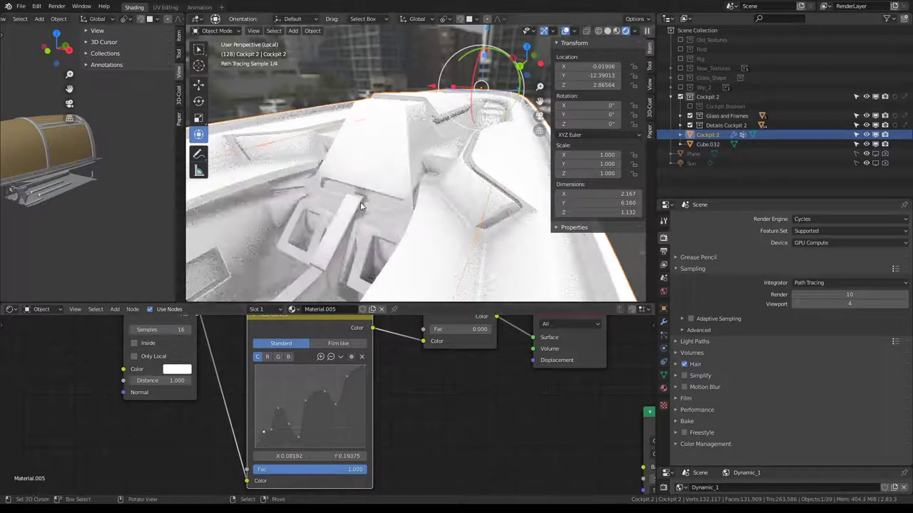
middle_drag(343, 178, 389, 203)
- Switch the render engine back to Eevee
click(820, 218)
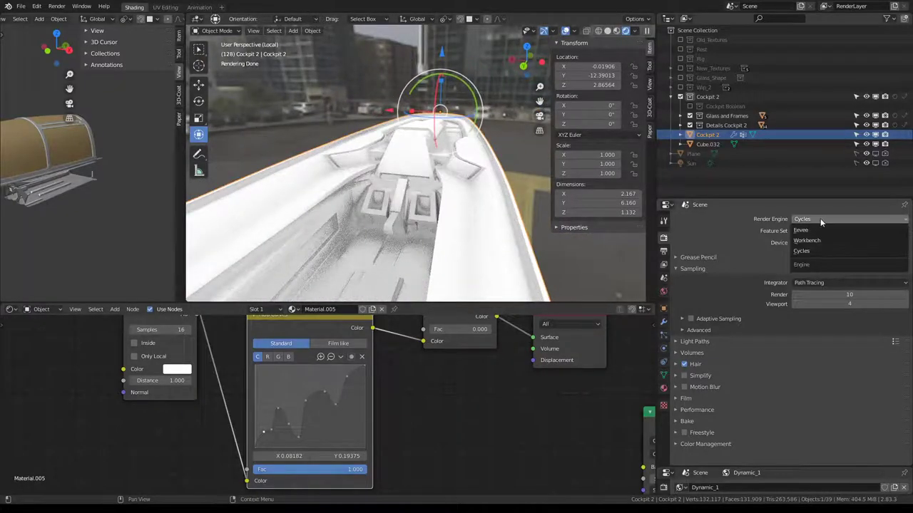
click(817, 230)
mouse_move(400, 159)
middle_down()
mouse_move(287, 120)
mouse_move(433, 243)
middle_up()
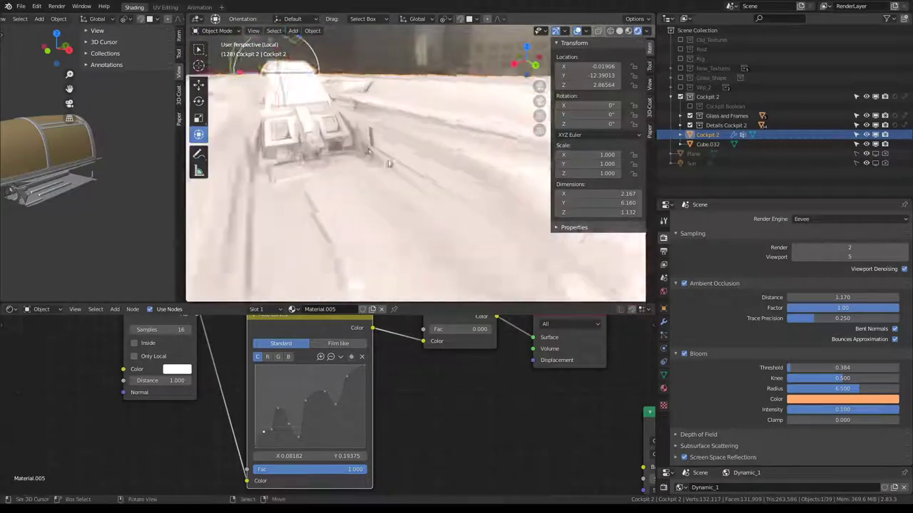
scroll(382, 407, down, 2)
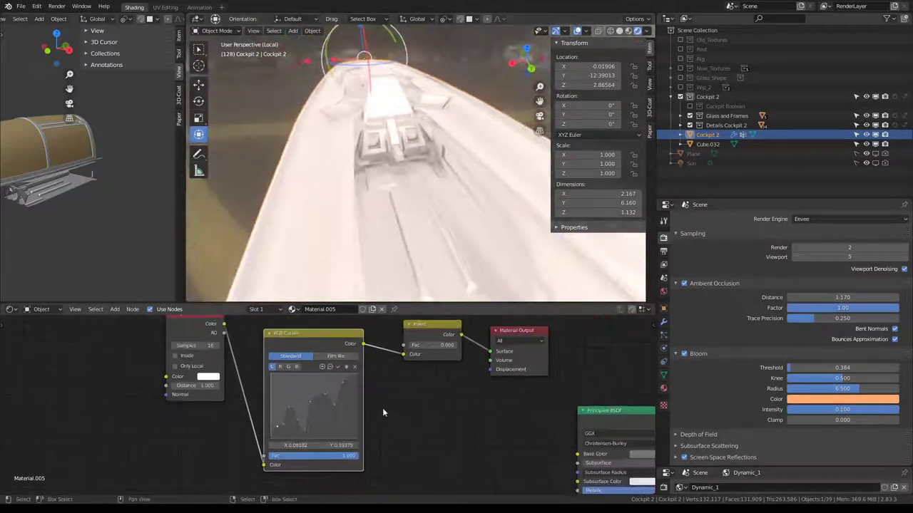
- Darken the Ambient Occlusion node's Color from white to grey
middle_drag(382, 408, 542, 440)
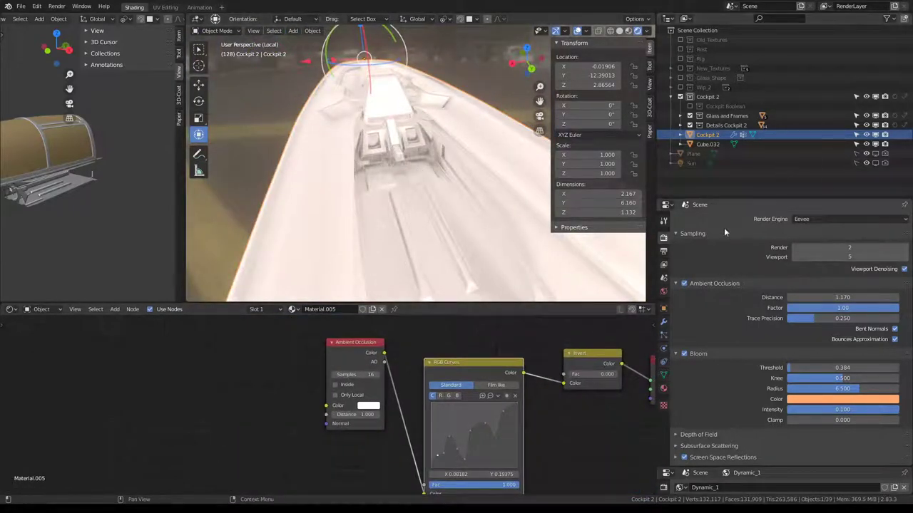
middle_drag(356, 136, 378, 143)
scroll(328, 443, down, 2)
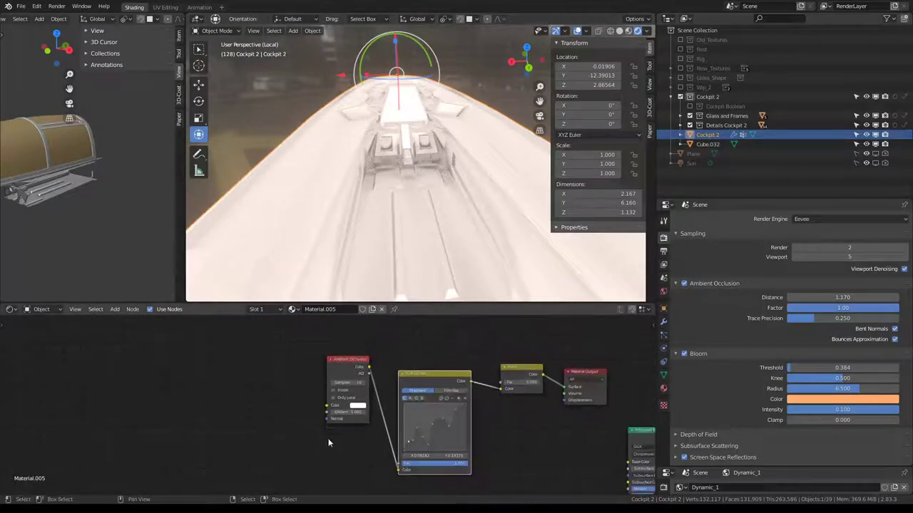
click(360, 405)
mouse_move(403, 324)
mouse_down()
mouse_move(401, 353)
mouse_move(401, 321)
mouse_move(402, 338)
mouse_up()
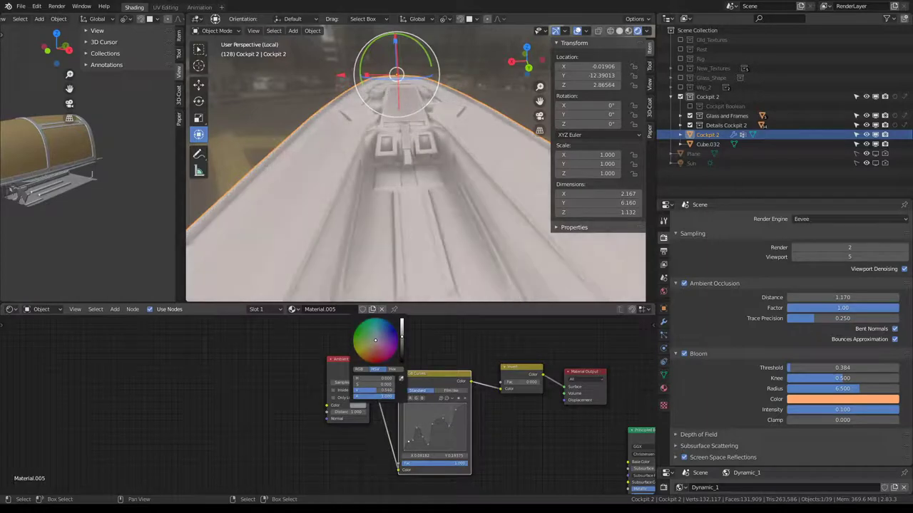
- Retune the Ambient Occlusion colour's brightness while viewing the cockpit surface up close
scroll(360, 112, down, 4)
middle_drag(360, 112, 386, 187)
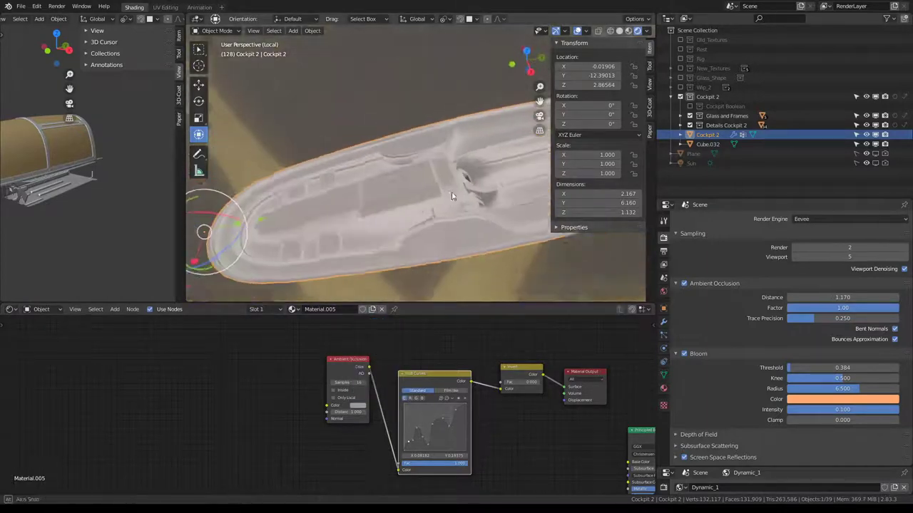
scroll(385, 187, up, 6)
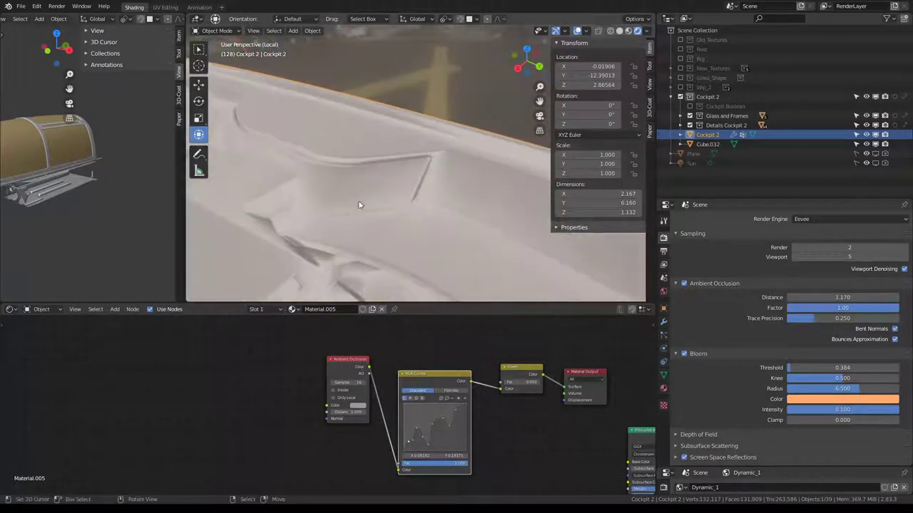
middle_drag(359, 204, 359, 171)
click(360, 407)
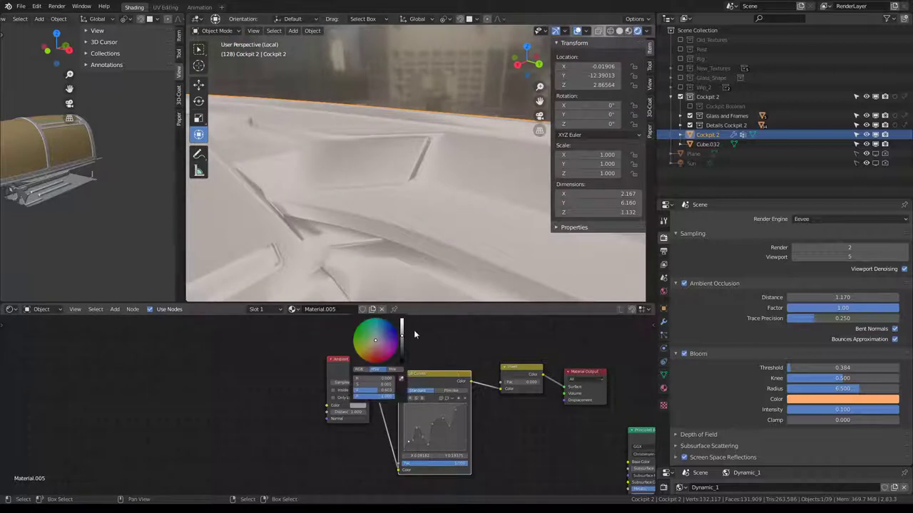
drag(402, 336, 402, 342)
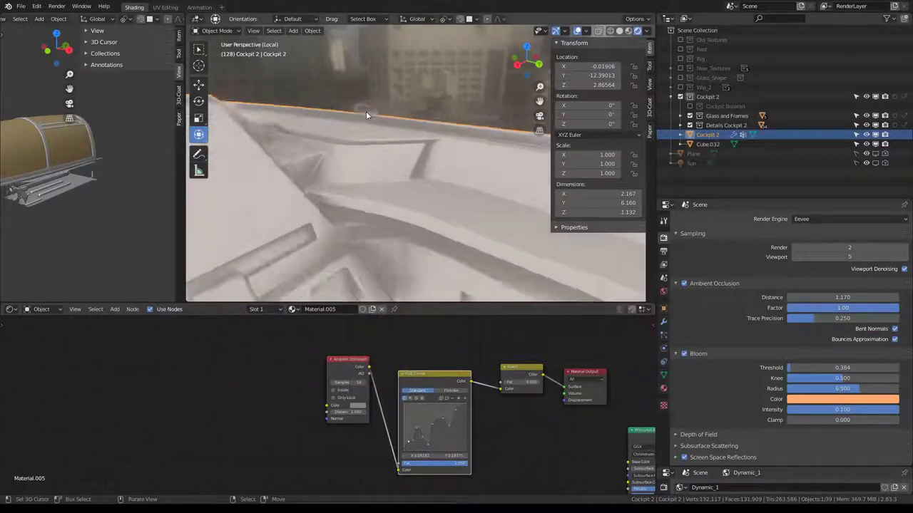
- Set the Invert factor to 1.000 so the AO mask is inverted
mouse_move(365, 112)
middle_down()
mouse_move(332, 129)
mouse_move(415, 172)
middle_up()
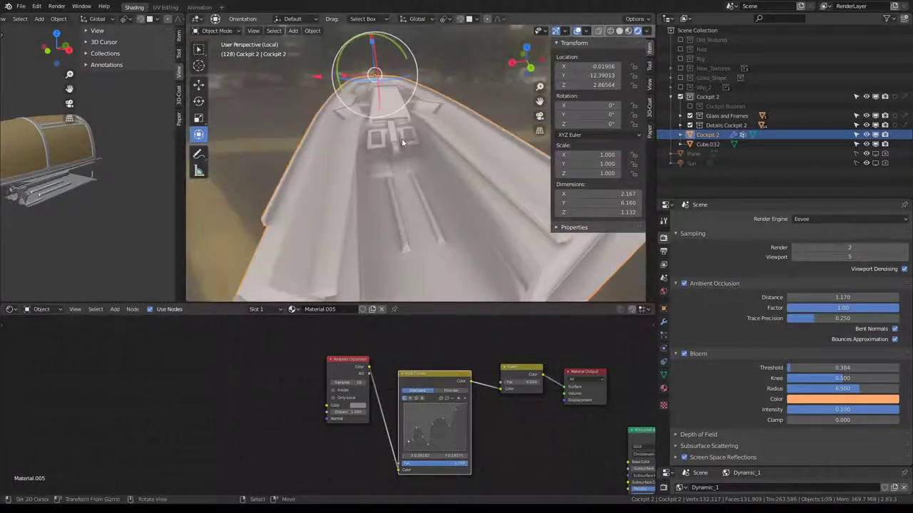
scroll(280, 327, down, 2)
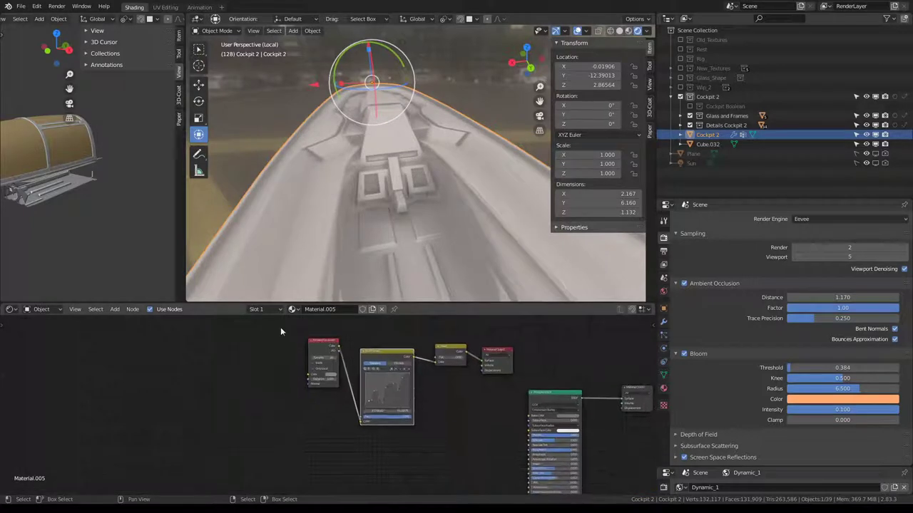
click(307, 341)
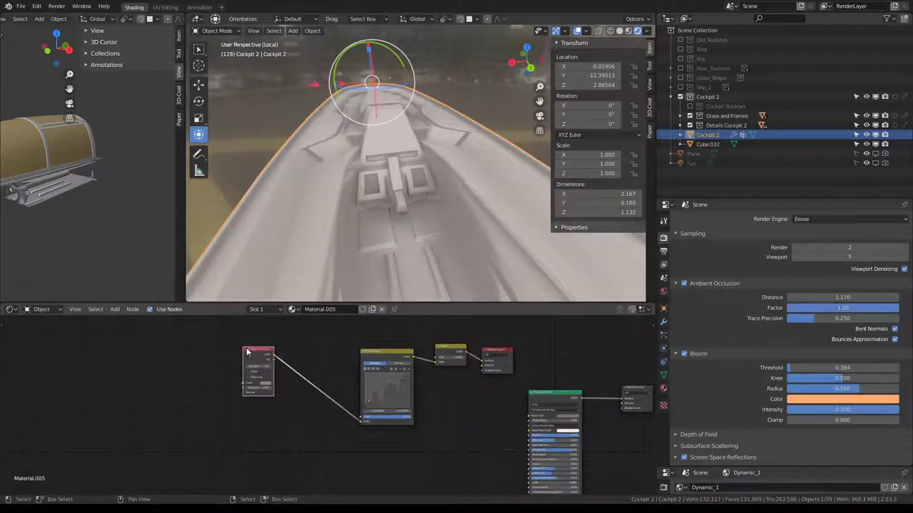
scroll(404, 353, up, 2)
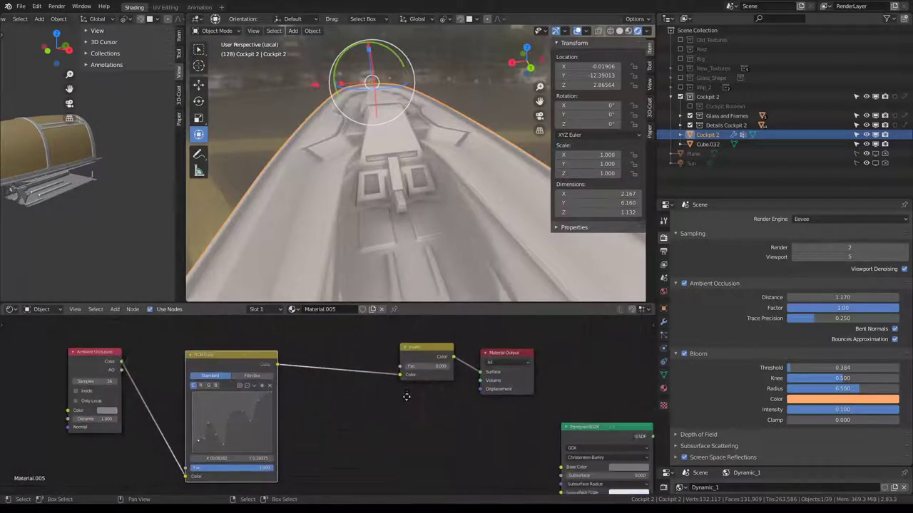
scroll(397, 371, up, 1)
drag(397, 372, 428, 371)
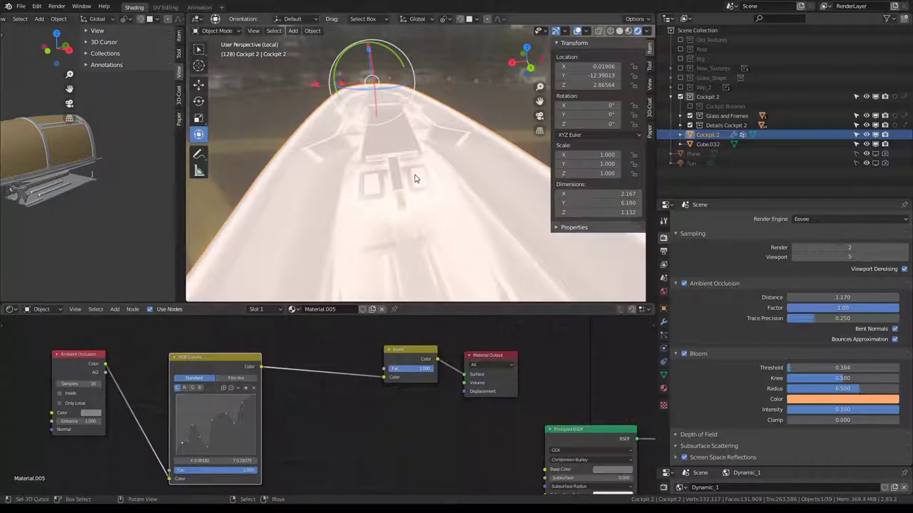
- Move the Invert node left toward the curves and Material Output further right
mouse_move(416, 178)
middle_down()
mouse_move(419, 127)
mouse_move(426, 189)
mouse_move(434, 149)
mouse_move(415, 123)
mouse_move(428, 171)
middle_up()
scroll(497, 391, down, 3)
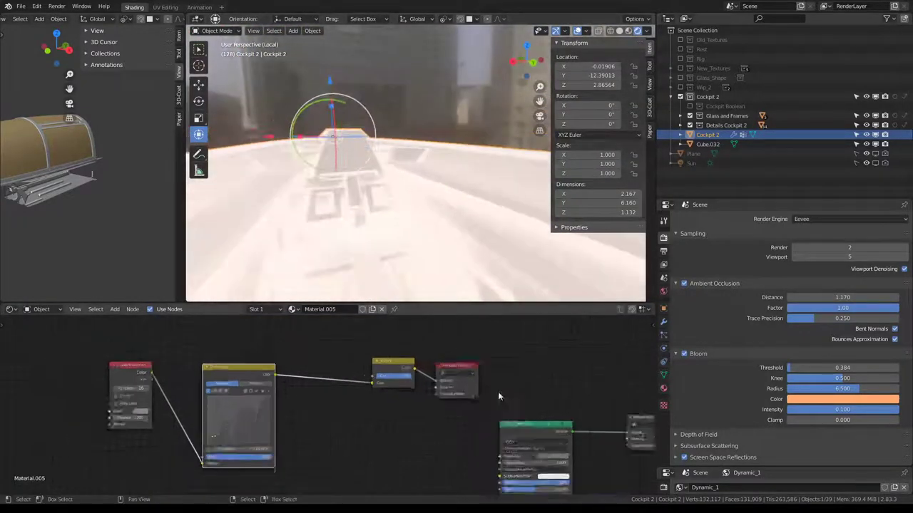
scroll(498, 391, down, 2)
drag(339, 337, 275, 330)
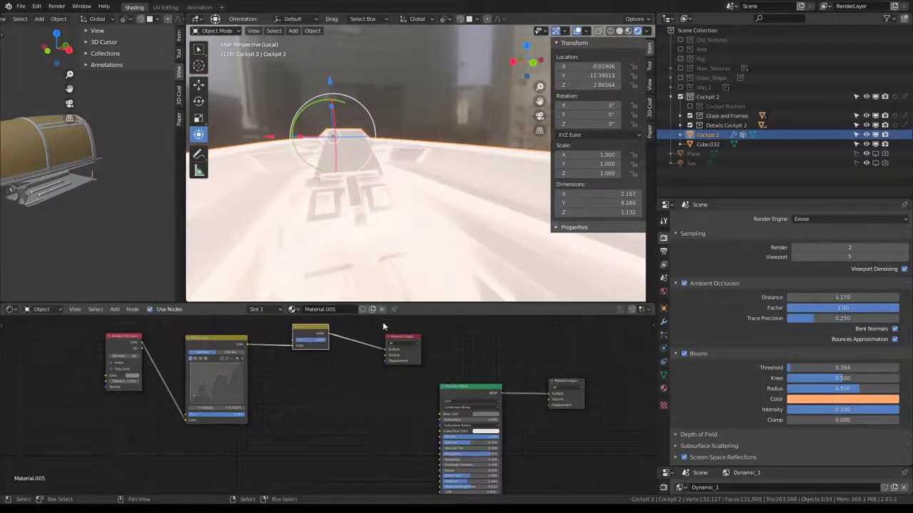
drag(404, 339, 434, 341)
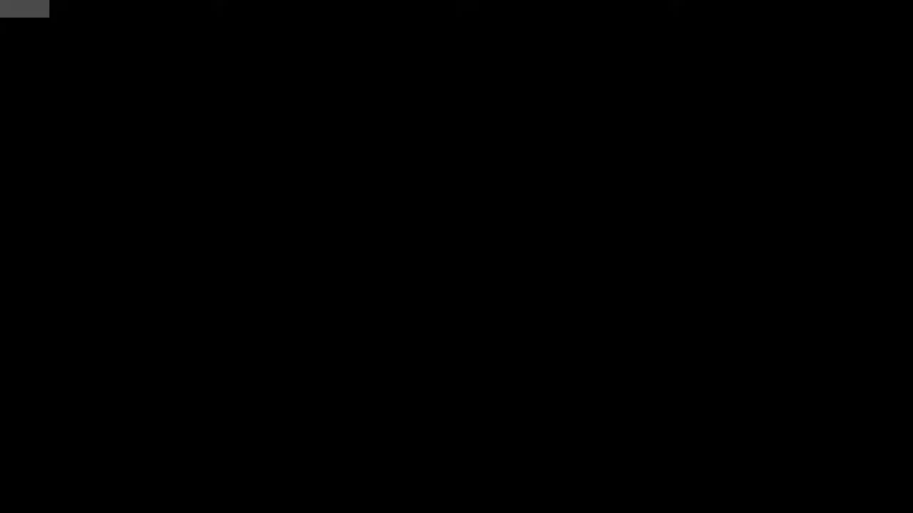
- Make the upper Material Output the active output and move the Invert node up-left
scroll(353, 370, up, 2)
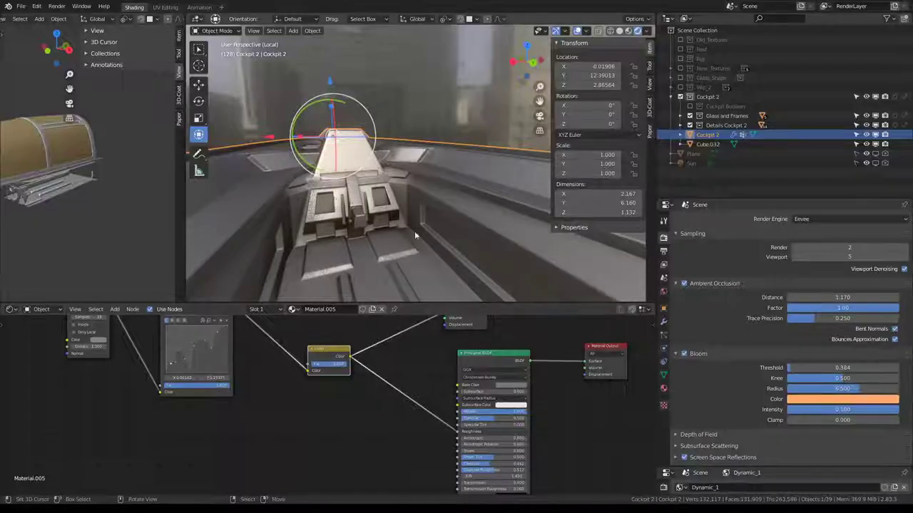
mouse_move(414, 231)
middle_down()
mouse_move(405, 178)
mouse_move(418, 139)
mouse_move(400, 276)
middle_up()
scroll(469, 387, up, 1)
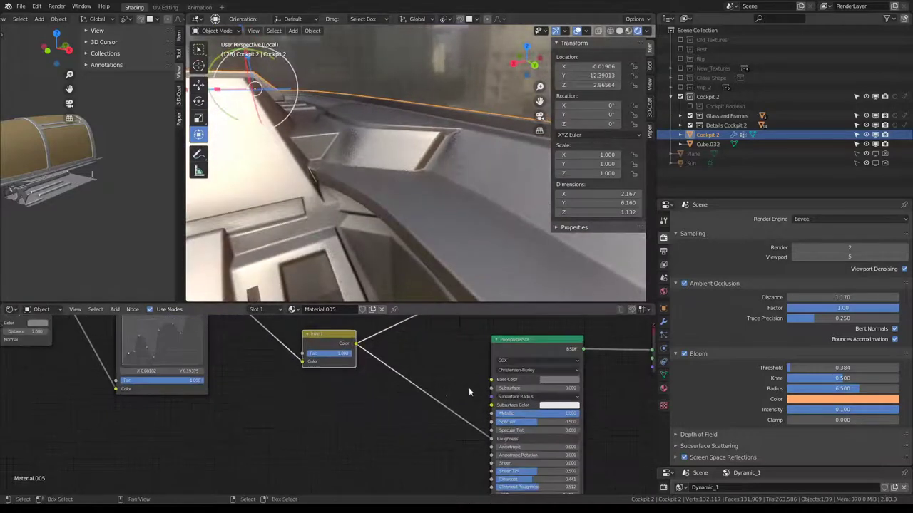
scroll(353, 444, down, 1)
click(425, 351)
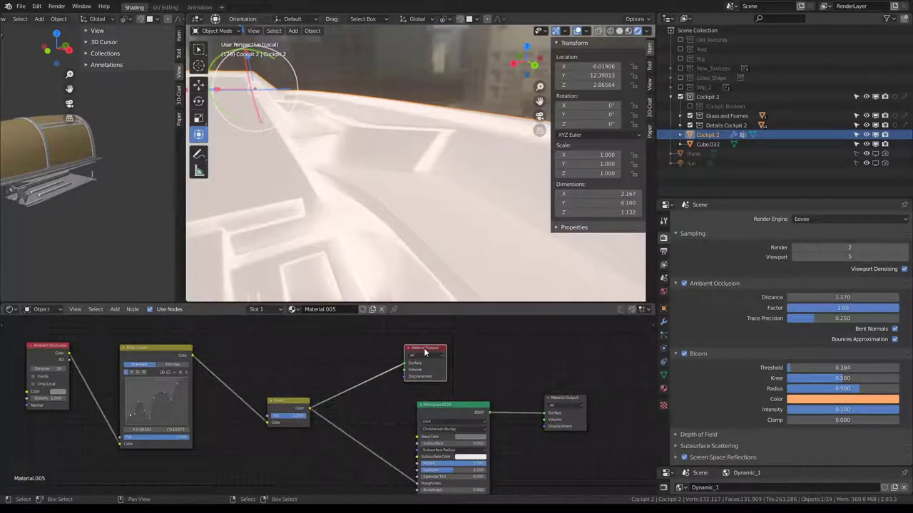
middle_drag(278, 406, 401, 400)
drag(391, 396, 357, 378)
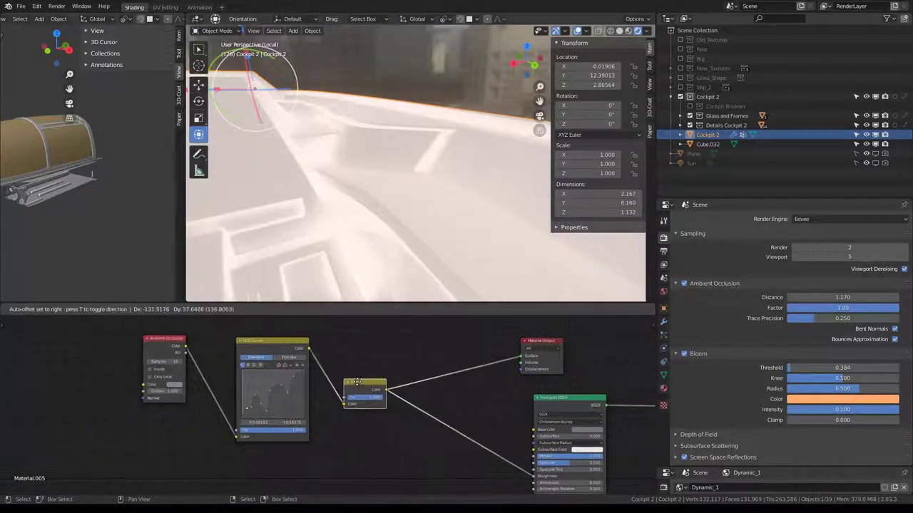
- Insert an RGB to BW node on the output link, followed by a Gamma node
middle_drag(436, 442, 355, 402)
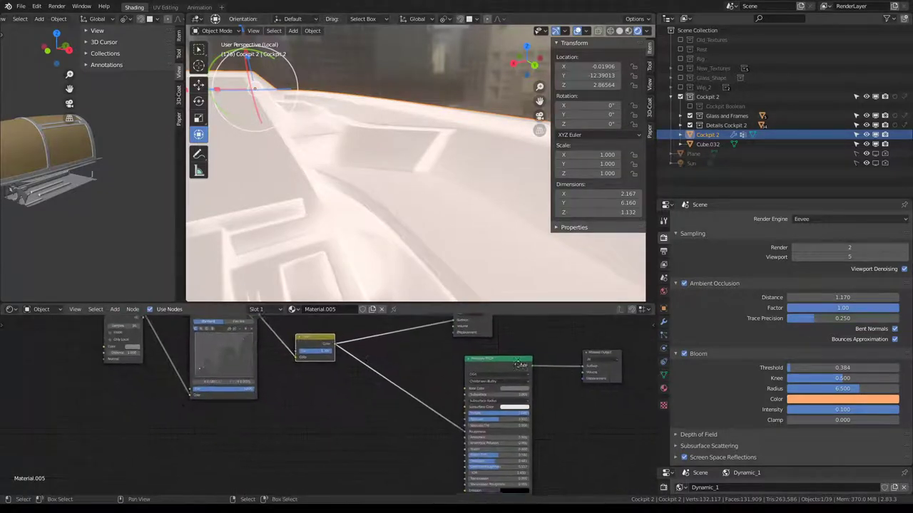
key(shift+a)
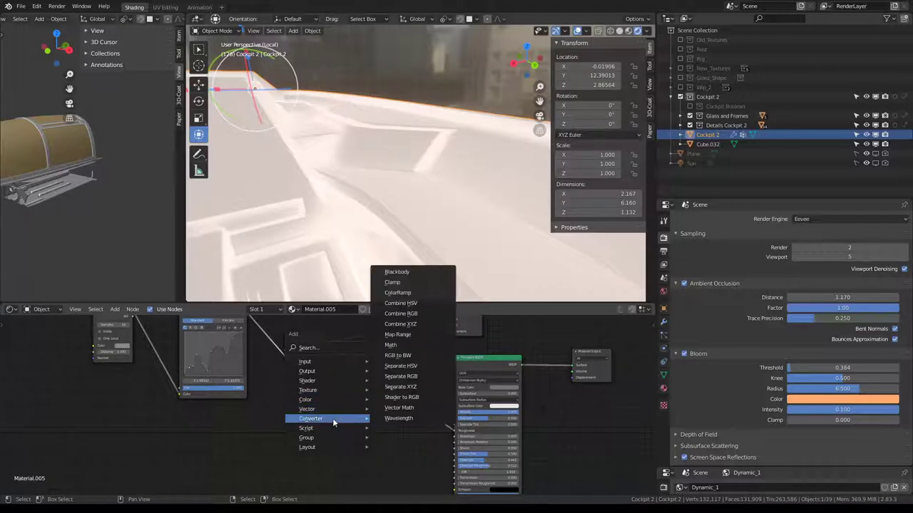
mouse_move(311, 419)
click(404, 355)
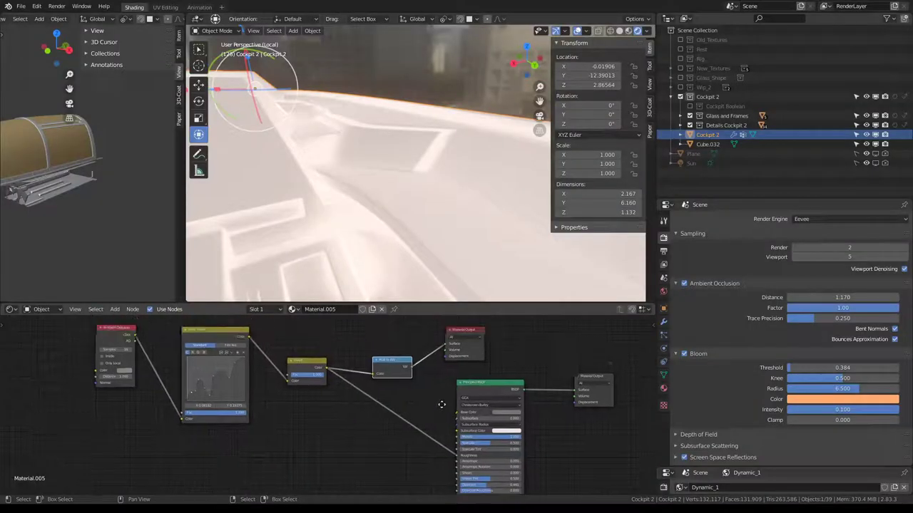
drag(382, 378, 366, 358)
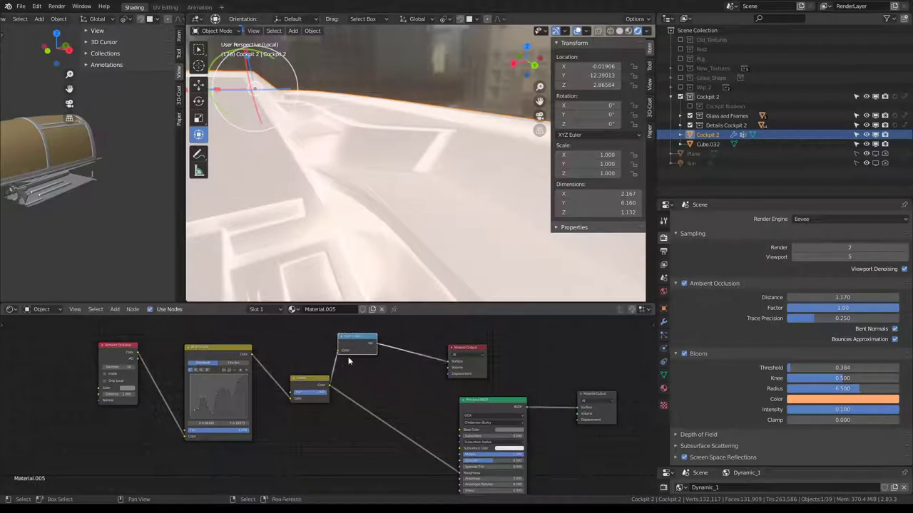
key(shift+a)
mouse_move(304, 338)
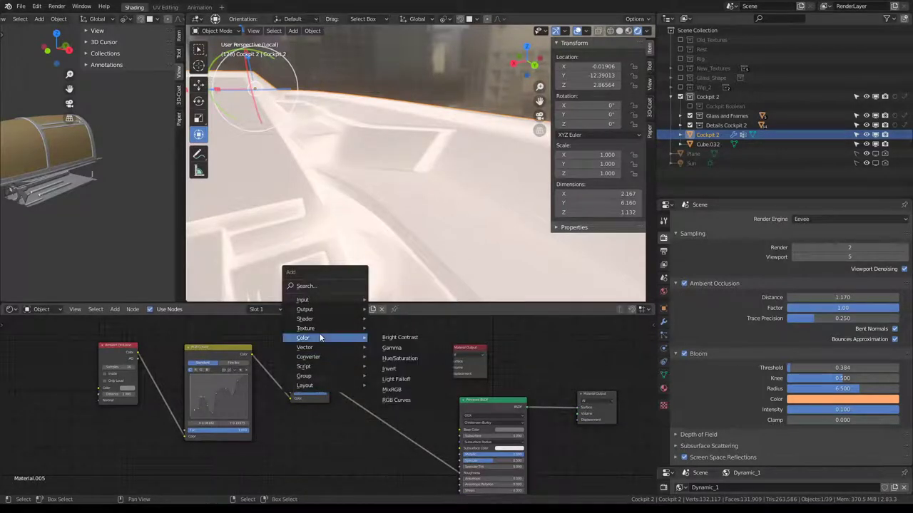
click(396, 348)
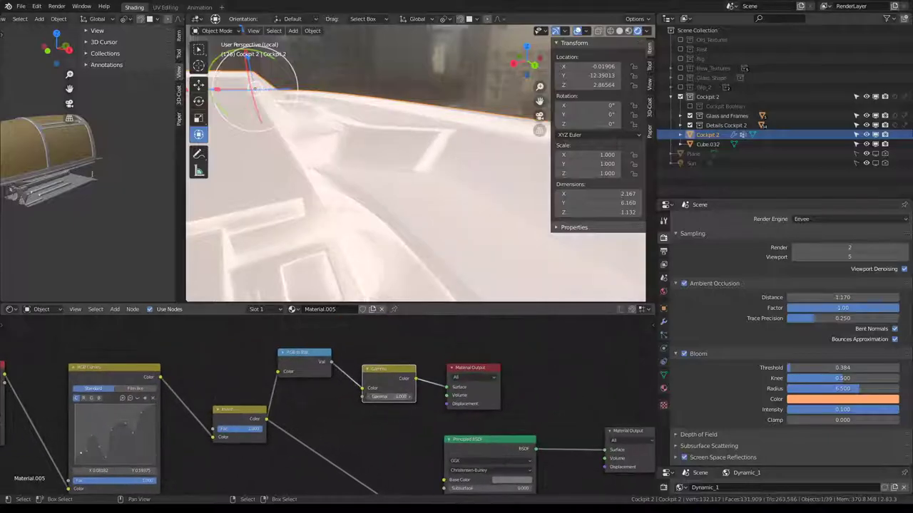
- Test higher Gamma values of about 1.88 and 4.51 on the cockpit
drag(389, 397, 428, 397)
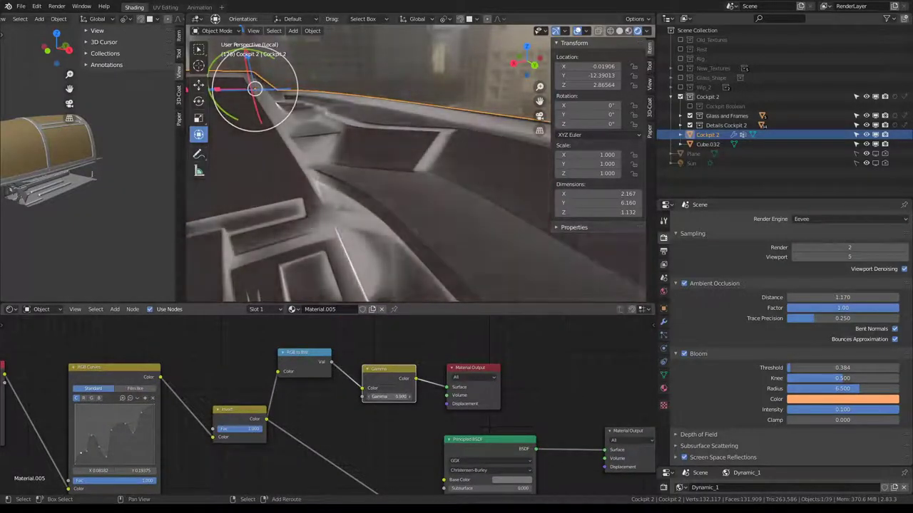
mouse_move(407, 201)
middle_down()
mouse_move(408, 214)
mouse_move(397, 196)
middle_up()
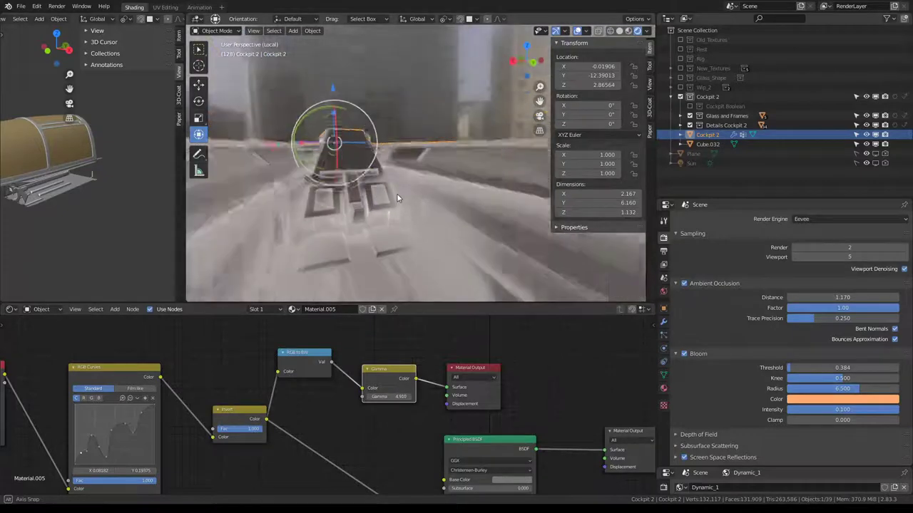
scroll(396, 417, down, 2)
scroll(389, 357, up, 1)
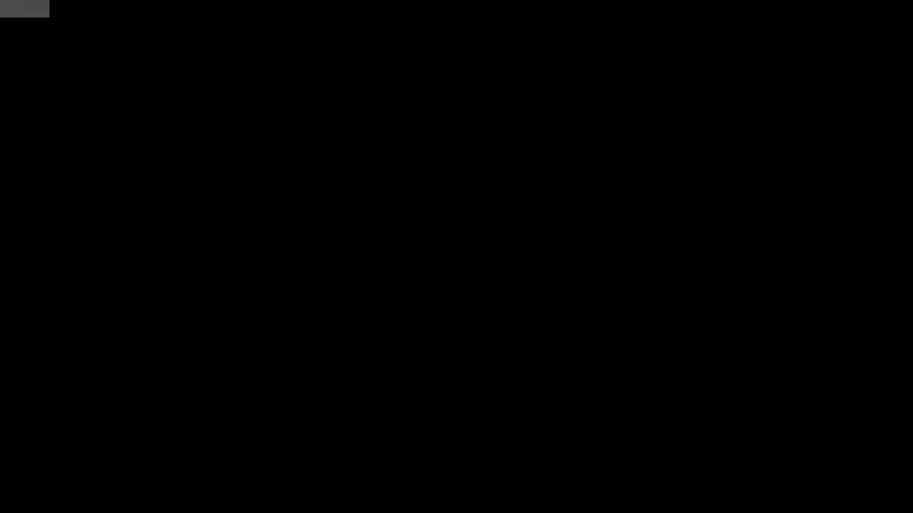
scroll(402, 180, up, 2)
scroll(402, 180, up, 2)
scroll(444, 153, up, 1)
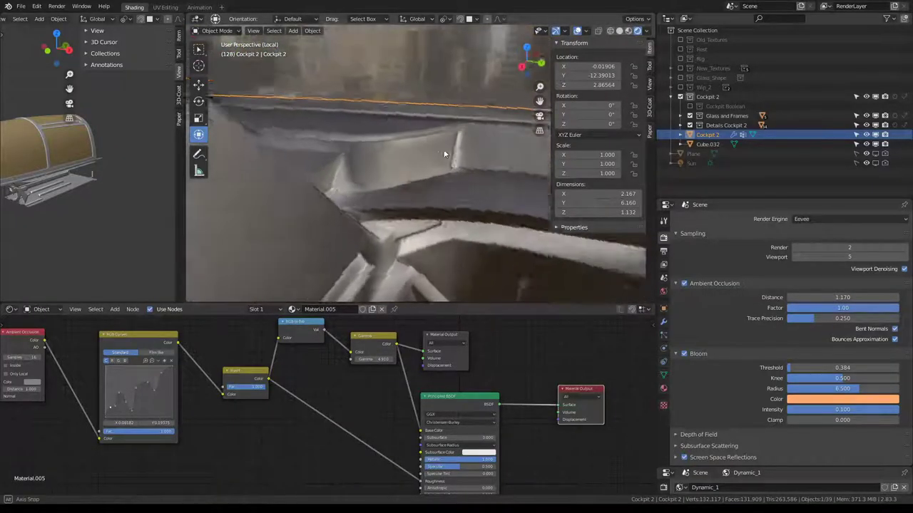
scroll(371, 157, down, 3)
scroll(379, 151, down, 2)
mouse_move(379, 151)
middle_down()
mouse_move(393, 162)
mouse_move(383, 166)
mouse_move(421, 153)
mouse_move(407, 250)
middle_up()
scroll(421, 153, up, 2)
middle_drag(380, 407, 386, 393)
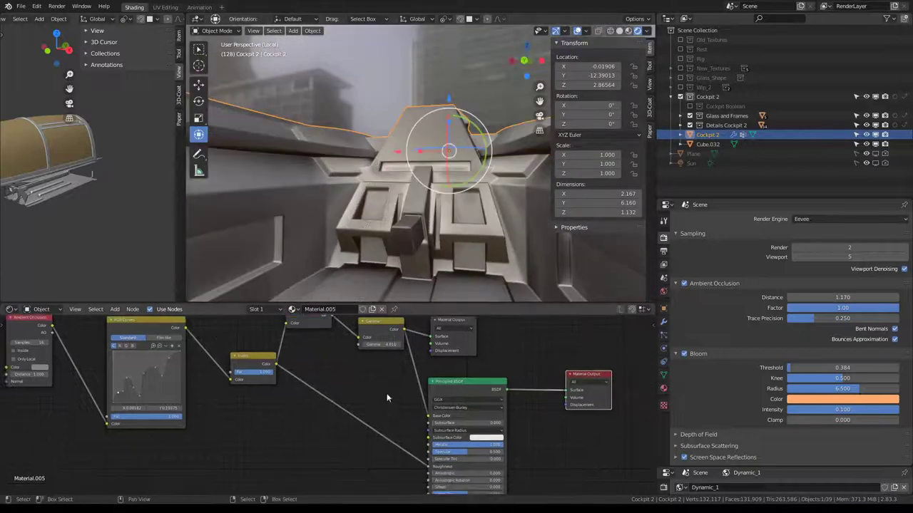
scroll(387, 398, down, 1)
- Reposition the Gamma node in the chain and drop its value to 0.001
mouse_move(377, 331)
mouse_down()
mouse_move(264, 362)
mouse_move(266, 405)
mouse_up()
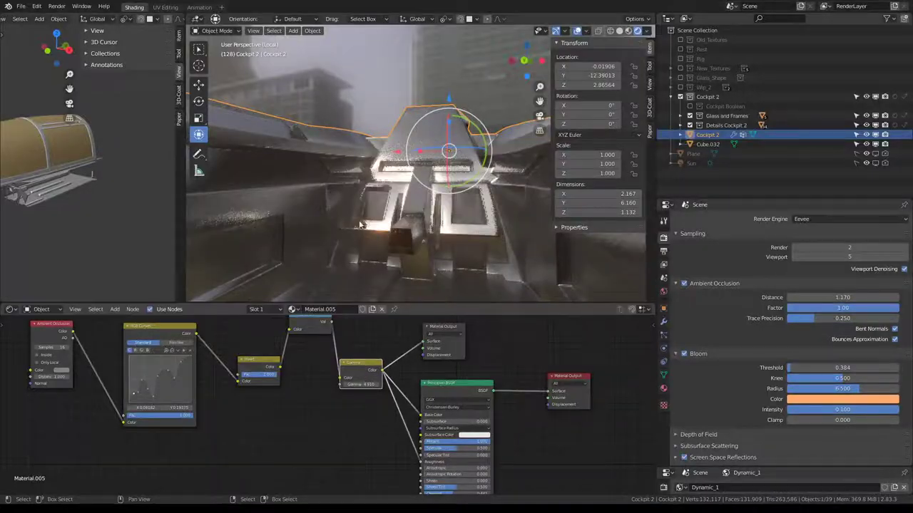
mouse_move(399, 236)
middle_down()
mouse_move(415, 244)
mouse_move(404, 244)
mouse_move(510, 204)
mouse_move(449, 223)
middle_up()
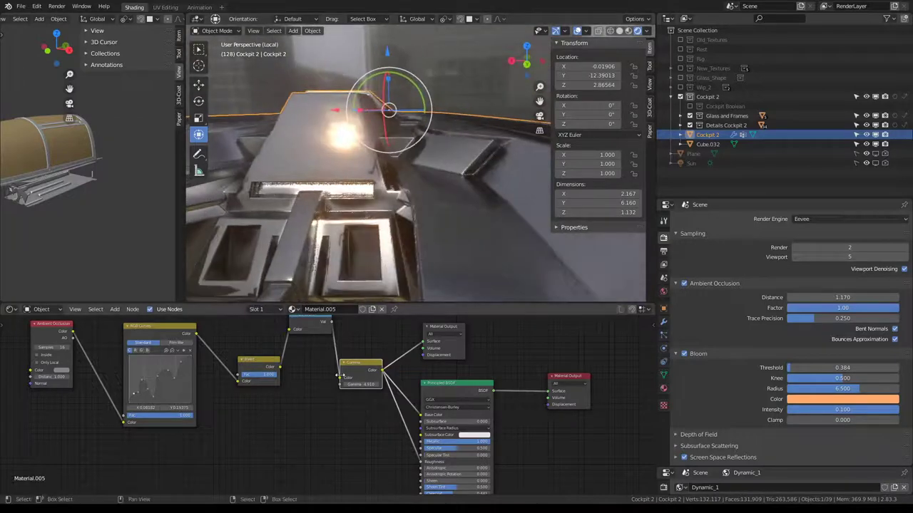
scroll(340, 375, up, 2)
drag(385, 374, 335, 374)
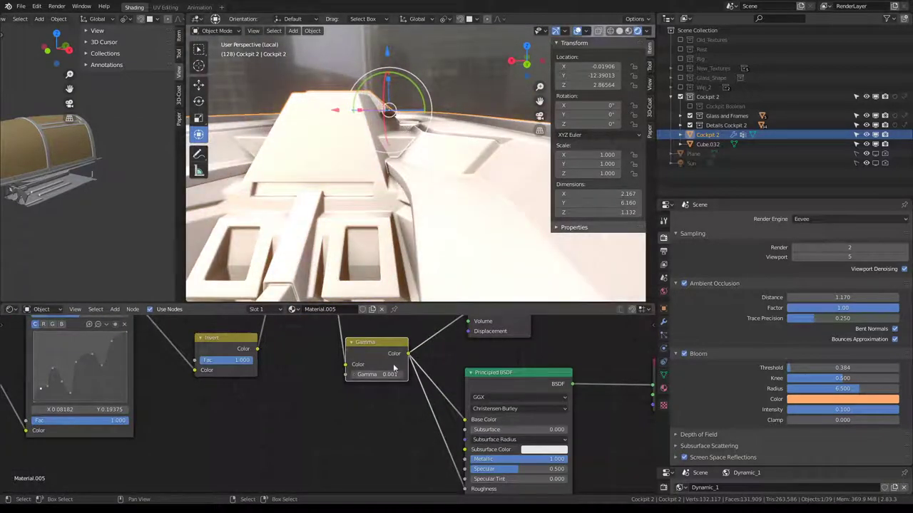
middle_drag(414, 214, 385, 207)
- Settle Gamma at 0.501 after trying 0.151
mouse_move(368, 375)
shift+mouse_down()
mouse_move(410, 374)
mouse_move(399, 374)
shift+mouse_up()
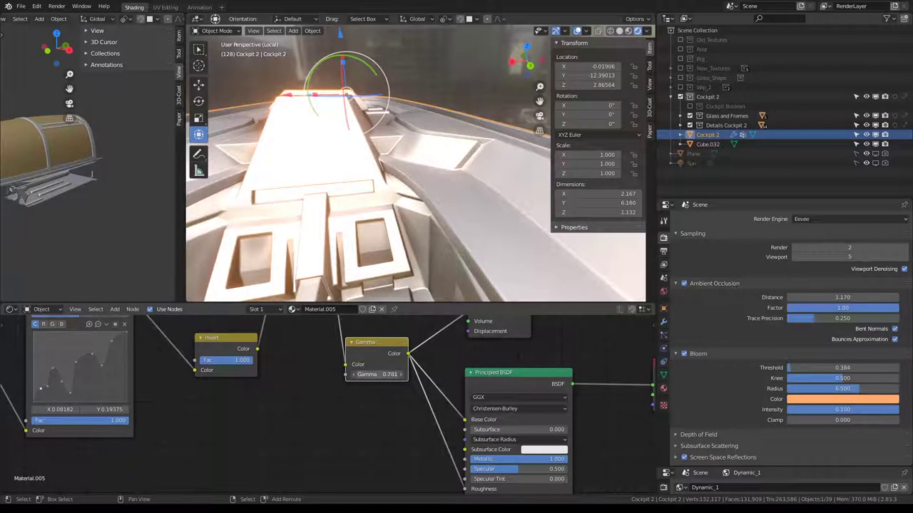
drag(389, 374, 378, 375)
mouse_move(371, 142)
middle_down()
mouse_move(363, 109)
mouse_move(483, 218)
mouse_move(372, 158)
middle_up()
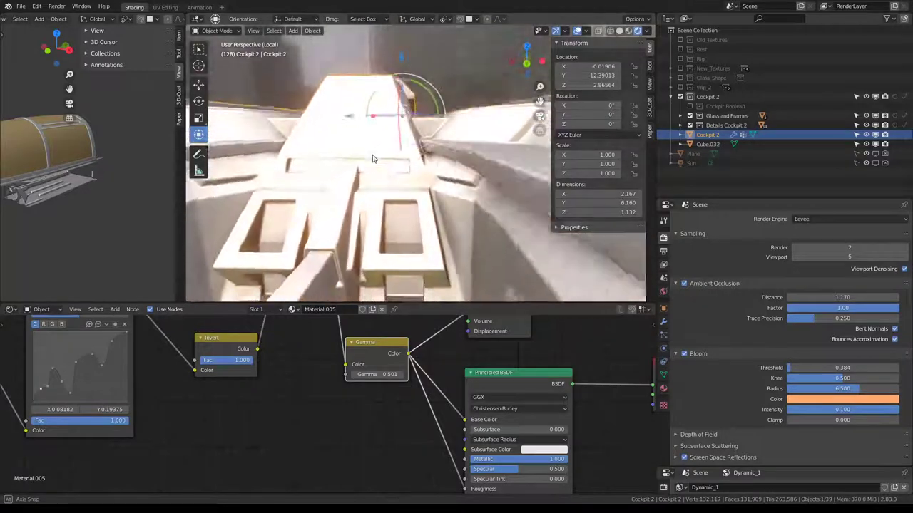
middle_drag(371, 158, 371, 179)
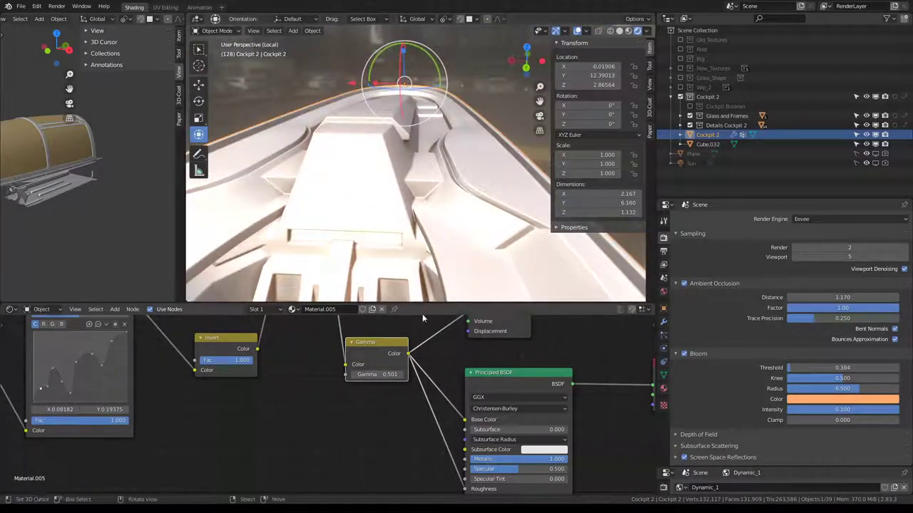
middle_drag(423, 314, 388, 396)
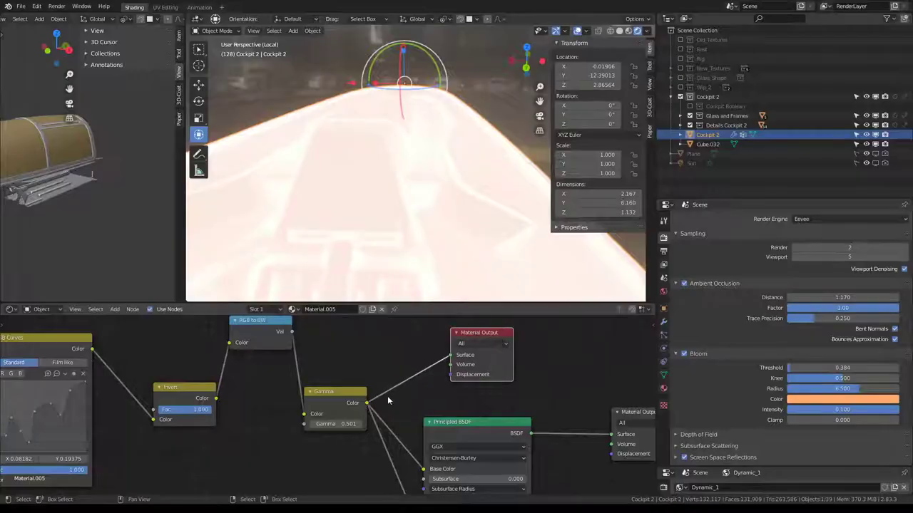
- Make room in the node graph by shifting the Invert and RGB to BW nodes left
scroll(387, 395, up, 1)
middle_drag(402, 157, 407, 187)
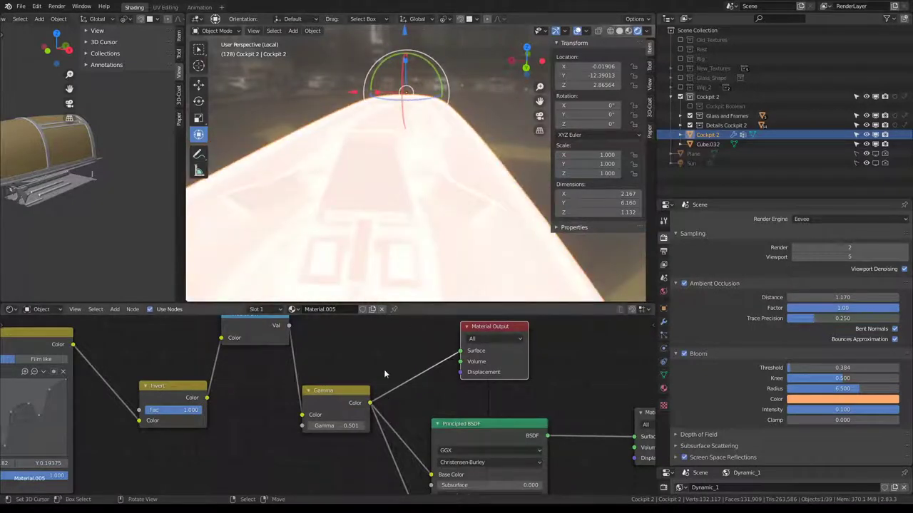
middle_drag(345, 425, 382, 433)
scroll(381, 433, down, 1)
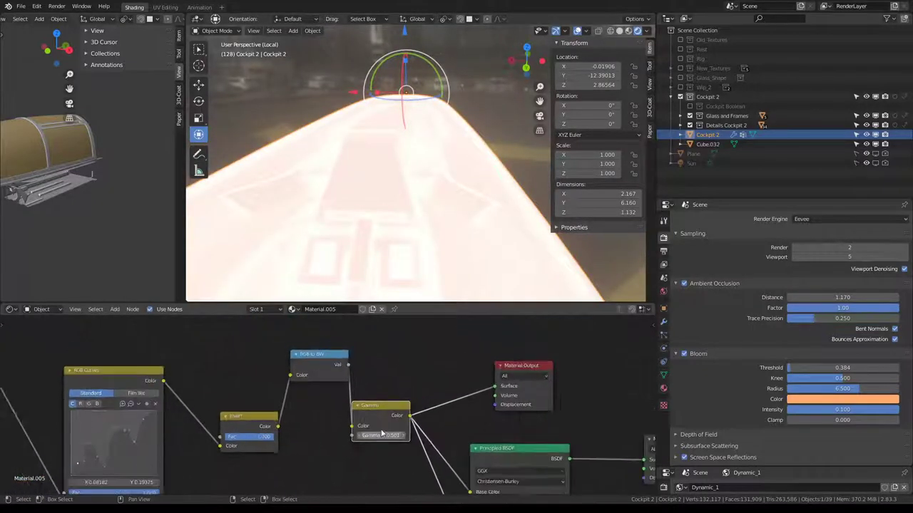
drag(261, 424, 224, 423)
drag(323, 361, 253, 346)
- Add a MixRGB node before the Material Output, with Gamma as Fac, white Color1 and black Color2
key(shift+a)
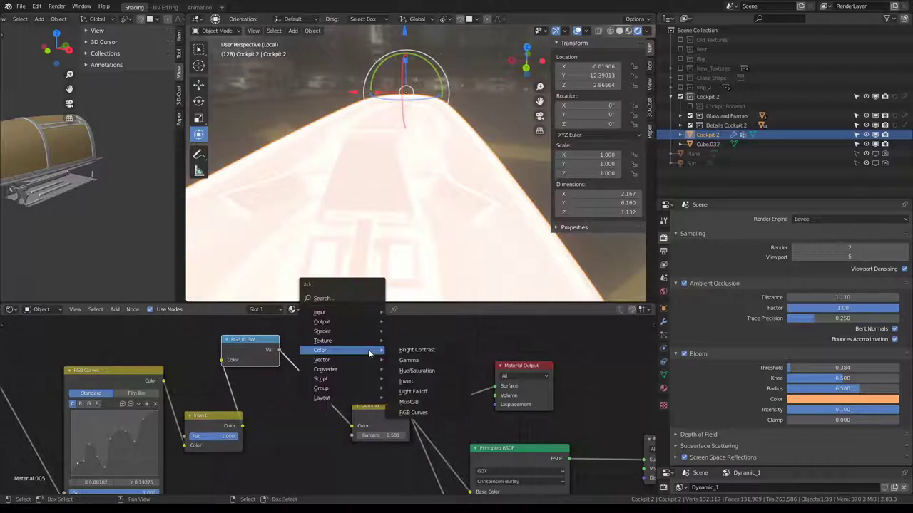
click(418, 402)
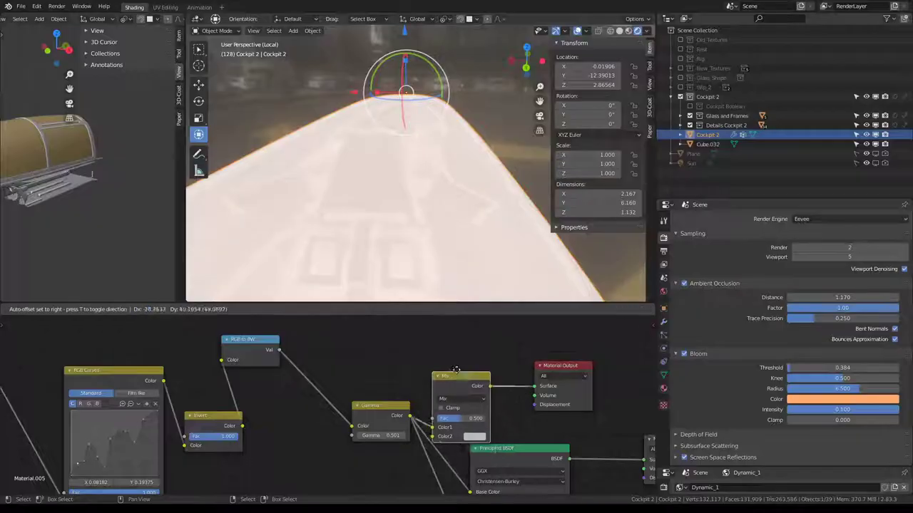
click(456, 360)
drag(410, 415, 431, 392)
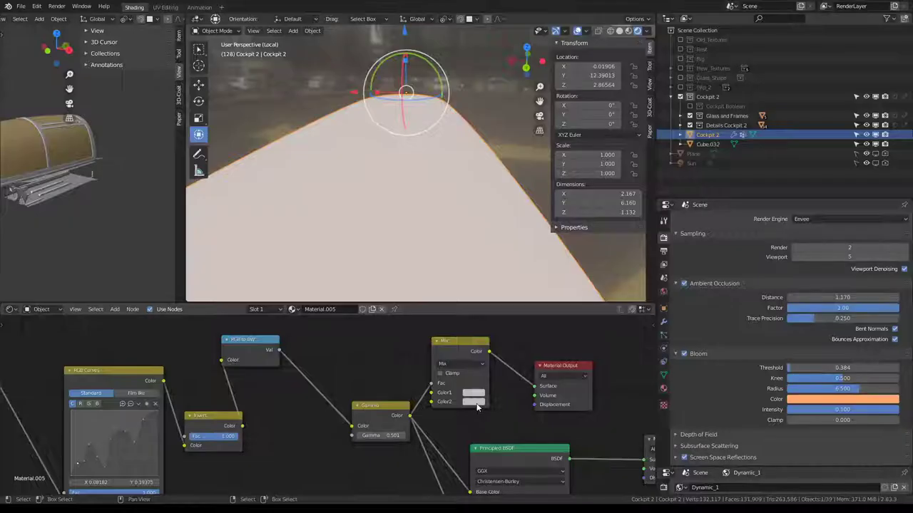
click(473, 401)
drag(537, 304, 535, 341)
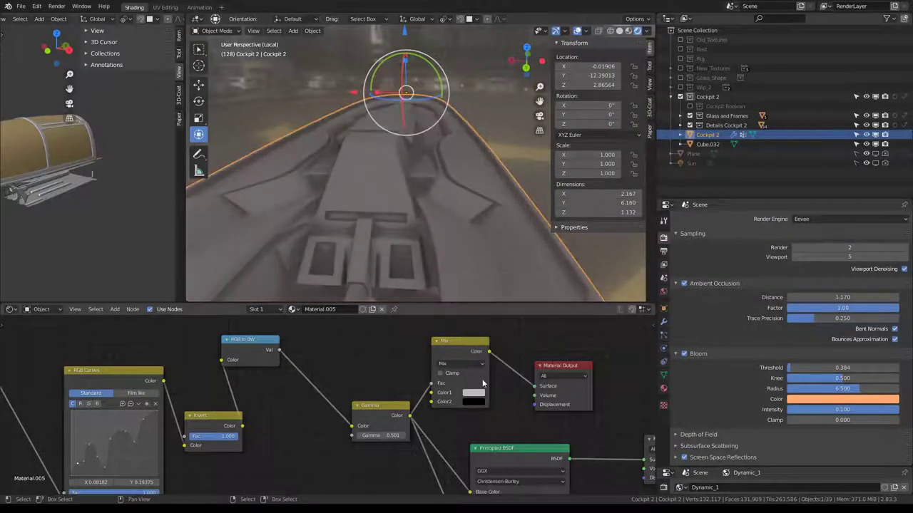
click(470, 401)
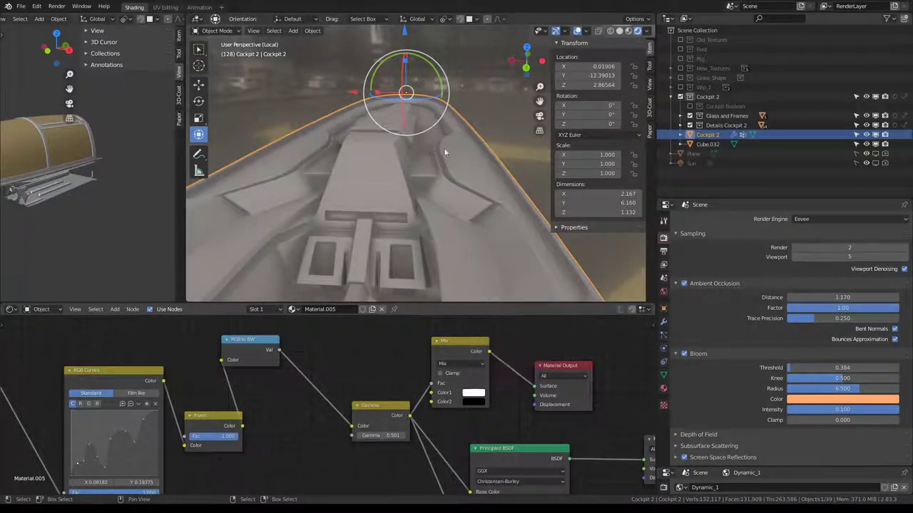
mouse_move(443, 148)
middle_down()
mouse_move(382, 184)
mouse_move(396, 162)
mouse_move(450, 263)
mouse_move(530, 231)
mouse_move(435, 206)
middle_up()
- Tidy the Mix and Gamma nodes and make the mask preview output active again
scroll(396, 161, up, 5)
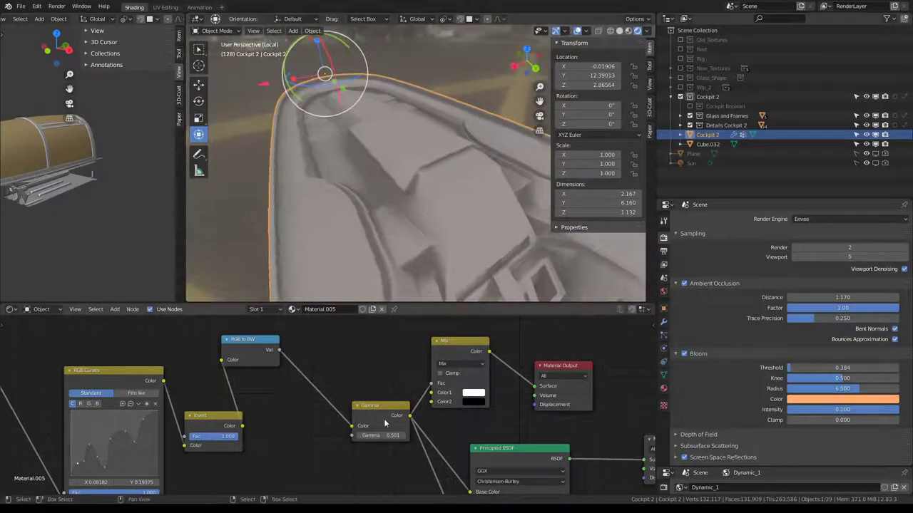
drag(384, 407, 292, 407)
scroll(417, 352, down, 2)
mouse_move(407, 340)
mouse_down()
mouse_move(368, 337)
mouse_move(419, 477)
mouse_move(393, 389)
mouse_up()
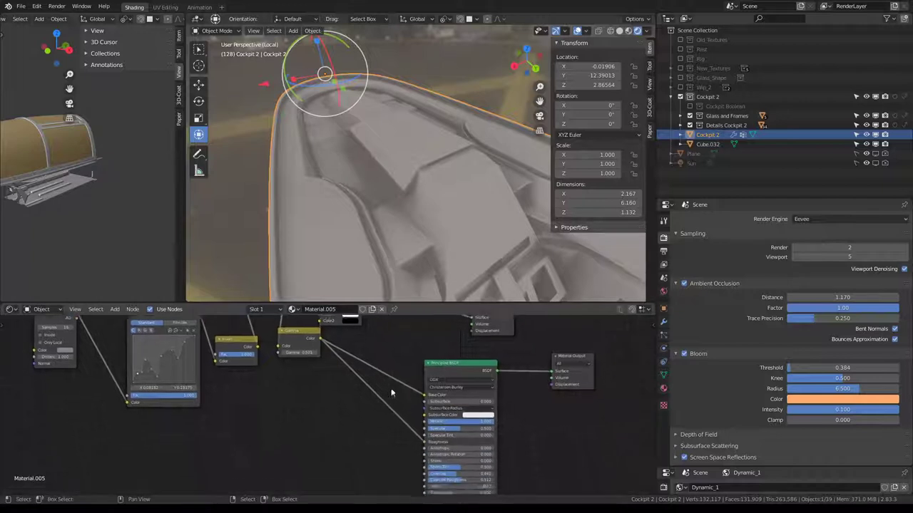
scroll(357, 360, down, 3)
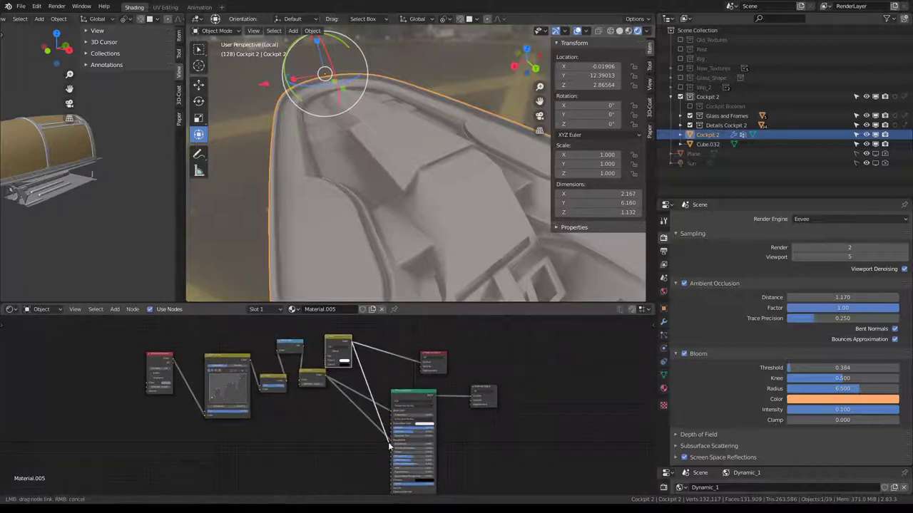
scroll(494, 379, up, 1)
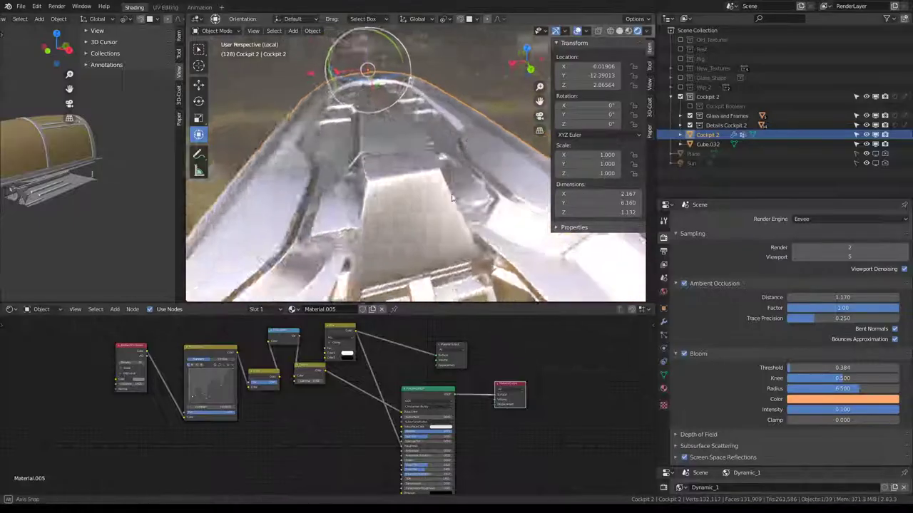
mouse_move(483, 200)
middle_down()
mouse_move(438, 207)
mouse_move(519, 368)
middle_up()
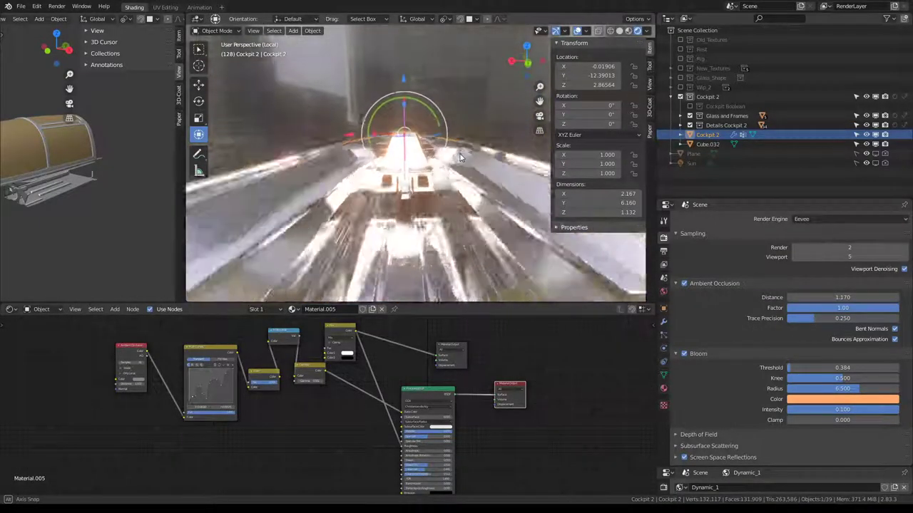
click(451, 347)
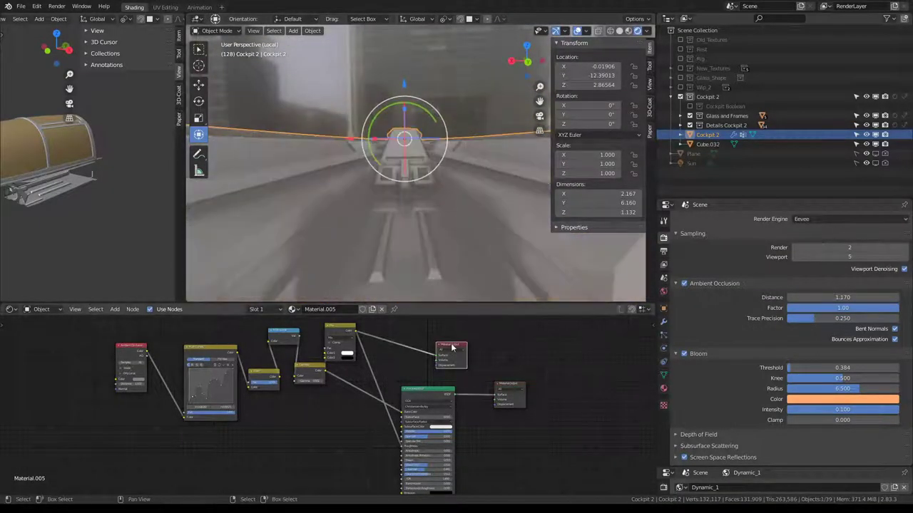
scroll(378, 343, up, 1)
scroll(357, 353, up, 1)
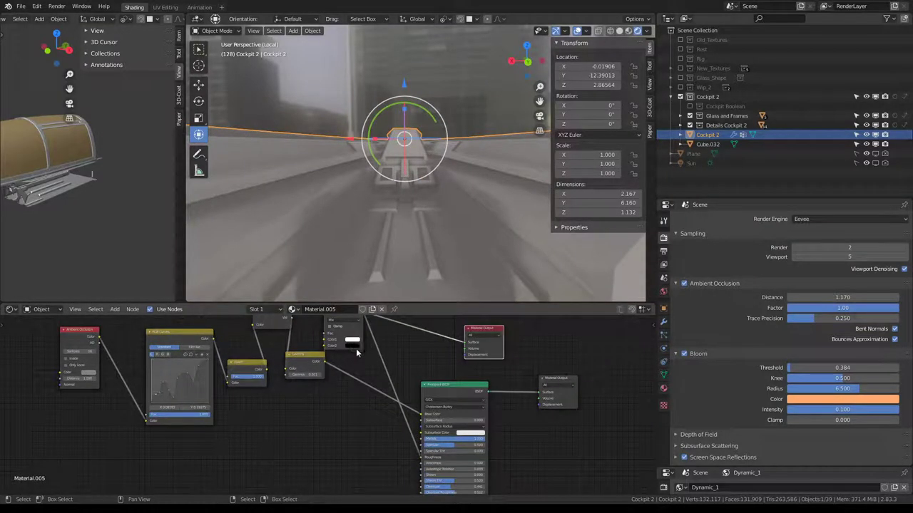
drag(305, 372, 299, 395)
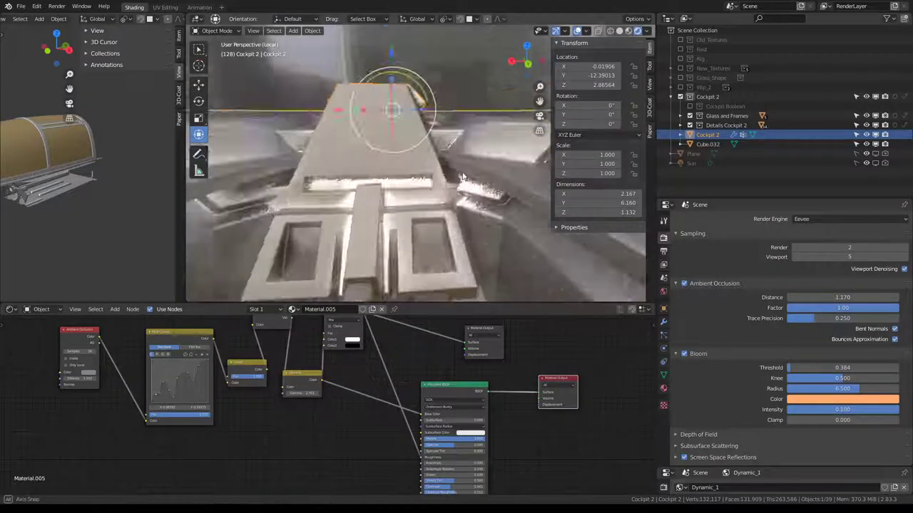
- Try different Gamma values on the cockpit mask, ending at 2.801
middle_drag(428, 171, 454, 180)
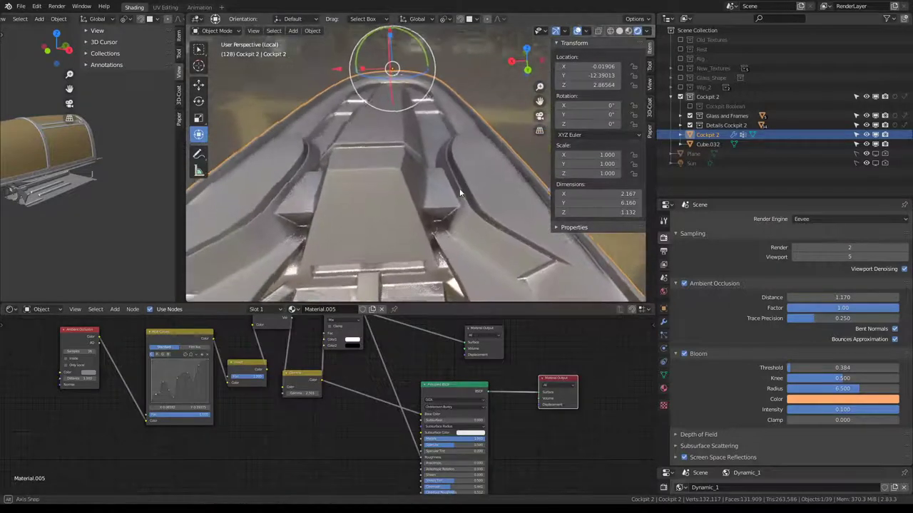
drag(301, 393, 335, 393)
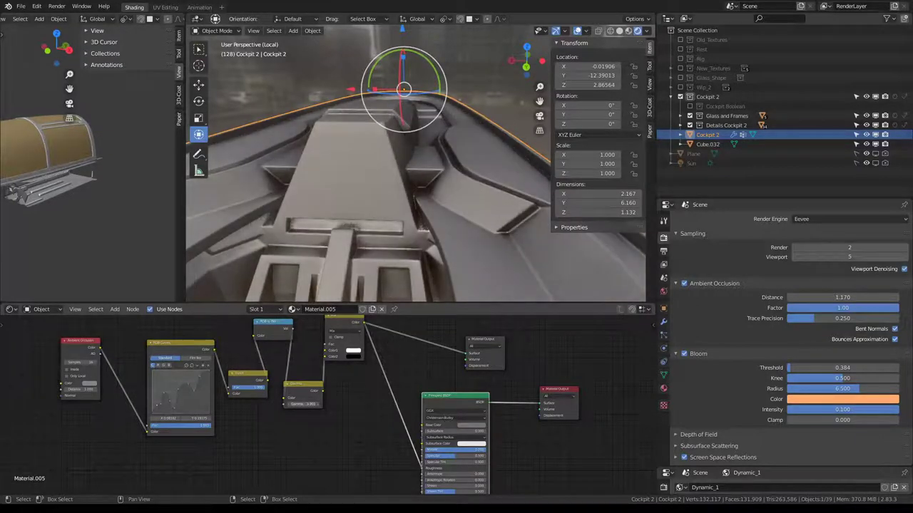
mouse_move(361, 188)
middle_down()
mouse_move(436, 196)
mouse_move(428, 184)
middle_up()
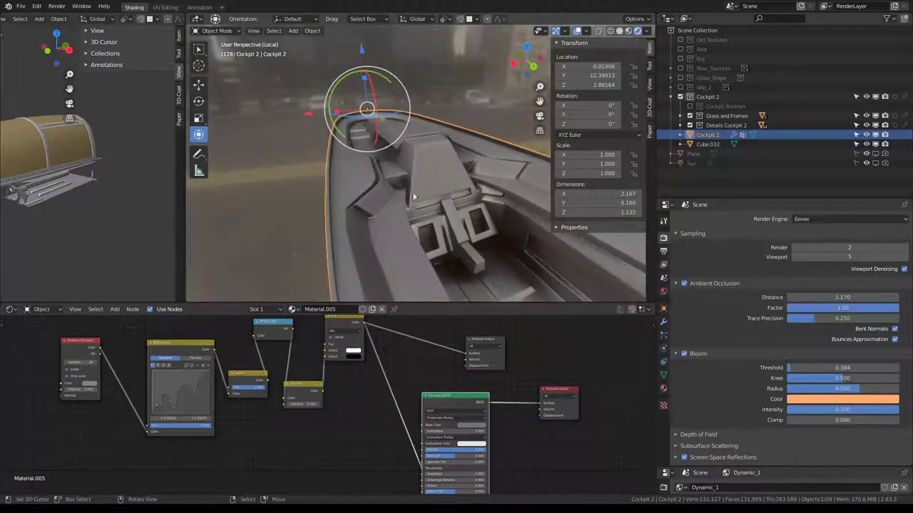
click(487, 341)
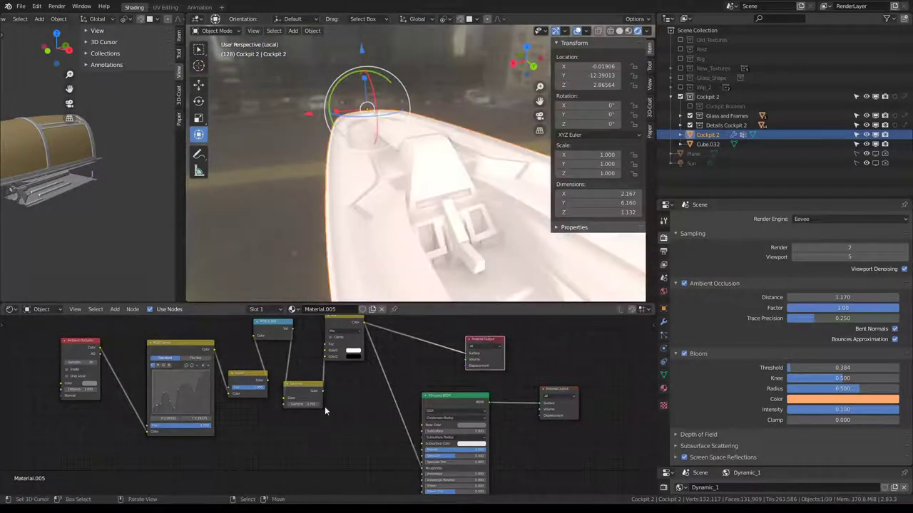
scroll(314, 392, up, 1)
scroll(313, 392, up, 2)
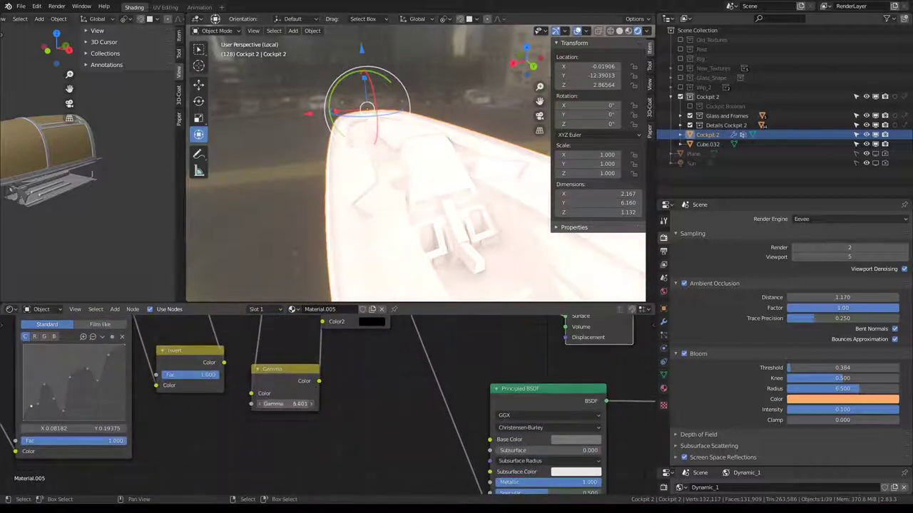
mouse_move(285, 404)
mouse_down()
mouse_move(306, 404)
mouse_move(288, 402)
mouse_move(256, 373)
mouse_move(298, 437)
mouse_move(322, 439)
mouse_up()
- Link Ambient Occlusion Color into Gamma, drop Gamma to about 0.061, and add Bright/Contrast
key(Home)
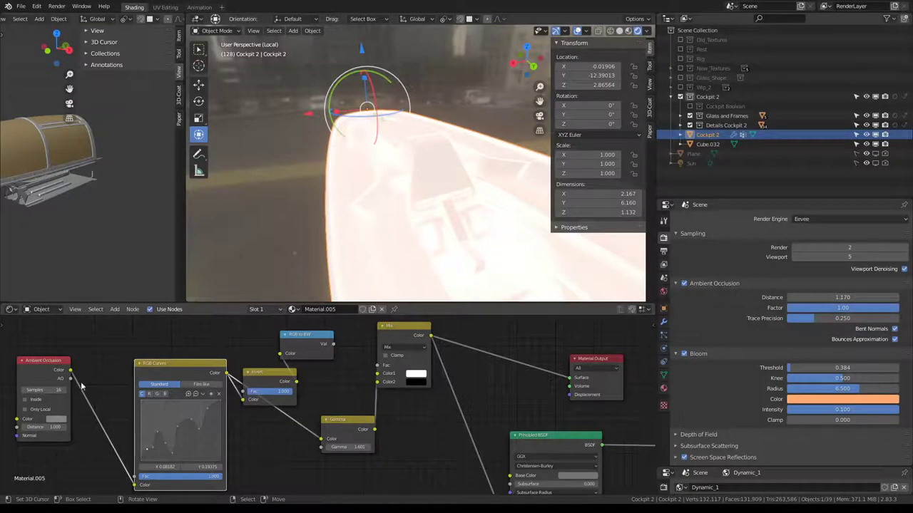
mouse_move(71, 372)
mouse_down()
mouse_move(341, 438)
mouse_move(321, 439)
mouse_up()
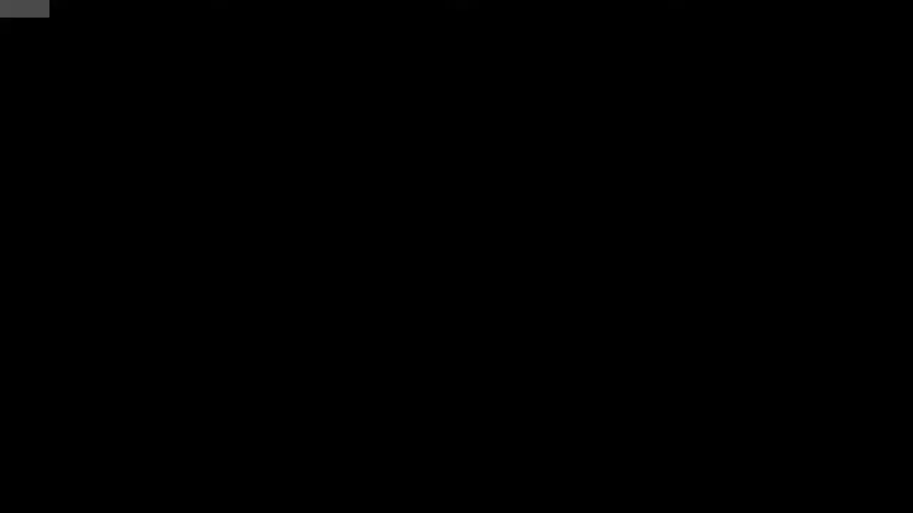
drag(250, 359, 194, 302)
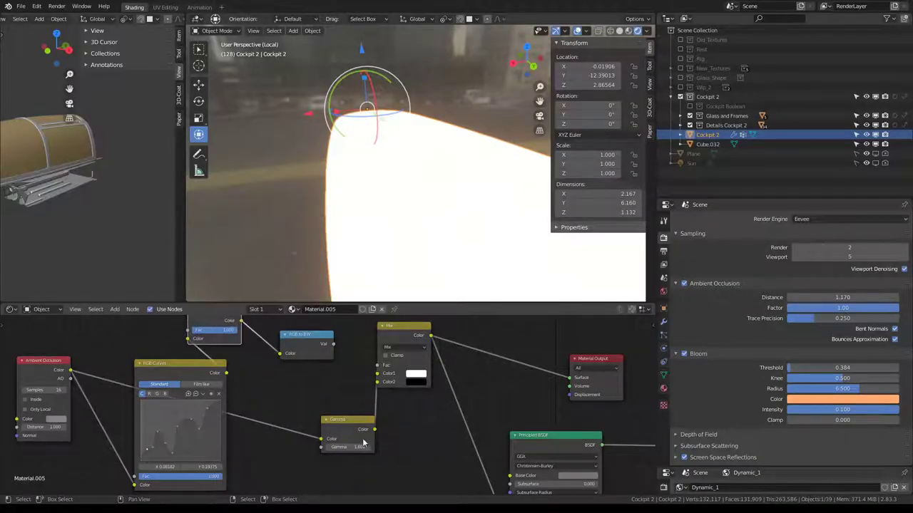
mouse_move(348, 447)
mouse_down()
mouse_move(314, 447)
mouse_move(365, 447)
mouse_move(299, 428)
mouse_up()
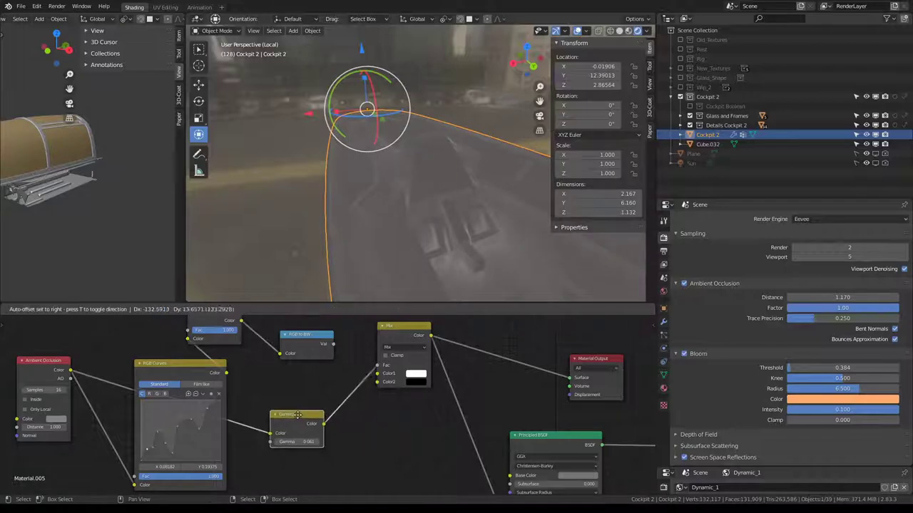
key(shift+a)
click(413, 417)
- Insert Bright/Contrast between Gamma and Mix and set Gamma to 0.121
click(356, 432)
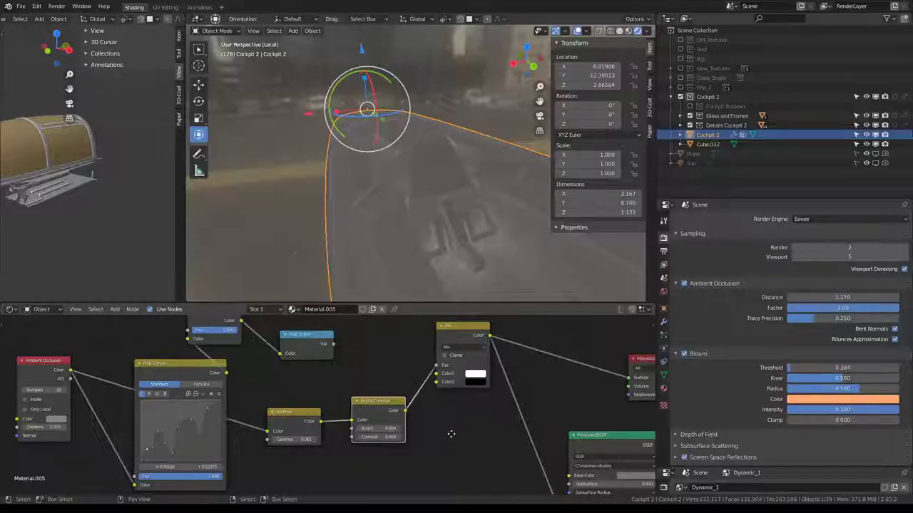
scroll(382, 427, up, 2)
drag(357, 423, 390, 422)
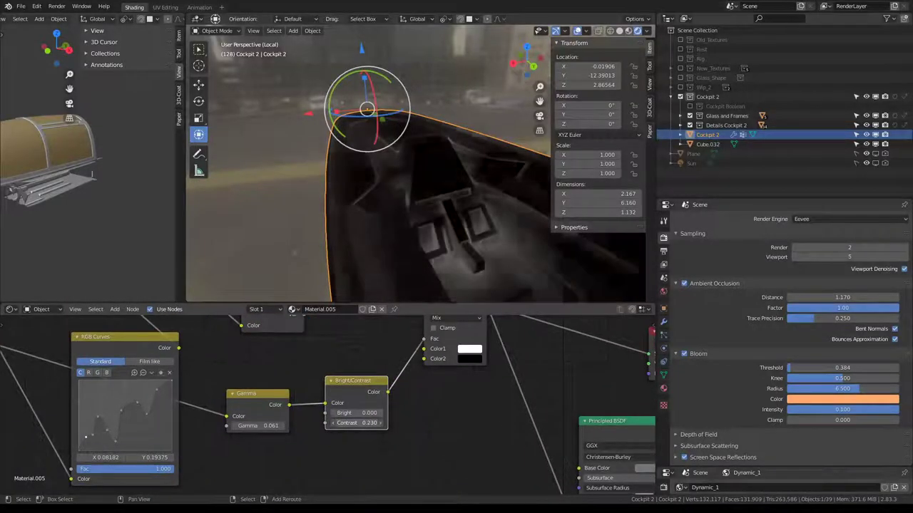
drag(270, 425, 257, 425)
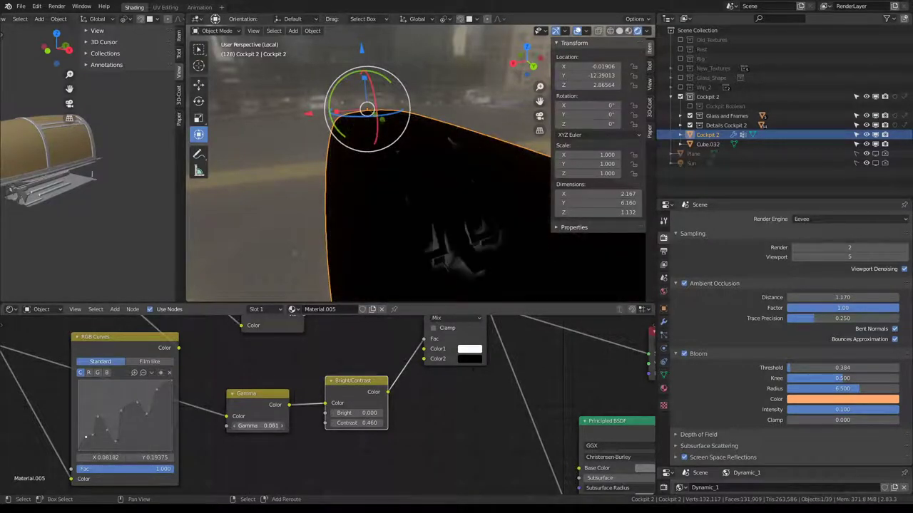
drag(257, 425, 274, 426)
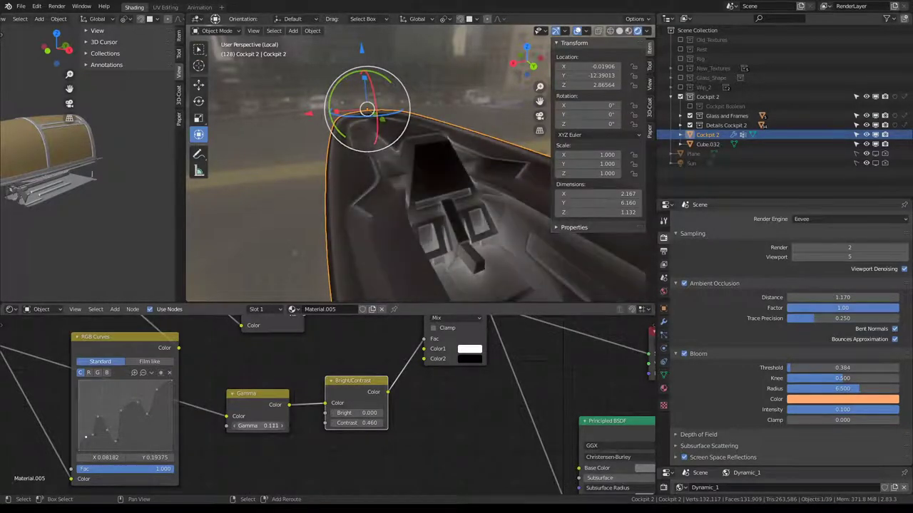
- Tune the Bright/Contrast node to Bright about 0.12 and Contrast 1.000
drag(344, 413, 370, 413)
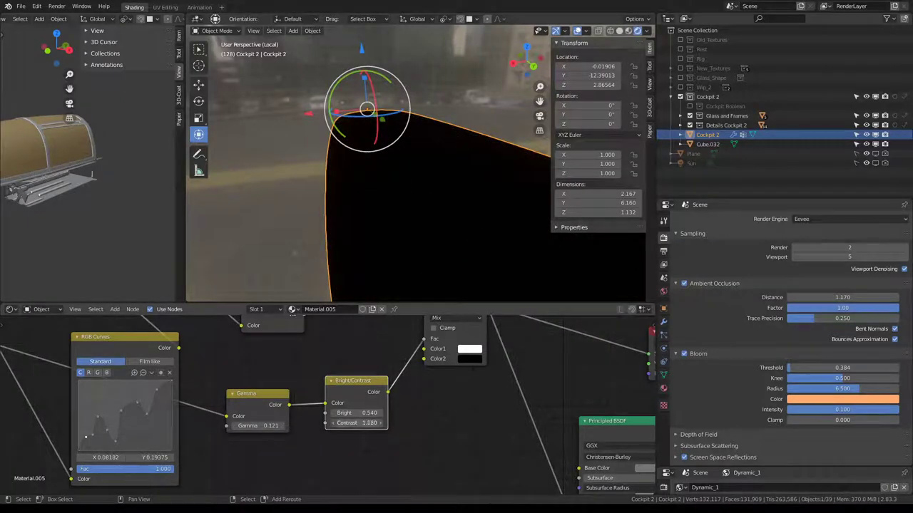
mouse_move(356, 423)
mouse_down()
mouse_move(336, 423)
mouse_move(357, 419)
mouse_up()
mouse_move(366, 413)
mouse_down()
mouse_move(388, 413)
mouse_move(342, 413)
mouse_move(358, 413)
mouse_up()
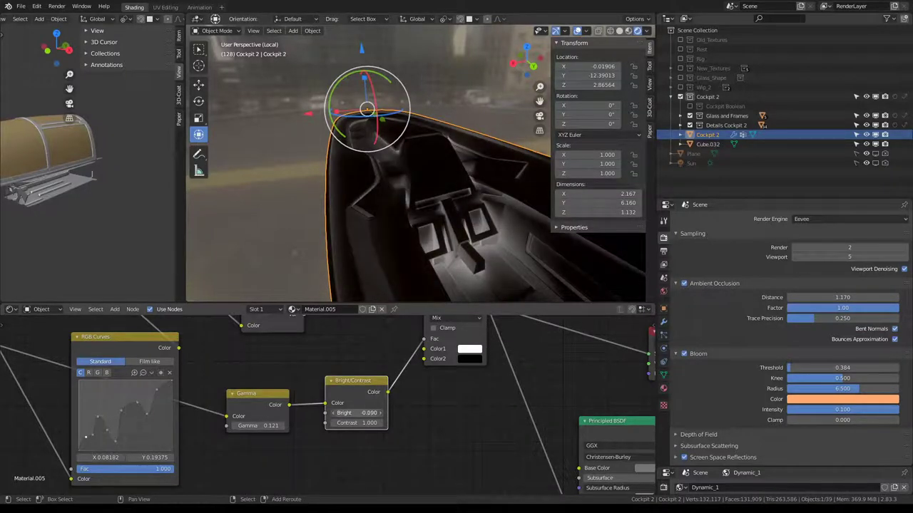
drag(356, 413, 365, 413)
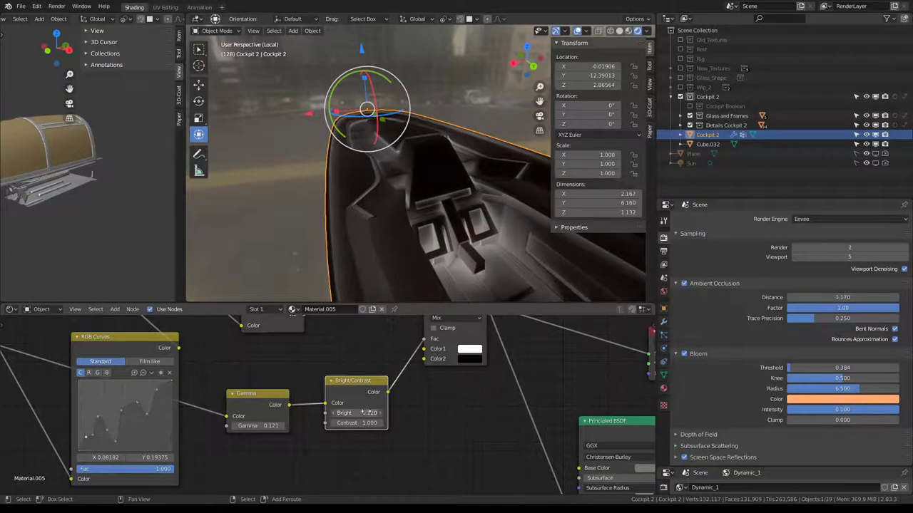
scroll(364, 412, down, 1)
middle_drag(363, 412, 403, 351)
- Delete the old RGB Curves and Invert nodes and shift Gamma and Bright/Contrast left
scroll(380, 328, down, 2)
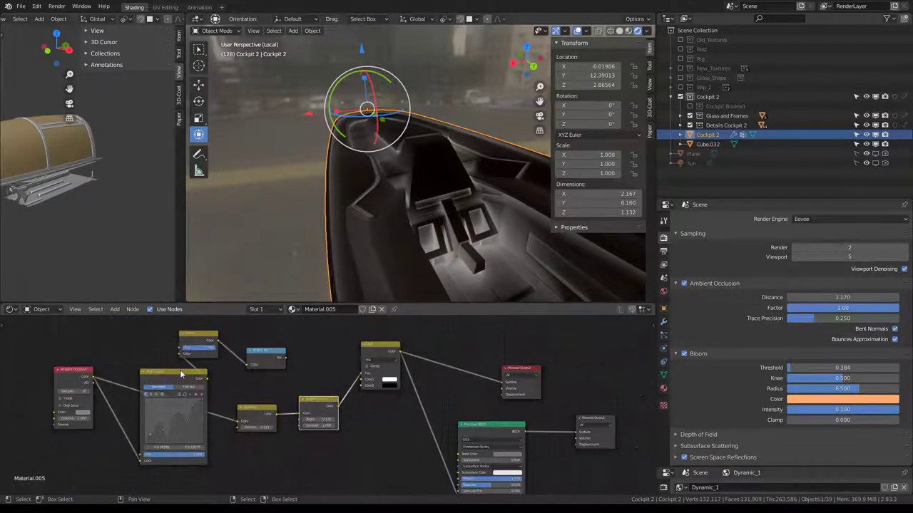
drag(164, 372, 164, 420)
key(x)
click(190, 346)
key(x)
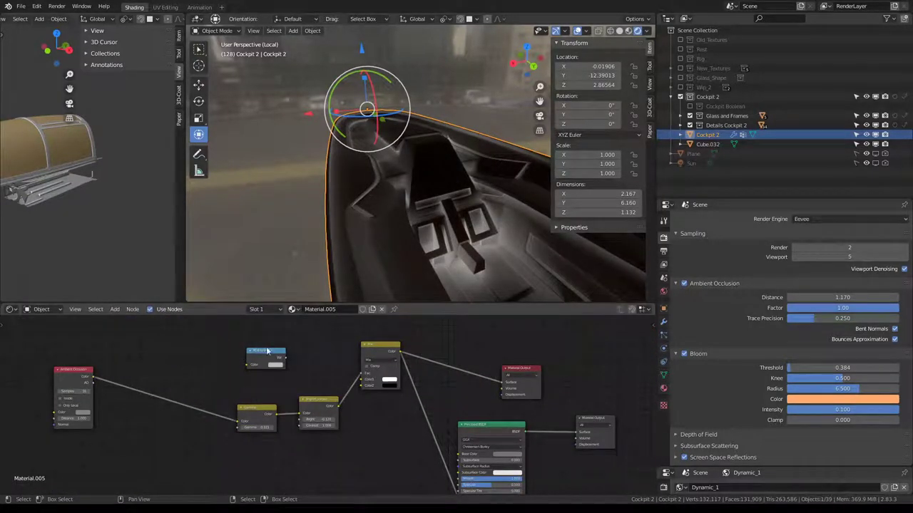
drag(258, 416, 204, 417)
drag(318, 412, 221, 356)
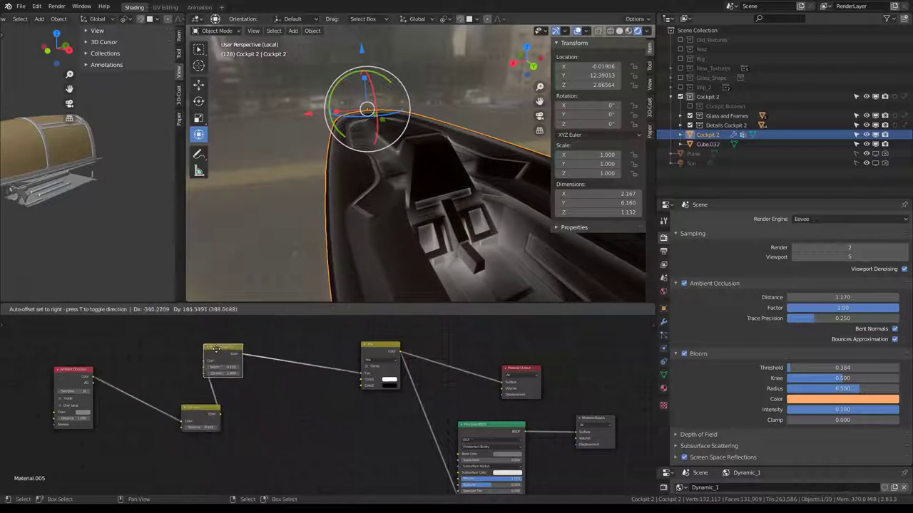
- Insert a new RGB Curves node between Bright/Contrast and Mix and add a curve point
key(shift+a)
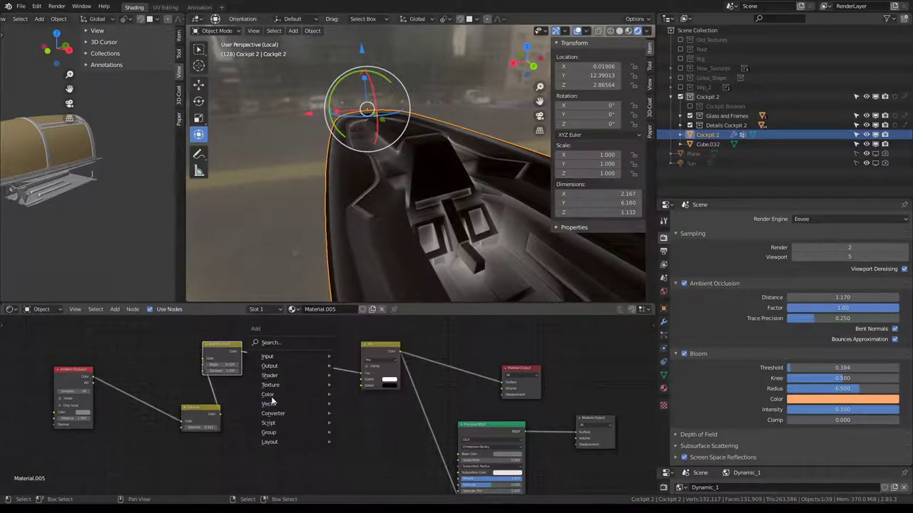
click(370, 457)
click(328, 399)
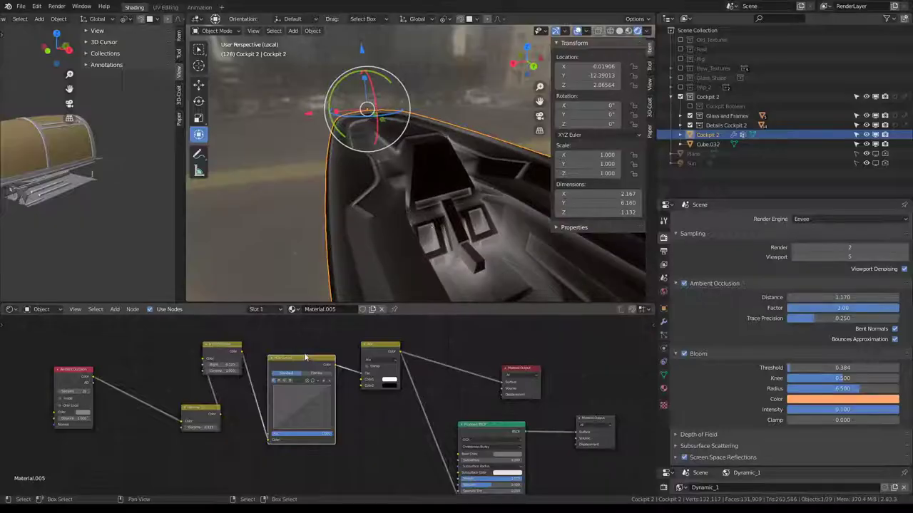
click(279, 432)
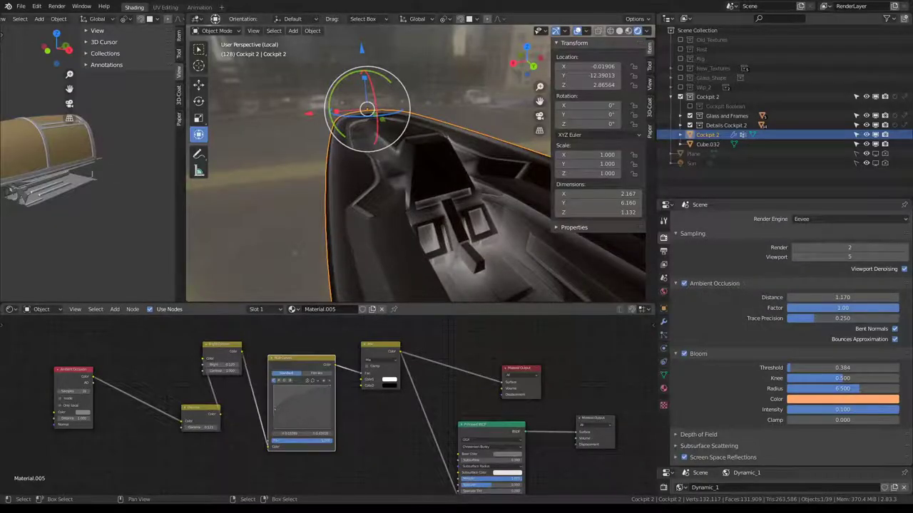
mouse_move(275, 411)
mouse_down()
mouse_move(284, 413)
mouse_move(271, 417)
mouse_up()
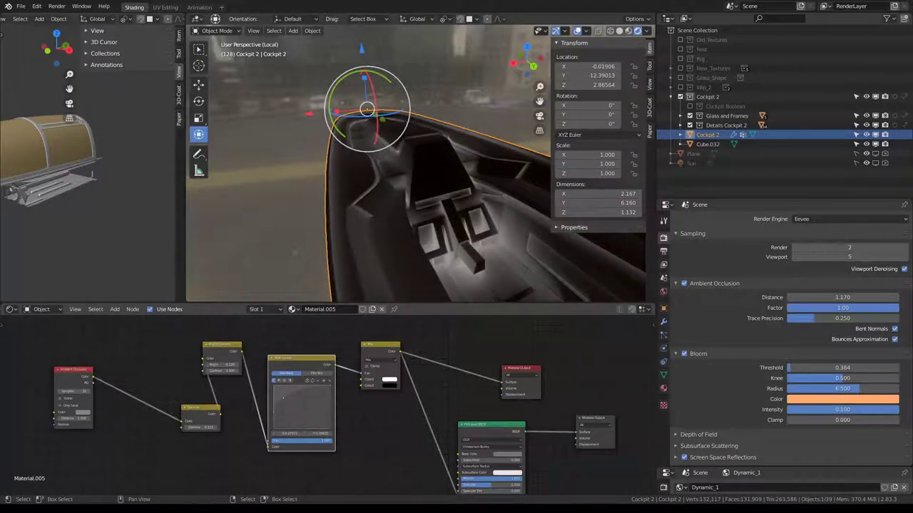
drag(283, 398, 288, 417)
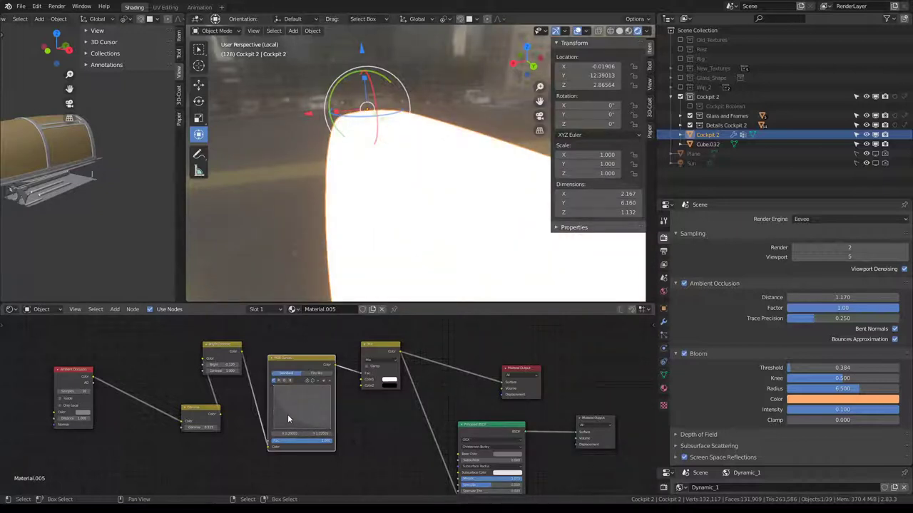
drag(333, 433, 329, 432)
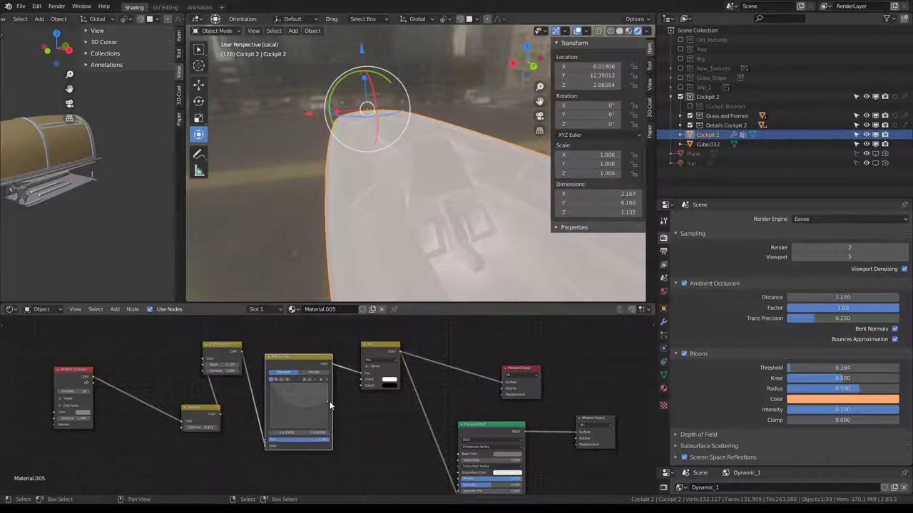
- Reshape the RGB Curves into a V to darken the grime mask
mouse_move(327, 406)
mouse_down()
mouse_move(281, 412)
mouse_move(300, 426)
mouse_up()
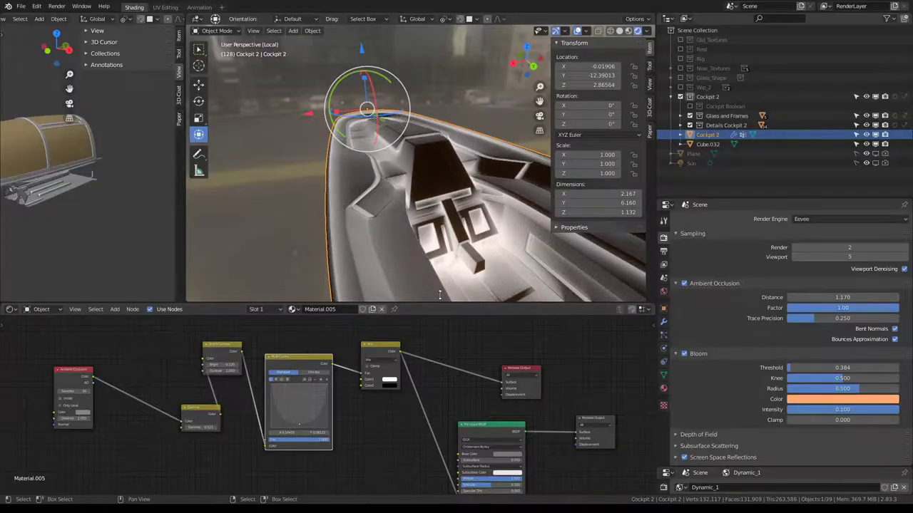
mouse_move(385, 178)
middle_down()
mouse_move(450, 177)
mouse_move(286, 406)
middle_up()
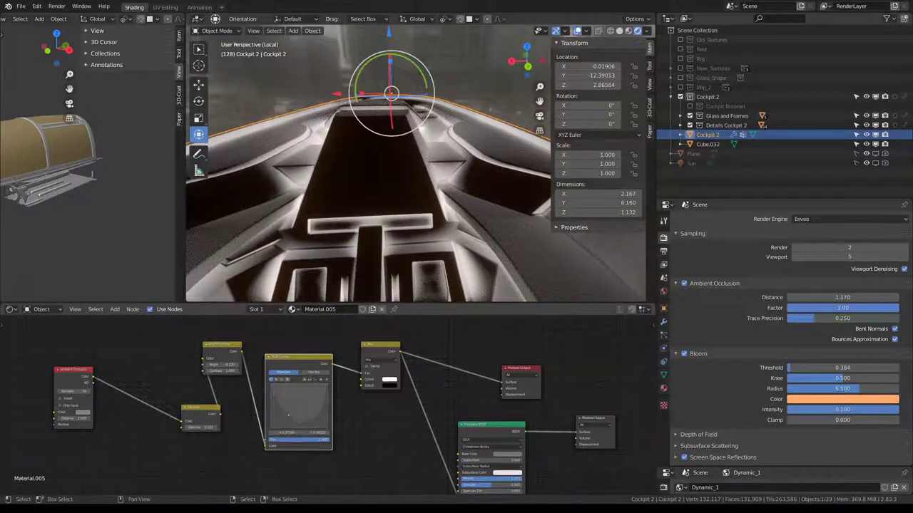
drag(288, 413, 299, 422)
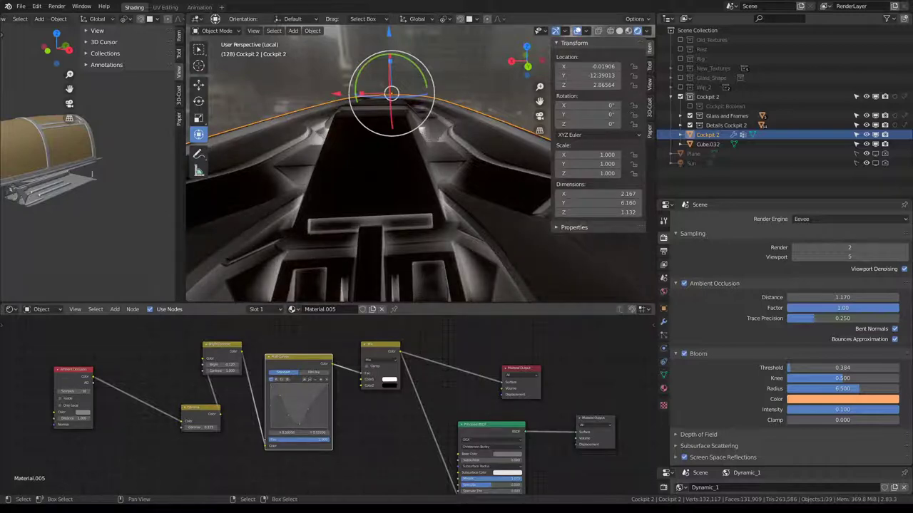
mouse_move(371, 235)
middle_down()
mouse_move(406, 219)
mouse_move(539, 246)
mouse_move(385, 253)
middle_up()
middle_drag(178, 406, 239, 393)
key(shift+a)
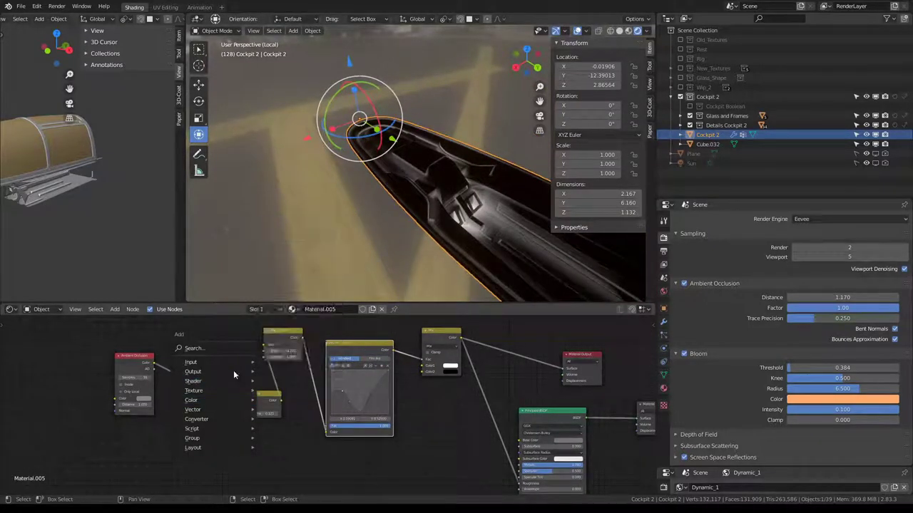
mouse_move(191, 362)
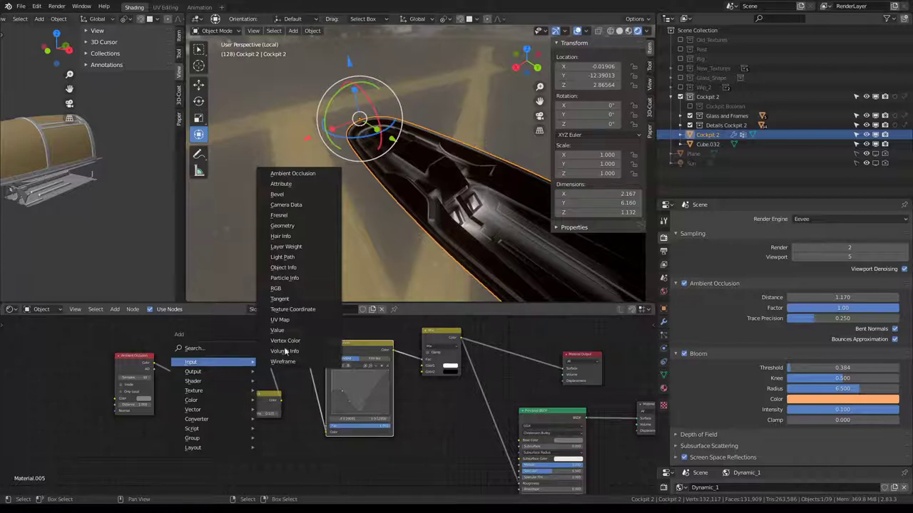
- Add a Geometry node left of Ambient Occlusion and move Gamma up beside the AO node
click(282, 226)
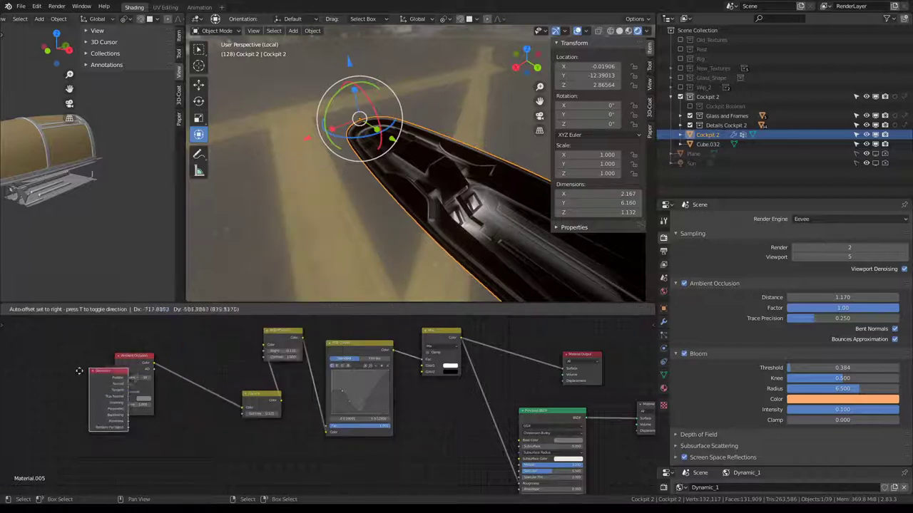
click(78, 392)
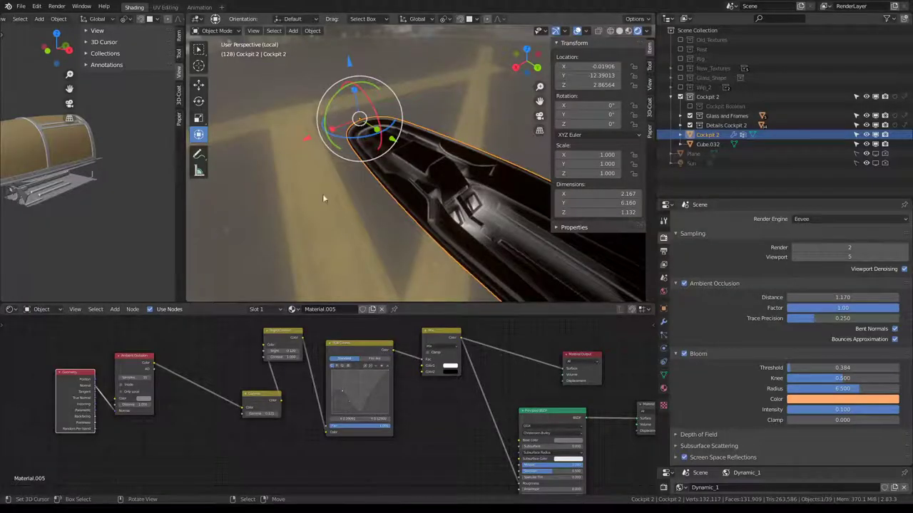
scroll(322, 199, up, 3)
middle_drag(365, 179, 352, 166)
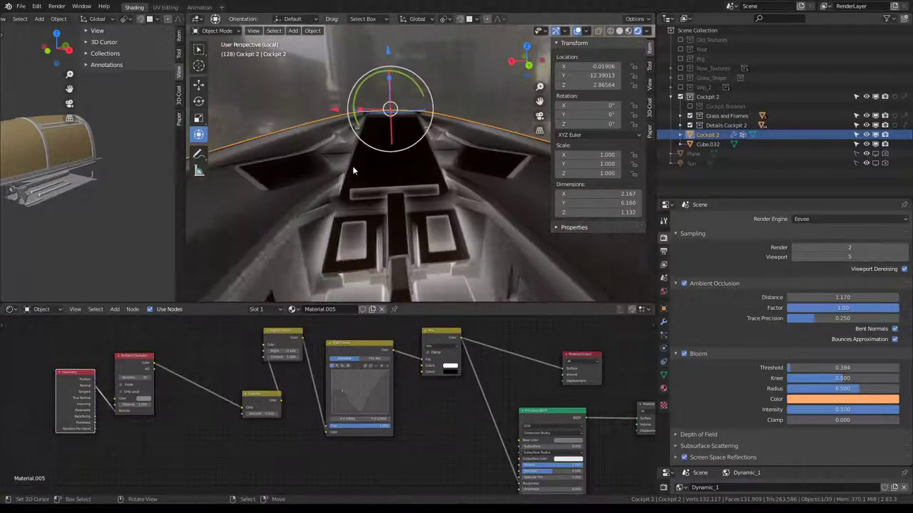
scroll(263, 420, up, 2)
scroll(264, 420, up, 2)
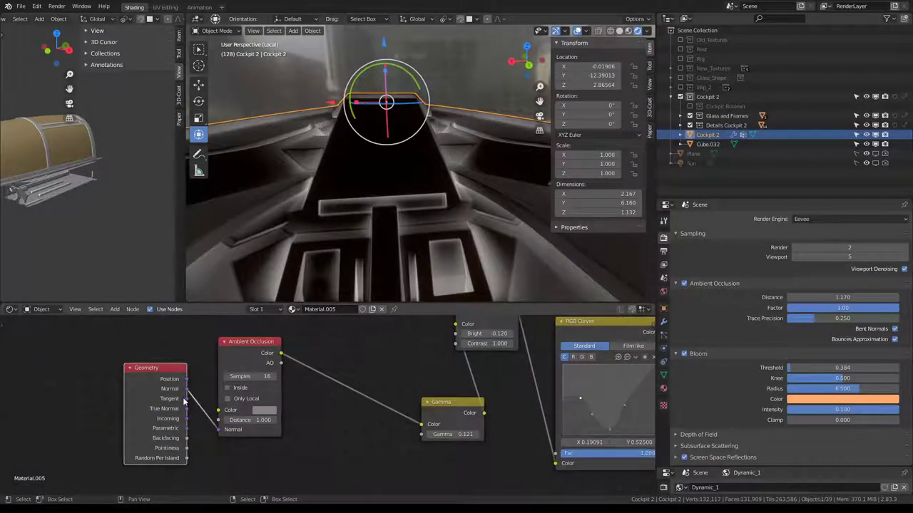
scroll(370, 411, down, 2)
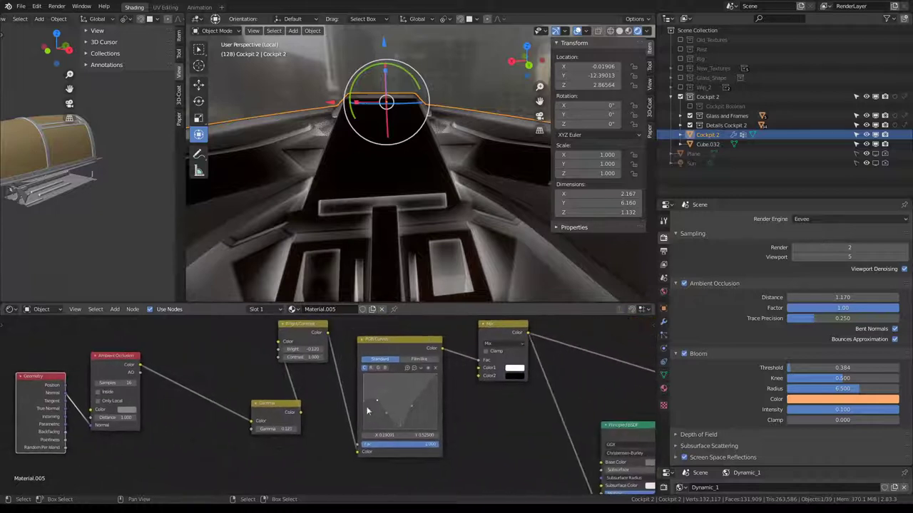
mouse_move(269, 405)
mouse_down()
mouse_move(221, 346)
mouse_move(342, 444)
mouse_move(368, 452)
mouse_up()
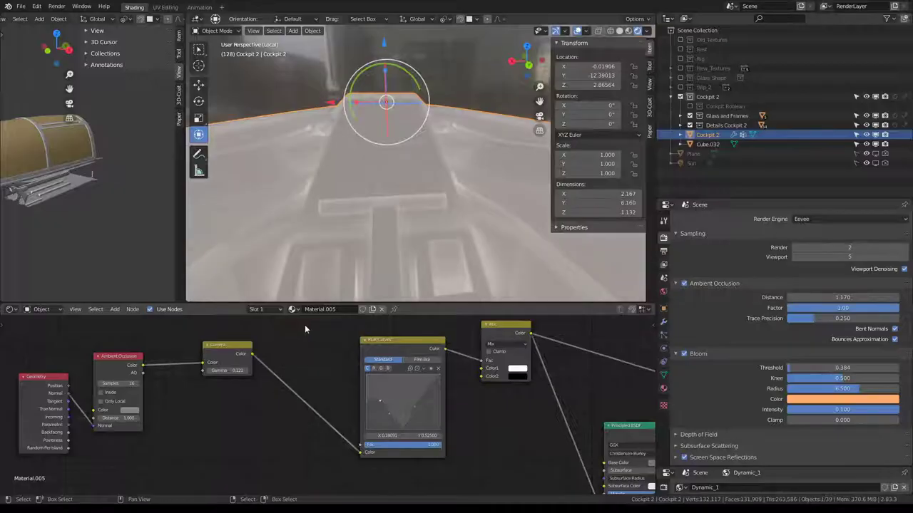
- Reset the RGB Curves to a straight diagonal line
click(425, 372)
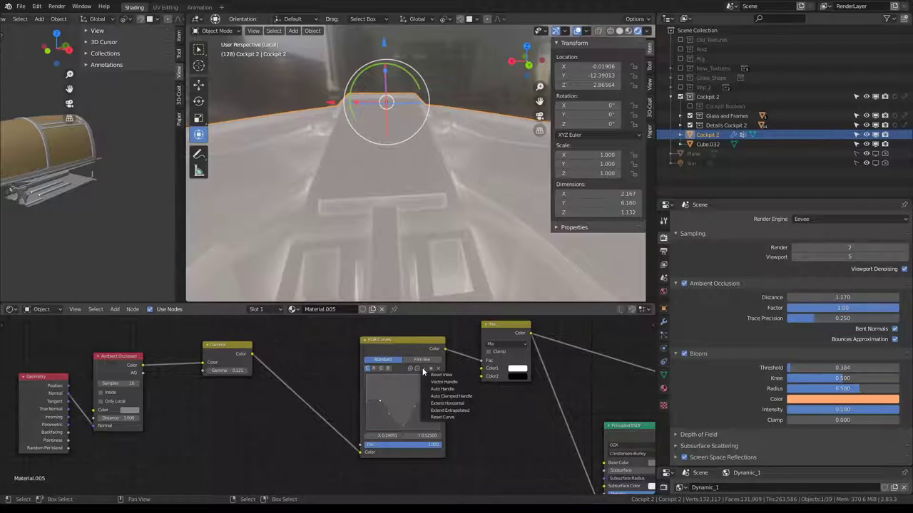
click(445, 419)
scroll(417, 195, up, 2)
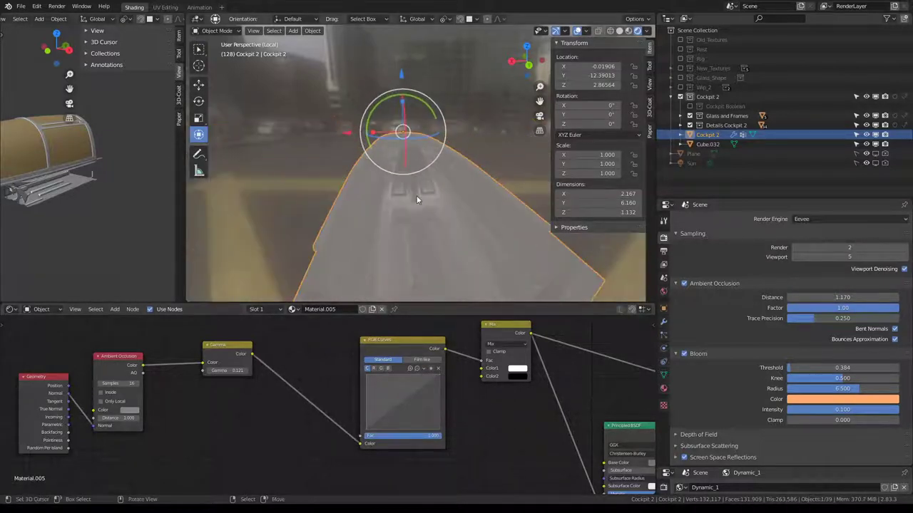
scroll(509, 426, down, 1)
middle_drag(509, 426, 495, 388)
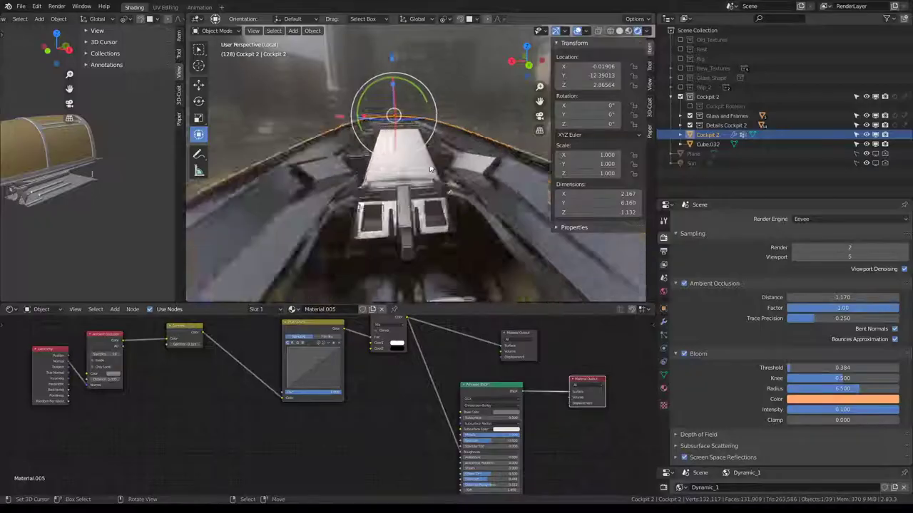
mouse_move(428, 178)
middle_down()
mouse_move(485, 151)
mouse_move(470, 184)
mouse_move(461, 177)
middle_up()
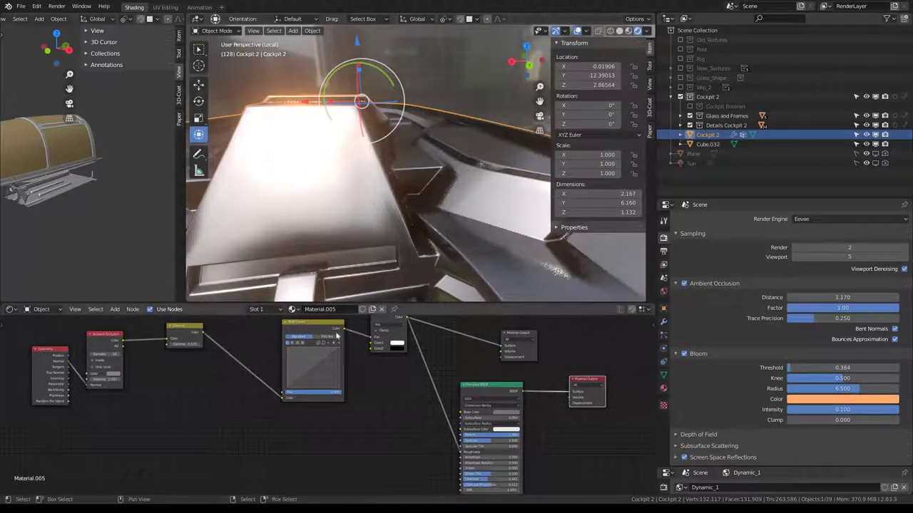
- Preview the mask output and add a curve point dragged left to darken the mask
click(517, 334)
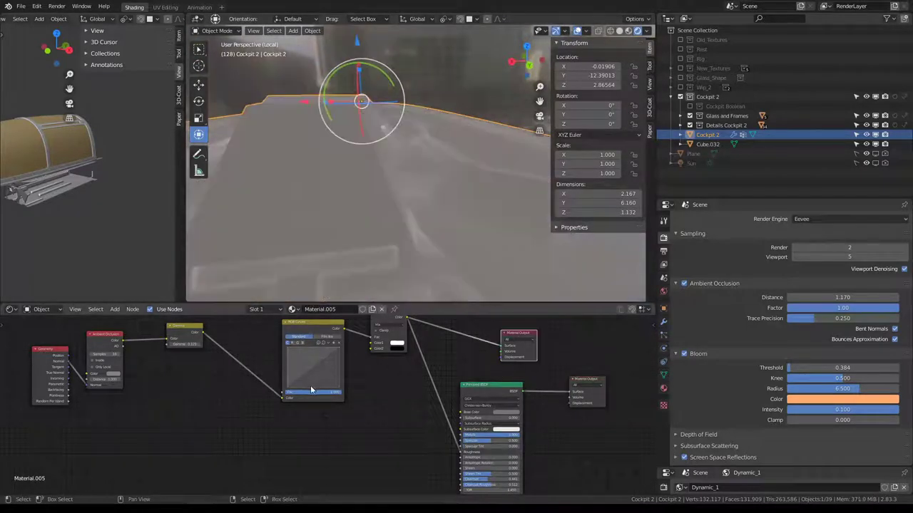
click(289, 388)
drag(289, 389, 300, 388)
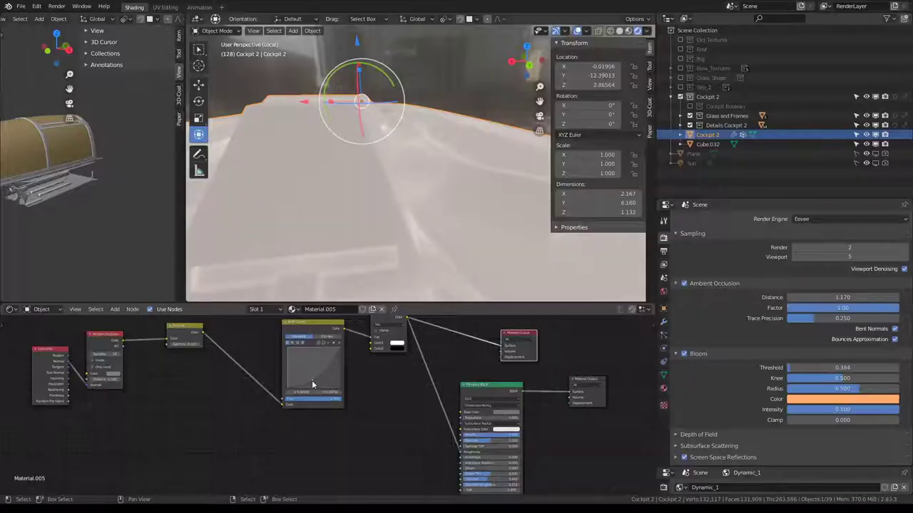
drag(312, 385, 296, 389)
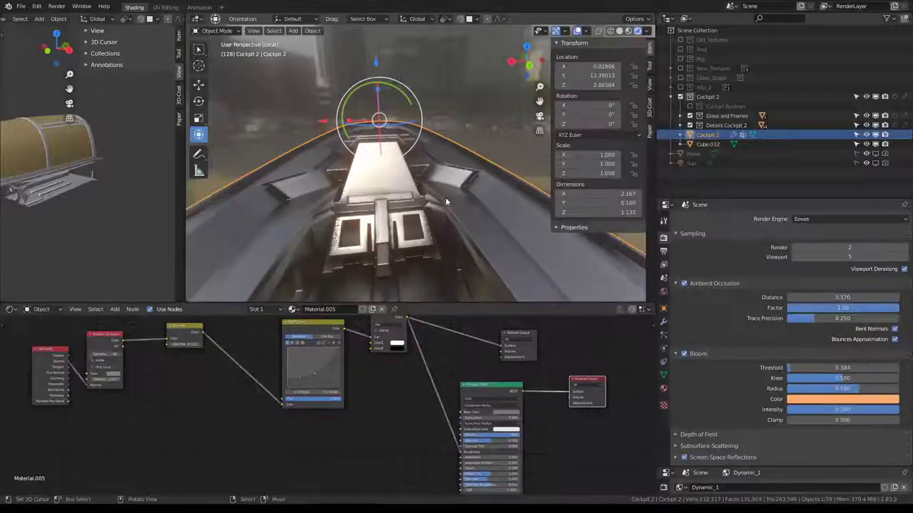
- Pull several RGB Curves points down into low troughs near the bottom
scroll(308, 390, up, 1)
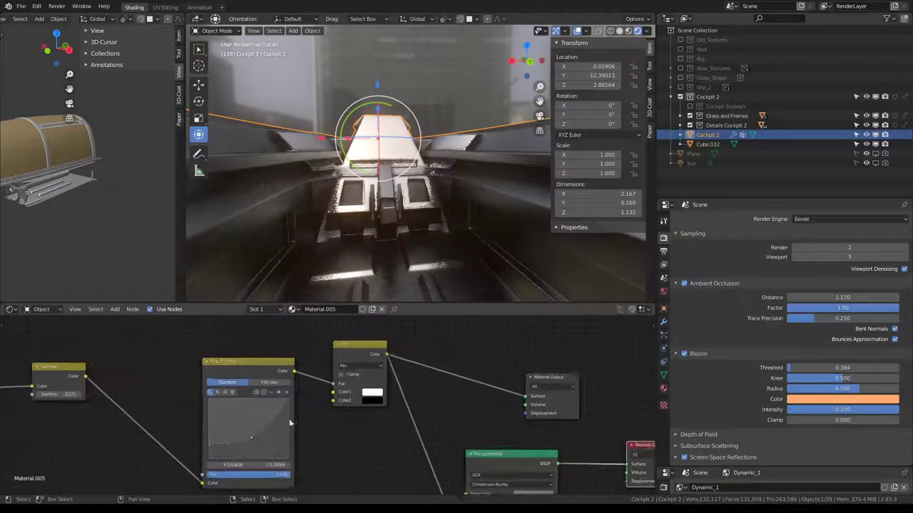
scroll(289, 419, up, 2)
mouse_move(305, 415)
mouse_down()
mouse_move(308, 399)
mouse_move(312, 424)
mouse_up()
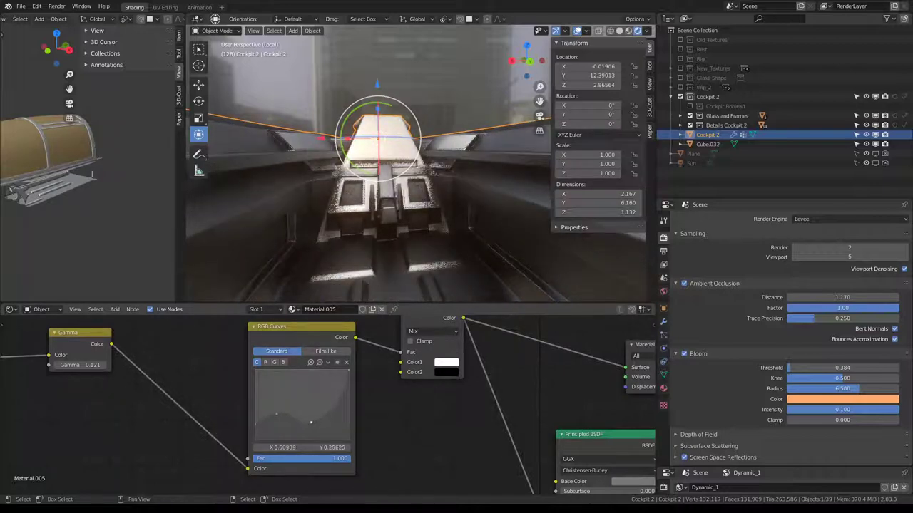
mouse_move(371, 214)
middle_down()
mouse_move(430, 194)
mouse_move(399, 179)
middle_up()
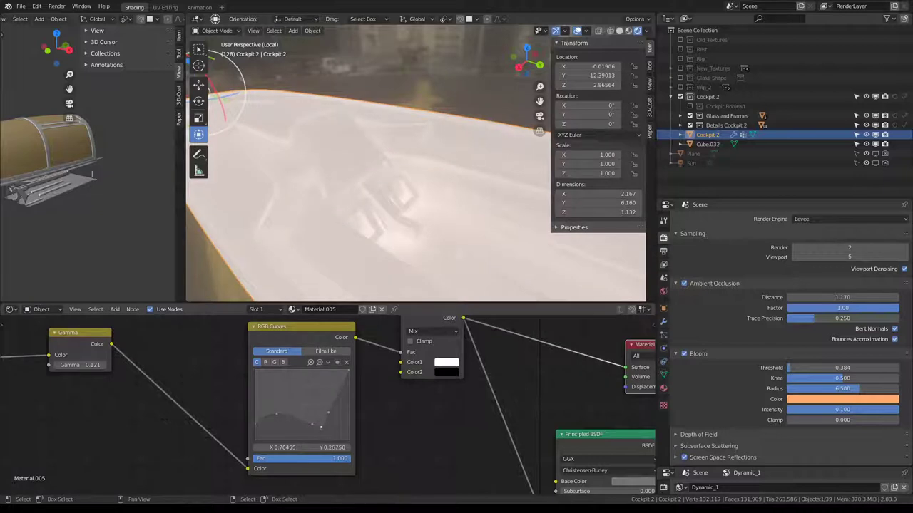
mouse_move(320, 426)
mouse_down()
mouse_move(320, 417)
mouse_move(321, 431)
mouse_up()
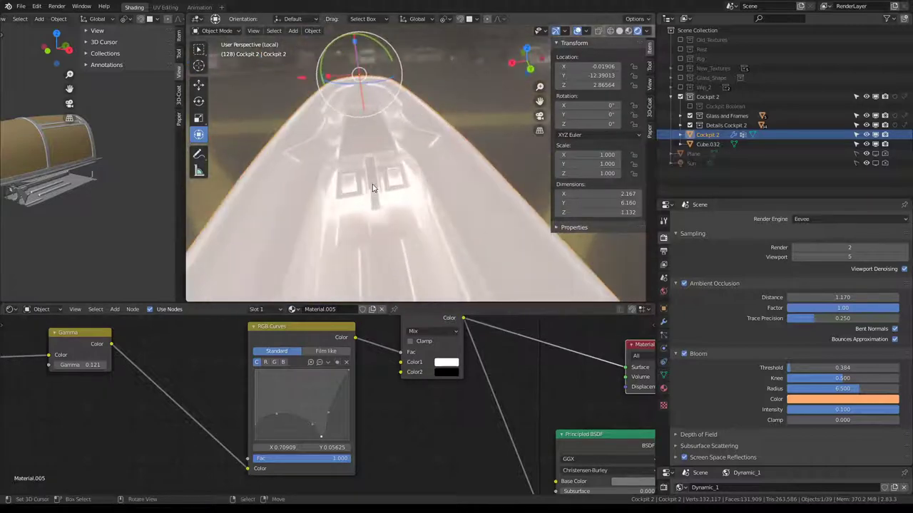
drag(296, 418, 295, 426)
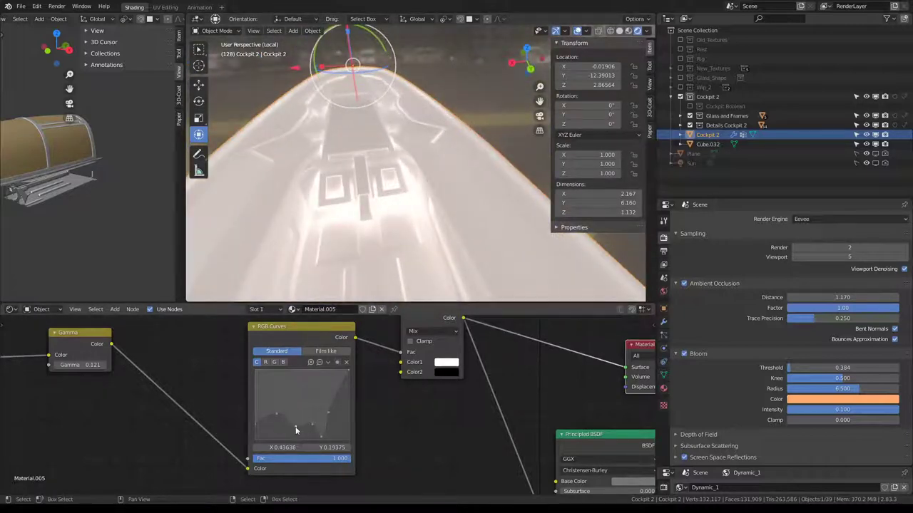
click(339, 393)
drag(339, 392, 340, 433)
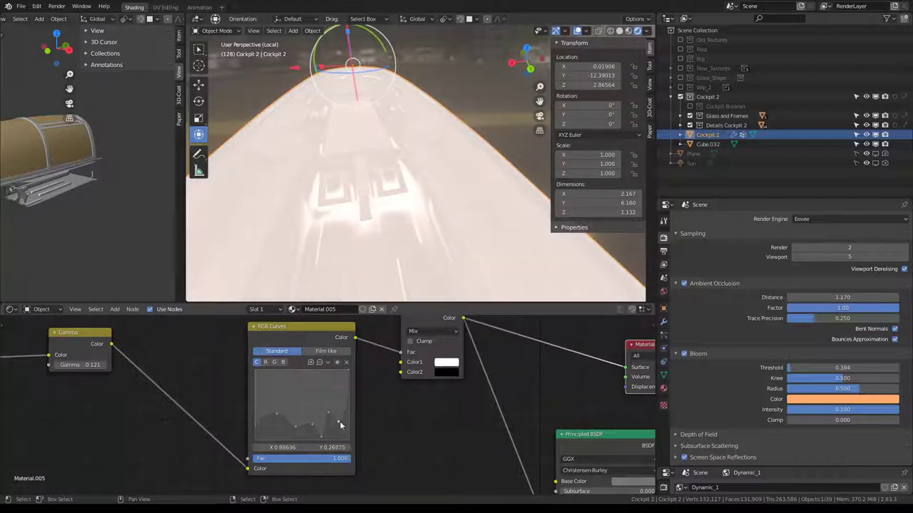
drag(339, 428, 335, 419)
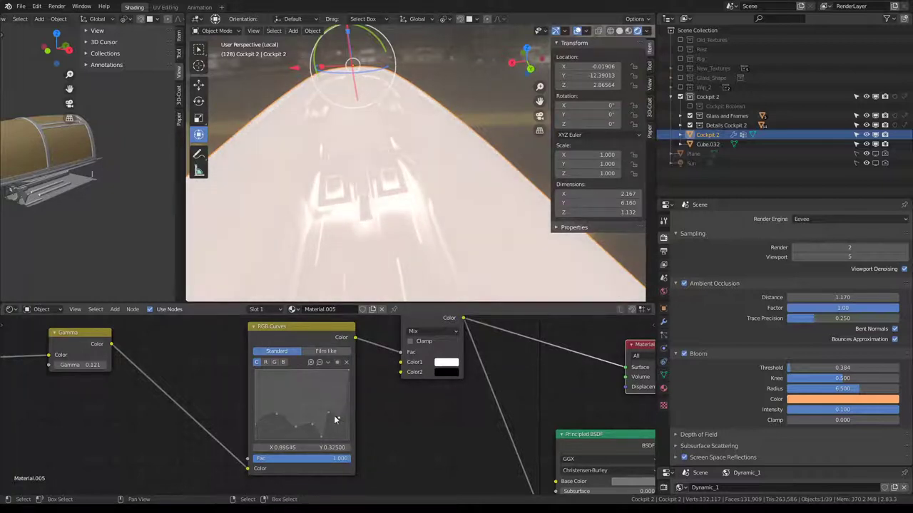
- Raise tall peaks between the troughs for a jagged multi-peak curve
mouse_move(268, 417)
mouse_down()
mouse_move(266, 437)
mouse_move(266, 373)
mouse_up()
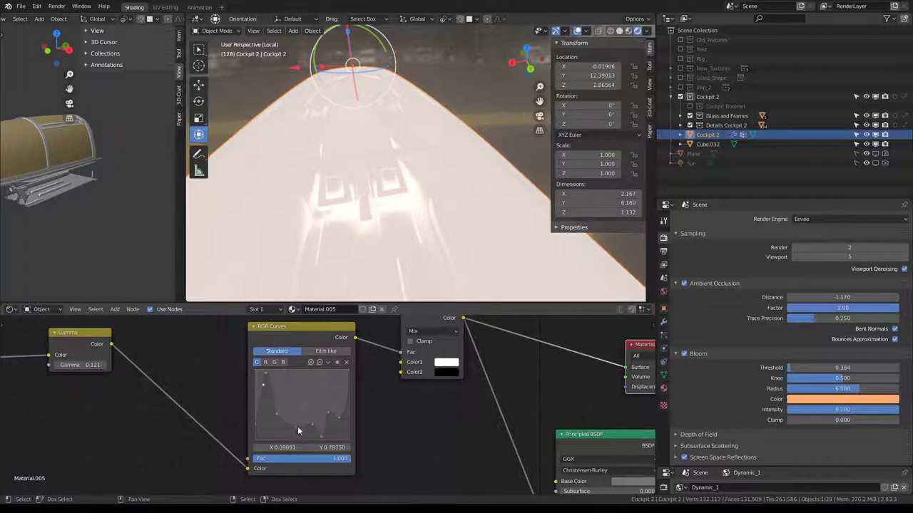
drag(286, 426, 287, 389)
drag(307, 426, 303, 400)
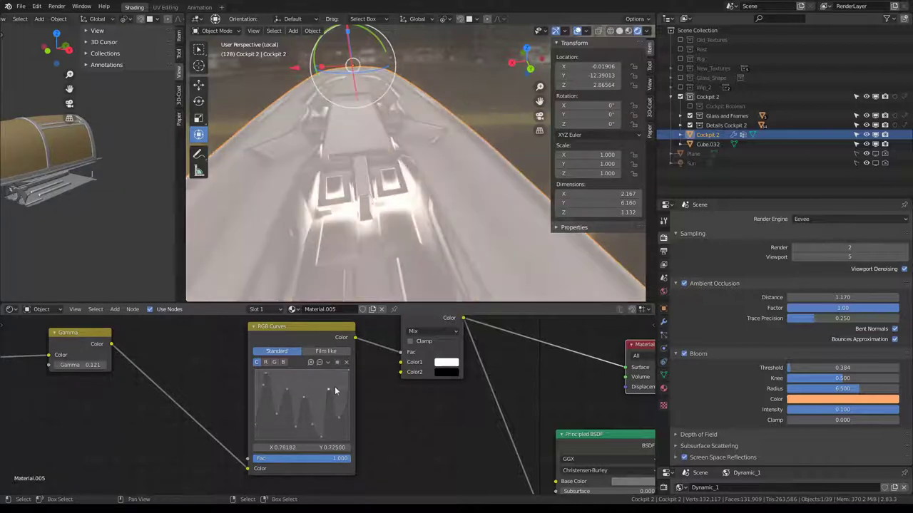
drag(328, 391, 330, 372)
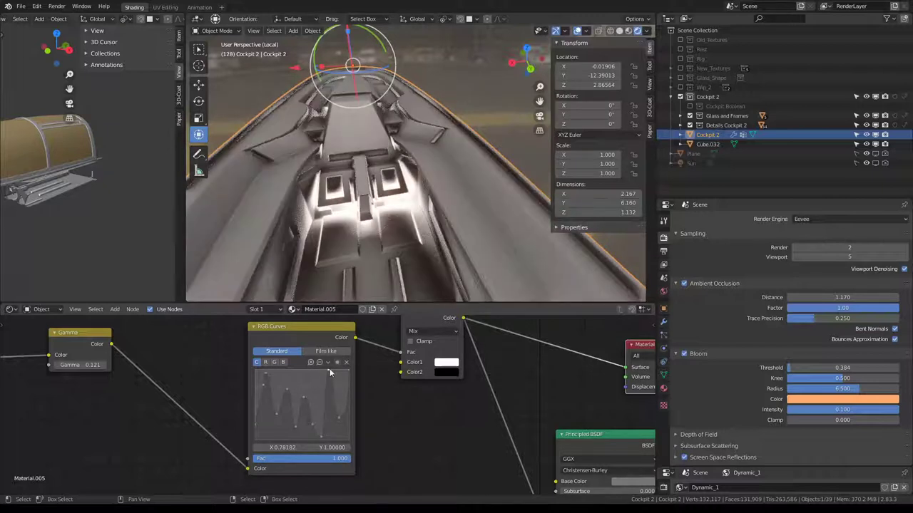
click(333, 416)
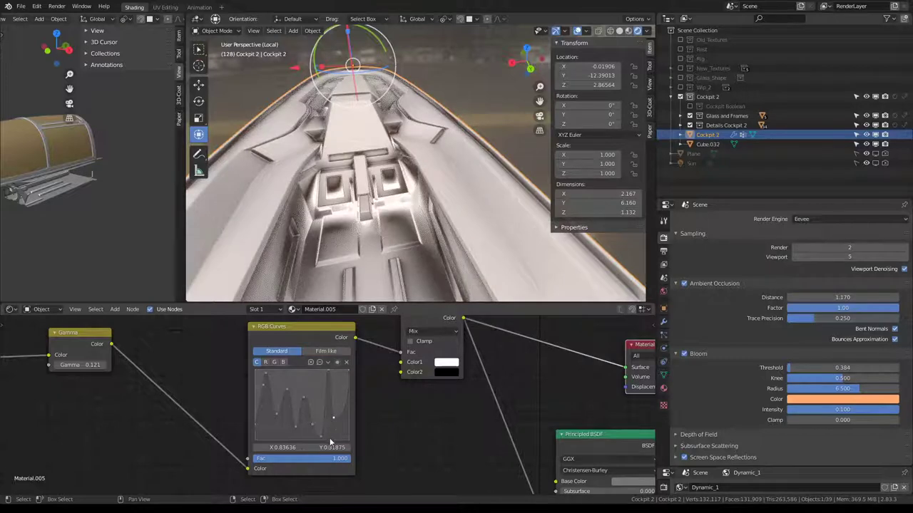
mouse_move(428, 186)
middle_down()
mouse_move(475, 175)
mouse_move(346, 169)
mouse_move(307, 178)
middle_up()
middle_drag(534, 386, 417, 380)
scroll(419, 381, down, 2)
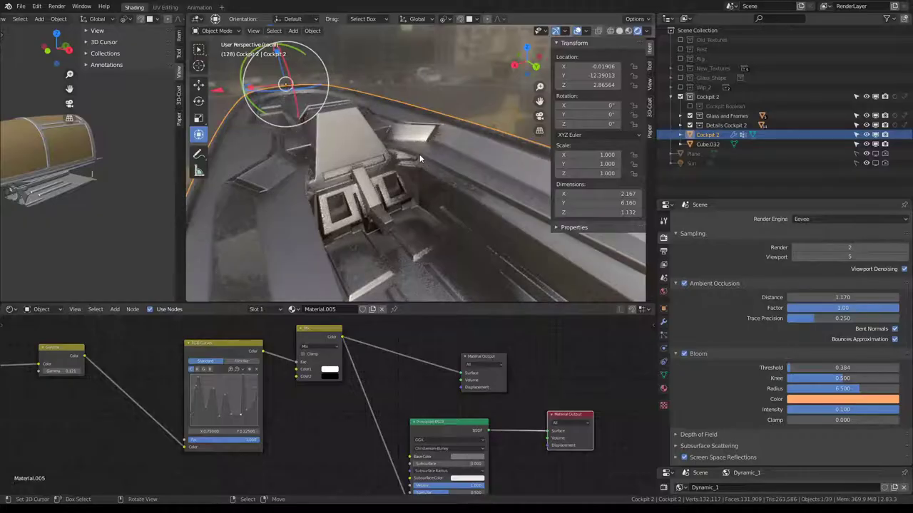
- Lower the RGB Curves factor to about 0.392 and make the mask output the active preview
mouse_move(419, 154)
middle_down()
mouse_move(405, 154)
mouse_move(391, 113)
mouse_move(452, 187)
mouse_move(430, 161)
mouse_move(431, 134)
middle_up()
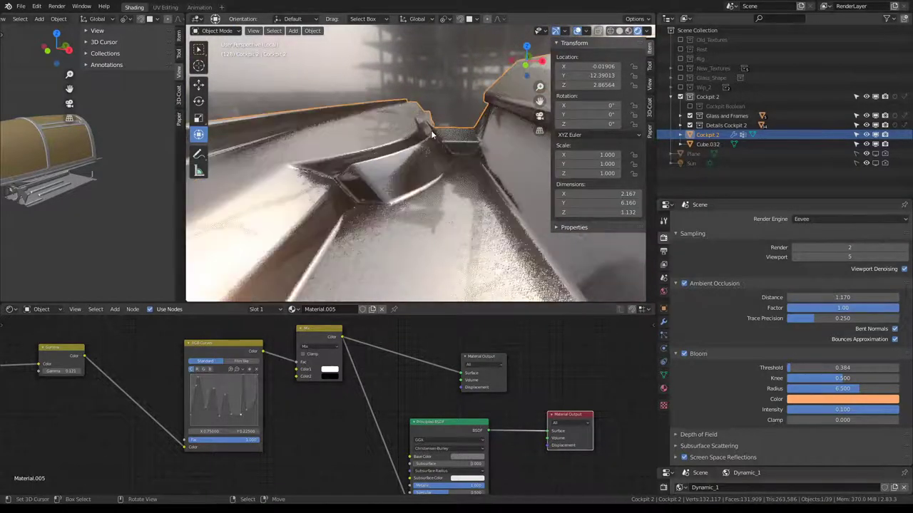
middle_drag(378, 400, 438, 371)
scroll(438, 371, up, 1)
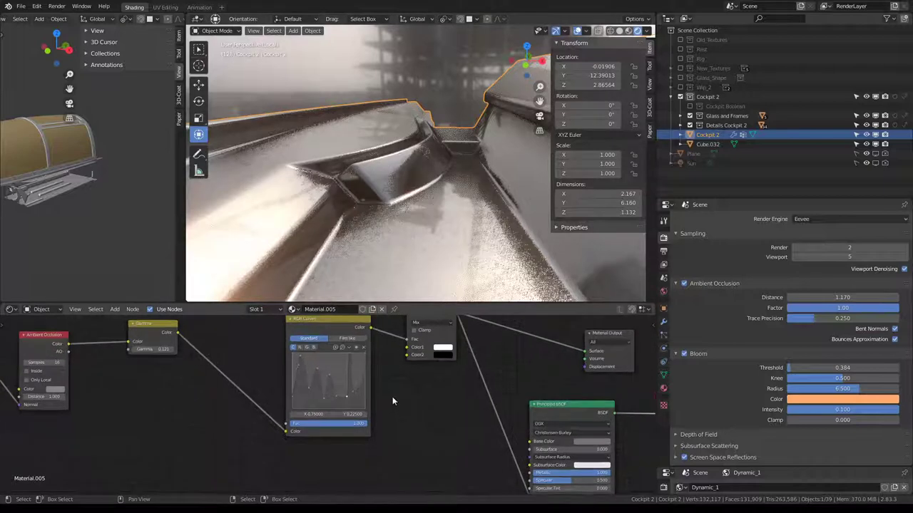
mouse_move(359, 426)
mouse_down()
mouse_move(367, 426)
mouse_move(321, 424)
mouse_up()
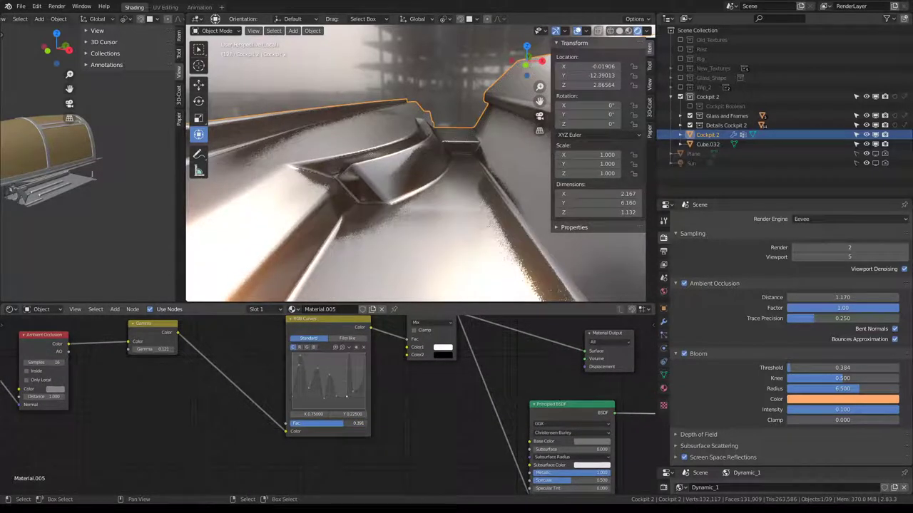
mouse_move(385, 214)
middle_down()
mouse_move(368, 120)
mouse_move(499, 178)
middle_up()
click(630, 345)
mouse_move(400, 171)
middle_down()
mouse_move(417, 152)
mouse_move(408, 145)
middle_up()
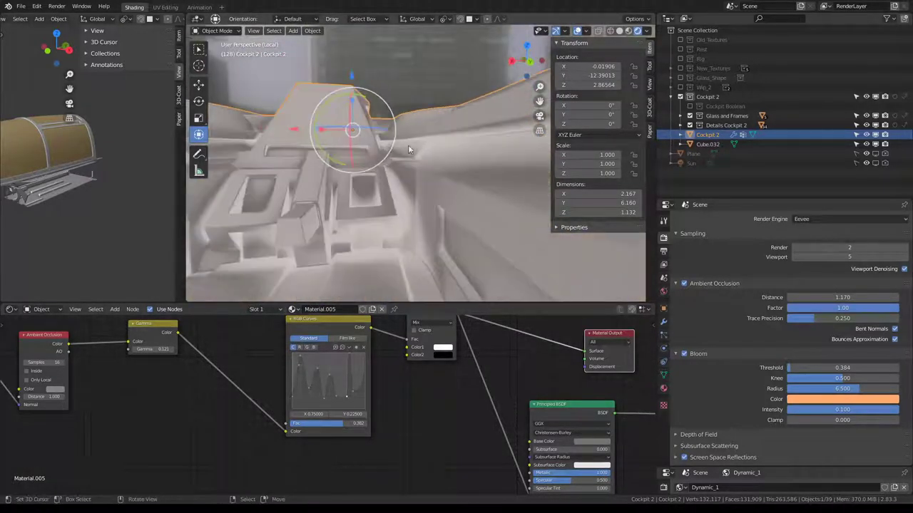
middle_drag(379, 216, 399, 199)
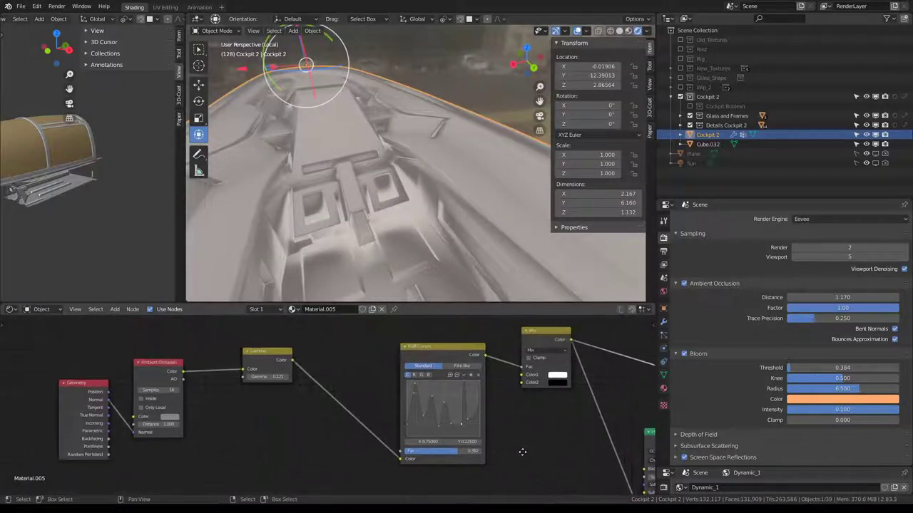
- Brighten the Ambient Occlusion colour and preview the AO-only output on the cockpit
middle_drag(402, 424, 554, 449)
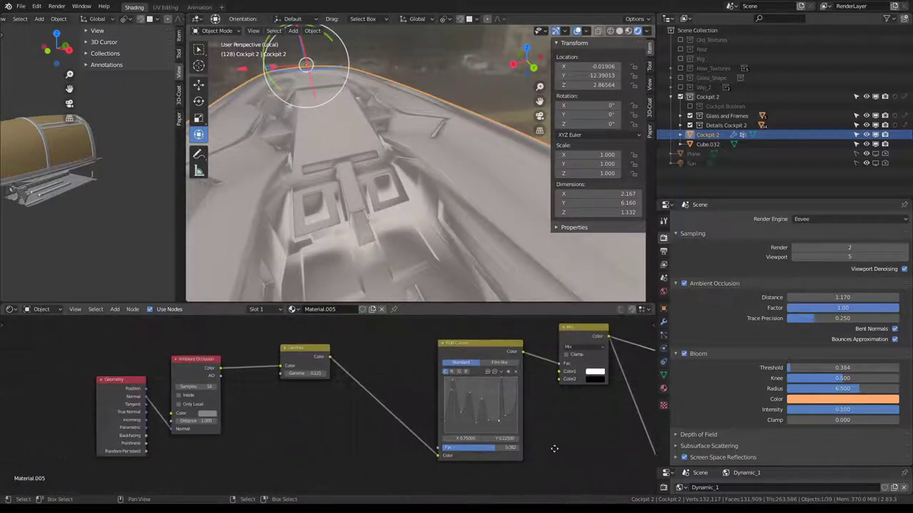
click(204, 413)
mouse_move(259, 336)
mouse_down()
mouse_move(256, 319)
mouse_move(255, 340)
mouse_up()
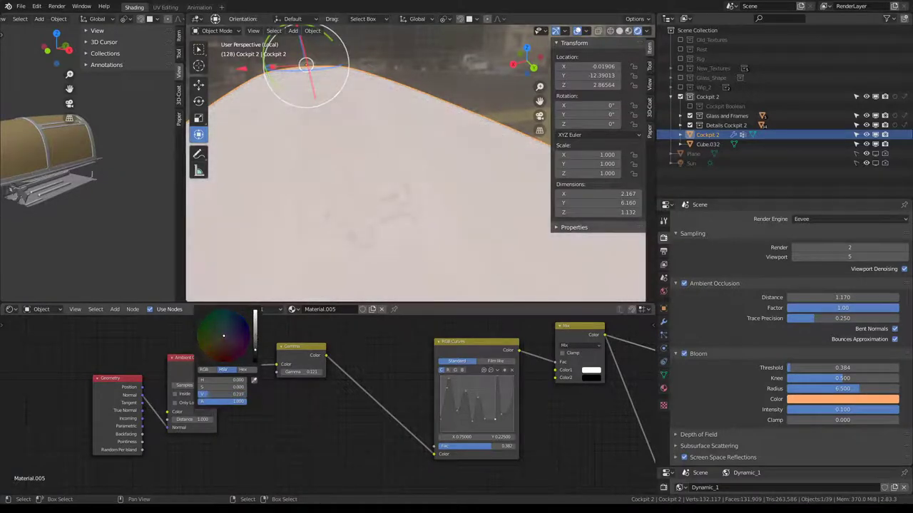
scroll(427, 400, down, 3)
middle_drag(437, 393, 446, 394)
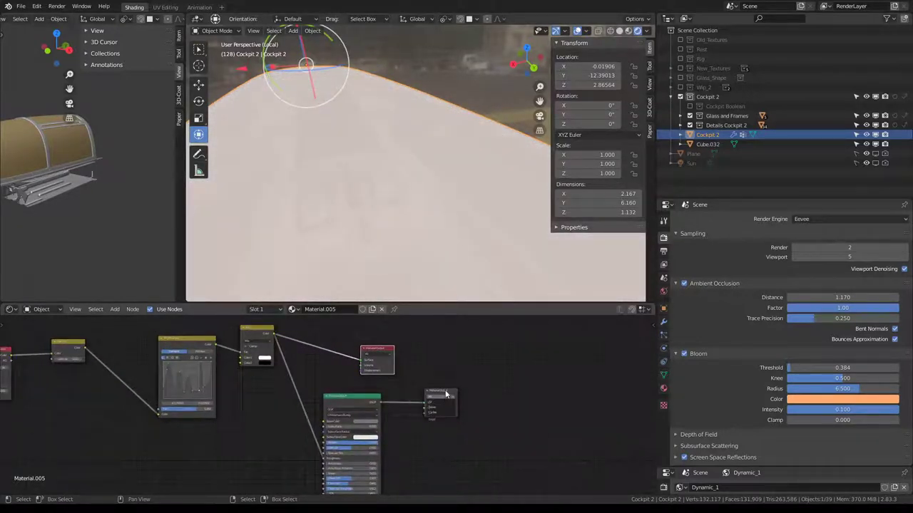
ctrl+shift+click(446, 394)
- Settle the Ambient Occlusion colour on a dark grey of value 0.303
scroll(446, 393, up, 2)
middle_drag(161, 393, 304, 393)
scroll(327, 369, up, 2)
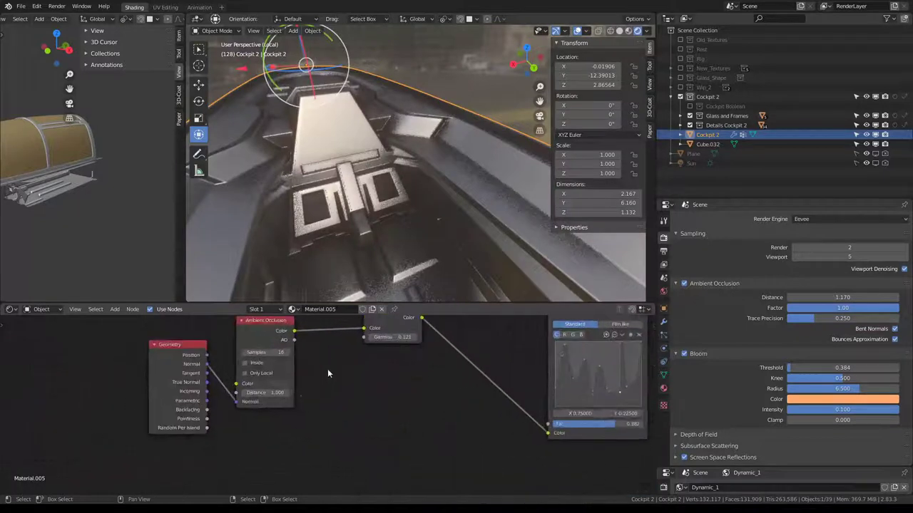
click(280, 383)
mouse_move(337, 308)
mouse_down()
mouse_move(339, 274)
mouse_move(338, 323)
mouse_up()
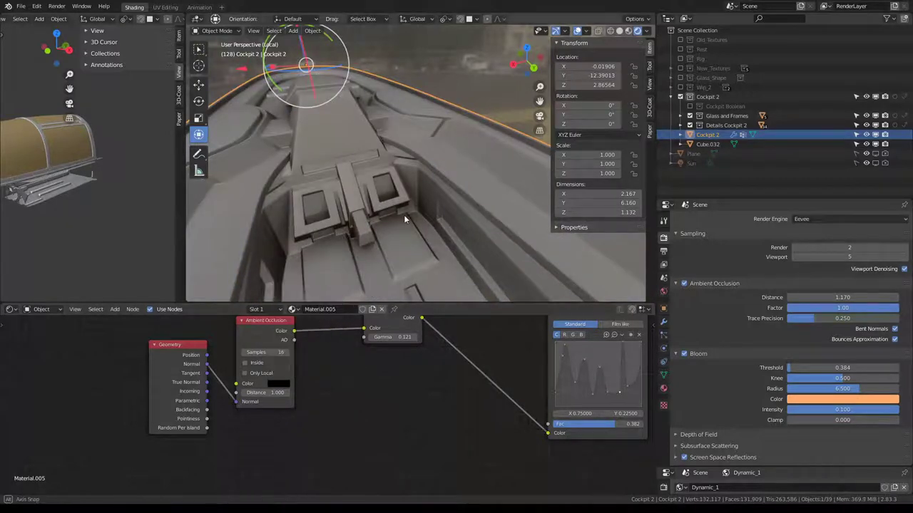
mouse_move(404, 215)
middle_down()
mouse_move(380, 246)
mouse_move(360, 210)
middle_up()
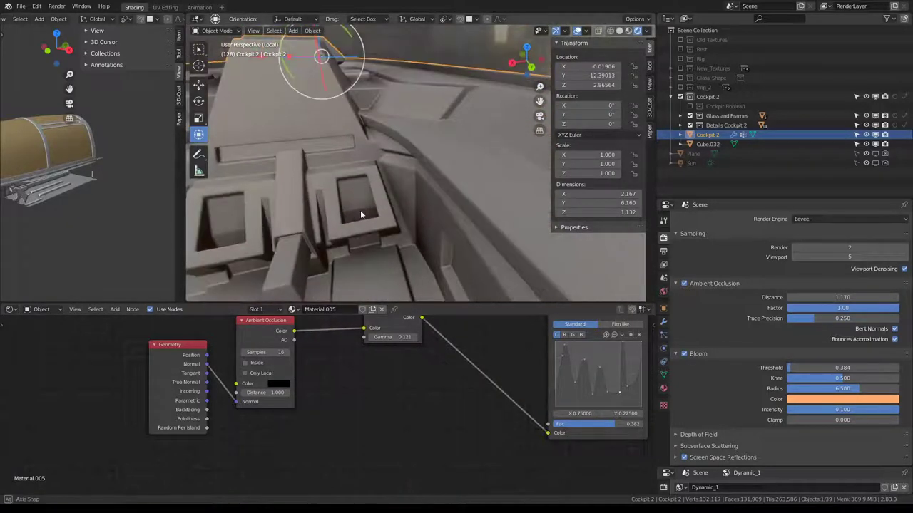
click(288, 385)
mouse_move(341, 325)
mouse_down()
mouse_move(338, 269)
mouse_move(338, 305)
mouse_up()
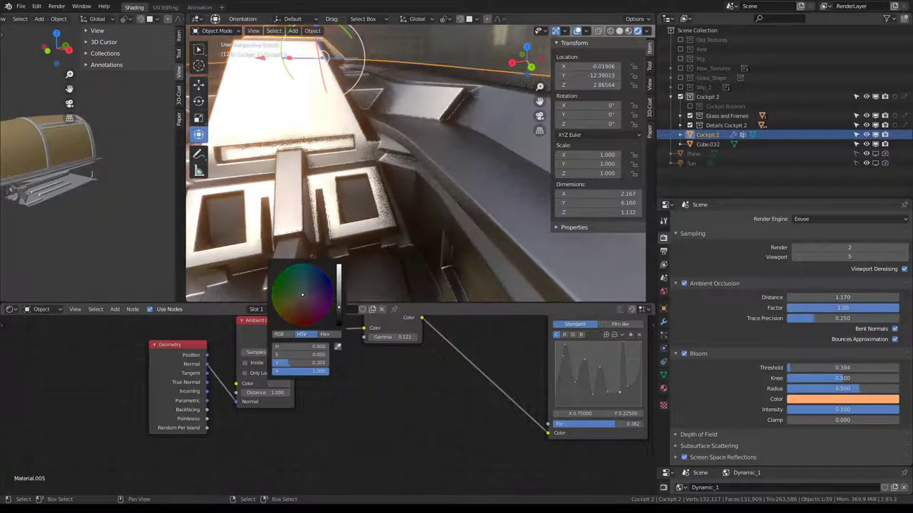
key(Home)
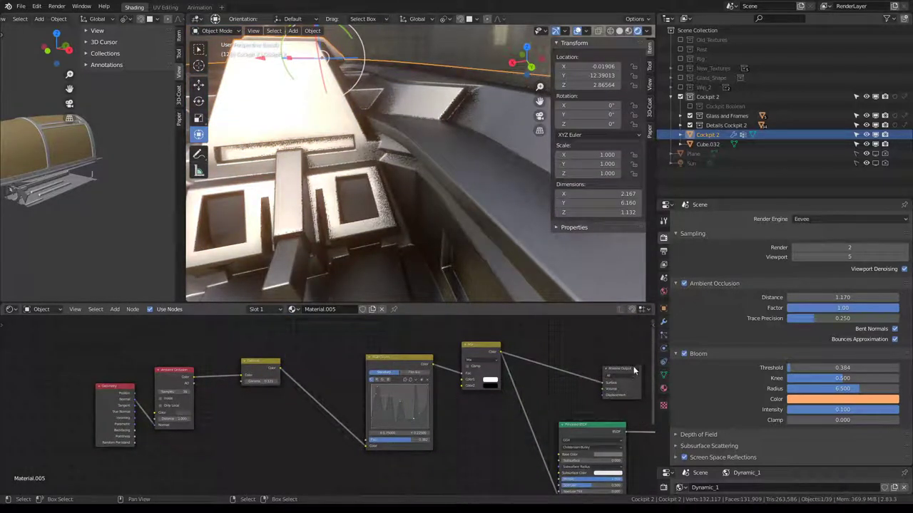
click(267, 382)
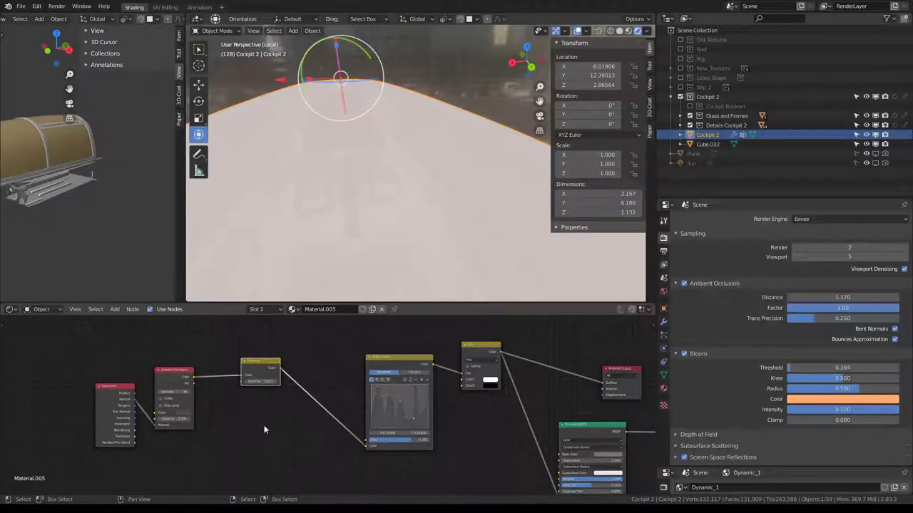
- Retune the Gamma value and RGB Curves factor for soft grey occlusion with crevice detail
click(262, 383)
key(Return)
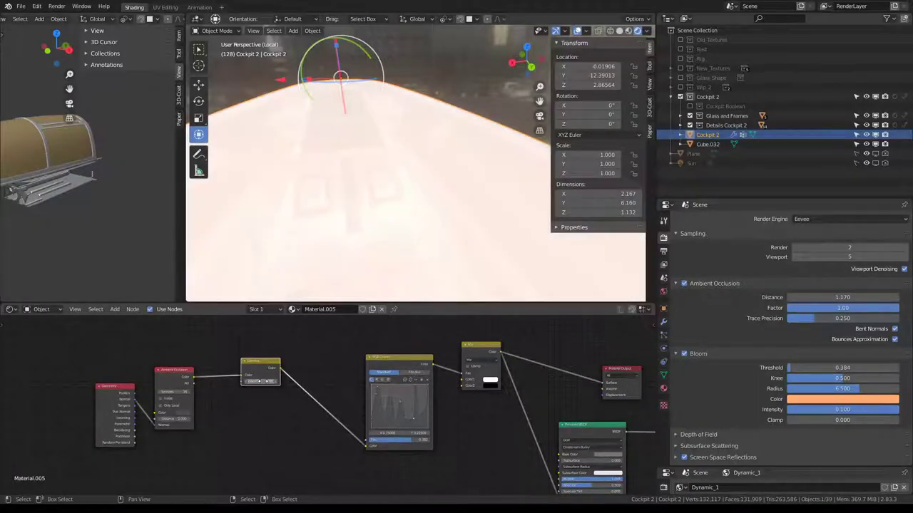
click(190, 415)
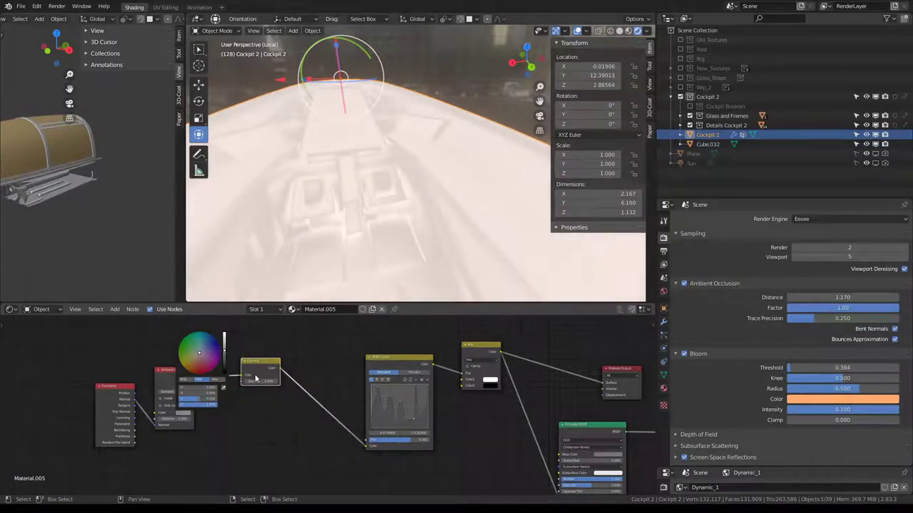
drag(258, 382, 271, 381)
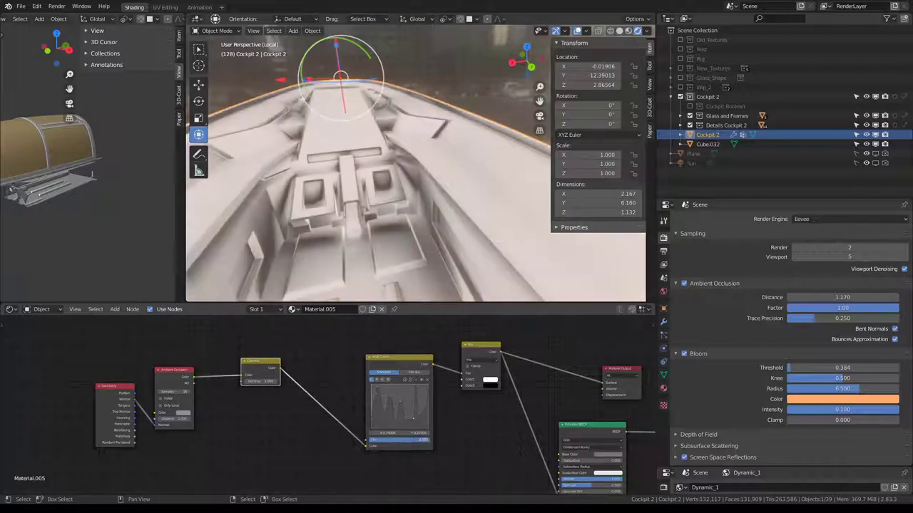
drag(400, 440, 403, 440)
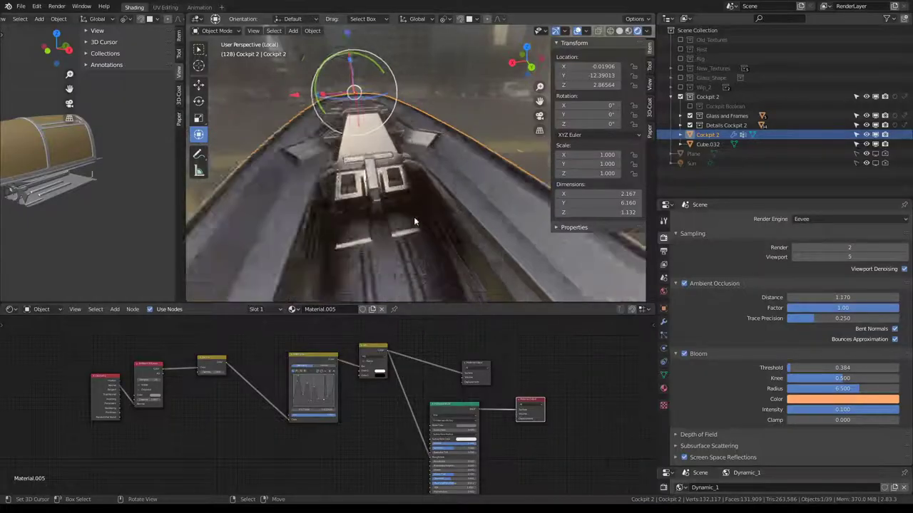
- Lighten the Mix node's Color2 to white and preview the AO mask on the cockpit via its Material Output
mouse_move(443, 201)
middle_down()
mouse_move(398, 185)
mouse_move(321, 184)
mouse_move(336, 193)
middle_up()
click(383, 374)
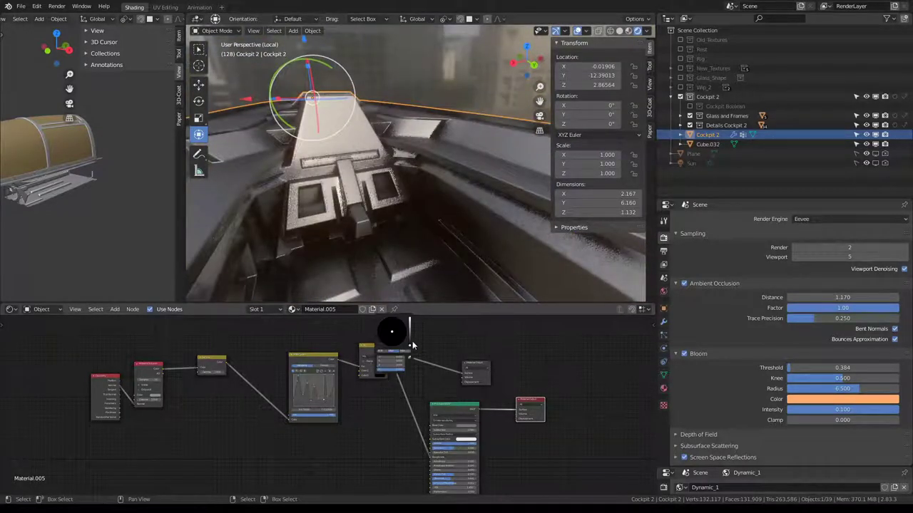
mouse_move(410, 346)
mouse_down()
mouse_move(410, 320)
mouse_move(410, 330)
mouse_up()
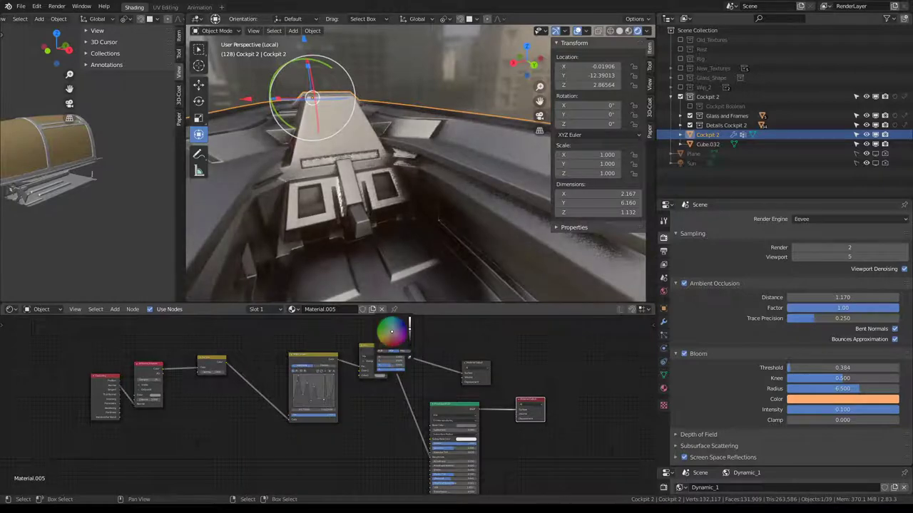
mouse_move(390, 165)
middle_down()
mouse_move(360, 178)
mouse_move(376, 184)
mouse_move(346, 179)
mouse_move(422, 190)
middle_up()
click(482, 366)
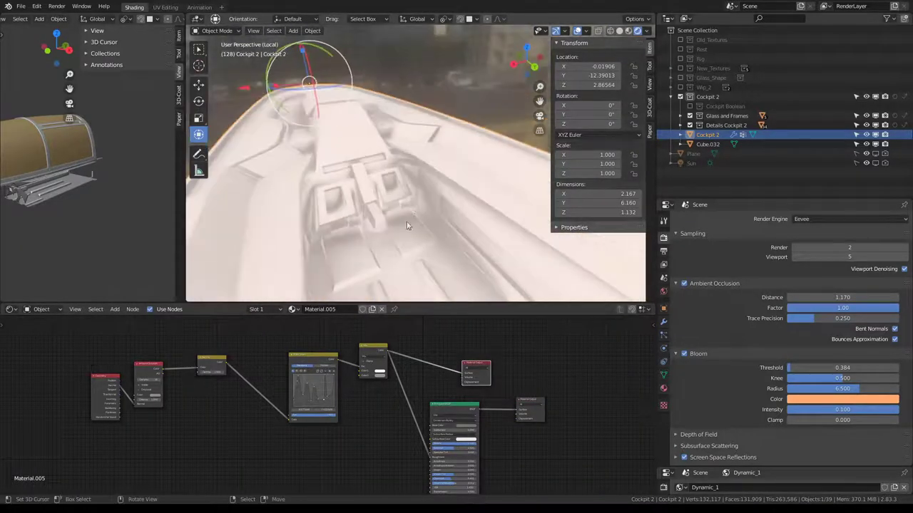
scroll(363, 378, up, 1)
mouse_move(386, 292)
middle_down()
mouse_move(403, 286)
mouse_move(419, 299)
middle_up()
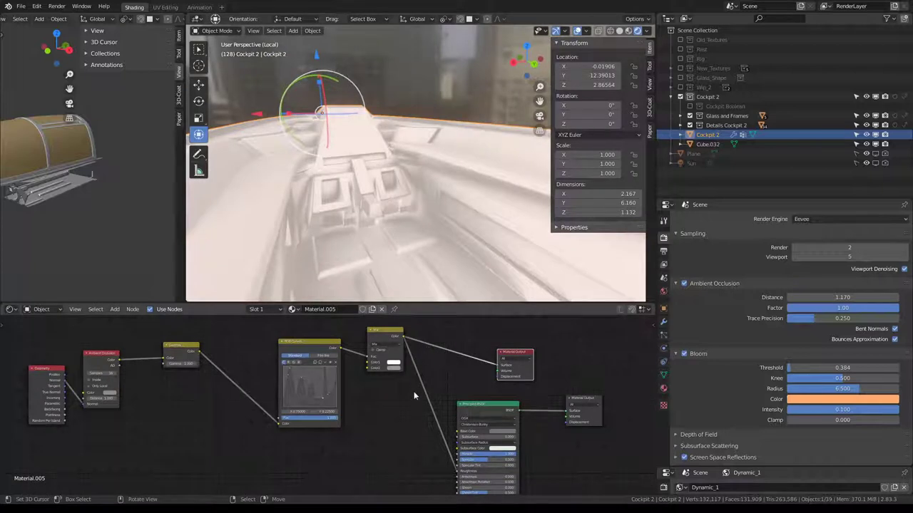
- Drop an Invert node onto the Mix-to-Material Output link, lower its Fac and reposition it
key(shift+a)
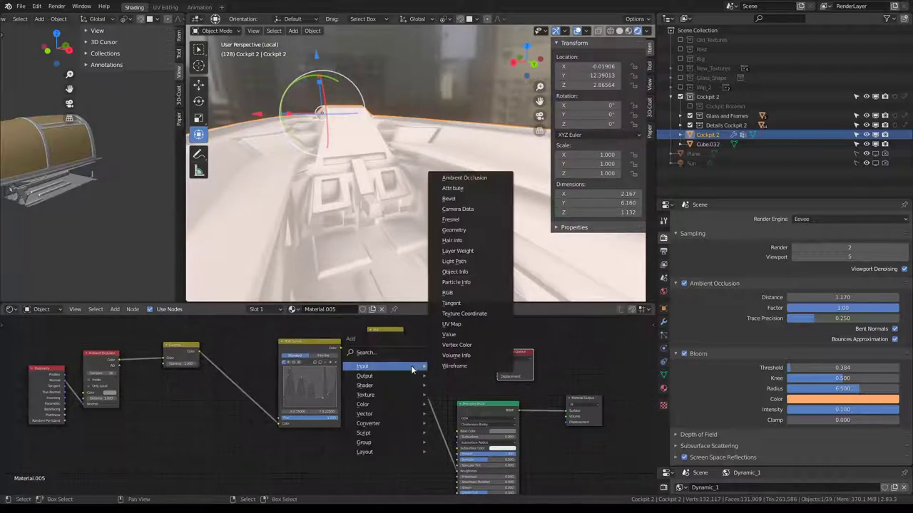
mouse_move(385, 405)
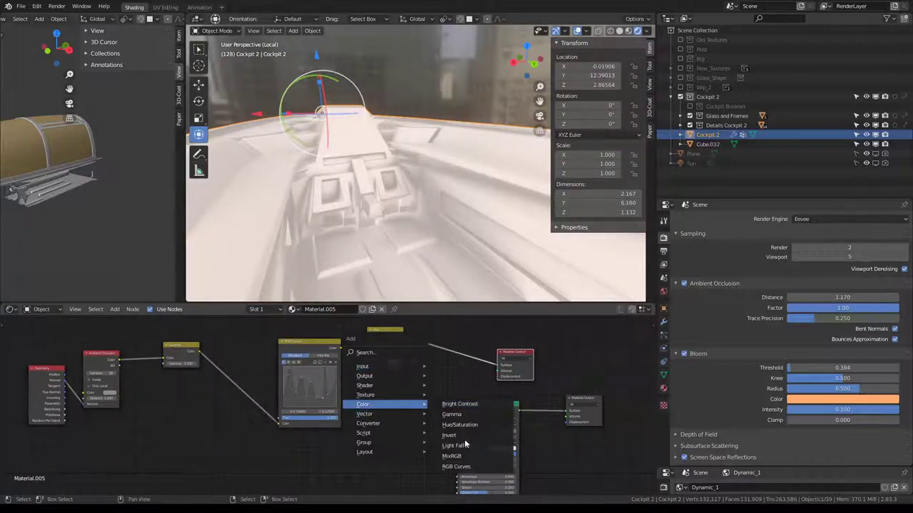
click(457, 435)
click(429, 345)
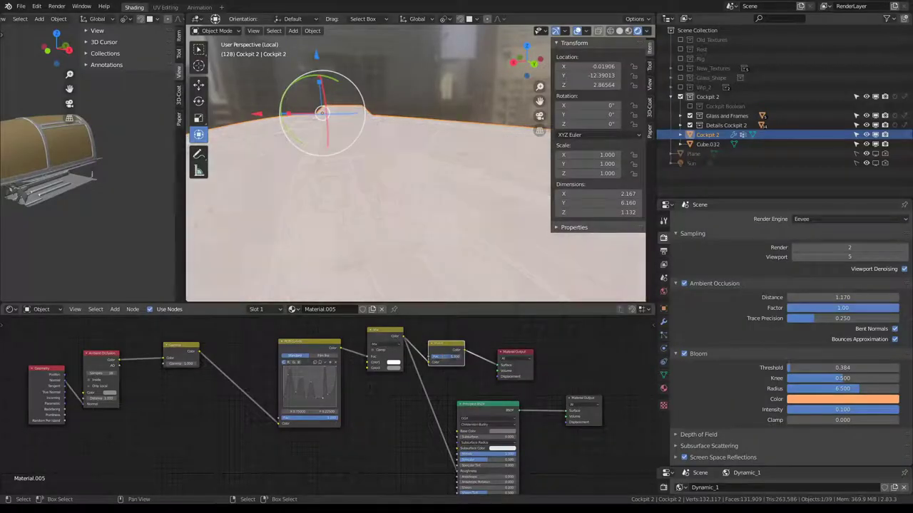
drag(446, 356, 432, 356)
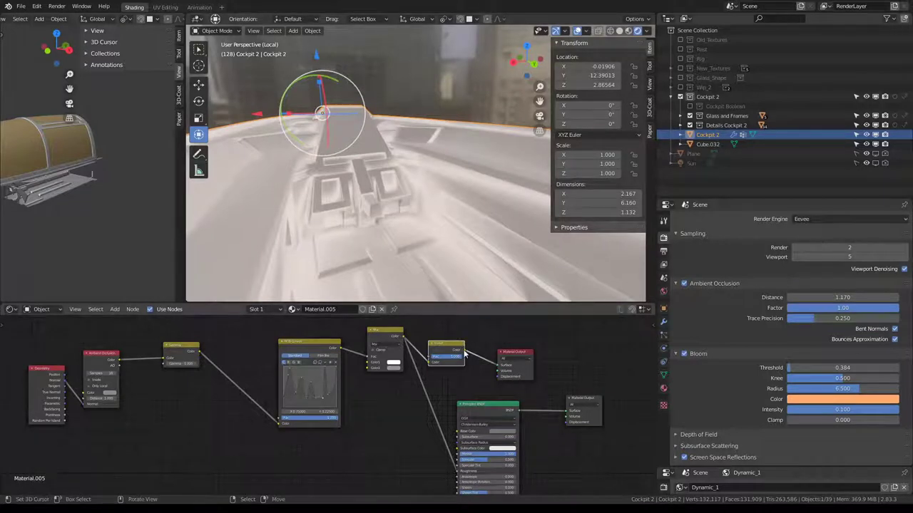
drag(453, 346, 391, 396)
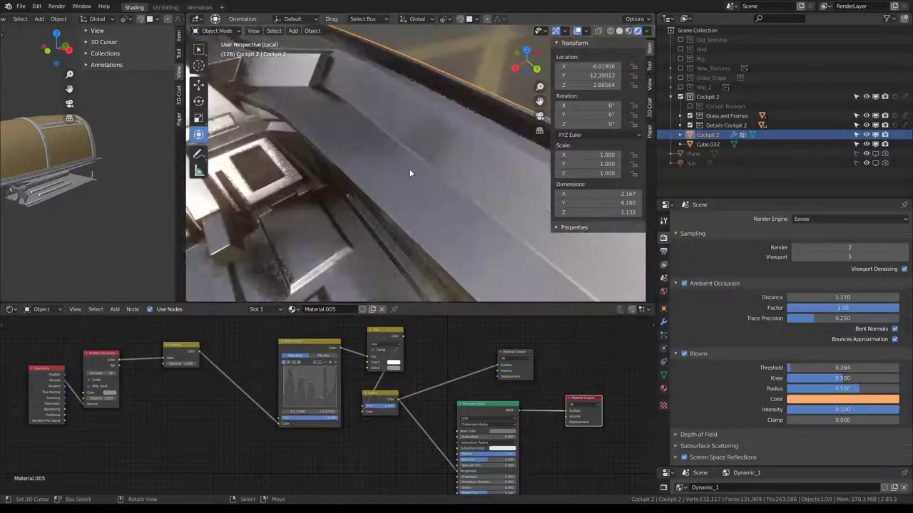
mouse_move(409, 169)
middle_down()
mouse_move(382, 129)
mouse_move(442, 105)
middle_up()
scroll(414, 360, up, 3)
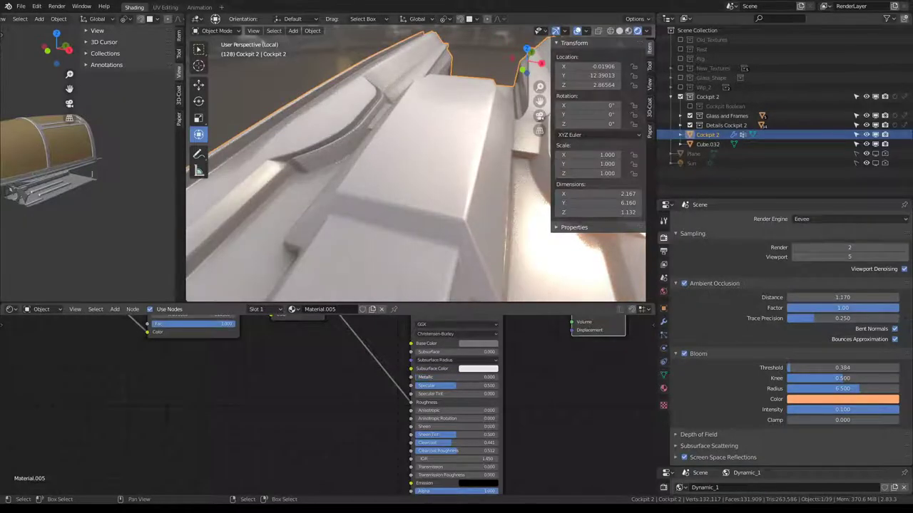
- Toggle X-ray display of the cockpit and adjust the Mix node's factor
mouse_move(447, 178)
middle_down()
mouse_move(258, 189)
mouse_move(454, 161)
mouse_move(449, 144)
middle_up()
scroll(504, 352, down, 2)
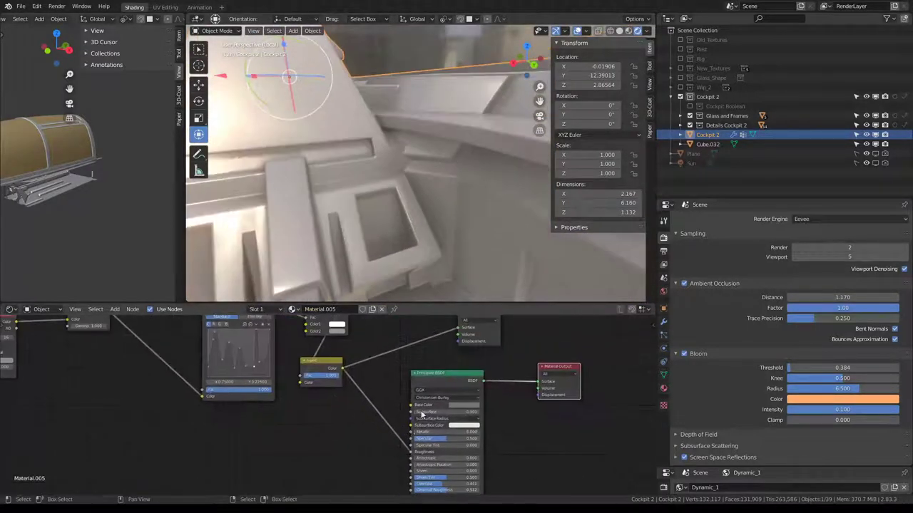
scroll(504, 353, down, 1)
middle_drag(504, 352, 508, 379)
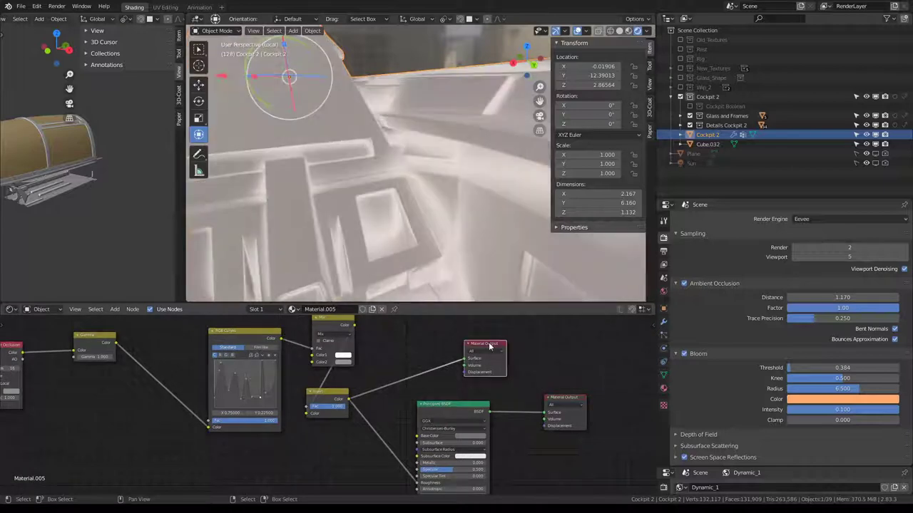
key(alt+z)
middle_drag(397, 42, 403, 116)
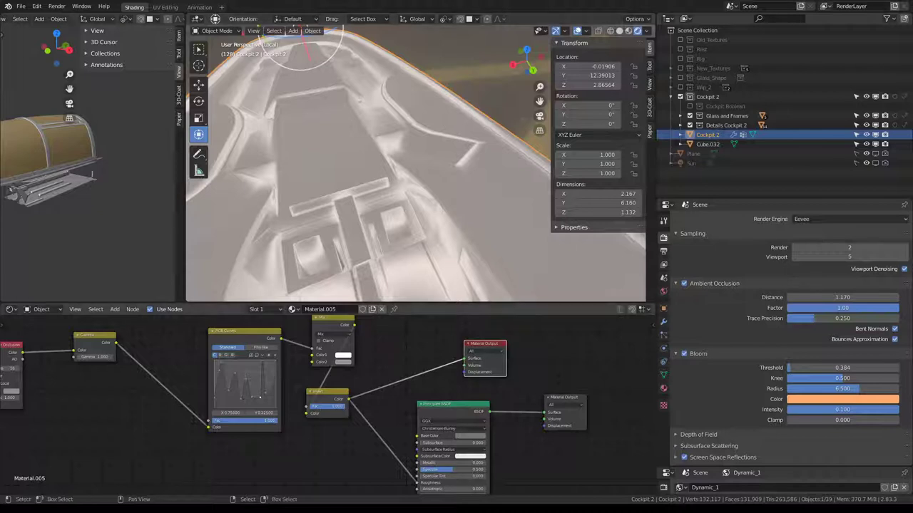
drag(328, 406, 335, 406)
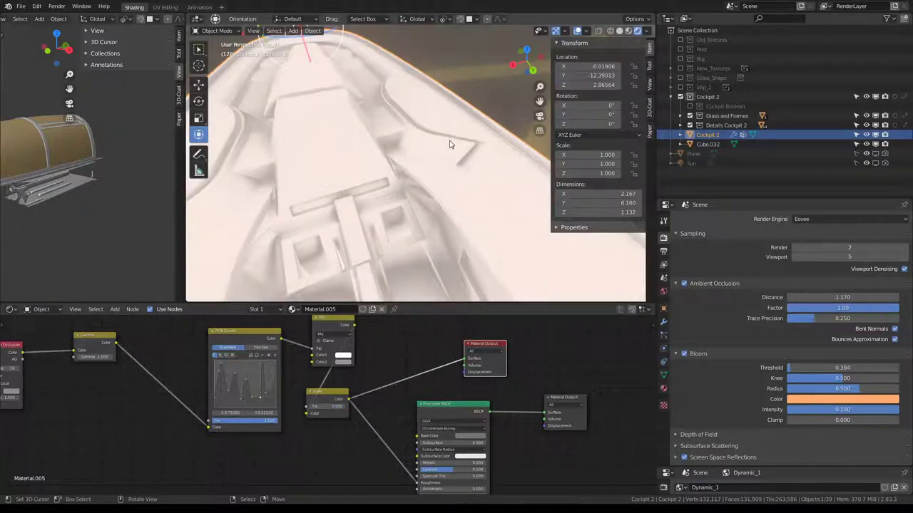
- Lower the Invert factor toward 0.058, switching between the Principled BSDF and mask previews
middle_drag(334, 452, 369, 393)
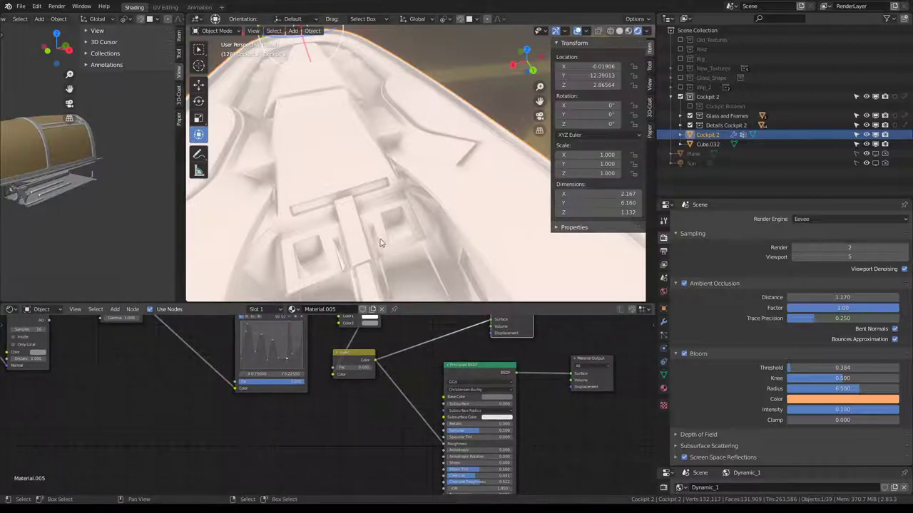
scroll(519, 372, down, 2)
click(540, 371)
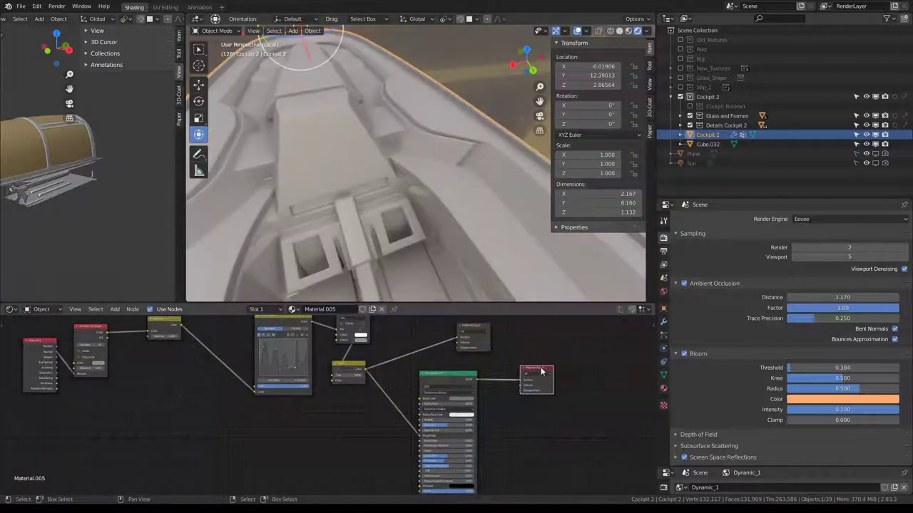
middle_drag(397, 181, 374, 124)
scroll(401, 370, up, 1)
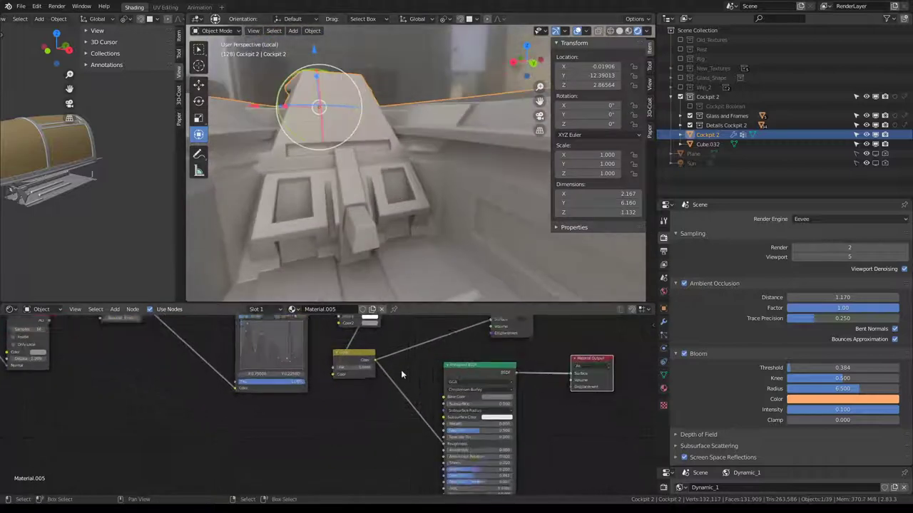
scroll(396, 399, up, 2)
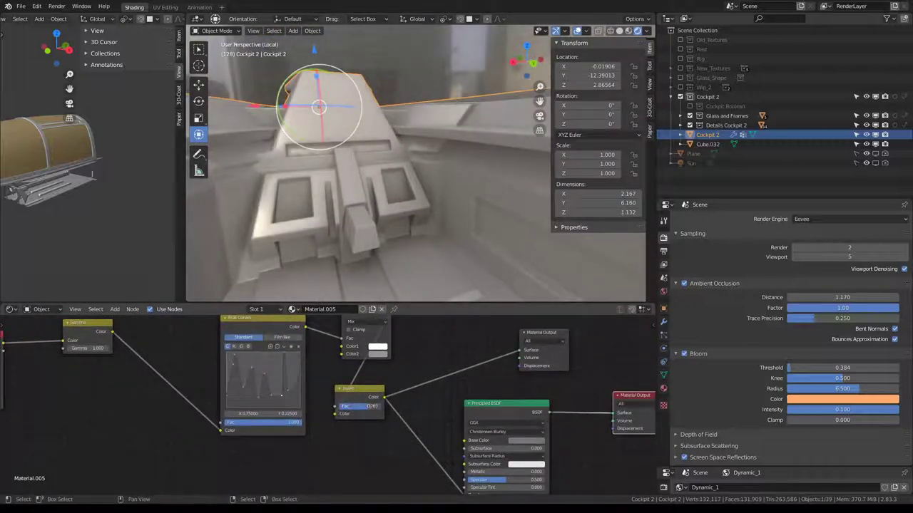
drag(357, 406, 342, 406)
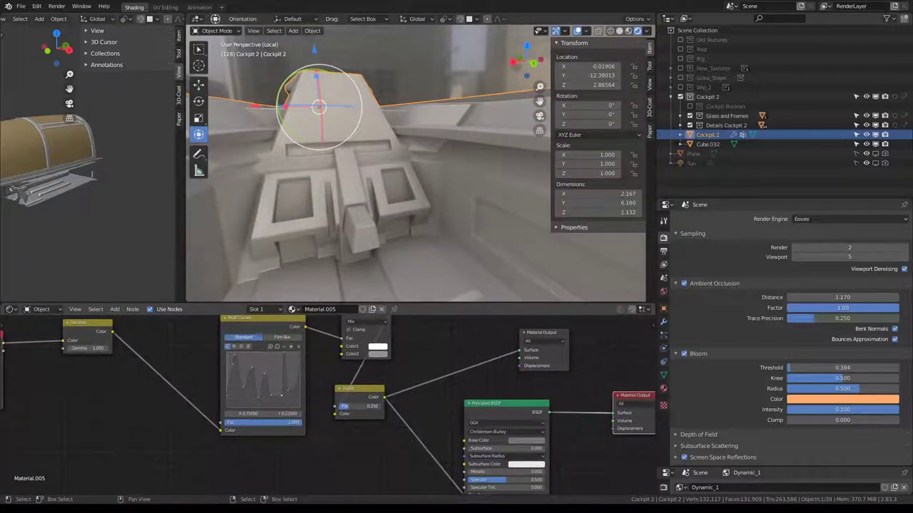
click(549, 336)
drag(354, 409, 363, 407)
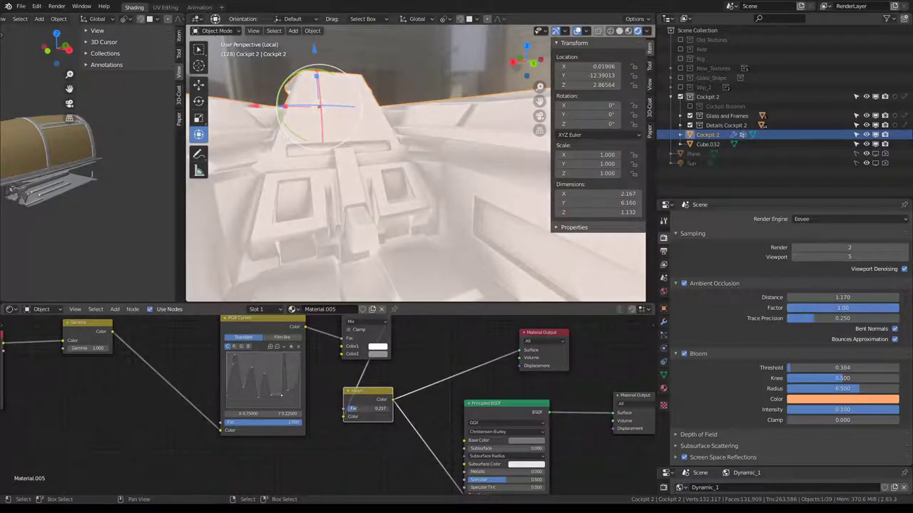
- Move the RGB Curves and Invert nodes aside to tidy the node layout
mouse_move(428, 214)
middle_down()
mouse_move(378, 174)
mouse_move(427, 245)
middle_up()
scroll(406, 357, down, 2)
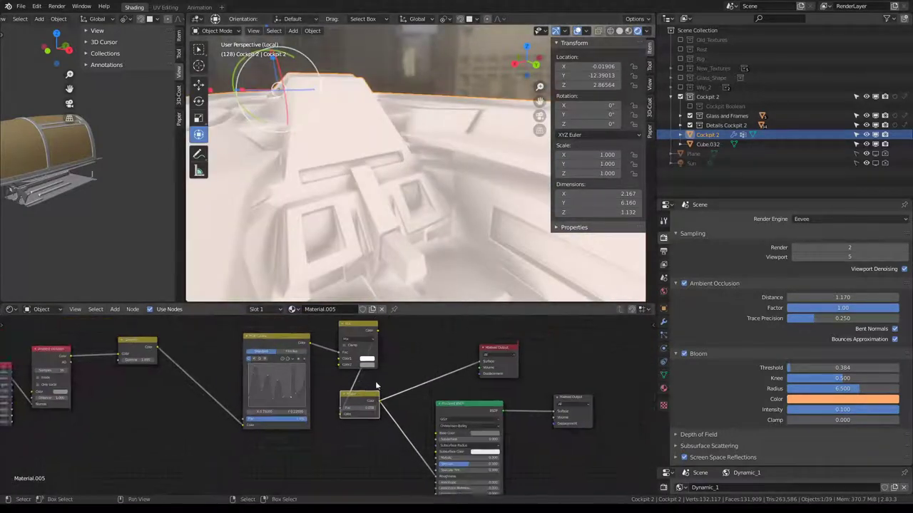
drag(245, 335, 187, 335)
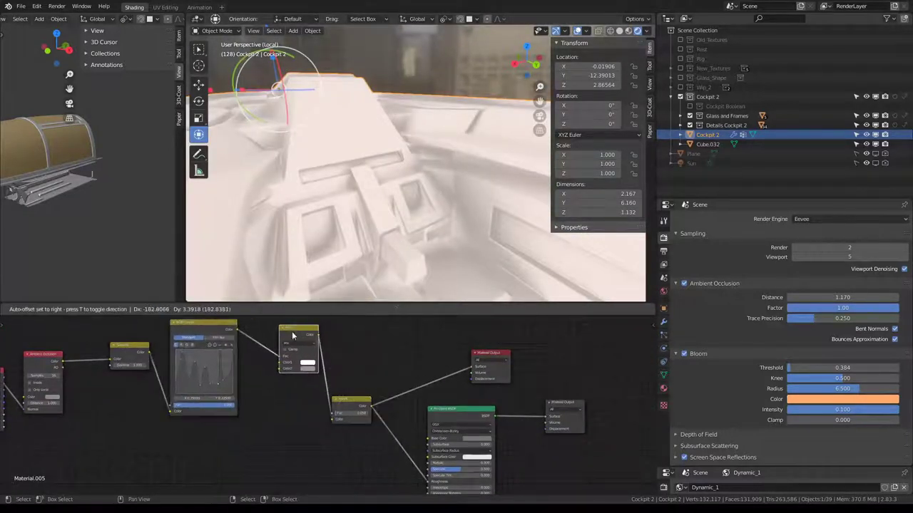
scroll(385, 374, down, 1)
mouse_move(378, 397)
mouse_down()
mouse_move(363, 400)
mouse_move(348, 386)
mouse_up()
scroll(348, 385, up, 1)
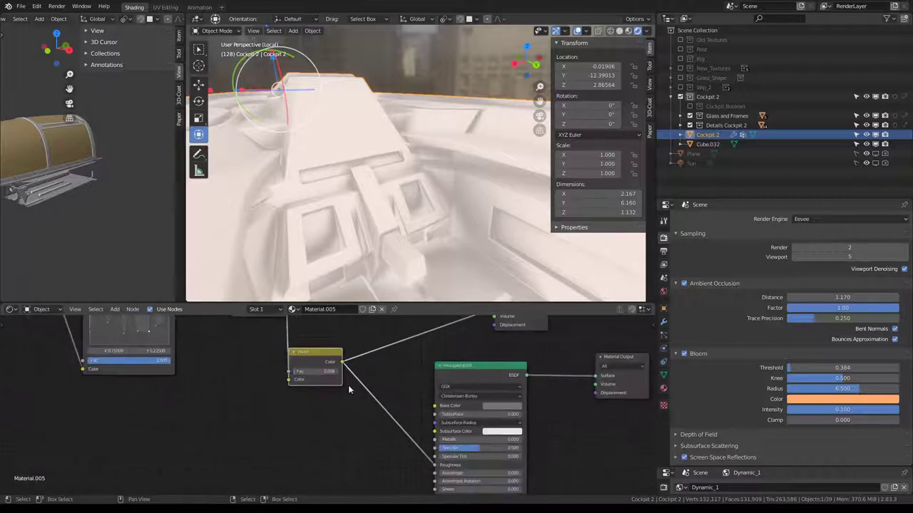
scroll(335, 381, up, 1)
scroll(306, 374, up, 1)
- Pan the node layout into view in the Shader Editor and call up the Add menu
key(shift+a)
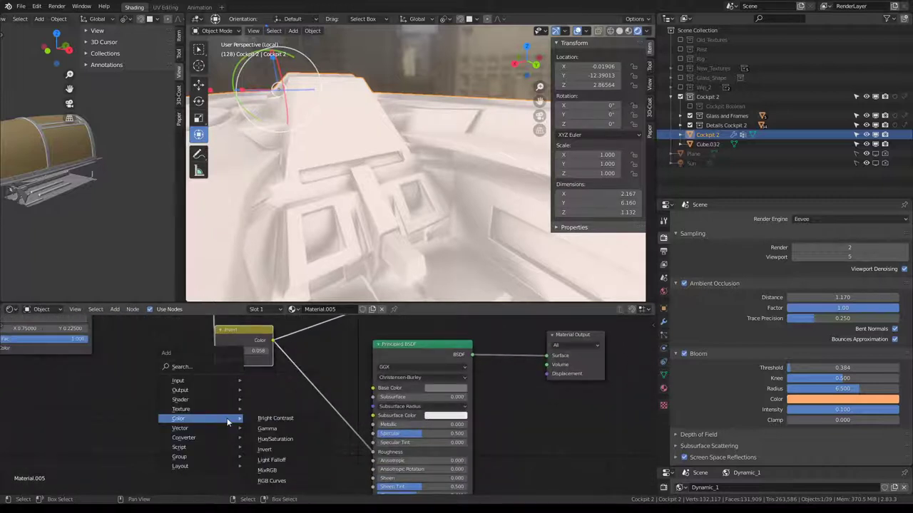
mouse_move(433, 261)
middle_down()
mouse_move(457, 255)
mouse_move(419, 176)
middle_up()
mouse_move(268, 365)
middle_down()
mouse_move(261, 408)
mouse_move(316, 402)
middle_up()
key(shift+a)
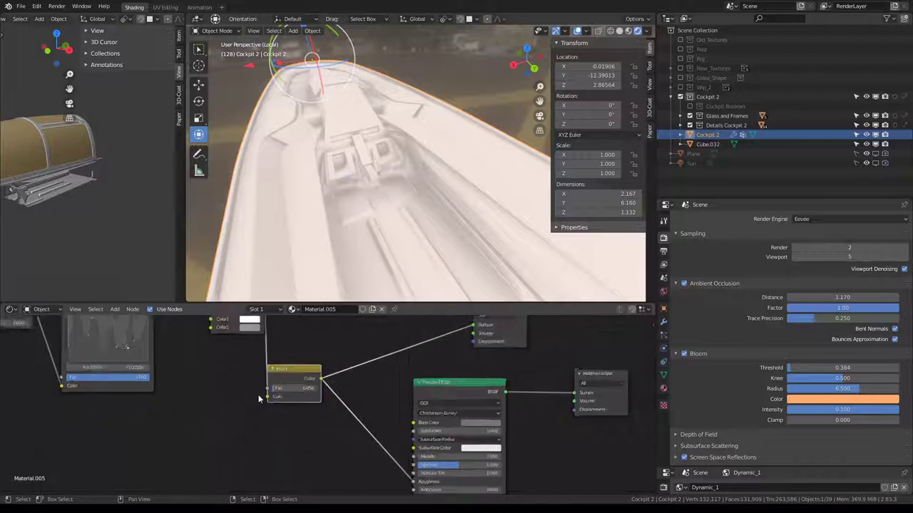
- Zoom and pan to frame the whole cockpit node tree, then bring up the Add menu
scroll(296, 349, down, 3)
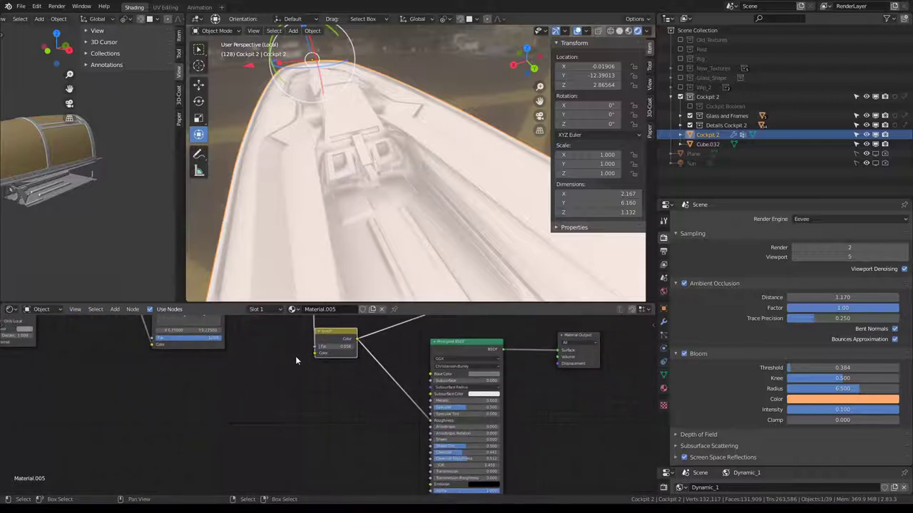
middle_drag(351, 413, 346, 363)
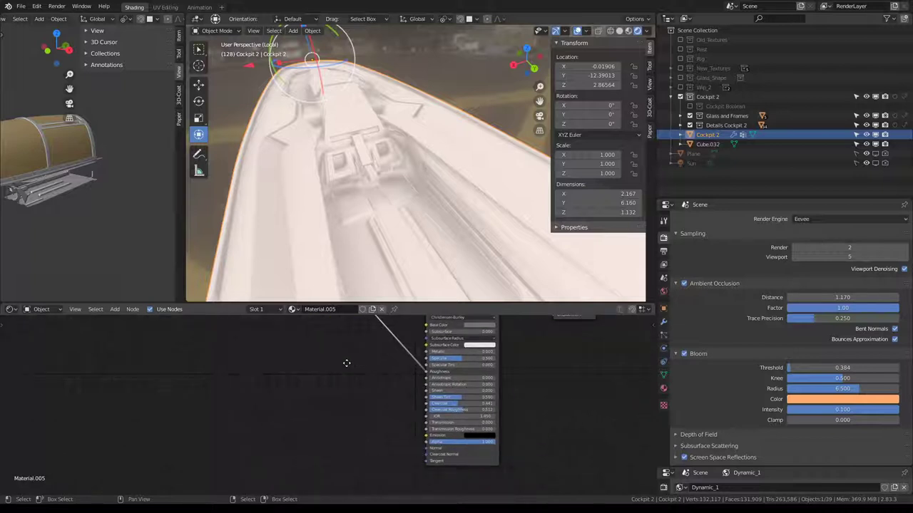
scroll(372, 356, down, 3)
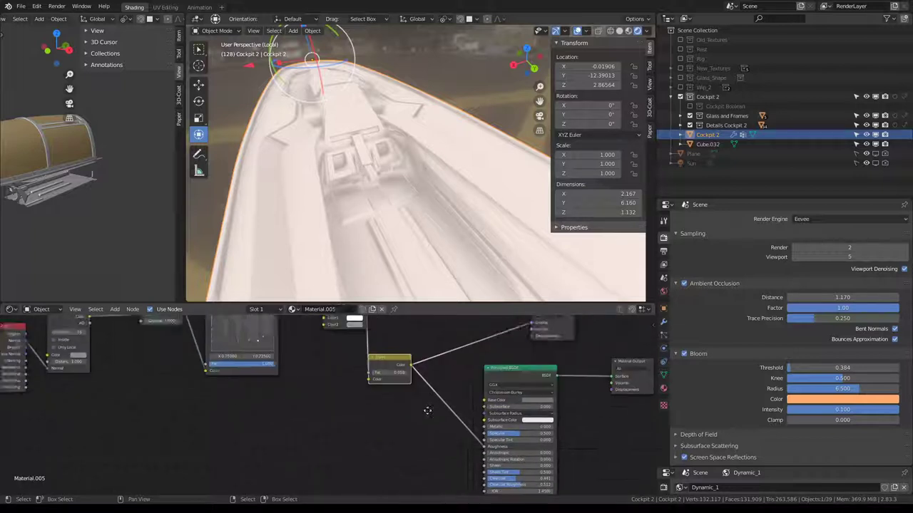
scroll(399, 385, up, 2)
scroll(416, 403, down, 2)
key(shift+a)
key(Escape)
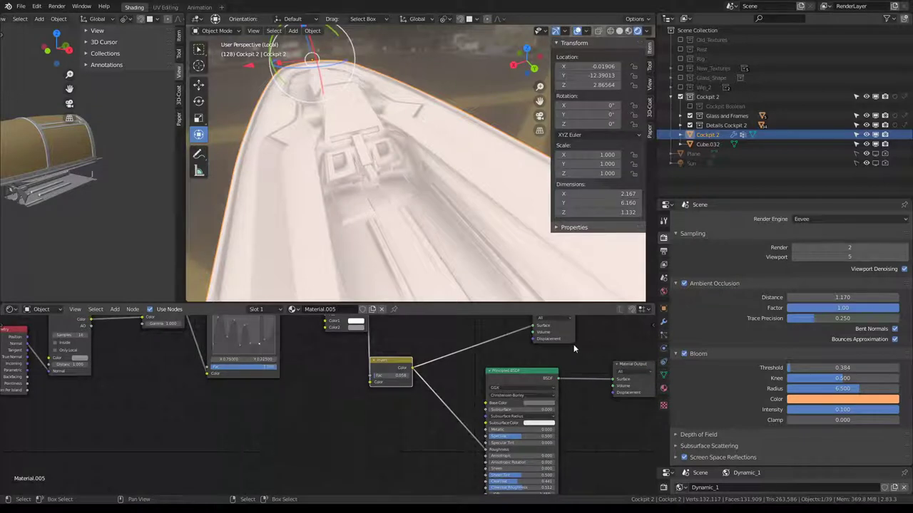
scroll(265, 431, down, 2)
key(shift+a)
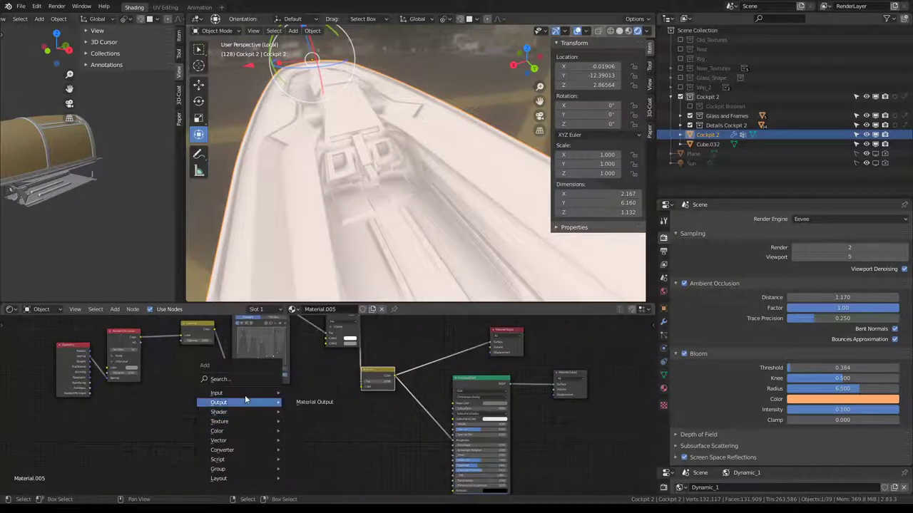
- Shift the Mix and Invert nodes left, duplicate the Mix node and wire its result into the output Surface
drag(332, 319, 316, 326)
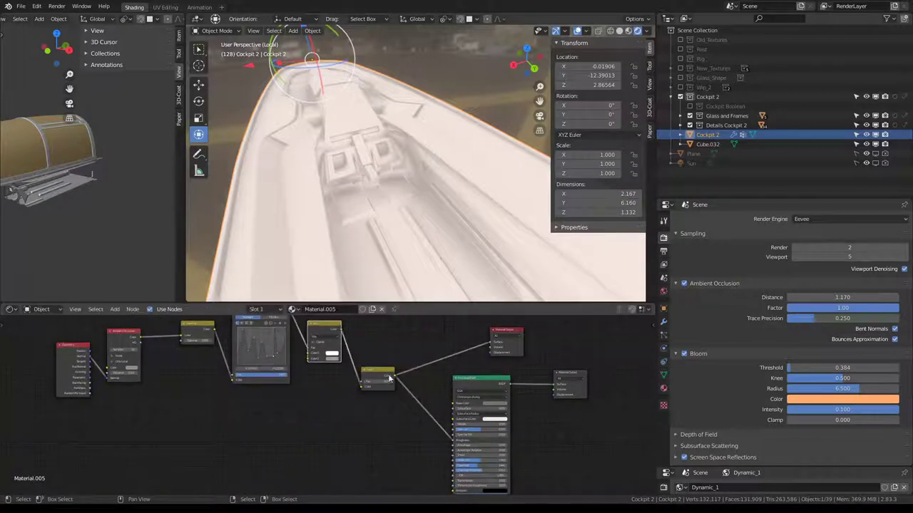
drag(377, 370, 348, 380)
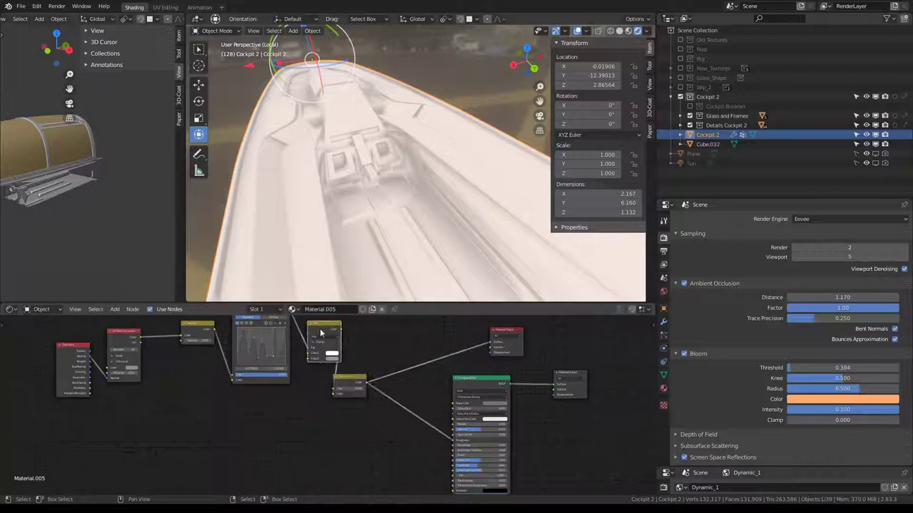
key(shift+d)
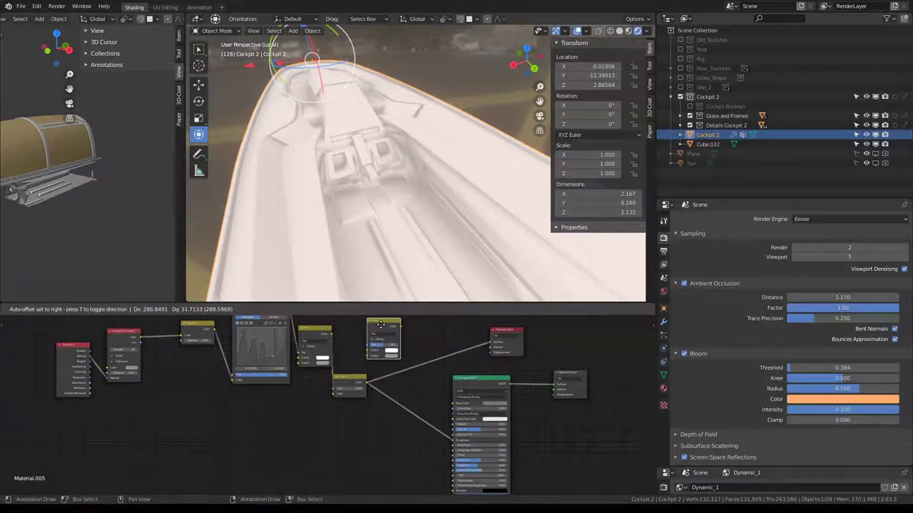
click(407, 335)
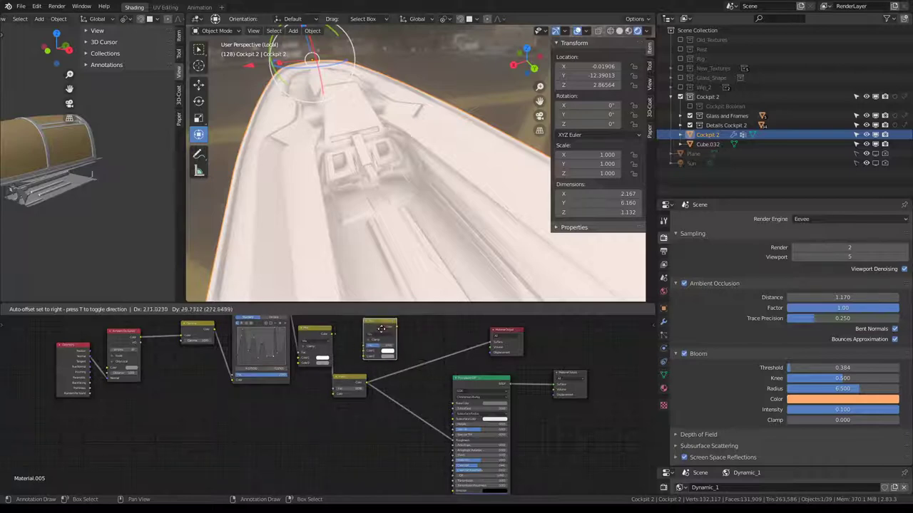
drag(425, 340, 500, 343)
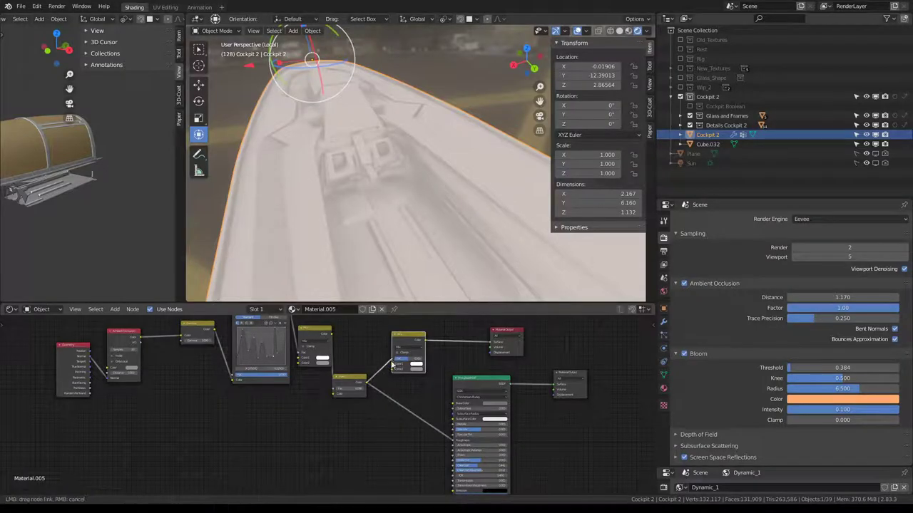
scroll(335, 431, up, 2)
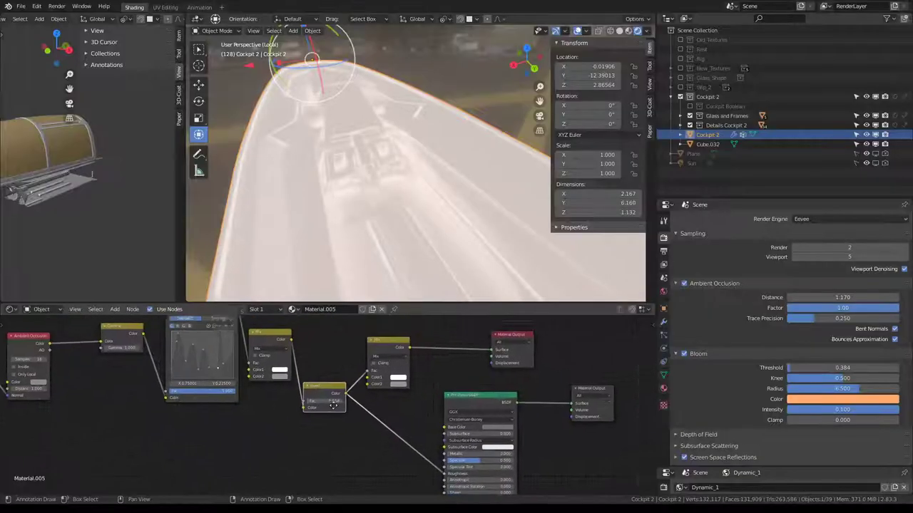
scroll(334, 432, up, 1)
key(shift+a)
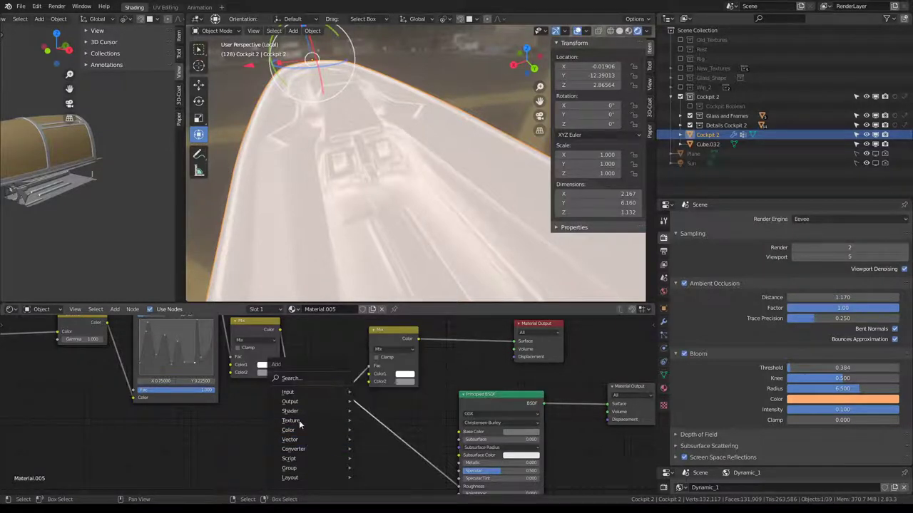
mouse_move(291, 420)
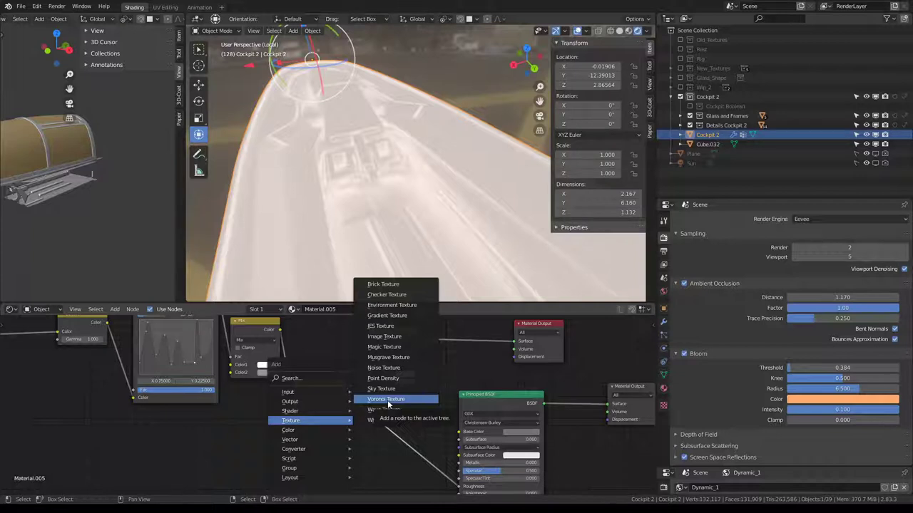
- Add a Voronoi Texture node (Scale 5.000) whose Distance feeds the Invert node, placed at left
click(389, 404)
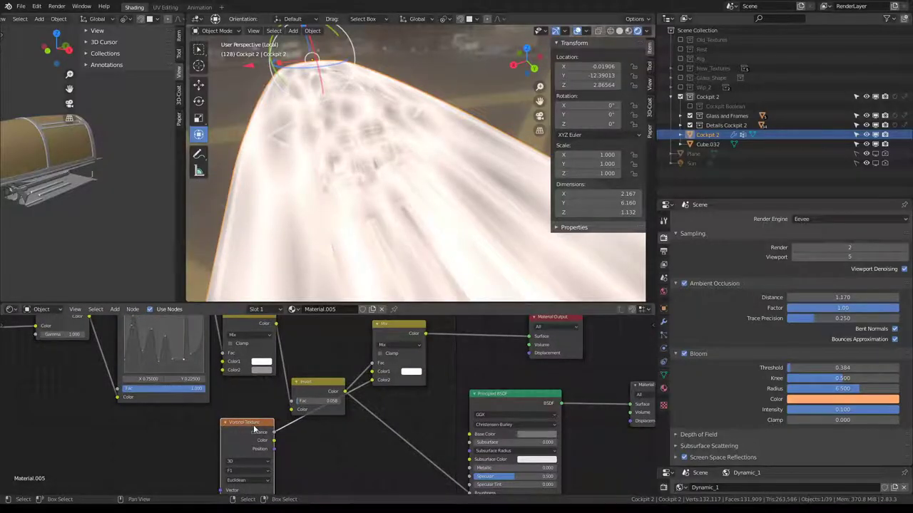
drag(253, 430, 174, 430)
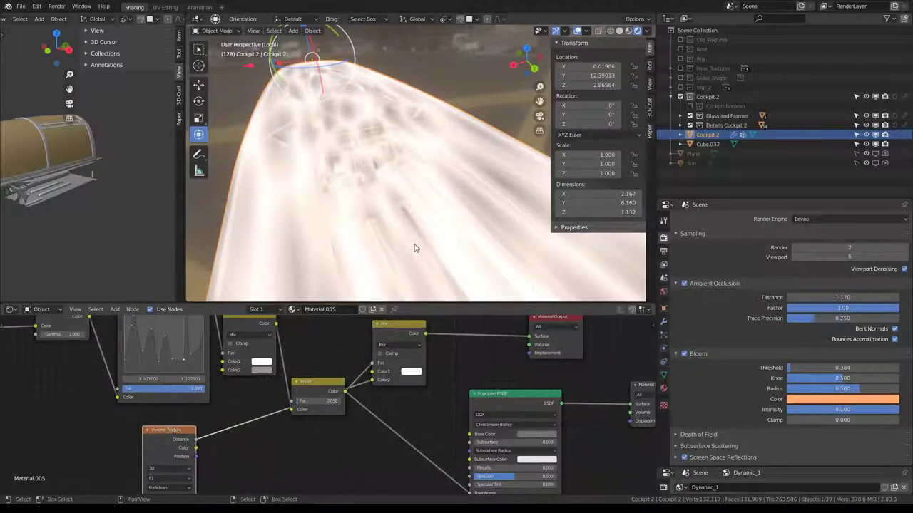
scroll(406, 214, down, 5)
scroll(400, 189, up, 2)
scroll(406, 200, up, 2)
scroll(407, 189, up, 1)
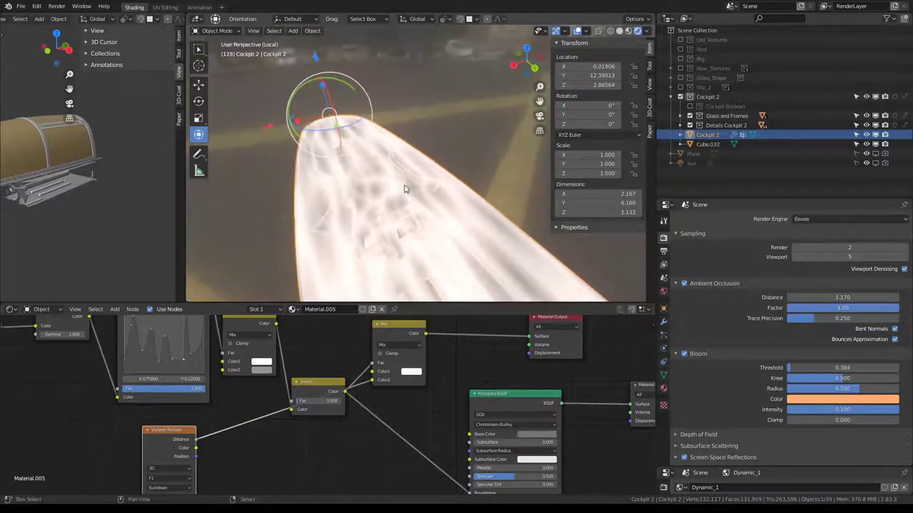
scroll(419, 160, up, 2)
scroll(419, 159, down, 2)
scroll(82, 421, down, 1)
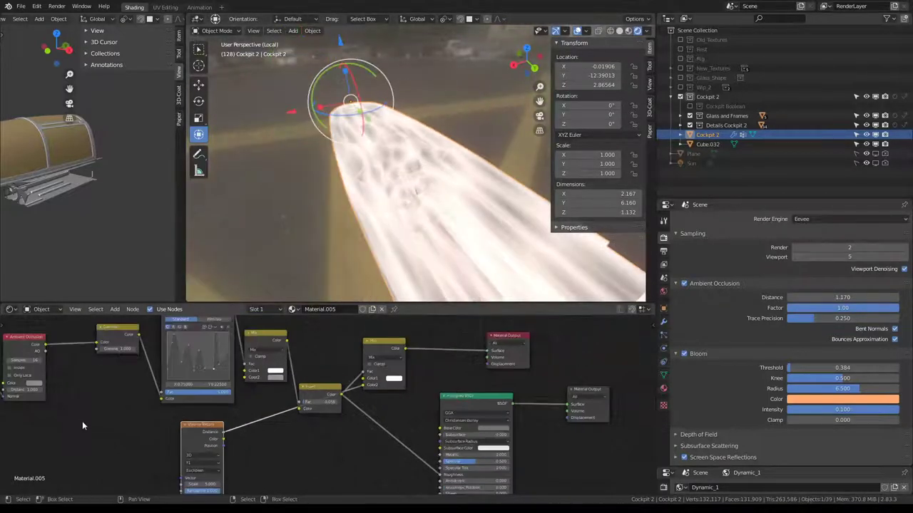
scroll(82, 421, down, 2)
scroll(213, 403, up, 2)
- Move the Geometry node below the other nodes
key(shift+a)
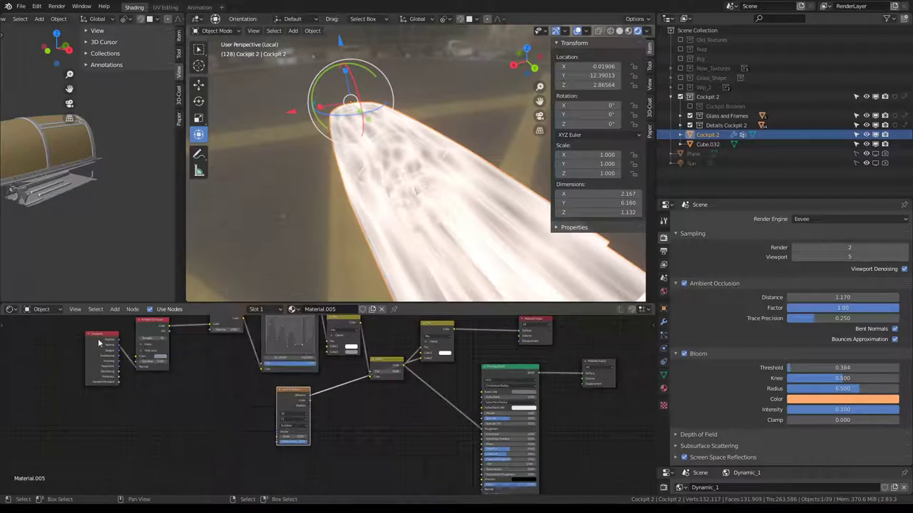
drag(98, 338, 198, 425)
scroll(198, 425, up, 2)
- Link Geometry Normal to the Voronoi Vector and raise the Voronoi Scale to 56
scroll(246, 383, up, 2)
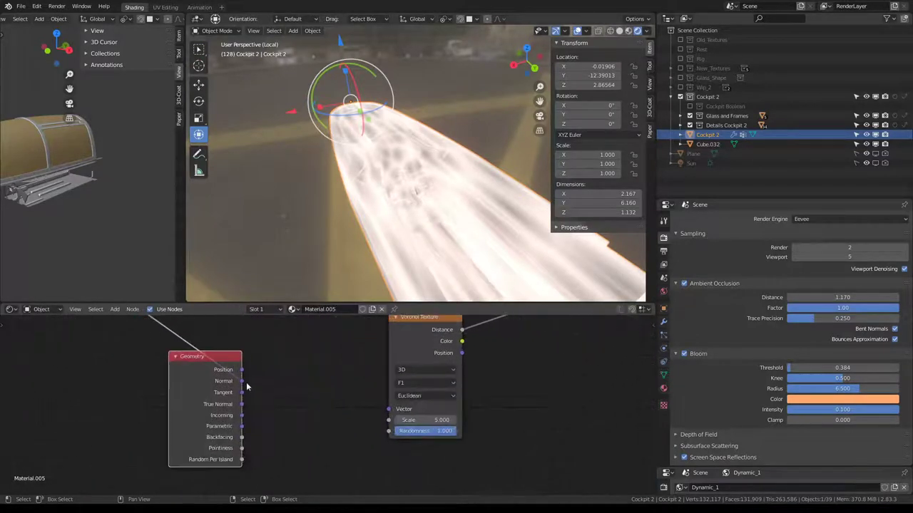
mouse_move(243, 381)
mouse_down()
mouse_move(88, 358)
mouse_move(389, 409)
mouse_up()
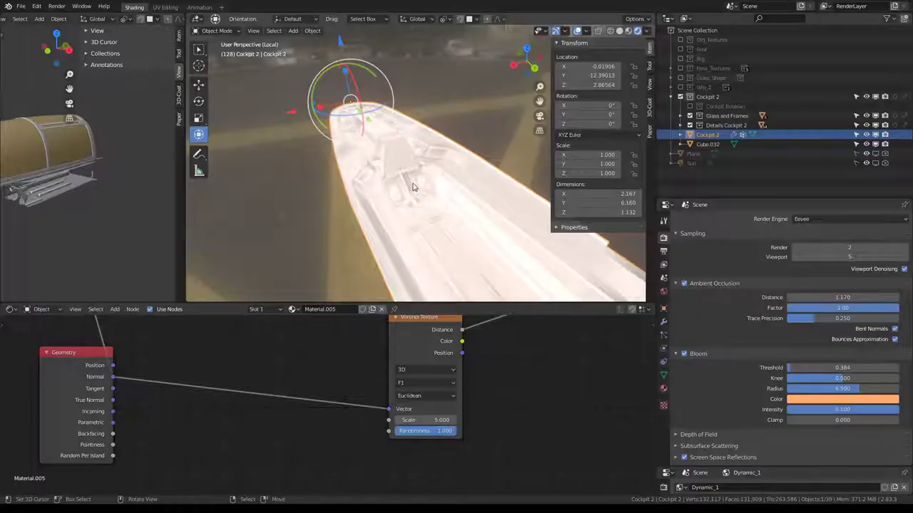
middle_drag(413, 187, 428, 228)
middle_drag(483, 391, 376, 397)
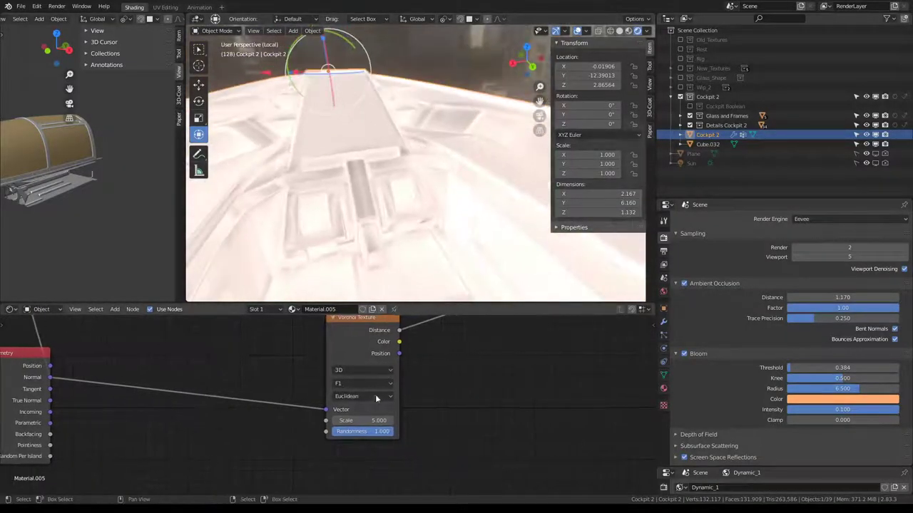
drag(357, 420, 399, 420)
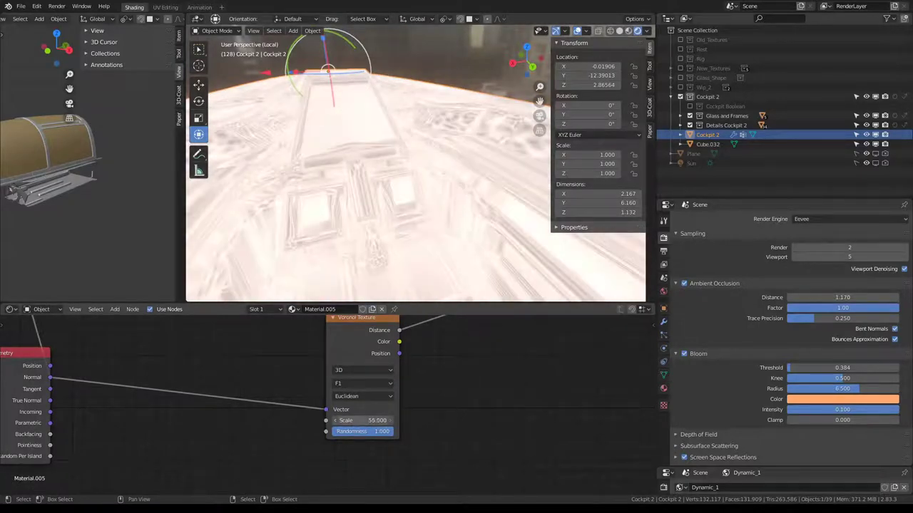
mouse_move(287, 294)
middle_down()
mouse_move(314, 279)
mouse_move(335, 285)
middle_up()
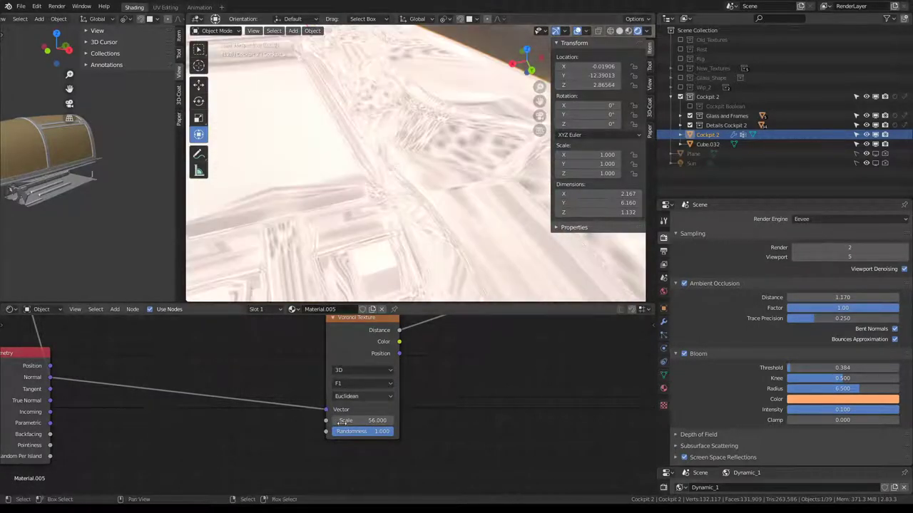
scroll(213, 393, down, 2)
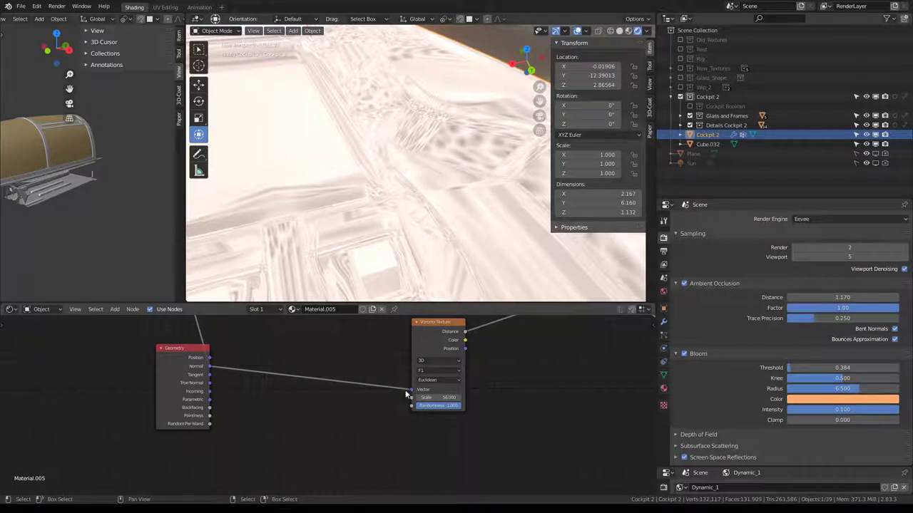
scroll(232, 360, down, 2)
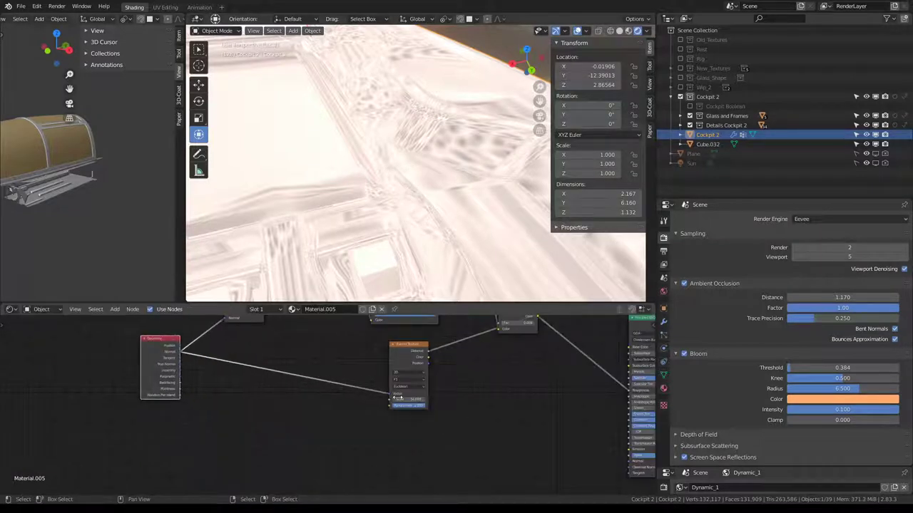
key(shift+a)
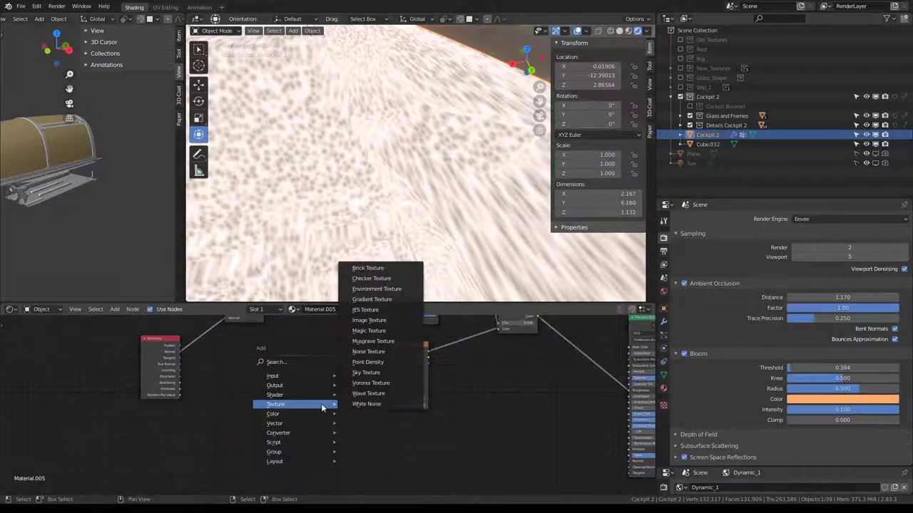
mouse_move(293, 376)
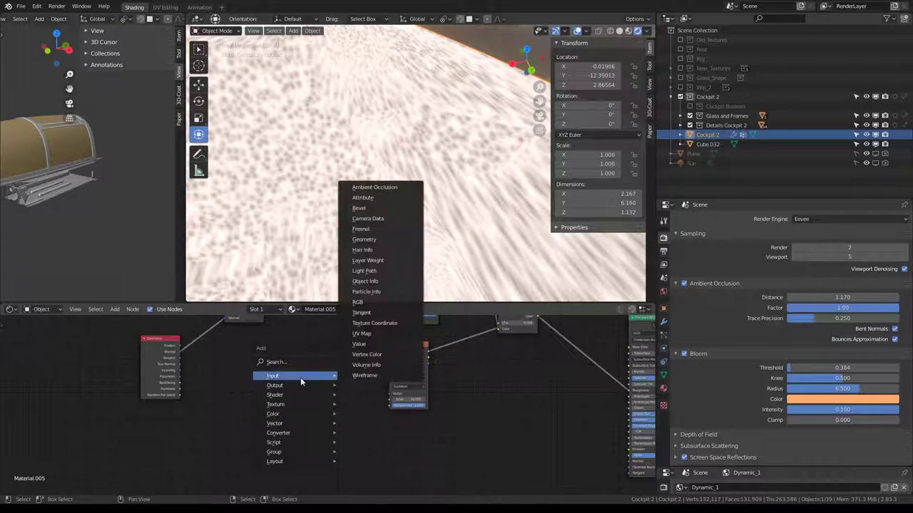
- Add a Geometry input node, then discard the extra copy
click(376, 246)
click(253, 398)
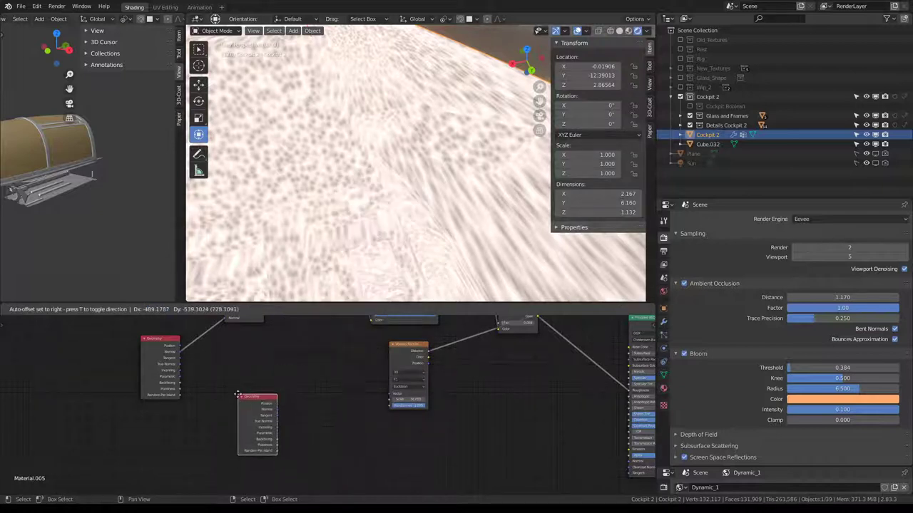
key(shift+a)
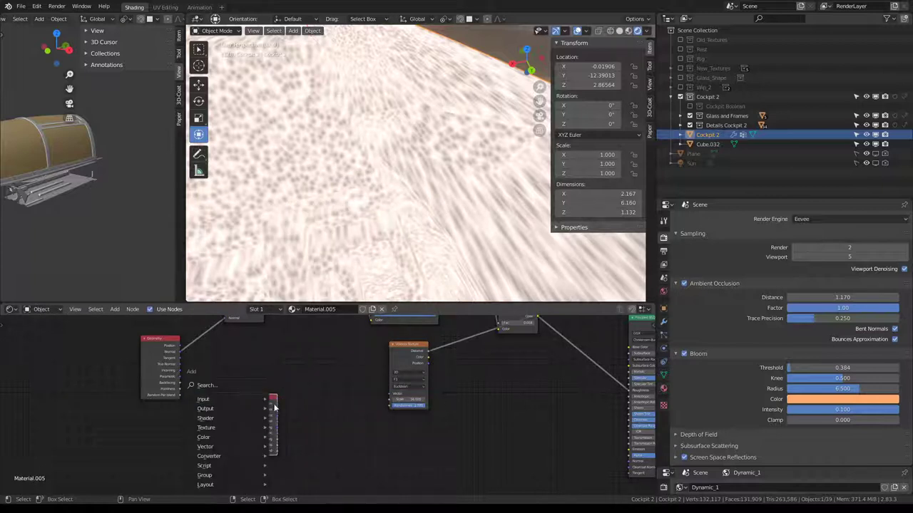
key(Escape)
drag(249, 397, 275, 397)
key(Escape)
- Add a Texture Coordinate node and drive the Voronoi Vector with its Object output
key(shift+a)
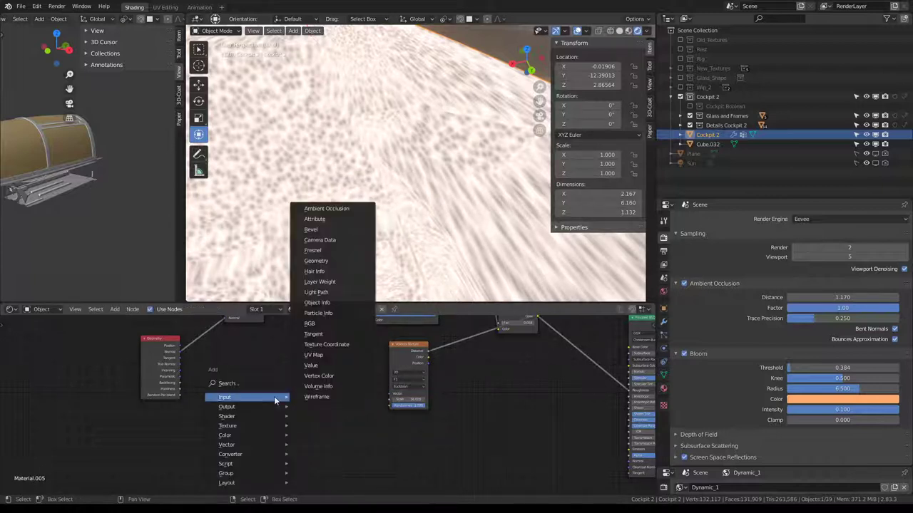
click(327, 345)
click(246, 373)
scroll(265, 405, up, 2)
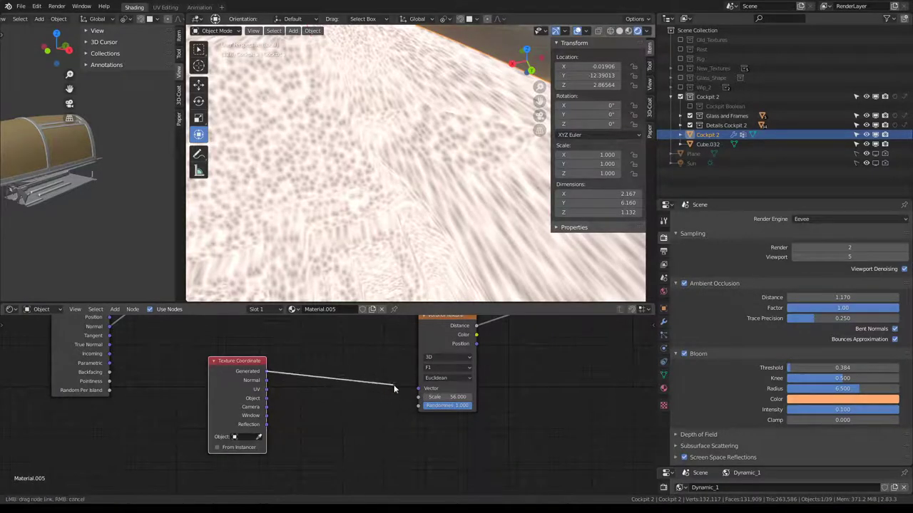
drag(267, 372, 418, 388)
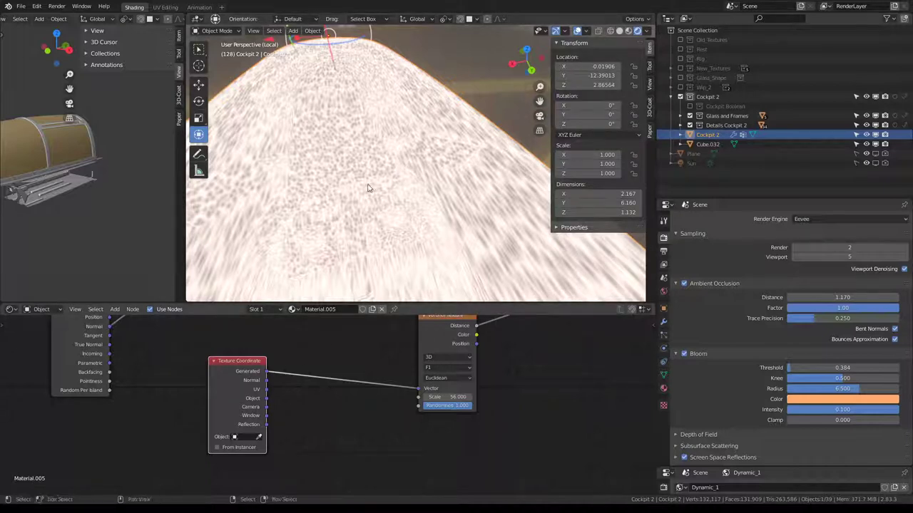
mouse_move(368, 188)
middle_down()
mouse_move(478, 171)
mouse_move(433, 174)
middle_up()
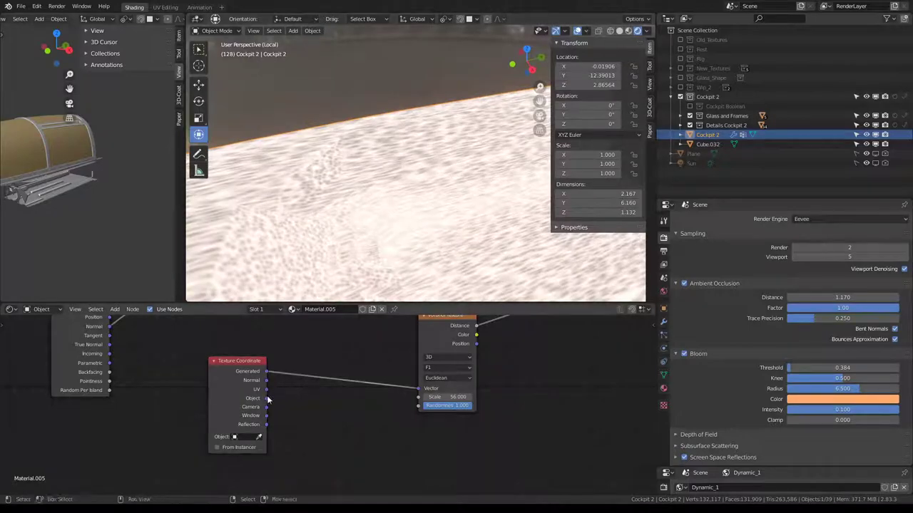
drag(266, 398, 418, 388)
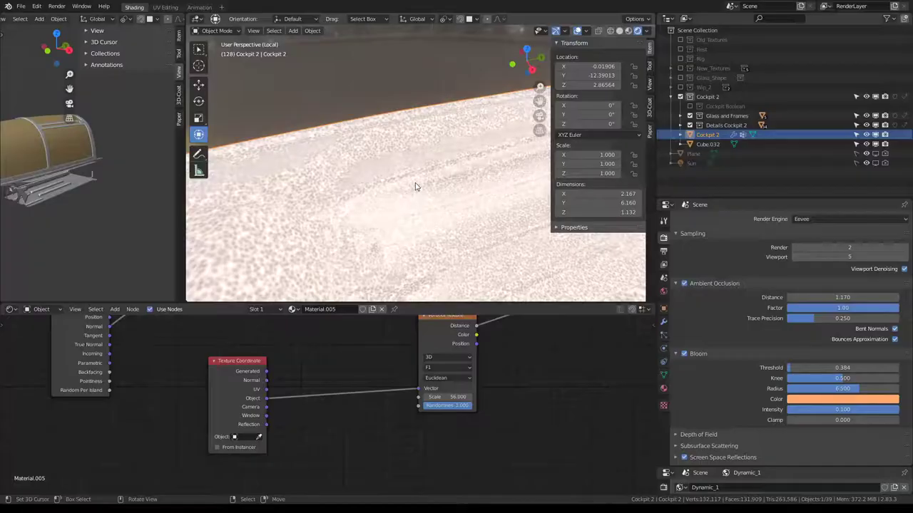
- Raise the Voronoi Scale to 79.4 for finer speckles on the cockpit
mouse_move(416, 187)
middle_down()
mouse_move(418, 150)
mouse_move(397, 121)
mouse_move(414, 141)
mouse_move(492, 169)
mouse_move(387, 155)
mouse_move(406, 178)
mouse_move(373, 177)
mouse_move(428, 376)
middle_up()
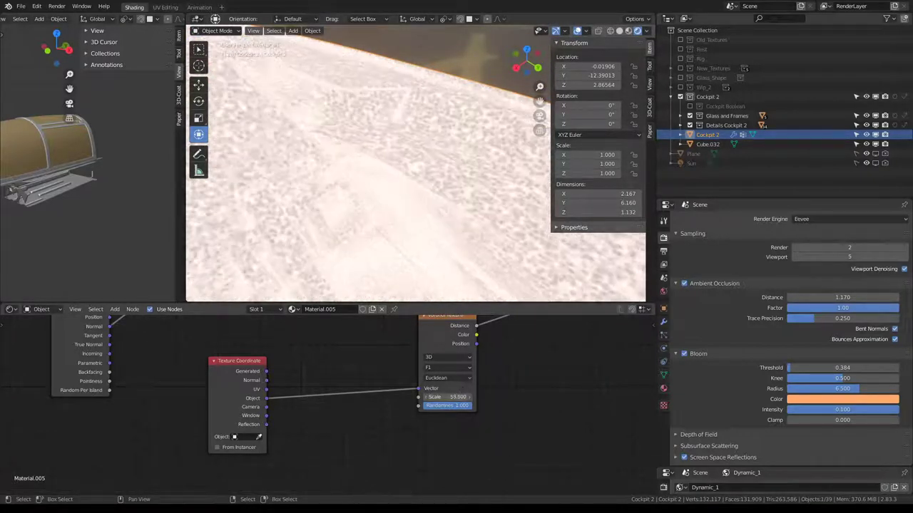
mouse_move(448, 396)
mouse_down()
mouse_move(456, 397)
mouse_move(428, 397)
mouse_move(456, 397)
mouse_up()
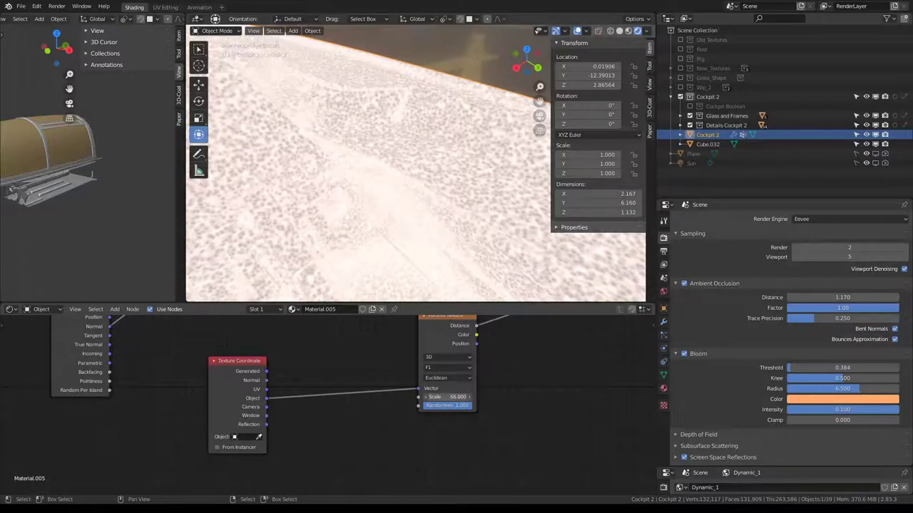
mouse_move(412, 200)
middle_down()
mouse_move(387, 152)
mouse_move(424, 188)
middle_up()
scroll(409, 407, up, 2)
- Set the Voronoi distance to Manhattan and settle its Scale near 46 after trying 9.2
scroll(410, 411, up, 1)
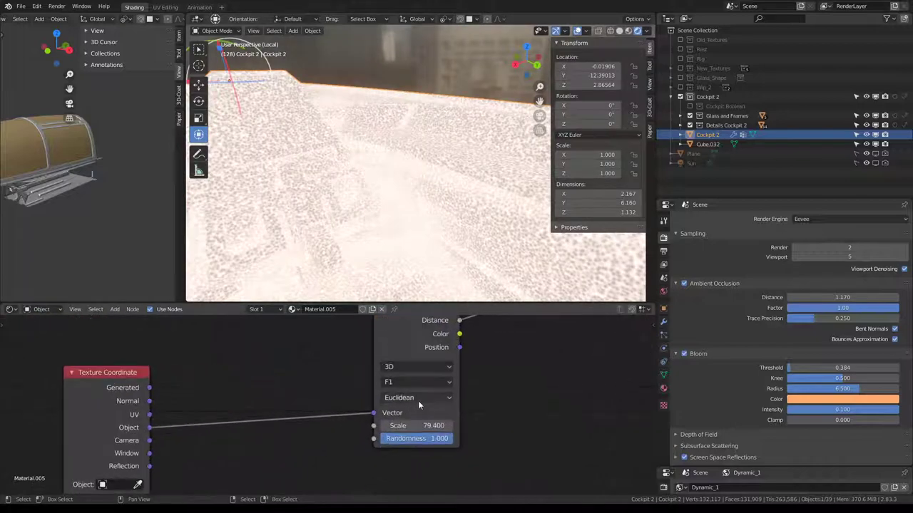
click(417, 398)
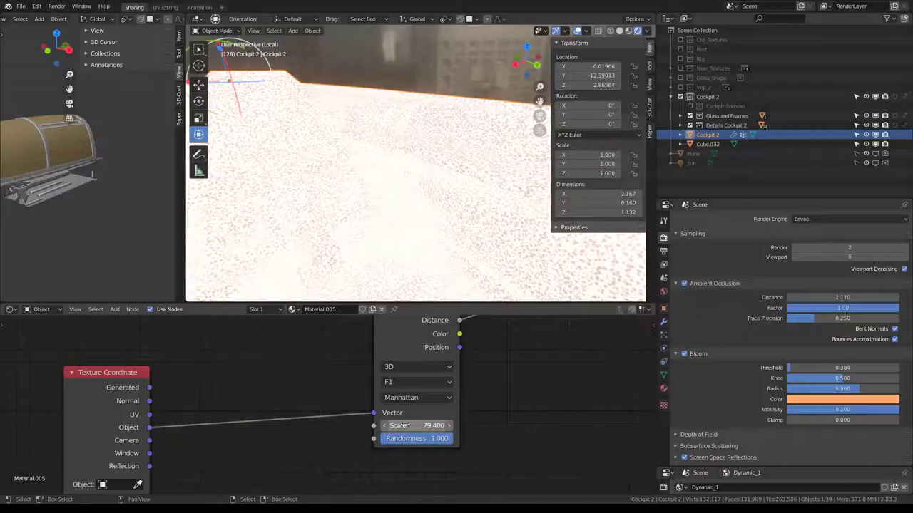
scroll(461, 362, down, 1)
scroll(462, 362, down, 1)
mouse_move(432, 197)
middle_down()
mouse_move(409, 220)
mouse_move(399, 192)
mouse_move(383, 184)
mouse_move(414, 235)
middle_up()
drag(399, 421, 378, 421)
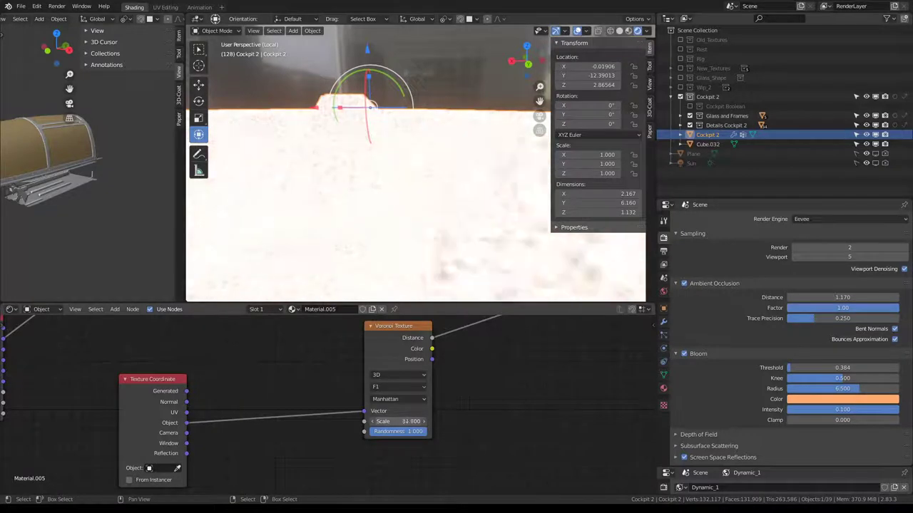
drag(399, 421, 428, 421)
scroll(312, 352, down, 2)
middle_drag(207, 356, 303, 399)
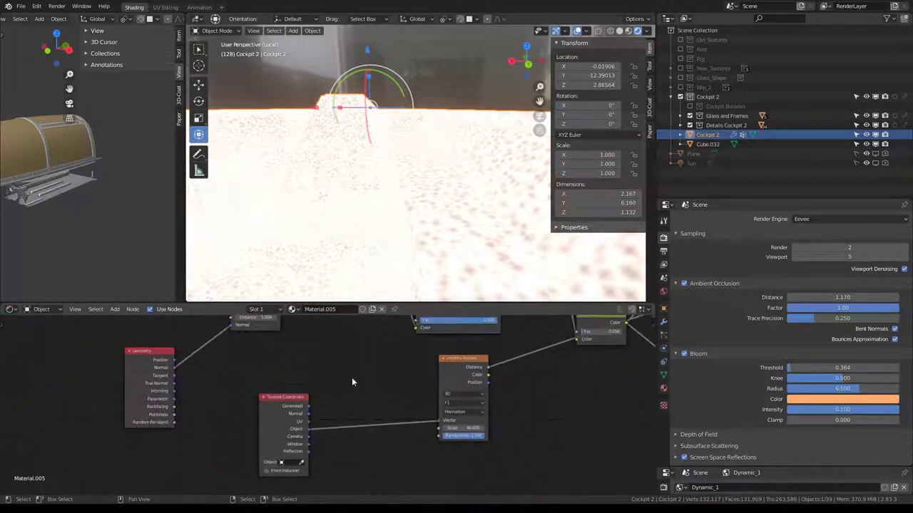
scroll(350, 378, down, 1)
key(shift+a)
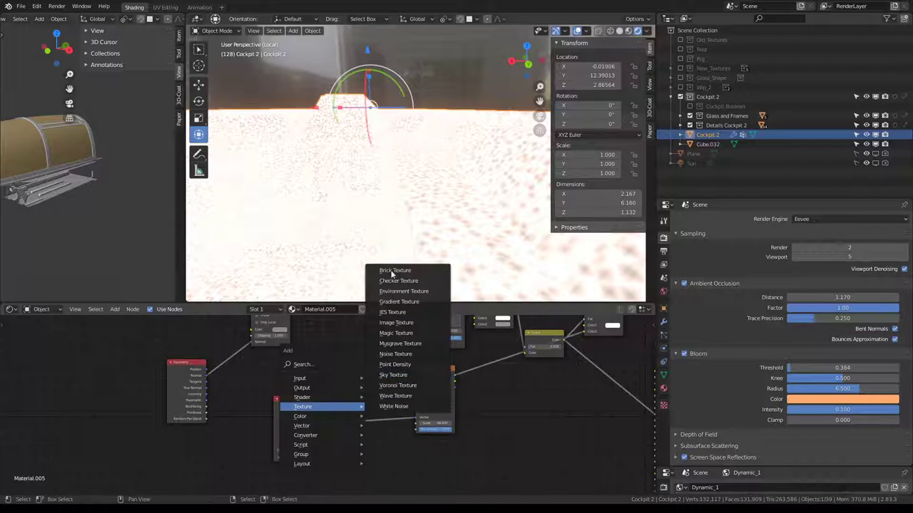
mouse_move(300, 416)
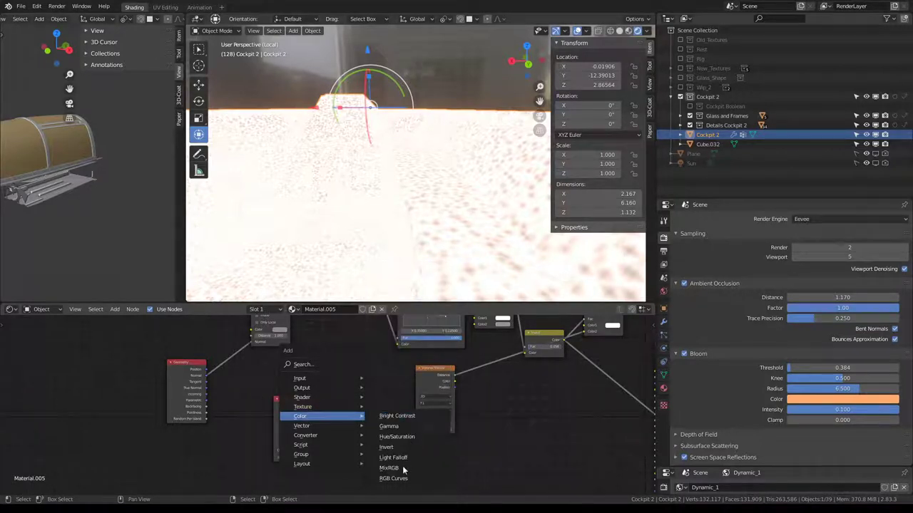
- Insert a MixRGB node on the Texture Coordinate–Voronoi link and begin wiring a Geometry output into it
click(389, 467)
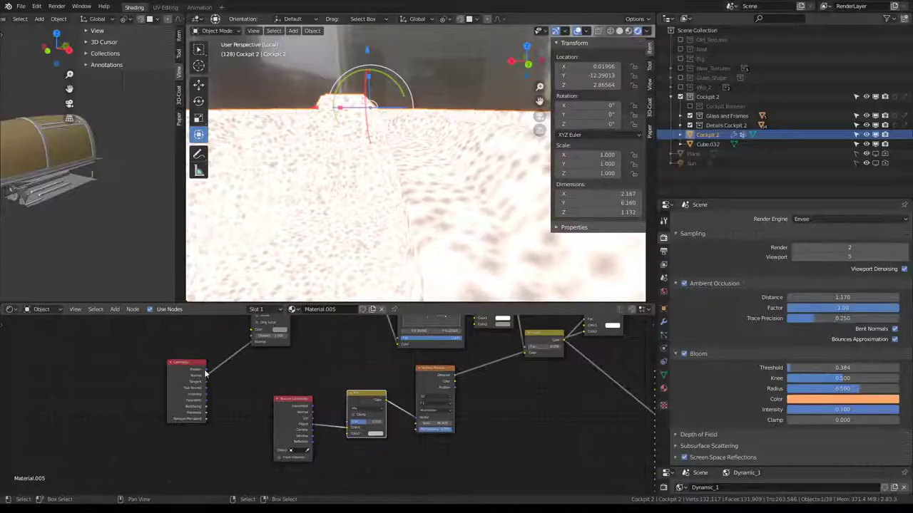
drag(204, 371, 225, 376)
drag(346, 432, 348, 428)
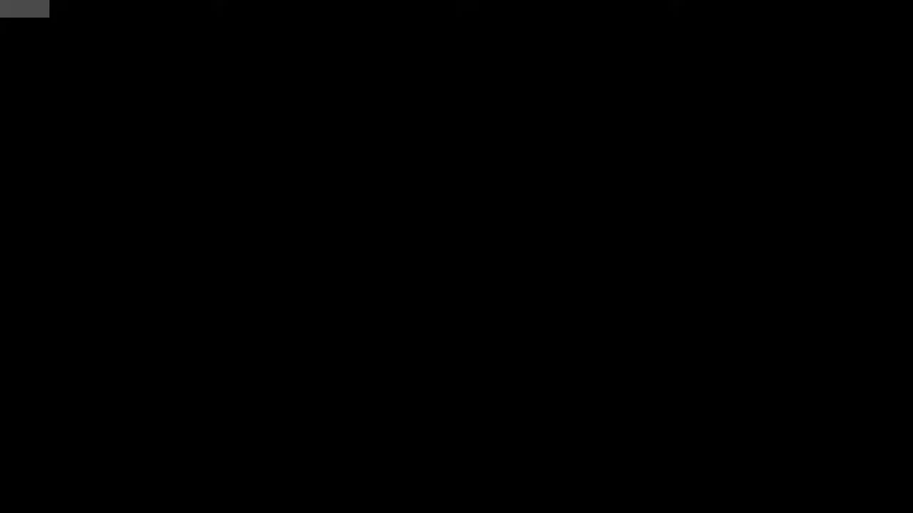
middle_drag(432, 184, 498, 220)
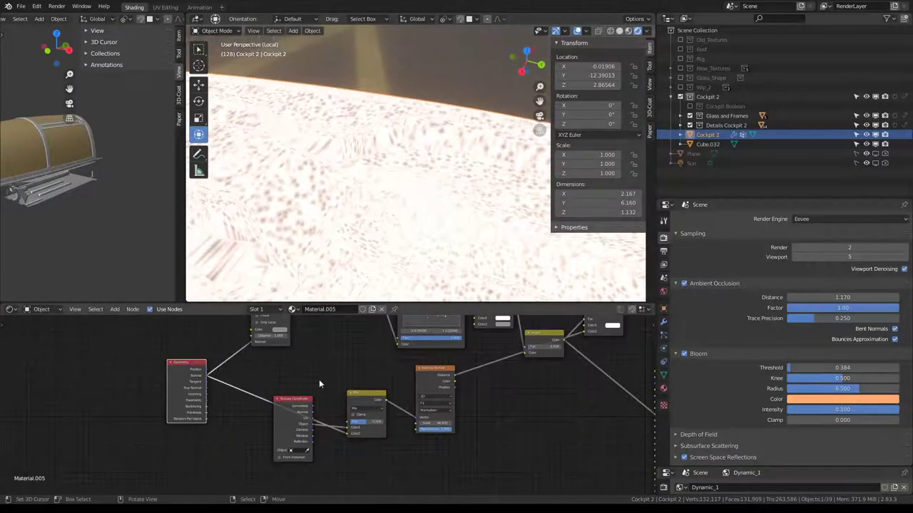
scroll(319, 380, up, 2)
scroll(318, 379, up, 1)
drag(393, 385, 333, 401)
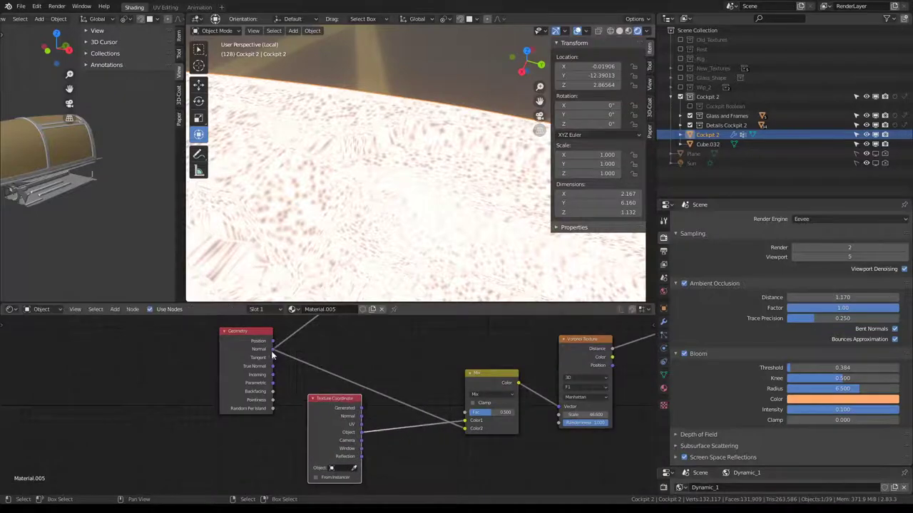
- Try Geometry Tangent, Normal and True Normal outputs as the Mix node's factor
drag(272, 358, 464, 428)
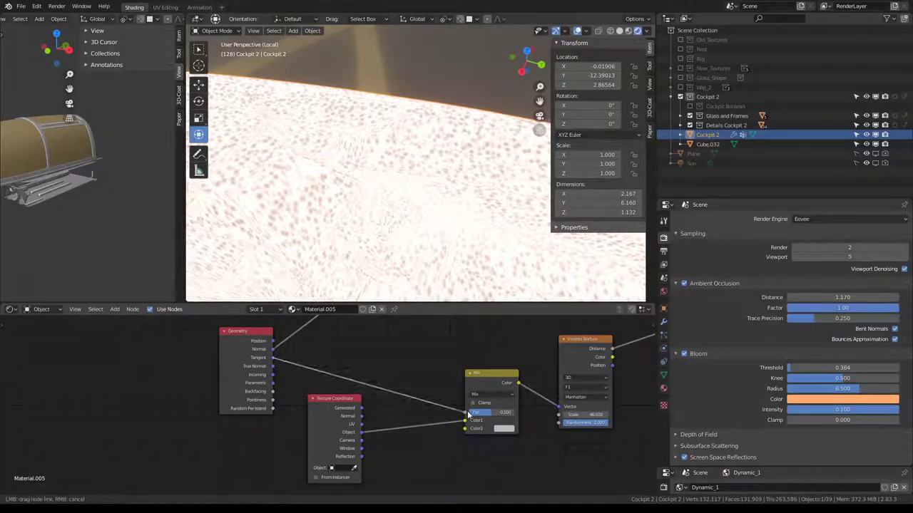
drag(465, 429, 464, 421)
drag(274, 352, 465, 413)
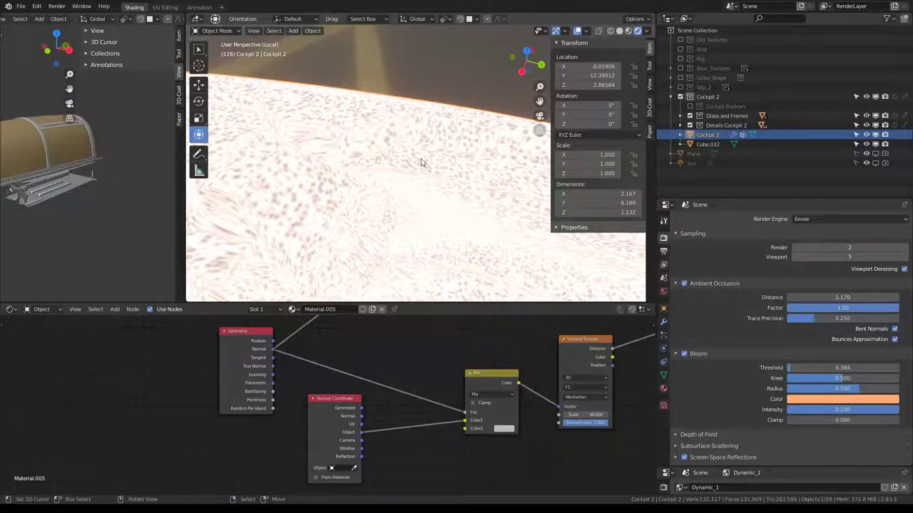
middle_drag(421, 162, 362, 147)
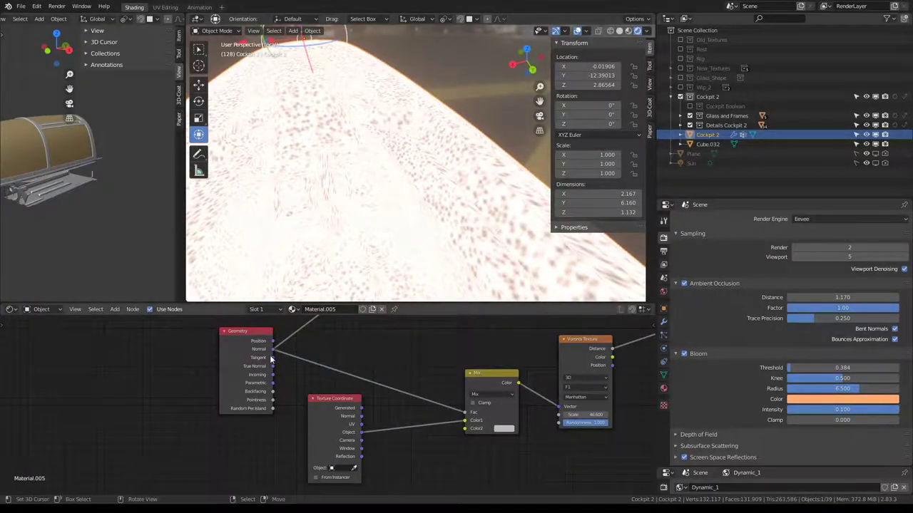
drag(271, 360, 283, 364)
drag(467, 414, 467, 414)
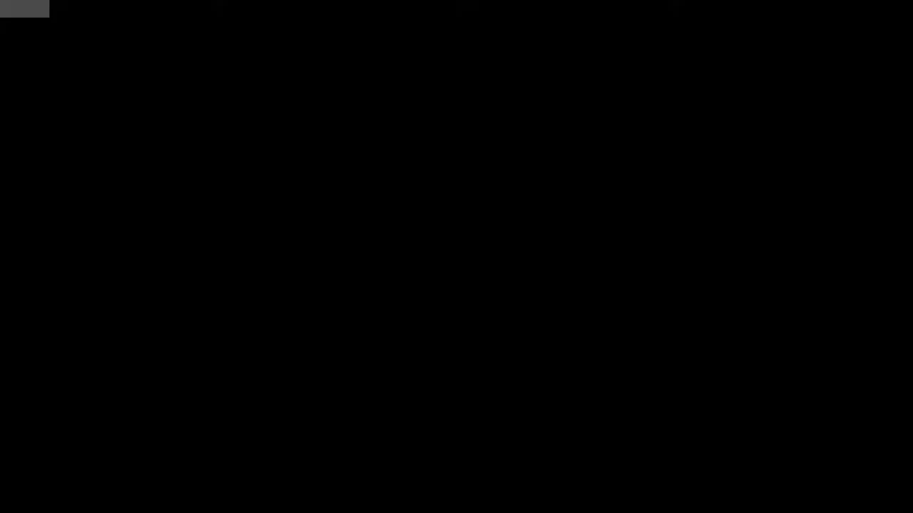
middle_drag(321, 203, 416, 204)
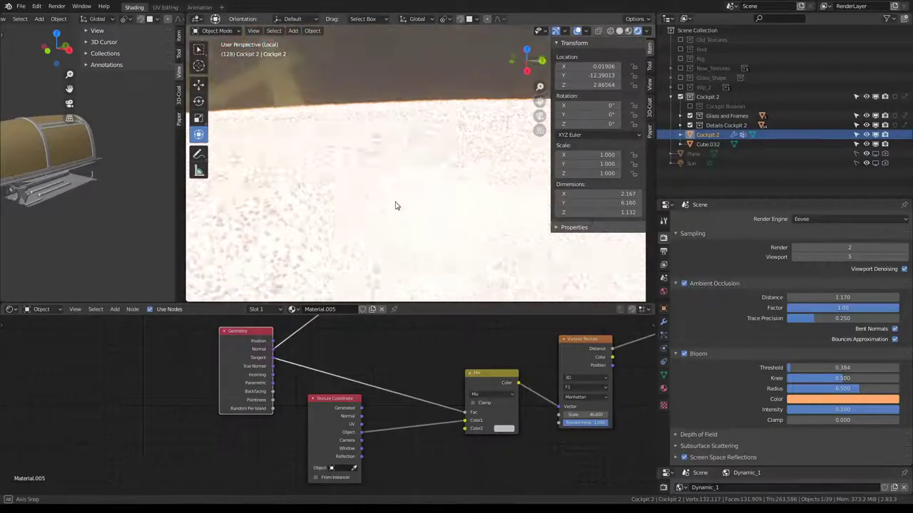
mouse_move(271, 367)
mouse_down()
mouse_move(467, 413)
mouse_move(362, 385)
mouse_up()
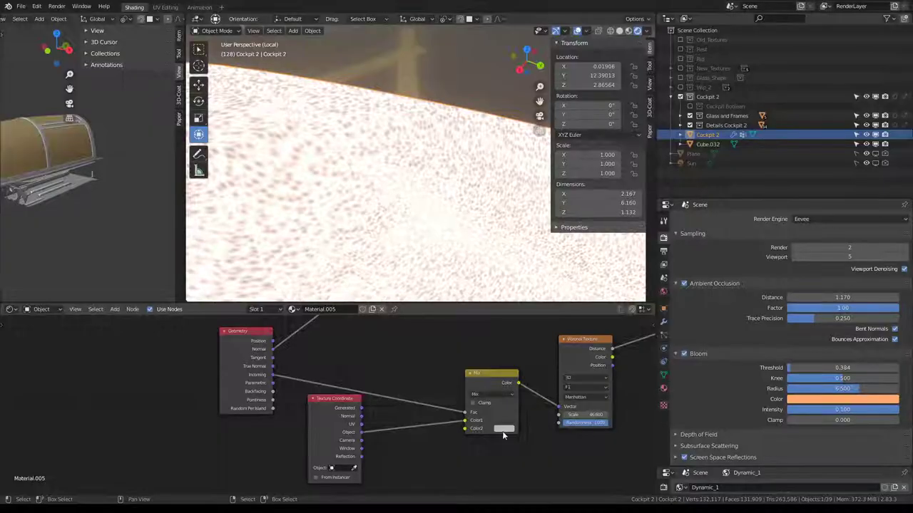
- Set Mix Color2 to a light grey and move the Incoming link into Color2
click(504, 430)
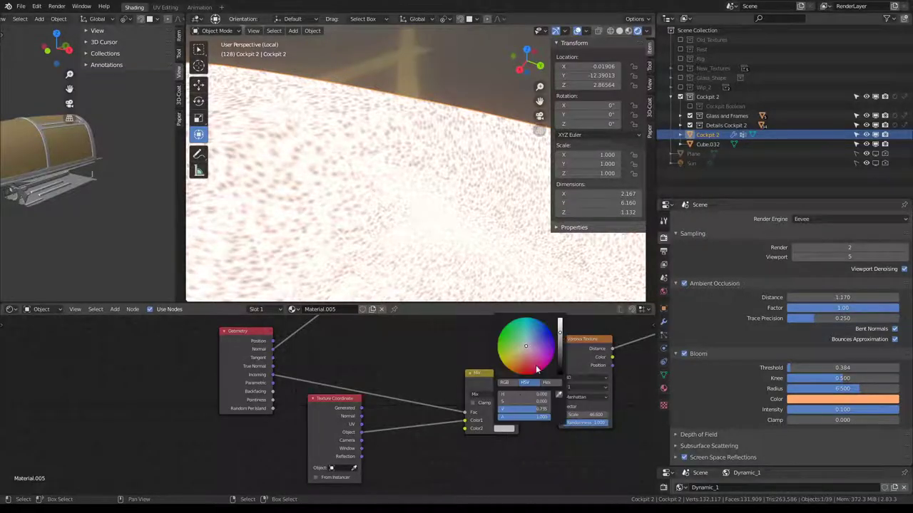
drag(560, 335, 561, 374)
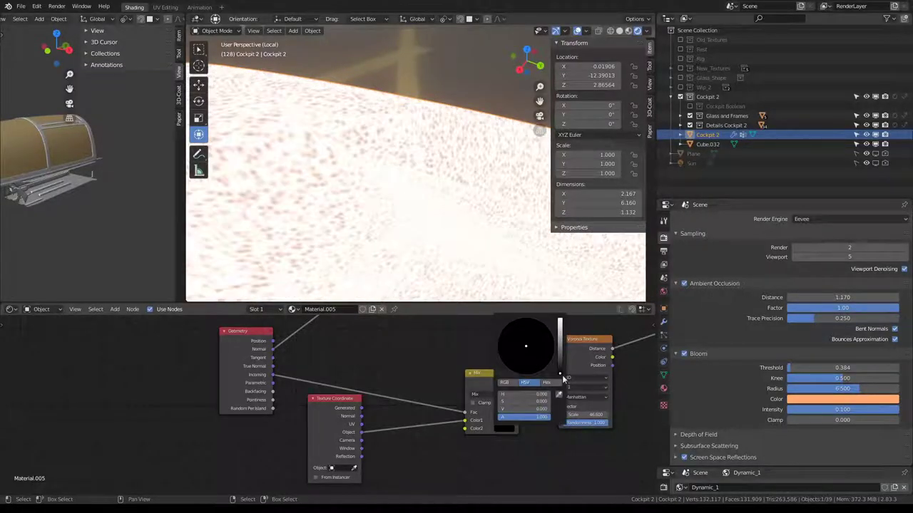
click(500, 431)
drag(559, 368, 559, 332)
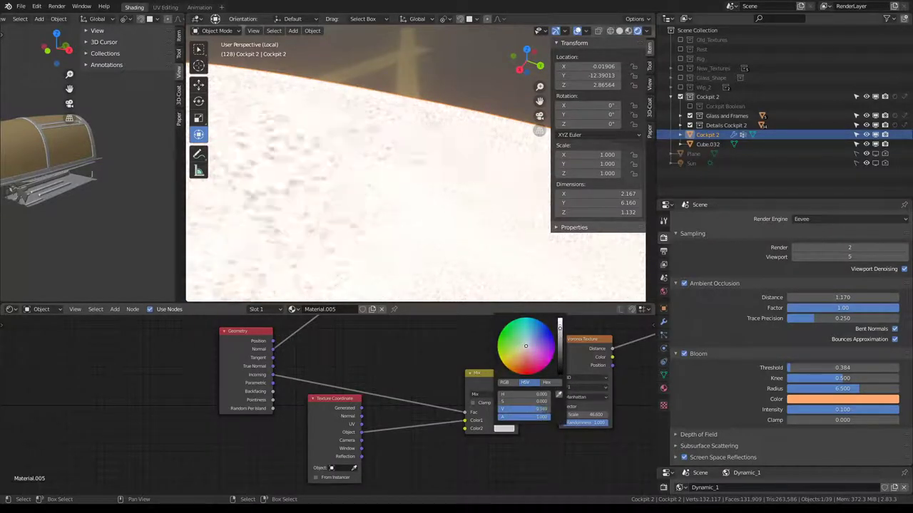
mouse_move(465, 412)
mouse_down()
mouse_move(465, 429)
mouse_move(457, 415)
mouse_move(517, 412)
mouse_up()
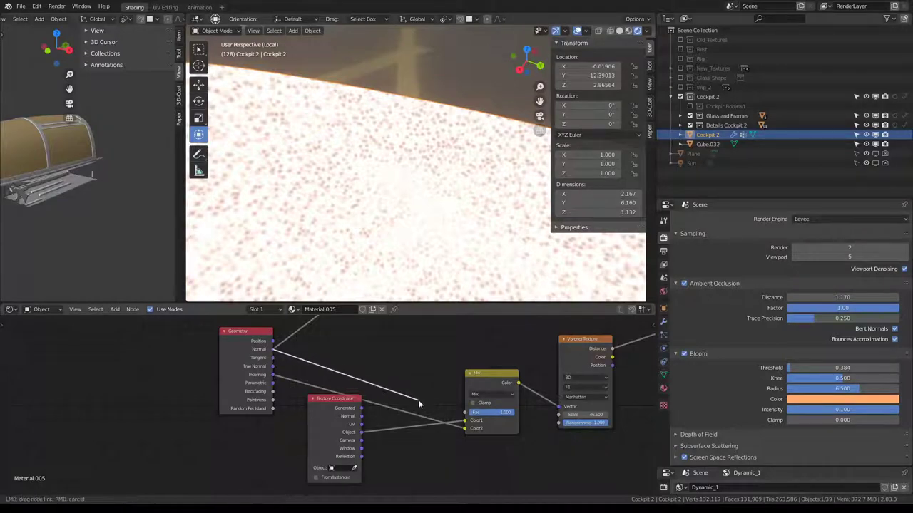
- Plug Geometry Normal into Mix Color2 and lower the Mix factor to about 0.021
mouse_move(460, 442)
mouse_down()
mouse_move(478, 414)
mouse_move(508, 417)
mouse_up()
scroll(338, 107, up, 3)
scroll(343, 118, up, 3)
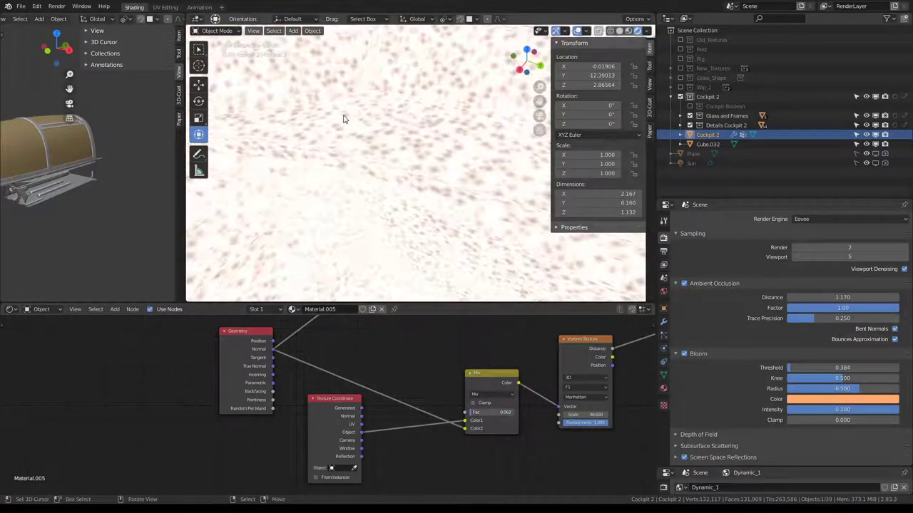
middle_drag(343, 118, 332, 84)
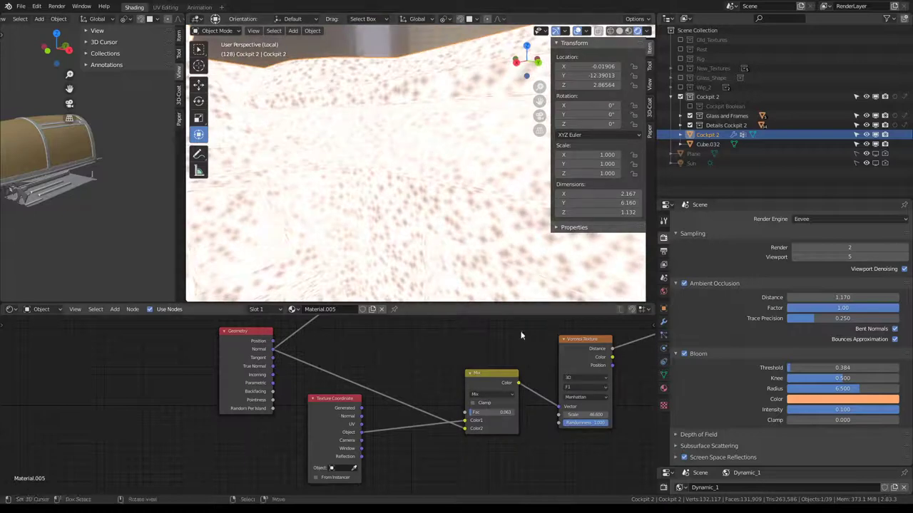
shift+drag(478, 415, 392, 428)
- Set Voronoi Randomness to 1.000 and raise the Voronoi Scale to 61.6
scroll(430, 402, up, 3)
scroll(497, 421, up, 2)
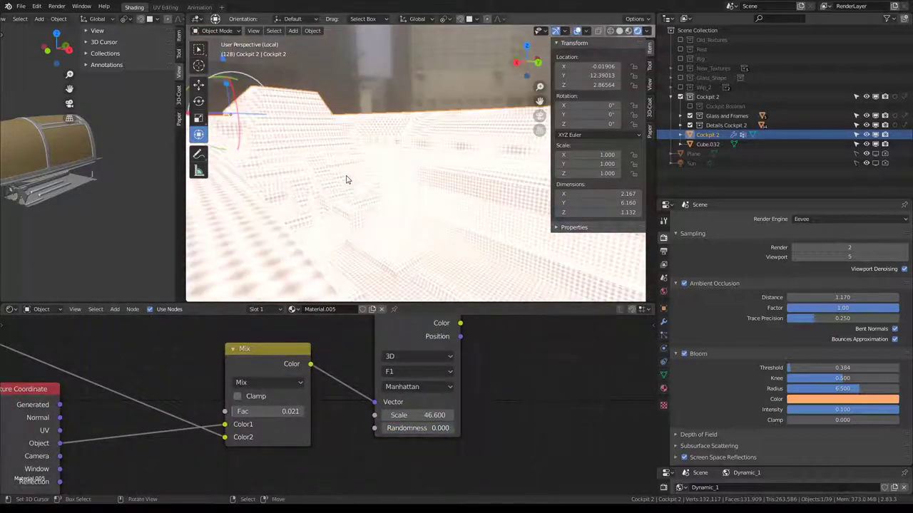
middle_drag(347, 180, 321, 208)
mouse_move(406, 429)
mouse_down()
mouse_move(435, 429)
mouse_move(442, 415)
mouse_up()
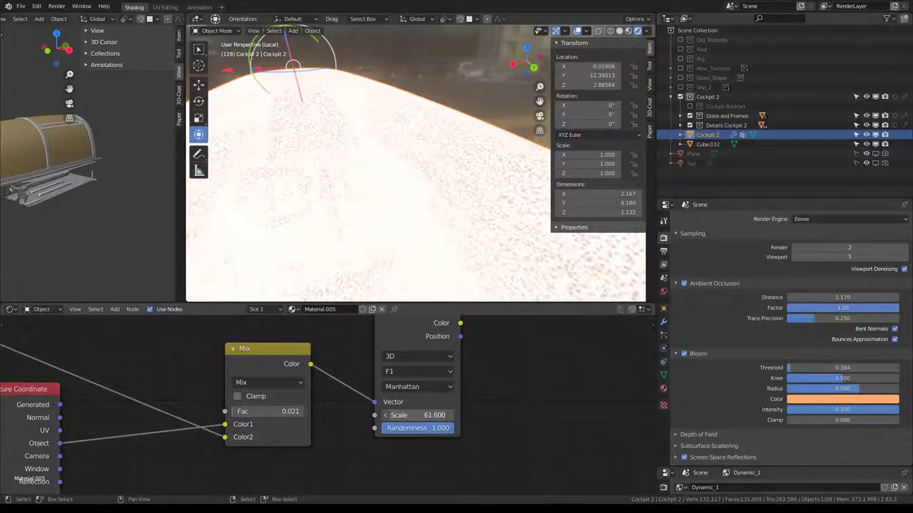
scroll(327, 403, down, 2)
mouse_move(444, 143)
middle_down()
mouse_move(431, 164)
mouse_move(409, 125)
mouse_move(400, 153)
middle_up()
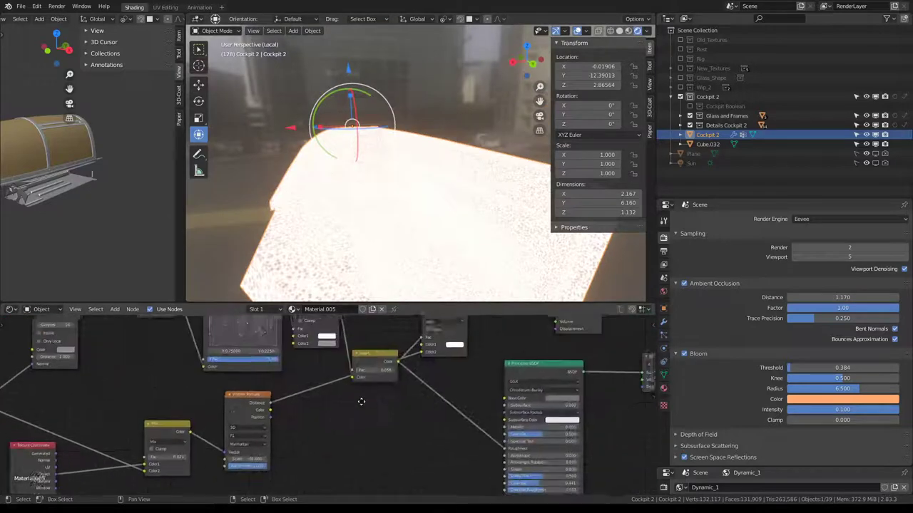
- Rearrange the Invert and Mix nodes so Voronoi Distance feeds a second Invert at Fac 1.000
mouse_move(553, 317)
middle_down()
mouse_move(387, 380)
mouse_move(293, 438)
middle_up()
mouse_move(299, 391)
mouse_down()
mouse_move(296, 335)
mouse_move(305, 366)
mouse_up()
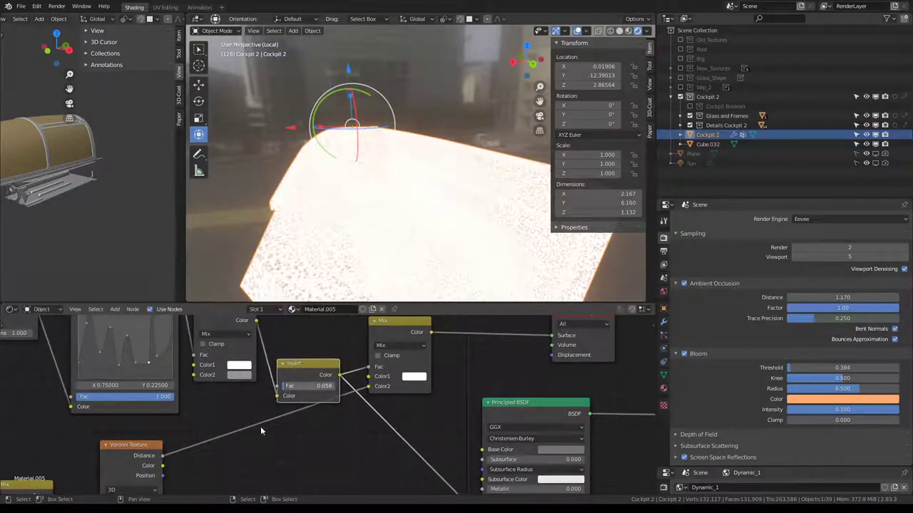
middle_drag(261, 427, 268, 466)
drag(320, 375, 322, 365)
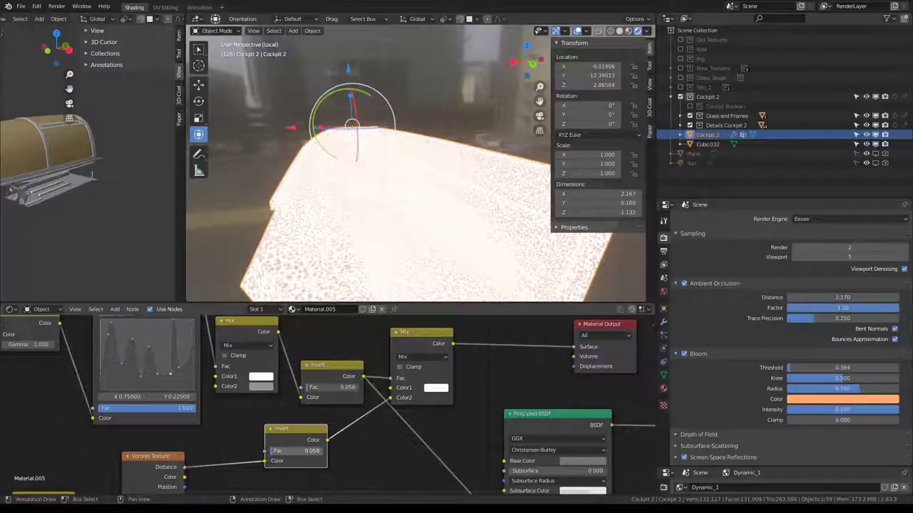
middle_drag(378, 214, 392, 224)
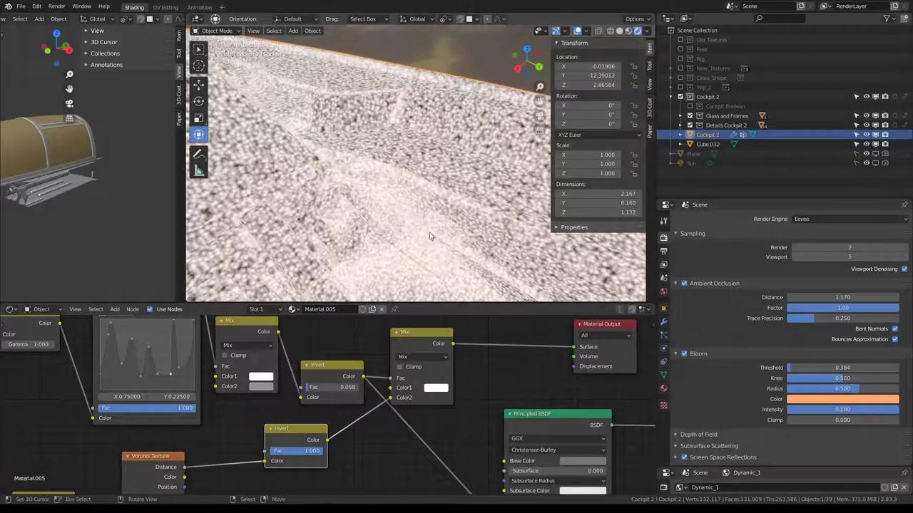
scroll(398, 355, down, 2)
middle_drag(398, 356, 358, 340)
mouse_move(358, 341)
mouse_down()
mouse_move(378, 333)
mouse_move(369, 336)
mouse_move(405, 469)
mouse_move(418, 481)
mouse_up()
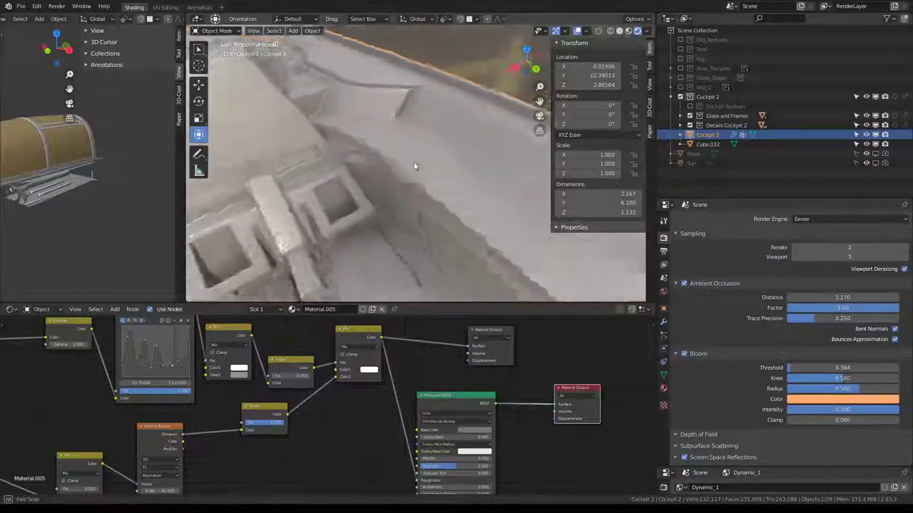
- Drop the Voronoi Scale to 8.4 to preview large mottled grey-white blotches
middle_drag(438, 159, 383, 143)
mouse_move(582, 204)
middle_down()
mouse_move(370, 149)
mouse_move(432, 169)
mouse_move(445, 198)
mouse_move(485, 147)
mouse_move(268, 145)
mouse_move(270, 119)
mouse_move(360, 161)
mouse_move(404, 159)
mouse_move(489, 188)
mouse_move(393, 172)
middle_up()
scroll(298, 455, down, 2)
middle_drag(299, 455, 373, 432)
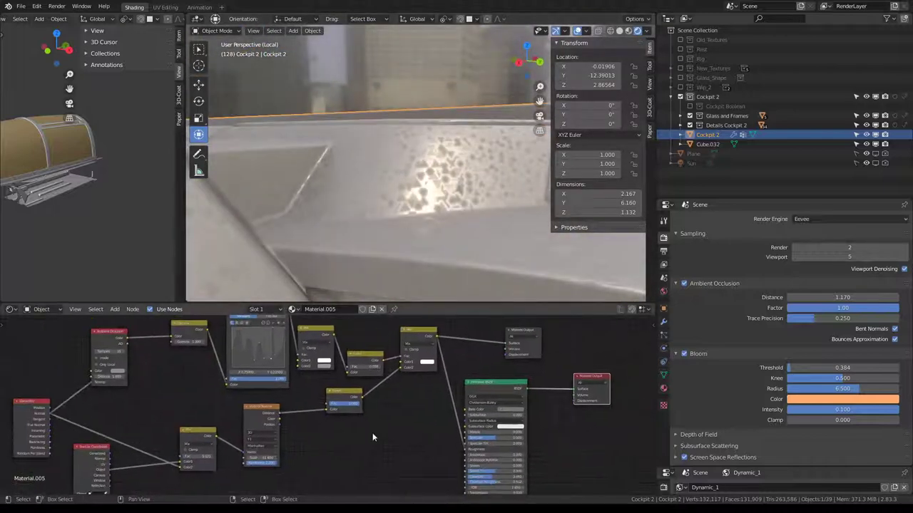
middle_drag(427, 184, 439, 173)
middle_drag(442, 229, 404, 194)
scroll(371, 420, up, 1)
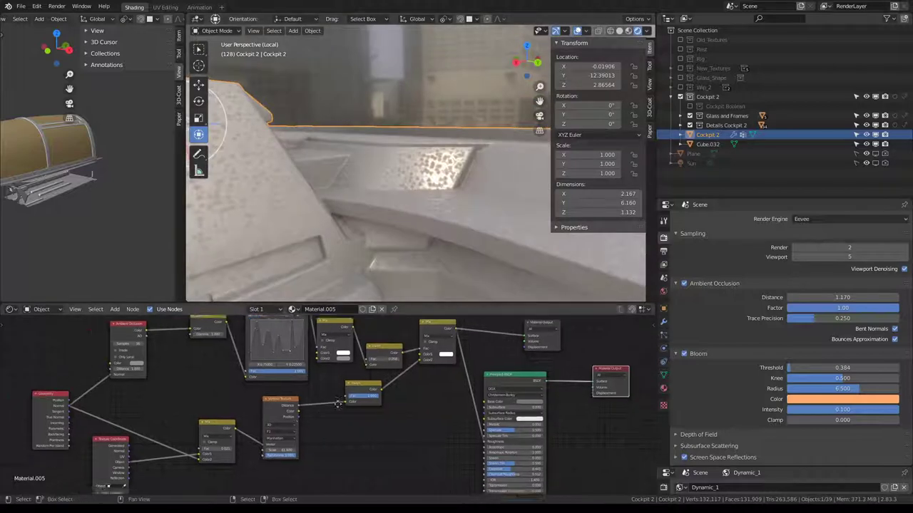
scroll(362, 418, up, 2)
scroll(325, 432, up, 2)
scroll(326, 432, up, 1)
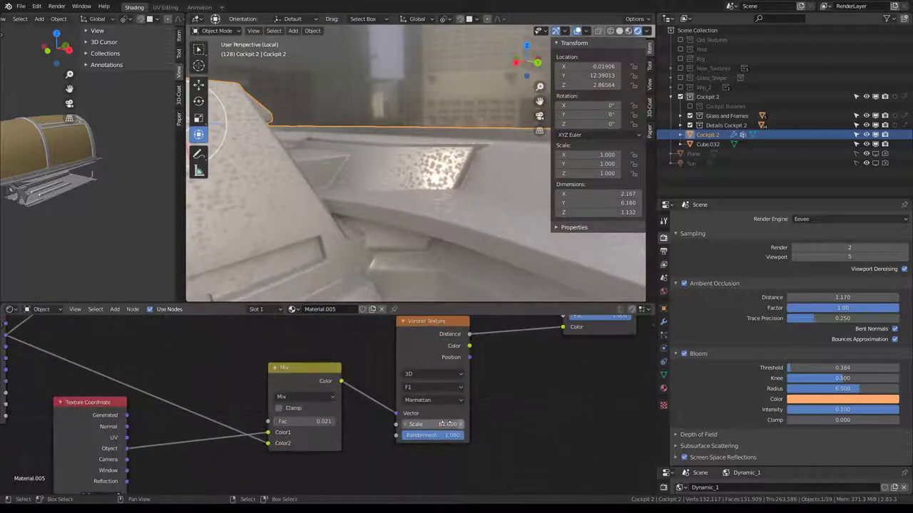
mouse_move(444, 424)
mouse_down()
mouse_move(428, 423)
mouse_move(470, 423)
mouse_up()
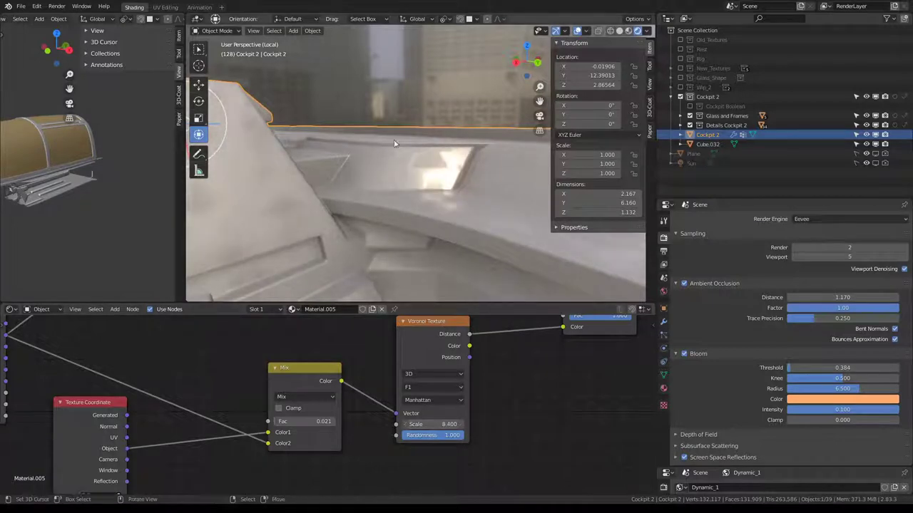
- Move the Ambient Occlusion node left and place the Gamma node beside it
mouse_move(395, 143)
middle_down()
mouse_move(408, 145)
mouse_move(406, 213)
middle_up()
scroll(390, 421, down, 1)
scroll(390, 421, down, 1)
scroll(390, 421, down, 1)
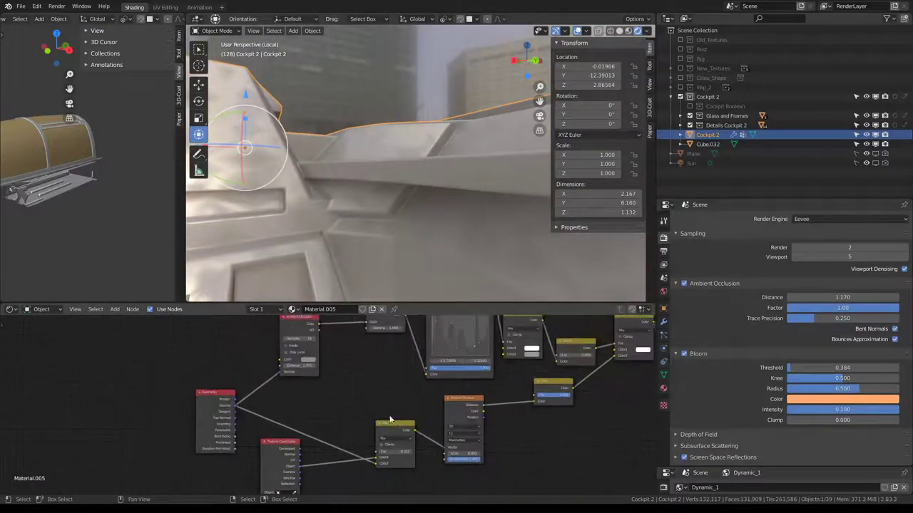
drag(390, 420, 390, 413)
drag(340, 341, 278, 341)
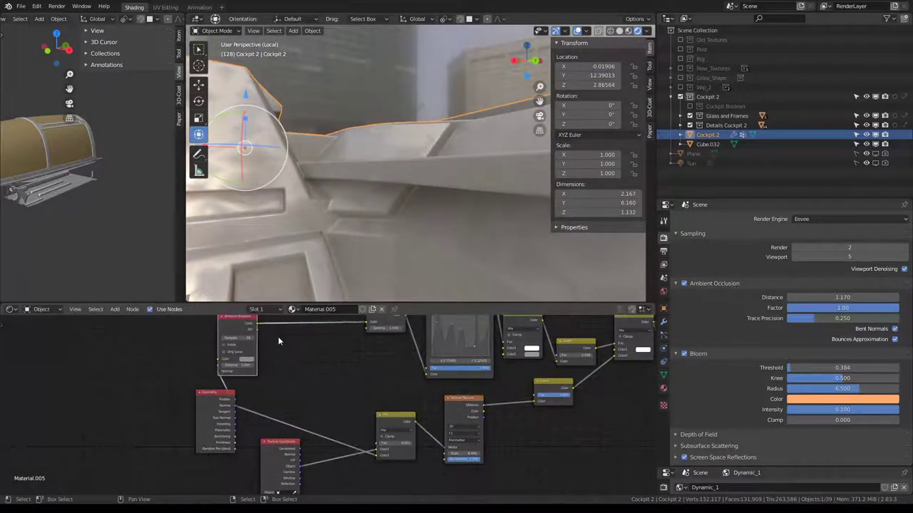
scroll(342, 341, down, 1)
middle_drag(343, 341, 355, 384)
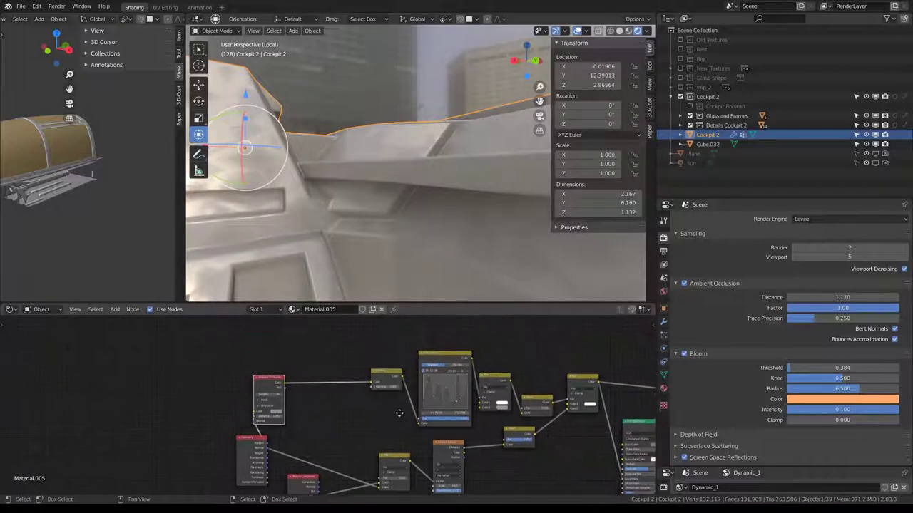
drag(389, 365, 303, 352)
- Shift the Curves and Mix nodes left to close up the node layout
drag(444, 355, 383, 346)
middle_drag(549, 371, 434, 349)
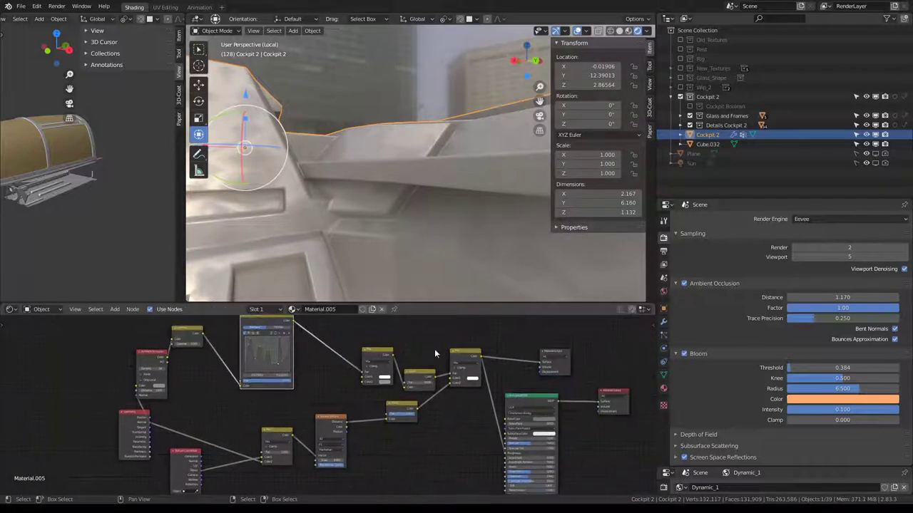
click(555, 352)
middle_drag(319, 344, 389, 347)
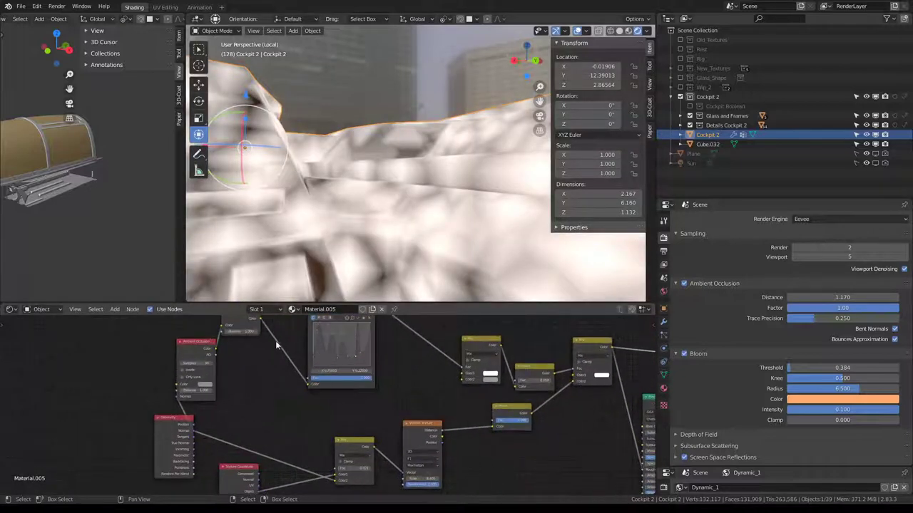
drag(456, 354, 398, 337)
drag(507, 382, 465, 366)
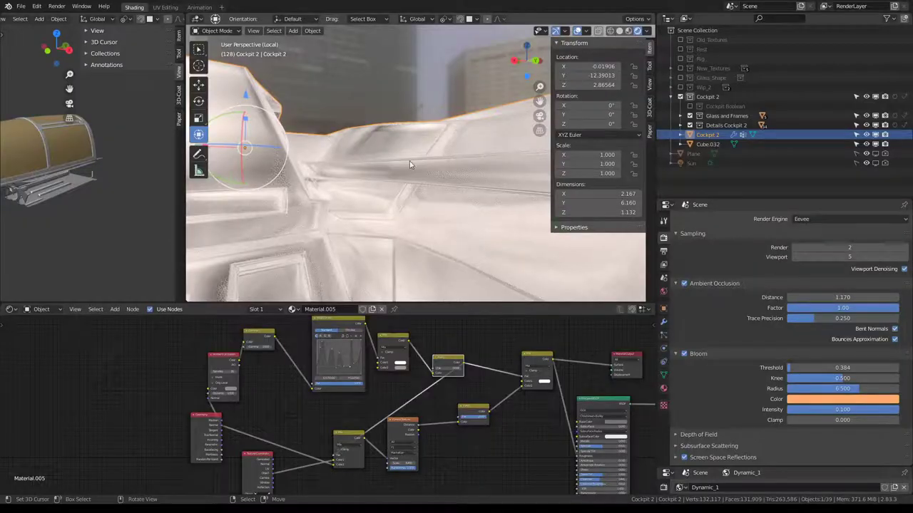
- Cut the link from the lower Mix node into the Voronoi Vector input
mouse_move(410, 164)
middle_down()
mouse_move(393, 186)
mouse_move(416, 226)
middle_up()
scroll(423, 406, up, 1)
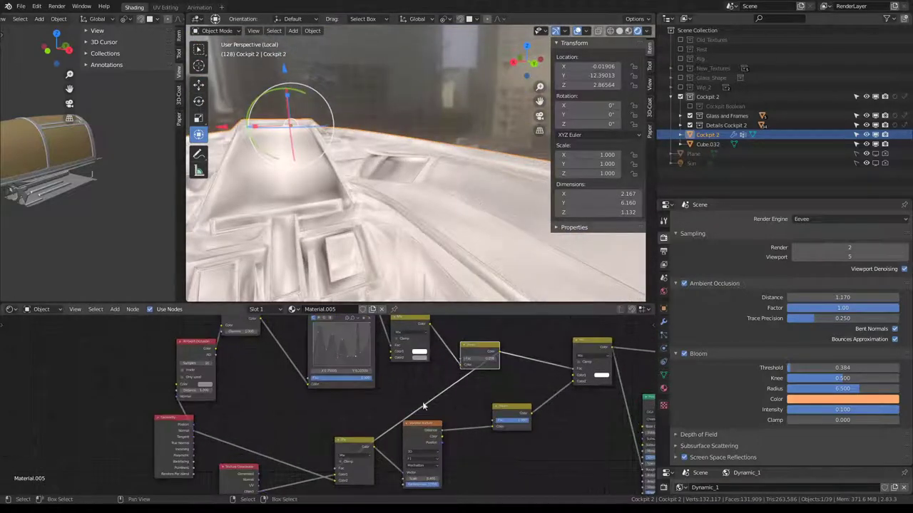
ctrl+right_drag(503, 352, 333, 473)
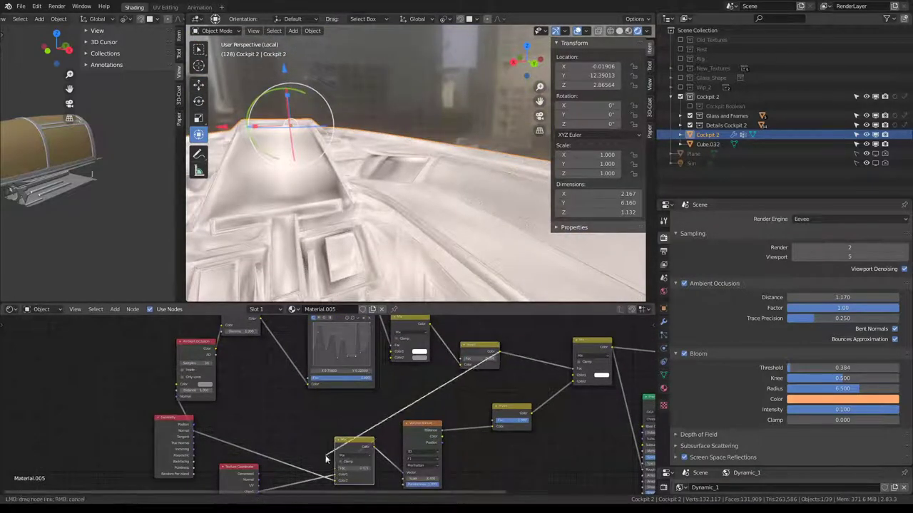
middle_drag(460, 213, 459, 167)
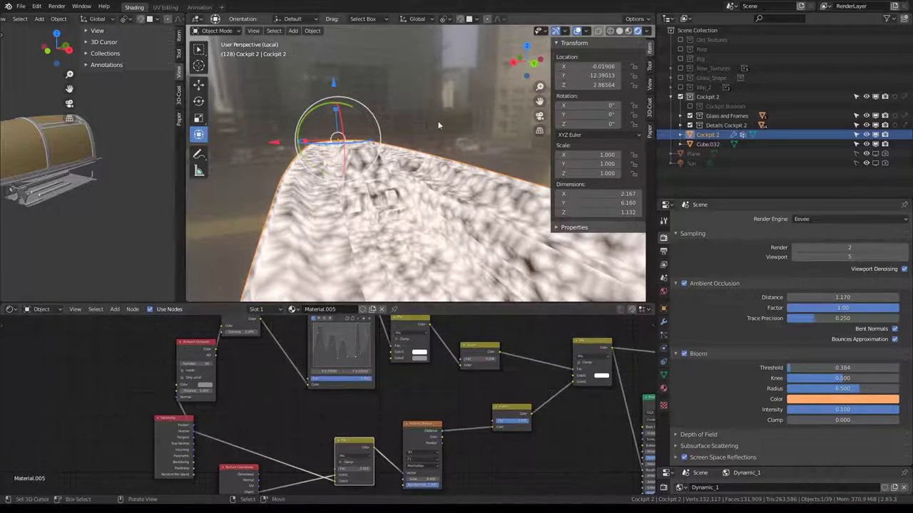
- Connect Texture Coordinate Object directly to the Voronoi Vector input
middle_drag(439, 125, 428, 171)
scroll(328, 428, up, 1)
middle_drag(328, 428, 332, 403)
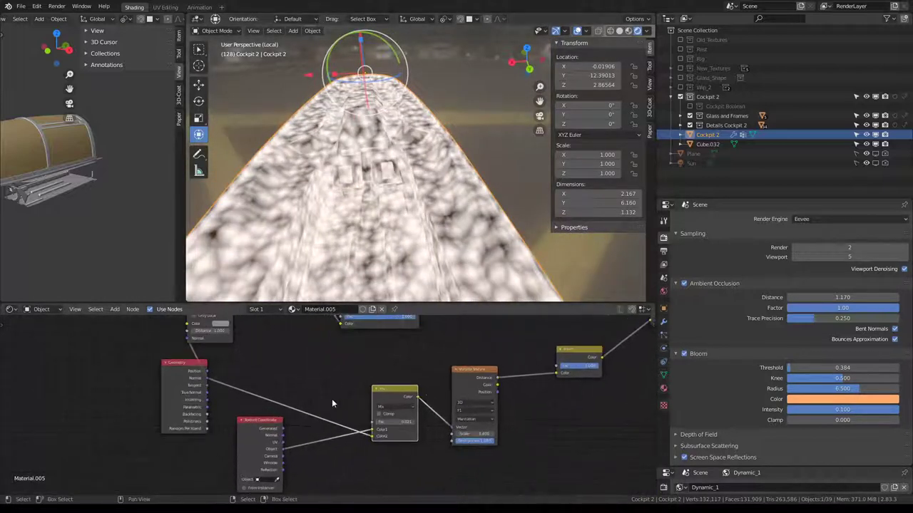
scroll(331, 403, up, 2)
drag(194, 428, 405, 401)
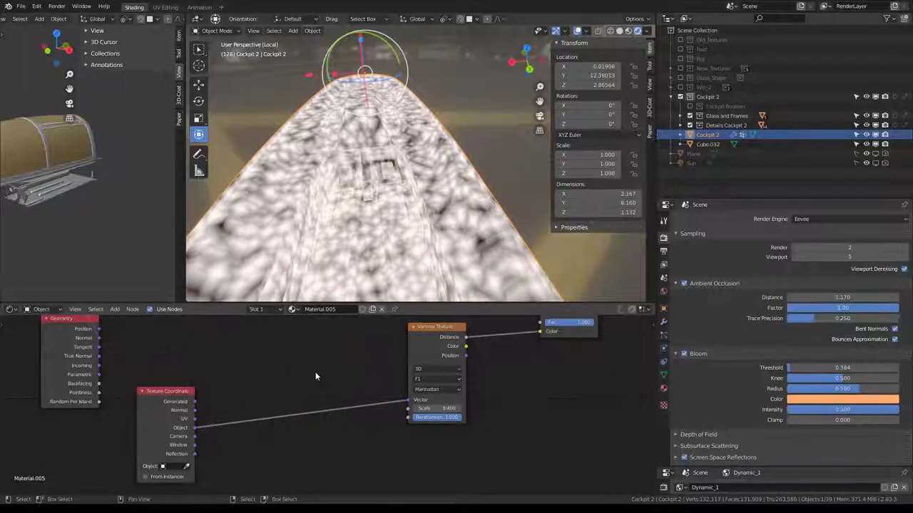
middle_drag(316, 373, 216, 399)
scroll(378, 213, up, 3)
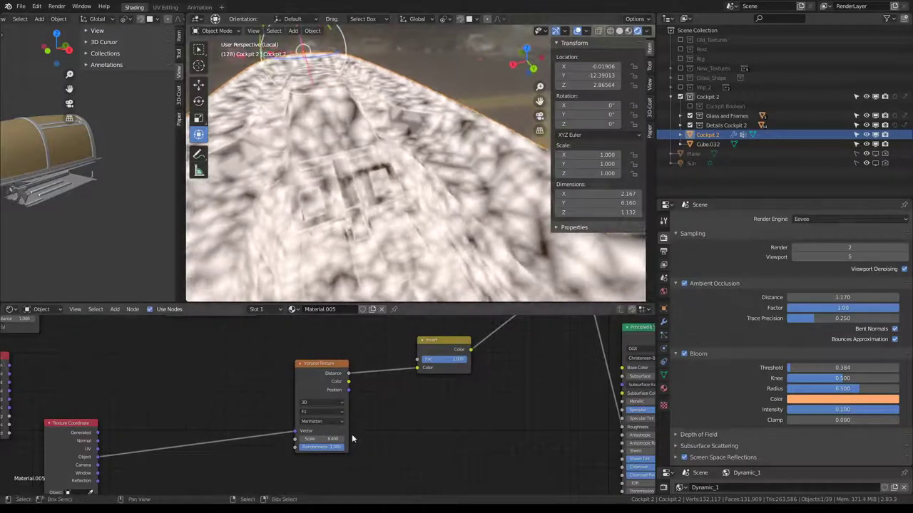
- Try Voronoi Scale values of 1 and then 2
scroll(352, 433, up, 3)
key(Return)
mouse_move(399, 214)
middle_down()
mouse_move(475, 168)
mouse_move(311, 403)
middle_up()
text(2)
key(Return)
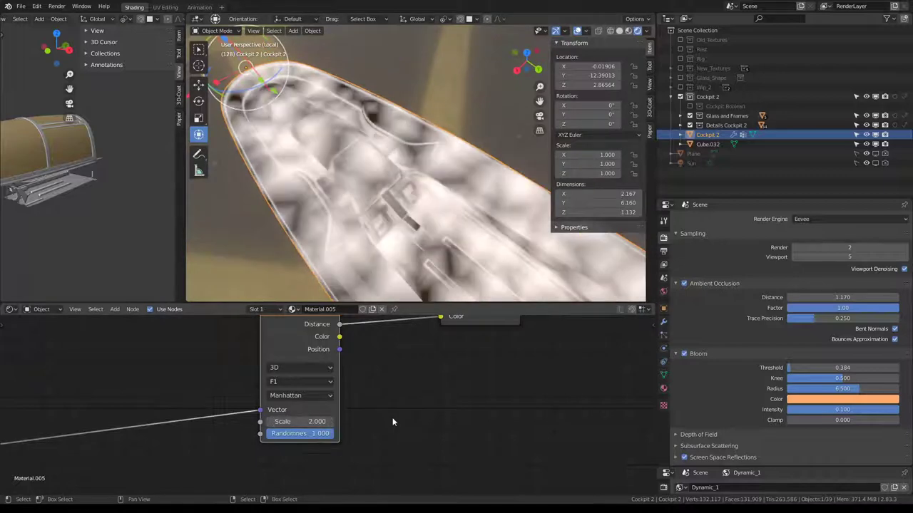
middle_drag(386, 158, 346, 118)
scroll(329, 409, up, 1)
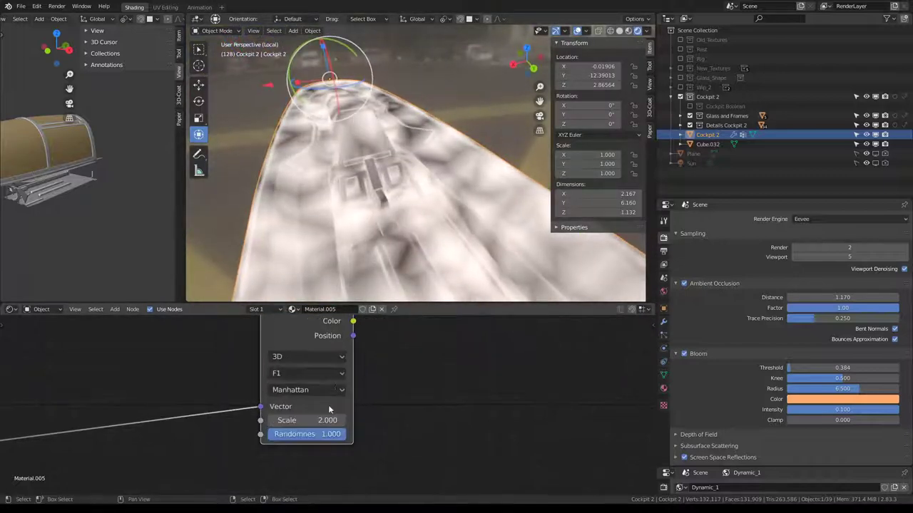
- Switch the Voronoi distance to Chebychev and set its Scale to 4.000
click(323, 388)
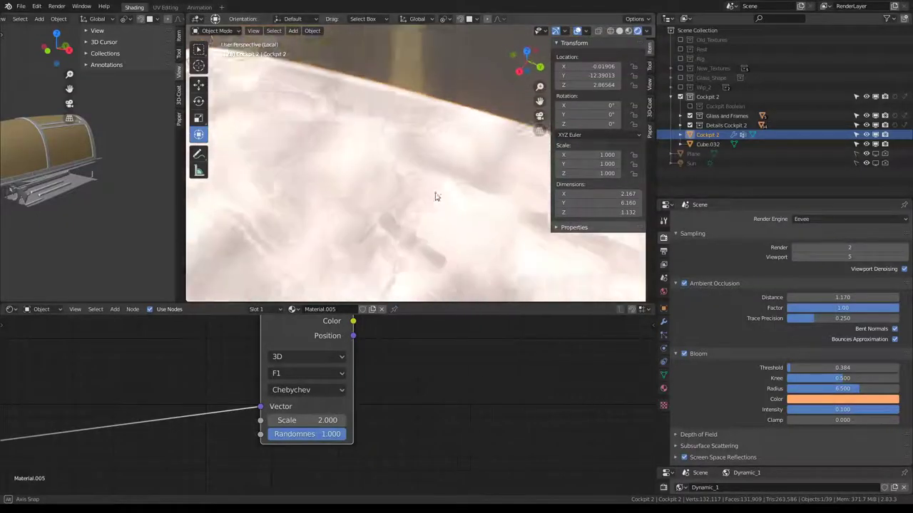
scroll(371, 372, up, 1)
drag(314, 421, 442, 421)
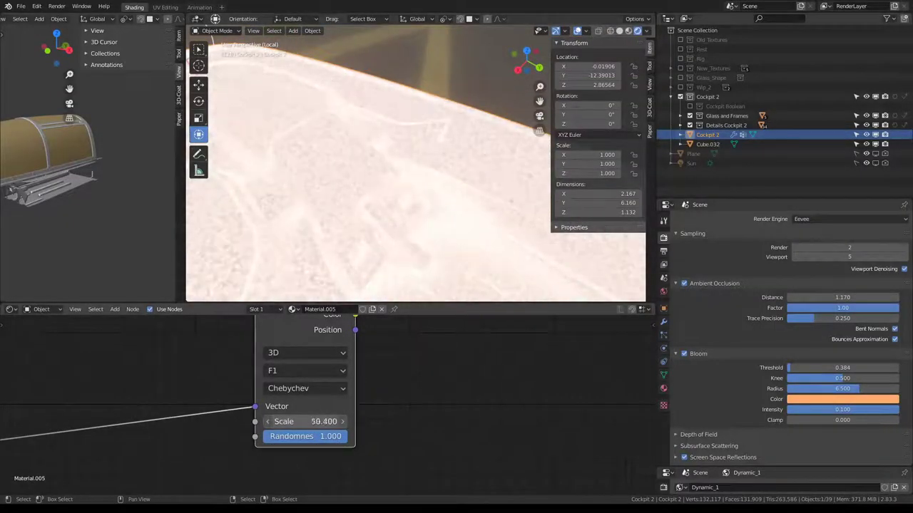
drag(325, 422, 249, 422)
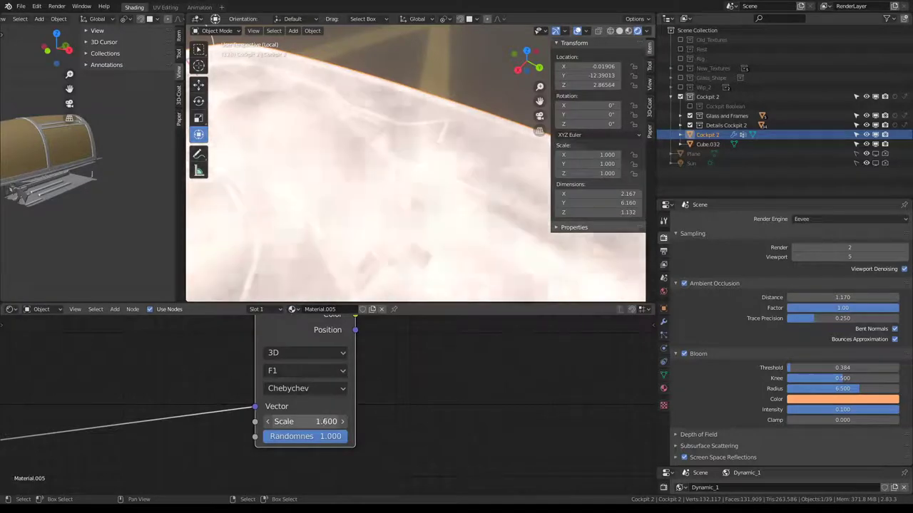
drag(324, 422, 302, 419)
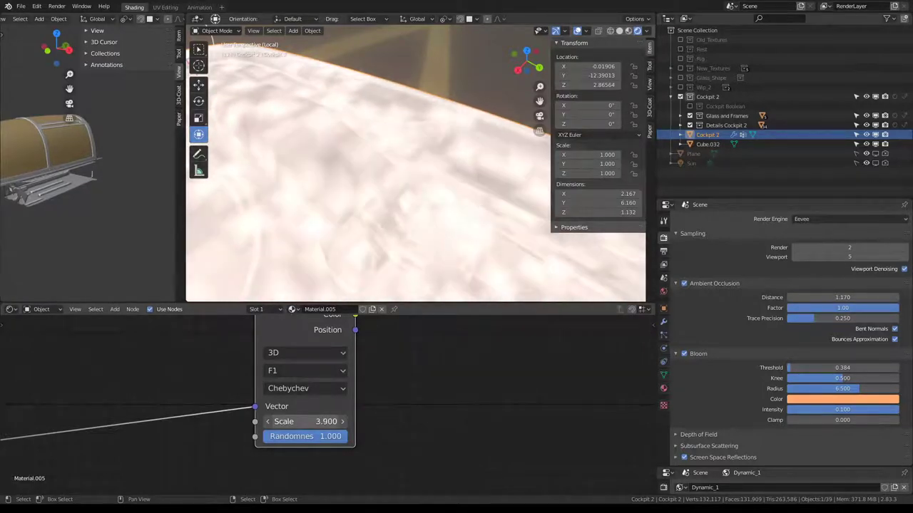
mouse_move(371, 178)
middle_down()
mouse_move(385, 143)
mouse_move(370, 200)
middle_up()
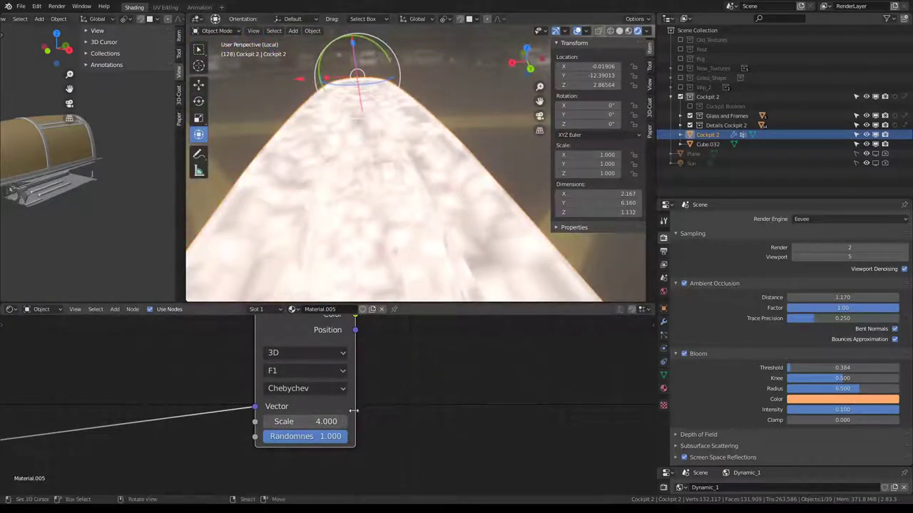
key(Home)
scroll(357, 356, down, 2)
- Link the upper Invert output, then unplug the lower Invert's Fac and Color inputs
middle_drag(358, 356, 348, 412)
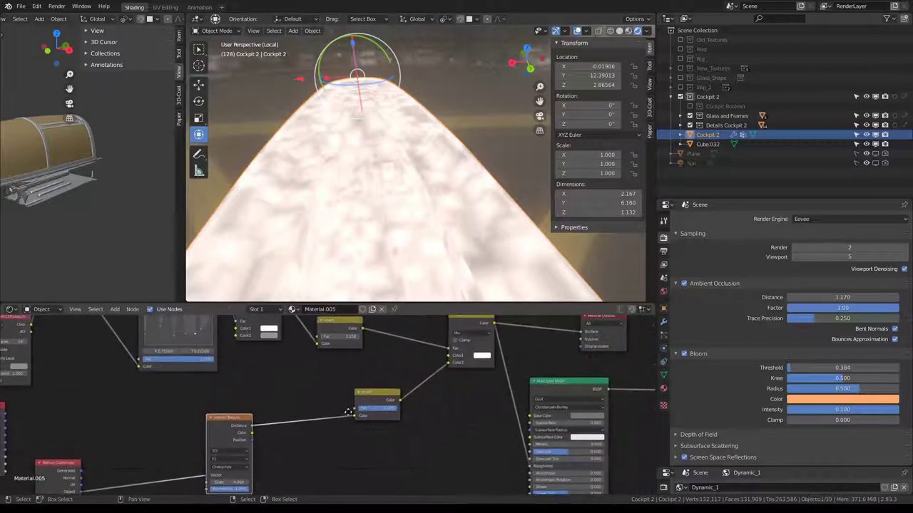
drag(362, 332, 360, 409)
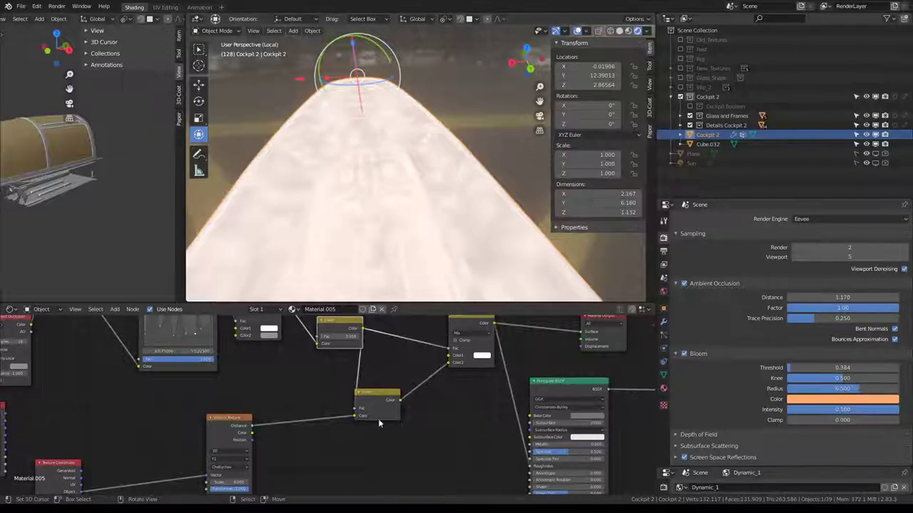
middle_drag(383, 173, 423, 171)
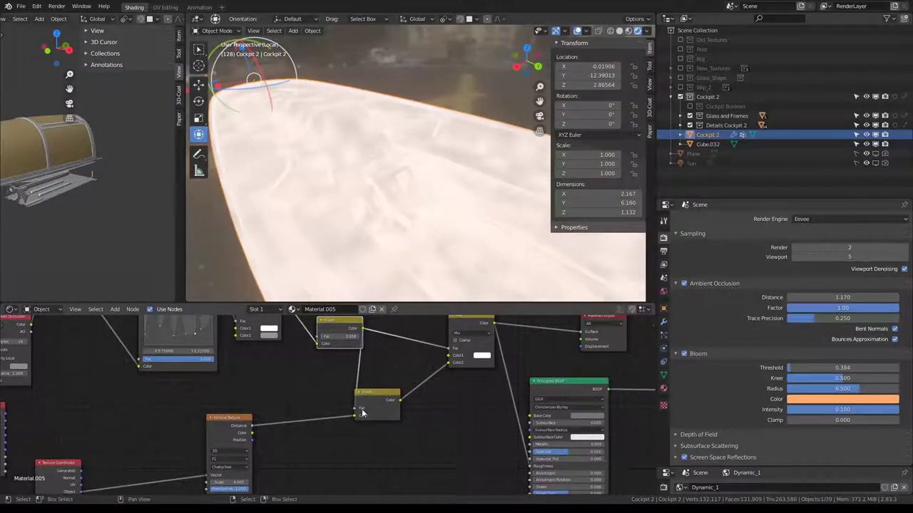
drag(360, 410, 401, 193)
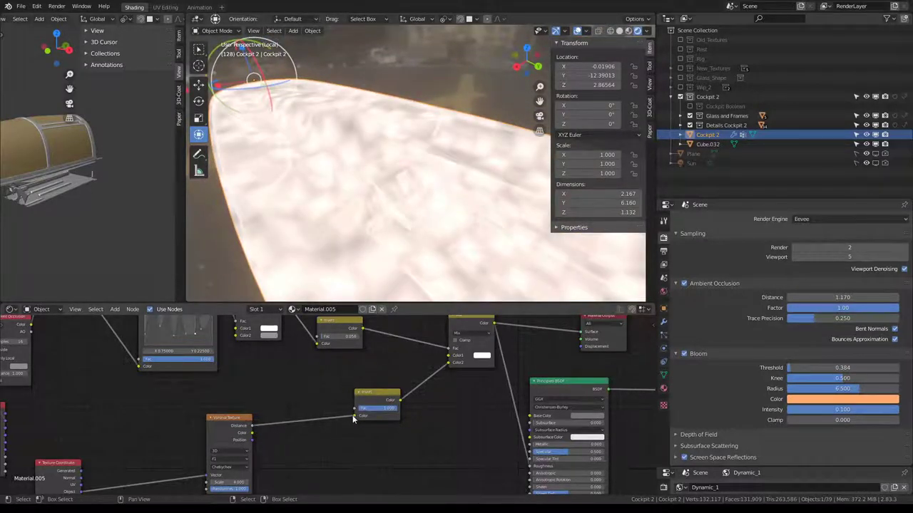
mouse_move(353, 417)
mouse_down()
mouse_move(340, 422)
mouse_move(355, 408)
mouse_up()
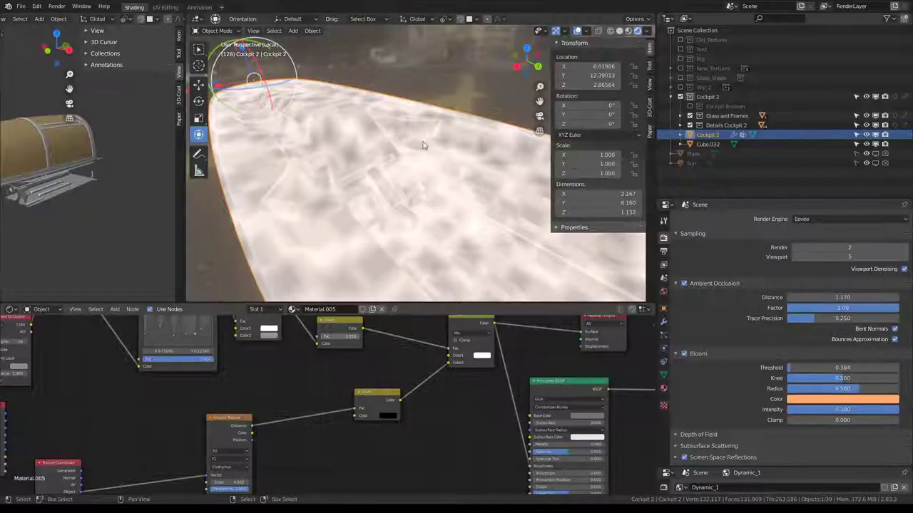
- Keep the lower Invert's Color swatch at black and reframe the node tree
click(387, 420)
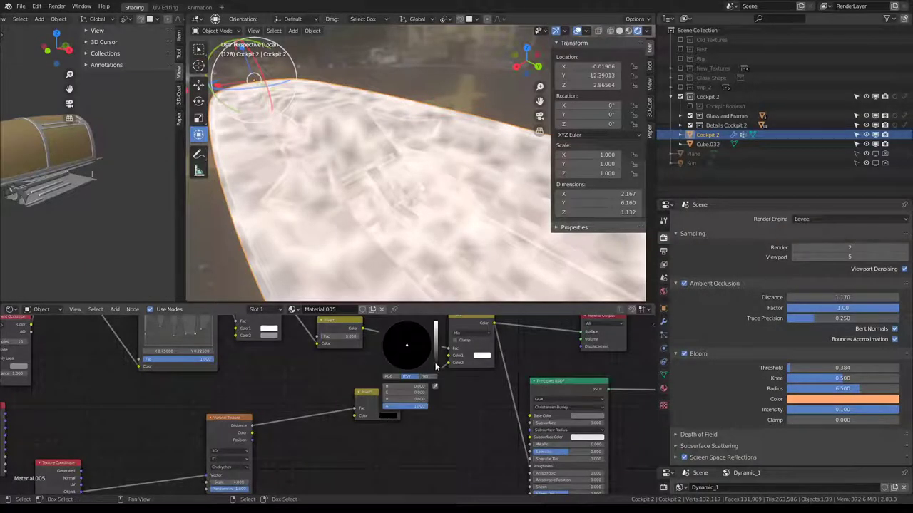
mouse_move(437, 366)
mouse_down()
mouse_move(436, 327)
mouse_move(436, 368)
mouse_up()
scroll(343, 363, down, 2)
middle_drag(342, 363, 270, 378)
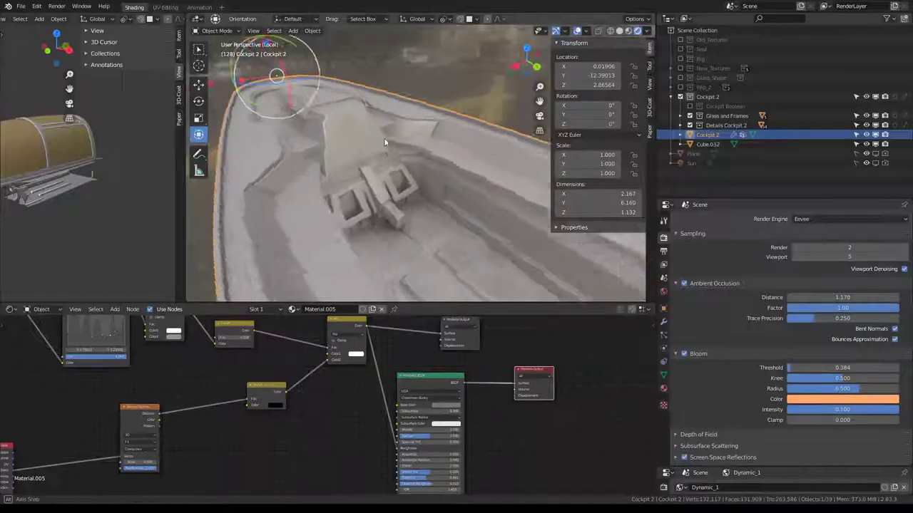
mouse_move(421, 136)
middle_down()
mouse_move(329, 126)
mouse_move(391, 138)
mouse_move(206, 181)
mouse_move(451, 172)
middle_up()
middle_drag(446, 397, 500, 335)
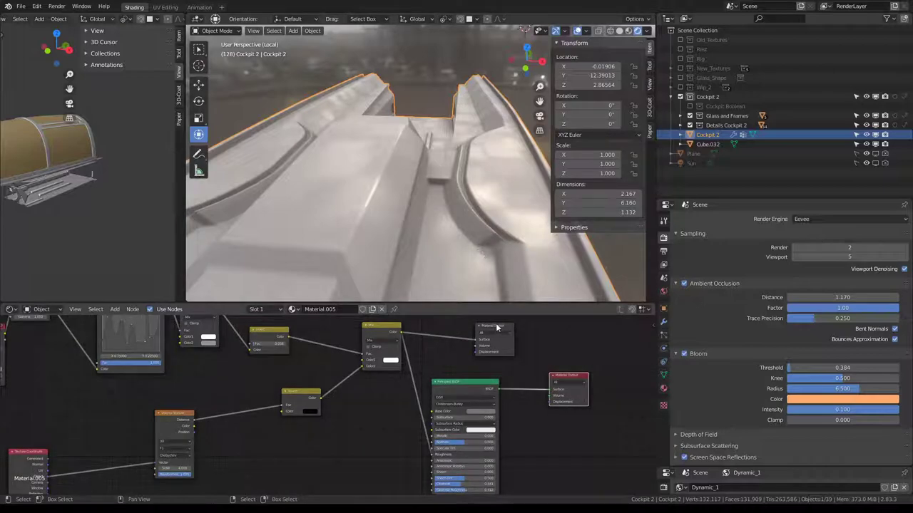
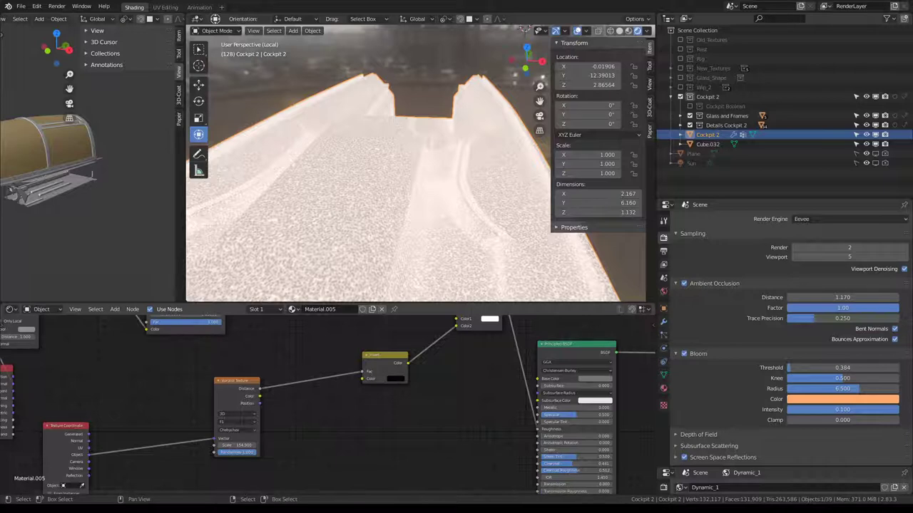
- Pan the node graph and orbit the viewport so the nodes and cockpit preview are visible
scroll(265, 414, down, 2)
scroll(299, 393, left, 3)
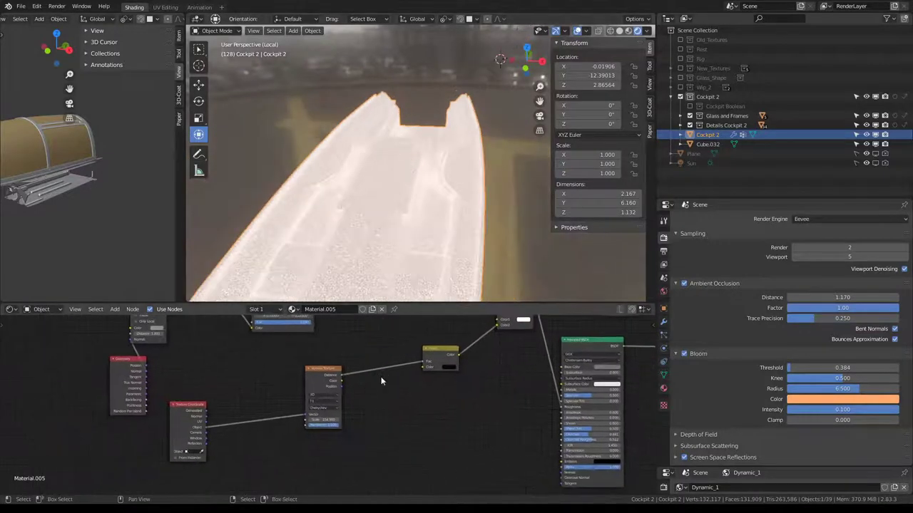
middle_drag(469, 365, 345, 406)
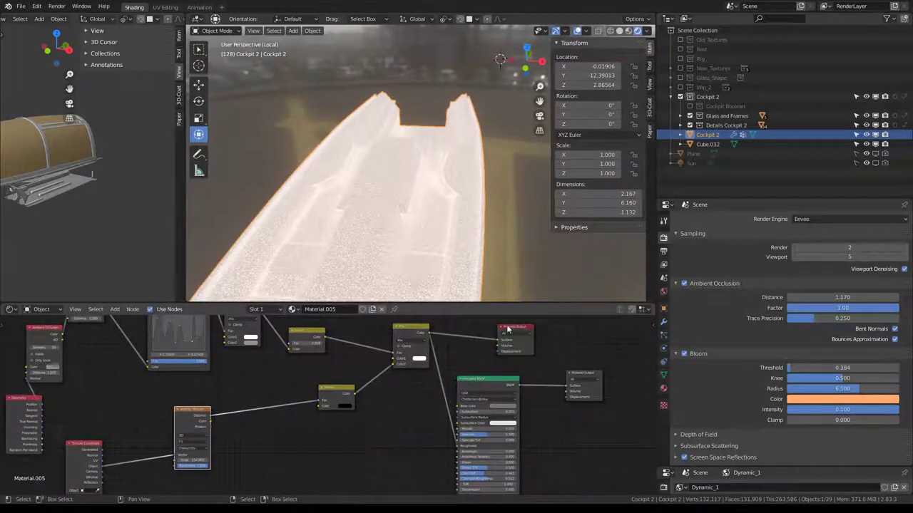
mouse_move(522, 326)
mouse_down()
mouse_move(528, 335)
mouse_move(355, 362)
mouse_up()
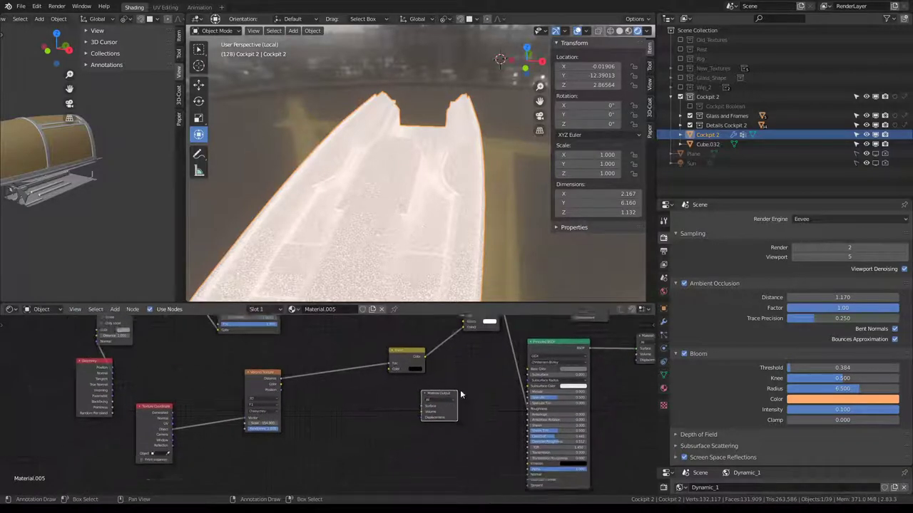
right_click(355, 361)
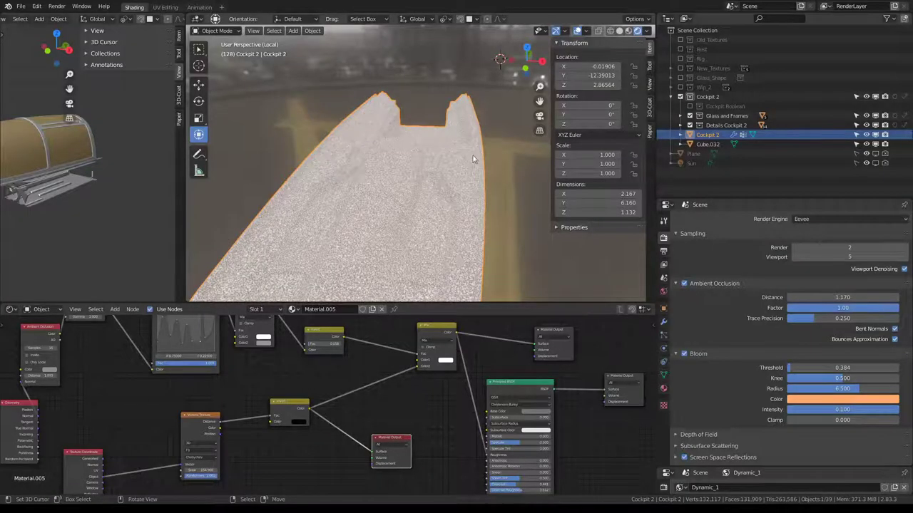
mouse_move(469, 153)
middle_down()
mouse_move(319, 146)
mouse_move(371, 143)
middle_up()
middle_drag(299, 421, 326, 400)
scroll(326, 400, up, 2)
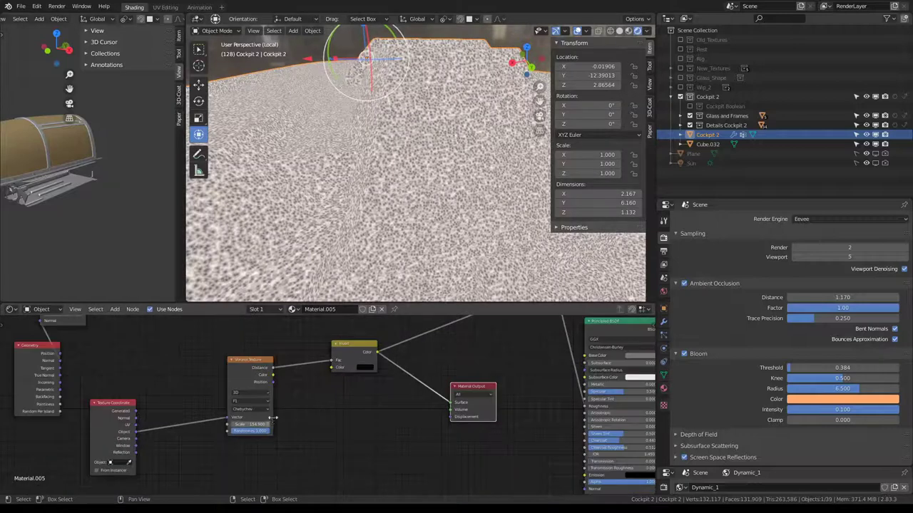
scroll(273, 418, up, 2)
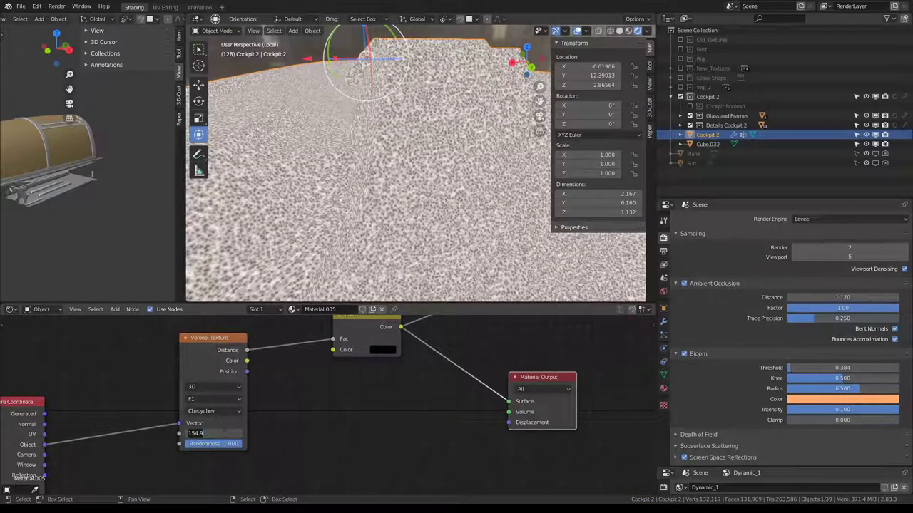
text(2)
- Set the Voronoi Texture Scale to 2 for large, smooth cells on the cockpit
key(Return)
scroll(383, 368, down, 2)
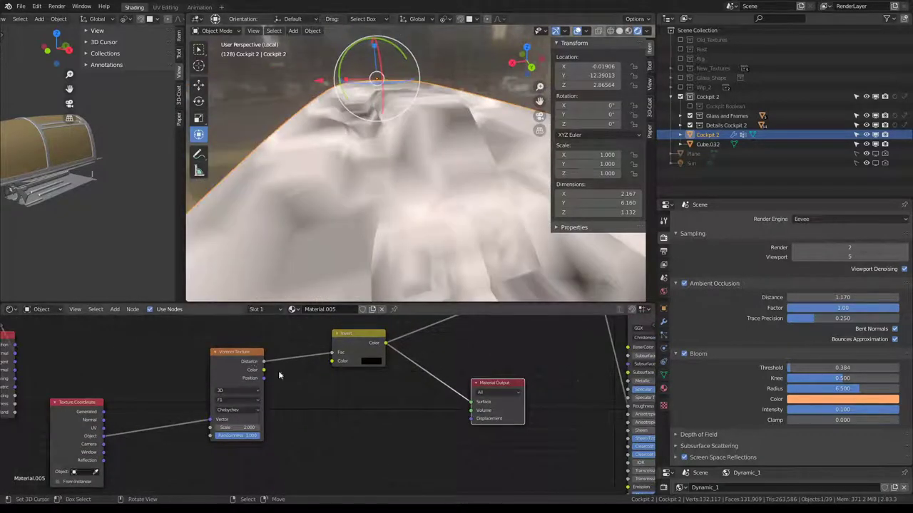
middle_drag(278, 371, 271, 398)
scroll(345, 380, up, 3)
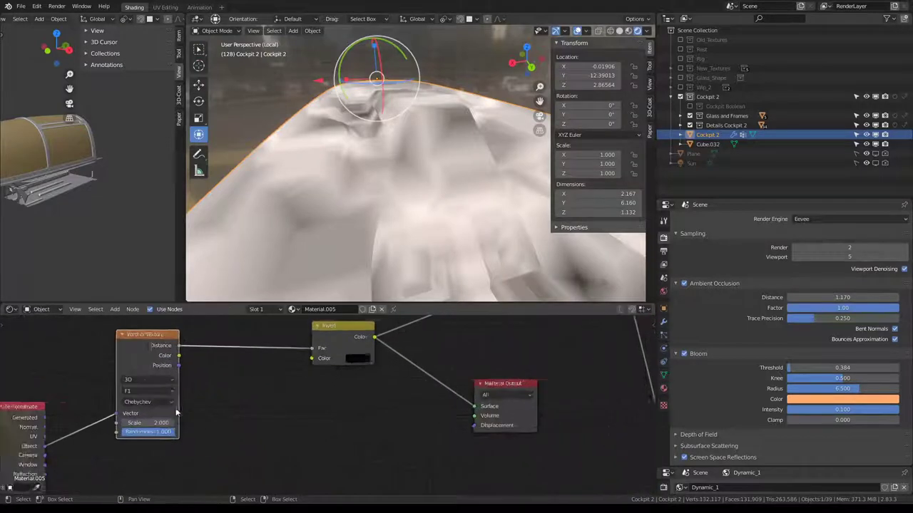
scroll(345, 384, down, 2)
key(shift+a)
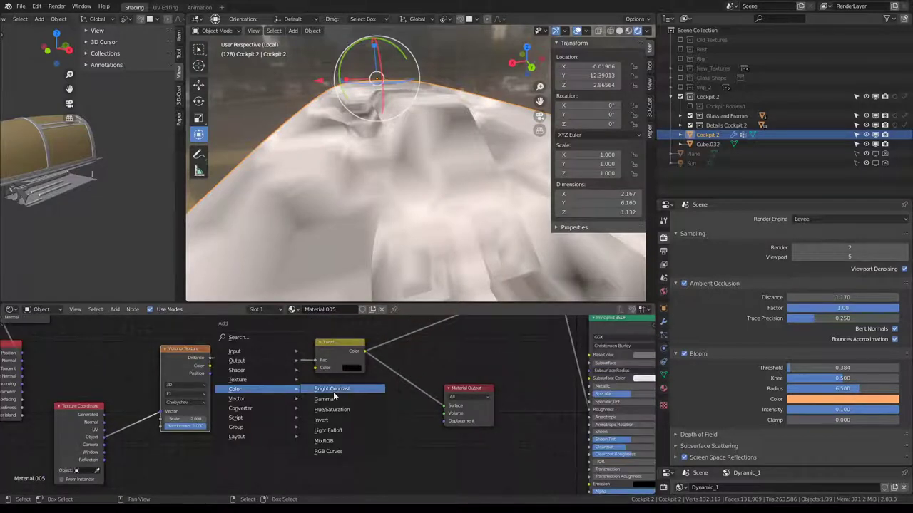
- Insert a Bright/Contrast node on the link between the Voronoi and Invert nodes
click(335, 389)
click(242, 360)
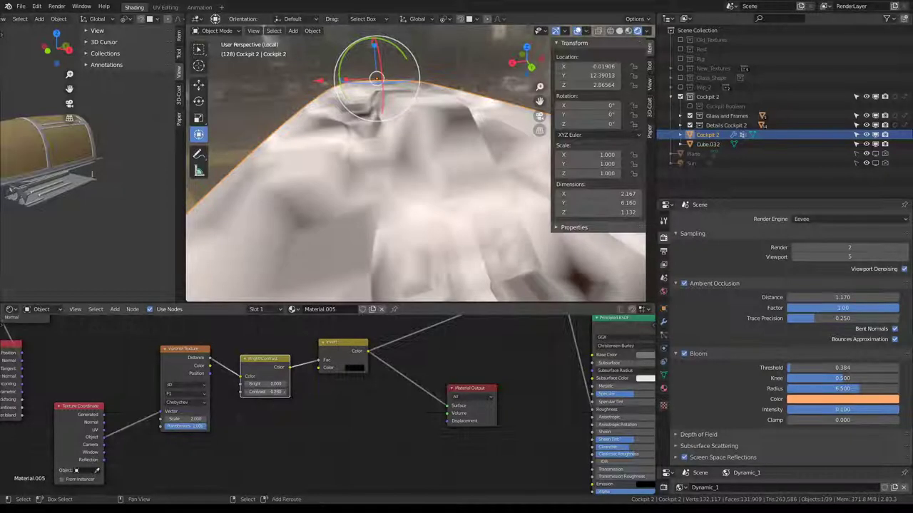
mouse_move(265, 391)
mouse_down()
mouse_move(242, 391)
mouse_move(285, 391)
mouse_up()
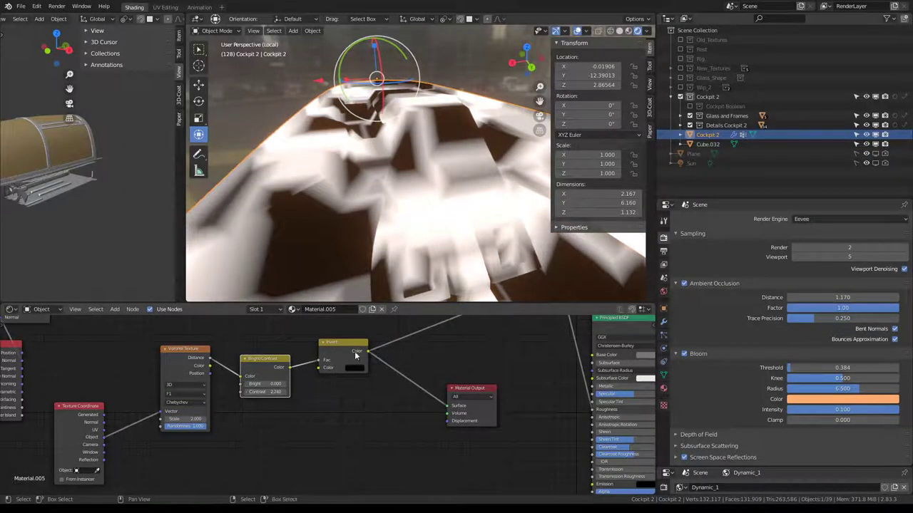
drag(265, 358, 257, 349)
mouse_move(325, 252)
middle_down()
mouse_move(368, 157)
mouse_move(335, 235)
middle_up()
scroll(246, 452, up, 2)
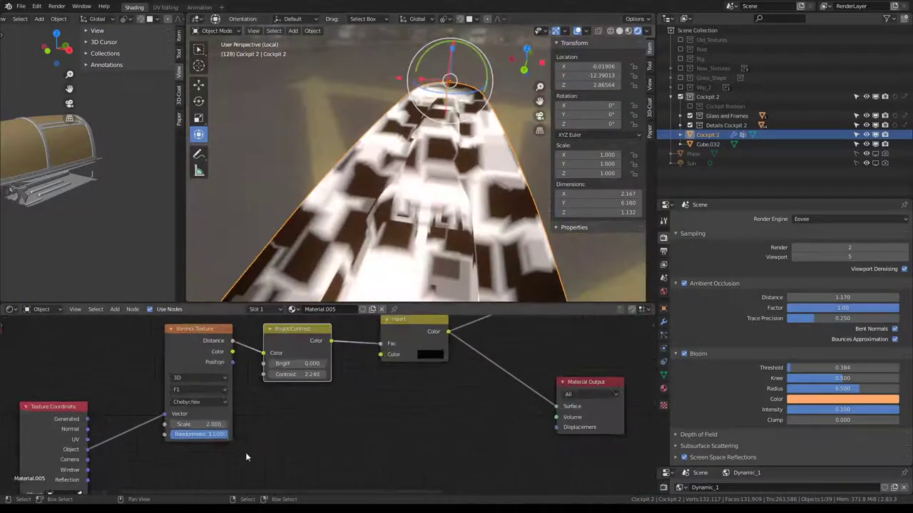
- Switch the Voronoi metric to Minkowski, with Exponent 0.430, Scale 4.050 and Contrast 8.190
click(199, 402)
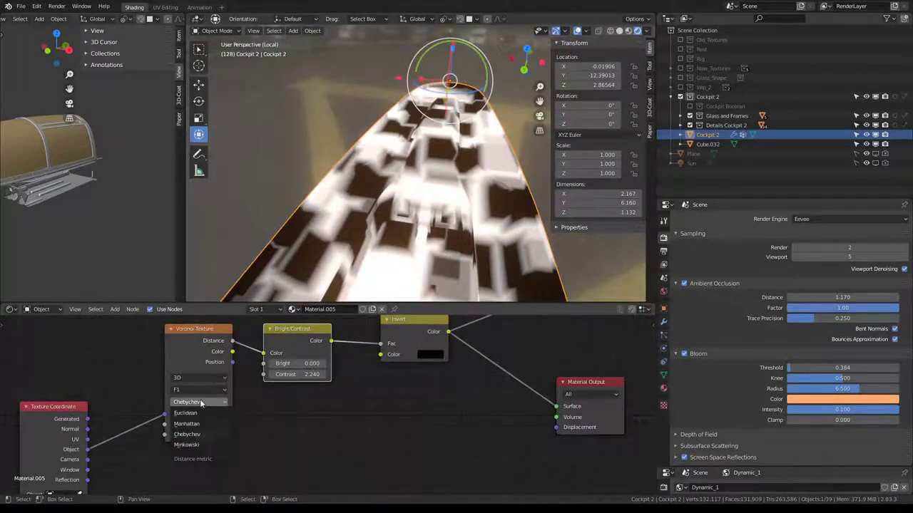
click(199, 446)
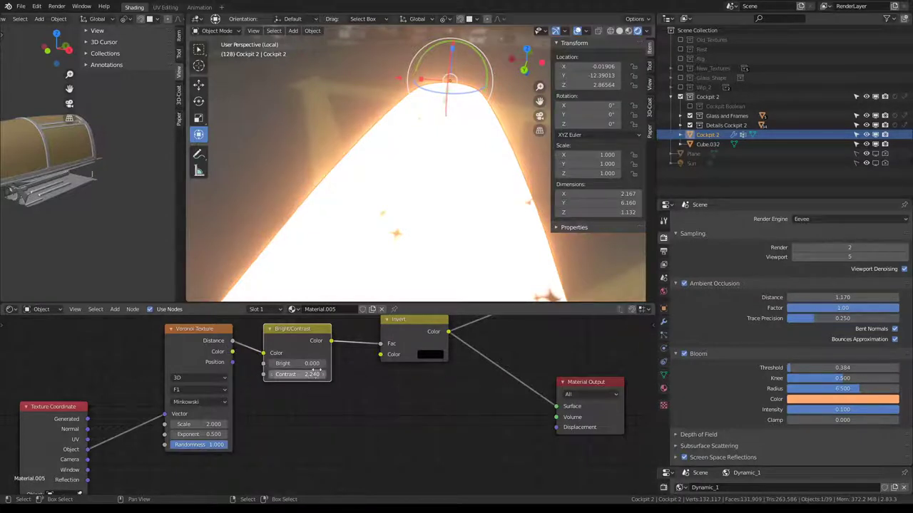
mouse_move(299, 375)
mouse_down()
mouse_move(271, 375)
mouse_move(302, 375)
mouse_up()
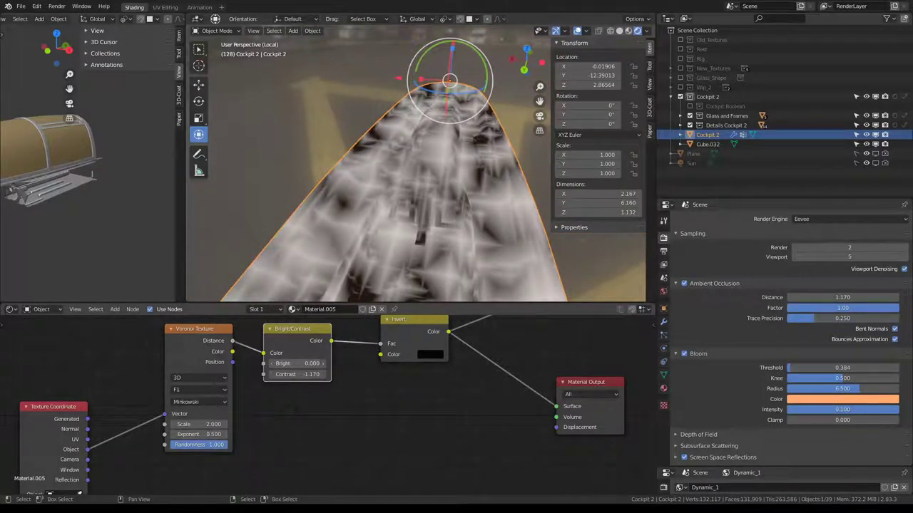
mouse_move(206, 435)
mouse_down()
mouse_move(243, 434)
mouse_move(179, 435)
mouse_move(213, 434)
mouse_up()
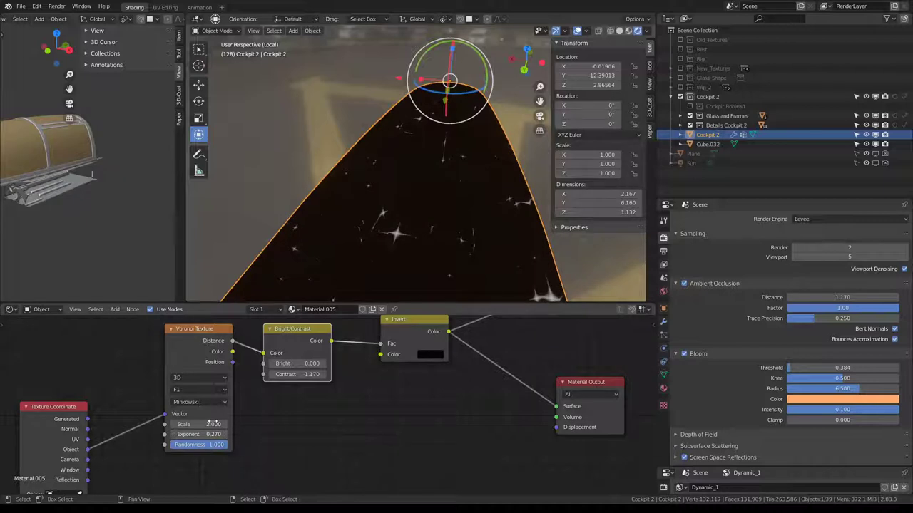
mouse_move(211, 425)
mouse_down()
mouse_move(185, 425)
mouse_move(228, 425)
mouse_up()
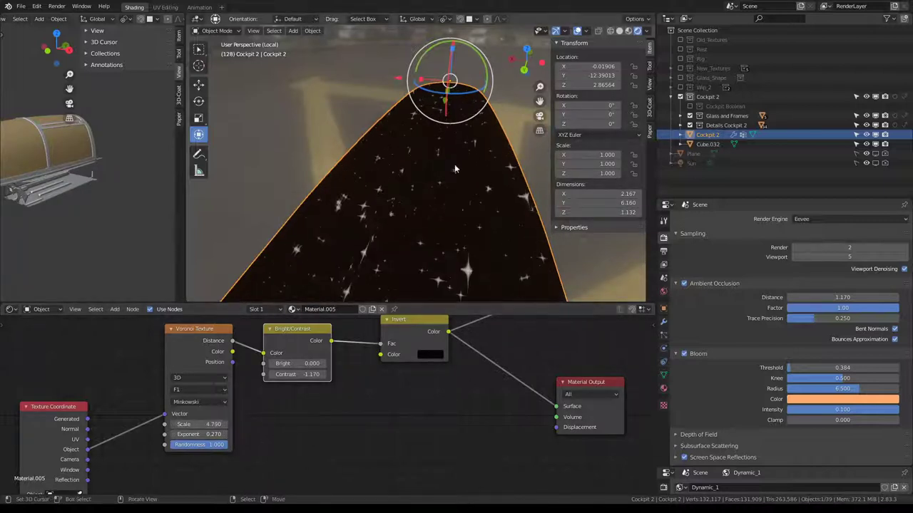
mouse_move(454, 165)
middle_down()
mouse_move(418, 144)
mouse_move(410, 102)
mouse_move(427, 155)
mouse_move(488, 261)
mouse_move(457, 204)
mouse_move(414, 214)
middle_up()
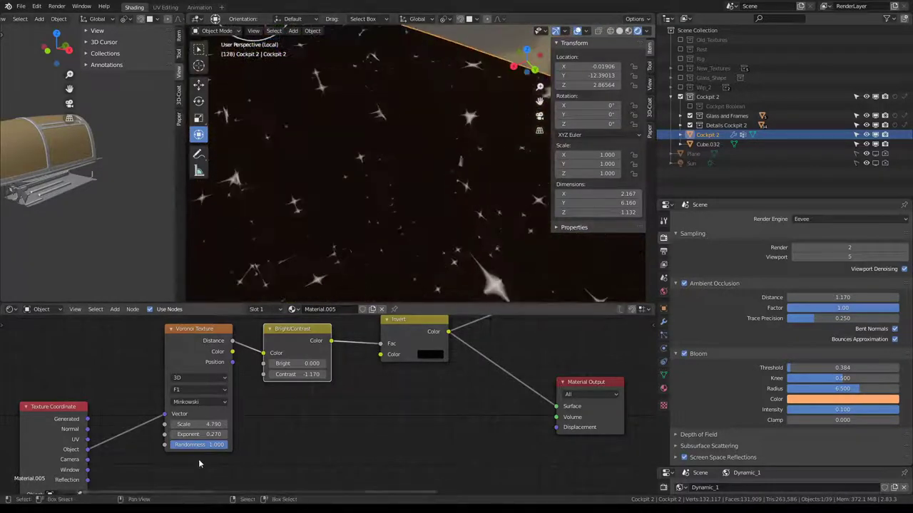
mouse_move(212, 445)
mouse_down()
mouse_move(171, 445)
mouse_move(214, 445)
mouse_move(182, 425)
mouse_move(217, 434)
mouse_move(191, 435)
mouse_up()
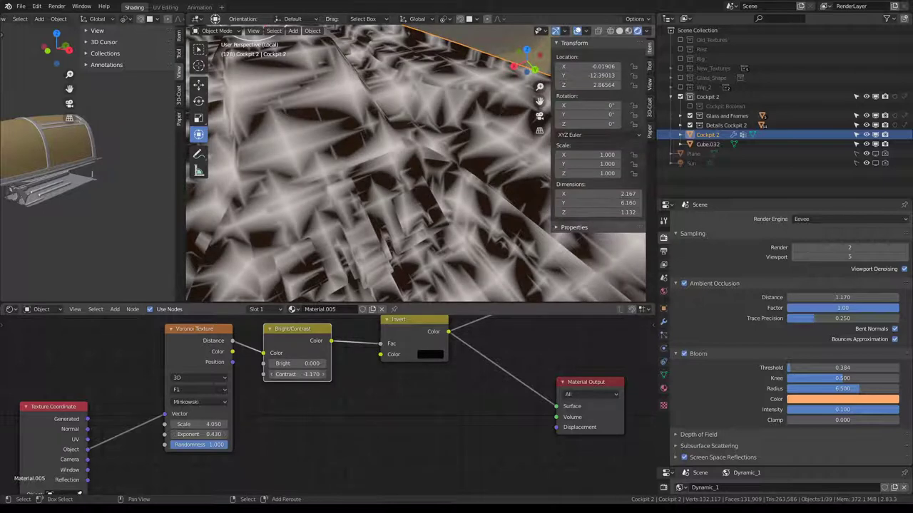
mouse_move(288, 374)
mouse_down()
mouse_move(305, 377)
mouse_move(317, 364)
mouse_move(281, 375)
mouse_move(314, 374)
mouse_up()
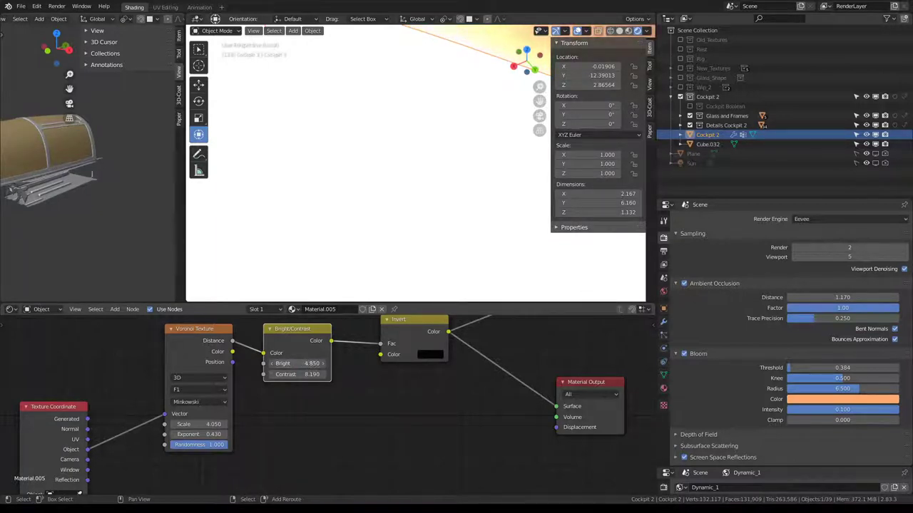
- Set the Invert color to white and reset Bright to 1
click(440, 355)
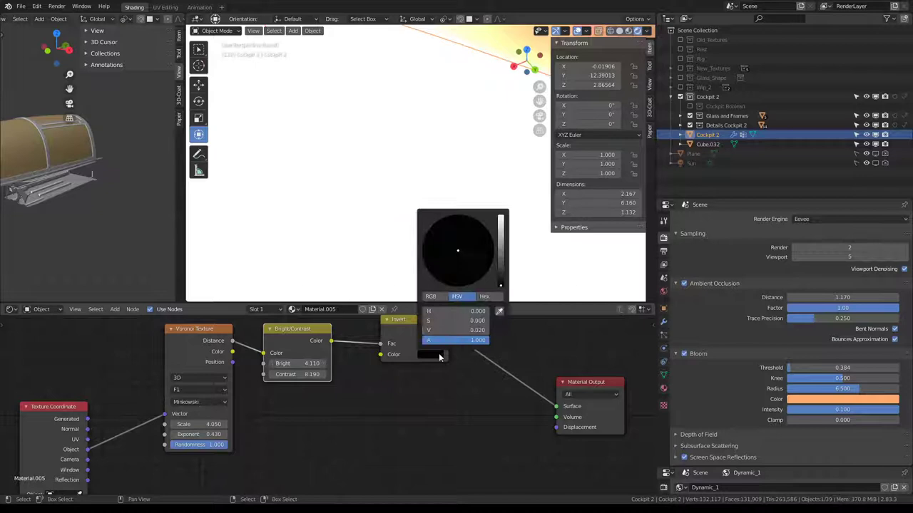
click(501, 217)
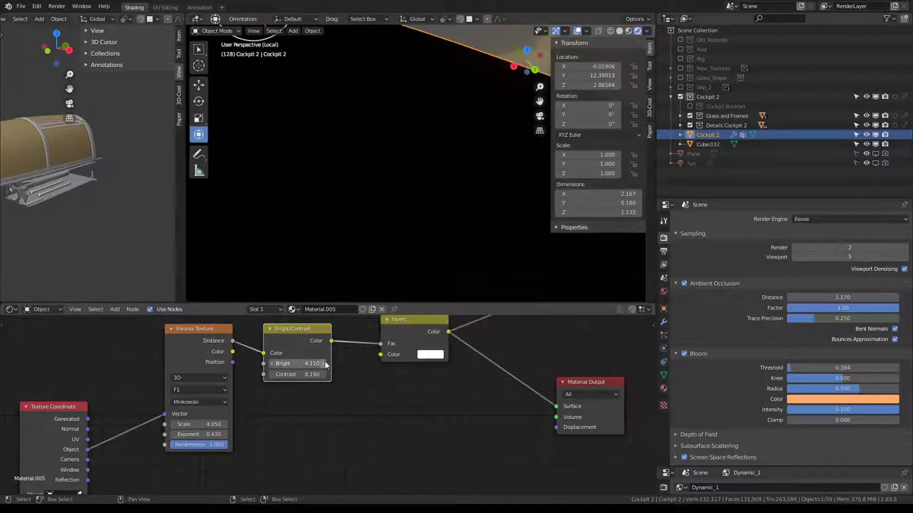
text(1)
key(Return)
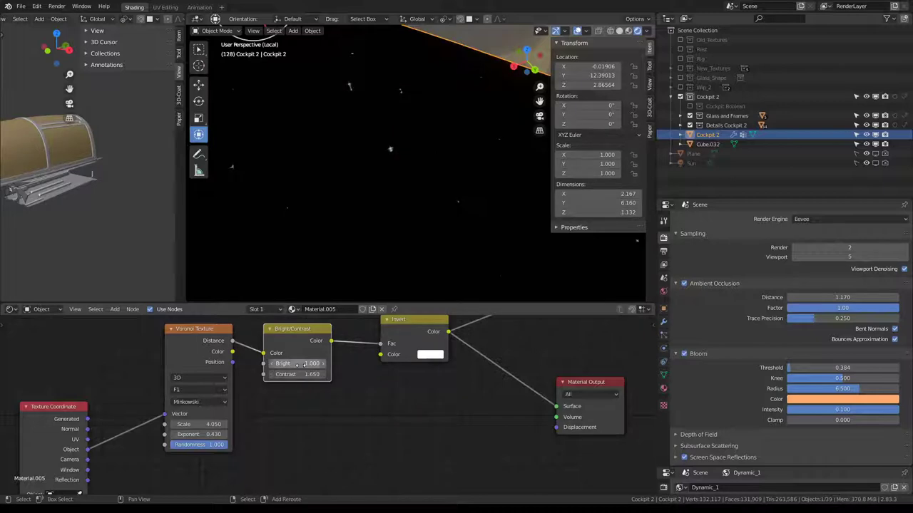
drag(312, 363, 271, 363)
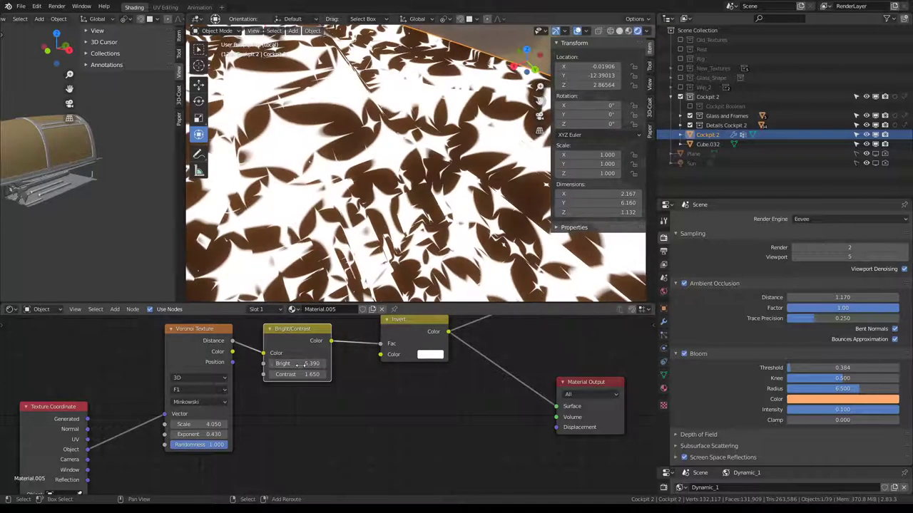
click(312, 363)
text(1)
key(Return)
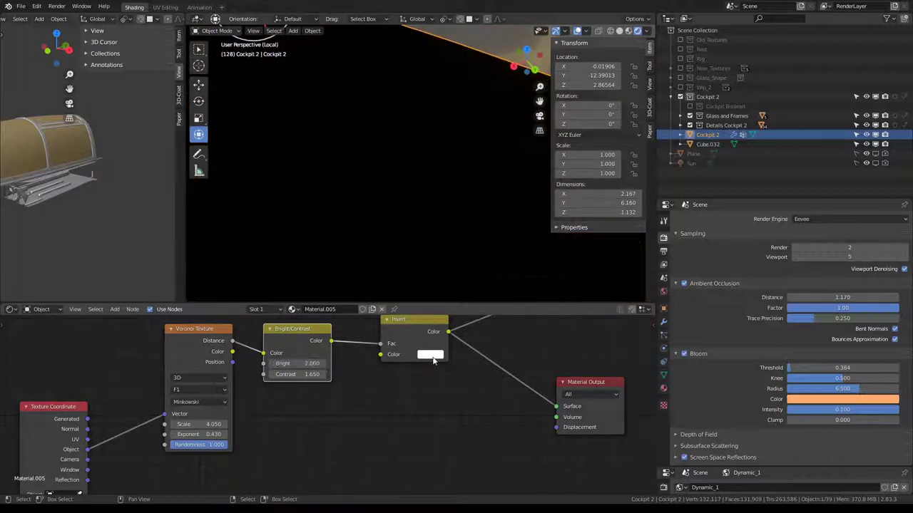
- Return the Invert color to black, set Contrast to 1.000, and slightly lower the Voronoi Exponent
click(430, 354)
drag(501, 214, 501, 285)
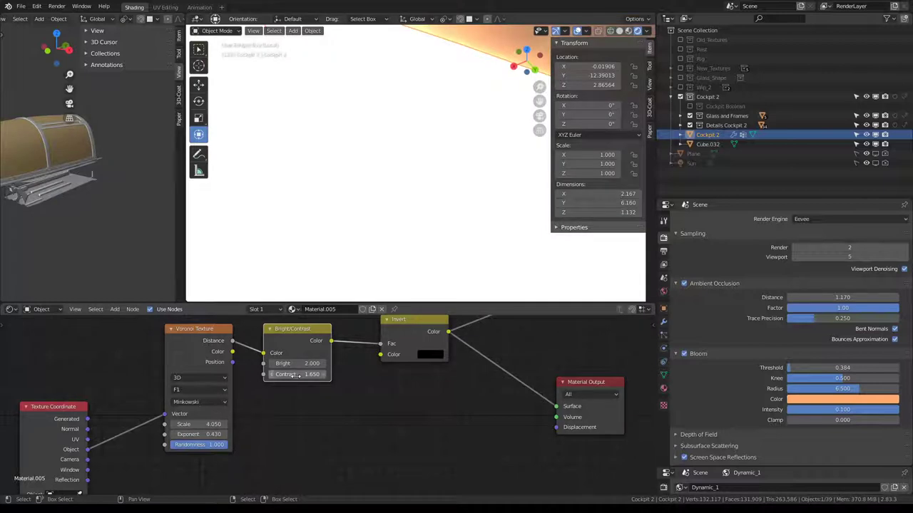
click(297, 374)
text(1)
key(Return)
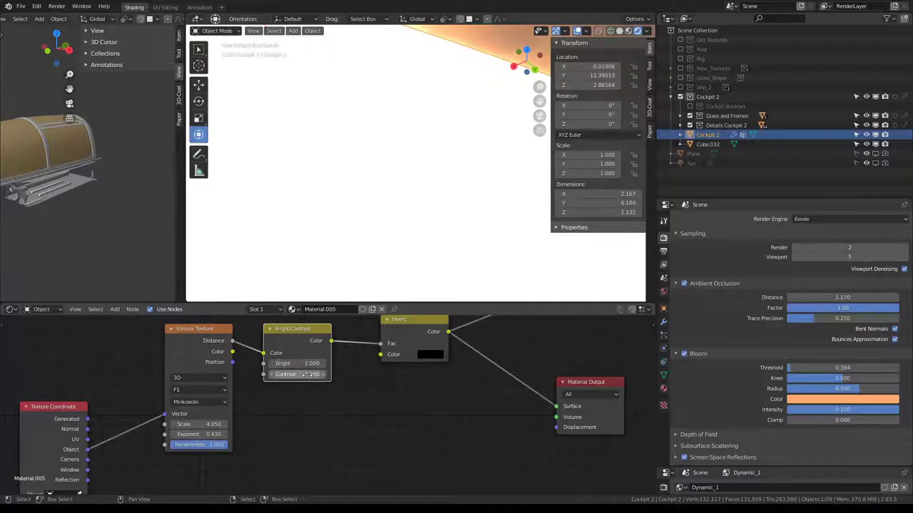
drag(308, 374, 287, 393)
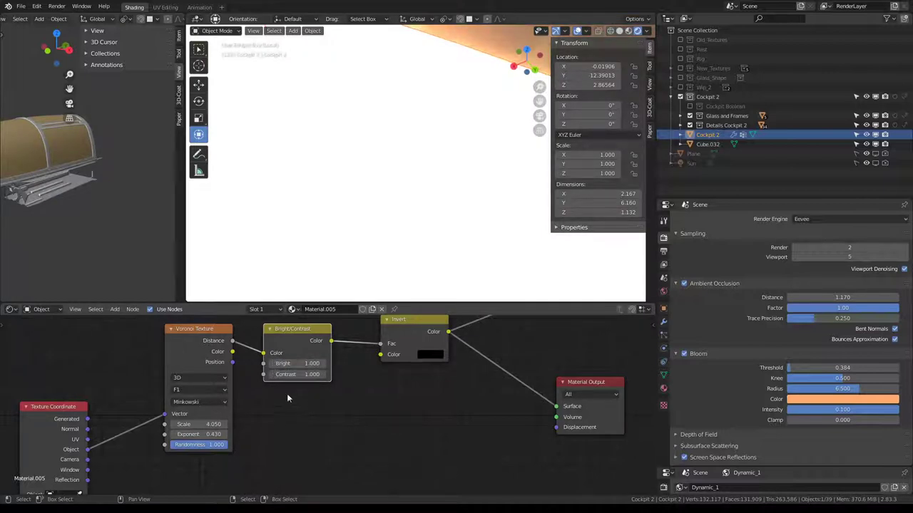
mouse_move(223, 437)
mouse_down()
mouse_move(211, 436)
mouse_move(242, 434)
mouse_up()
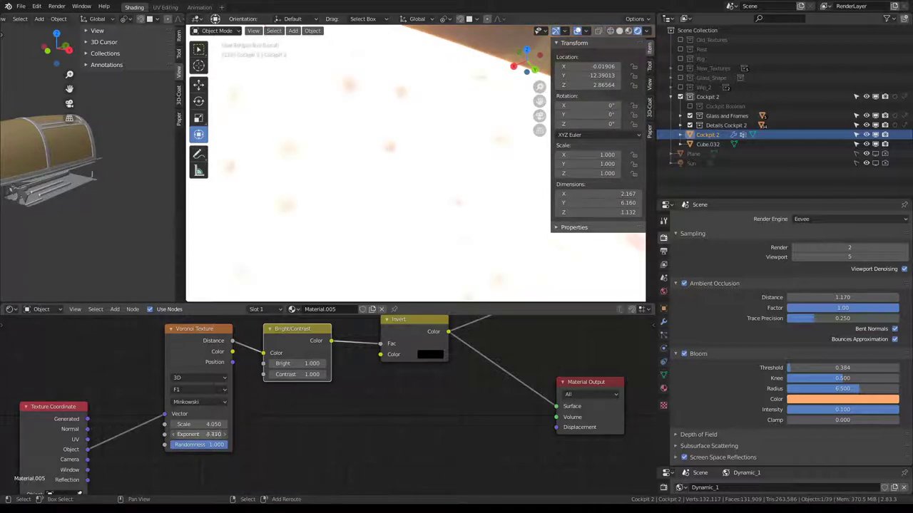
scroll(441, 364, down, 2)
scroll(351, 421, down, 1)
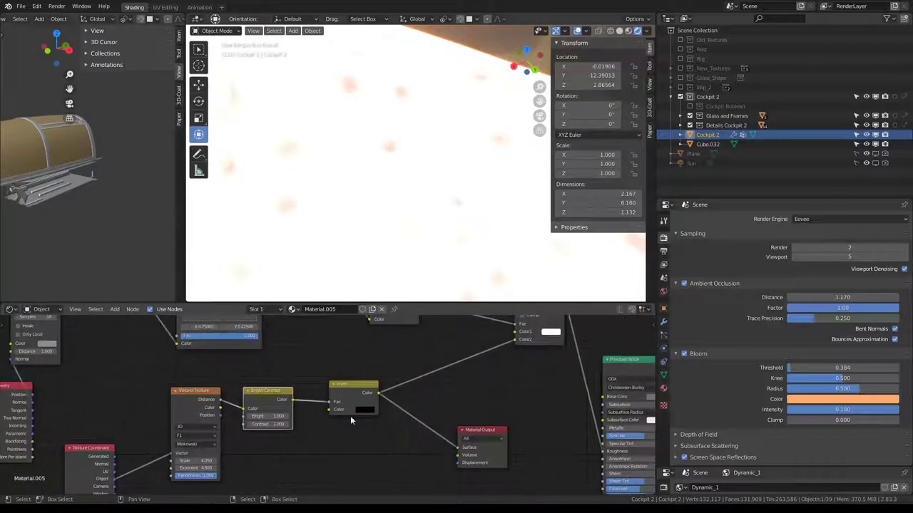
- Set the Bright/Contrast contrast to 0 and reset the Voronoi exponent to 1.000
click(260, 424)
text(0)
key(Return)
scroll(295, 452, up, 1)
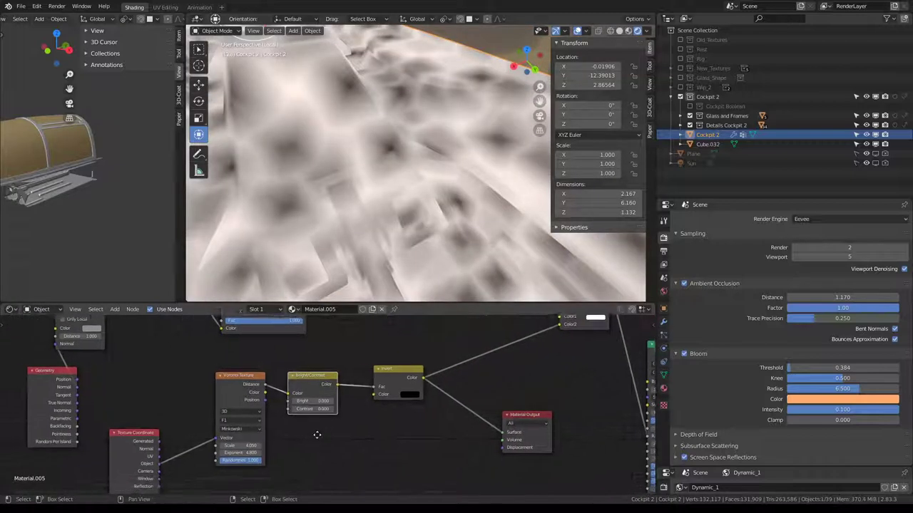
scroll(316, 434, up, 1)
scroll(257, 442, up, 1)
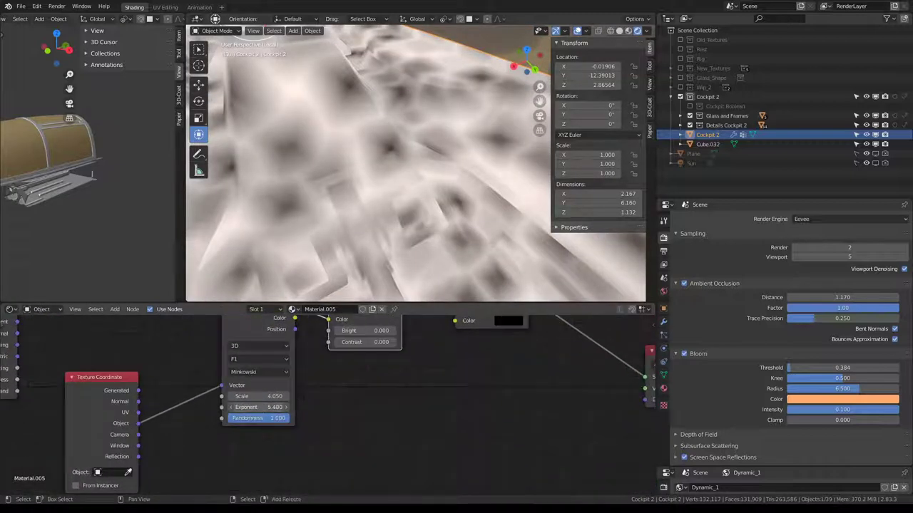
key(BackSpace)
text(2.7)
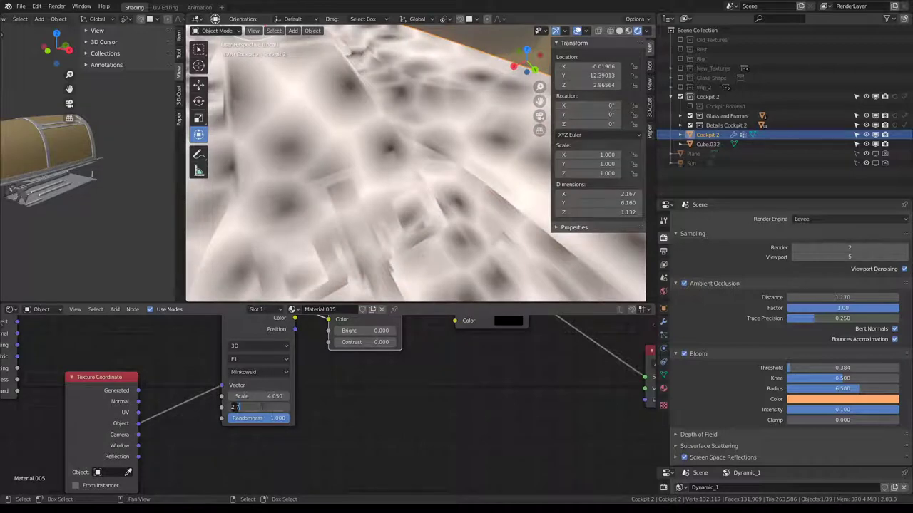
key(Return)
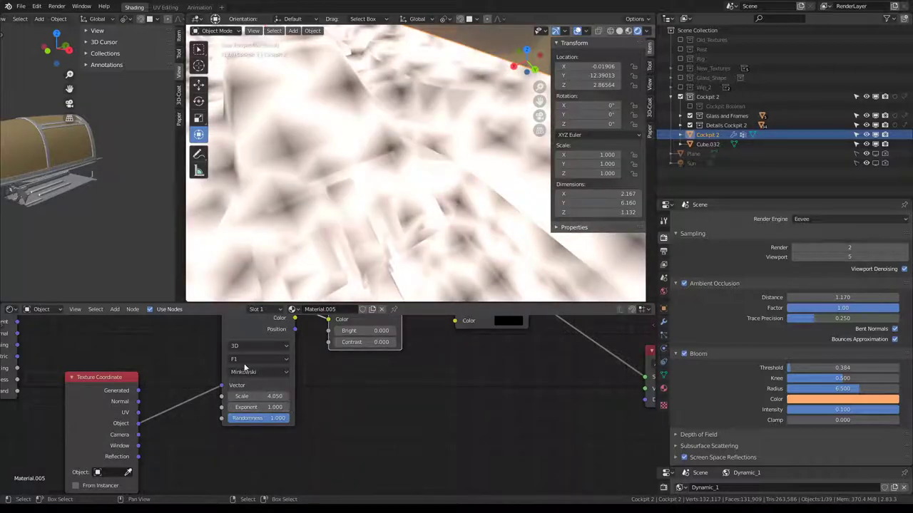
- Switch the Voronoi feature to F2 with exponent 2.920
click(249, 360)
click(243, 389)
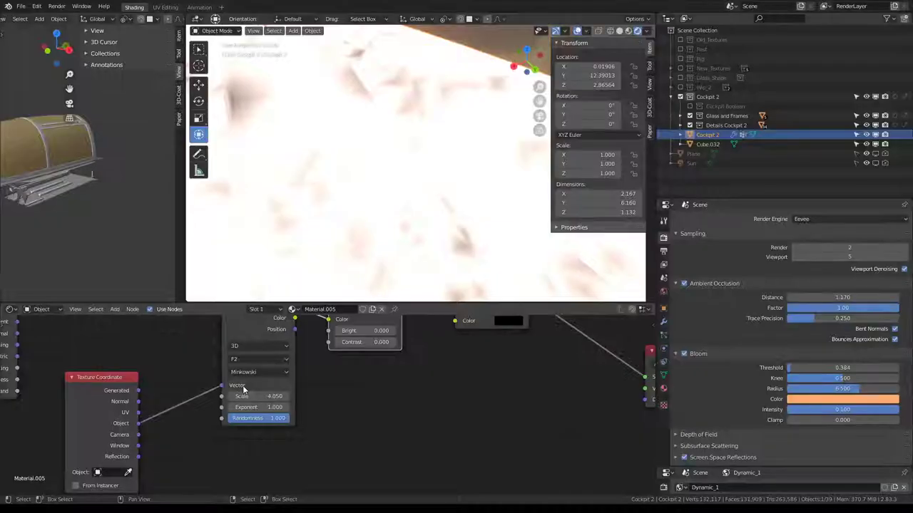
mouse_move(275, 407)
mouse_down()
mouse_move(321, 407)
mouse_move(300, 408)
mouse_up()
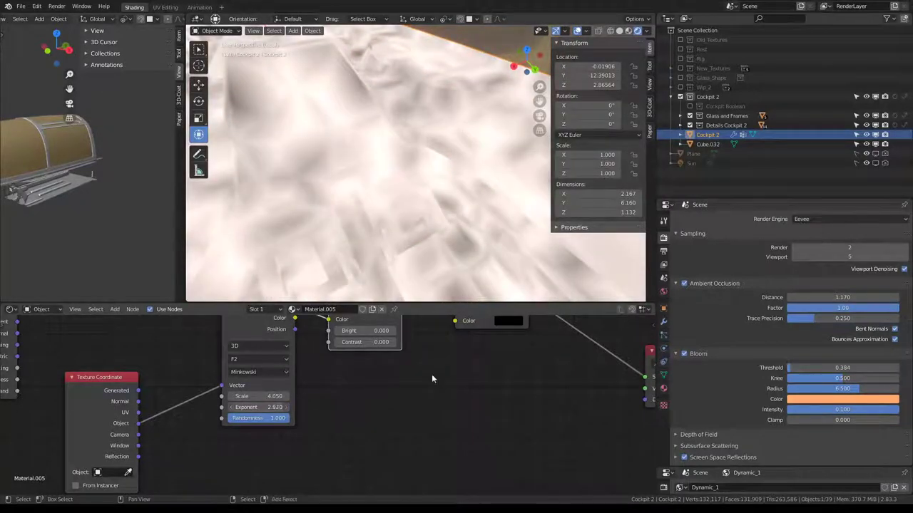
scroll(432, 374, down, 2)
- Delete the Invert node from the graph
drag(401, 374, 405, 362)
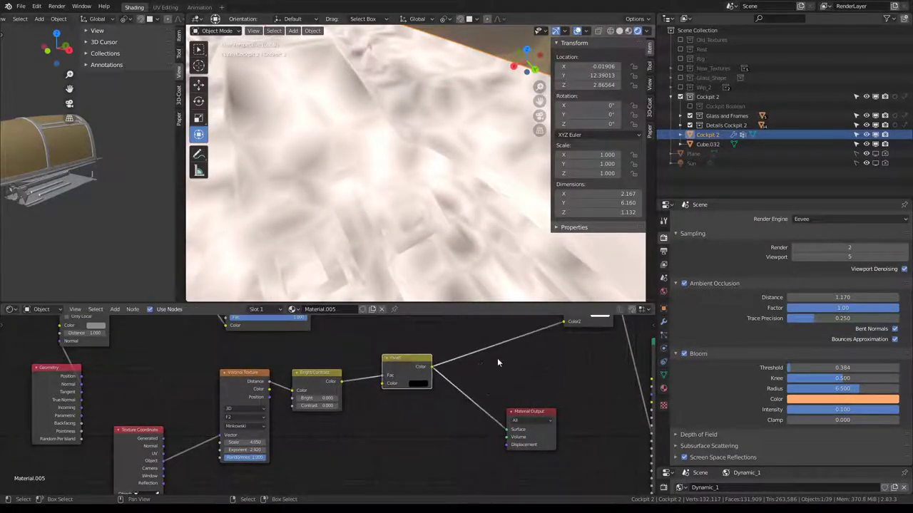
key(KP_Decimal)
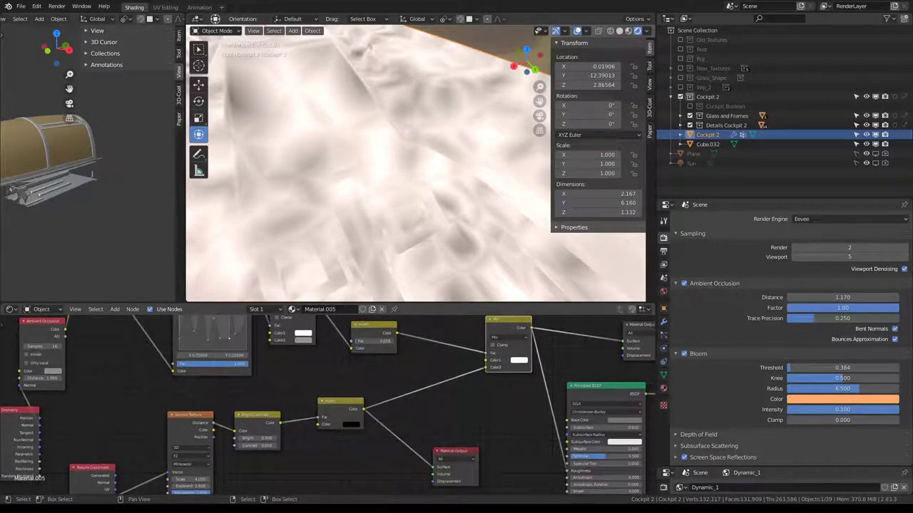
click(338, 411)
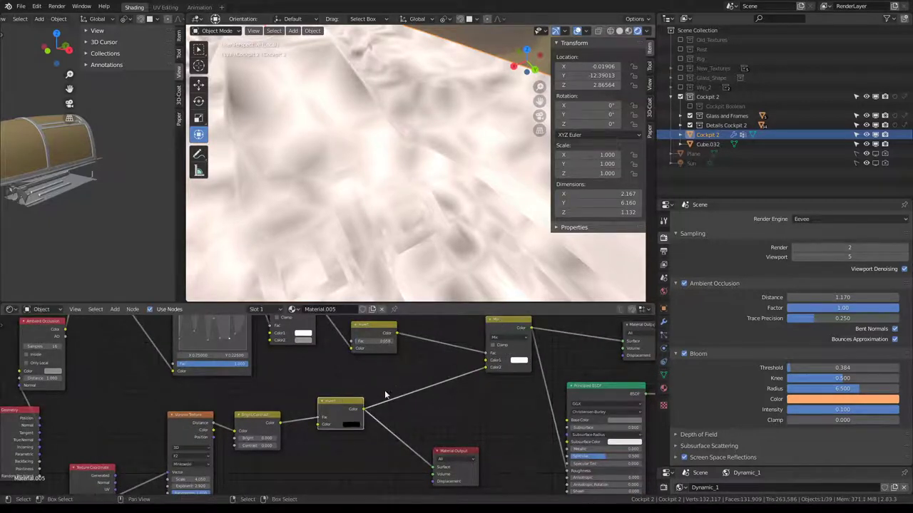
key(Delete)
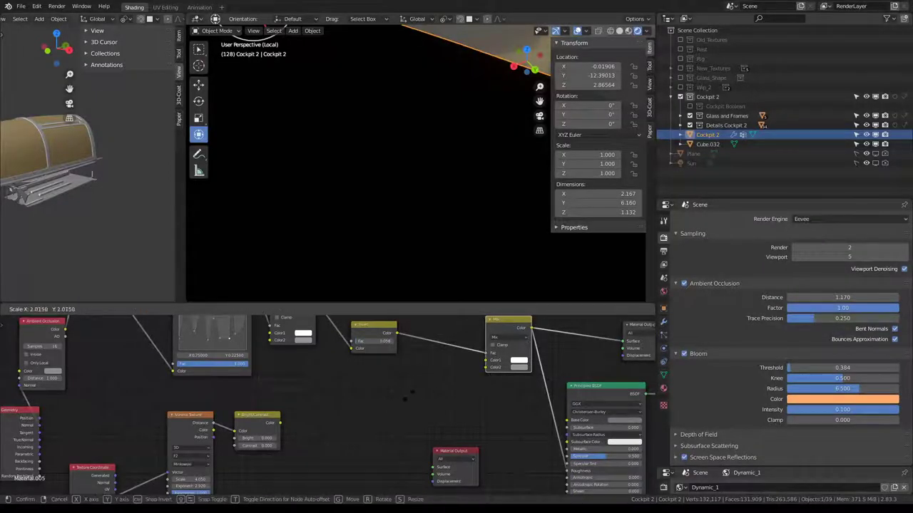
- Feed Bright/Contrast Color into the Mix Fac, blending white Color1 with black Color2
scroll(492, 349, down, 2)
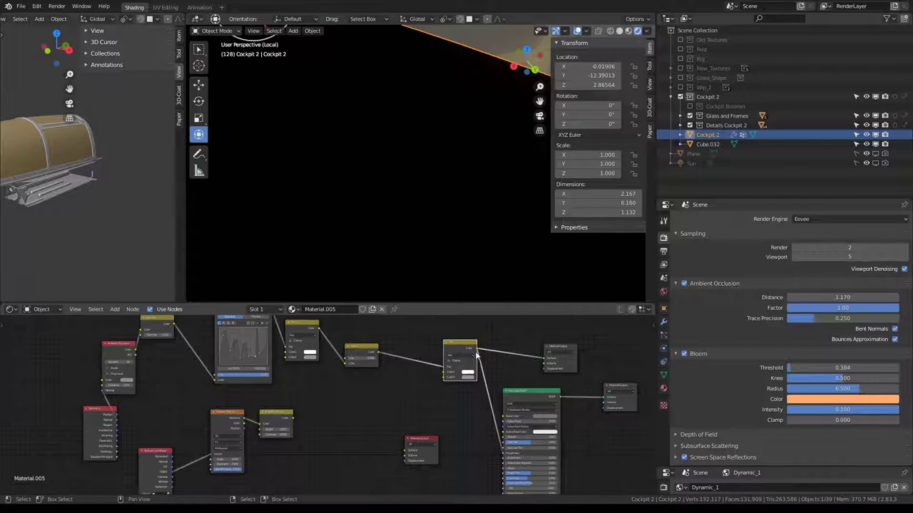
drag(476, 355, 363, 423)
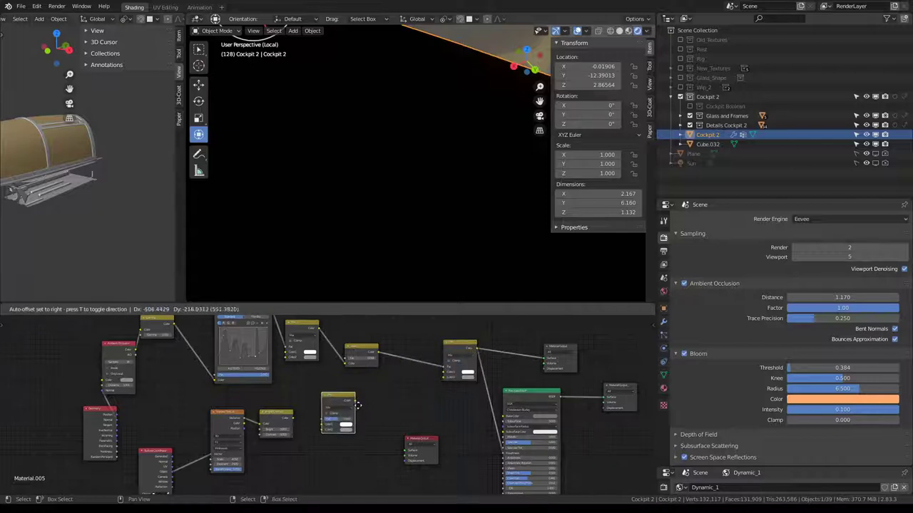
scroll(371, 414, up, 2)
drag(344, 371, 403, 398)
click(441, 405)
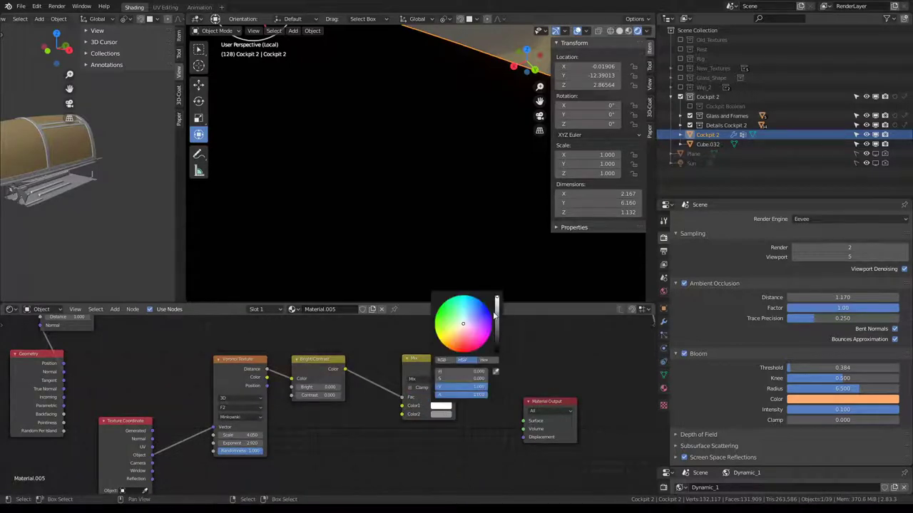
click(439, 415)
drag(495, 328, 496, 358)
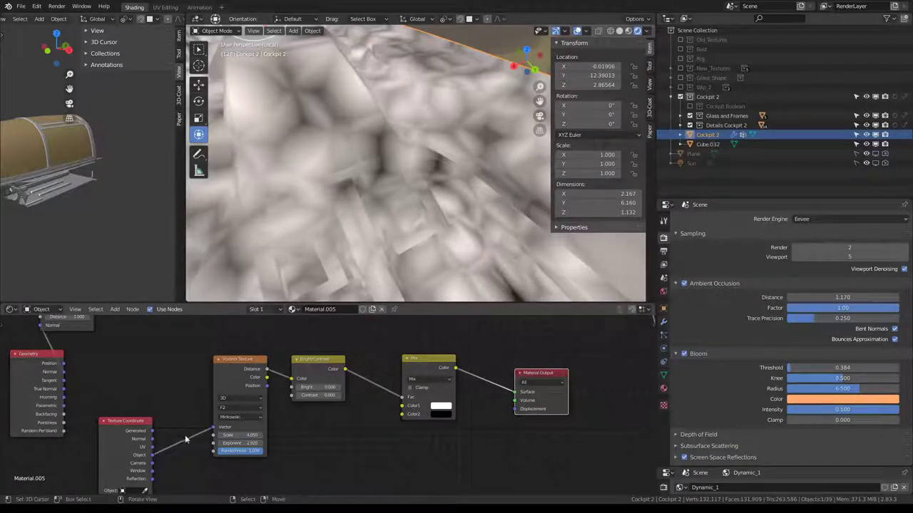
- Switch the Voronoi feature to Smooth F1 with Scale 11.950 and Exponent 1.220
scroll(295, 420, up, 1)
scroll(295, 420, up, 1)
click(286, 403)
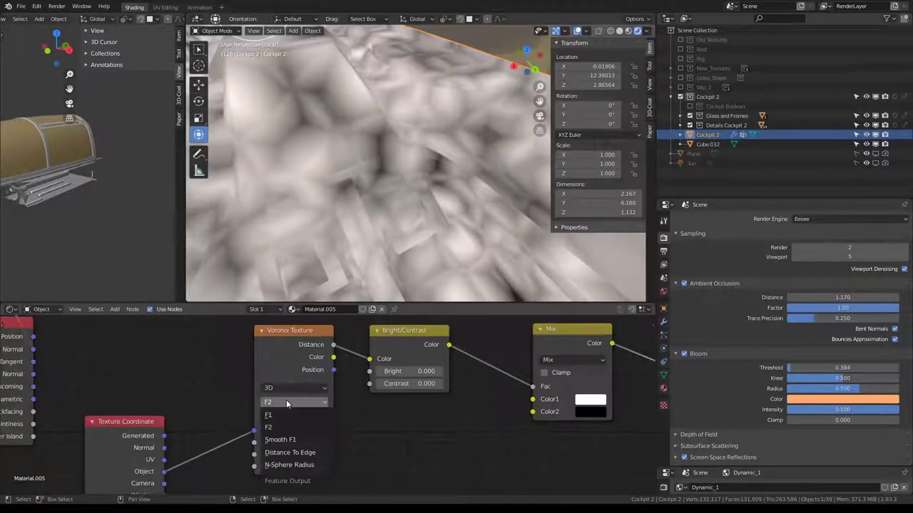
click(287, 440)
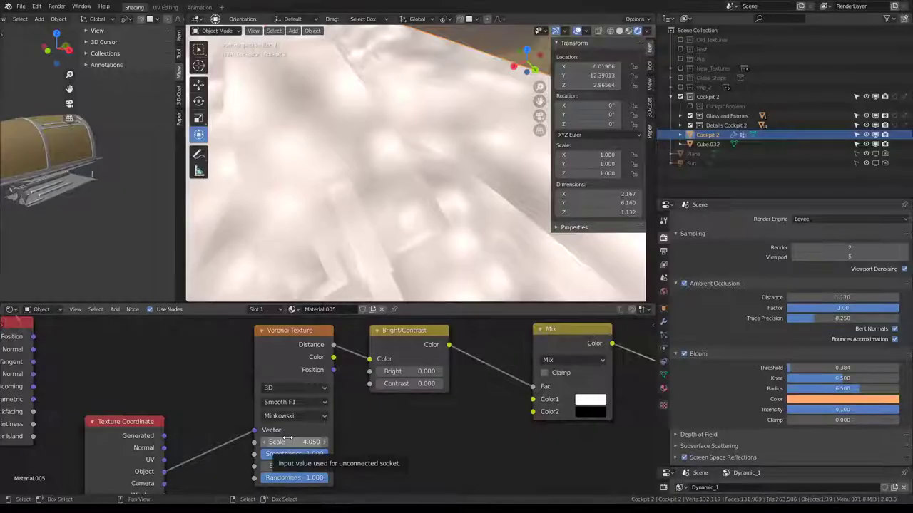
mouse_move(287, 440)
mouse_down()
mouse_move(342, 439)
mouse_move(299, 442)
mouse_up()
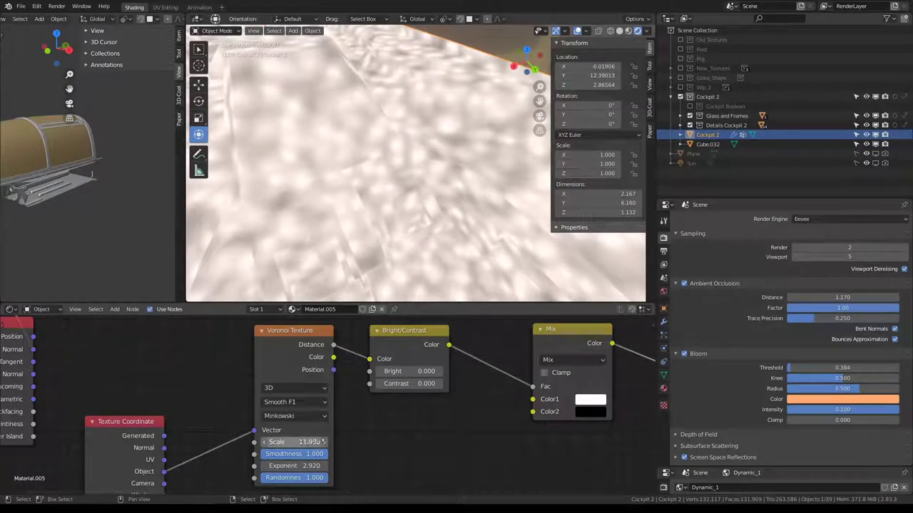
middle_drag(368, 424, 383, 402)
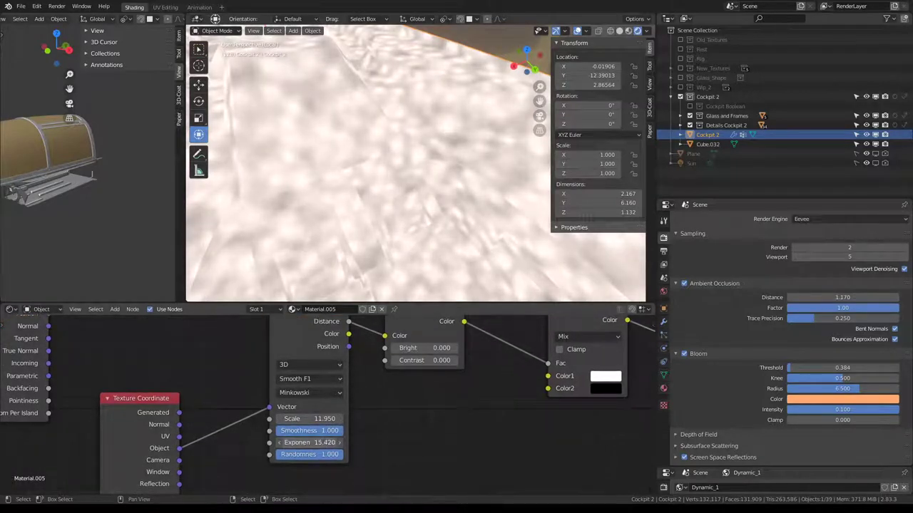
mouse_move(314, 442)
mouse_down()
mouse_move(274, 442)
mouse_move(283, 443)
mouse_up()
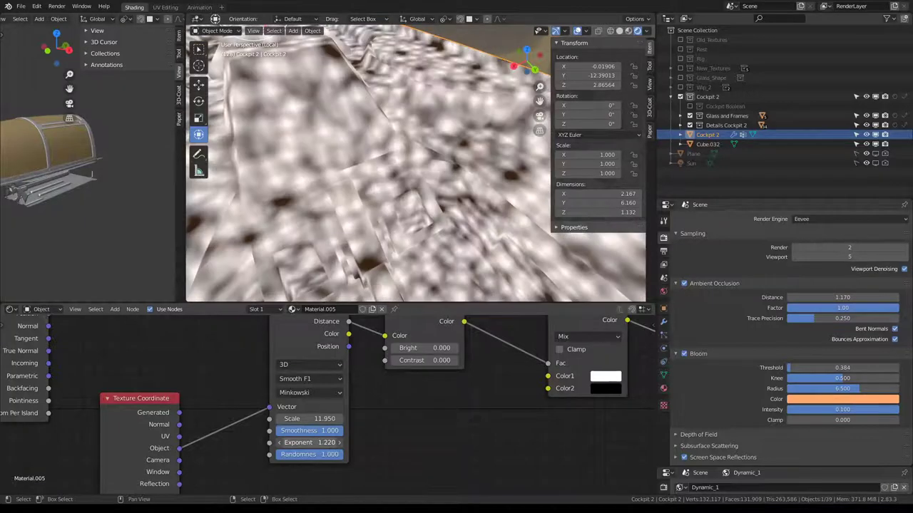
- Bring Voronoi Smoothness and Randomness to zero for a regular grid pattern
mouse_move(371, 164)
middle_down()
mouse_move(403, 137)
mouse_move(386, 157)
middle_up()
scroll(246, 414, down, 2)
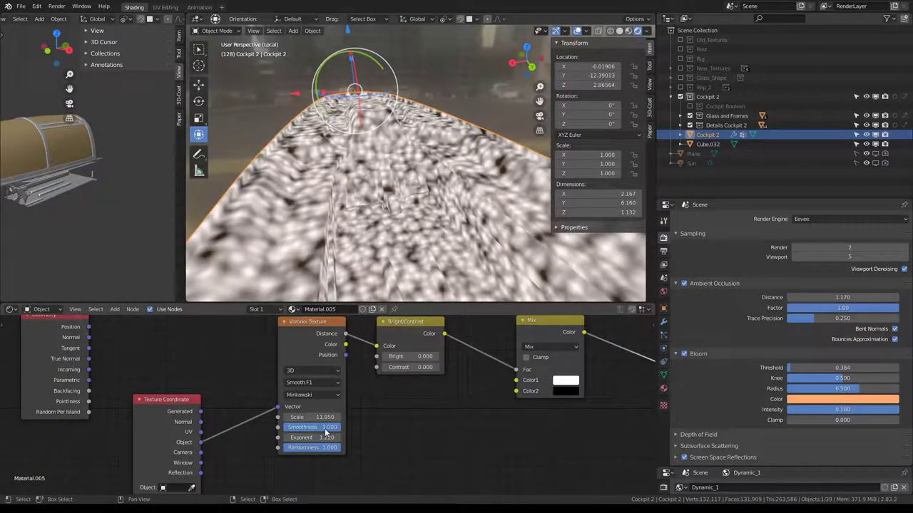
drag(326, 431, 285, 431)
scroll(400, 165, up, 4)
middle_drag(400, 164, 399, 178)
drag(335, 448, 299, 448)
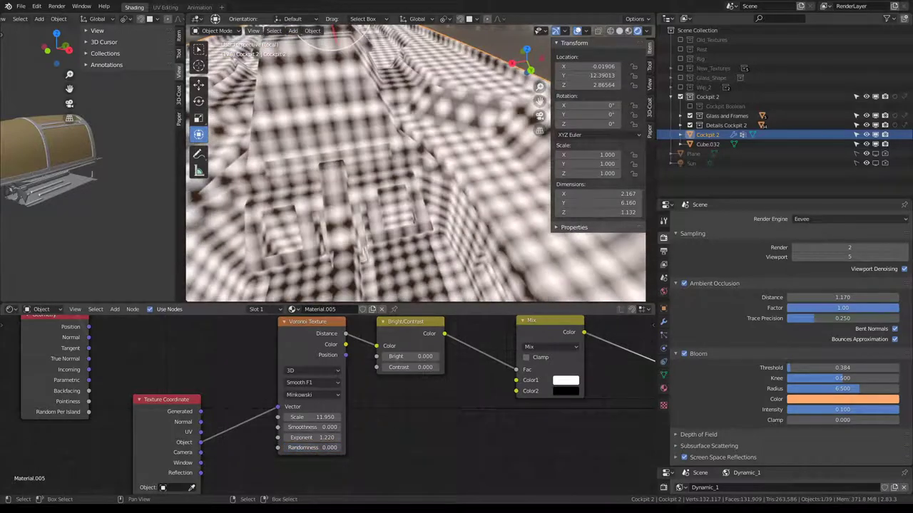
mouse_move(428, 178)
middle_down()
mouse_move(439, 168)
mouse_move(371, 214)
middle_up()
scroll(439, 167, down, 3)
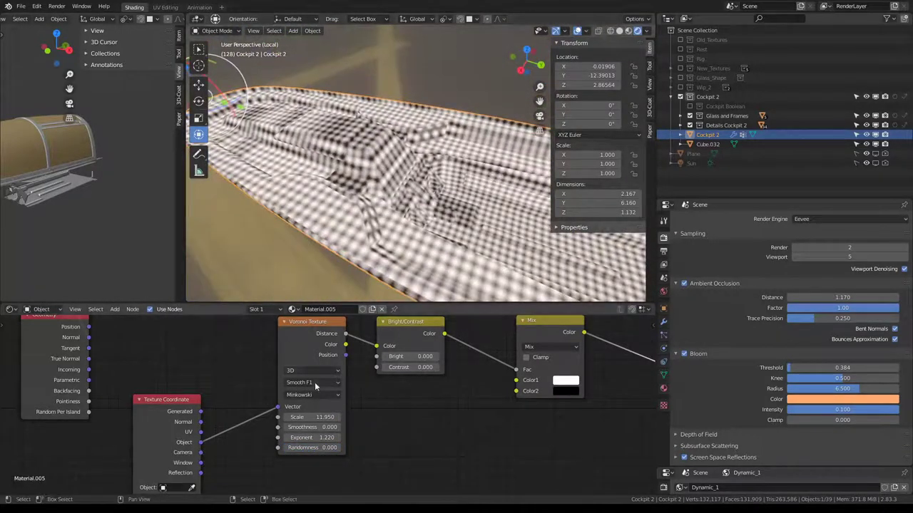
click(316, 371)
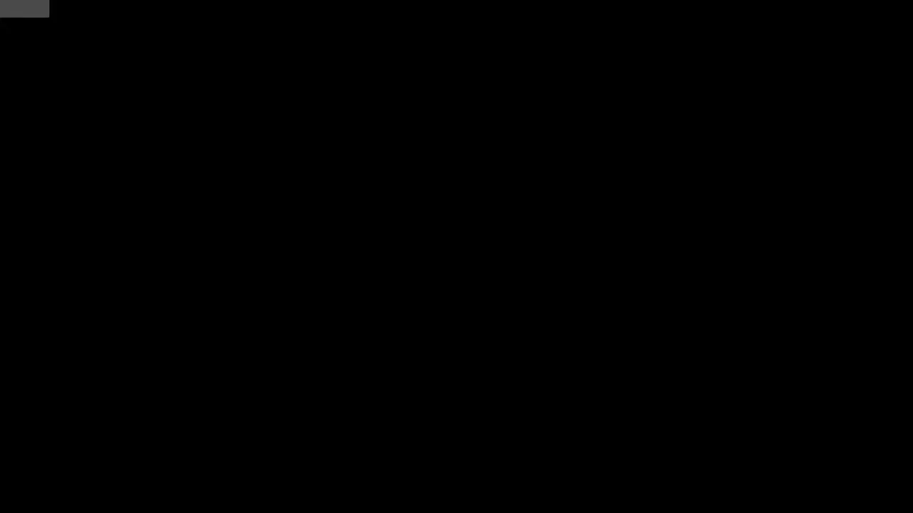
scroll(402, 234, up, 2)
scroll(401, 233, up, 2)
scroll(402, 233, up, 2)
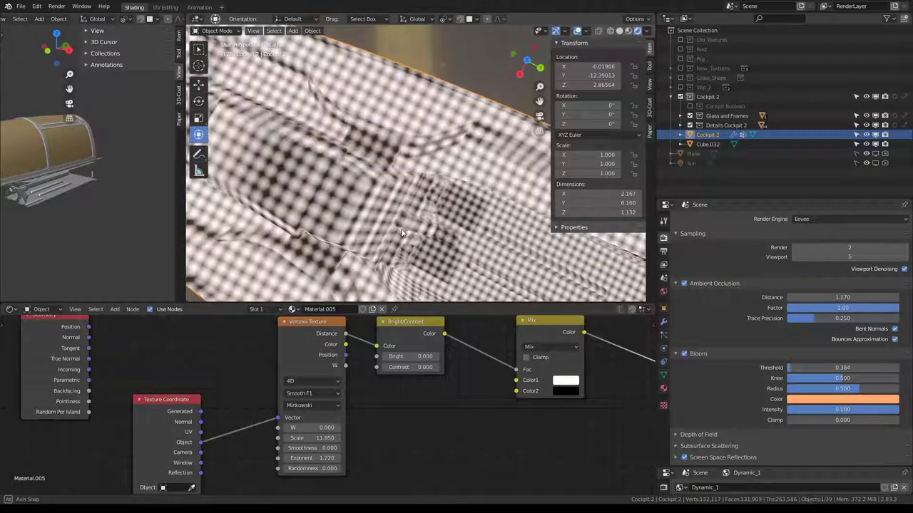
mouse_move(401, 233)
middle_down()
mouse_move(391, 149)
mouse_move(378, 178)
middle_up()
click(314, 381)
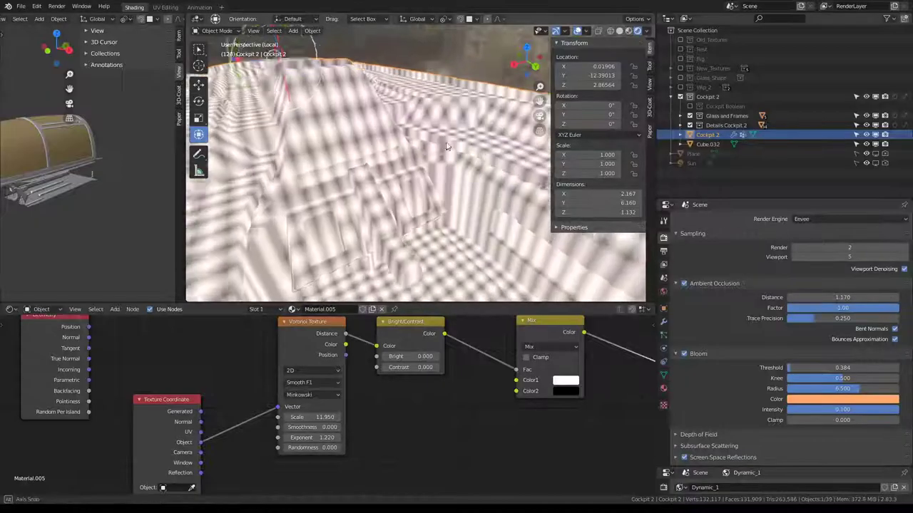
mouse_move(378, 179)
middle_down()
mouse_move(390, 153)
mouse_move(371, 179)
middle_up()
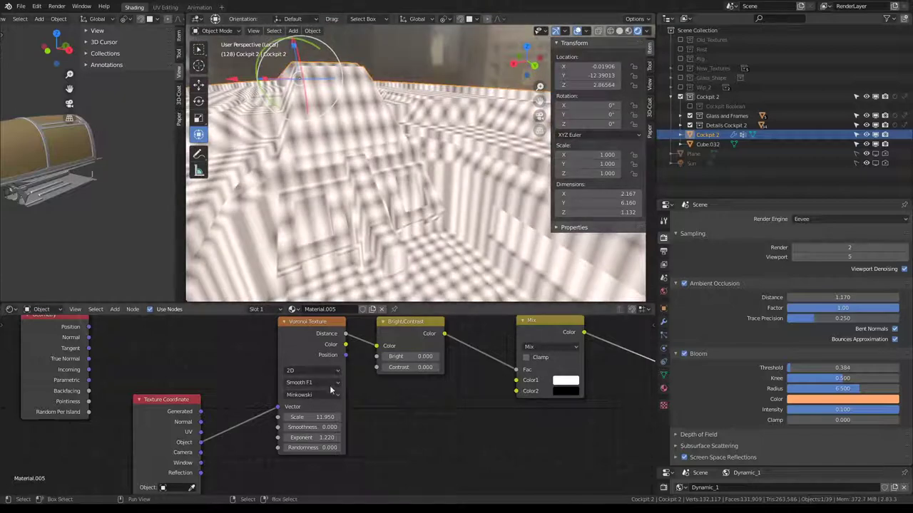
click(314, 371)
click(301, 403)
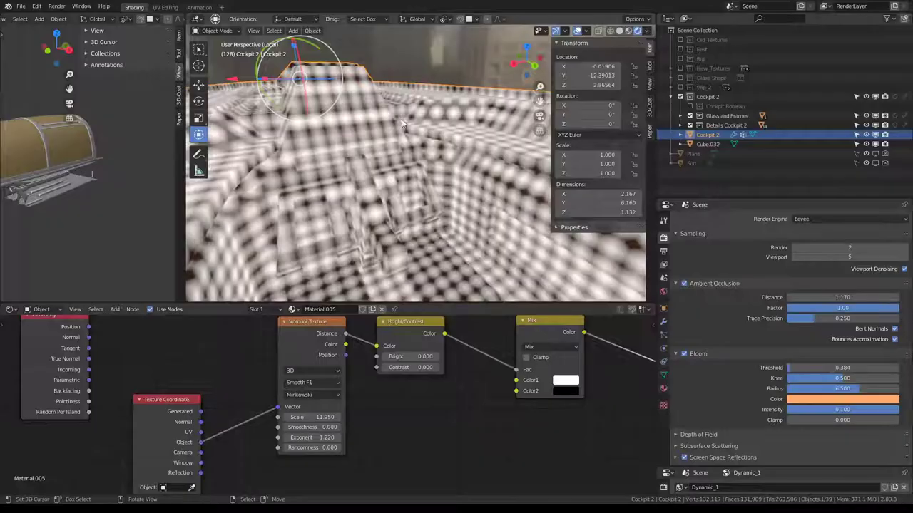
middle_drag(388, 161, 409, 127)
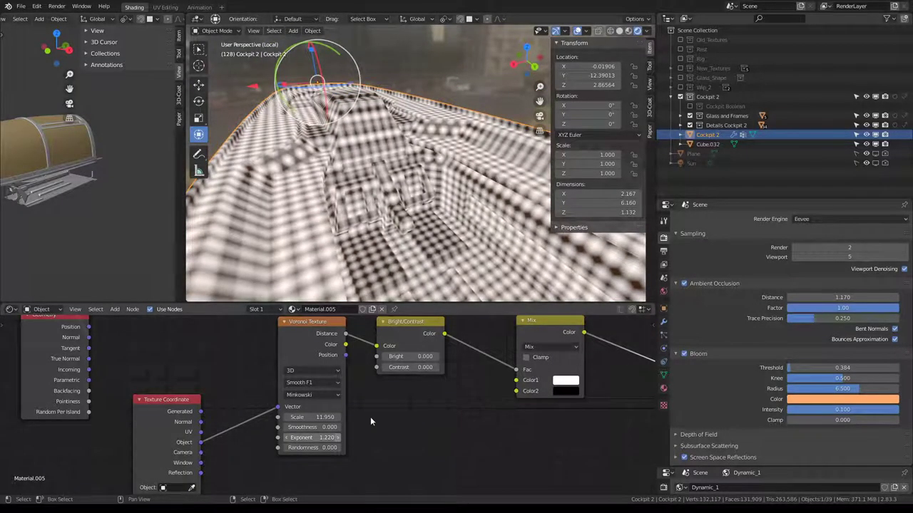
scroll(370, 416, up, 2)
click(324, 392)
click(325, 395)
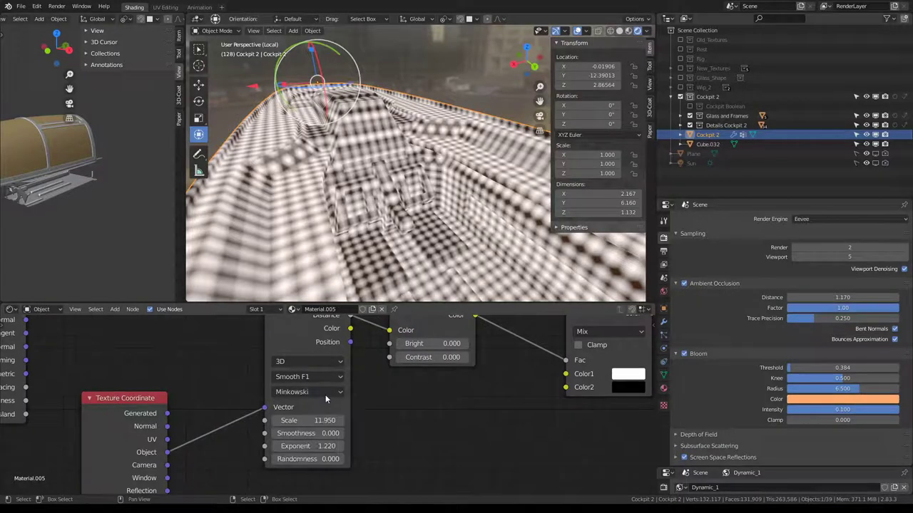
click(319, 378)
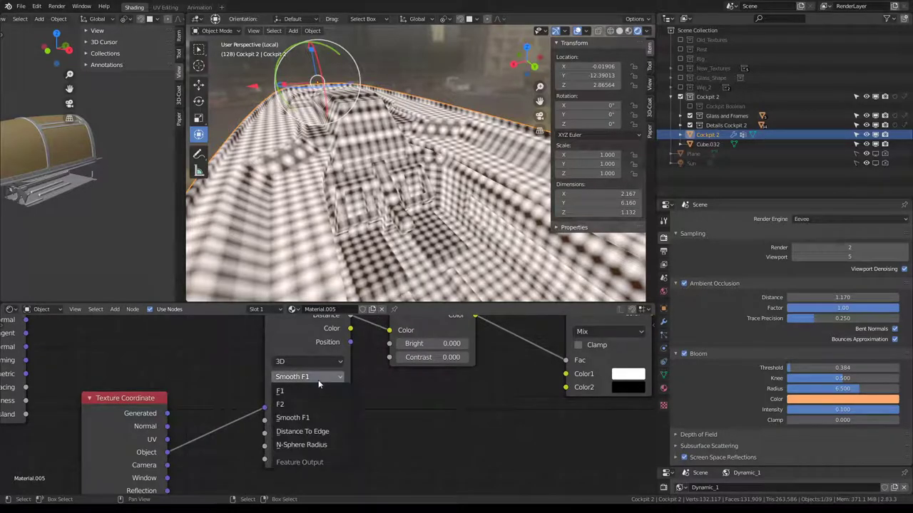
- Switch the Voronoi feature to Distance To Edge with Randomness 1.000
click(316, 431)
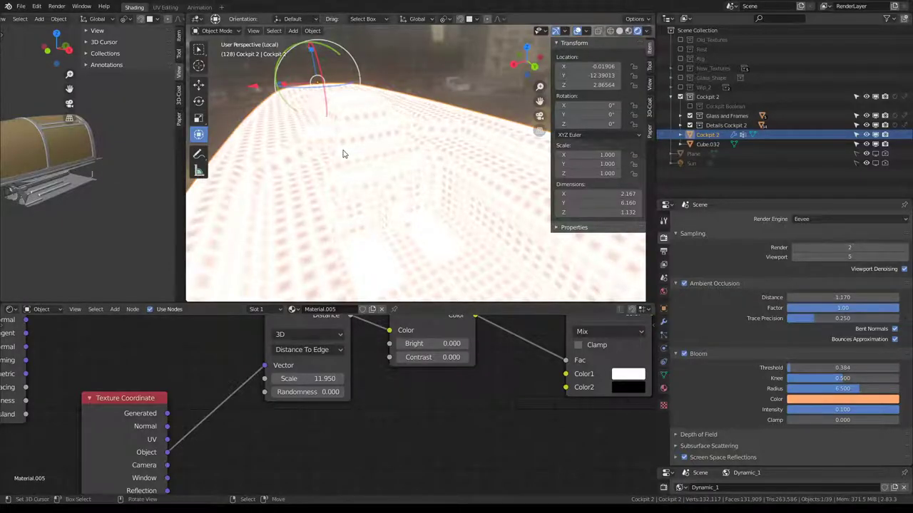
scroll(356, 409, down, 2)
mouse_move(356, 409)
middle_down()
mouse_move(266, 418)
mouse_move(363, 395)
middle_up()
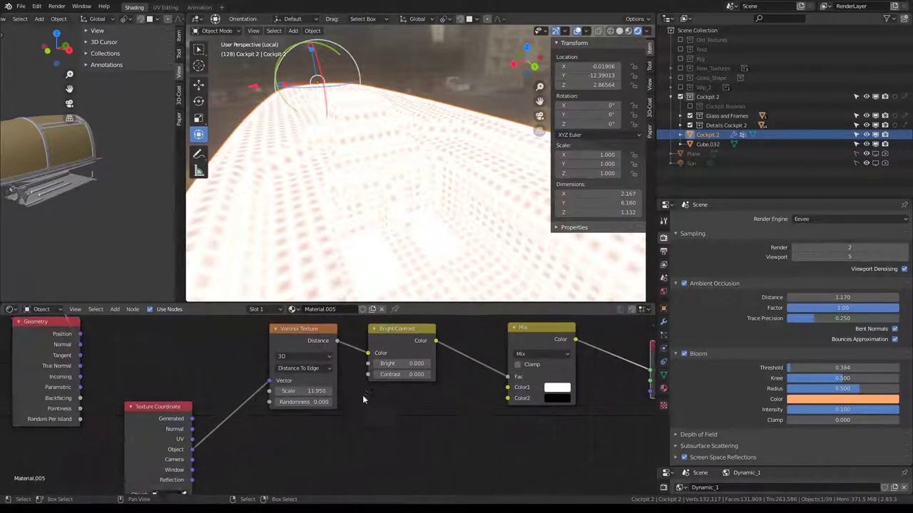
scroll(328, 400, up, 1)
mouse_move(298, 402)
mouse_down()
mouse_move(360, 403)
mouse_move(364, 387)
mouse_up()
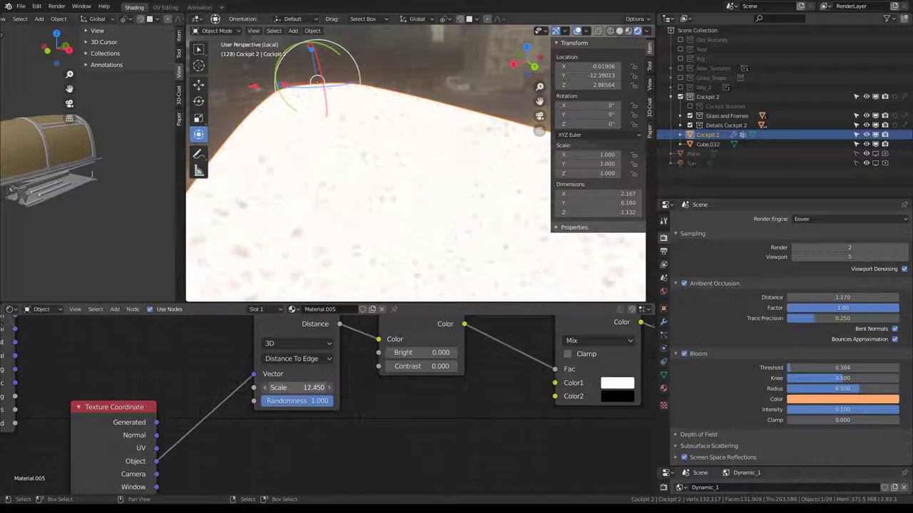
scroll(534, 382, down, 2)
scroll(364, 398, up, 2)
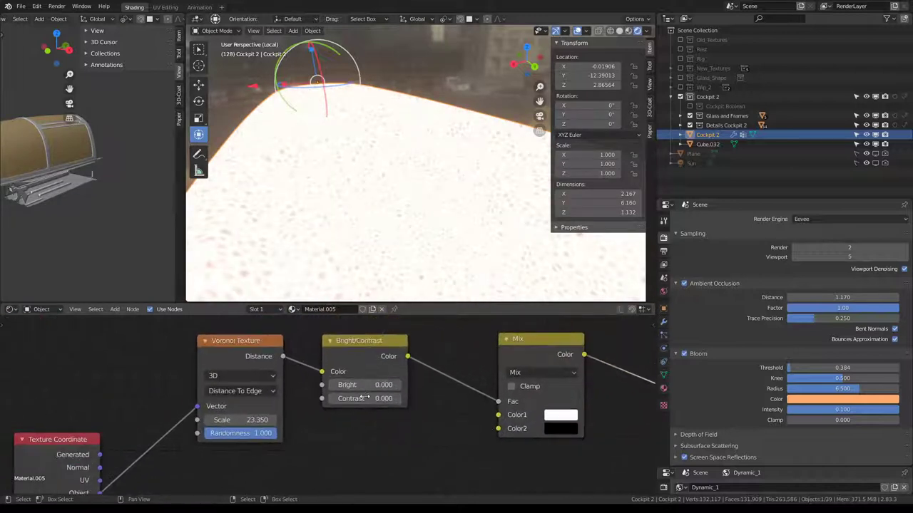
- Set Bright/Contrast to Bright 1.310 and Contrast 1.300 for crisp cell outlines
drag(364, 398, 427, 398)
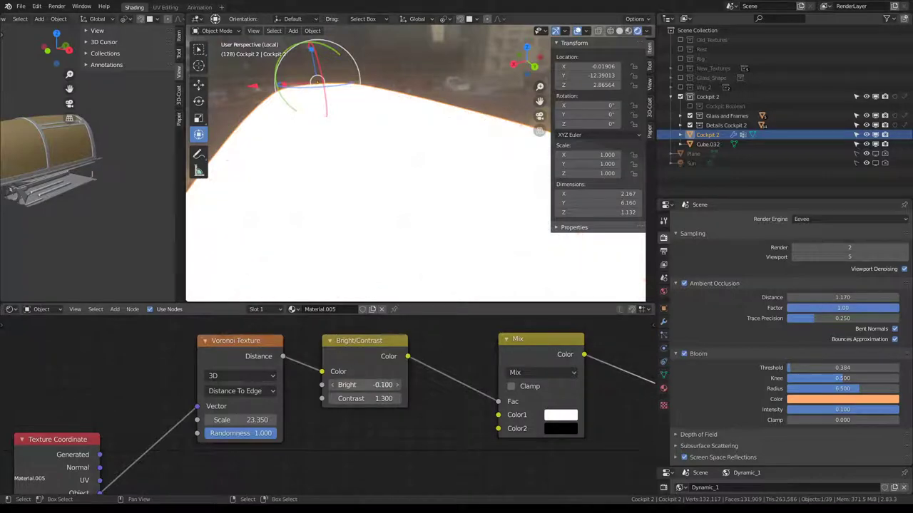
drag(364, 385, 428, 385)
drag(364, 385, 335, 385)
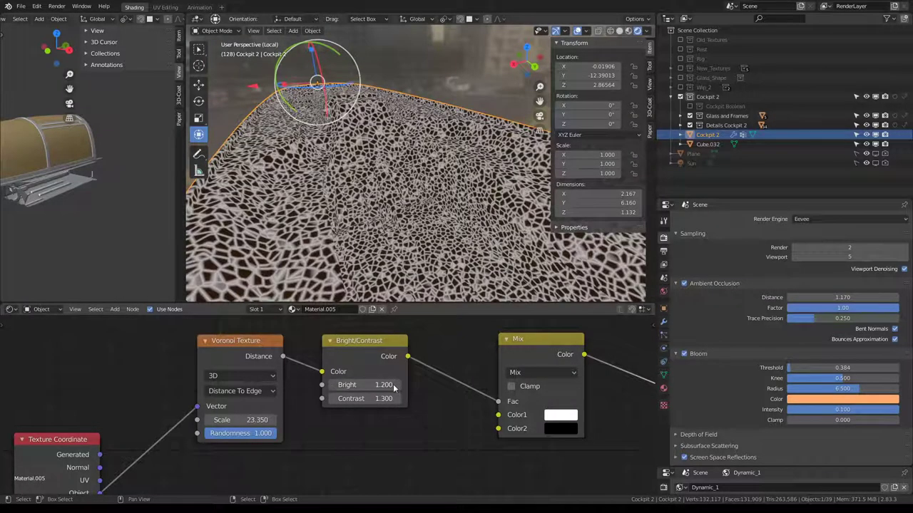
middle_drag(409, 133, 371, 214)
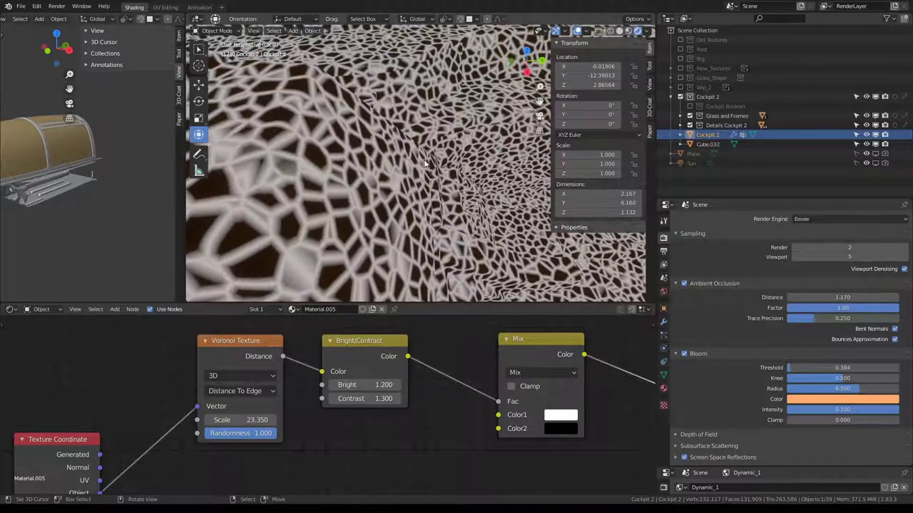
drag(385, 385, 390, 385)
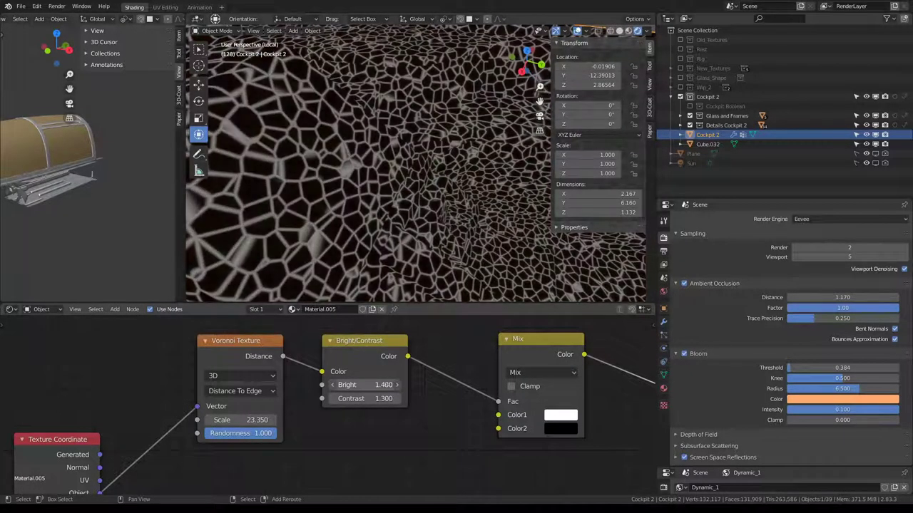
drag(385, 385, 377, 385)
middle_drag(400, 185, 380, 158)
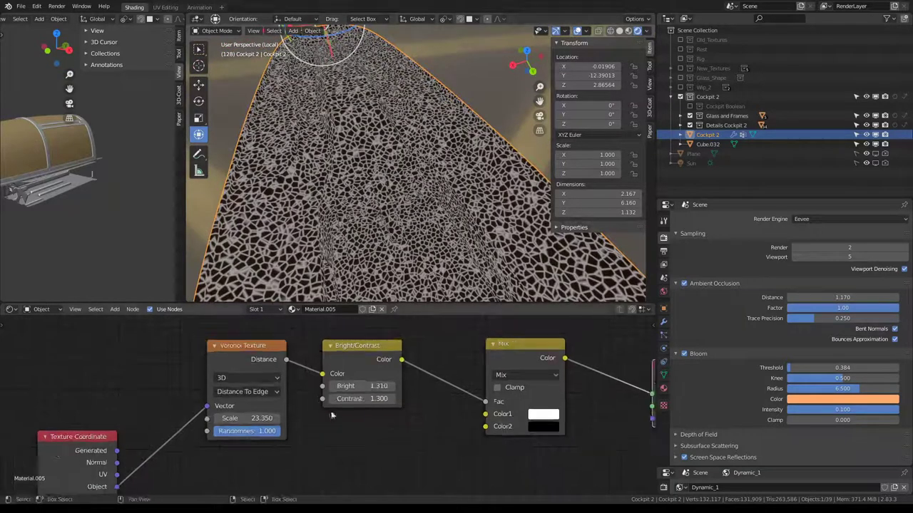
scroll(307, 368, down, 5)
- Move the Voronoi node aside and drop a Mapping node onto its Vector link from Texture Coordinate Object
scroll(307, 369, up, 2)
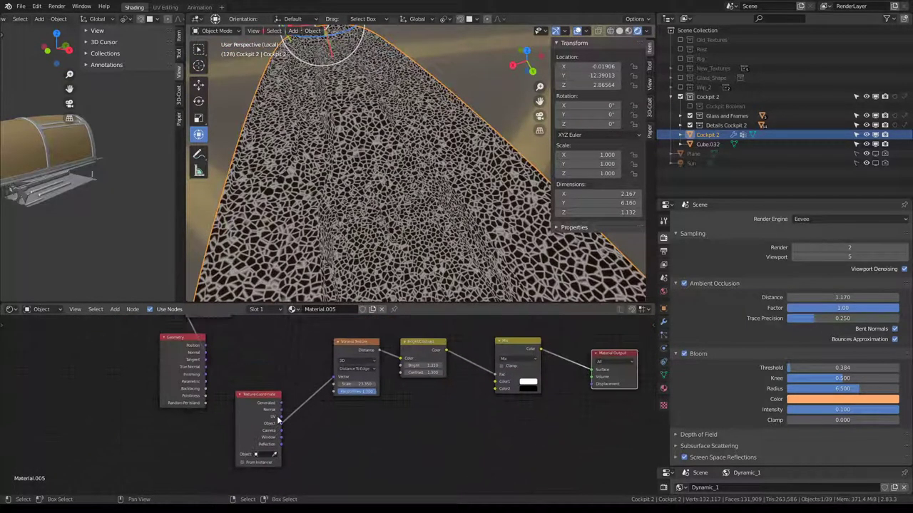
scroll(307, 369, up, 2)
scroll(307, 368, up, 2)
drag(303, 344, 300, 372)
middle_drag(177, 407, 295, 368)
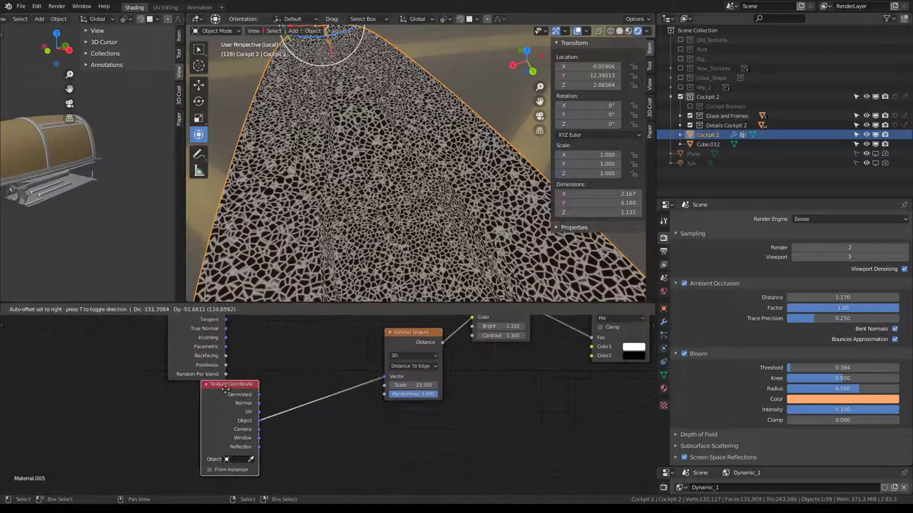
key(shift+a)
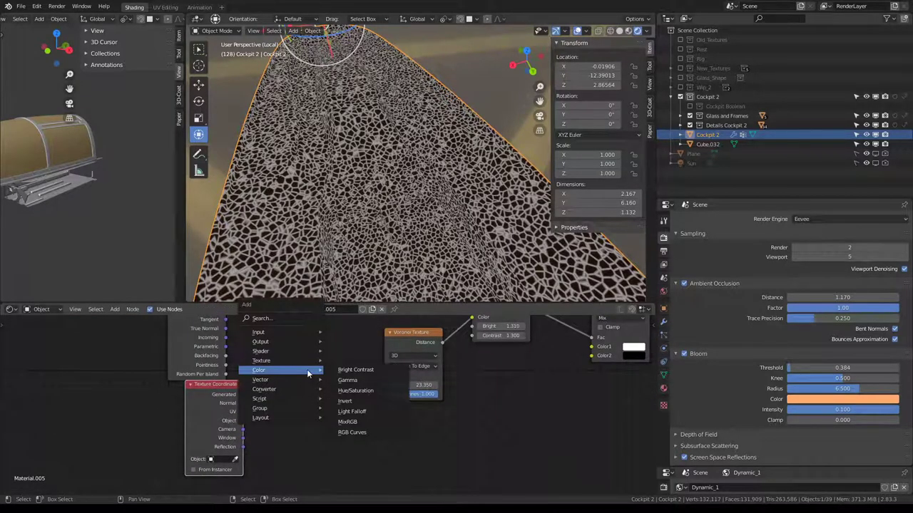
mouse_move(261, 379)
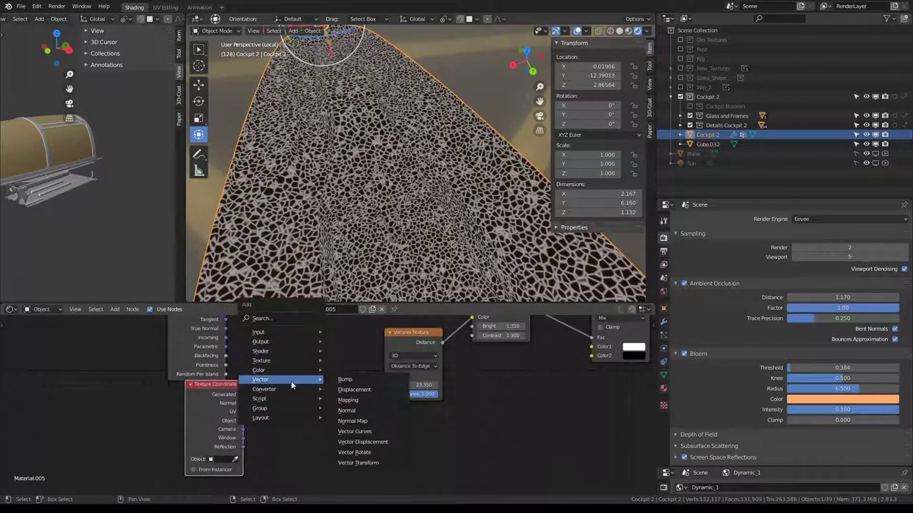
click(356, 390)
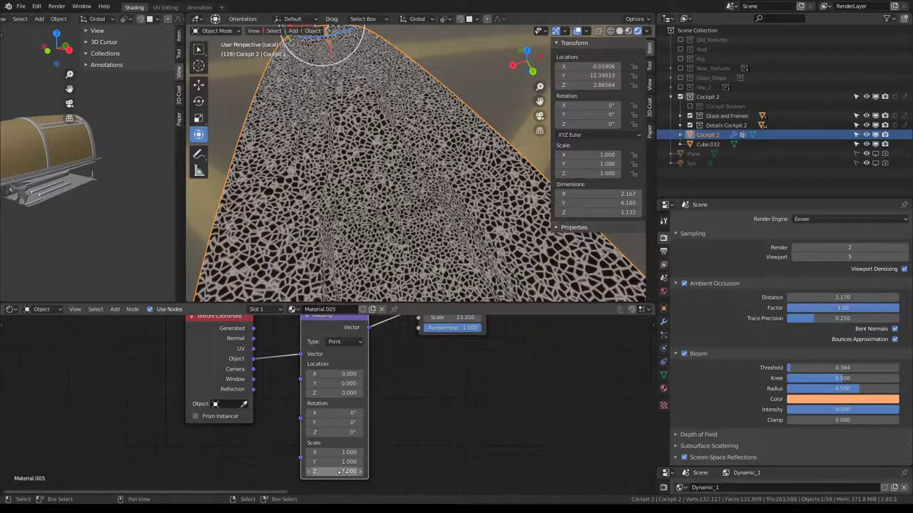
- Stretch the Voronoi pattern by changing Mapping Z scale and setting Y scale to 4.8
drag(335, 471, 342, 471)
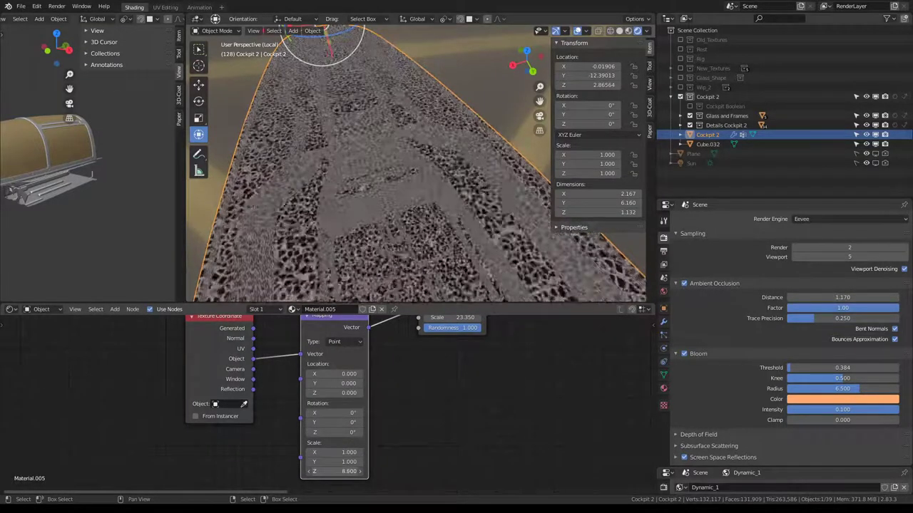
mouse_move(371, 214)
middle_down()
mouse_move(374, 189)
mouse_move(335, 207)
middle_up()
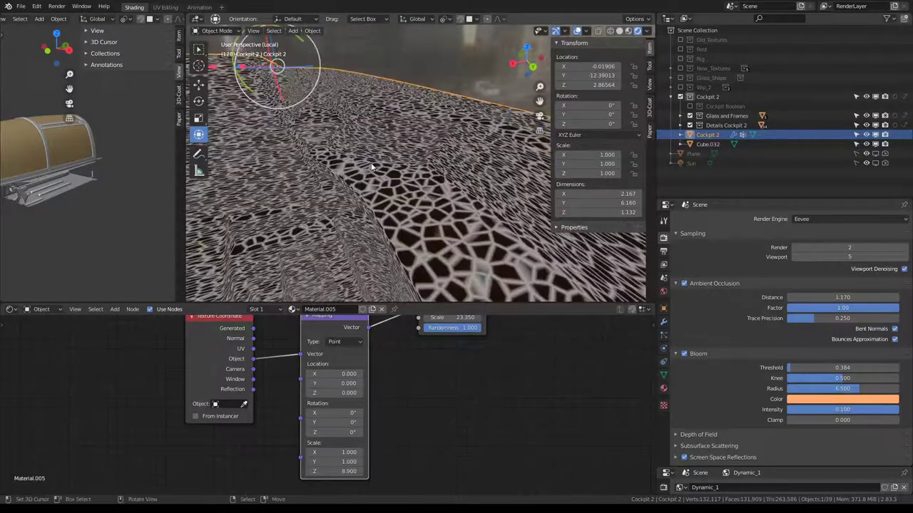
text(1)
key(shift+Tab)
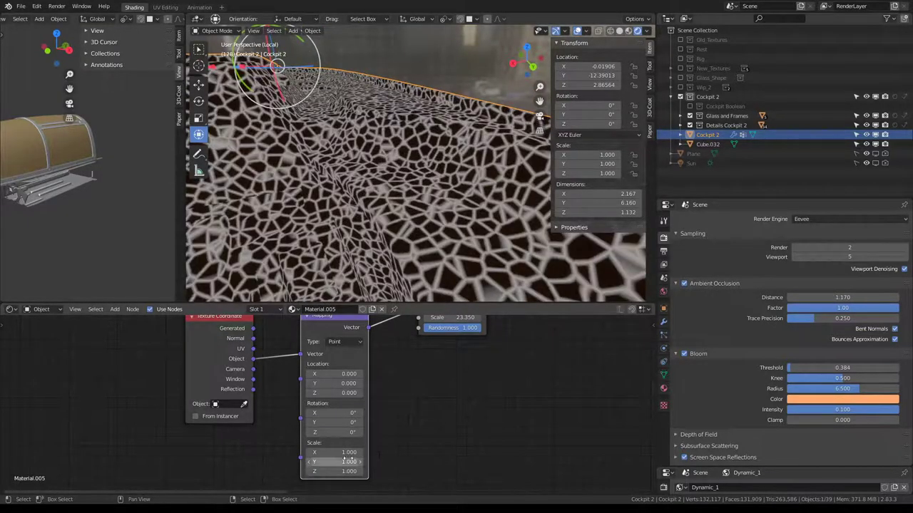
text(4.8)
key(Return)
mouse_move(407, 215)
middle_down()
mouse_move(452, 169)
mouse_move(371, 194)
middle_up()
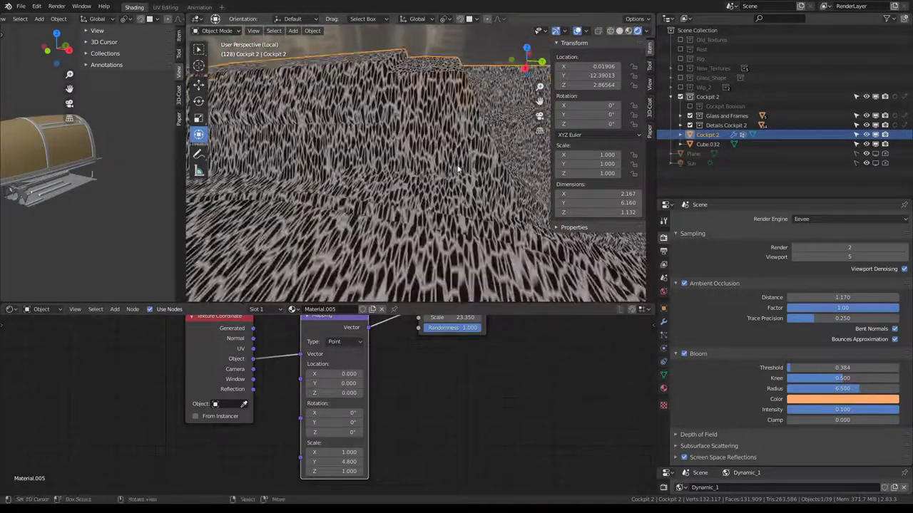
- Reset the Mapping Y and X scales to 1 after testing a denser X scale
click(335, 461)
text(1)
key(Return)
drag(336, 452, 371, 452)
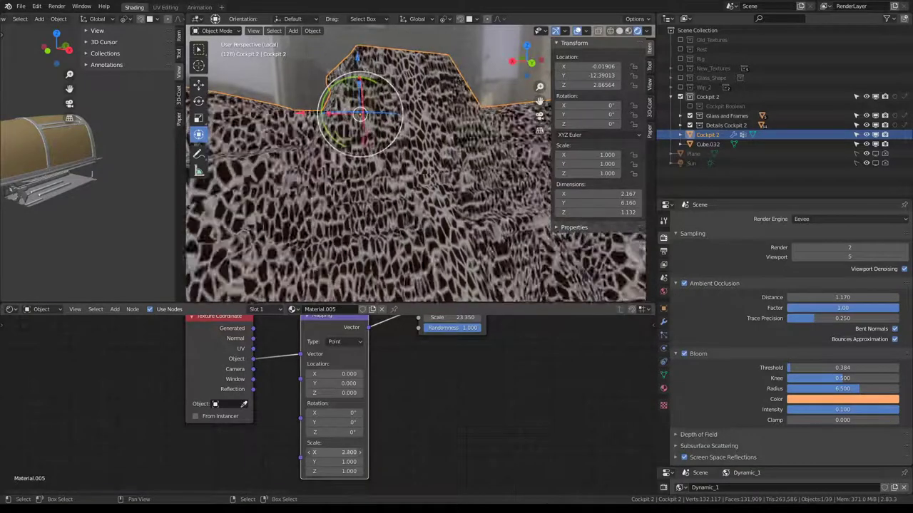
mouse_move(343, 343)
middle_down()
mouse_move(332, 199)
mouse_move(335, 242)
middle_up()
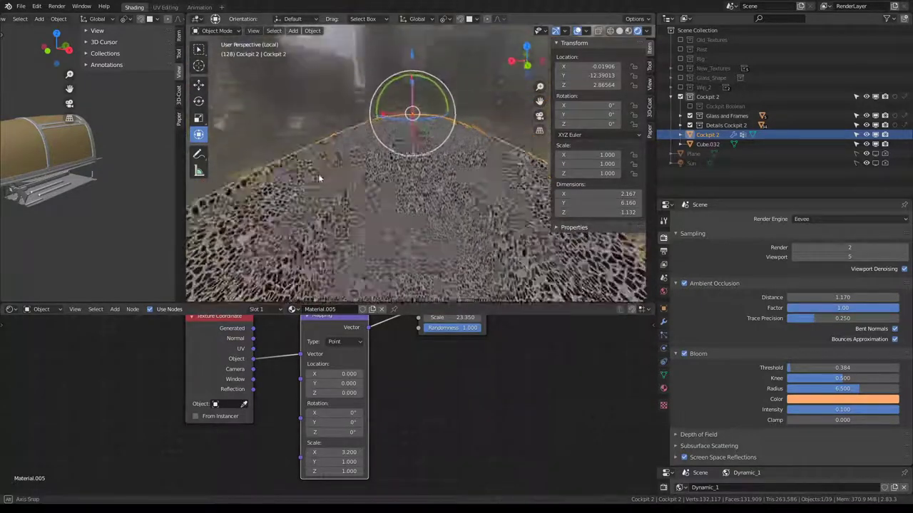
click(335, 452)
text(1)
key(Return)
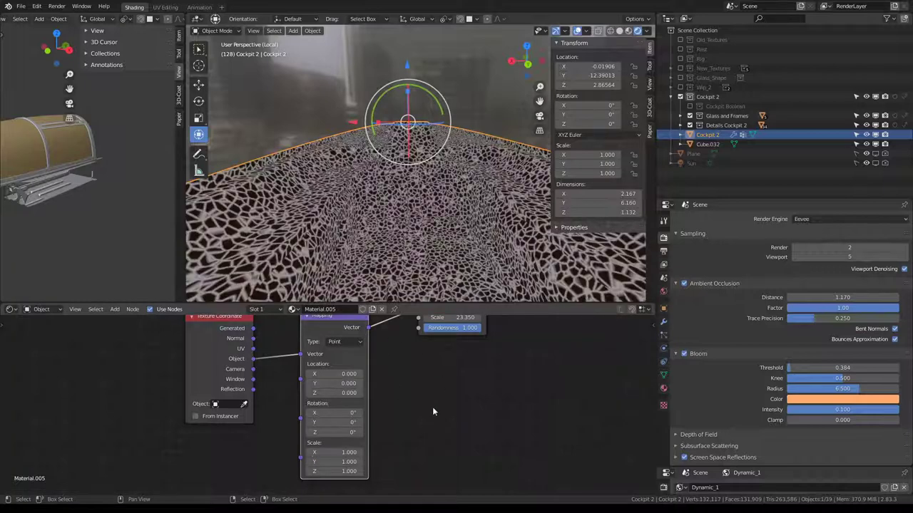
click(341, 345)
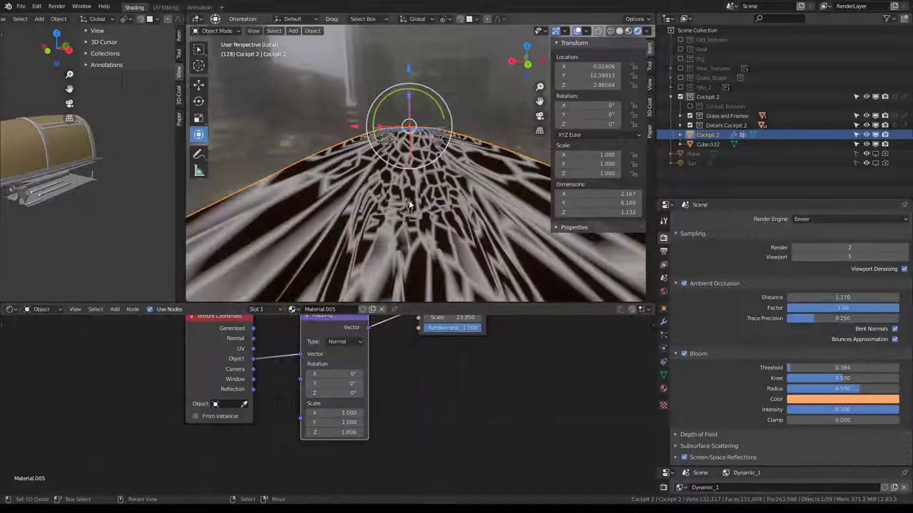
- Try the Mapping node's Vector, Texture and Point types, settling on Vector
mouse_move(408, 199)
middle_down()
mouse_move(413, 261)
mouse_move(480, 222)
middle_up()
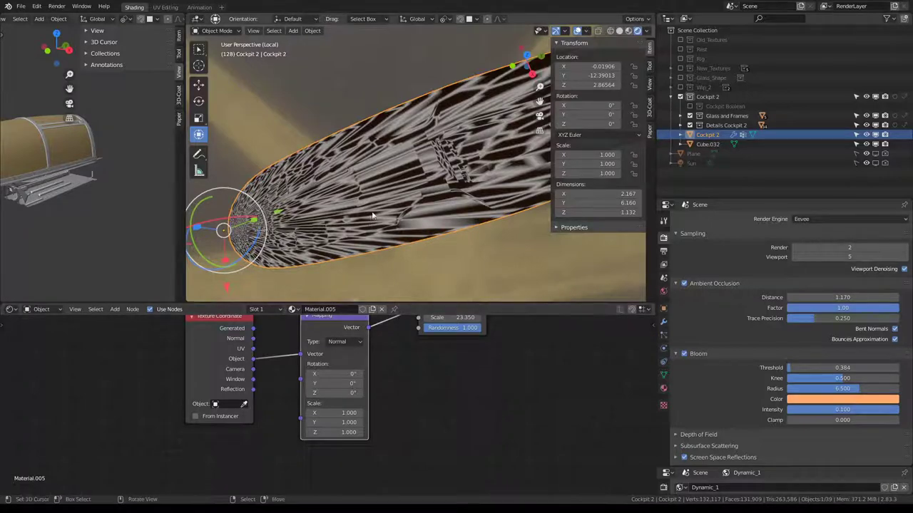
mouse_move(335, 432)
mouse_down()
mouse_move(351, 432)
mouse_move(314, 432)
mouse_up()
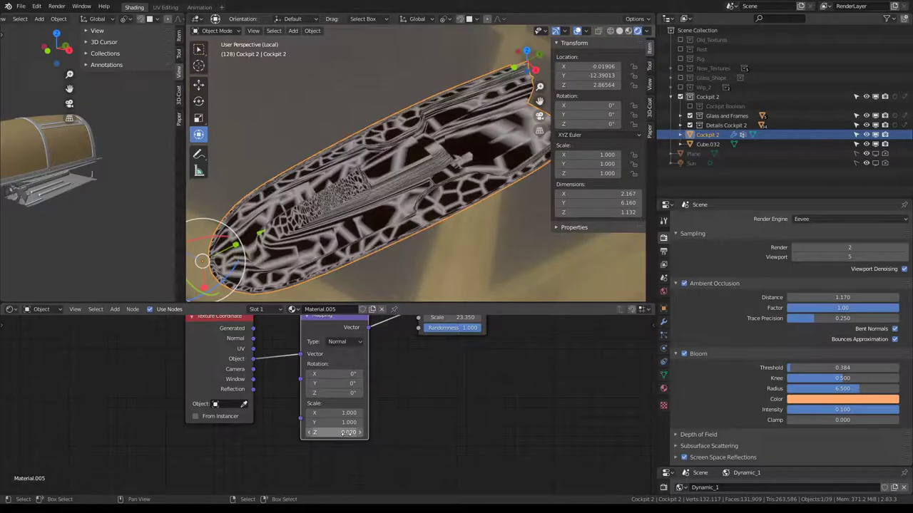
key(Return)
click(349, 342)
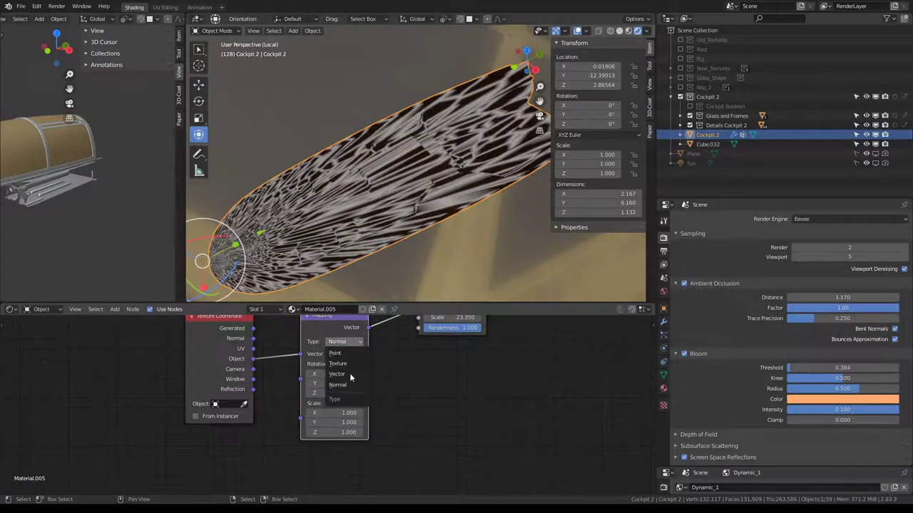
click(350, 376)
mouse_move(321, 214)
middle_down()
mouse_move(292, 142)
mouse_move(314, 135)
middle_up()
click(355, 342)
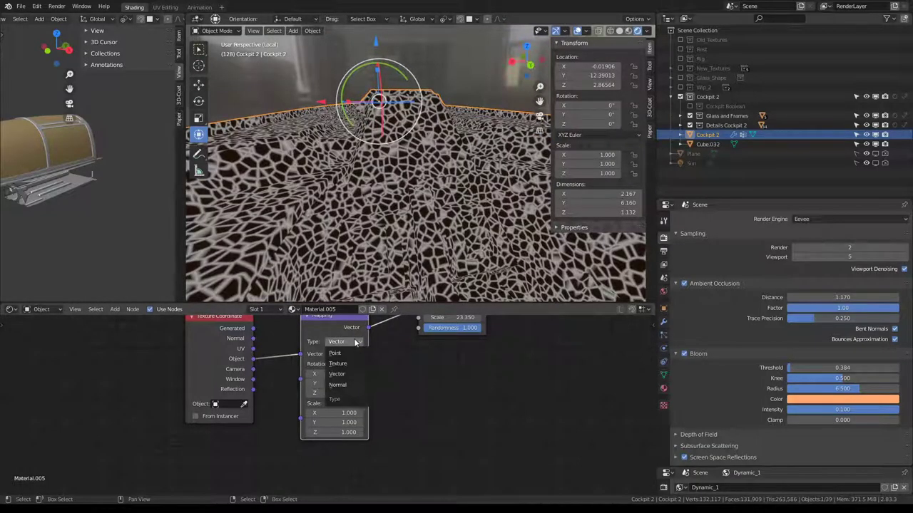
click(338, 364)
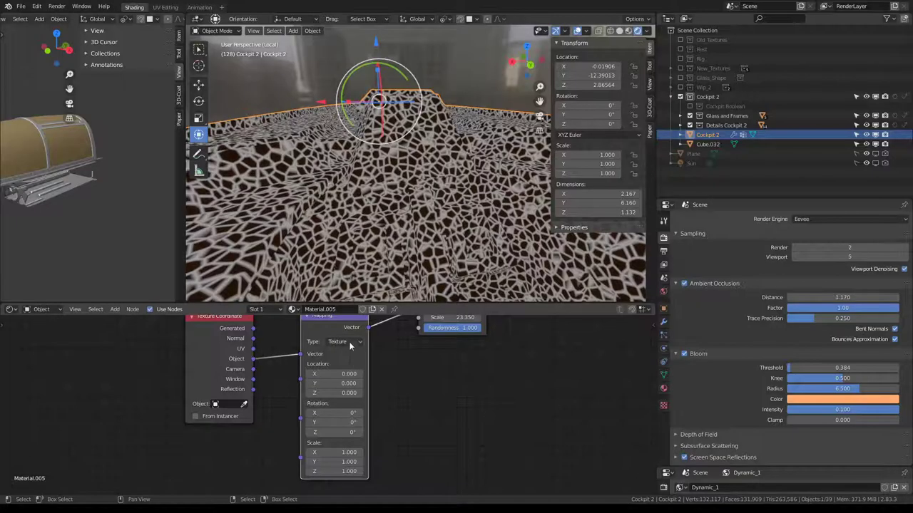
click(350, 344)
click(345, 355)
click(345, 343)
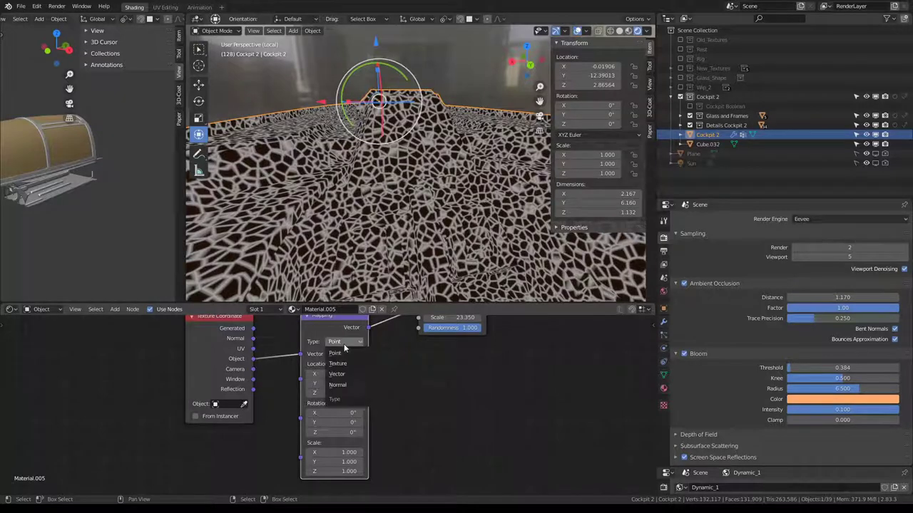
click(345, 375)
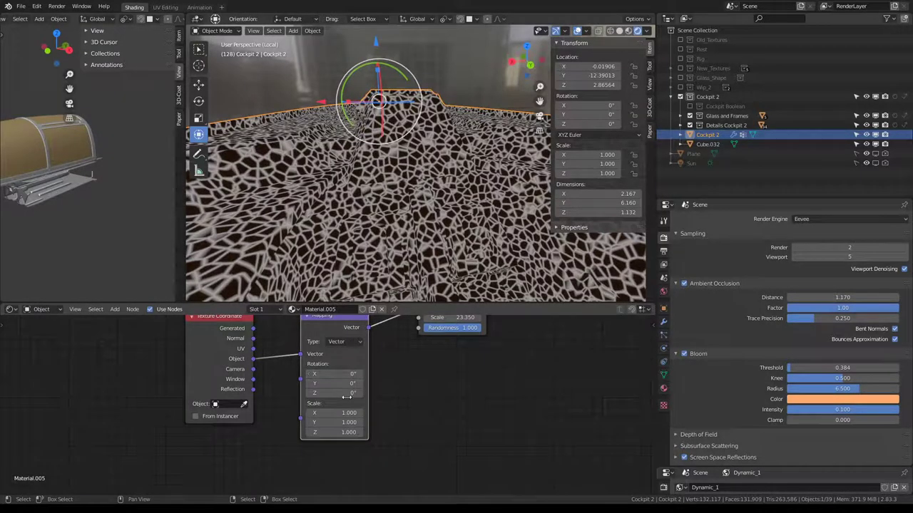
drag(335, 432, 333, 431)
text(1.97)
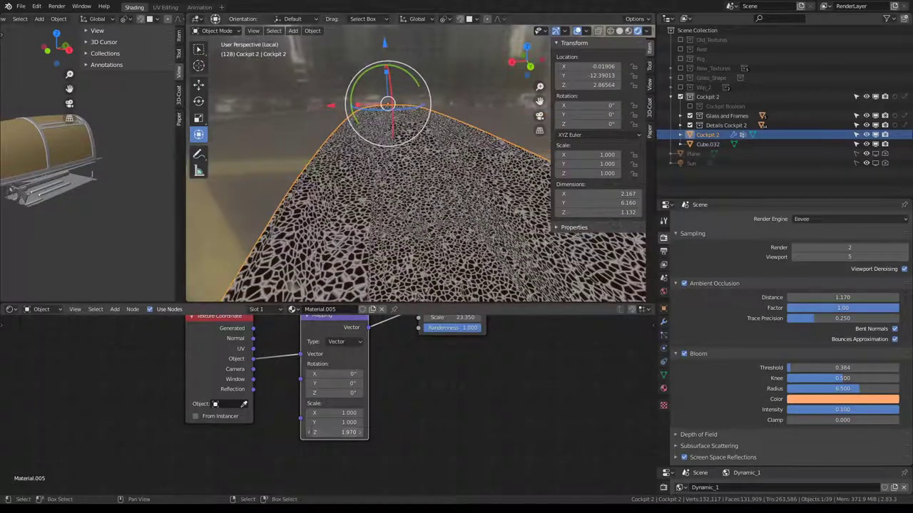
- Set the Mapping node's Z scale to 10 to stretch the Voronoi pattern
text(10)
key(Return)
scroll(468, 188, up, 3)
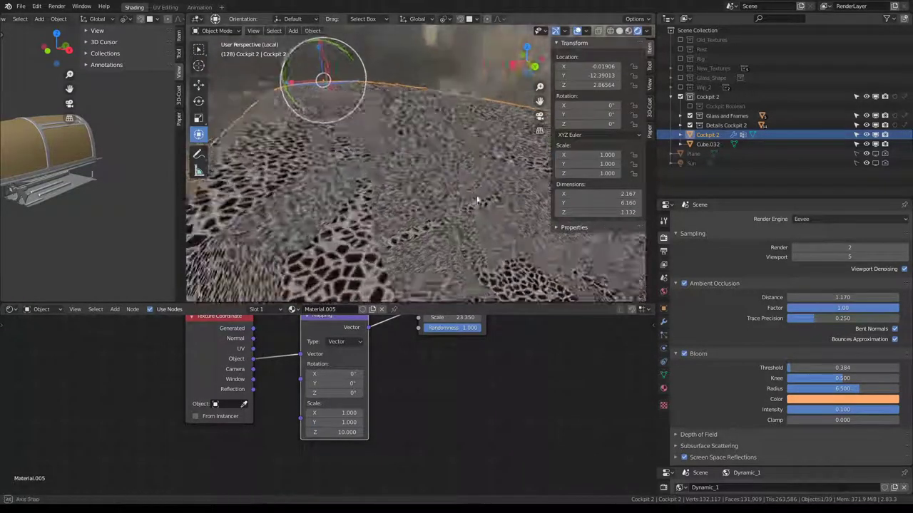
mouse_move(409, 199)
middle_down()
mouse_move(365, 152)
mouse_move(335, 164)
middle_up()
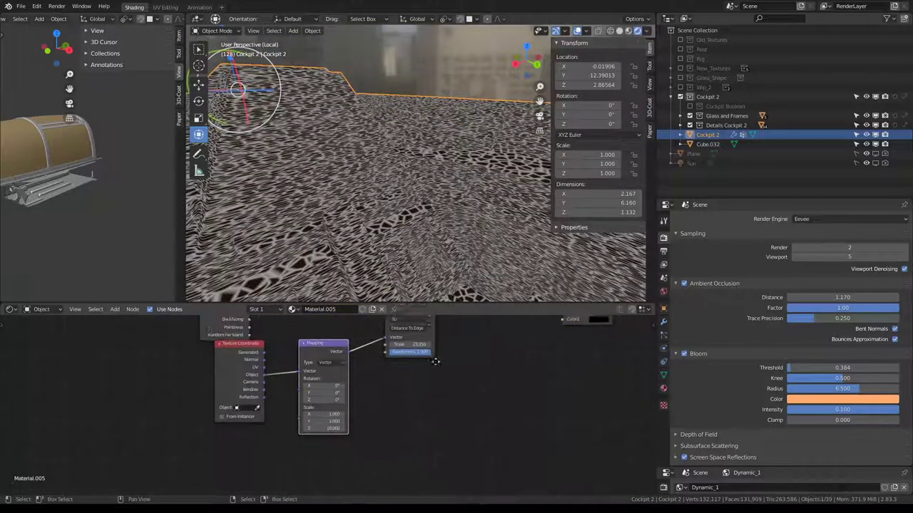
scroll(310, 453, down, 2)
key(Return)
- Adjust the Bright/Contrast contrast and raise the Voronoi Scale to 7.080
middle_drag(452, 393, 358, 430)
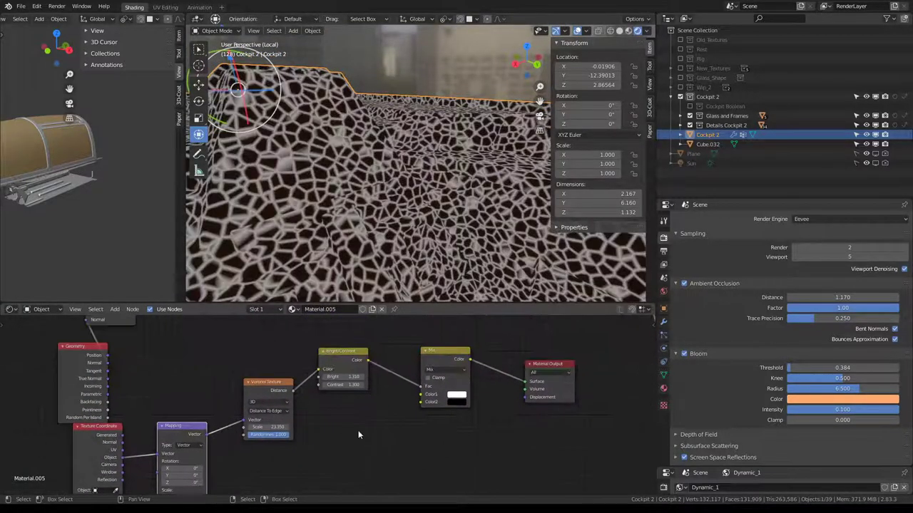
scroll(350, 377, up, 1)
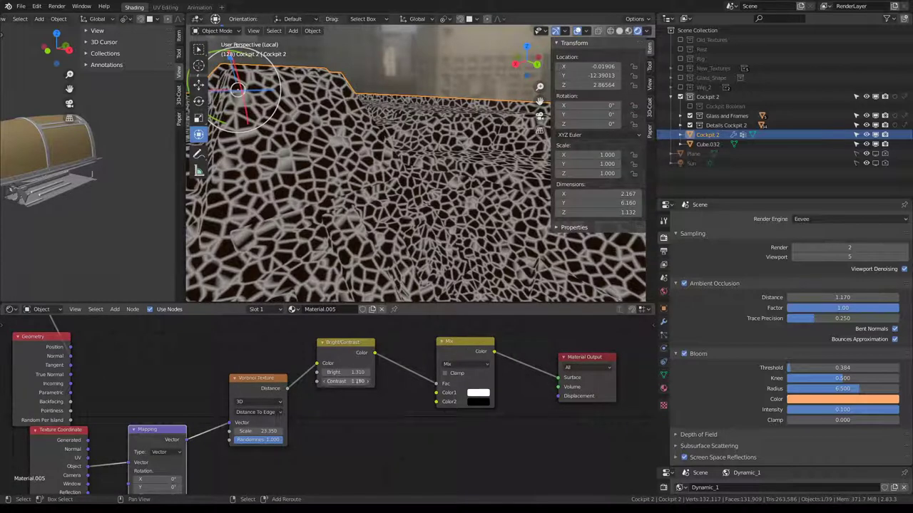
mouse_move(346, 381)
mouse_down()
mouse_move(332, 380)
mouse_move(360, 380)
mouse_up()
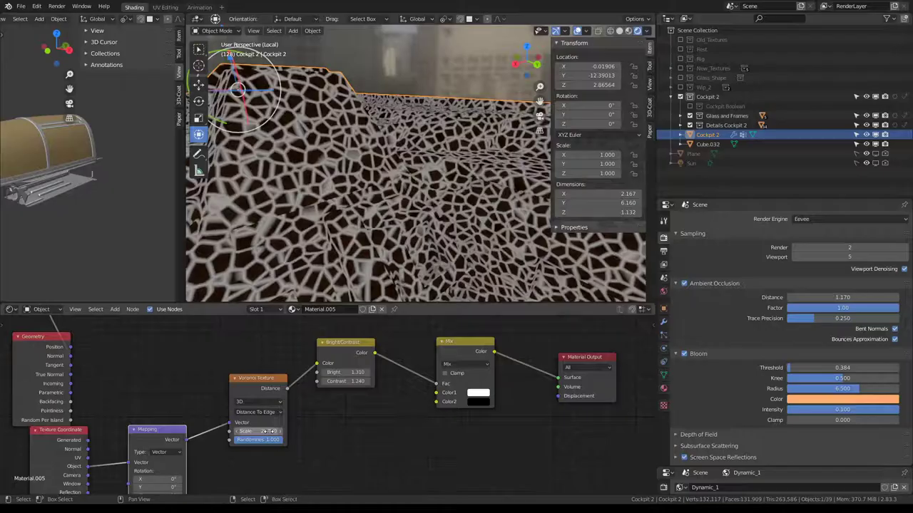
drag(258, 431, 246, 432)
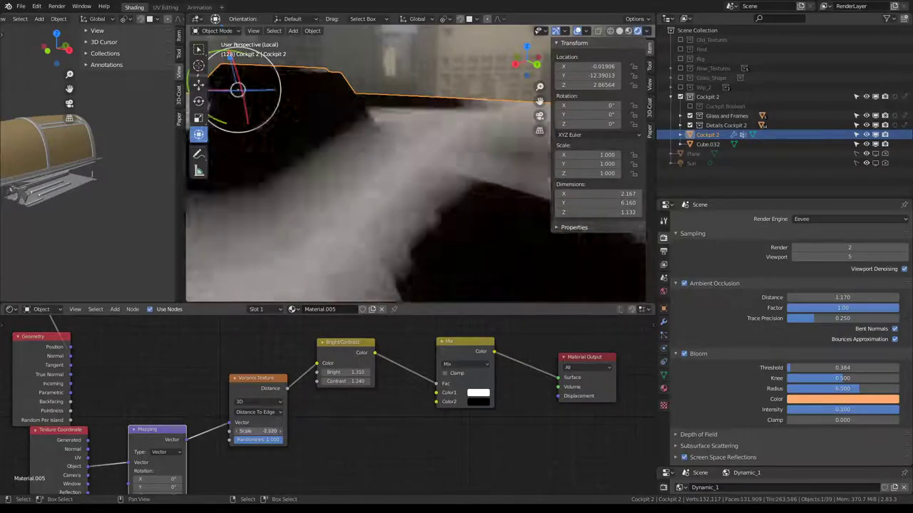
drag(246, 431, 356, 202)
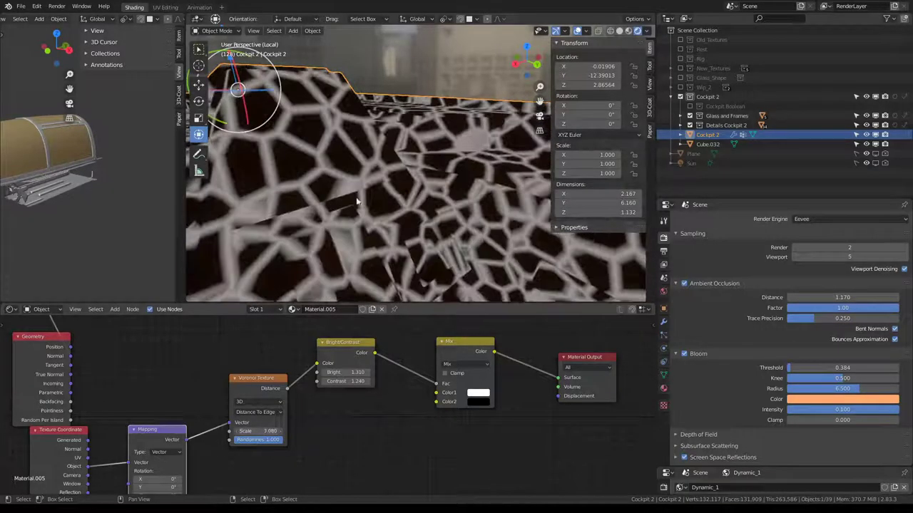
scroll(357, 202, down, 4)
scroll(357, 202, down, 2)
scroll(356, 202, down, 2)
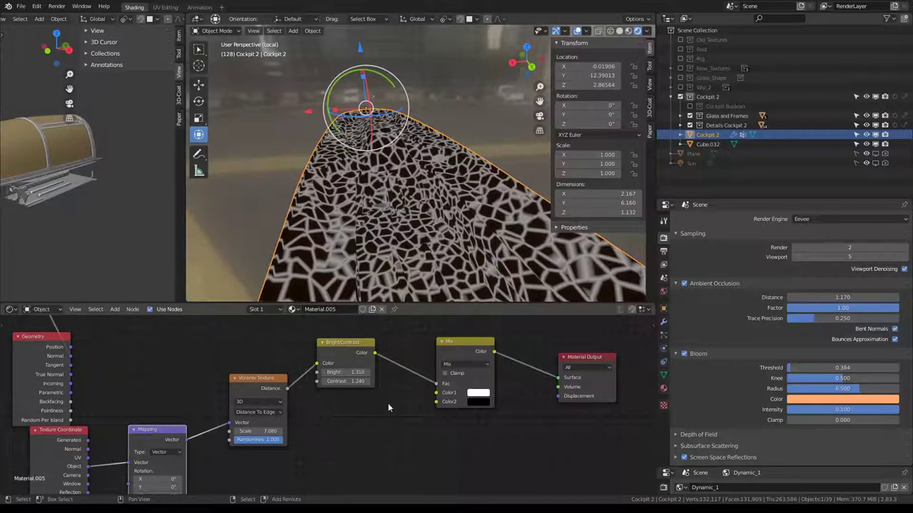
key(shift+a)
key(shift+a)
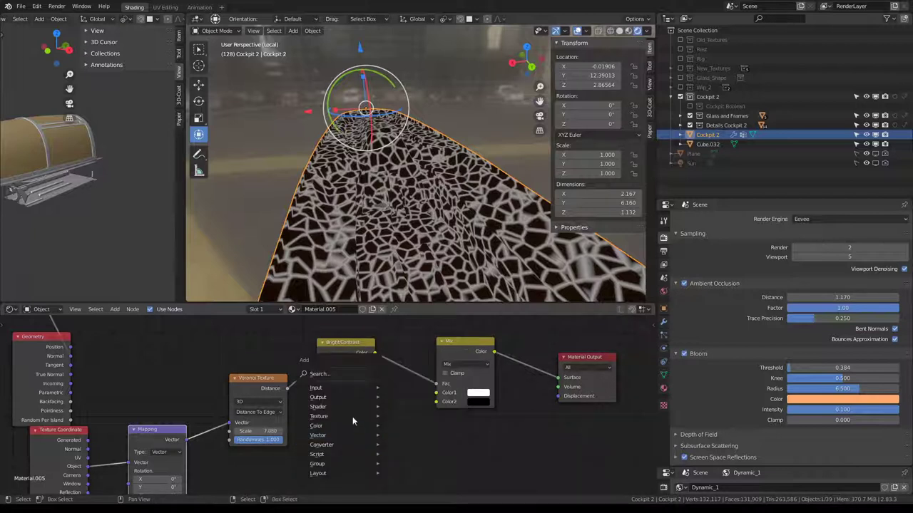
mouse_move(319, 416)
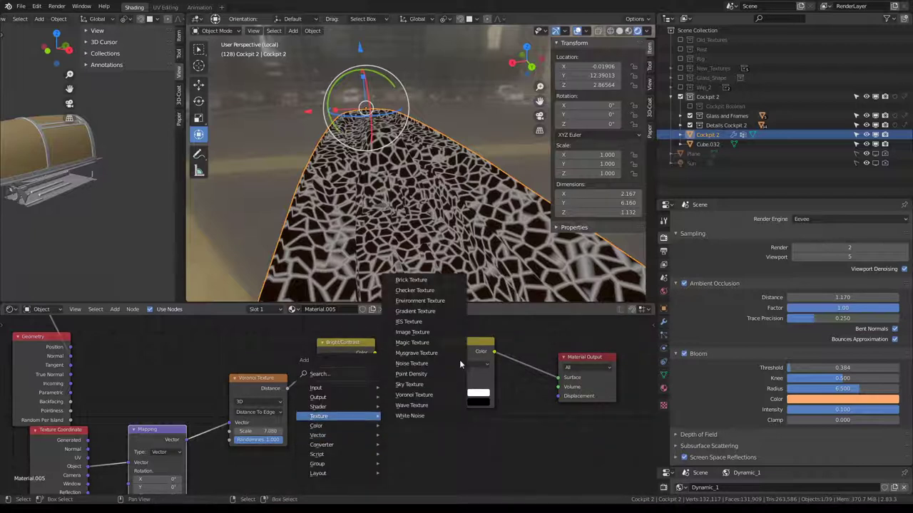
- Add a Noise Texture below Bright/Contrast, fed by object coordinates
click(456, 363)
click(324, 415)
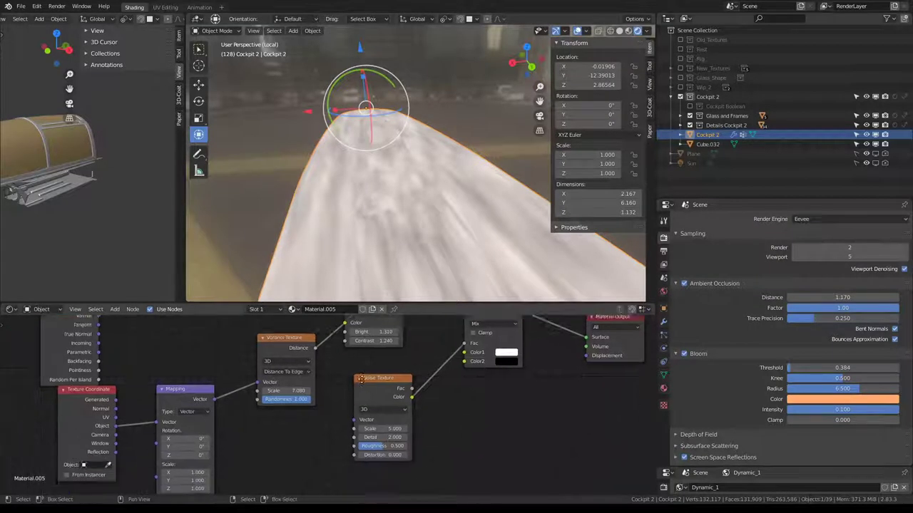
drag(397, 378, 387, 372)
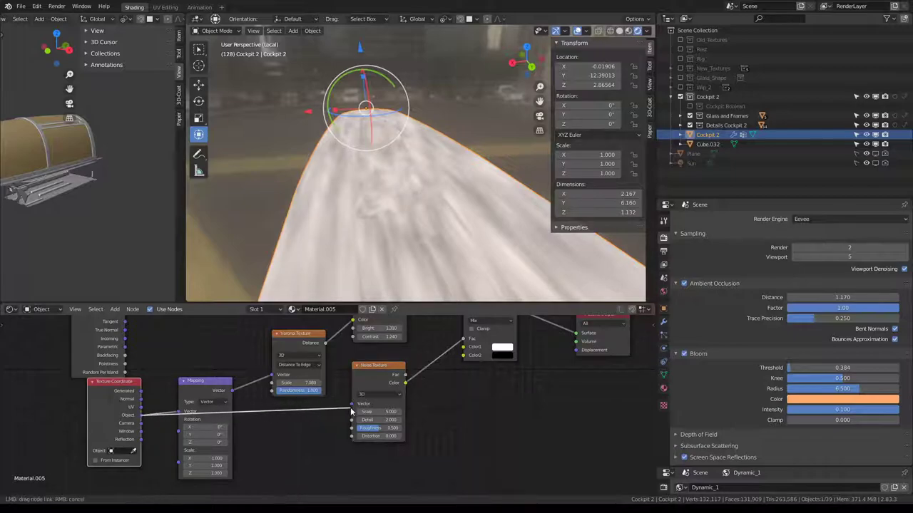
drag(141, 415, 353, 404)
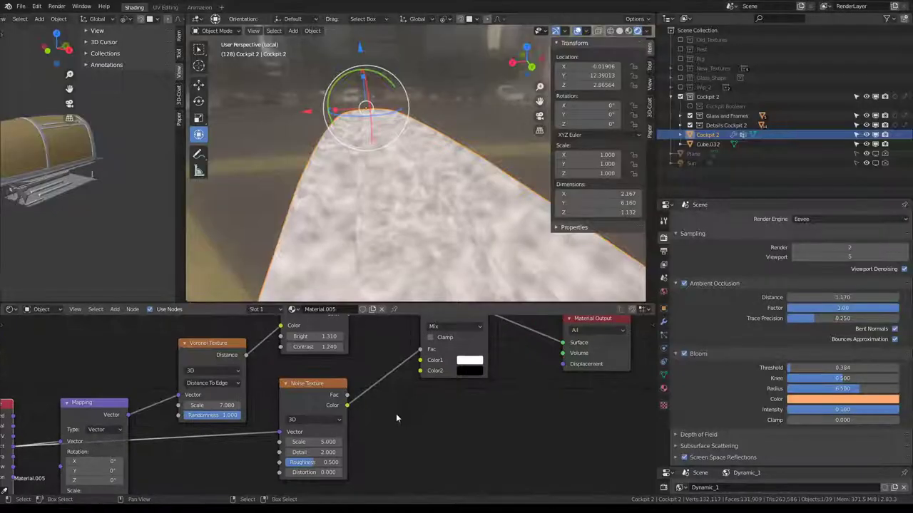
- Set the noise Detail to 3, Roughness to 1, Distortion to 0.1, and adjust its Scale
scroll(343, 445, up, 1)
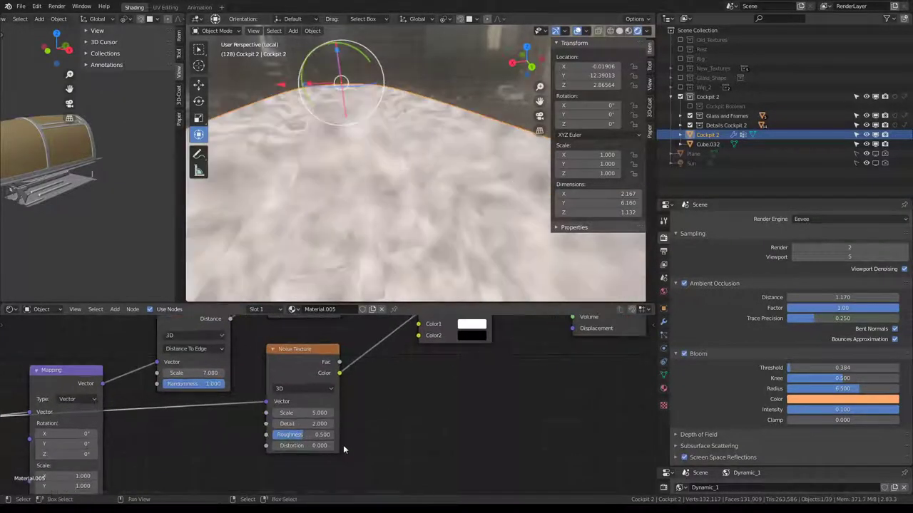
scroll(321, 439, up, 1)
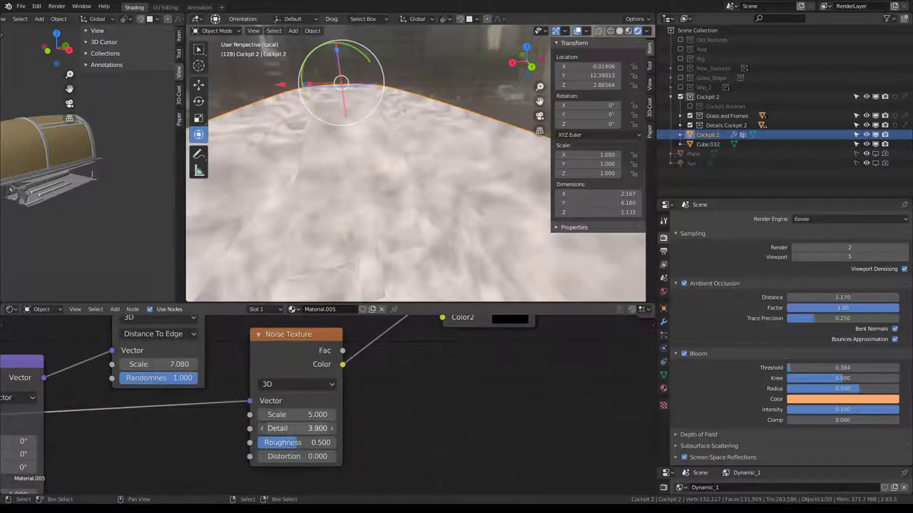
mouse_move(300, 428)
mouse_down()
mouse_move(271, 428)
mouse_move(342, 456)
mouse_up()
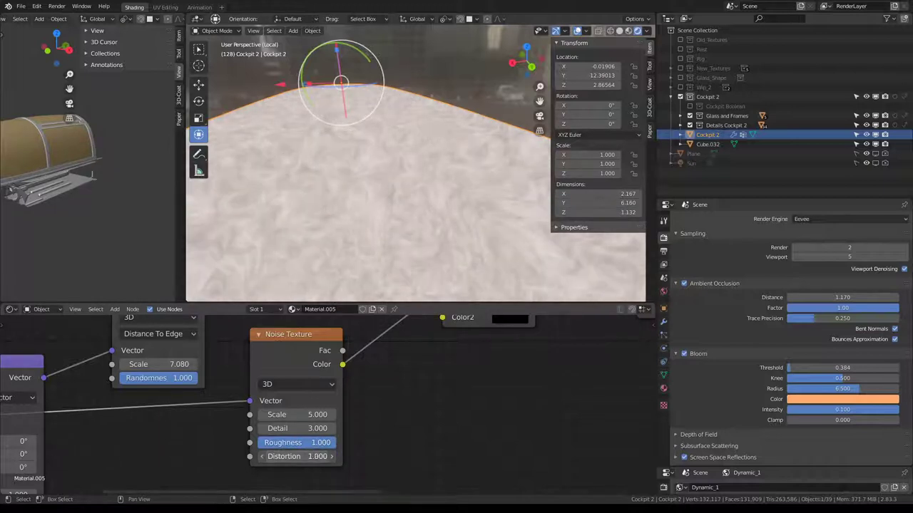
double_click(311, 456)
text(0.41)
key(Return)
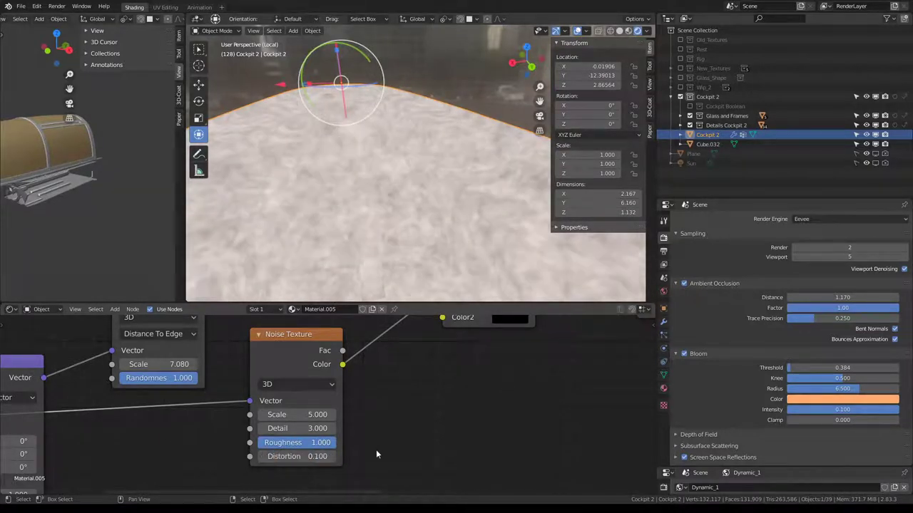
drag(298, 414, 436, 393)
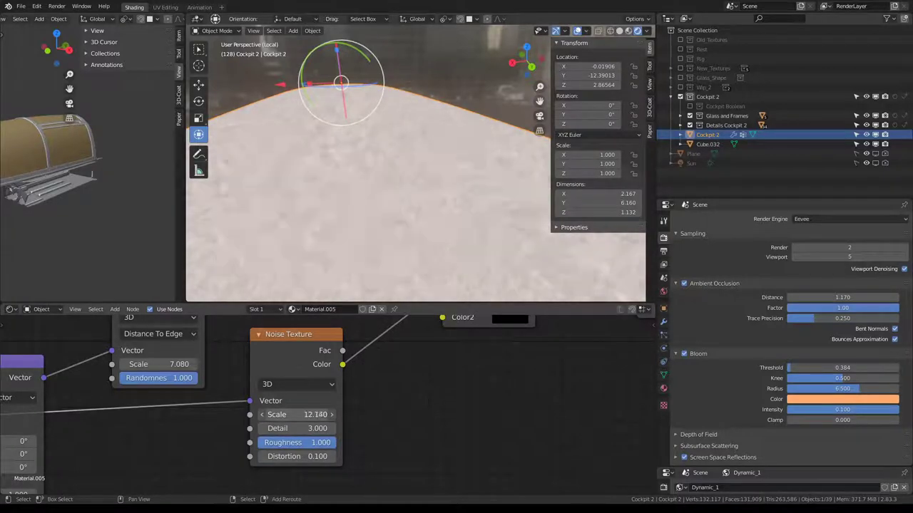
- Set the Noise Texture Scale to 2.000
key(Home)
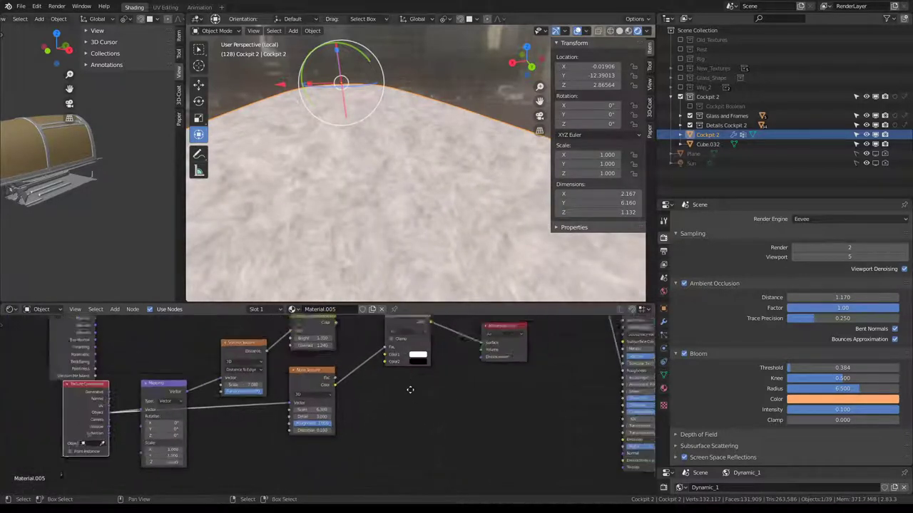
drag(397, 355, 406, 350)
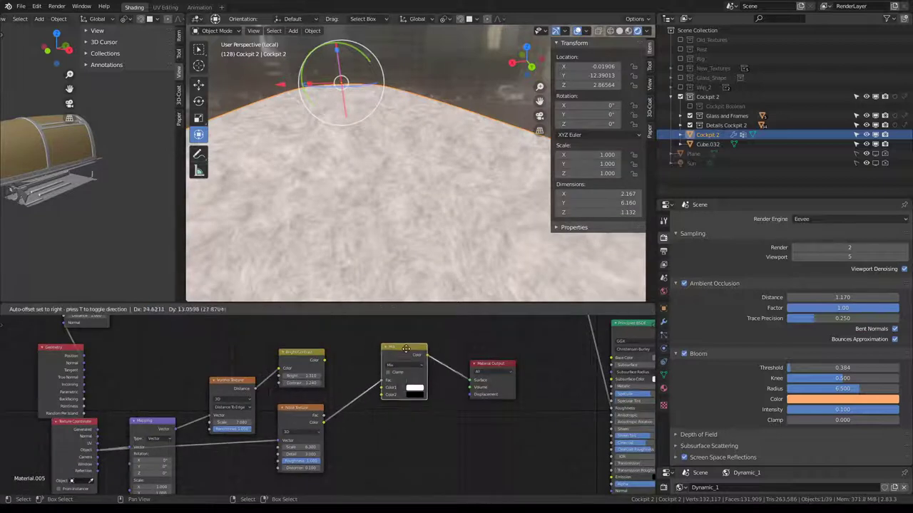
click(300, 448)
key(Return)
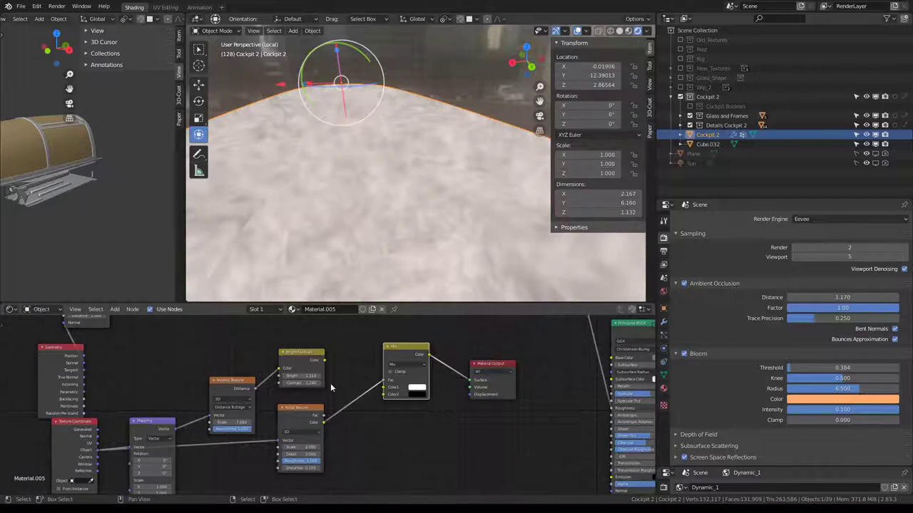
click(305, 359)
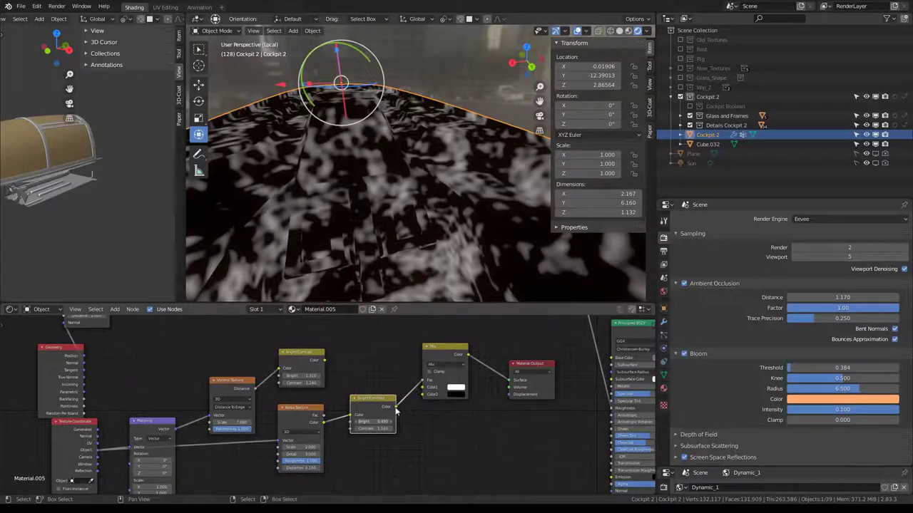
- Position the second Bright/Contrast after the noise and move the Mix node up-right
mouse_move(428, 171)
middle_down()
mouse_move(466, 168)
mouse_move(379, 159)
middle_up()
scroll(465, 432, down, 1)
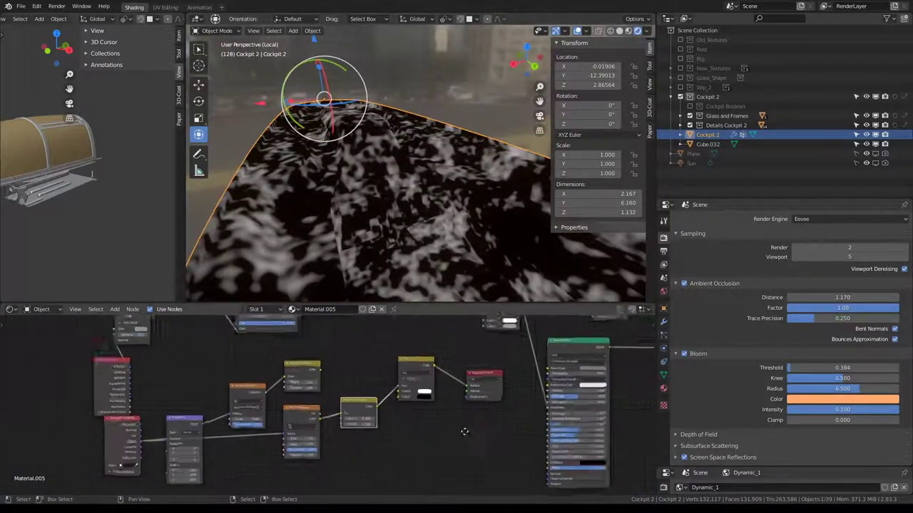
middle_drag(464, 432, 358, 400)
scroll(358, 401, up, 1)
scroll(327, 399, down, 1)
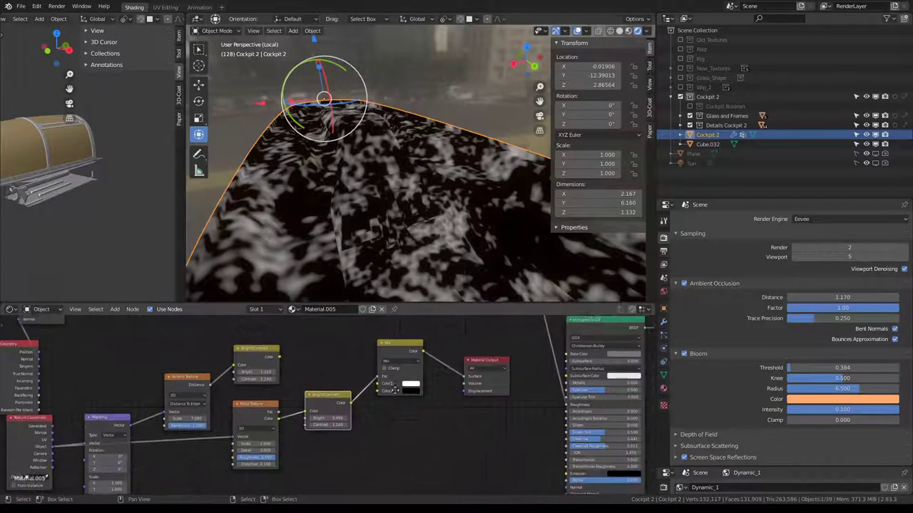
scroll(234, 418, up, 1)
drag(246, 414, 238, 438)
scroll(309, 378, down, 1)
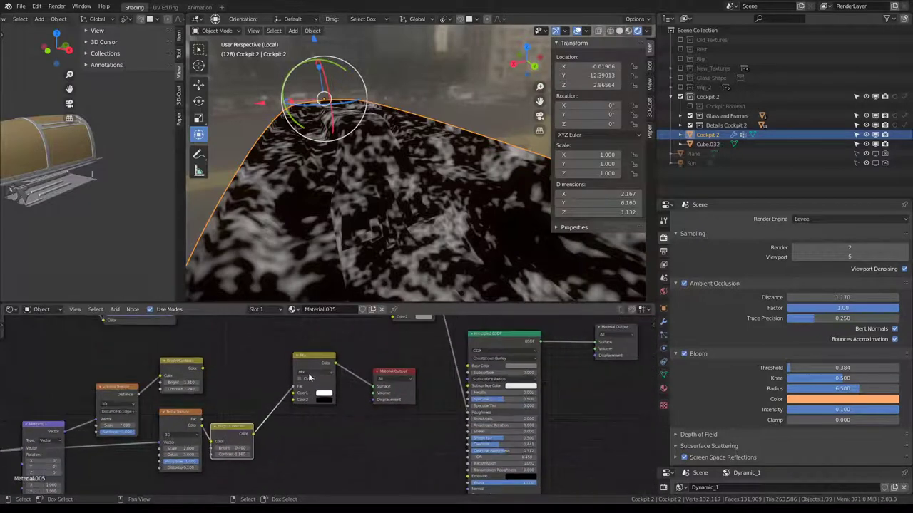
drag(303, 368, 319, 353)
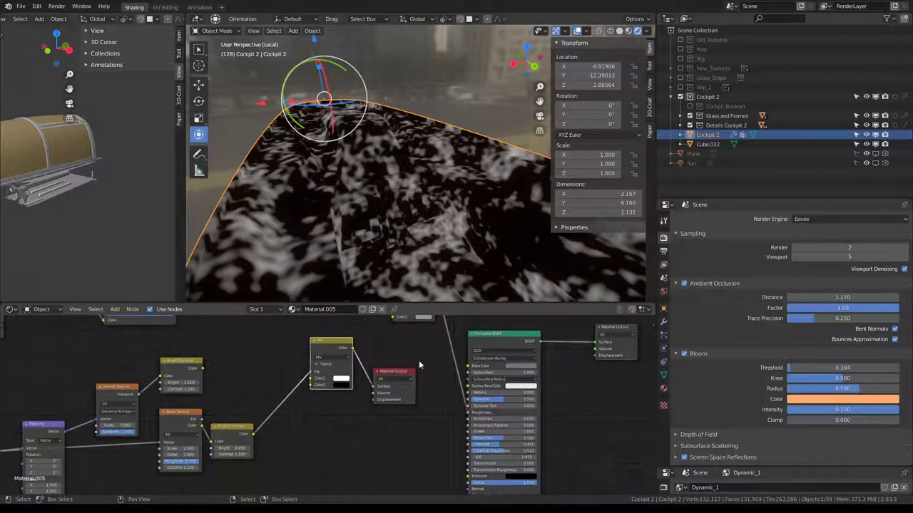
scroll(378, 374, down, 2)
scroll(330, 390, up, 1)
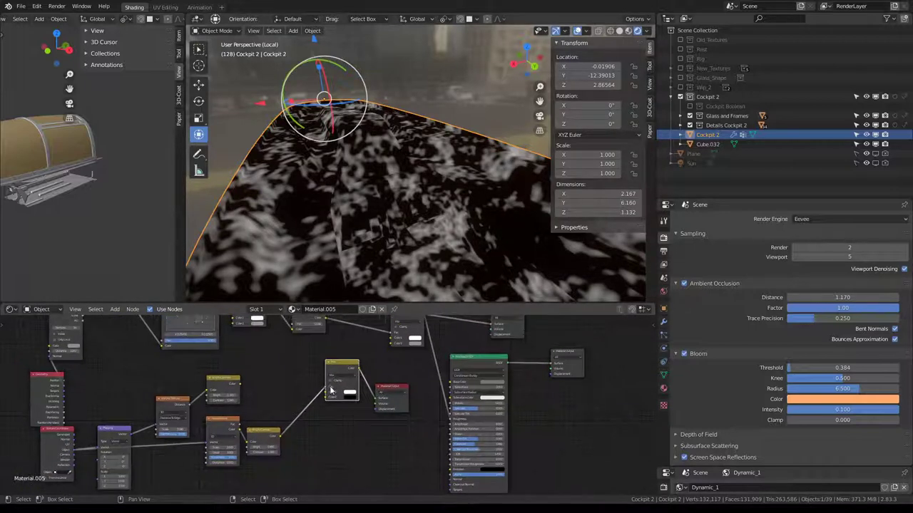
scroll(330, 390, up, 2)
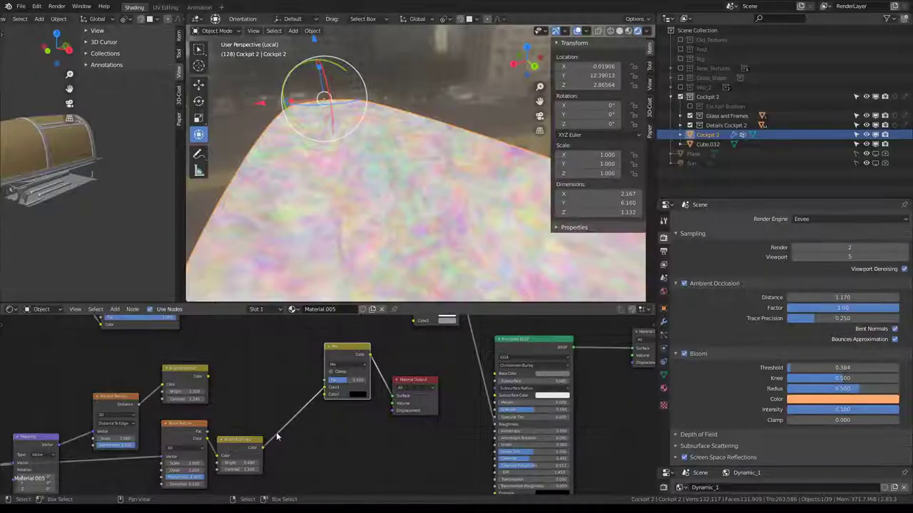
- Add an RGB to BW node and raise the Mix factor to 1.000
key(shift+a)
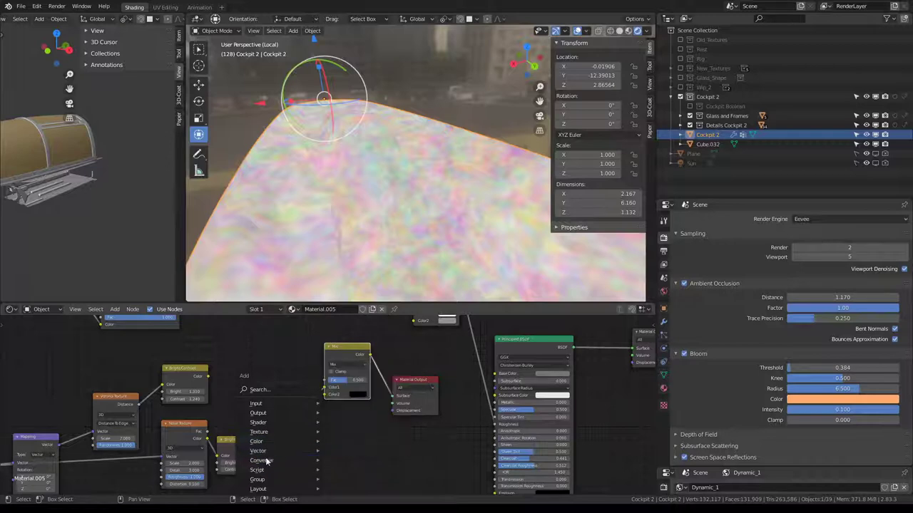
mouse_move(261, 460)
click(363, 402)
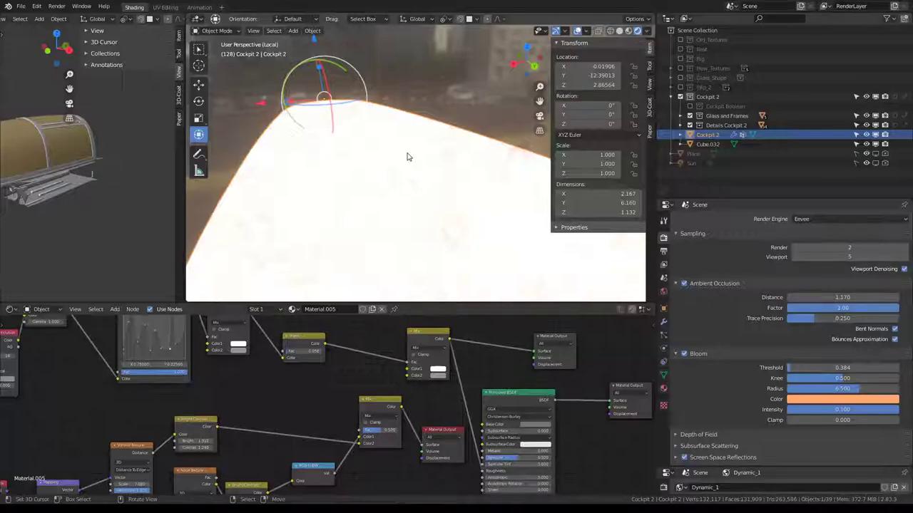
middle_drag(389, 448, 386, 396)
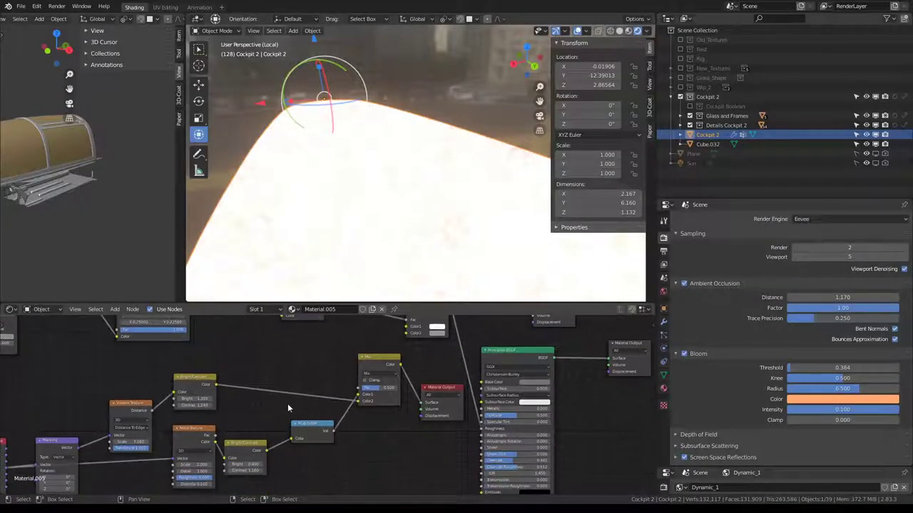
drag(378, 388, 403, 388)
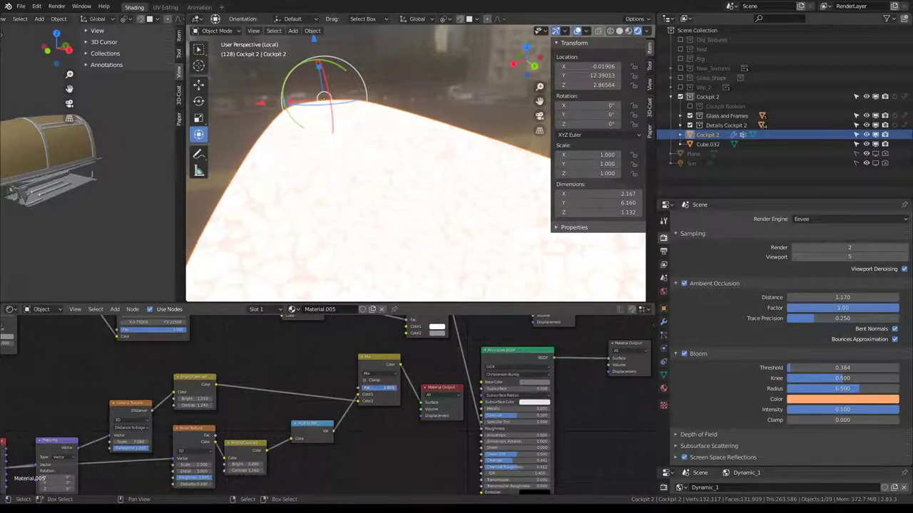
- Switch the Mix node to Multiply blending and reposition the RGB to BW node
click(388, 376)
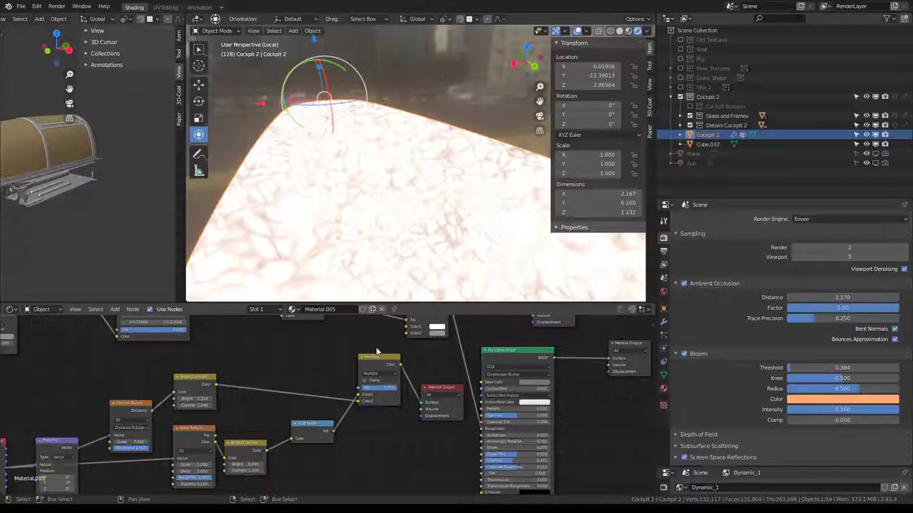
drag(387, 393, 378, 393)
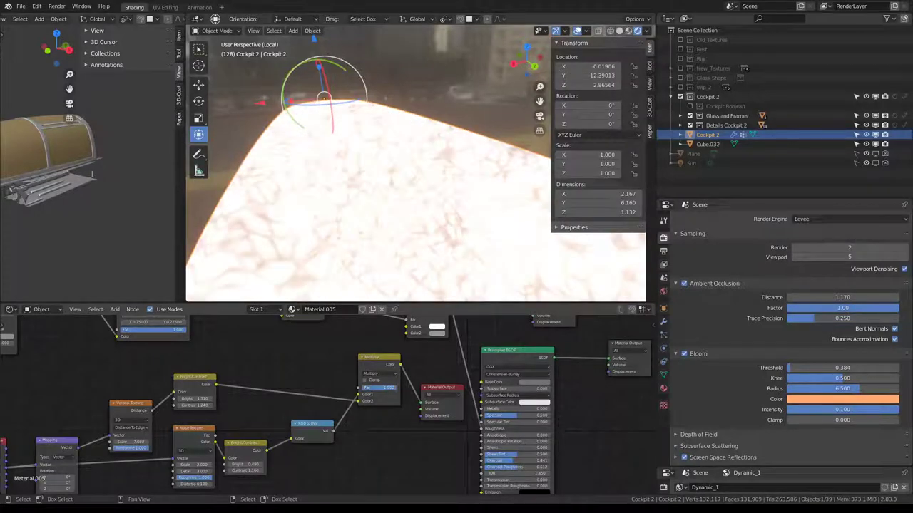
scroll(342, 428, up, 2)
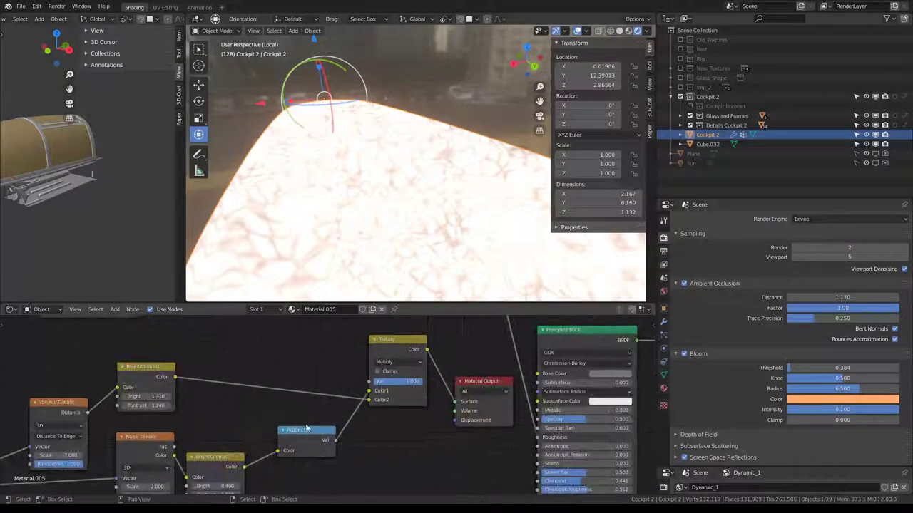
drag(305, 428, 291, 411)
middle_drag(398, 363, 405, 344)
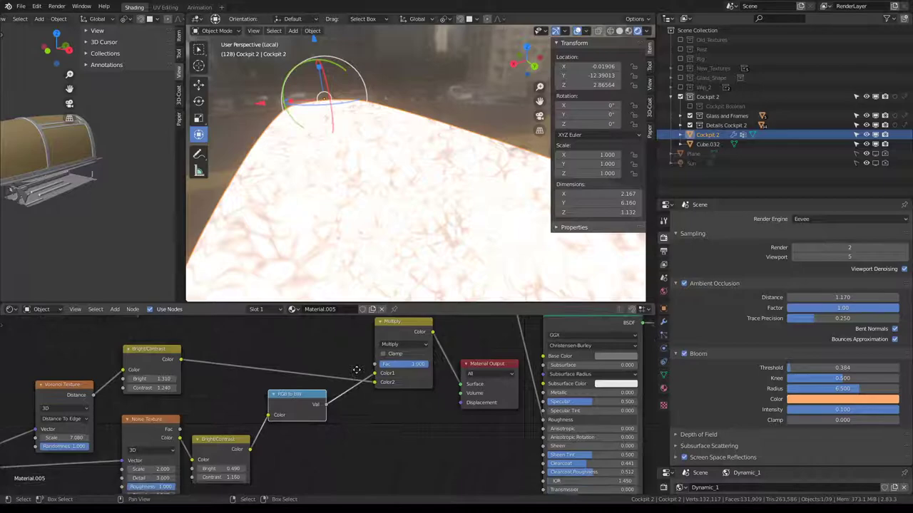
click(404, 344)
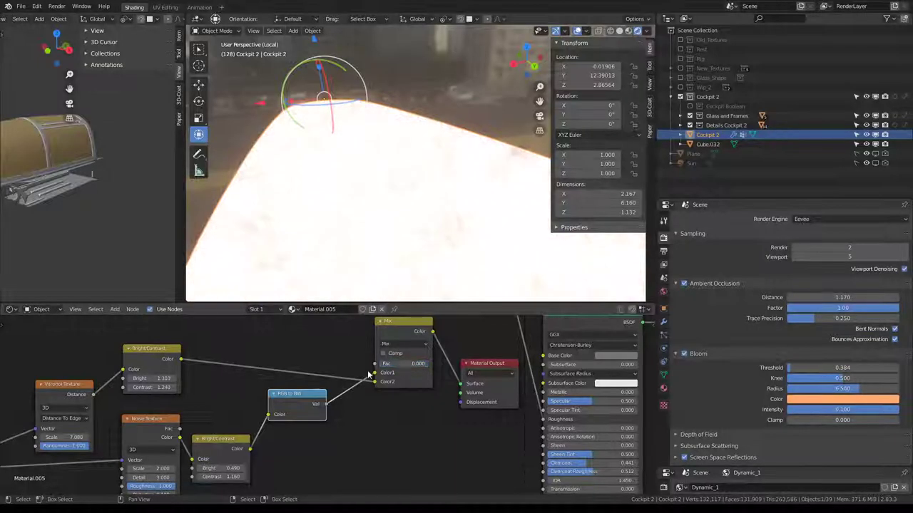
- Place the second RGB to BW node lower, beside the Voronoi Texture
middle_drag(368, 373, 363, 398)
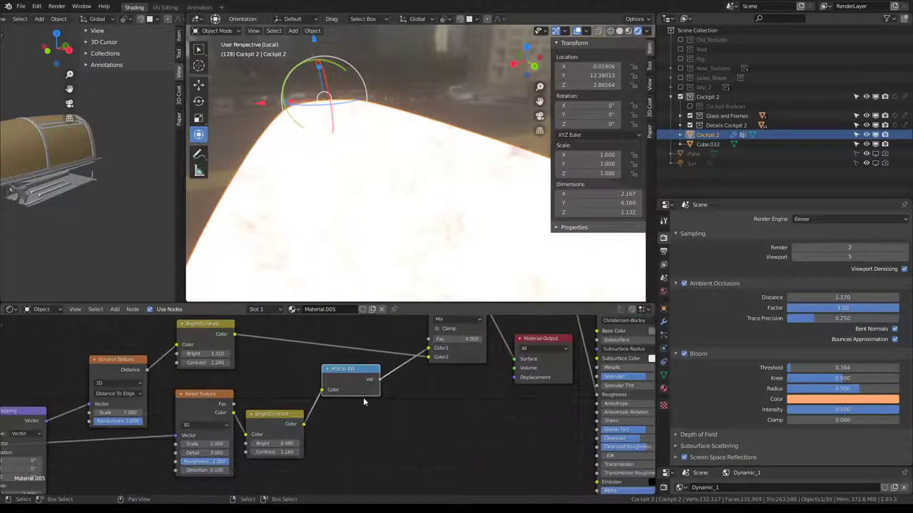
scroll(373, 405, down, 1)
drag(350, 378, 359, 411)
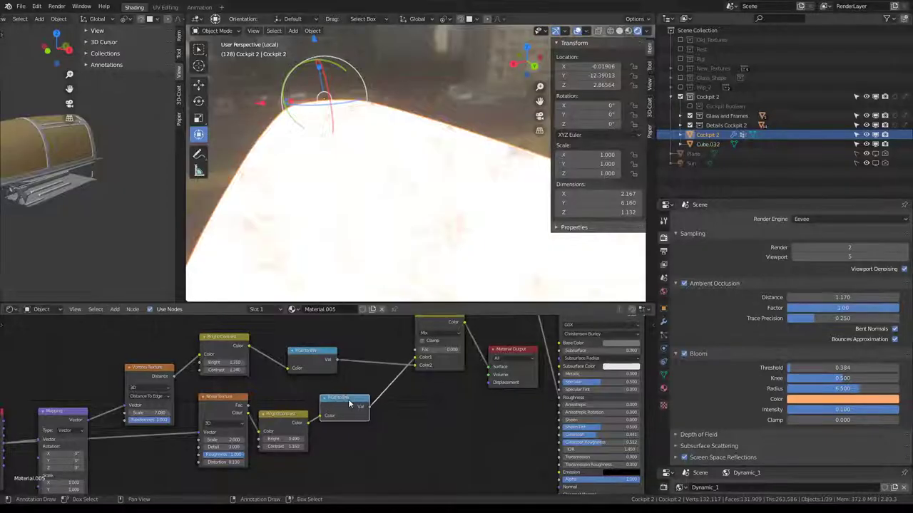
scroll(316, 432, up, 2)
middle_drag(349, 426, 316, 432)
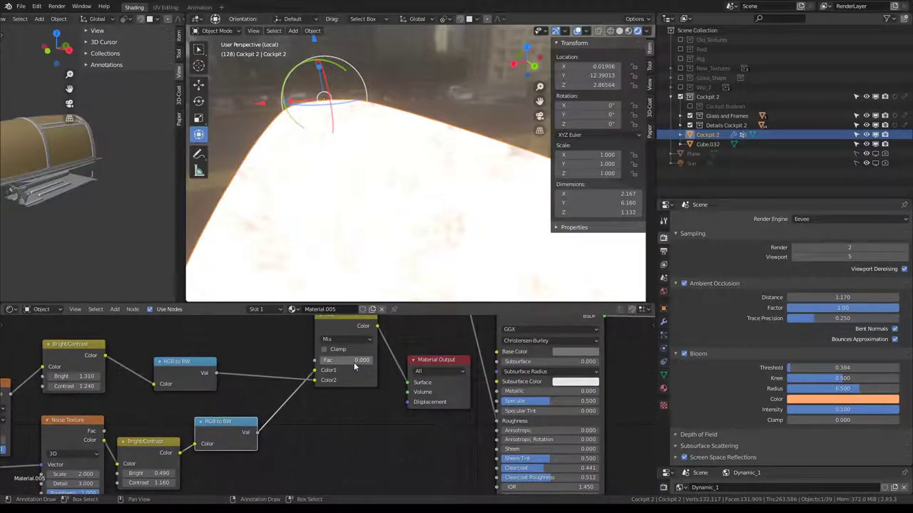
scroll(353, 362, down, 1)
mouse_move(238, 418)
middle_down()
mouse_move(355, 400)
mouse_move(390, 375)
middle_up()
scroll(355, 400, down, 2)
scroll(360, 396, up, 1)
scroll(364, 390, up, 1)
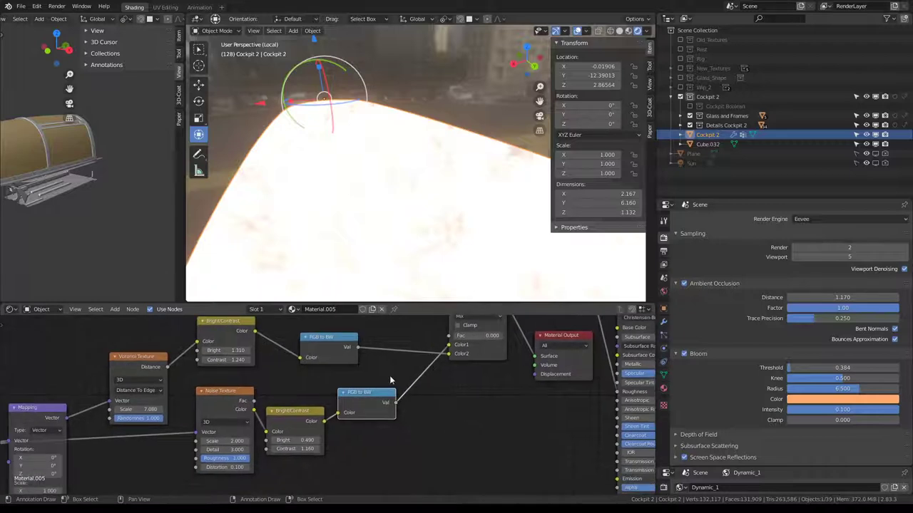
scroll(360, 409, up, 2)
- Set noise contrast to -3.880, brightness to -0.530, and the Mix factor to 0.033
mouse_move(365, 427)
mouse_down()
mouse_move(328, 427)
mouse_move(362, 425)
mouse_move(343, 415)
mouse_move(372, 415)
mouse_up()
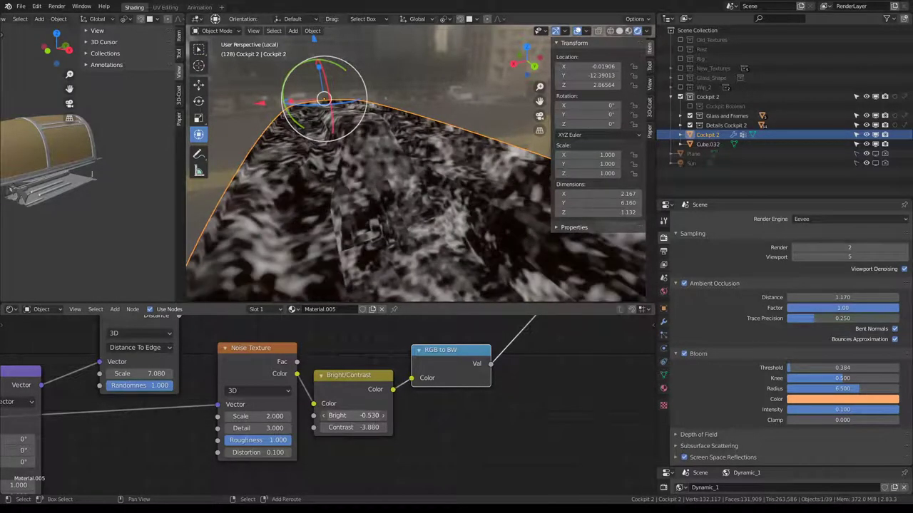
mouse_move(328, 168)
middle_down()
mouse_move(351, 162)
mouse_move(414, 240)
mouse_move(400, 271)
middle_up()
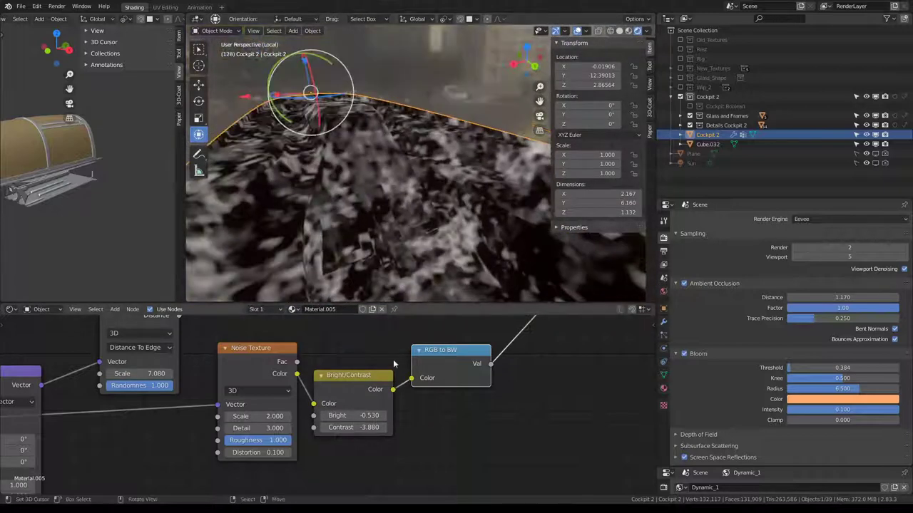
mouse_move(420, 336)
middle_down()
mouse_move(371, 418)
mouse_move(467, 372)
middle_up()
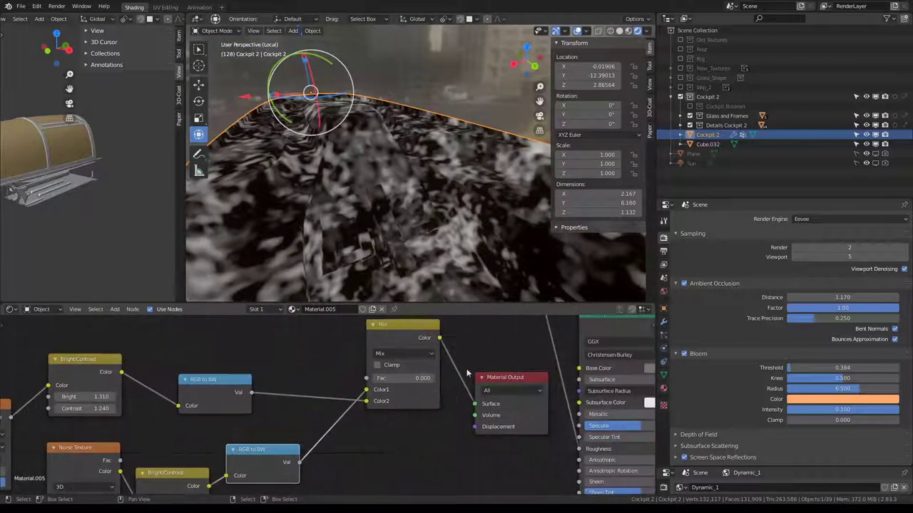
mouse_move(396, 381)
mouse_down()
mouse_move(440, 380)
mouse_move(375, 378)
mouse_up()
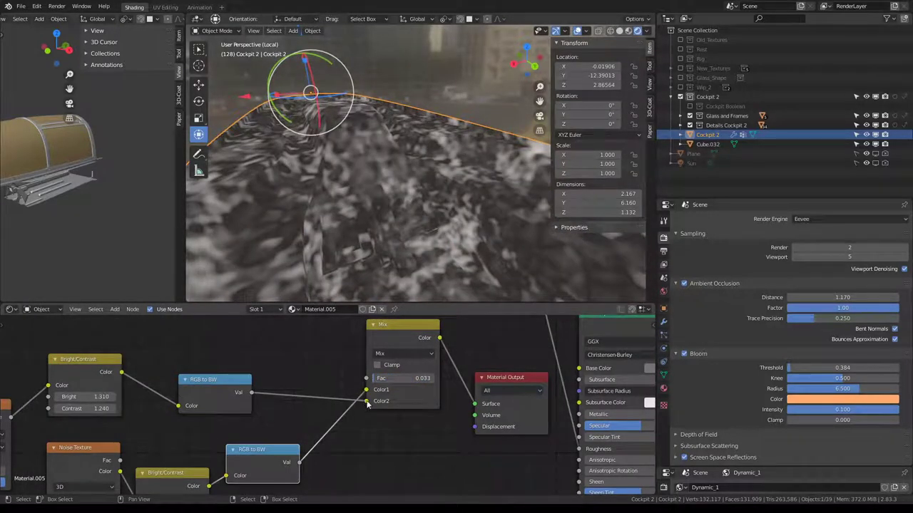
- Move the Material Output node down and left to free space
scroll(419, 177, down, 2)
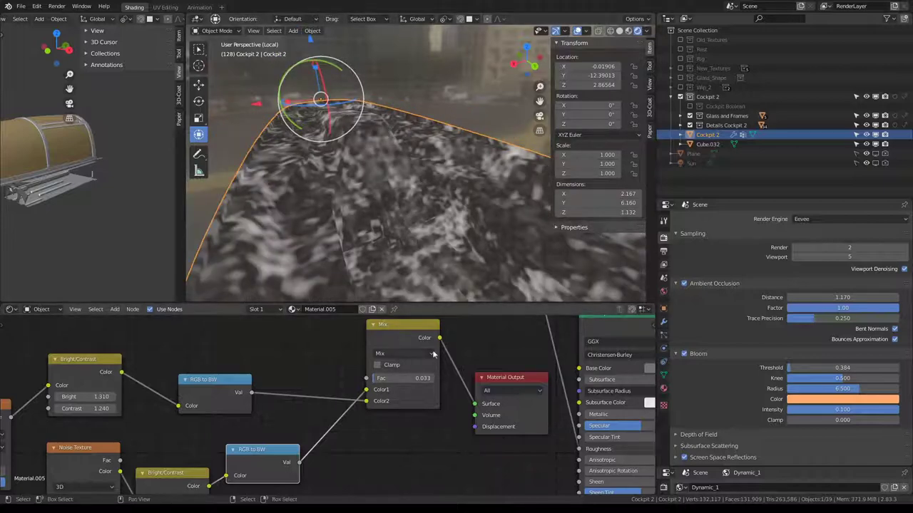
scroll(432, 355, down, 1)
drag(399, 331, 350, 343)
drag(492, 375, 430, 426)
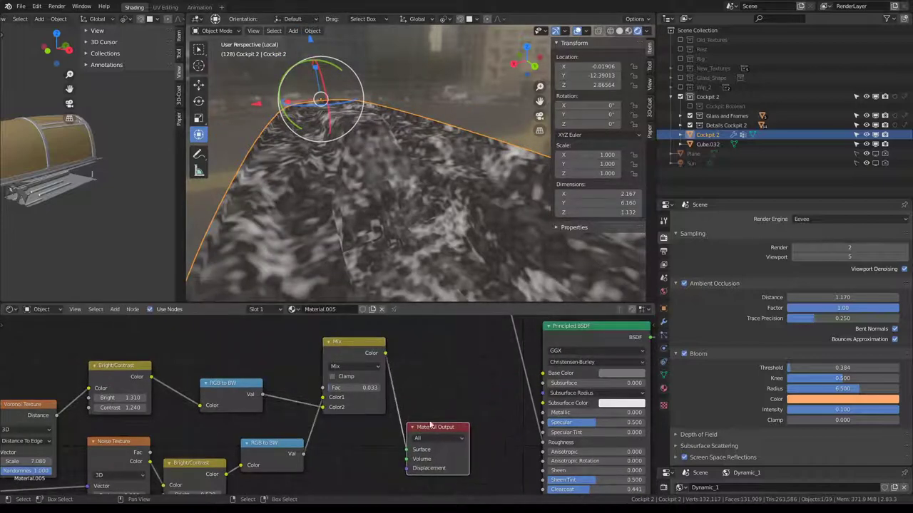
middle_drag(371, 214, 388, 171)
mouse_move(356, 393)
middle_down()
mouse_move(413, 354)
mouse_move(314, 365)
middle_up()
scroll(412, 355, down, 1)
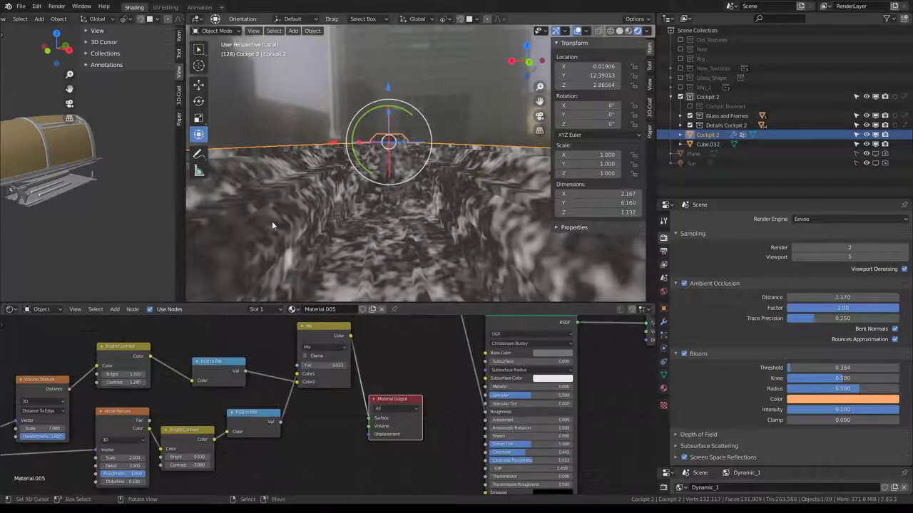
scroll(330, 199, up, 2)
scroll(347, 210, up, 2)
middle_drag(324, 430, 379, 395)
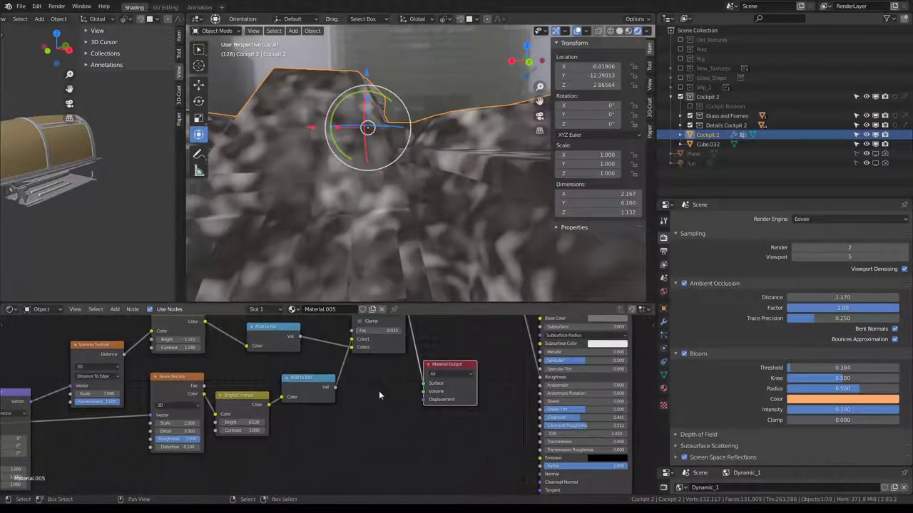
key(shift+a)
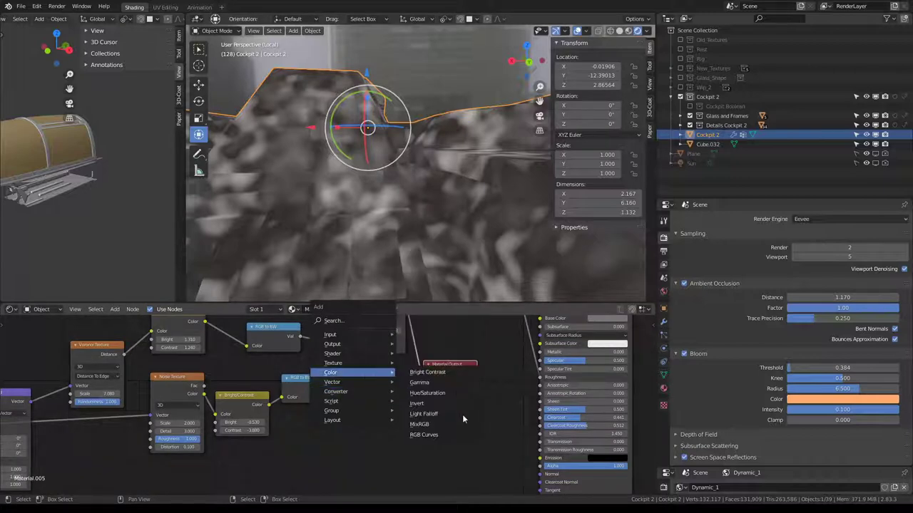
- Add an RGB Curves node, moving Principled BSDF and Material Output aside
click(449, 432)
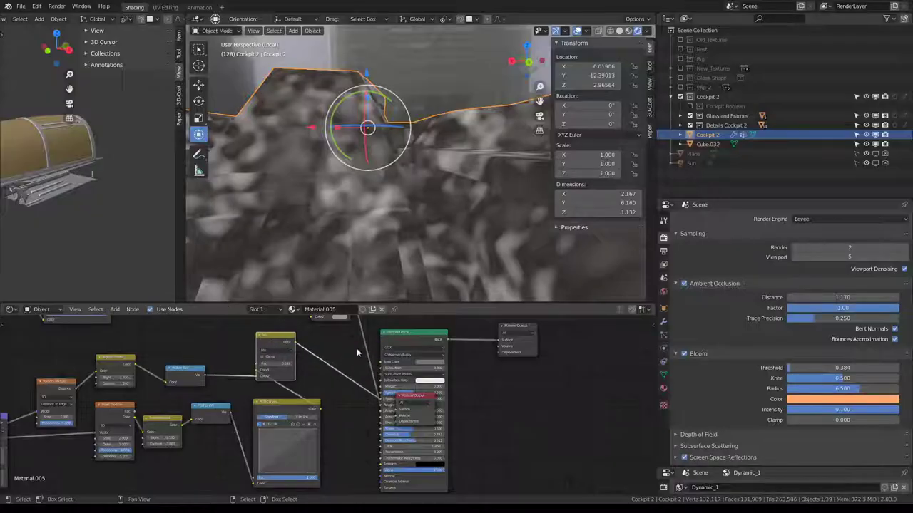
drag(403, 333, 520, 335)
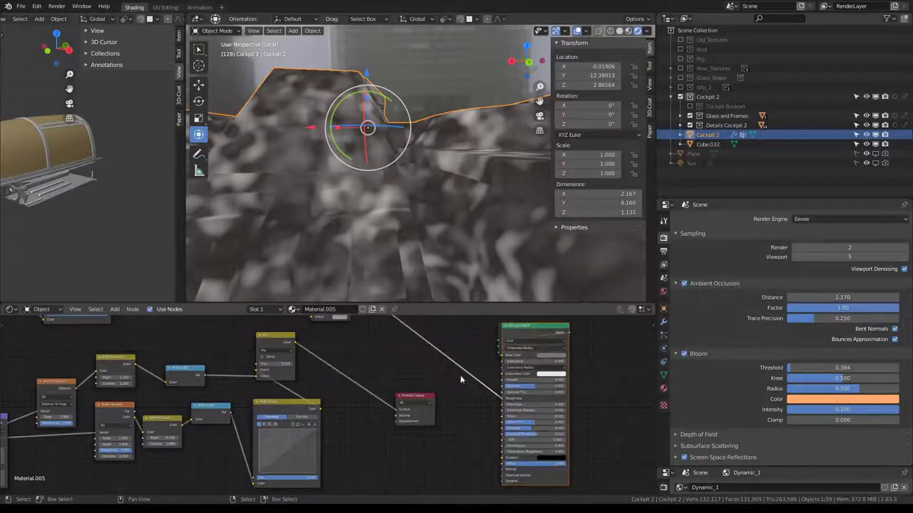
middle_drag(344, 396, 399, 392)
drag(469, 392, 446, 357)
- Place the RGB Curves node and wire it to the noise's RGB to BW output
scroll(399, 378, up, 1)
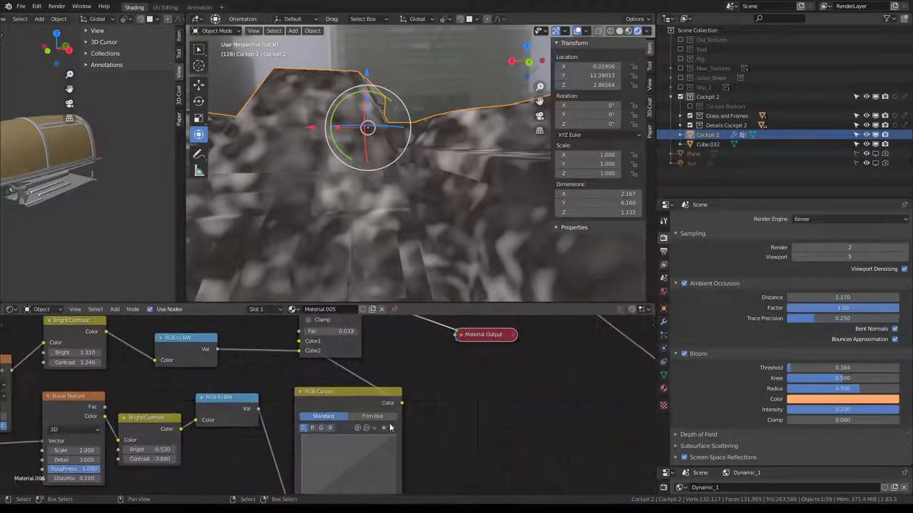
scroll(370, 394, up, 2)
scroll(370, 395, down, 2)
scroll(320, 439, up, 1)
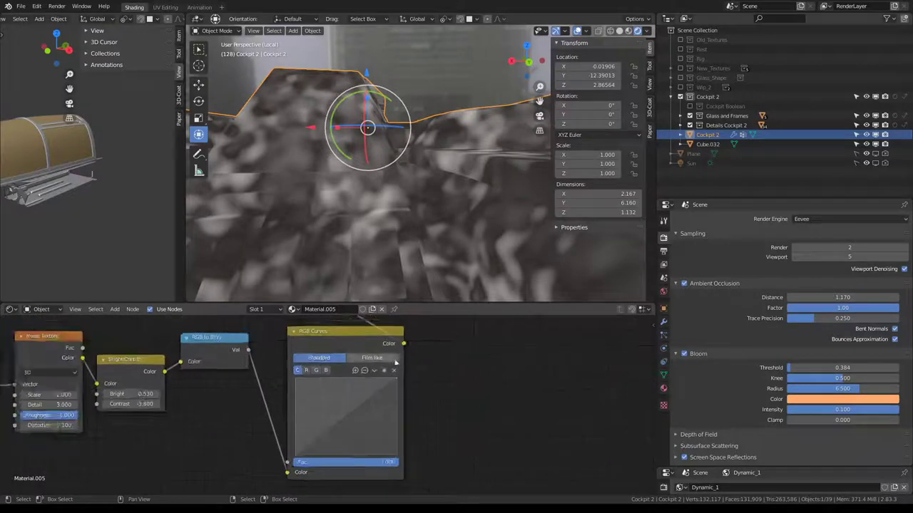
click(426, 340)
scroll(428, 345, down, 1)
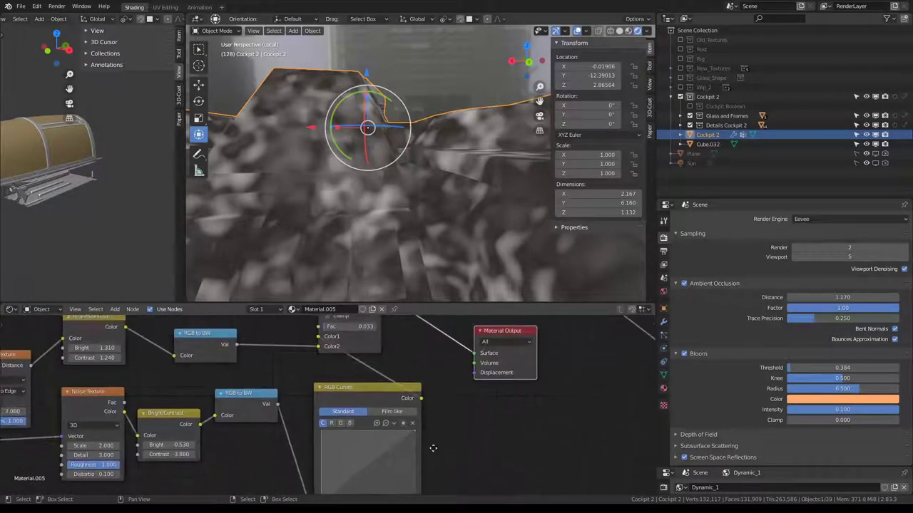
drag(380, 405, 366, 383)
scroll(417, 401, up, 1)
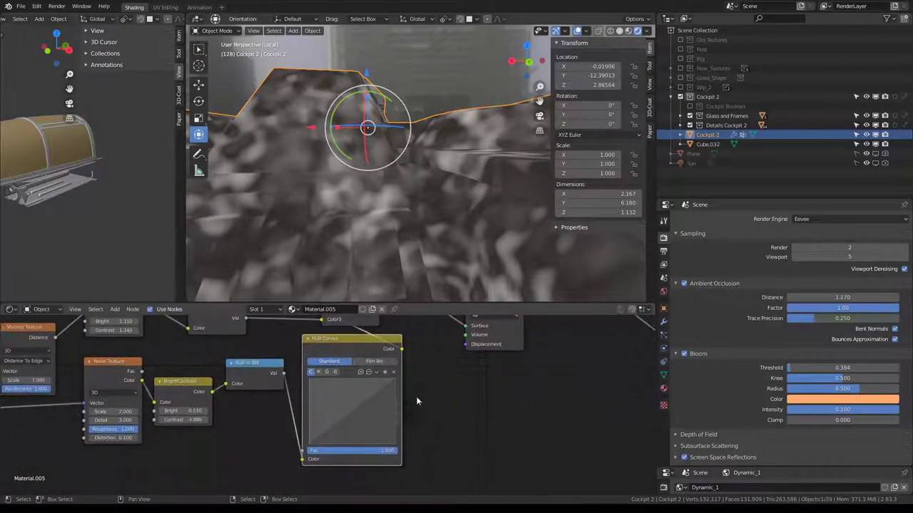
drag(405, 352, 440, 339)
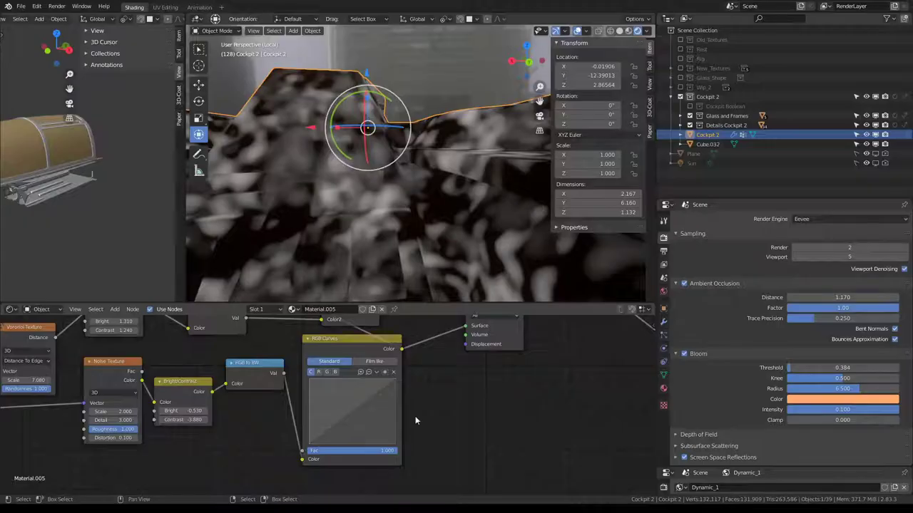
- Add mid and low control points to the RGB Curves and steepen the dark end
middle_drag(415, 415, 411, 390)
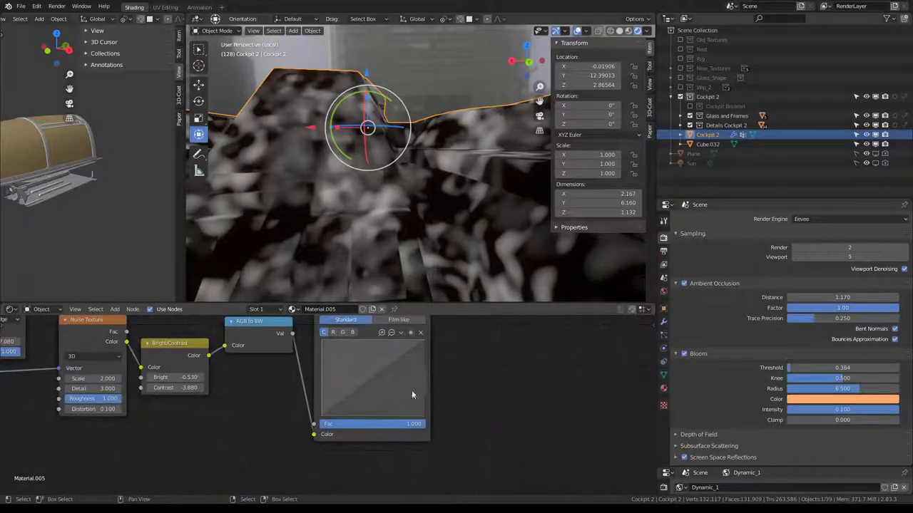
click(374, 376)
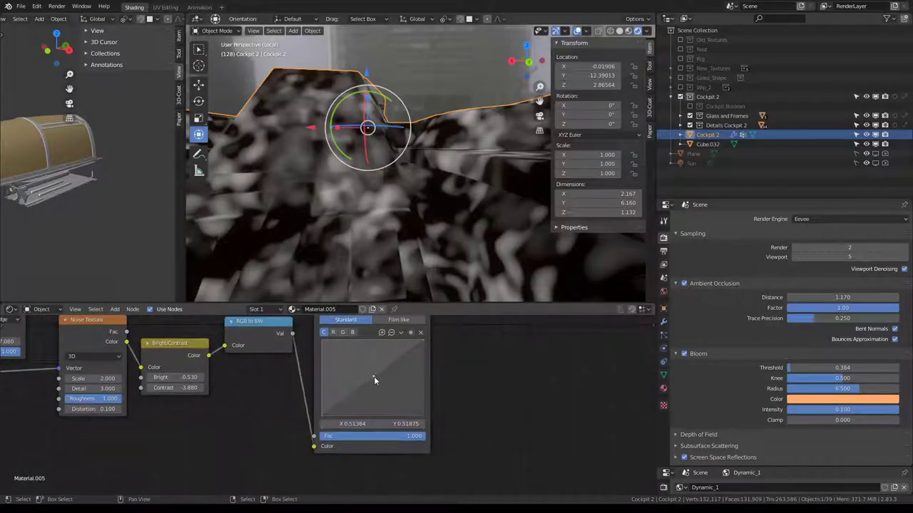
click(338, 407)
drag(339, 407, 345, 416)
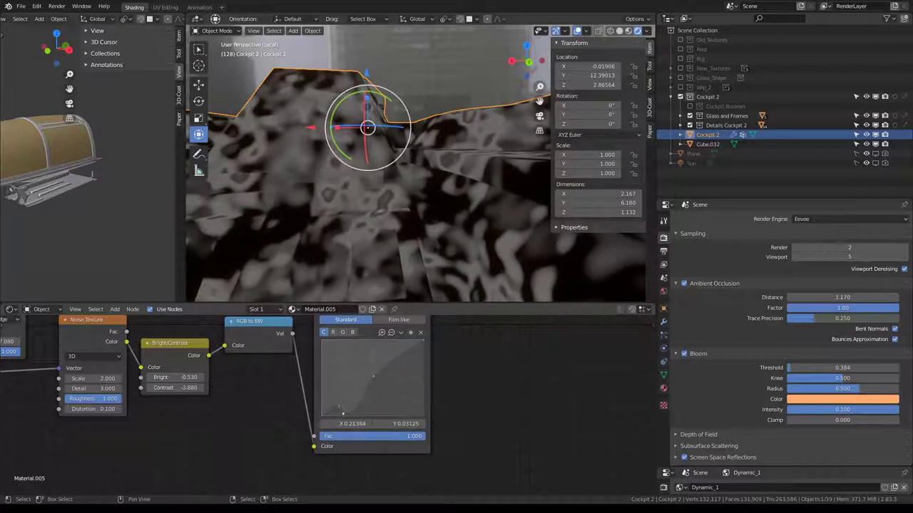
drag(354, 410, 346, 358)
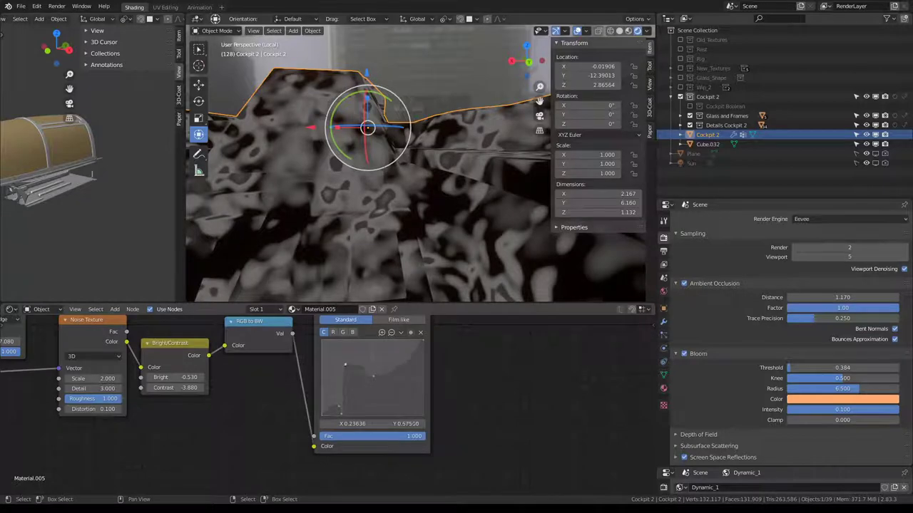
middle_drag(329, 106, 379, 308)
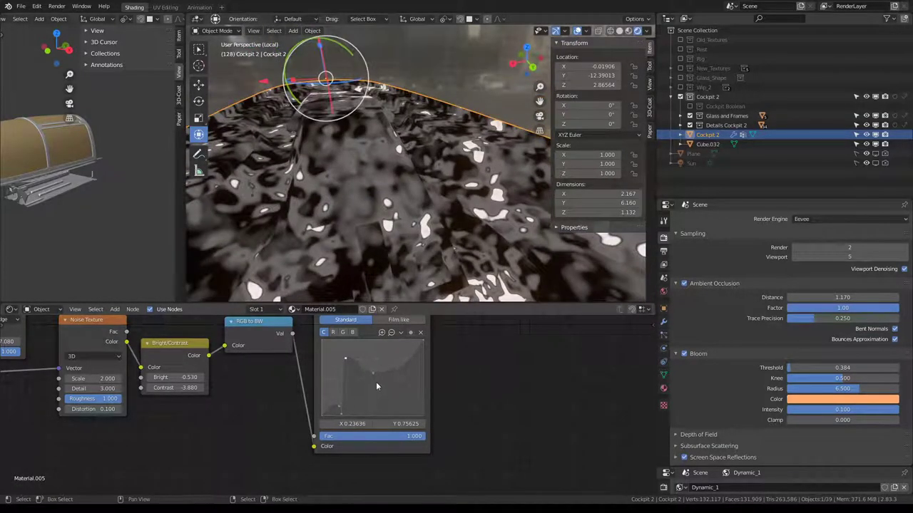
mouse_move(373, 376)
mouse_down()
mouse_move(354, 407)
mouse_move(355, 355)
mouse_up()
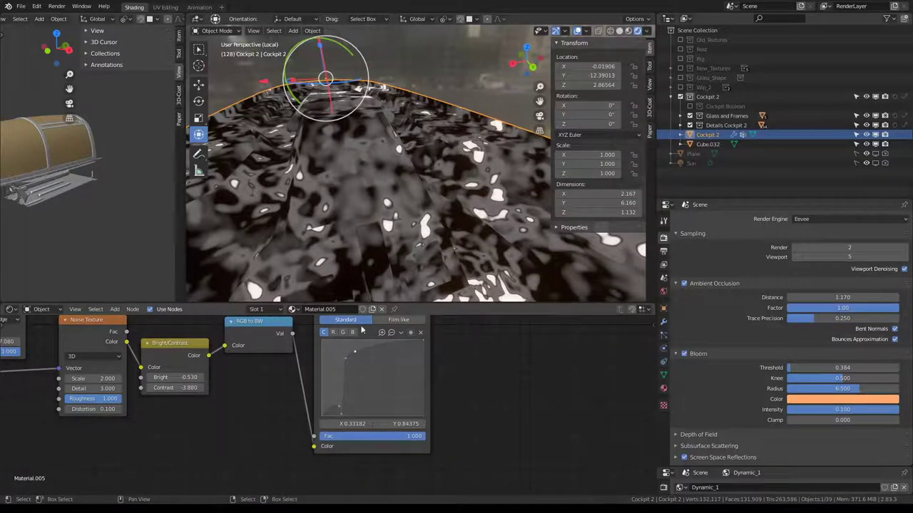
- Refine the curve points until the cockpit turns grey with scattered white flecks
middle_drag(353, 124, 427, 173)
scroll(385, 369, up, 3)
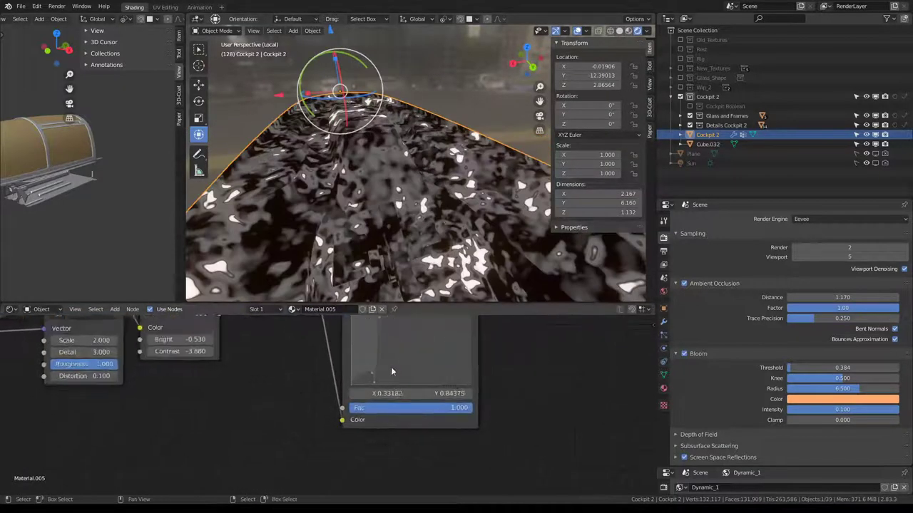
mouse_move(388, 376)
mouse_down()
mouse_move(367, 358)
mouse_move(374, 362)
mouse_up()
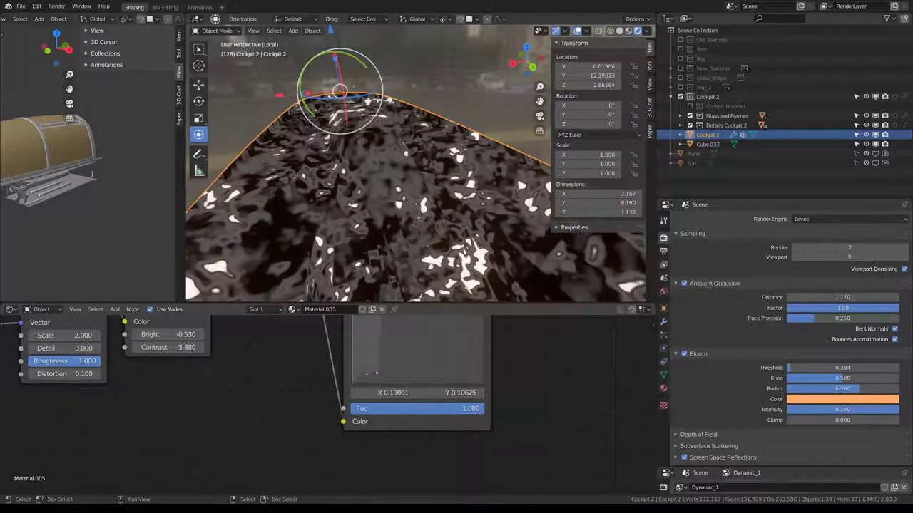
middle_drag(452, 135, 426, 159)
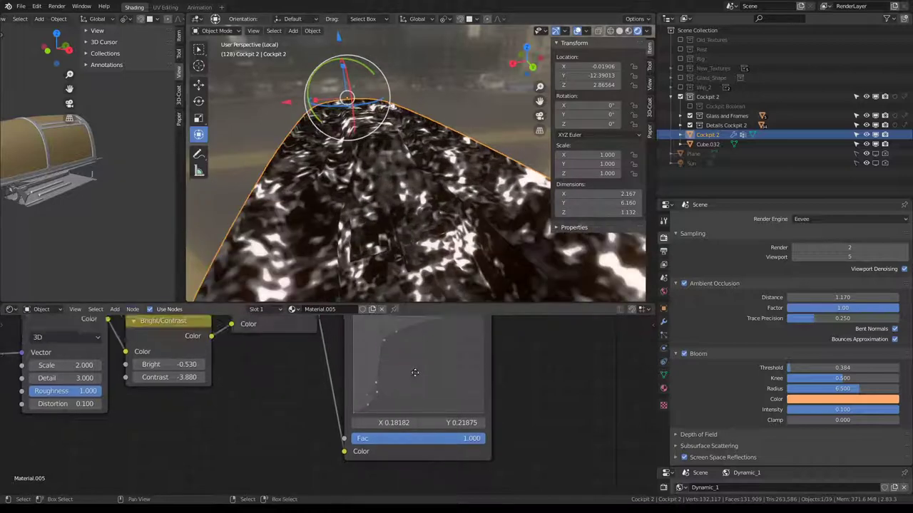
middle_drag(380, 364, 383, 413)
drag(383, 413, 382, 388)
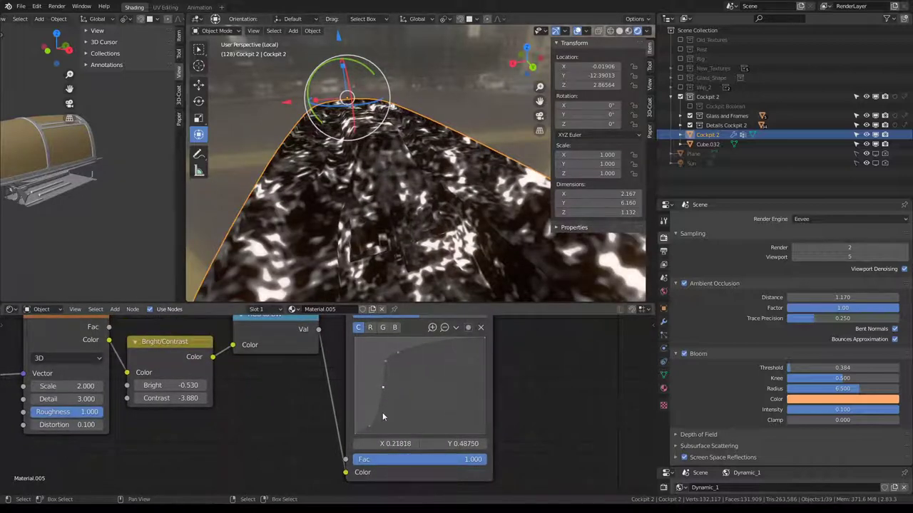
mouse_move(357, 436)
mouse_down()
mouse_move(371, 433)
mouse_move(373, 392)
mouse_move(356, 408)
mouse_move(374, 405)
mouse_move(383, 383)
mouse_up()
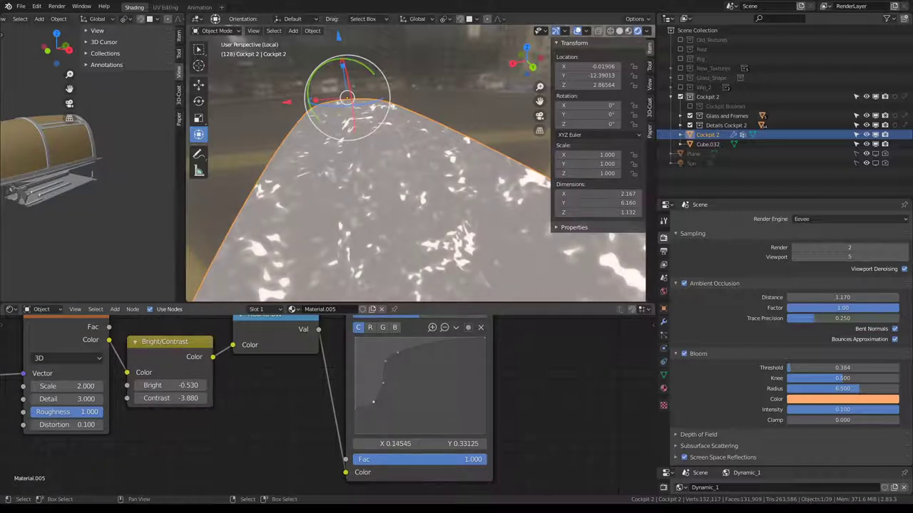
scroll(417, 179, down, 2)
scroll(574, 377, down, 2)
- Link RGB Curves into the Mix node and its Color output into the cockpit shader
scroll(499, 396, down, 3)
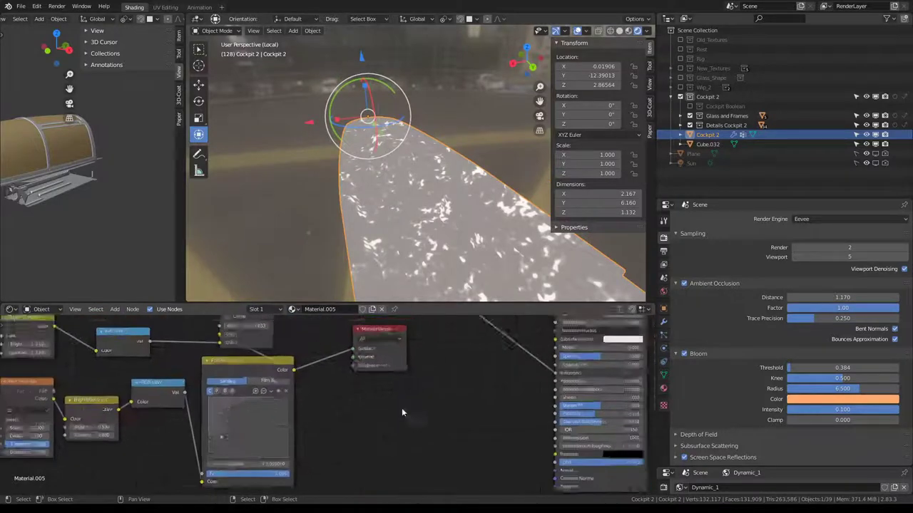
mouse_move(297, 373)
mouse_down()
mouse_move(333, 393)
mouse_move(345, 367)
mouse_move(389, 370)
mouse_up()
scroll(331, 339, down, 1)
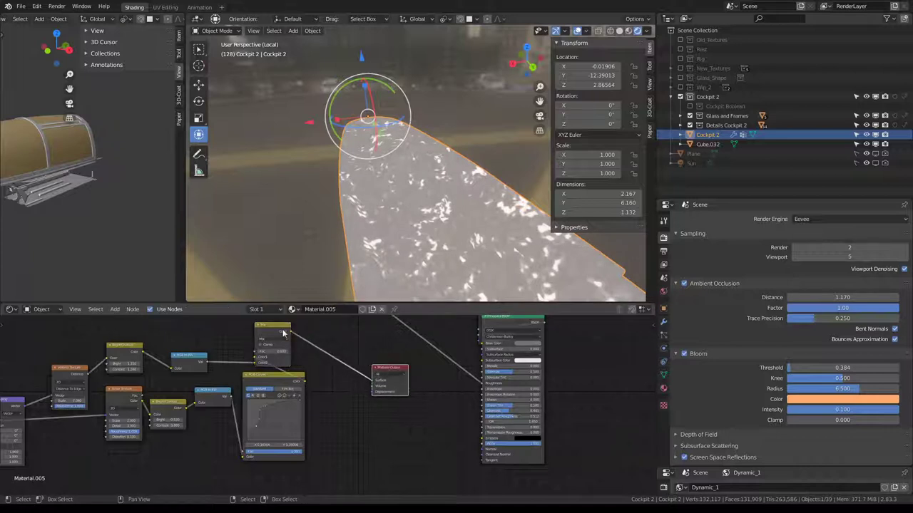
mouse_move(283, 333)
mouse_down()
mouse_move(346, 338)
mouse_move(417, 459)
mouse_move(487, 385)
mouse_up()
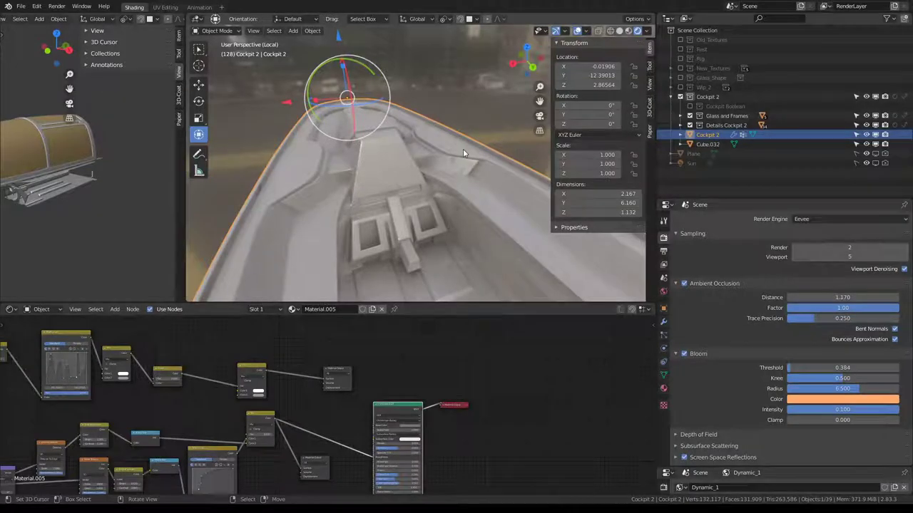
scroll(438, 137, up, 3)
mouse_move(438, 136)
middle_down()
mouse_move(400, 138)
mouse_move(448, 176)
mouse_move(374, 183)
mouse_move(409, 169)
mouse_move(417, 198)
mouse_move(457, 204)
mouse_move(407, 137)
mouse_move(407, 172)
middle_up()
- Zoom in on the RGB Curves node and raise its dark-end point for more contrast
middle_drag(499, 405, 504, 377)
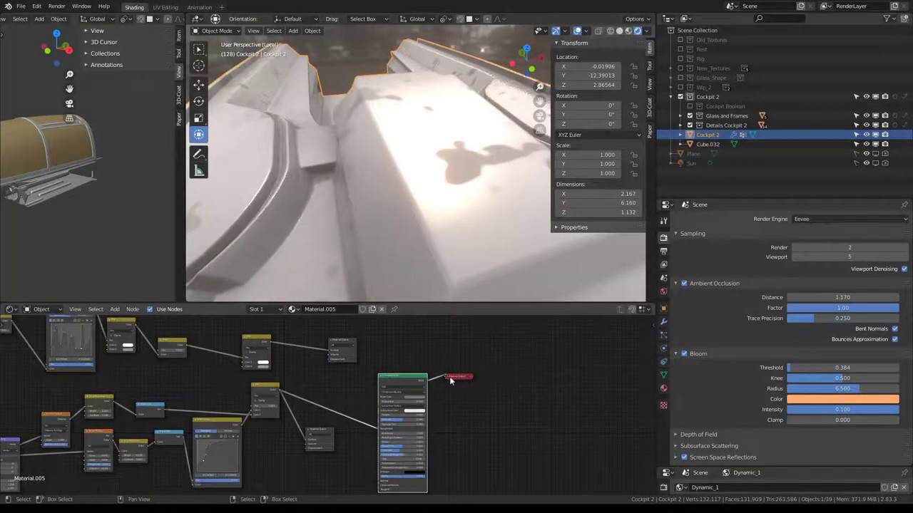
scroll(427, 385, up, 1)
scroll(389, 400, up, 1)
scroll(305, 428, up, 1)
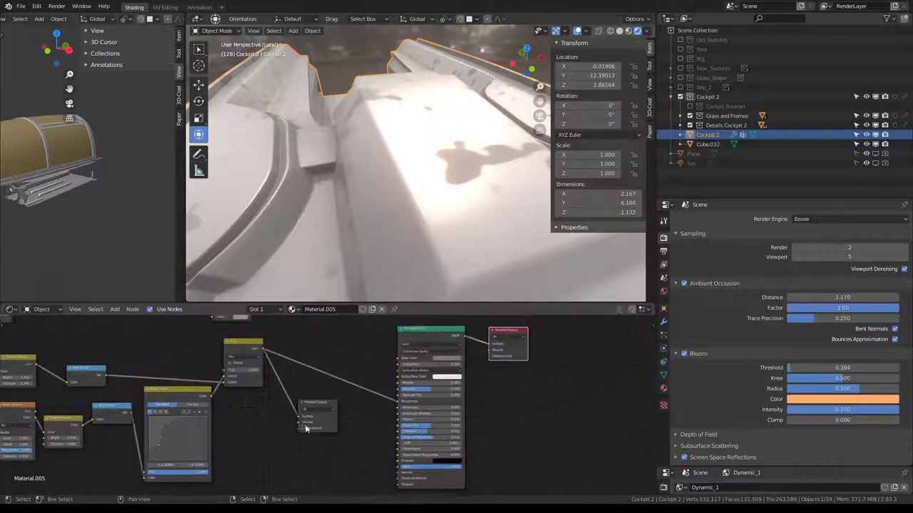
scroll(306, 414, up, 1)
scroll(314, 403, up, 1)
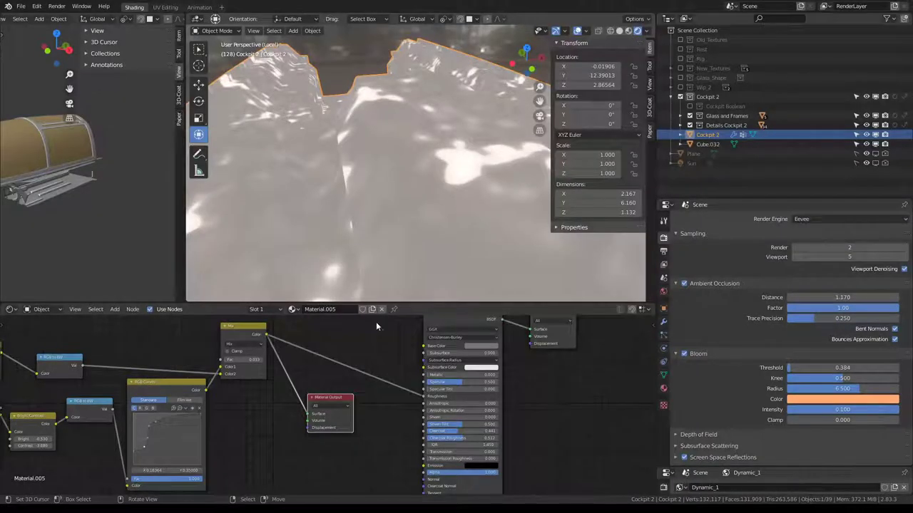
middle_drag(250, 378, 325, 400)
scroll(323, 402, up, 1)
scroll(318, 403, up, 1)
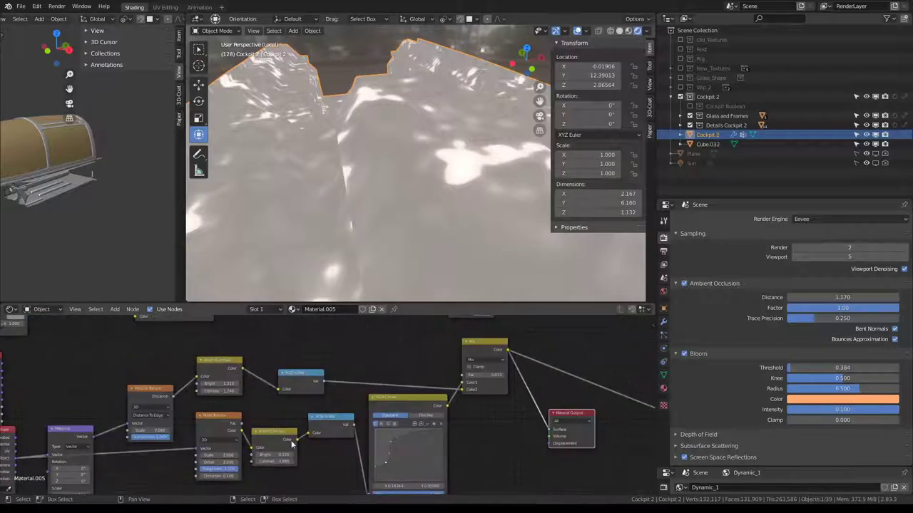
scroll(313, 405, up, 1)
scroll(308, 407, up, 1)
scroll(308, 407, up, 1)
scroll(308, 407, right, 2)
scroll(366, 435, right, 1)
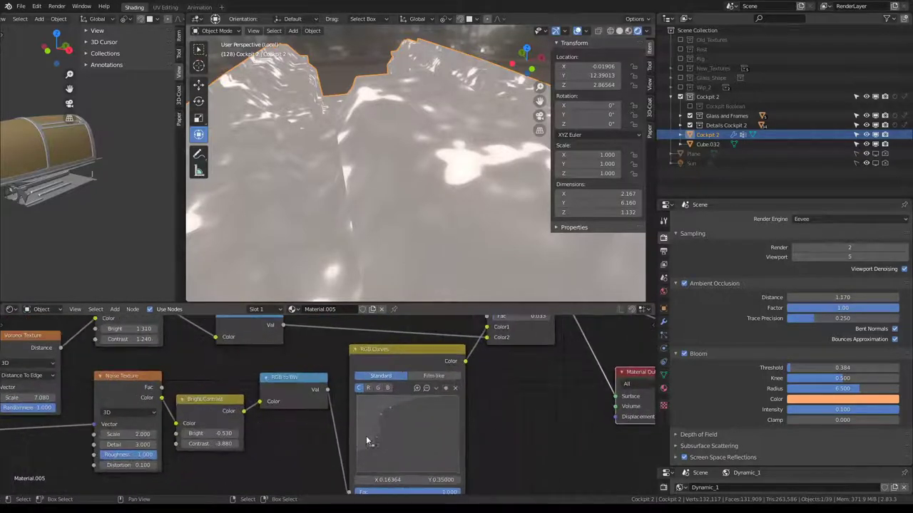
scroll(349, 433, right, 2)
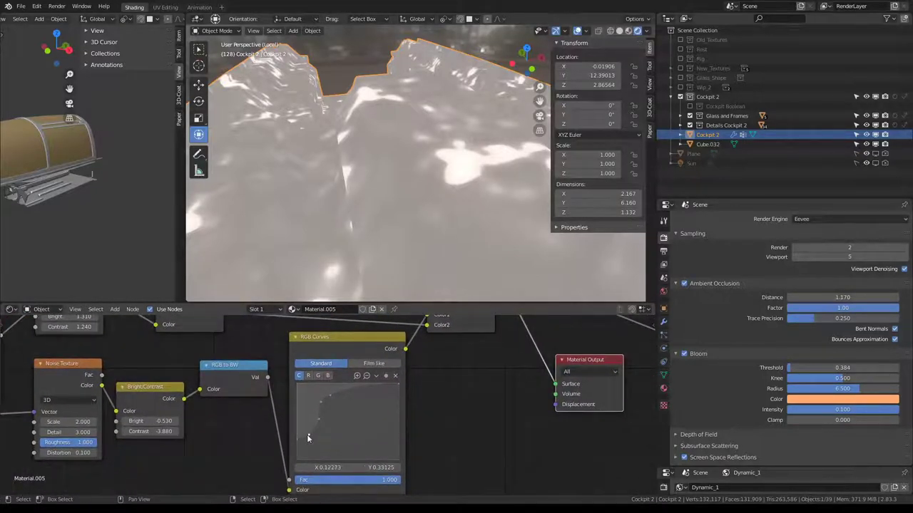
drag(306, 434, 304, 425)
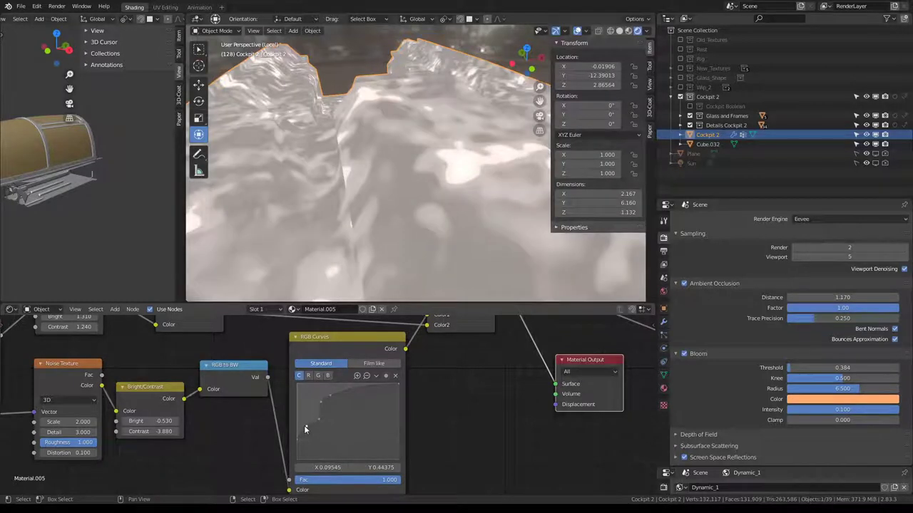
drag(304, 425, 304, 421)
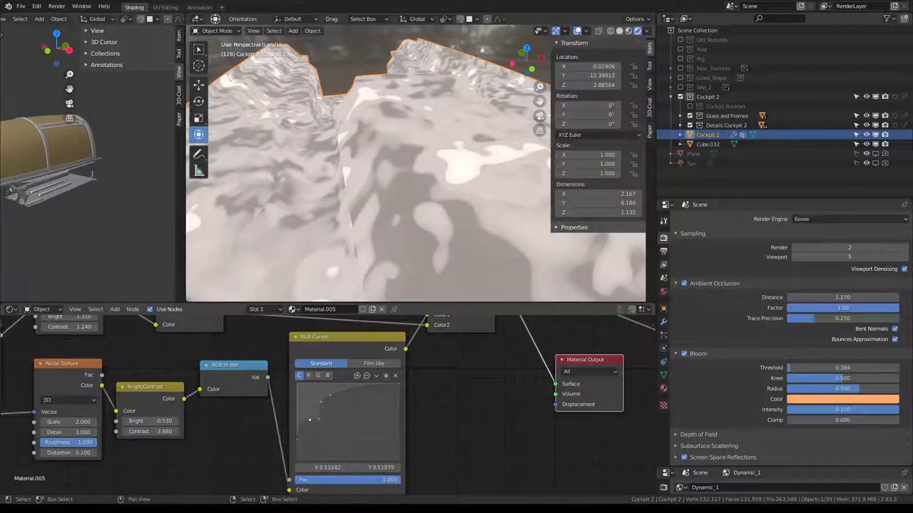
drag(309, 420, 307, 421)
- Make the main Material Output active to preview the full cockpit material
scroll(321, 424, down, 2)
middle_drag(537, 381, 283, 449)
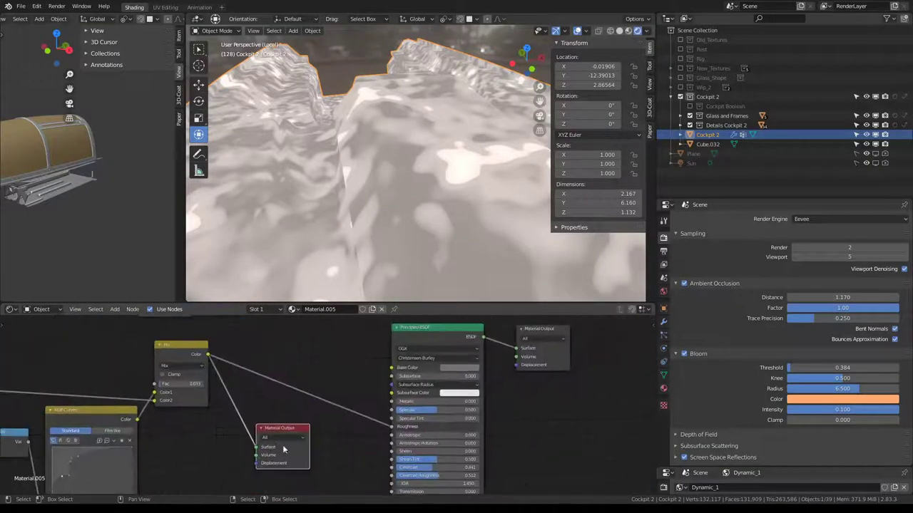
click(552, 328)
- Raise an RGB Curves point to lighten the grunge, then check the hull from the side
mouse_move(551, 328)
middle_down()
mouse_move(318, 427)
mouse_move(221, 438)
middle_up()
scroll(221, 439, up, 2)
scroll(228, 439, up, 1)
mouse_move(230, 441)
mouse_down()
mouse_move(229, 420)
mouse_move(223, 435)
mouse_up()
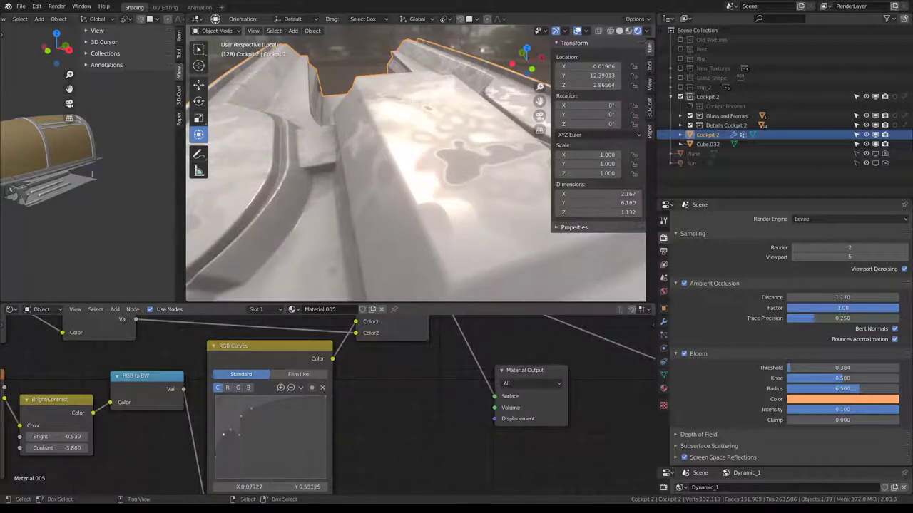
mouse_move(336, 214)
middle_down()
mouse_move(312, 182)
mouse_move(464, 137)
mouse_move(362, 117)
mouse_move(399, 100)
middle_up()
- Light the viewport preview with a darker HDRI and orbit the cockpit
click(646, 30)
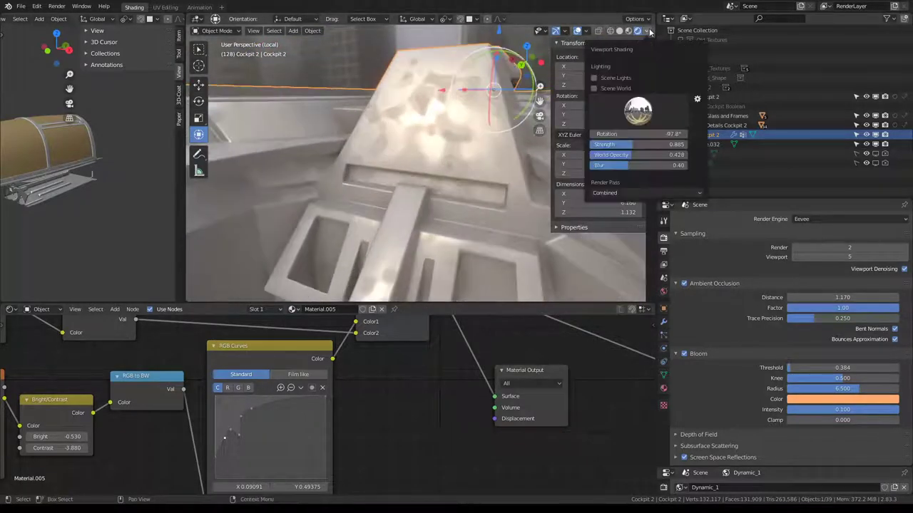
click(638, 111)
click(626, 146)
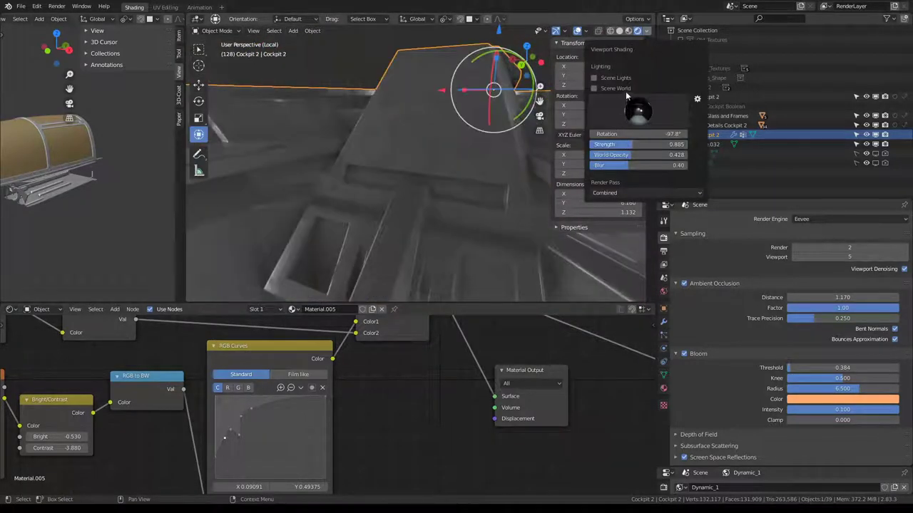
mouse_move(443, 122)
middle_down()
mouse_move(269, 191)
mouse_move(229, 175)
middle_up()
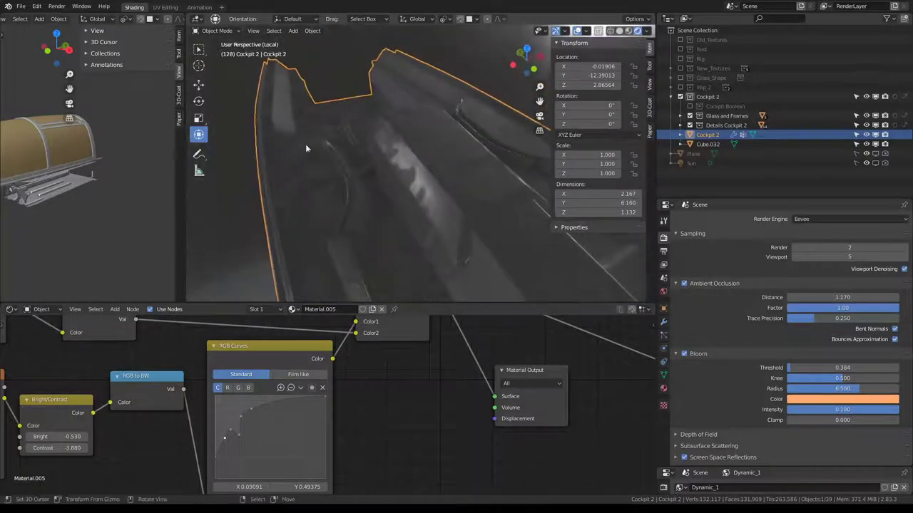
- Switch the viewport lighting to a warm HDRI and look down the cockpit
click(646, 30)
click(638, 113)
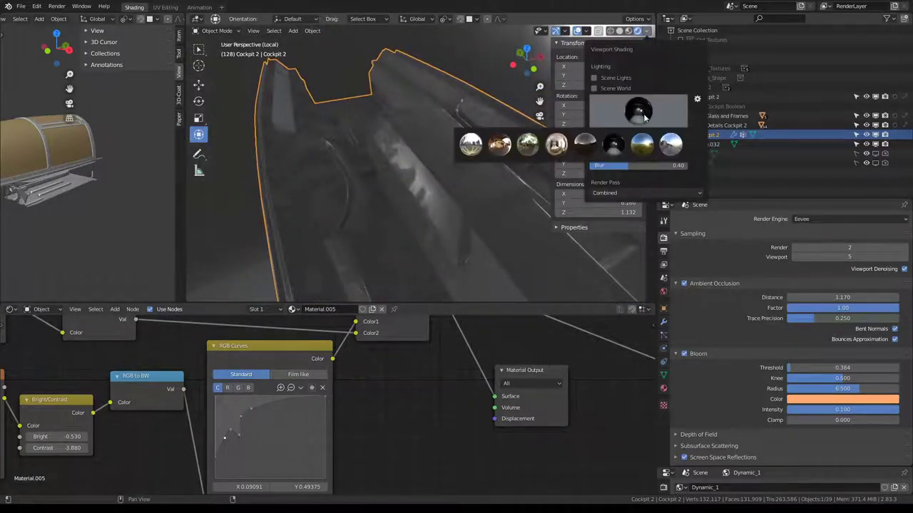
click(595, 145)
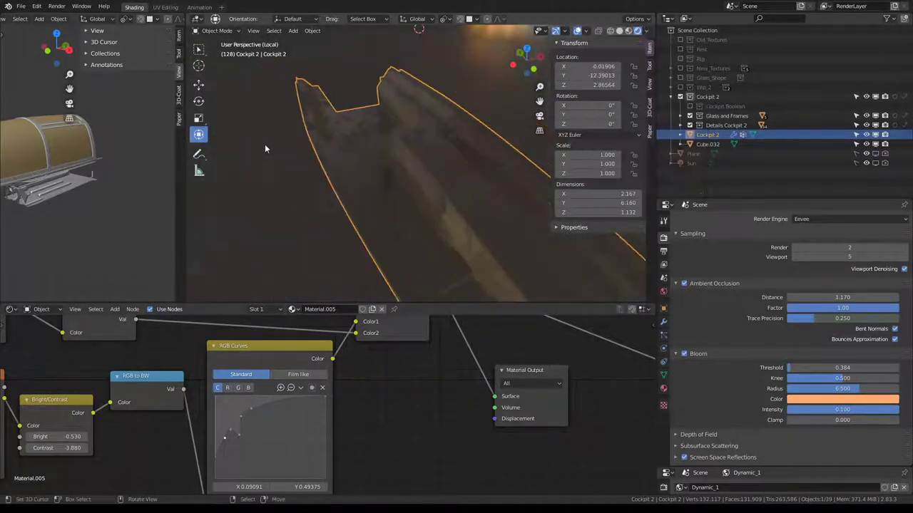
mouse_move(264, 144)
middle_down()
mouse_move(462, 146)
mouse_move(412, 124)
middle_up()
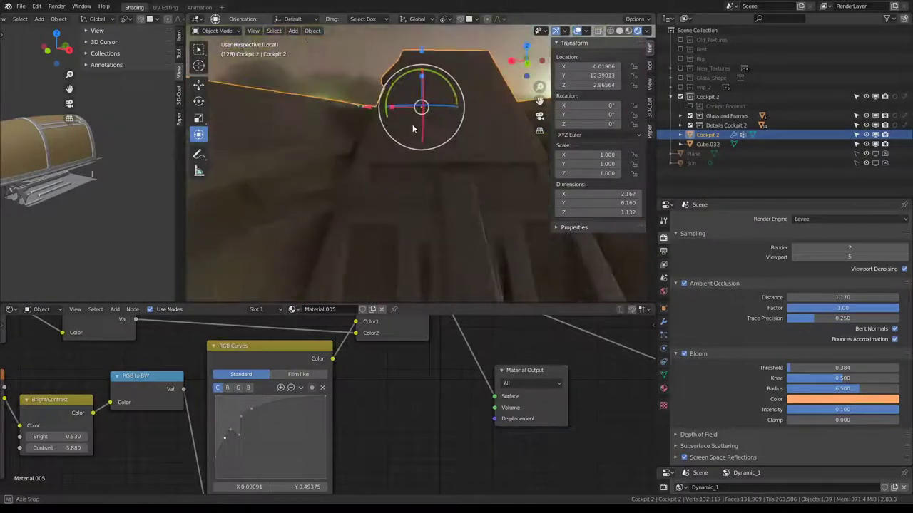
- Switch the viewport lighting to the brighter forest.exr HDRI and view from a new angle
click(647, 32)
click(642, 110)
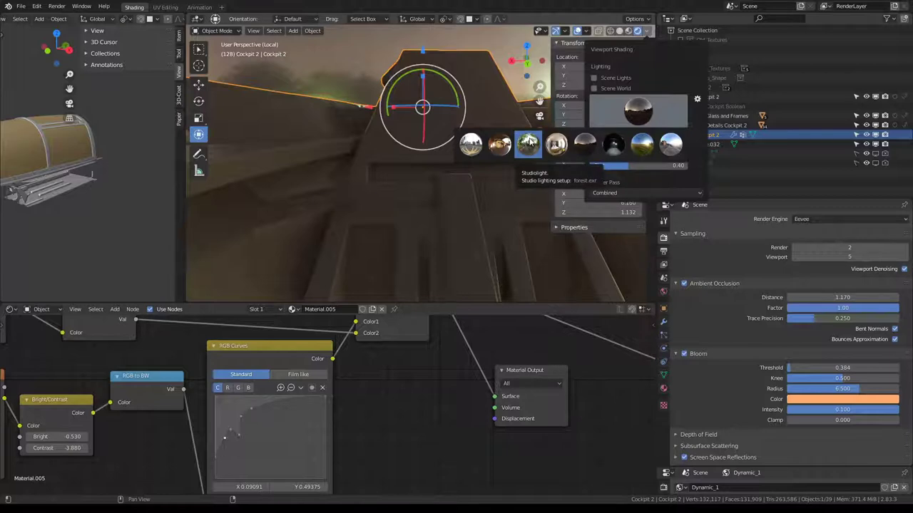
click(642, 145)
mouse_move(499, 179)
middle_down()
mouse_move(383, 129)
mouse_move(234, 168)
mouse_move(425, 123)
mouse_move(404, 108)
mouse_move(355, 101)
mouse_move(381, 133)
mouse_move(439, 129)
middle_up()
scroll(377, 364, down, 2)
scroll(427, 375, down, 2)
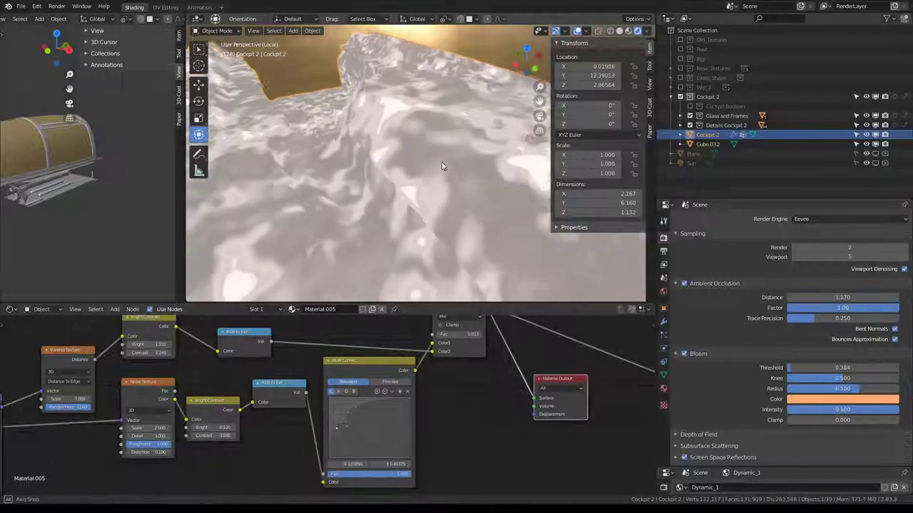
- Move an RGB Curves point toward the left edge of the graph
middle_drag(400, 150, 431, 163)
scroll(457, 395, up, 2)
scroll(457, 396, up, 2)
scroll(457, 396, up, 2)
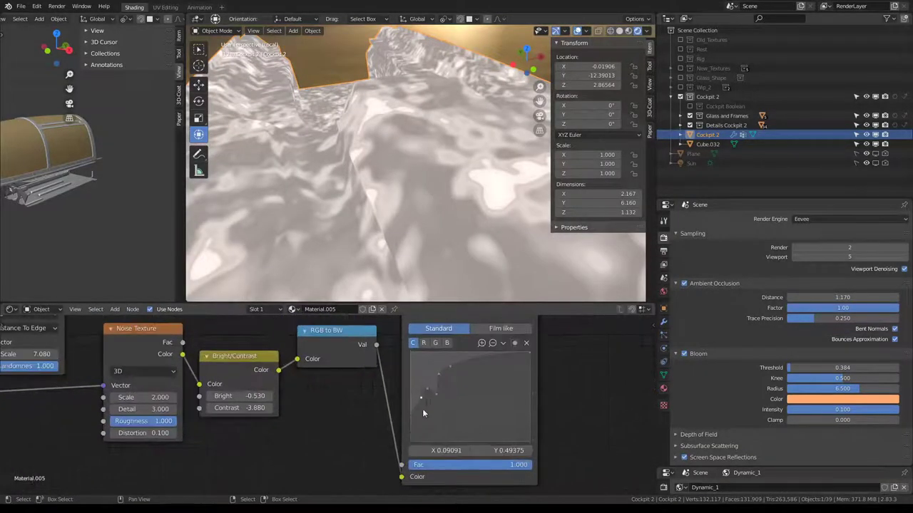
mouse_move(415, 411)
mouse_down()
mouse_move(406, 414)
mouse_move(420, 398)
mouse_up()
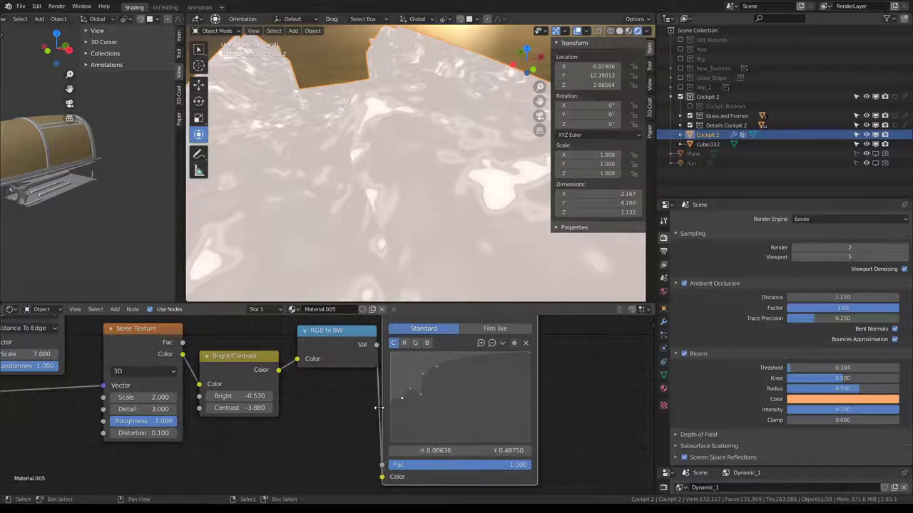
- Widen the RGB Curves node and add a start point near X 0.042, Y 0.400
drag(404, 405, 350, 405)
scroll(422, 355, down, 1)
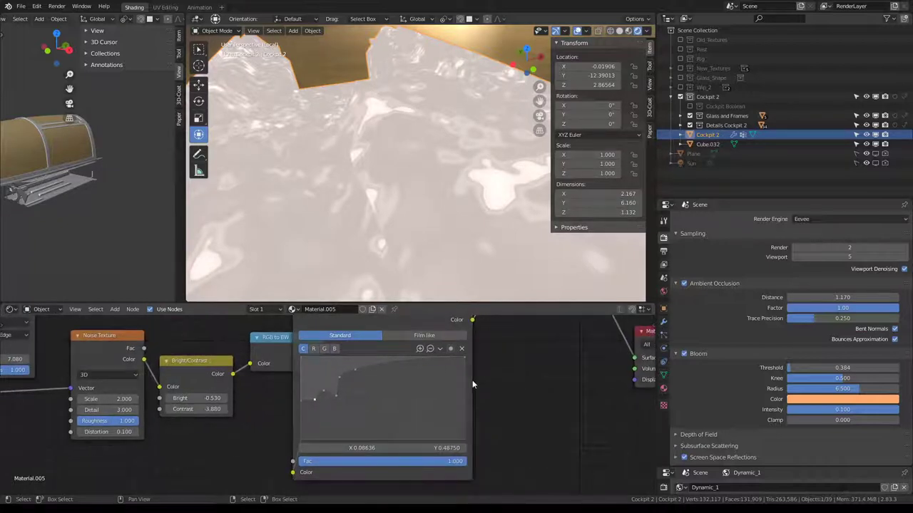
drag(473, 385, 561, 387)
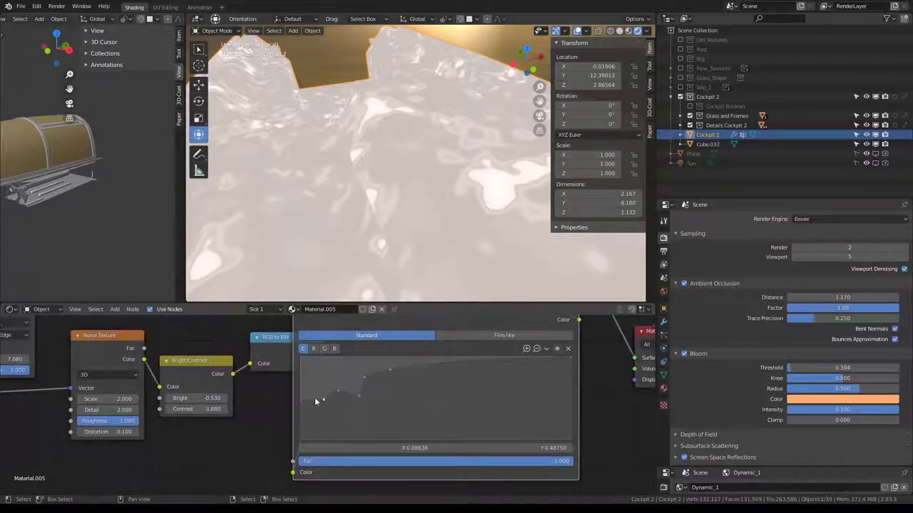
drag(312, 400, 312, 425)
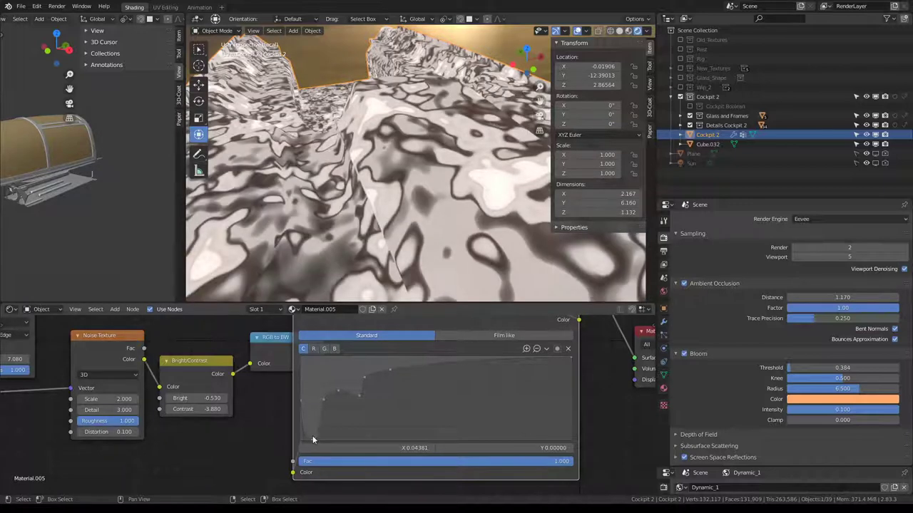
drag(310, 436, 319, 401)
scroll(312, 407, down, 1)
- Add RGB Curves points forming a dip and a raised peak on the right half
middle_drag(371, 386, 324, 408)
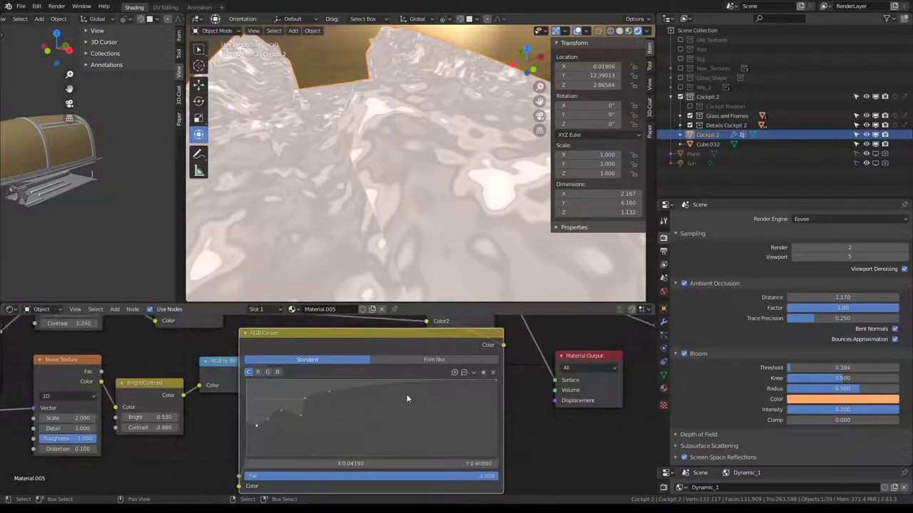
mouse_move(417, 385)
mouse_down()
mouse_move(420, 450)
mouse_move(397, 457)
mouse_move(394, 432)
mouse_move(383, 430)
mouse_up()
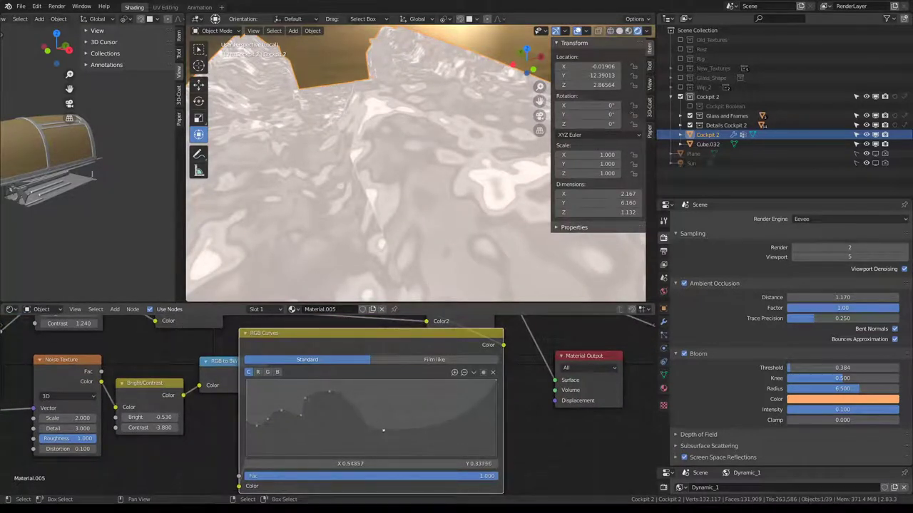
drag(435, 417, 435, 405)
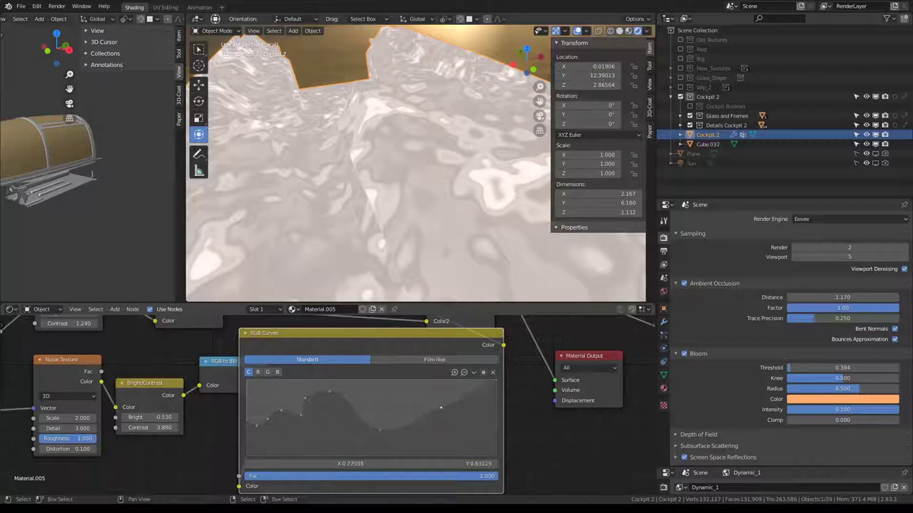
click(329, 393)
drag(329, 393, 374, 398)
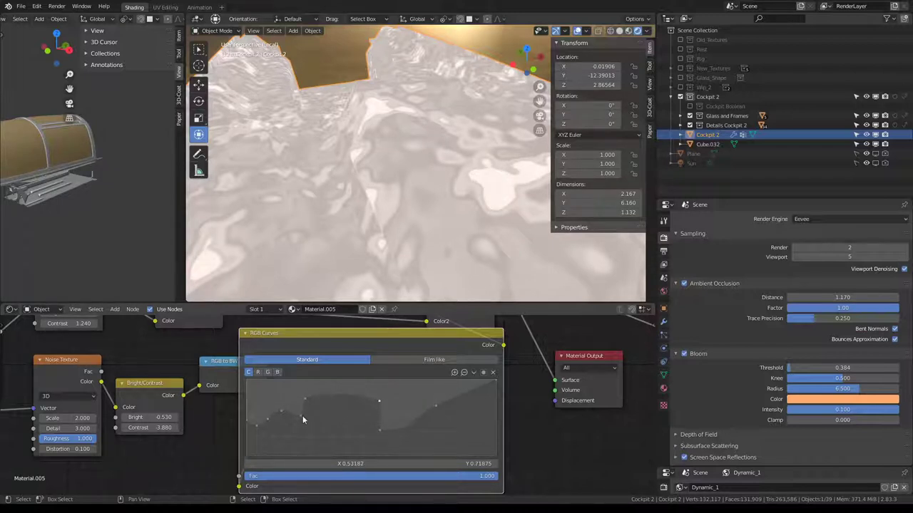
- Lower the left RGB Curves points, one to X 0.104, Y 0.238, and view the cockpit tip
drag(303, 419, 305, 423)
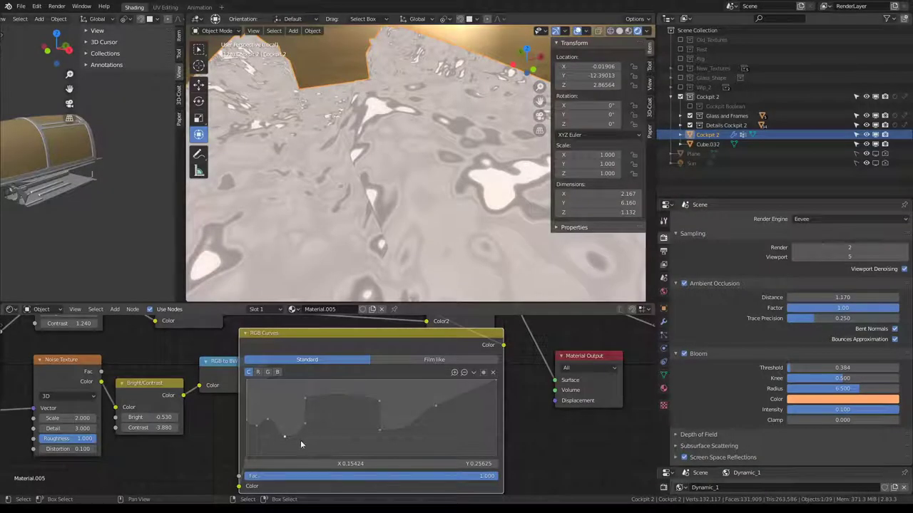
mouse_move(268, 421)
mouse_down()
mouse_move(270, 436)
mouse_move(247, 438)
mouse_move(273, 444)
mouse_move(256, 445)
mouse_up()
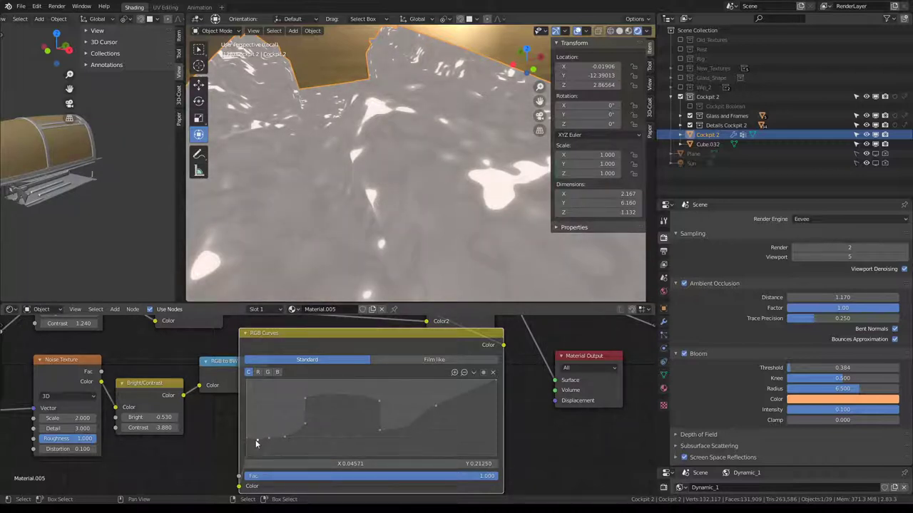
drag(284, 436, 270, 438)
scroll(399, 178, down, 5)
middle_drag(399, 178, 445, 106)
scroll(408, 169, up, 4)
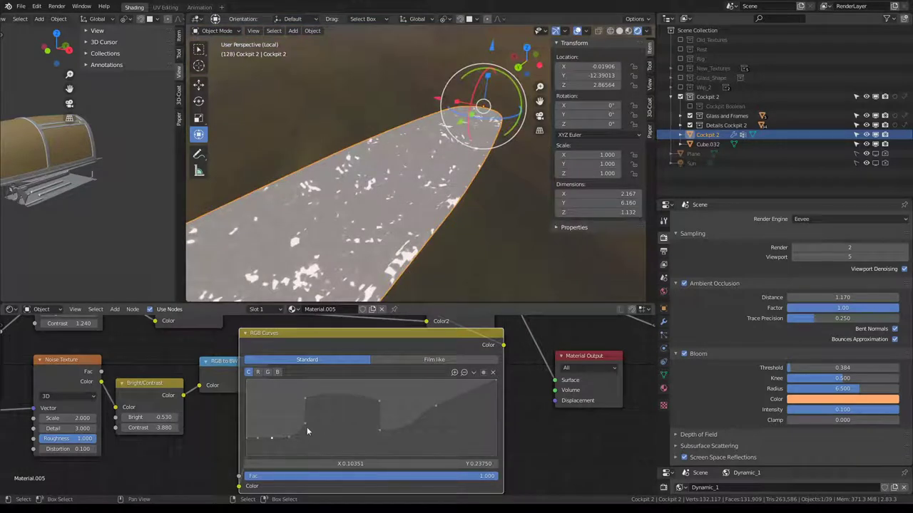
- Lift a left RGB Curves point into a sharp peak and shift a low point left
drag(304, 424, 303, 401)
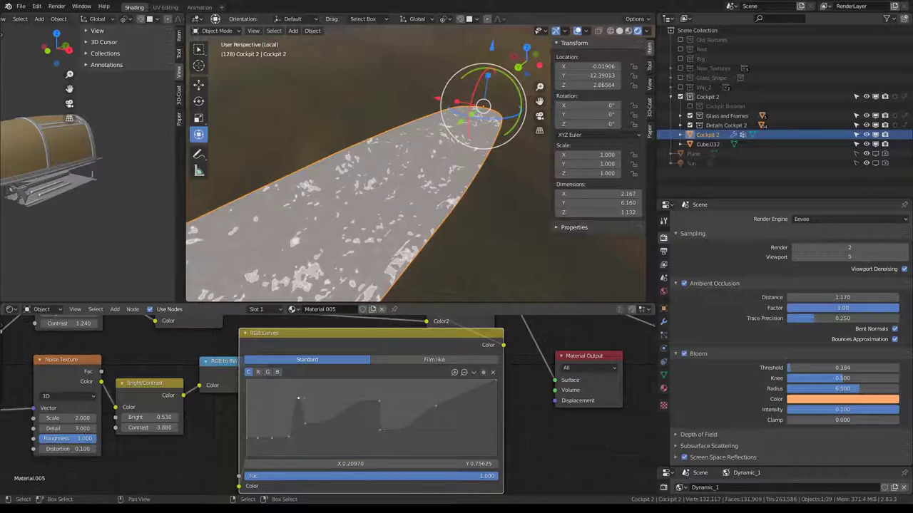
drag(298, 401, 293, 401)
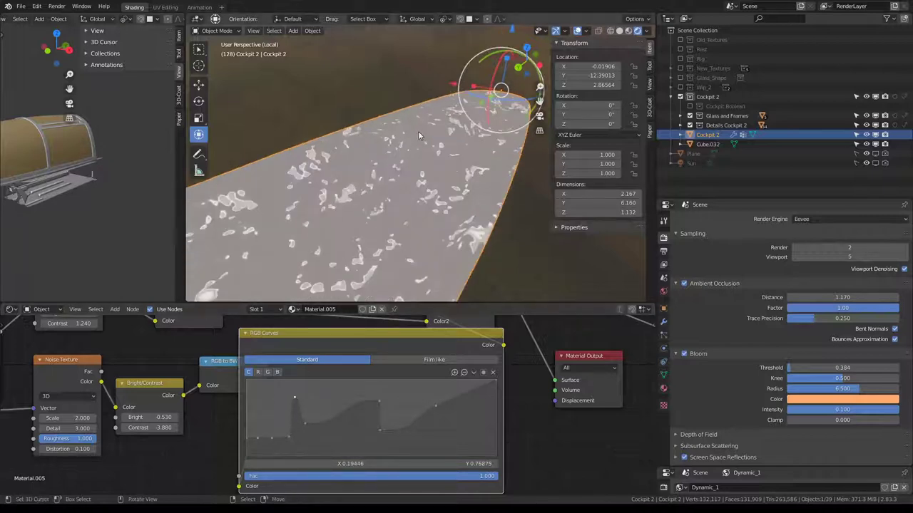
middle_drag(399, 179, 370, 214)
drag(288, 436, 280, 438)
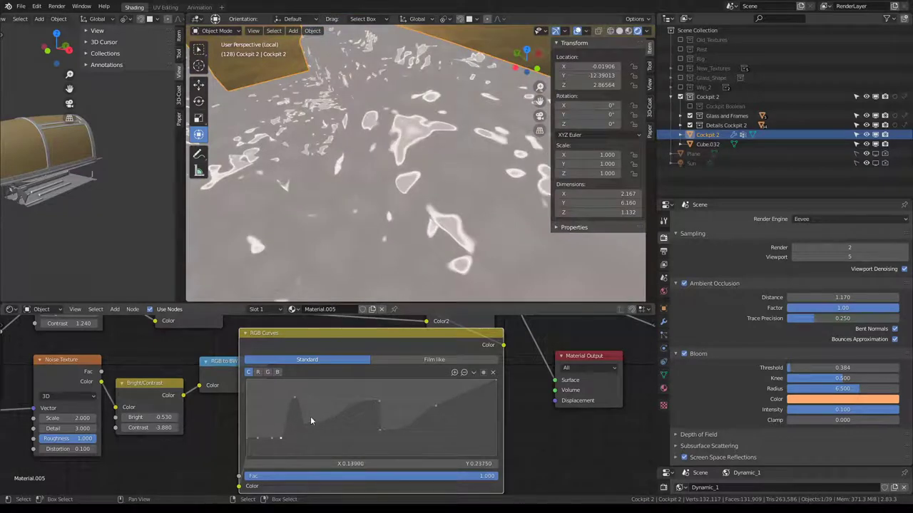
drag(306, 421, 303, 392)
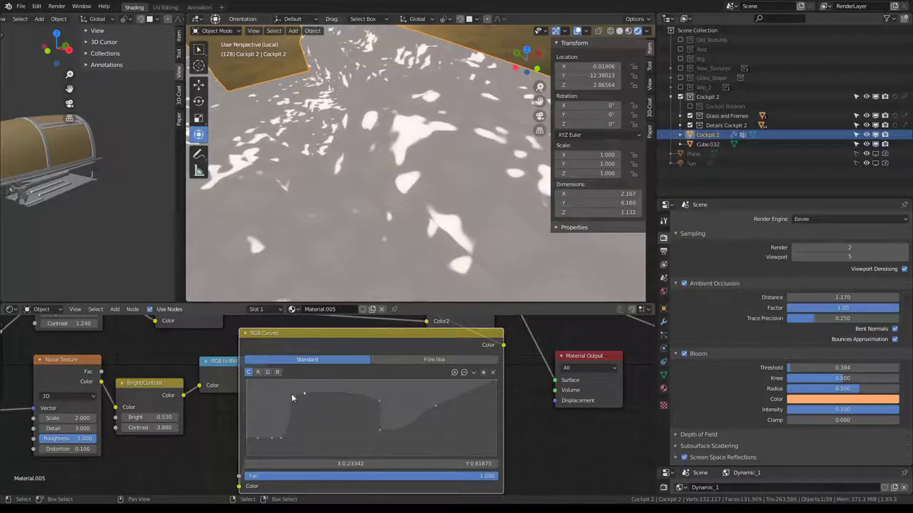
- Add a point on the curve's left rise and lift it to X 0.156, Y 0.700
drag(293, 398, 279, 406)
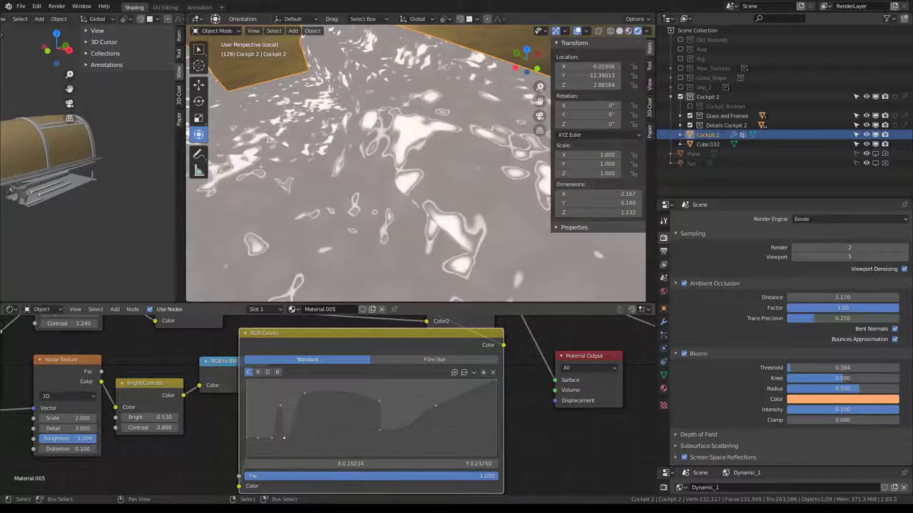
drag(284, 442, 265, 437)
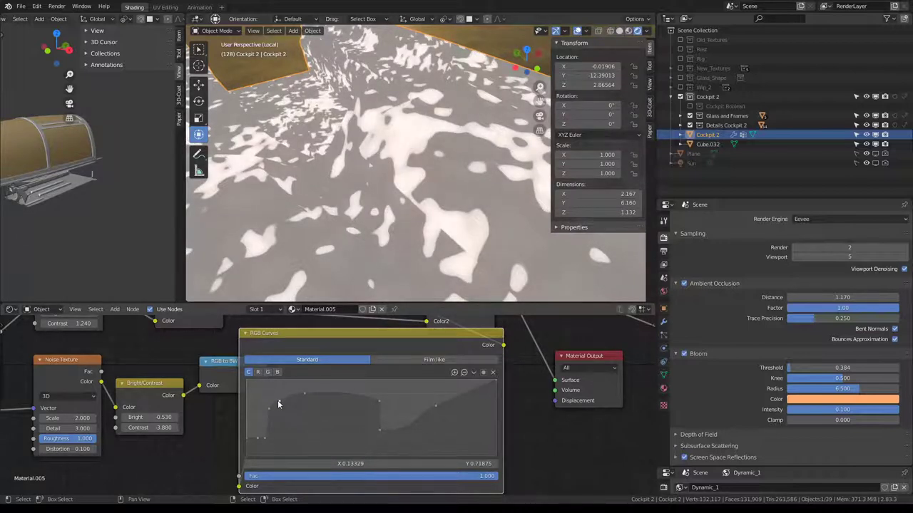
drag(277, 400, 285, 403)
middle_drag(434, 127, 434, 127)
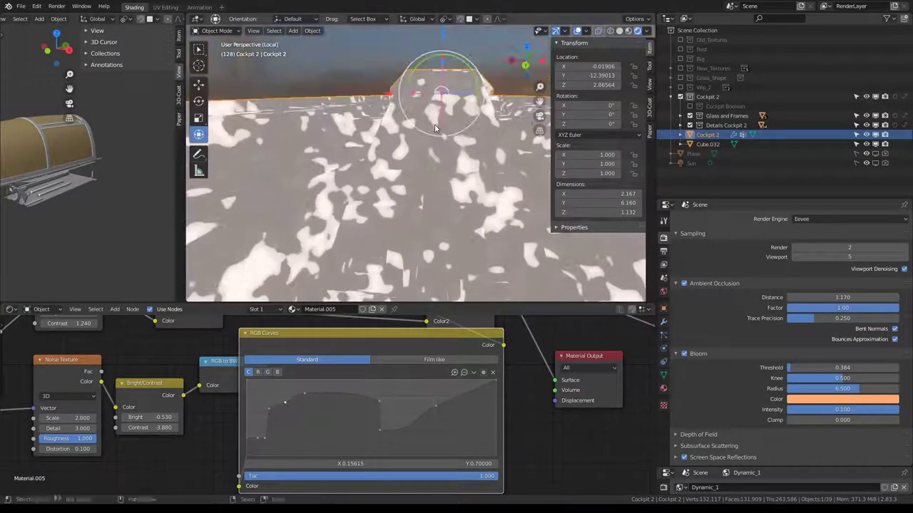
middle_drag(457, 342, 555, 383)
scroll(511, 357, down, 2)
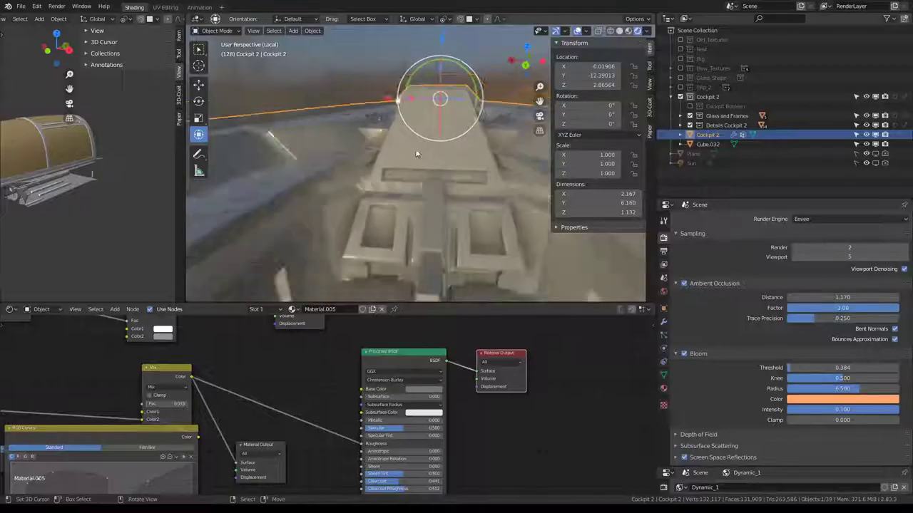
- Add a middle RGB Curves point for a gentle wave, start point near X 0.043, Y 0.244
mouse_move(342, 179)
middle_down()
mouse_move(223, 156)
mouse_move(277, 155)
mouse_move(269, 170)
mouse_move(227, 156)
mouse_move(281, 155)
mouse_move(284, 209)
mouse_move(276, 162)
mouse_move(281, 171)
middle_up()
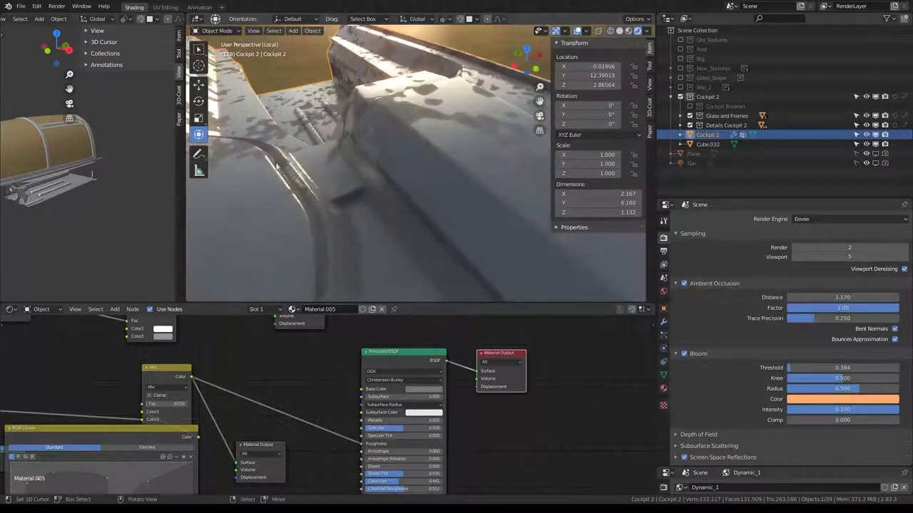
middle_drag(378, 428, 457, 378)
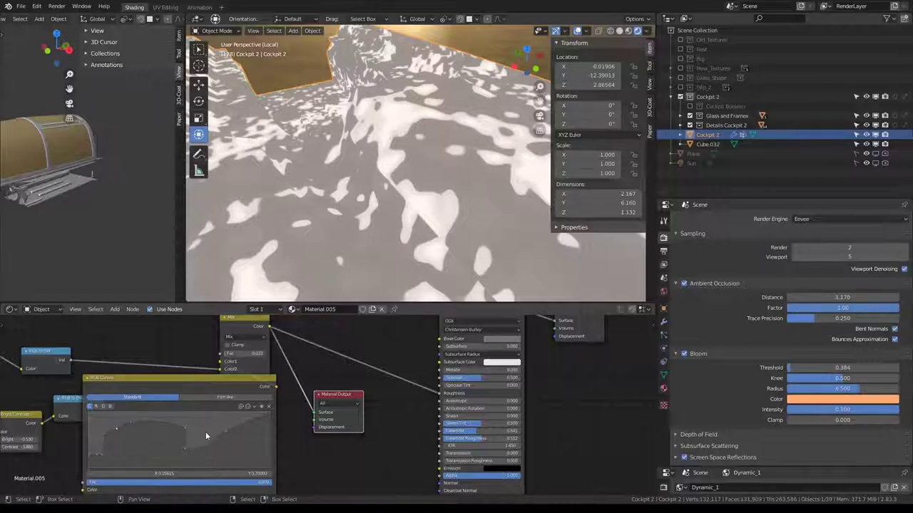
middle_drag(205, 432, 300, 421)
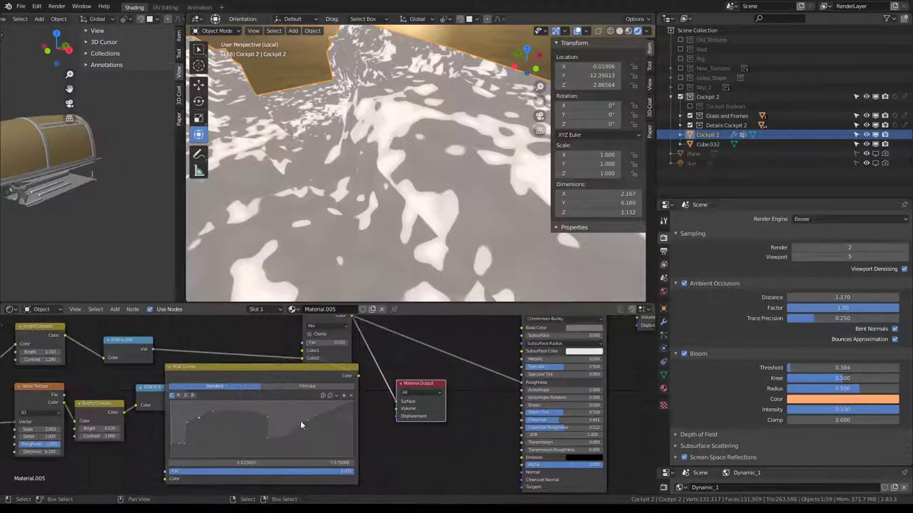
drag(271, 419, 243, 414)
scroll(199, 420, up, 2)
scroll(265, 429, up, 1)
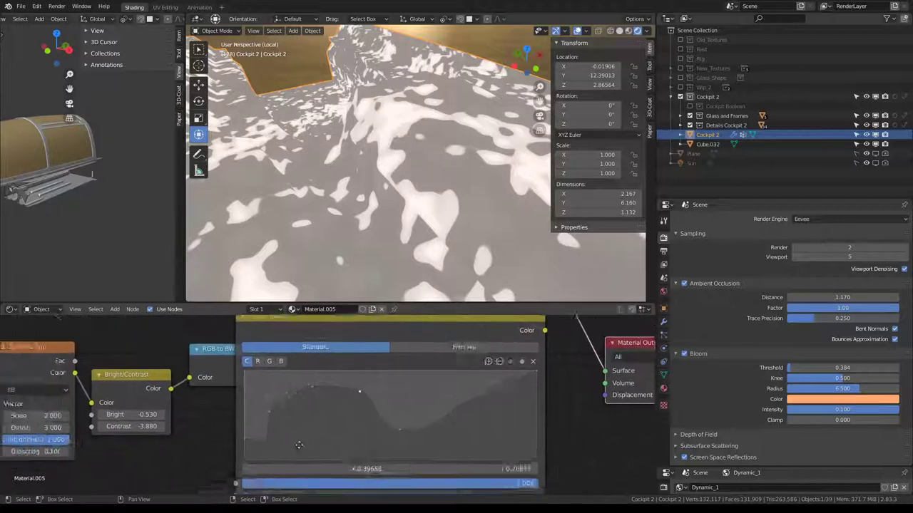
scroll(263, 442, up, 1)
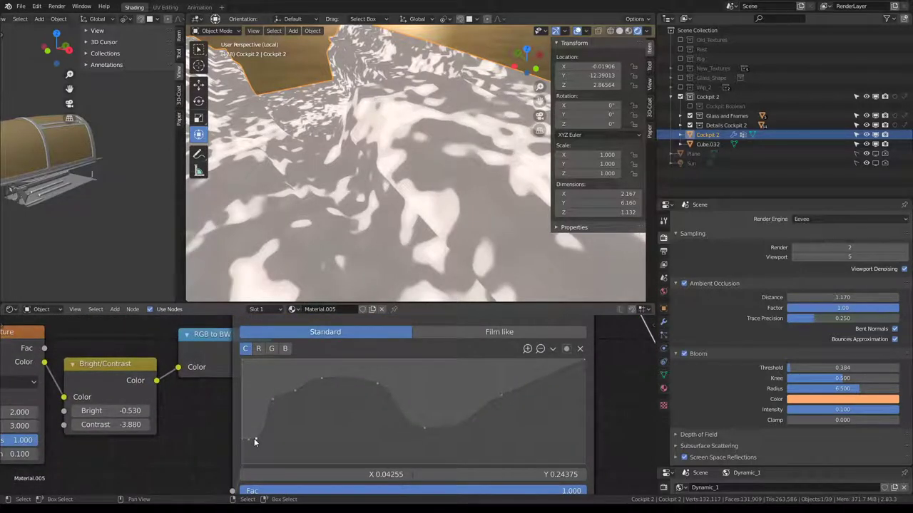
- Nudge the leftmost curve point left and raise the Noise Texture Scale to 32.2
drag(254, 440, 247, 439)
scroll(425, 153, down, 3)
middle_drag(46, 439, 193, 440)
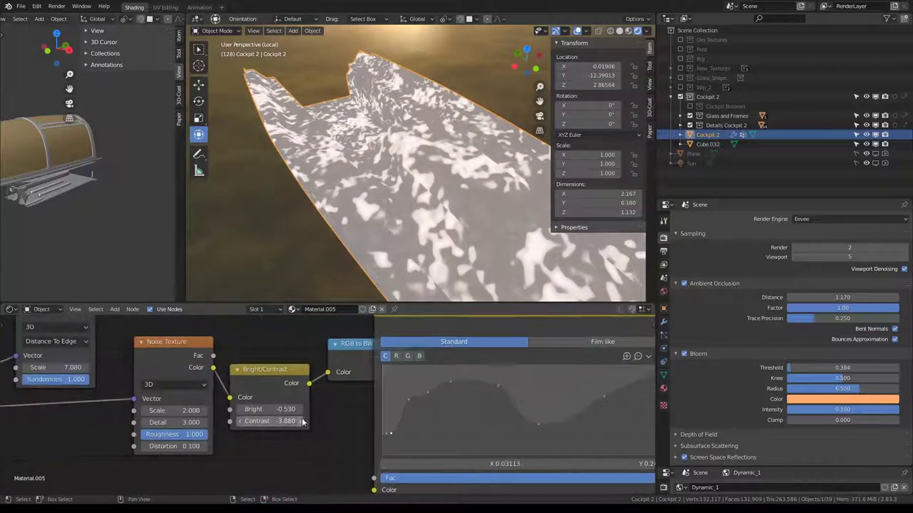
scroll(194, 440, down, 3)
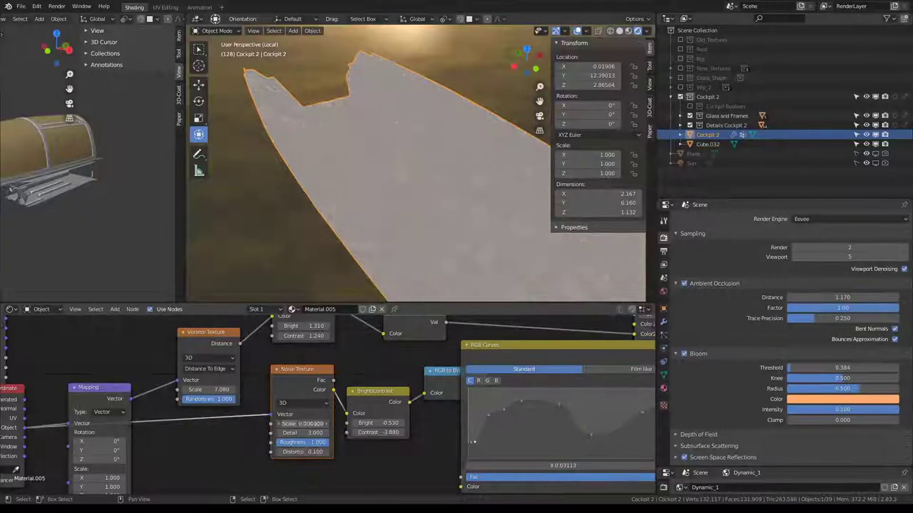
mouse_move(311, 423)
mouse_down()
mouse_move(335, 424)
mouse_move(303, 423)
mouse_move(314, 423)
mouse_up()
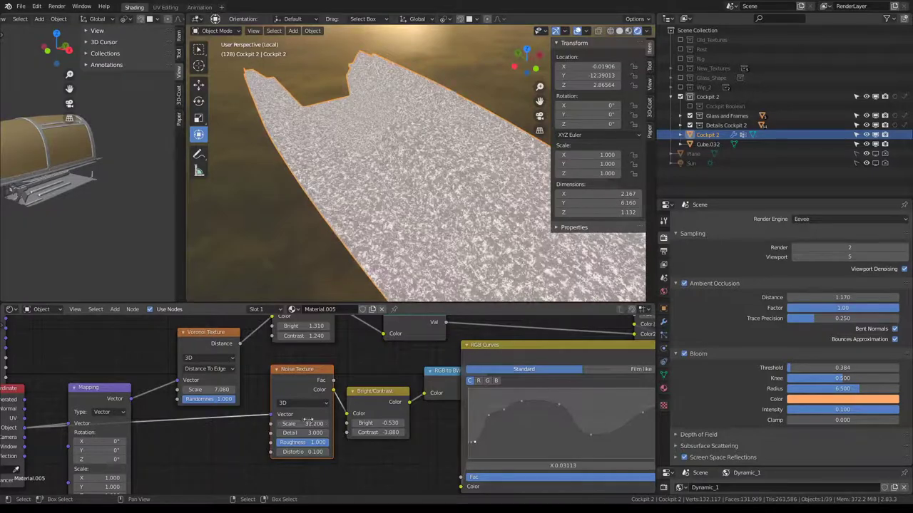
scroll(428, 157, up, 4)
mouse_move(428, 178)
middle_down()
mouse_move(428, 112)
mouse_move(446, 111)
middle_up()
scroll(335, 396, down, 2)
- Move the Mapping node higher and the RGB Curves node lower in the node tree
middle_drag(196, 393, 232, 408)
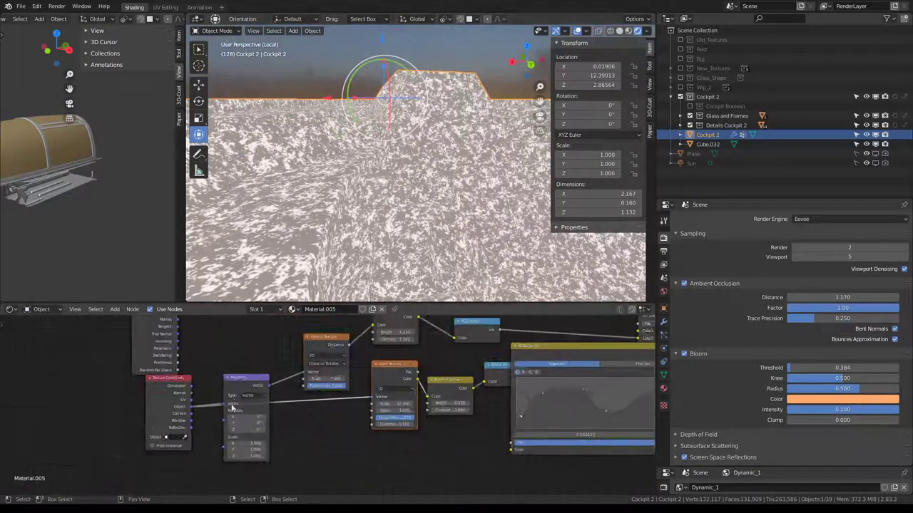
drag(243, 385, 242, 309)
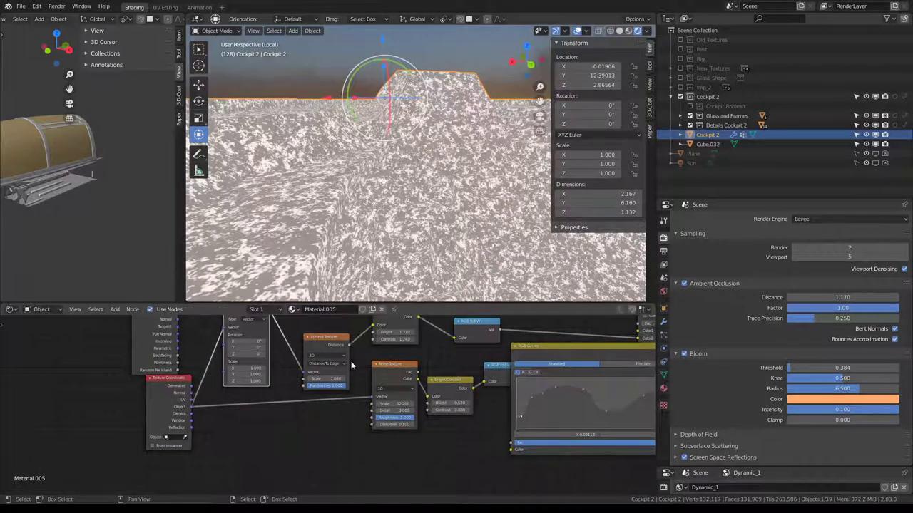
middle_drag(353, 356, 322, 370)
scroll(322, 370, up, 2)
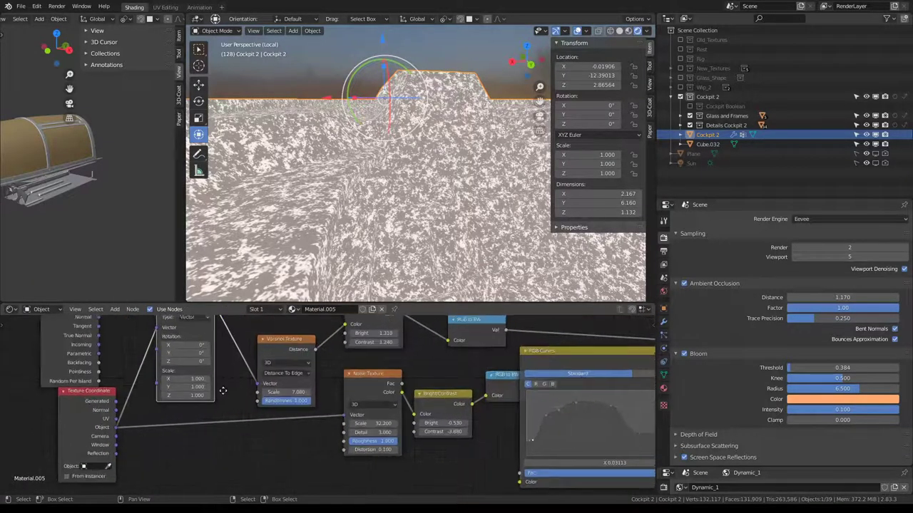
middle_drag(218, 386, 232, 402)
middle_drag(642, 370, 404, 401)
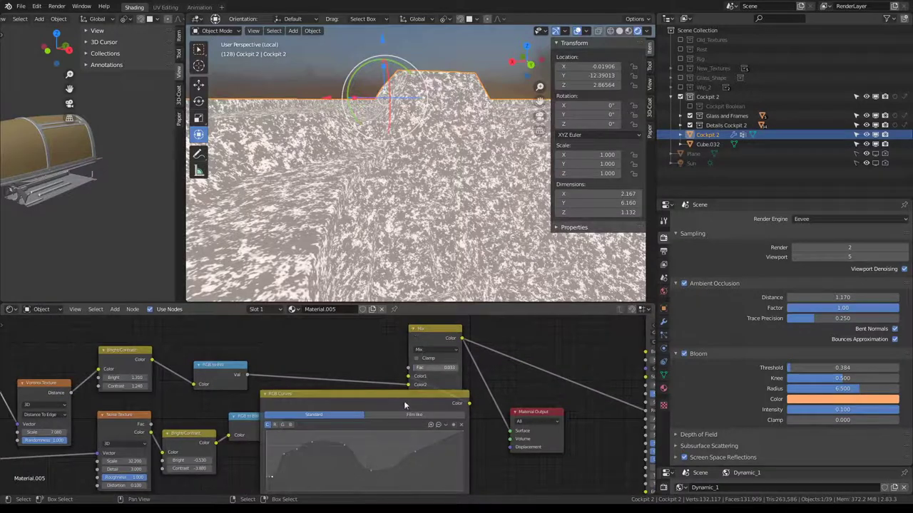
- Settle RGB Curves below the Mix node, test the Mix Fac brightness, and rearrange nodes
mouse_move(404, 400)
mouse_down()
mouse_move(398, 457)
mouse_move(376, 452)
mouse_up()
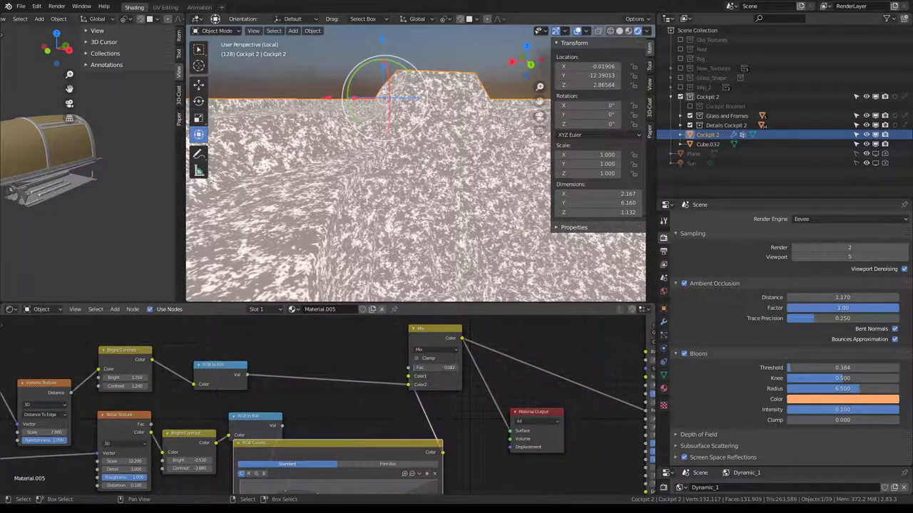
drag(435, 368, 449, 367)
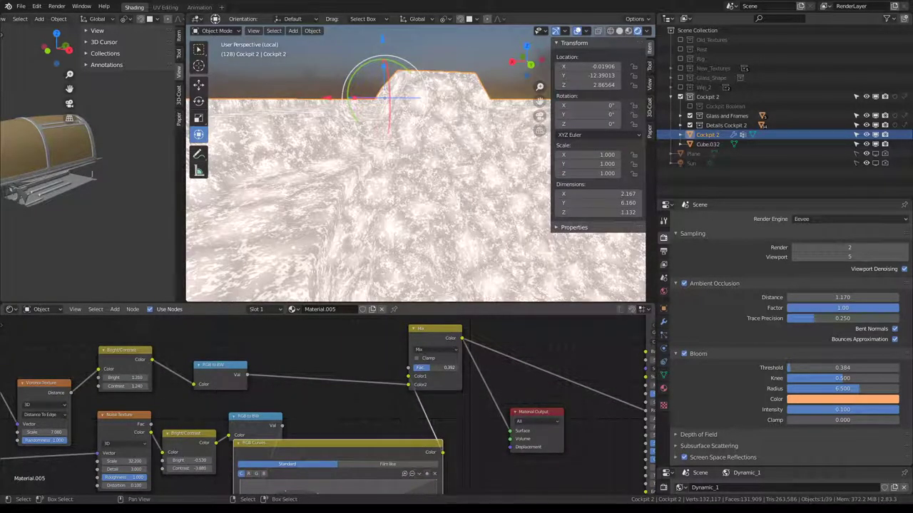
mouse_move(427, 367)
mouse_down()
mouse_move(452, 367)
mouse_move(420, 368)
mouse_up()
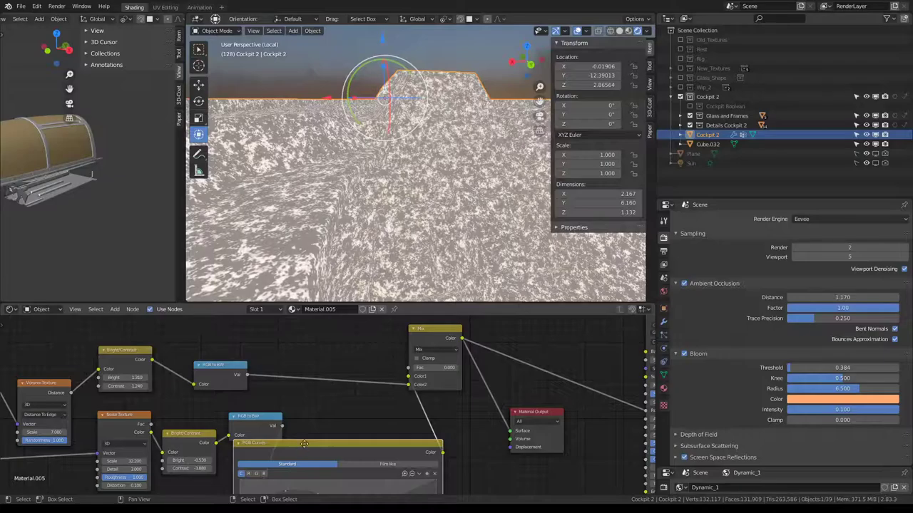
drag(305, 443, 282, 391)
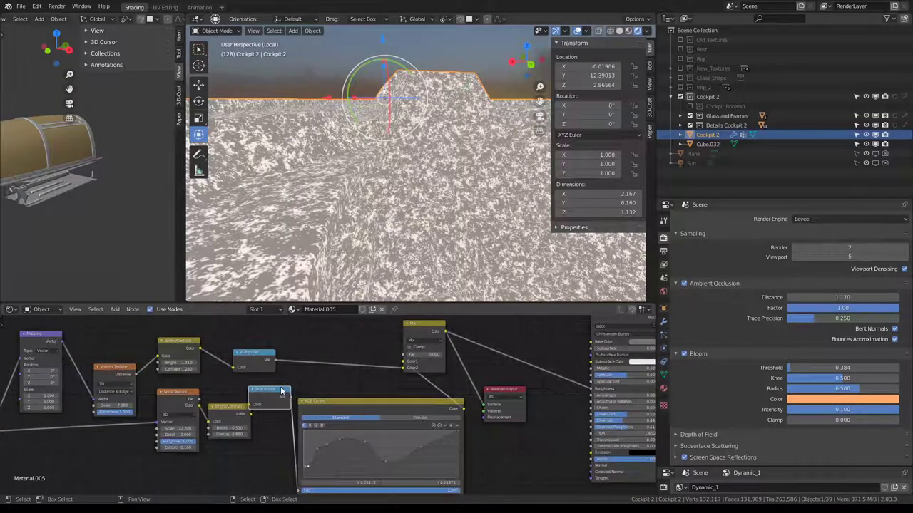
middle_drag(369, 398, 271, 429)
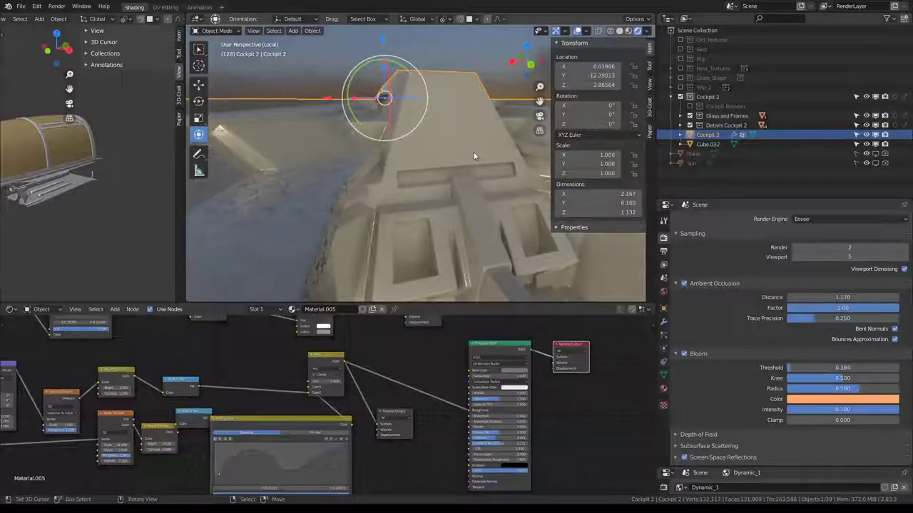
- Set the Mix Fac to about 0.175 and preview the grunge mask on the cockpit
mouse_move(405, 190)
middle_down()
mouse_move(419, 141)
mouse_move(220, 185)
mouse_move(313, 176)
mouse_move(263, 150)
middle_up()
scroll(335, 434, up, 1)
scroll(324, 407, up, 2)
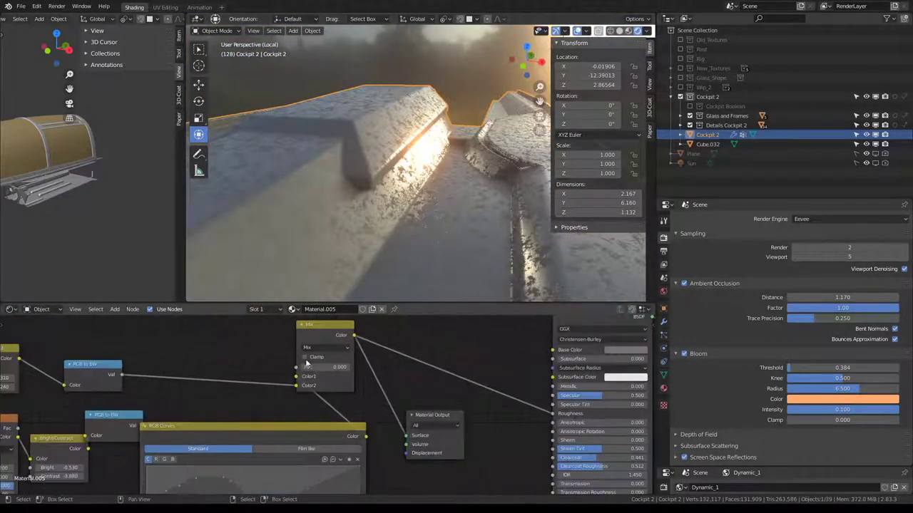
drag(325, 367, 339, 367)
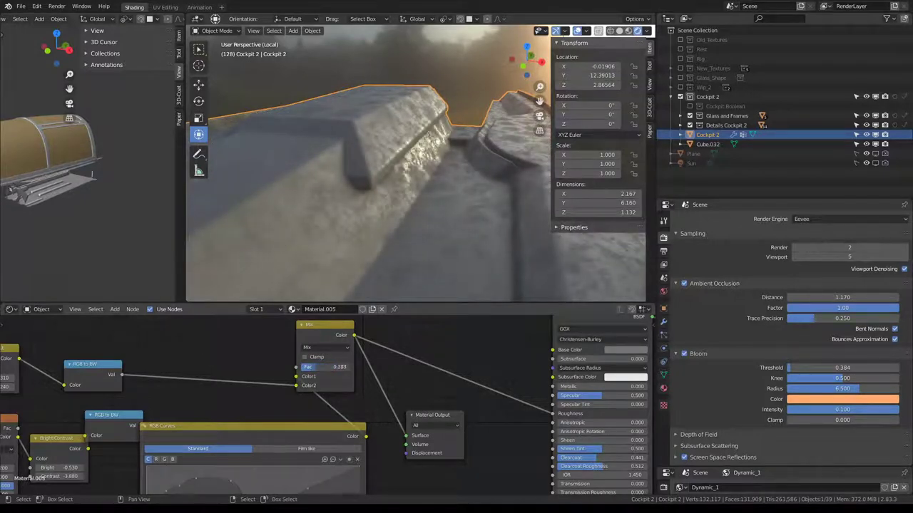
drag(330, 367, 312, 367)
scroll(414, 402, down, 2)
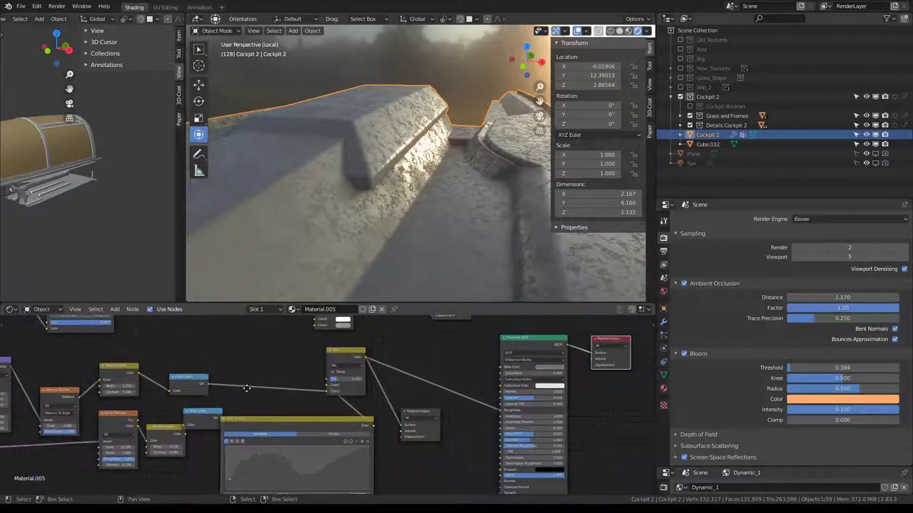
click(431, 413)
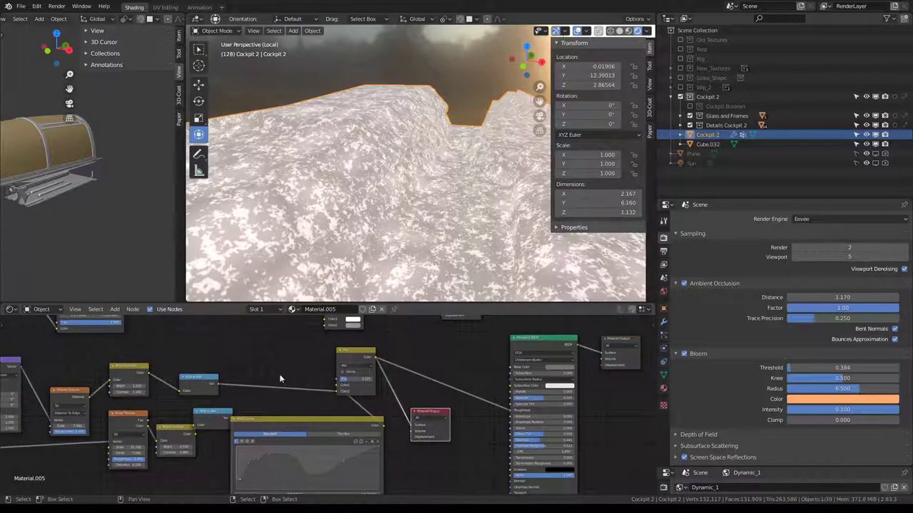
- Set the Noise Texture Scale to 15, then reduce it to 11.8
scroll(249, 438, up, 3)
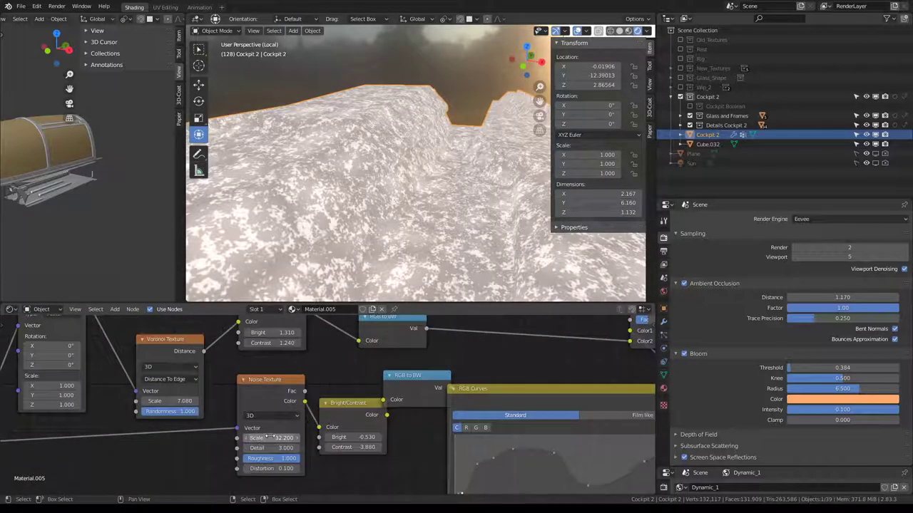
double_click(271, 438)
text(15)
key(Return)
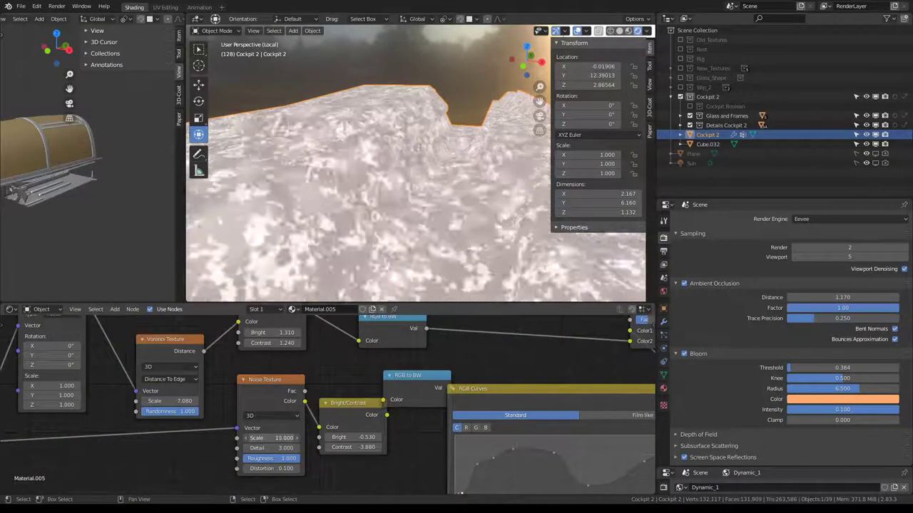
drag(278, 438, 264, 438)
scroll(311, 199, down, 5)
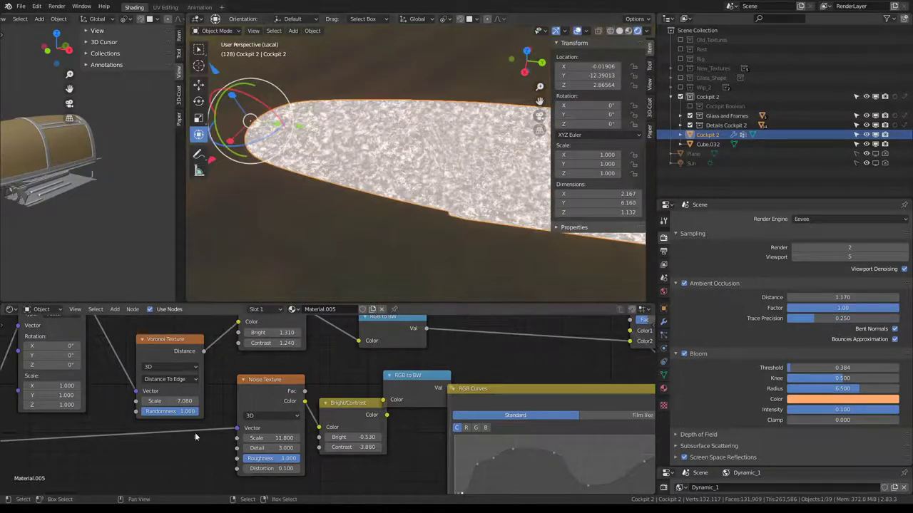
scroll(195, 432, down, 3)
ctrl+scroll(261, 416, left, 4)
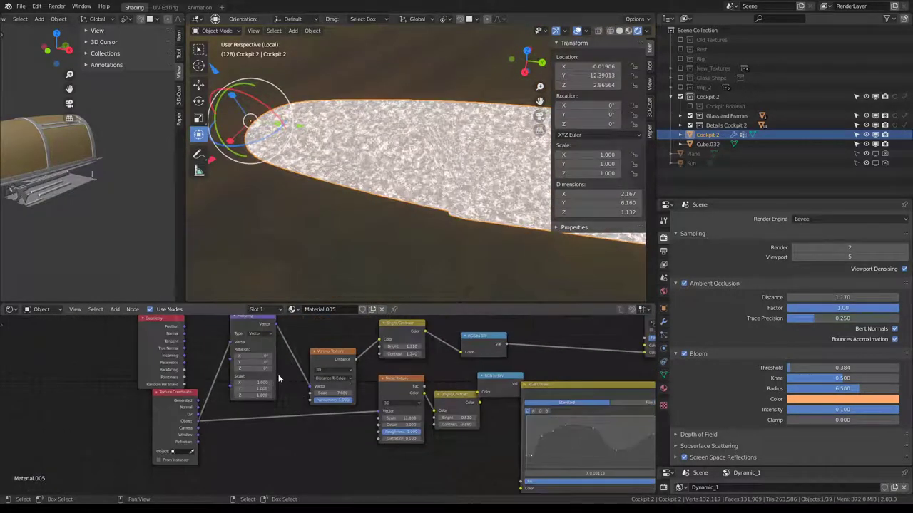
scroll(278, 378, down, 2)
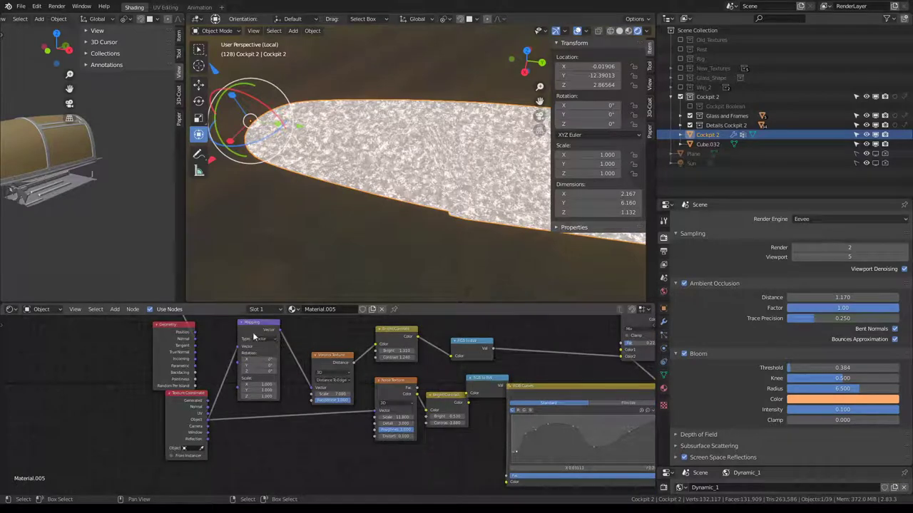
click(253, 330)
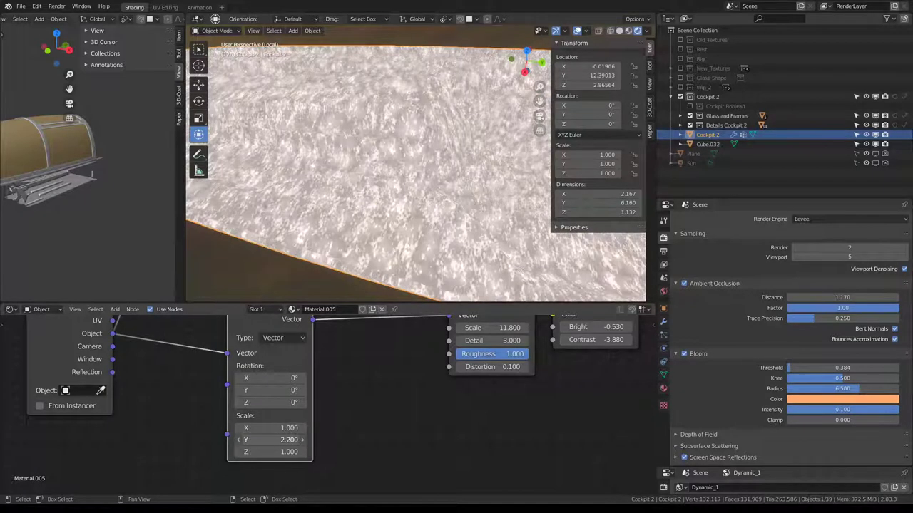
- Set the Mapping scale to 1.6, 1.8 and 4.6 to stretch the grunge
mouse_move(271, 440)
mouse_down()
mouse_move(328, 452)
mouse_move(294, 453)
mouse_move(267, 428)
mouse_move(321, 428)
mouse_up()
click(303, 452)
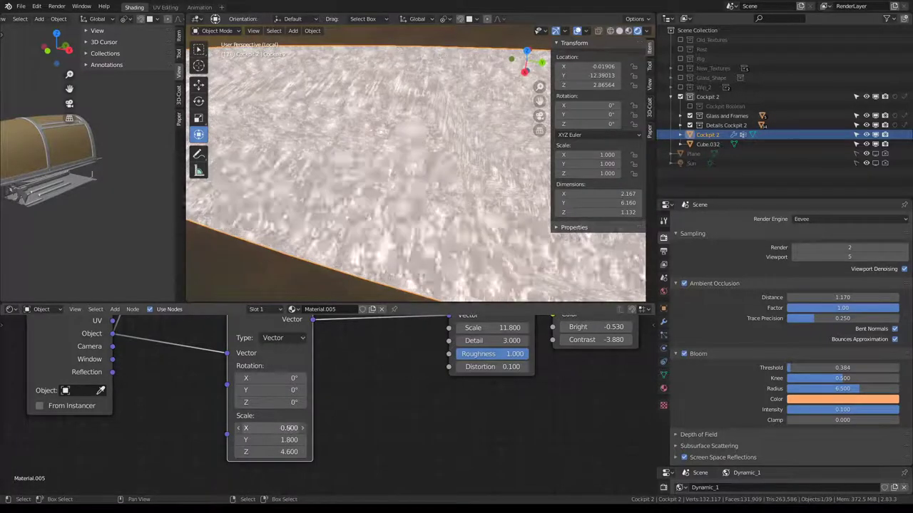
mouse_move(304, 89)
middle_down()
mouse_move(374, 114)
mouse_move(385, 132)
middle_up()
scroll(411, 334, down, 2)
middle_drag(411, 334, 337, 402)
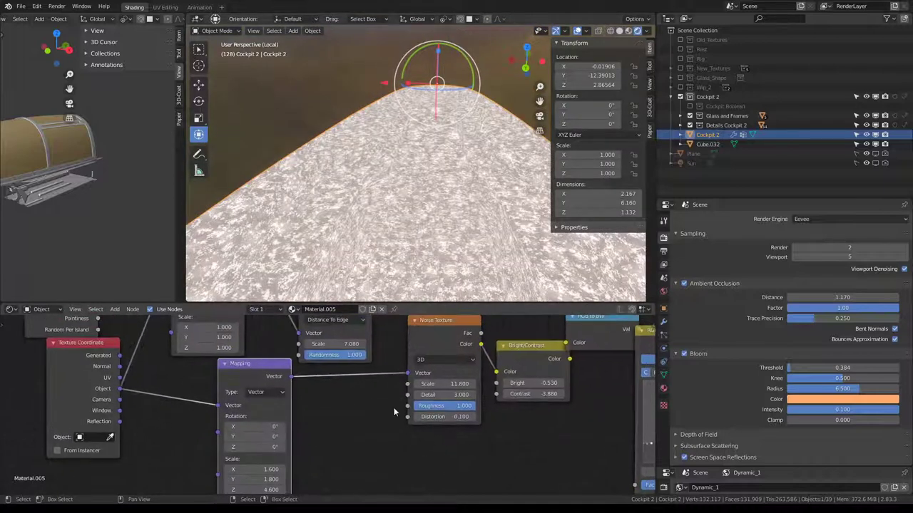
- Adjust the Noise Texture Detail down and back up, ending at 3.8
drag(460, 394, 428, 394)
middle_drag(418, 179, 444, 214)
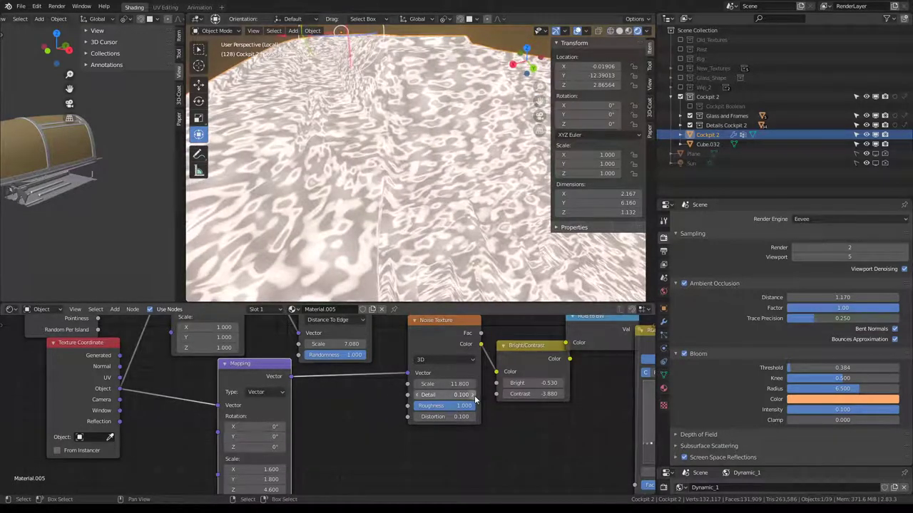
click(473, 395)
drag(445, 395, 492, 394)
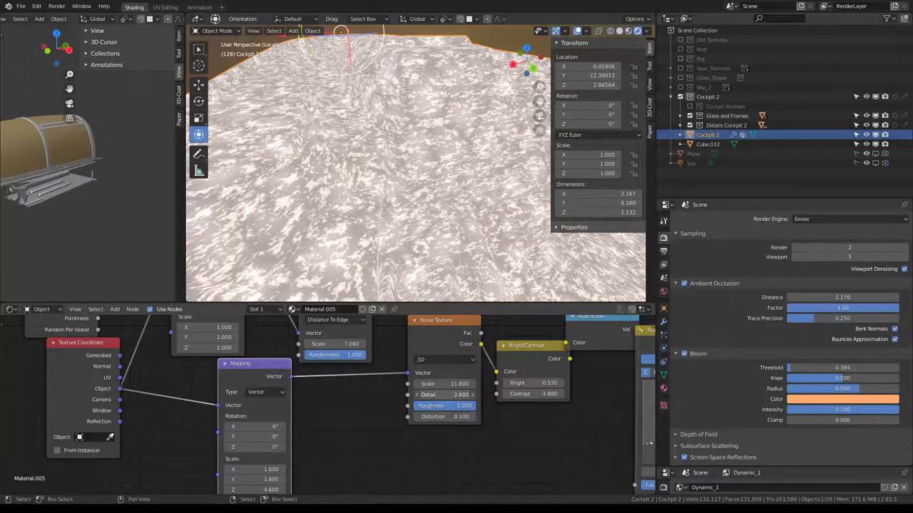
- Lower the RGB Curves Fac to test the effect, then return it to 1.000
scroll(483, 406, down, 2)
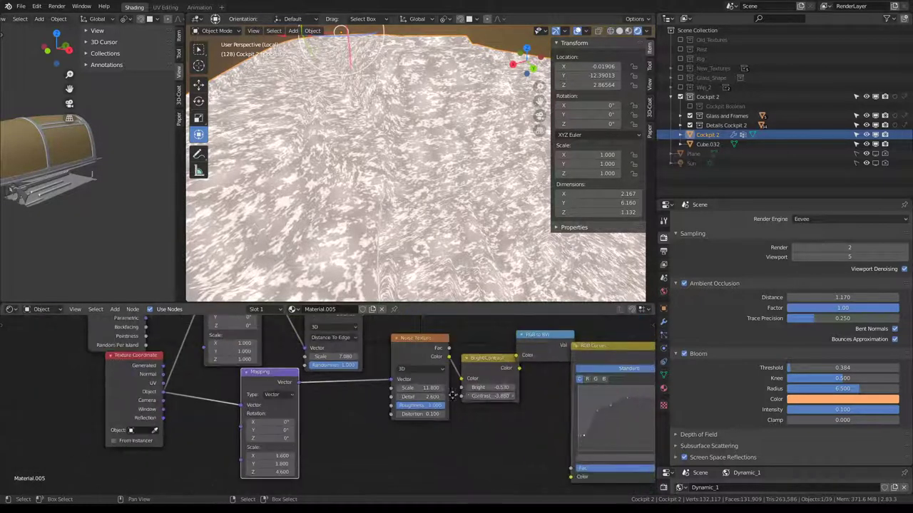
scroll(443, 420, right, 5)
mouse_move(421, 451)
mouse_down()
mouse_move(258, 452)
mouse_move(442, 452)
mouse_move(370, 452)
mouse_up()
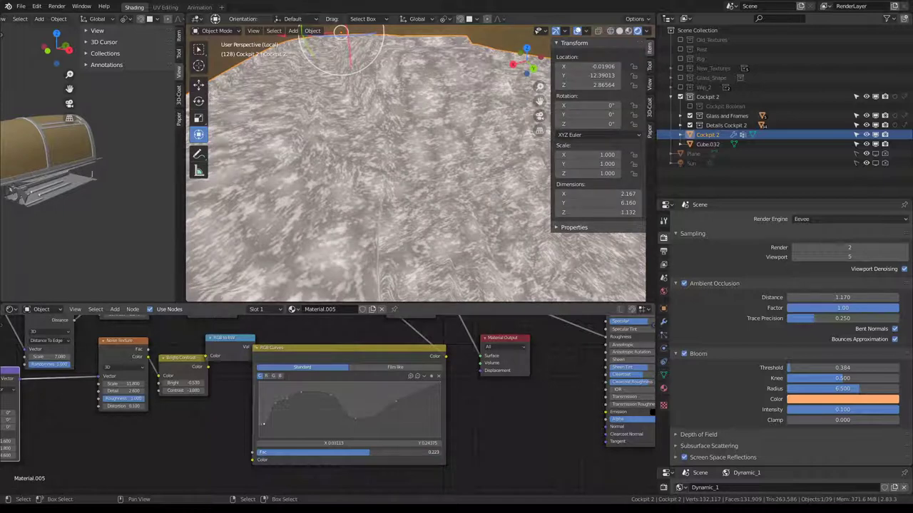
drag(369, 453, 442, 452)
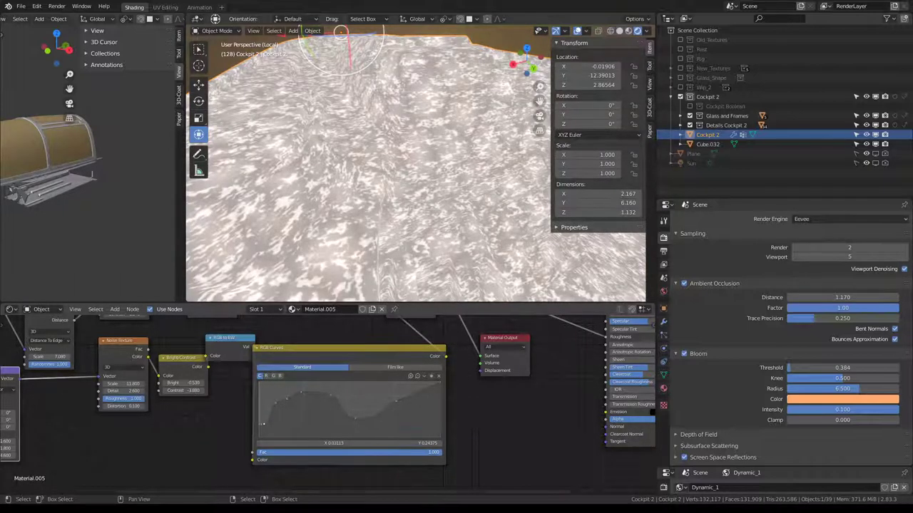
- Drag the Mix node's blend factor to 0.000 and zoom out over the node tree
middle_drag(387, 400, 344, 480)
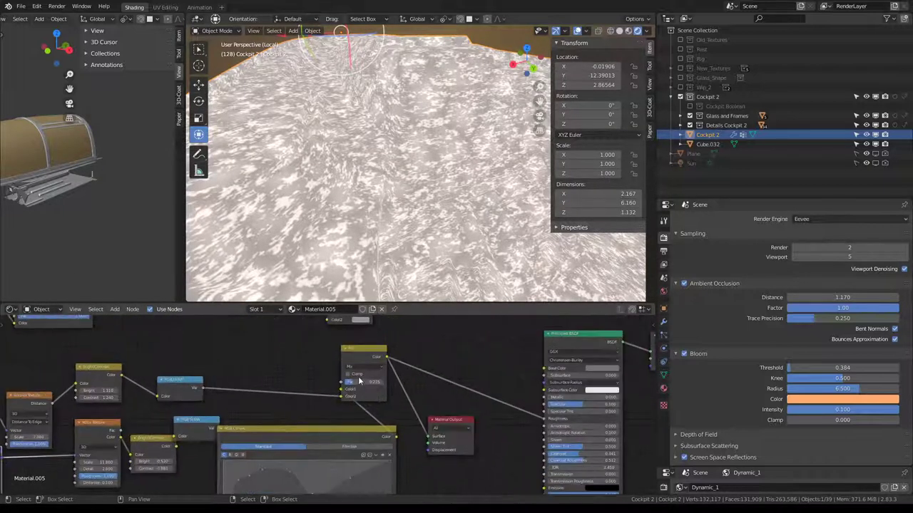
mouse_move(360, 382)
mouse_down()
mouse_move(375, 382)
mouse_move(343, 383)
mouse_up()
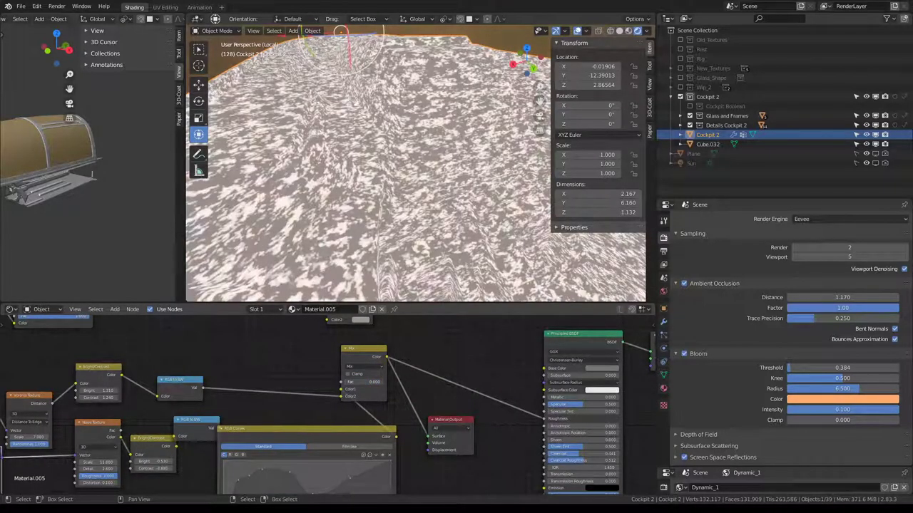
scroll(360, 406, down, 1)
middle_drag(372, 411, 348, 422)
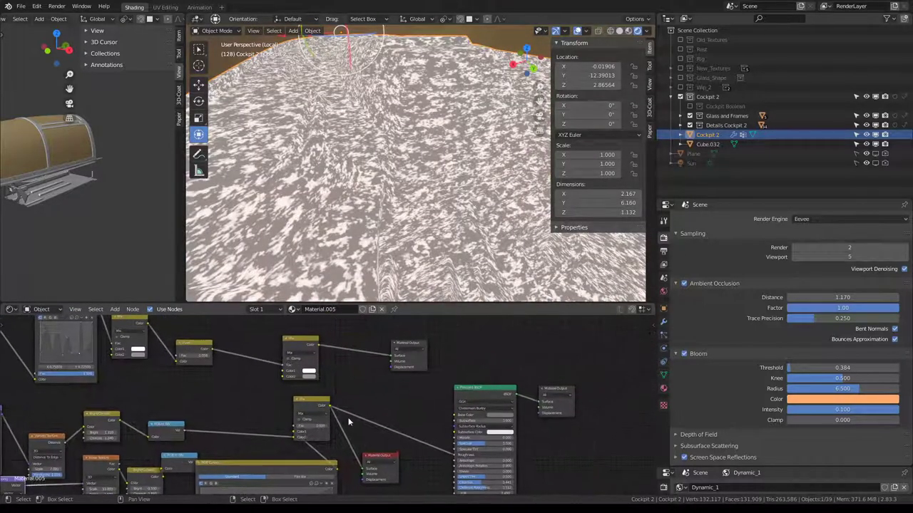
- Preview the other Material Output on the cockpit and reroute the upper Mix node's colour output
click(404, 349)
scroll(369, 368, down, 1)
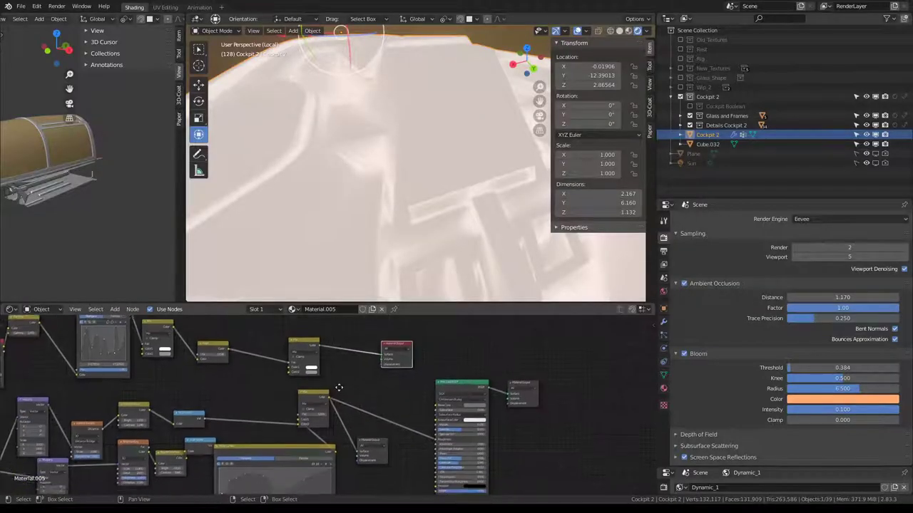
scroll(309, 423, up, 1)
scroll(338, 404, up, 1)
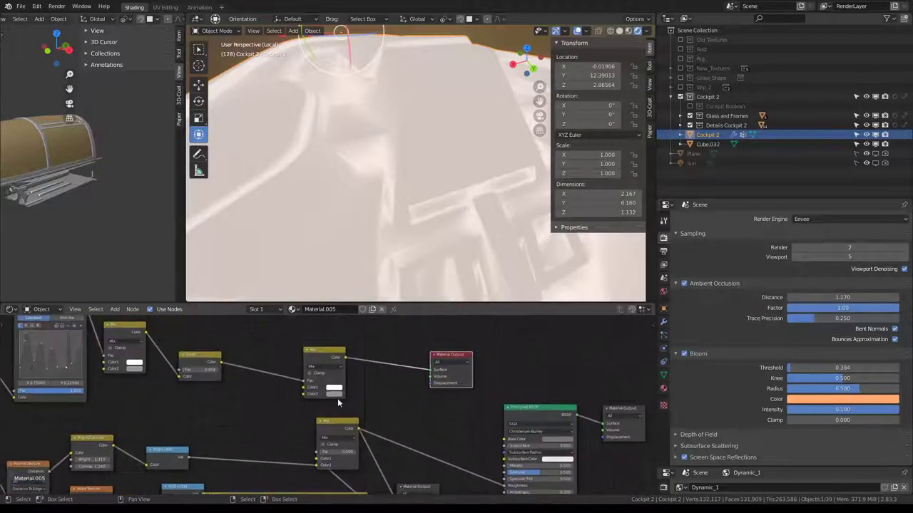
drag(348, 361, 317, 458)
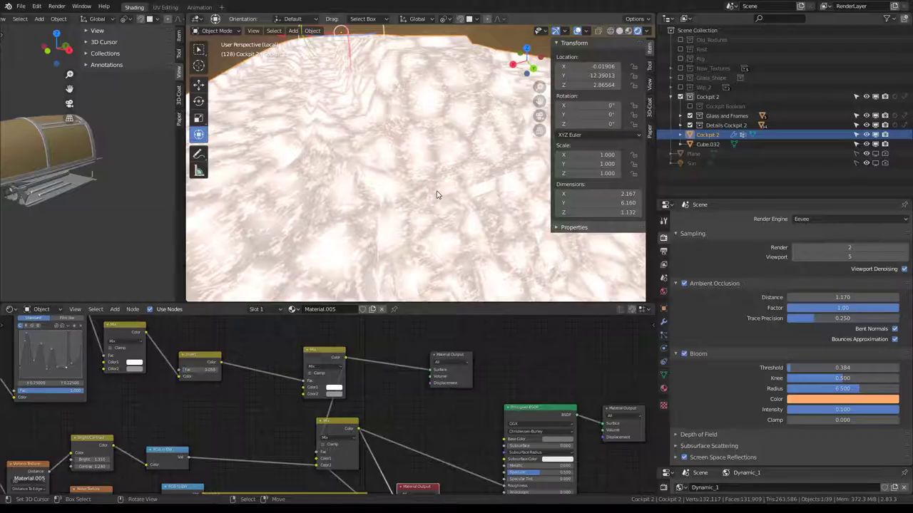
- Move the long node and both Mix nodes down-left, then open the white Mix node's Color2 picker
scroll(321, 413, down, 3)
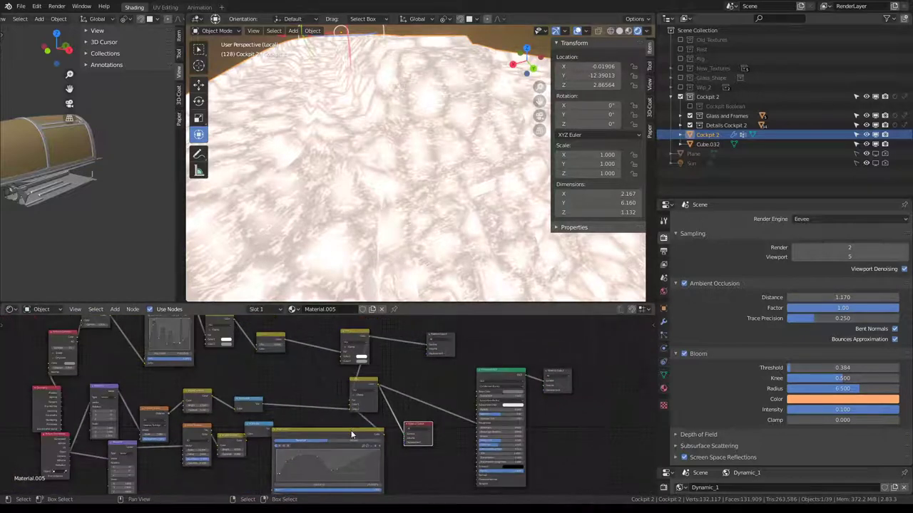
drag(353, 430, 314, 474)
drag(364, 390, 388, 383)
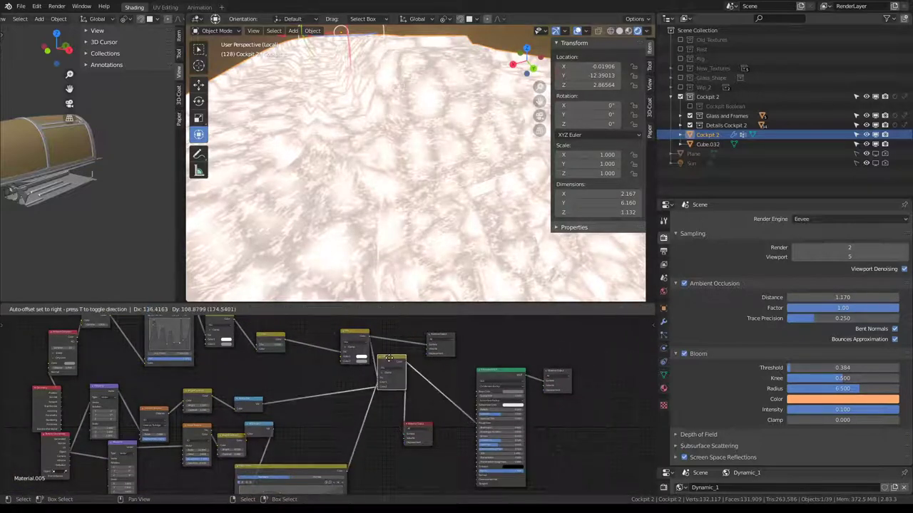
drag(359, 343, 333, 360)
scroll(329, 403, up, 3)
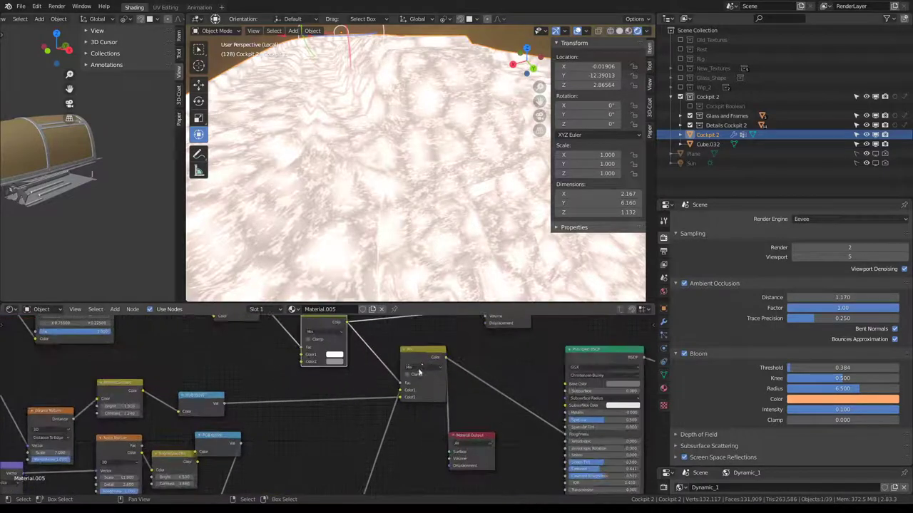
drag(407, 357, 379, 367)
click(335, 362)
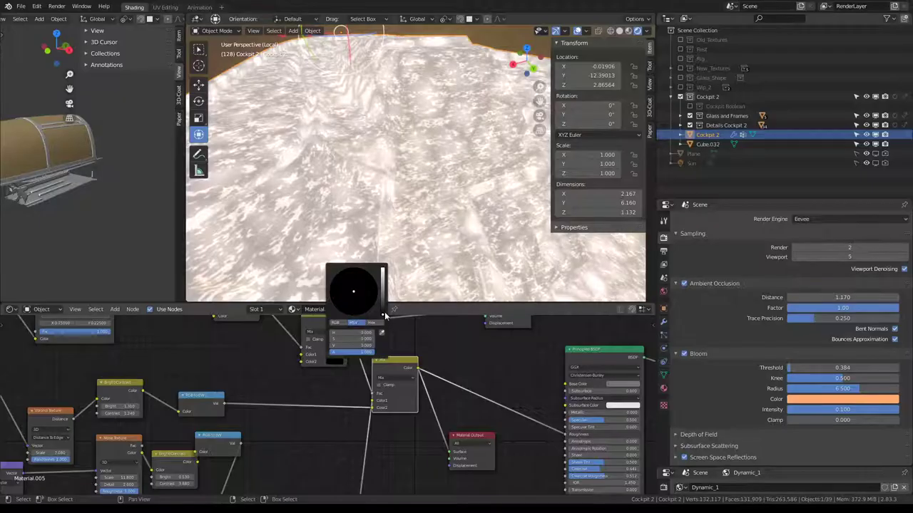
- Set the Mix node's second colour Value to 1.000, full-brightness white
mouse_move(383, 314)
mouse_down()
mouse_move(383, 269)
mouse_move(382, 314)
mouse_up()
click(339, 358)
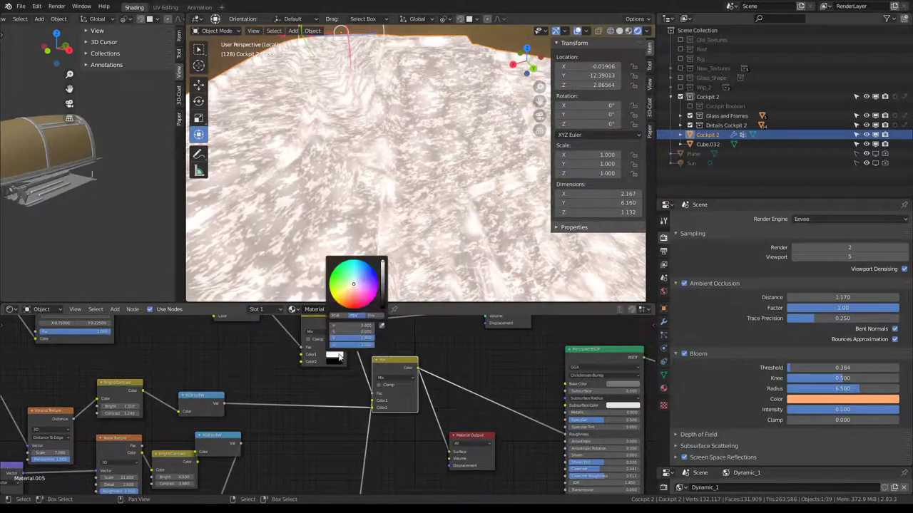
mouse_move(383, 262)
mouse_down()
mouse_move(383, 293)
mouse_move(383, 262)
mouse_up()
- Orbit around the cockpit and pan the node graph to inspect the white mottled grunge
middle_drag(399, 214, 446, 183)
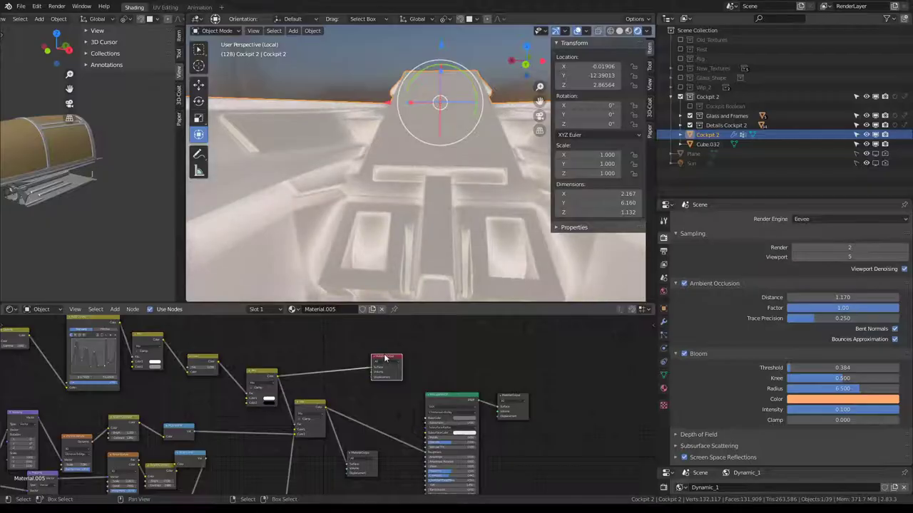
middle_drag(456, 261, 435, 257)
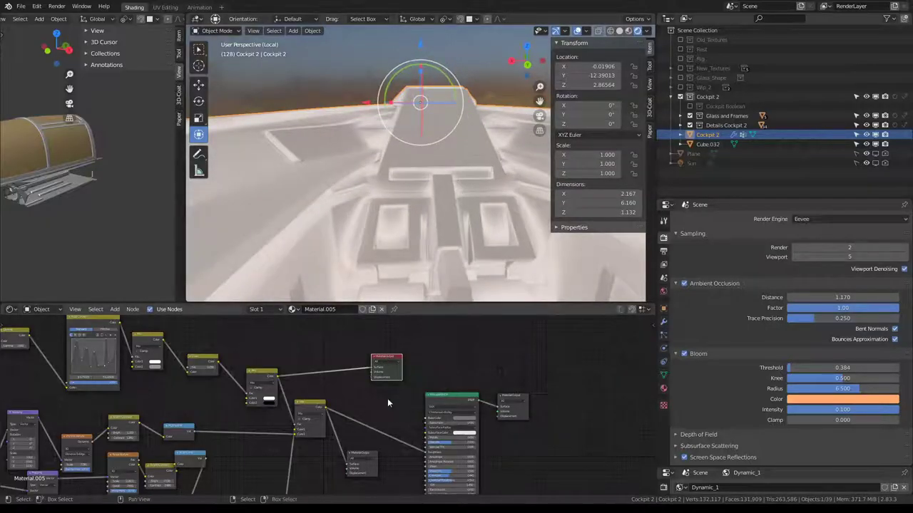
middle_drag(387, 398, 429, 383)
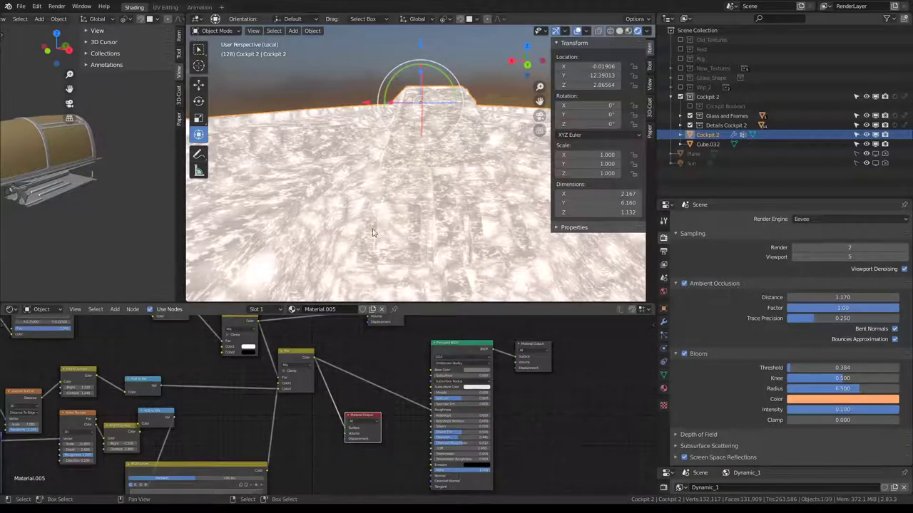
mouse_move(372, 233)
middle_down()
mouse_move(264, 149)
mouse_move(383, 129)
mouse_move(391, 114)
mouse_move(338, 198)
mouse_move(356, 235)
middle_up()
scroll(391, 114, up, 8)
scroll(370, 435, down, 1)
middle_drag(369, 435, 422, 397)
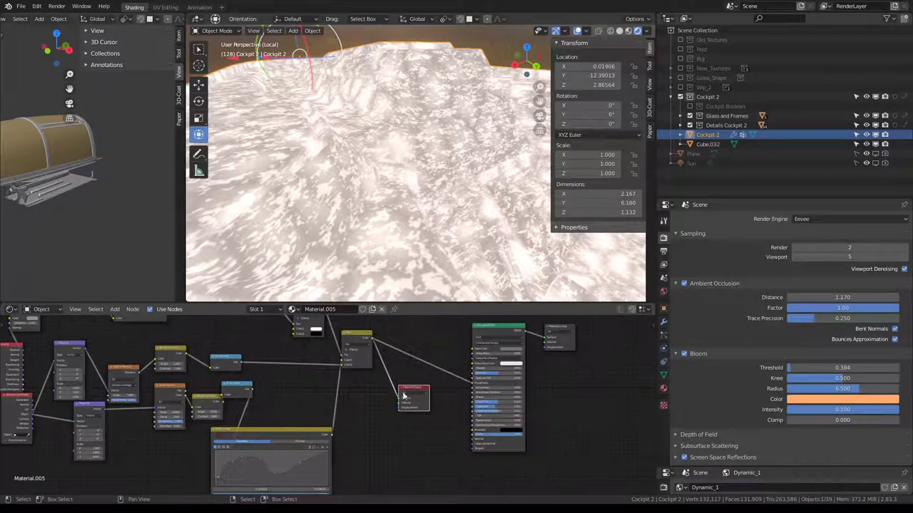
drag(406, 393, 419, 398)
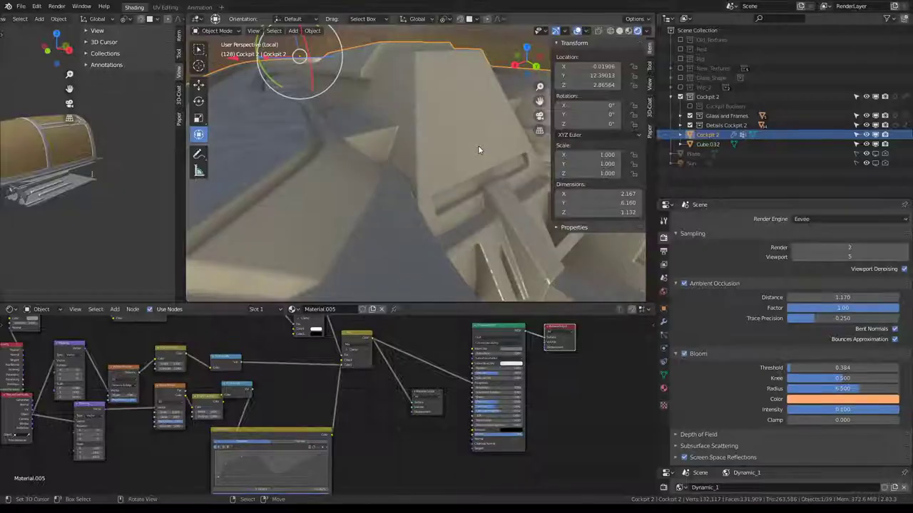
- Set the Noise Texture Scale to 5
mouse_move(471, 146)
middle_down()
mouse_move(278, 176)
mouse_move(332, 167)
middle_up()
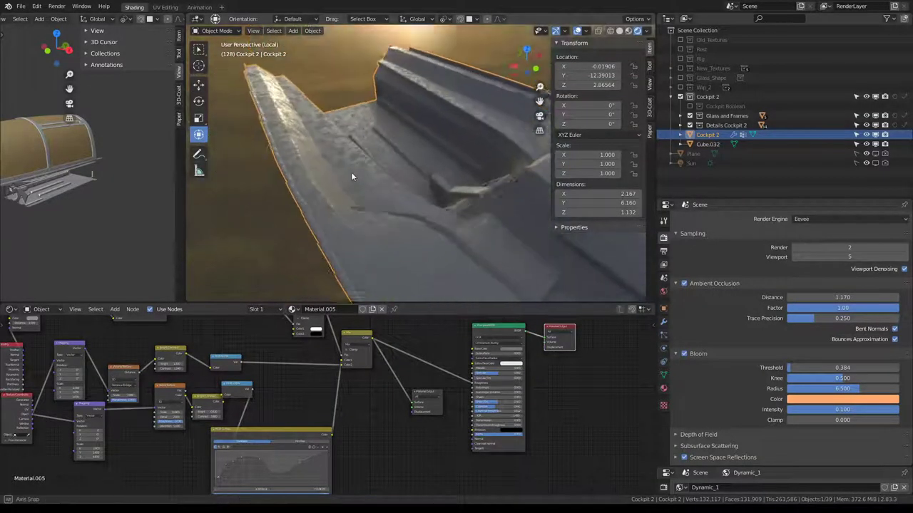
scroll(300, 419, up, 3)
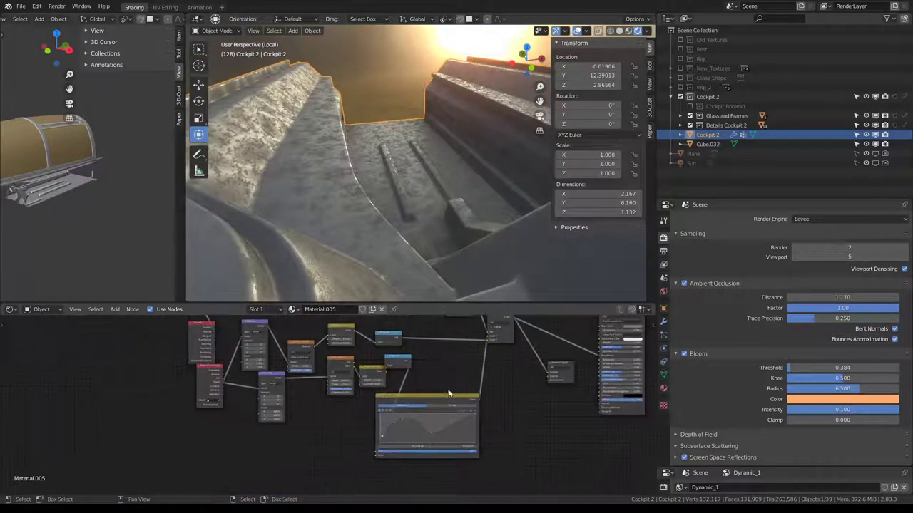
scroll(342, 399, up, 2)
scroll(366, 386, up, 2)
scroll(349, 379, up, 1)
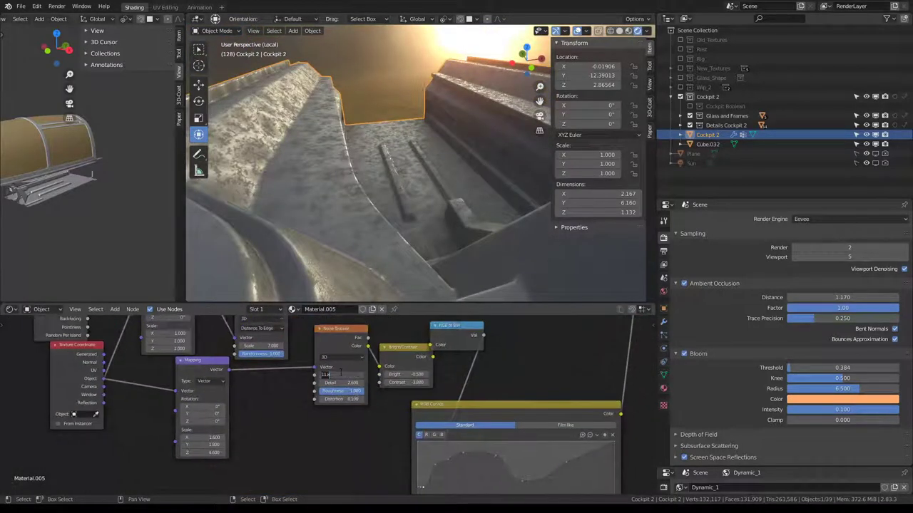
key(Return)
- Set the Voronoi Texture Scale to 20
middle_drag(379, 126, 428, 143)
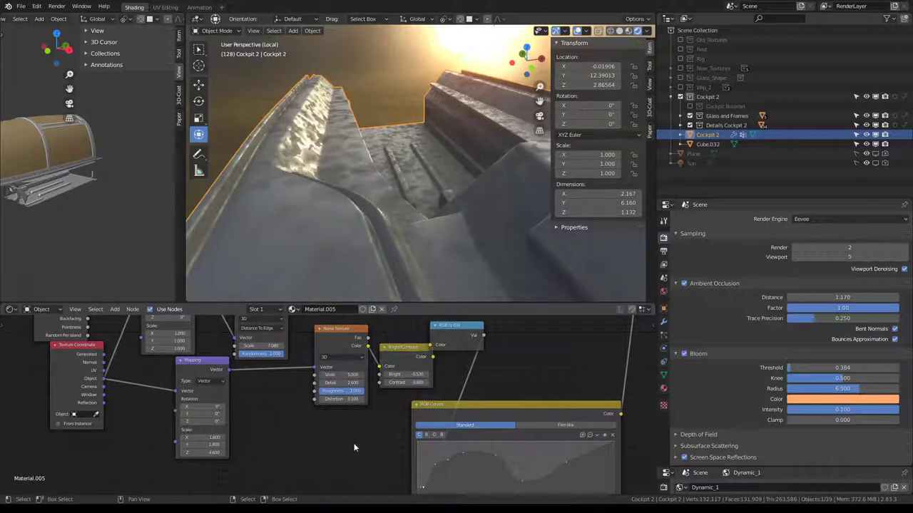
middle_drag(263, 345, 294, 409)
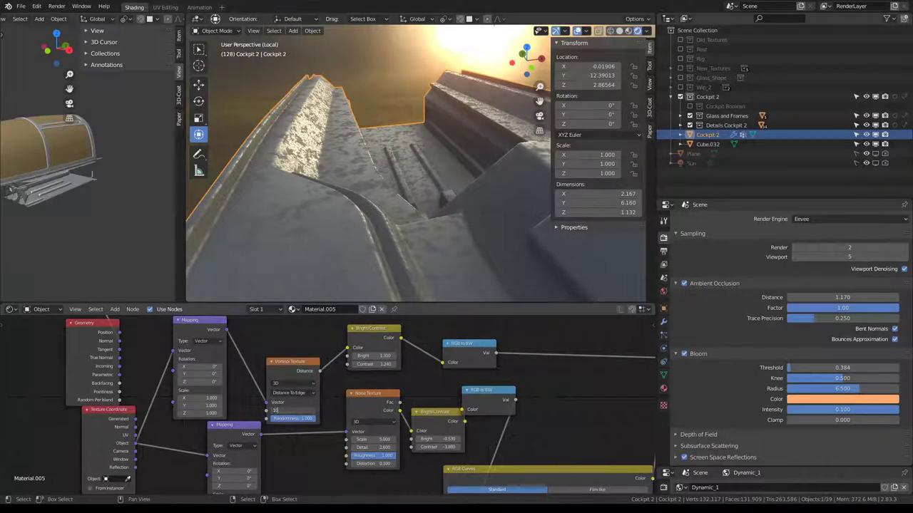
key(Return)
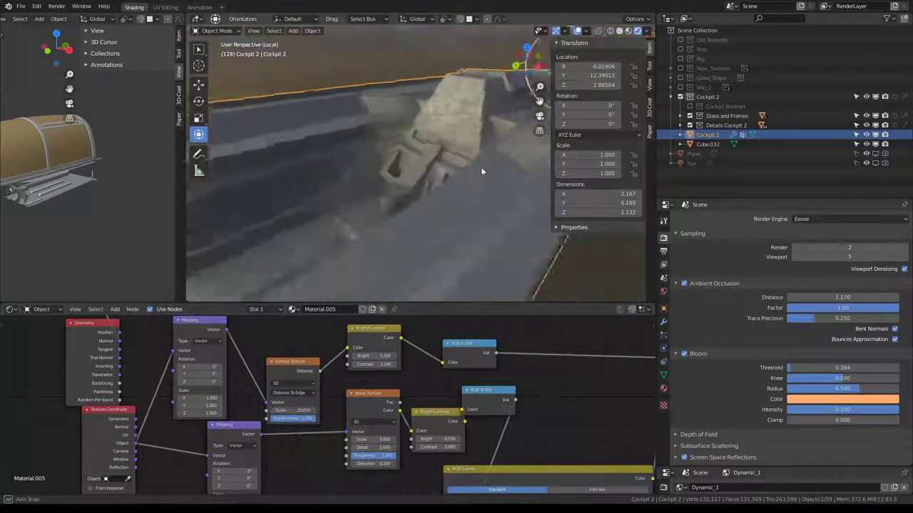
- Orbit to check the new pattern and make the second Material Output the active preview
mouse_move(480, 167)
middle_down()
mouse_move(499, 162)
mouse_move(439, 134)
mouse_move(474, 169)
mouse_move(404, 150)
mouse_move(347, 114)
mouse_move(305, 114)
middle_up()
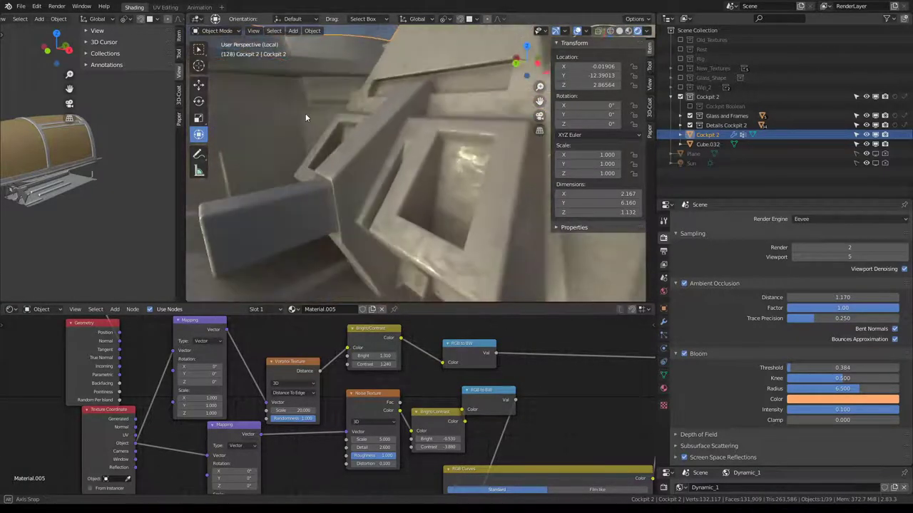
middle_drag(373, 146, 369, 117)
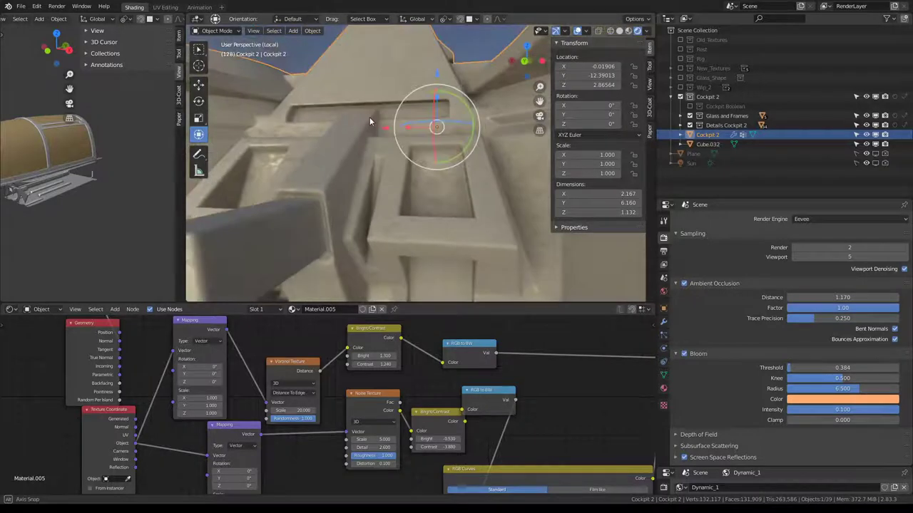
scroll(544, 423, down, 3)
scroll(400, 364, down, 2)
scroll(407, 371, right, 3)
scroll(421, 385, up, 2)
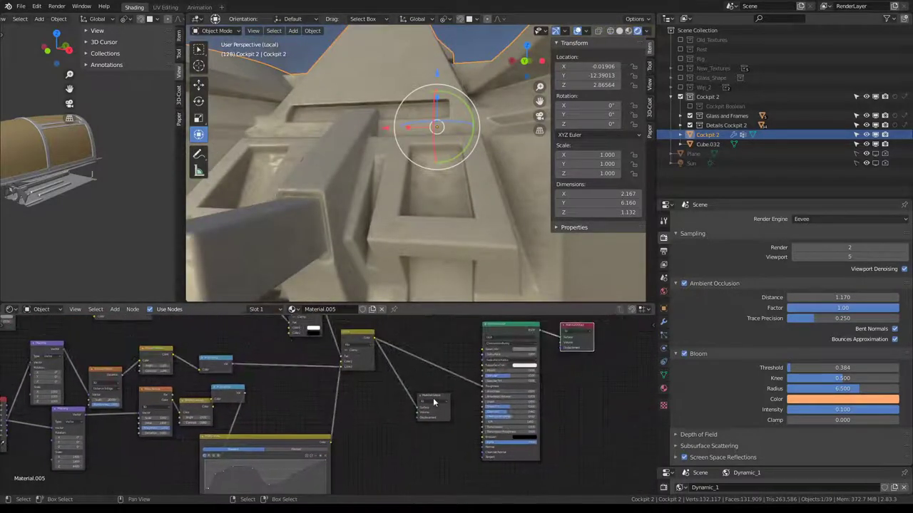
click(434, 403)
- Pan the node editor toward the active output and bring up the Add node menu
scroll(313, 380, up, 2)
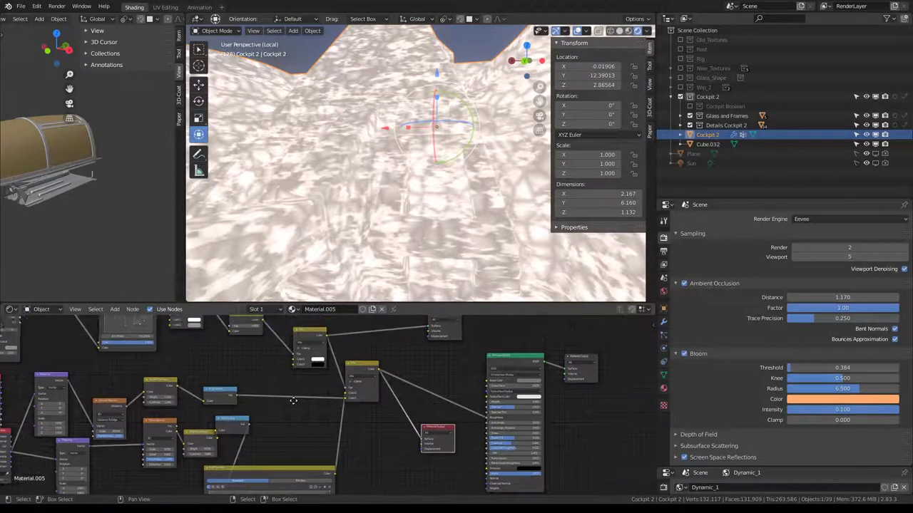
scroll(293, 401, down, 1)
scroll(295, 371, right, 3)
scroll(296, 340, down, 1)
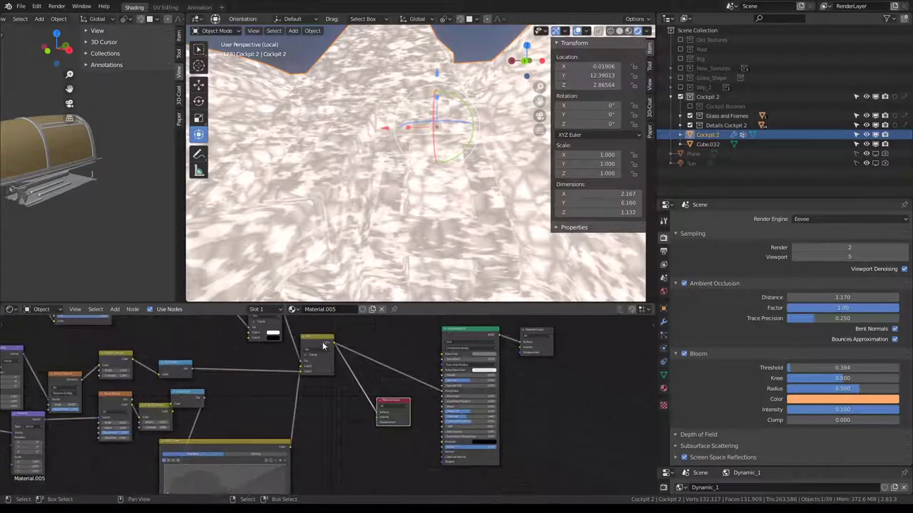
scroll(294, 399, down, 1)
scroll(294, 403, right, 2)
key(shift+a)
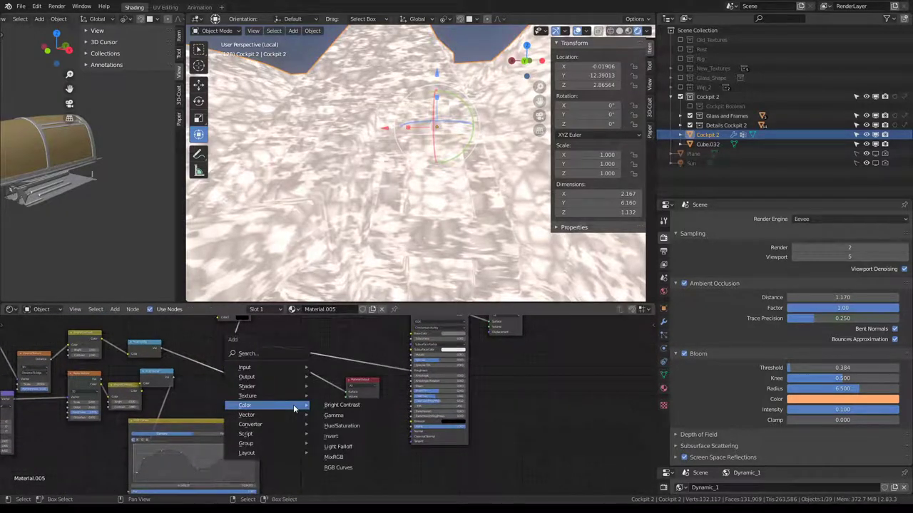
- Add a MixRGB node and link a texture output into its colour input
click(335, 457)
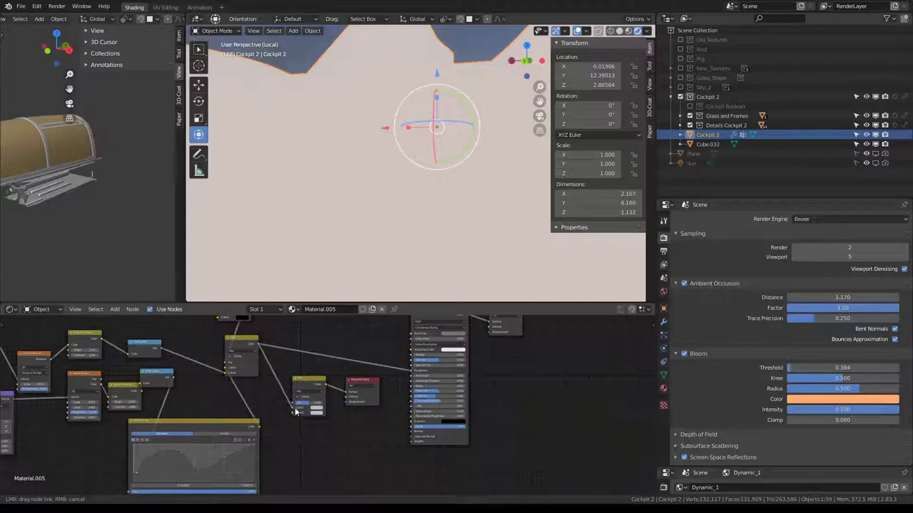
drag(296, 412, 299, 398)
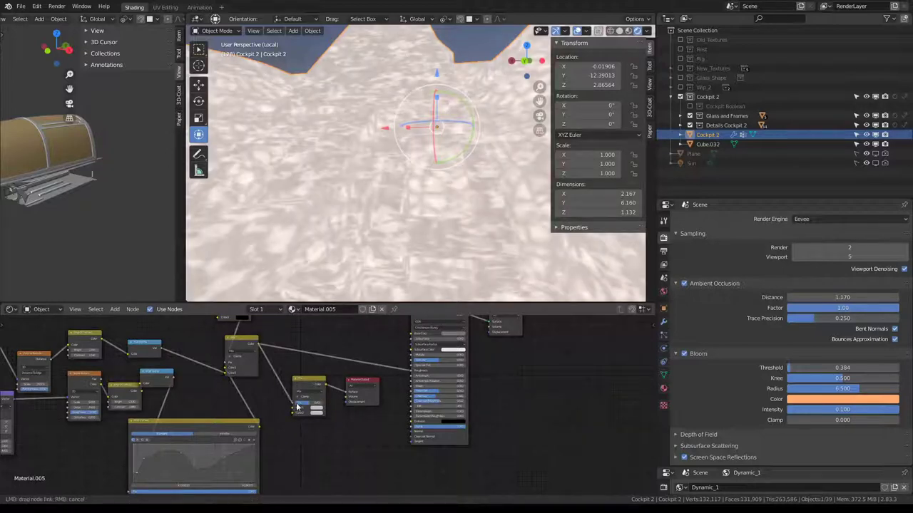
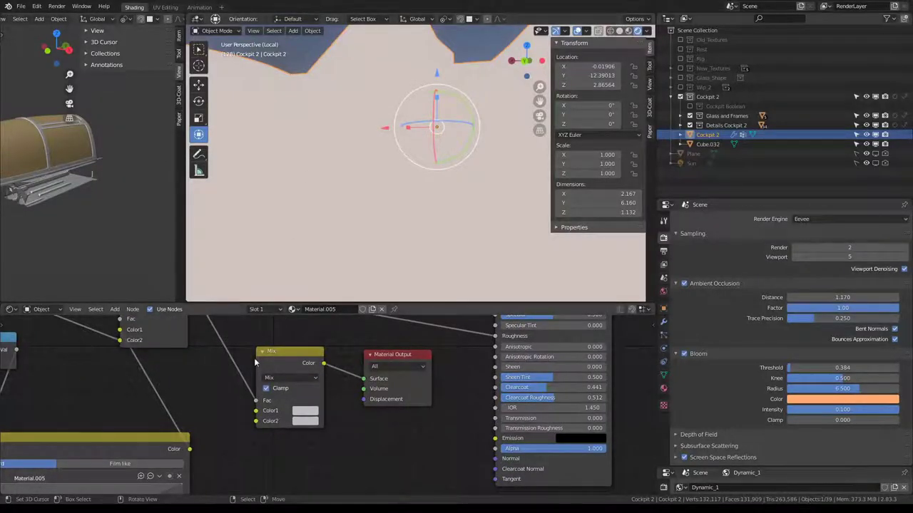
- Set the Mix node's Color2 to black and Color1 to white, with Clamp enabled
click(306, 422)
drag(376, 299, 376, 354)
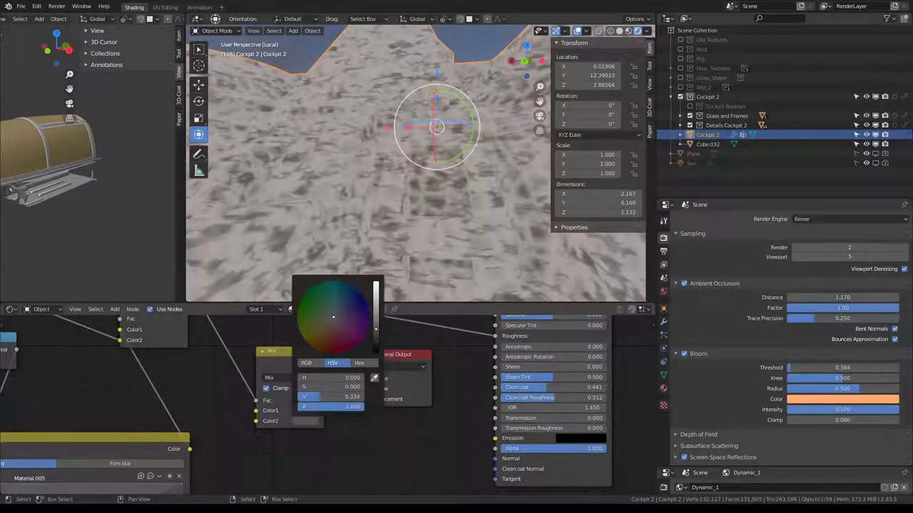
click(317, 412)
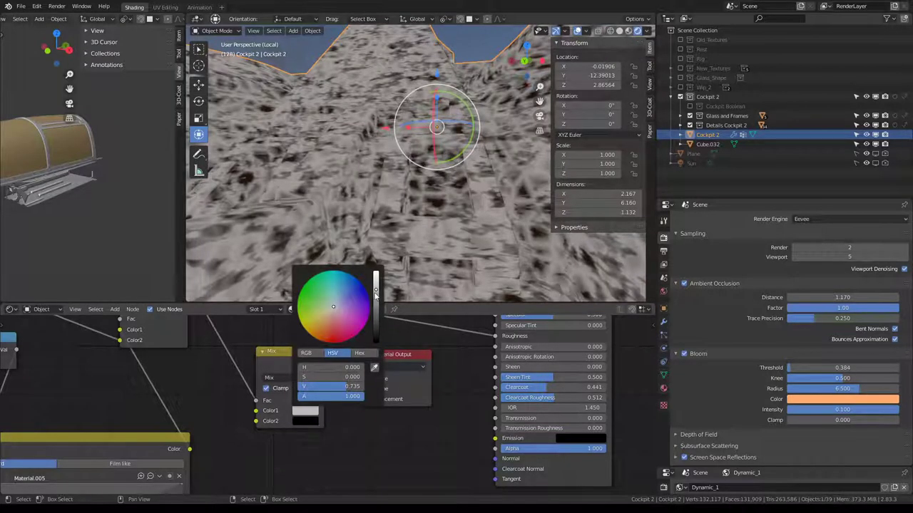
drag(376, 294, 376, 274)
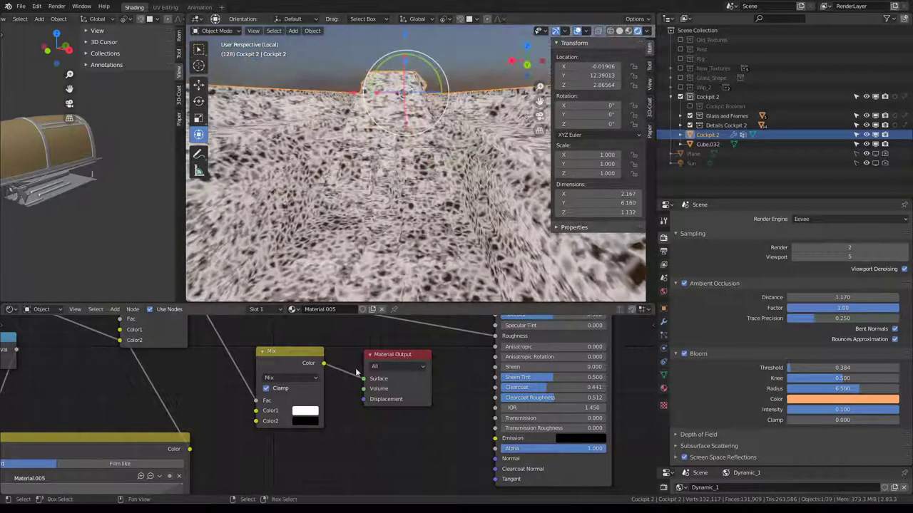
click(265, 389)
scroll(331, 402, down, 2)
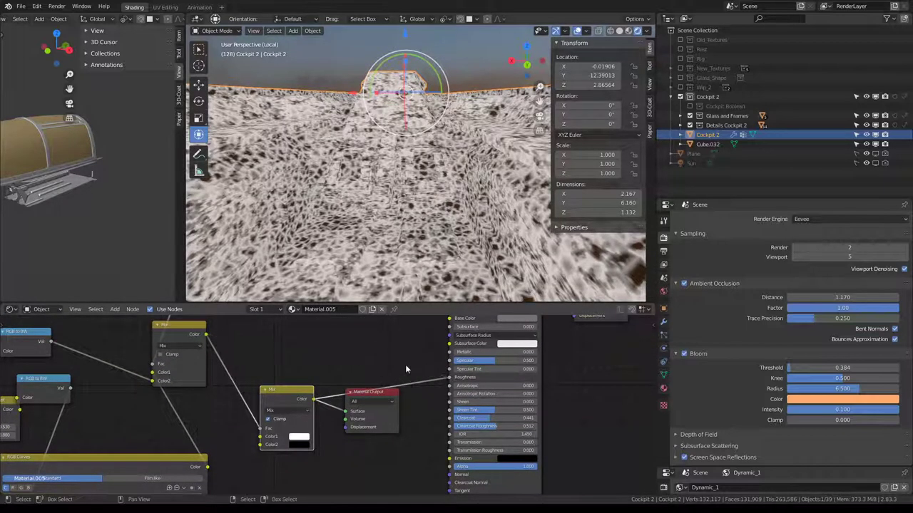
scroll(405, 369, down, 2)
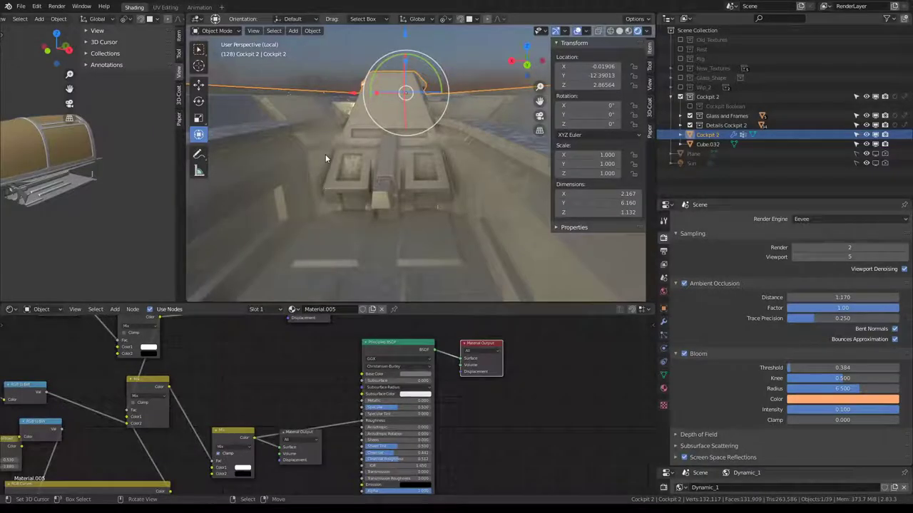
- Raise the Mix node's Color2 to a light grey, value 0.831
mouse_move(325, 154)
middle_down()
mouse_move(499, 194)
mouse_move(585, 183)
mouse_move(485, 146)
mouse_move(310, 135)
mouse_move(304, 152)
mouse_move(462, 241)
mouse_move(429, 213)
mouse_move(421, 139)
middle_up()
scroll(333, 361, up, 2)
scroll(323, 363, up, 2)
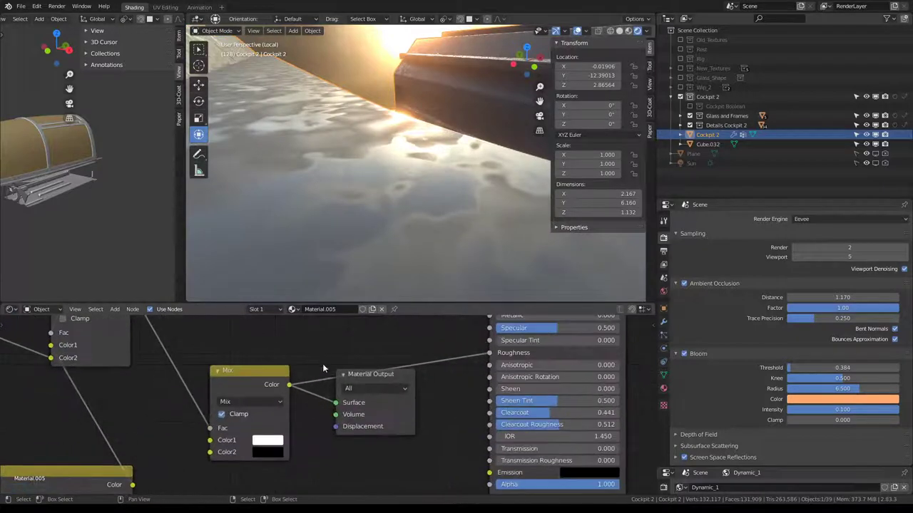
middle_drag(308, 460, 339, 438)
click(299, 430)
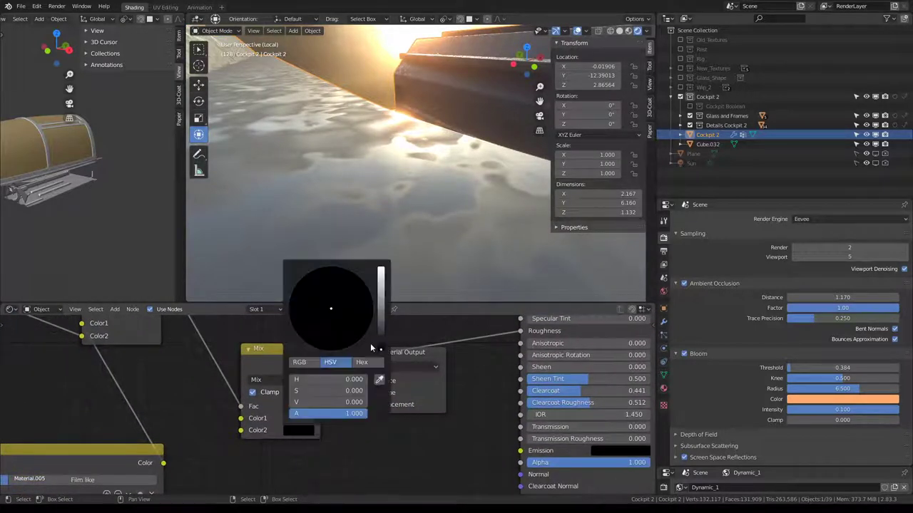
mouse_move(382, 352)
mouse_down()
mouse_move(381, 272)
mouse_move(381, 345)
mouse_move(380, 301)
mouse_up()
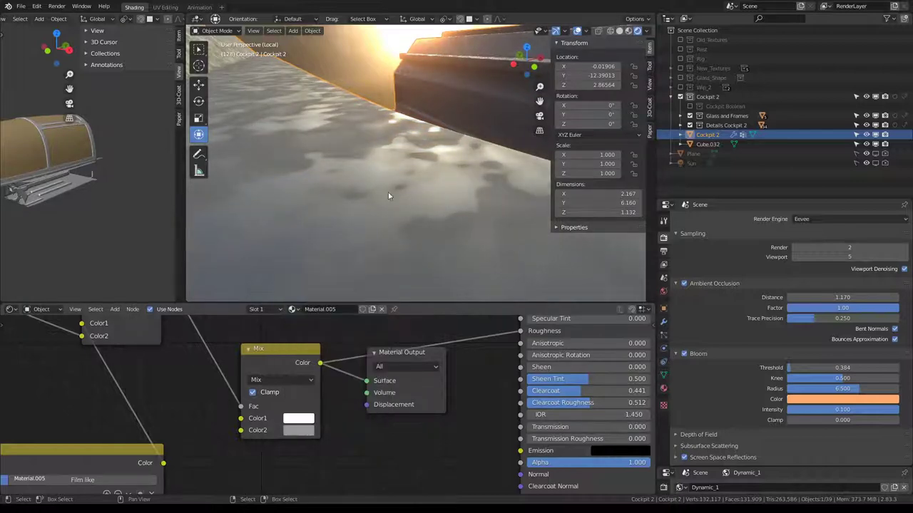
- Lower the Mix node's Color1 to a dark grey, value 0.227, and preview the result
mouse_move(387, 198)
middle_down()
mouse_move(355, 98)
mouse_move(332, 93)
middle_up()
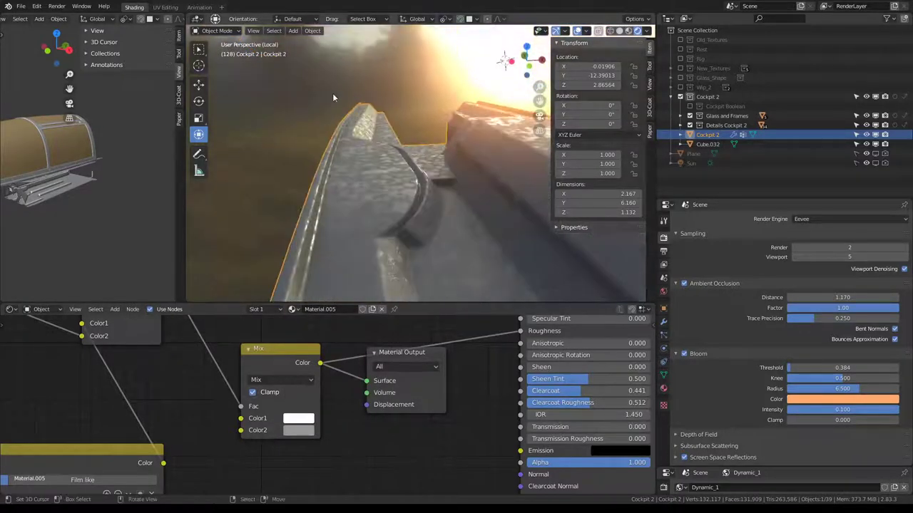
click(299, 418)
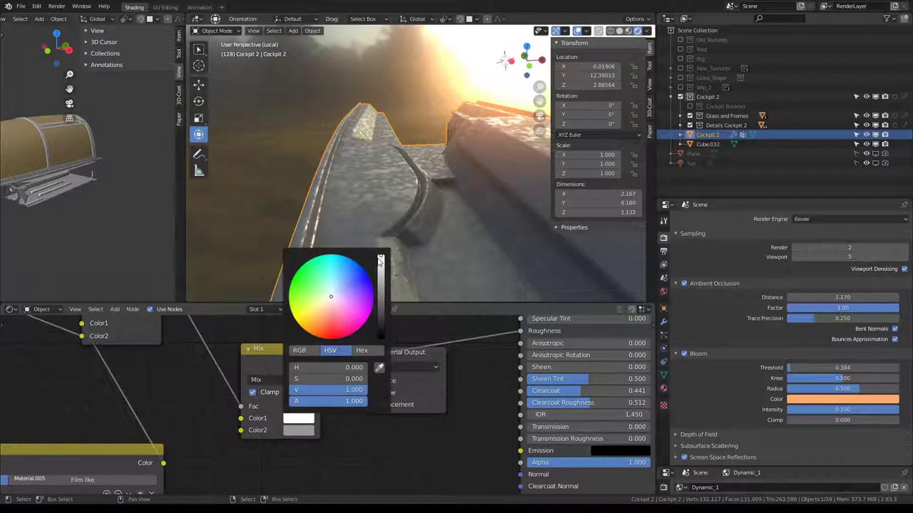
mouse_move(380, 263)
mouse_down()
mouse_move(381, 320)
mouse_move(381, 308)
mouse_up()
ctrl+shift+click(320, 398)
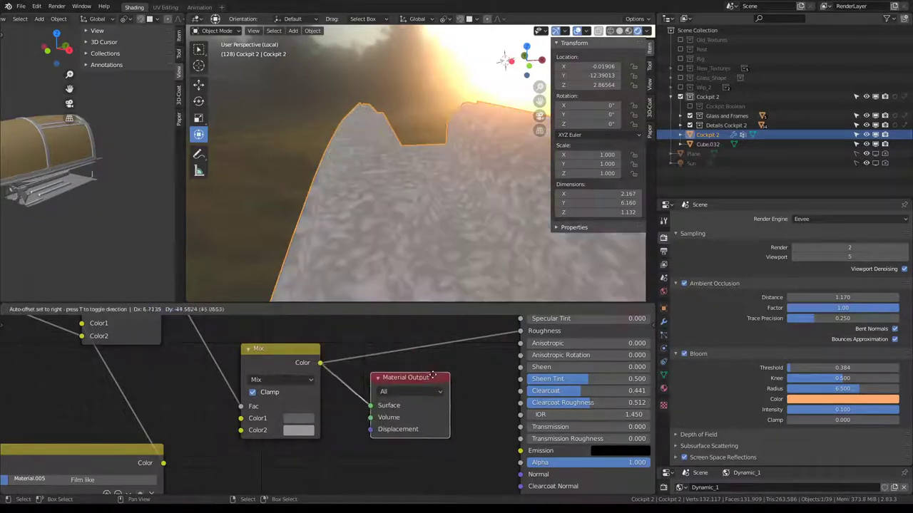
click(302, 427)
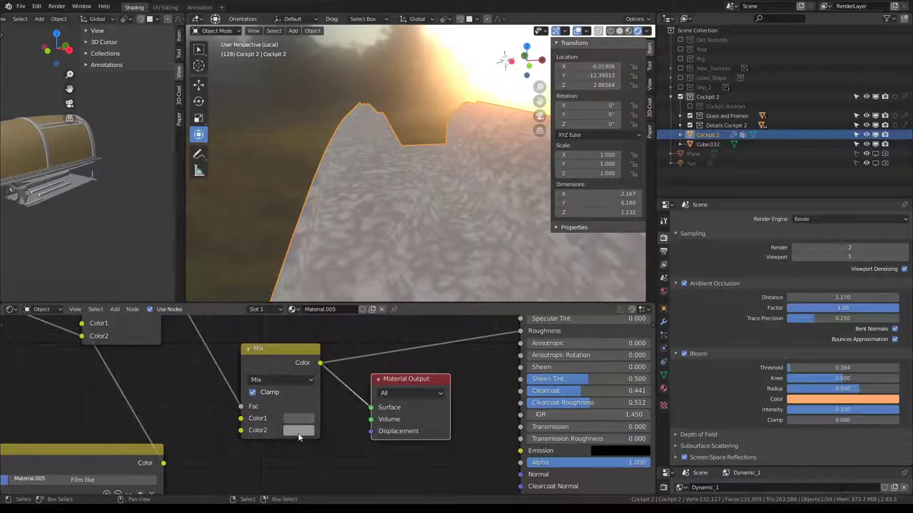
mouse_move(382, 139)
middle_down()
mouse_move(351, 220)
mouse_move(488, 154)
mouse_move(456, 186)
middle_up()
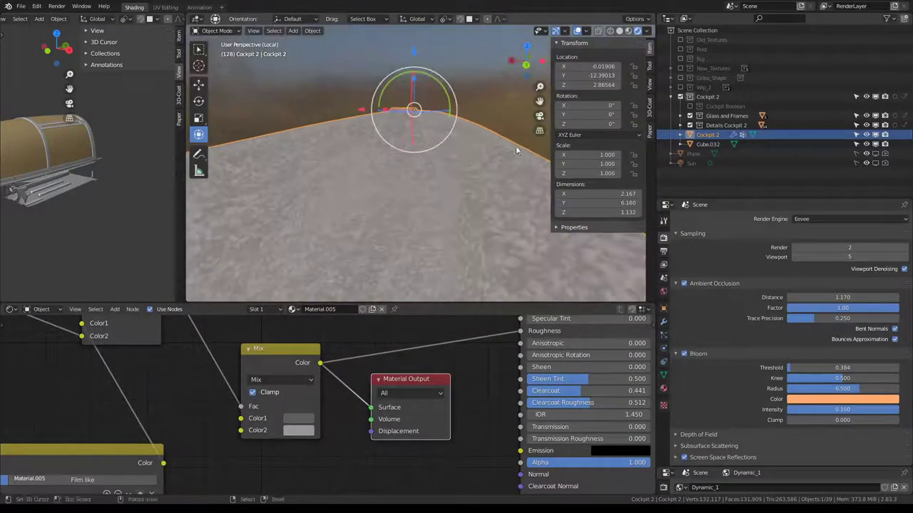
scroll(400, 370, down, 2)
scroll(400, 370, down, 2)
shift+scroll(400, 370, up, 5)
ctrl+scroll(472, 376, right, 5)
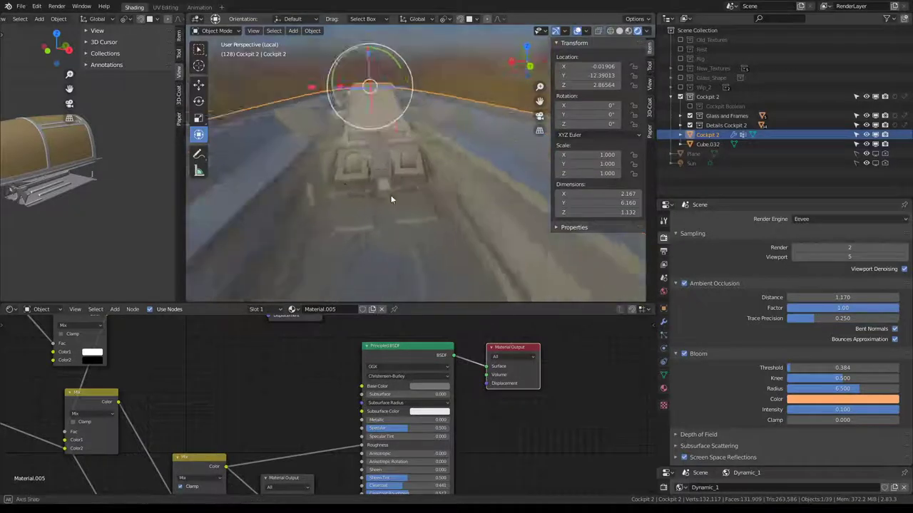
- Set the Principled BSDF Base Color to near black
mouse_move(295, 140)
middle_down()
mouse_move(321, 107)
mouse_move(341, 153)
mouse_move(356, 147)
middle_up()
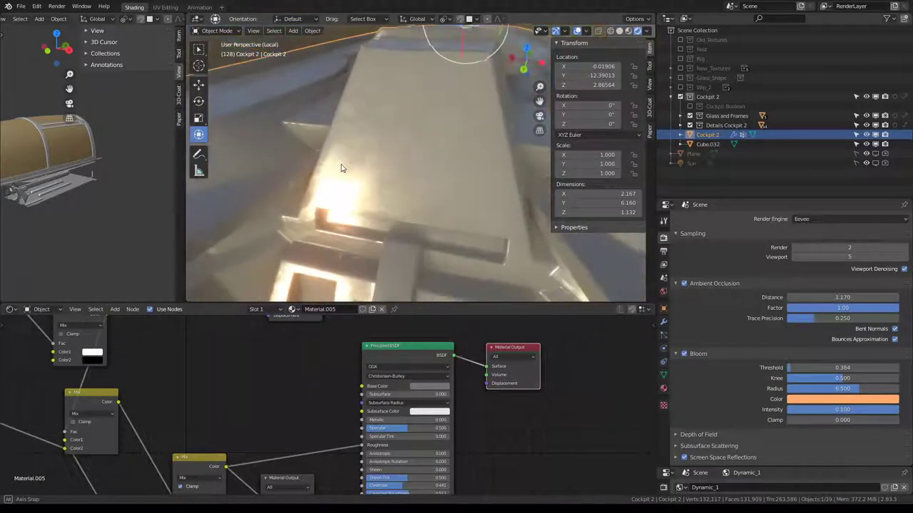
scroll(427, 199, down, 3)
middle_drag(428, 205, 422, 177)
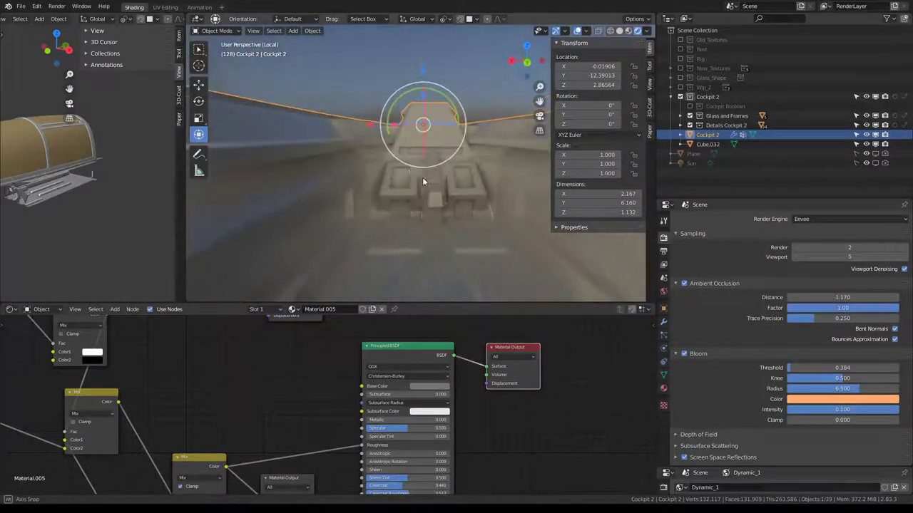
scroll(391, 381, down, 2)
scroll(391, 383, up, 2)
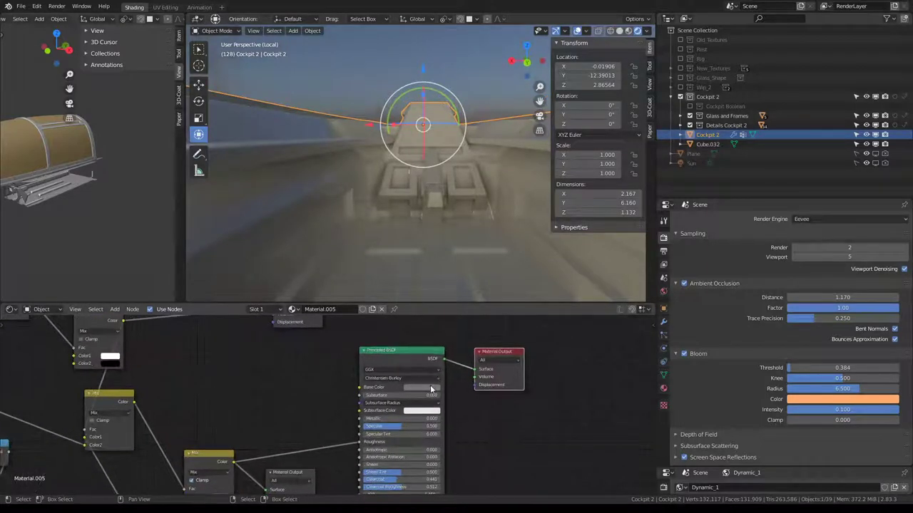
click(430, 385)
drag(464, 294, 464, 336)
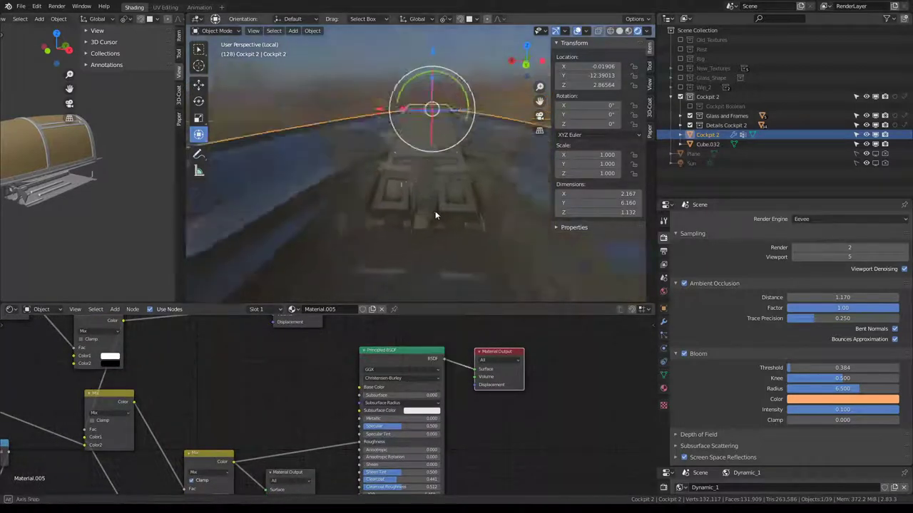
- Push the Principled BSDF Metallic value to maximum and nudge the Material Output node
mouse_move(433, 214)
middle_down()
mouse_move(415, 241)
mouse_move(534, 204)
mouse_move(467, 185)
middle_up()
middle_drag(374, 413, 369, 388)
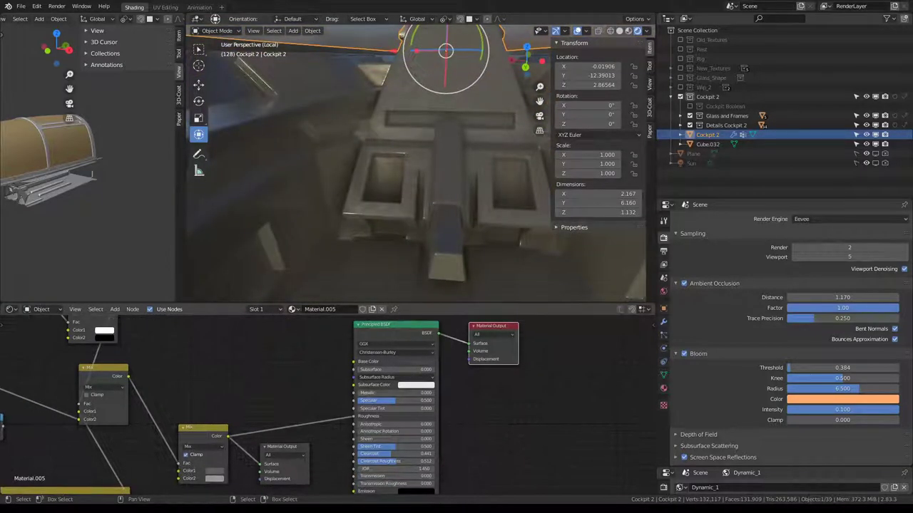
drag(361, 392, 435, 396)
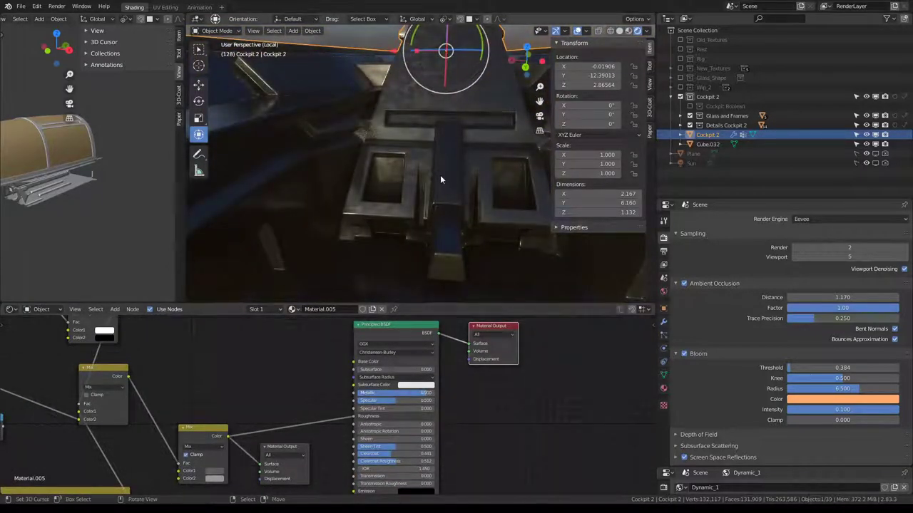
mouse_move(440, 174)
middle_down()
mouse_move(320, 163)
mouse_move(395, 147)
middle_up()
scroll(459, 378, up, 1)
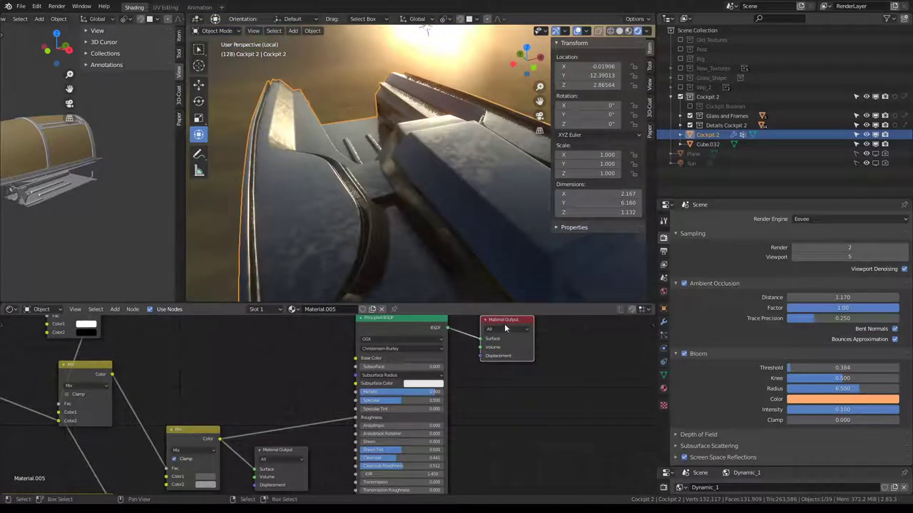
drag(505, 326, 517, 340)
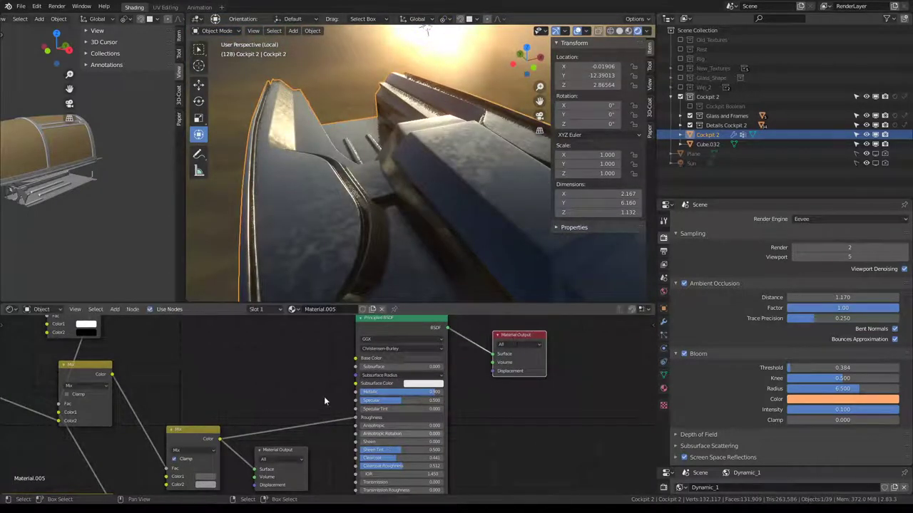
click(413, 355)
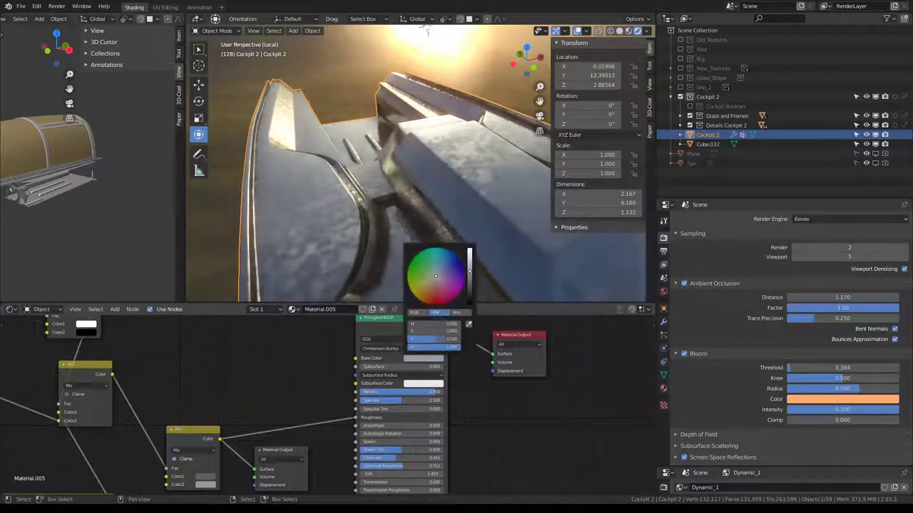
mouse_move(356, 190)
middle_down()
mouse_move(461, 179)
mouse_move(435, 194)
middle_up()
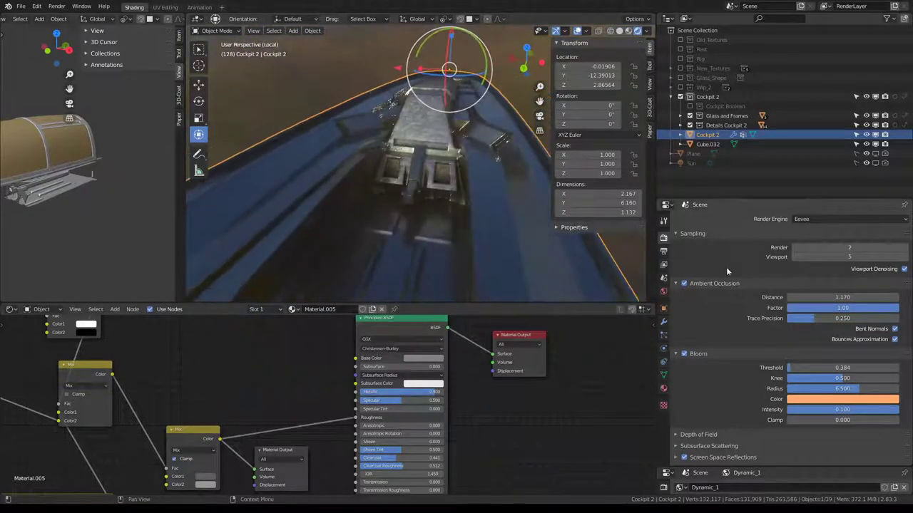
- Collapse the Ambient Occlusion and Bloom panels and expand Screen Space Reflections in Eevee settings
click(689, 285)
click(684, 285)
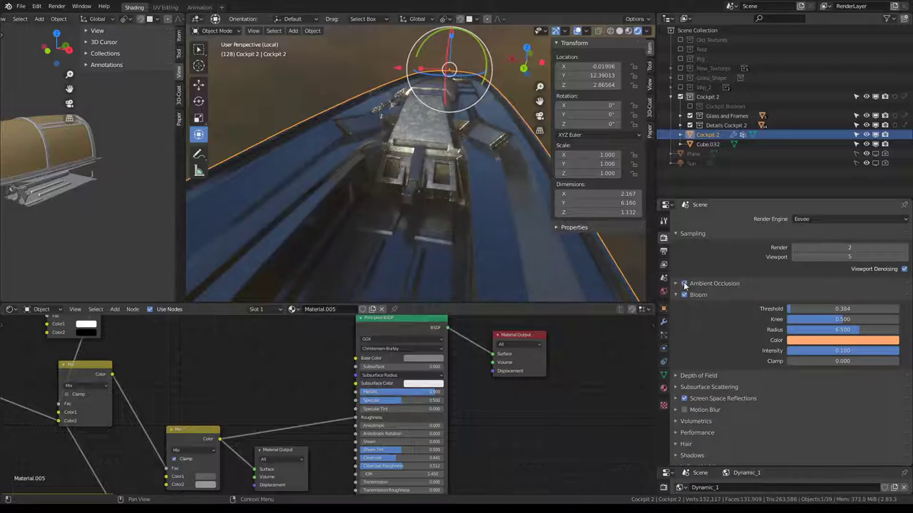
click(676, 295)
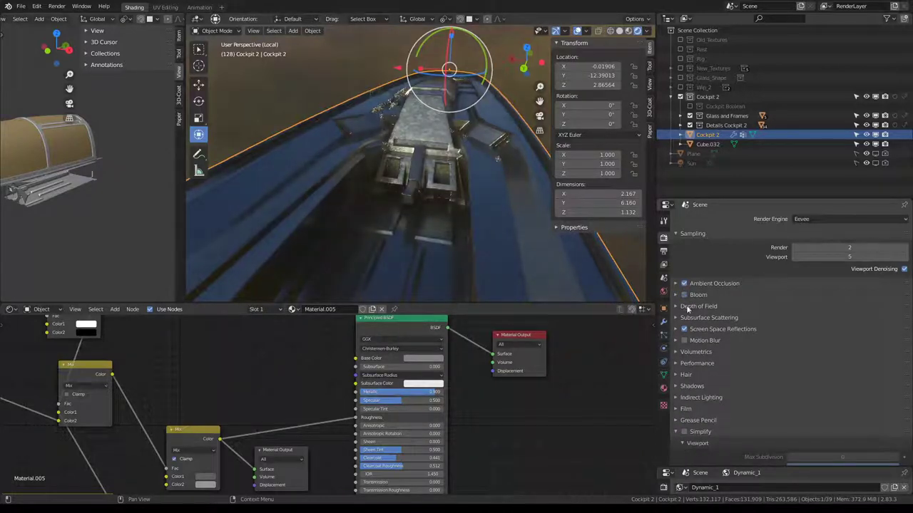
click(676, 330)
scroll(513, 157, up, 5)
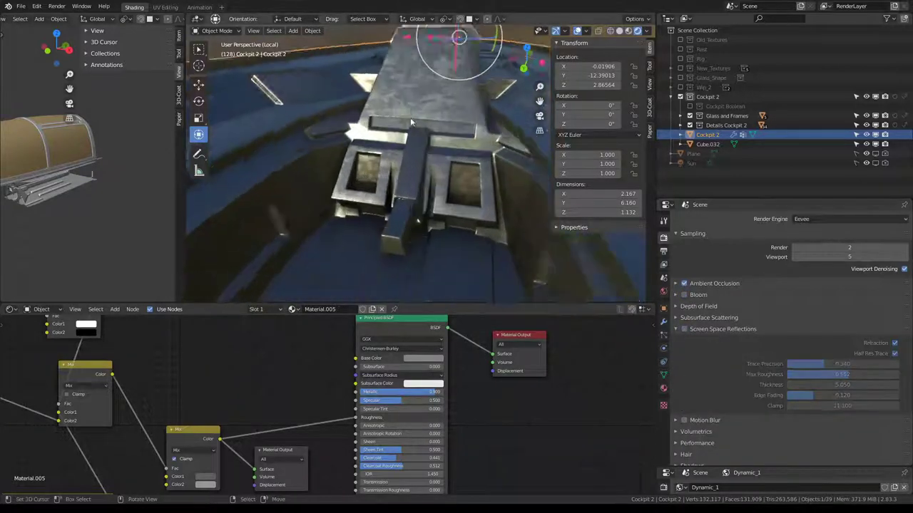
mouse_move(514, 156)
middle_down()
mouse_move(558, 154)
mouse_move(402, 143)
mouse_move(397, 182)
mouse_move(388, 150)
mouse_move(270, 102)
mouse_move(269, 110)
middle_up()
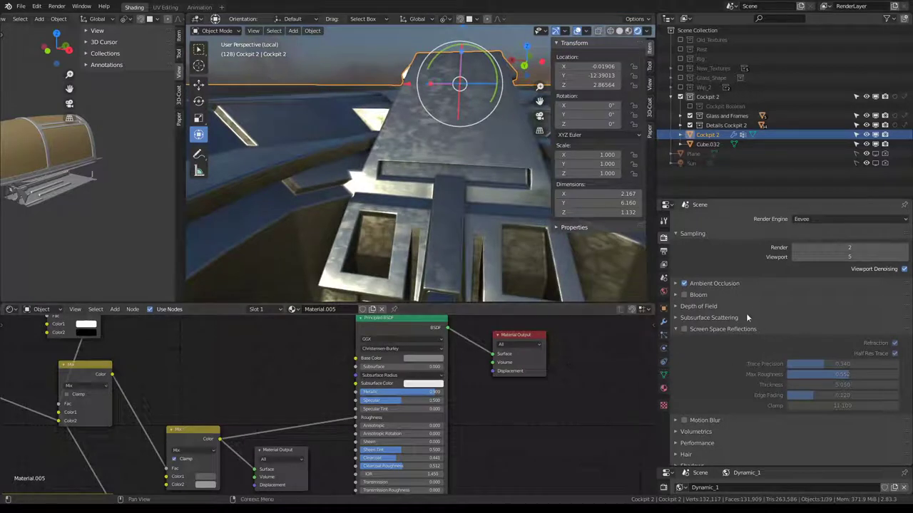
- Toggle Ambient Occlusion off and on to compare crevice shading on the cockpit
click(683, 284)
click(683, 284)
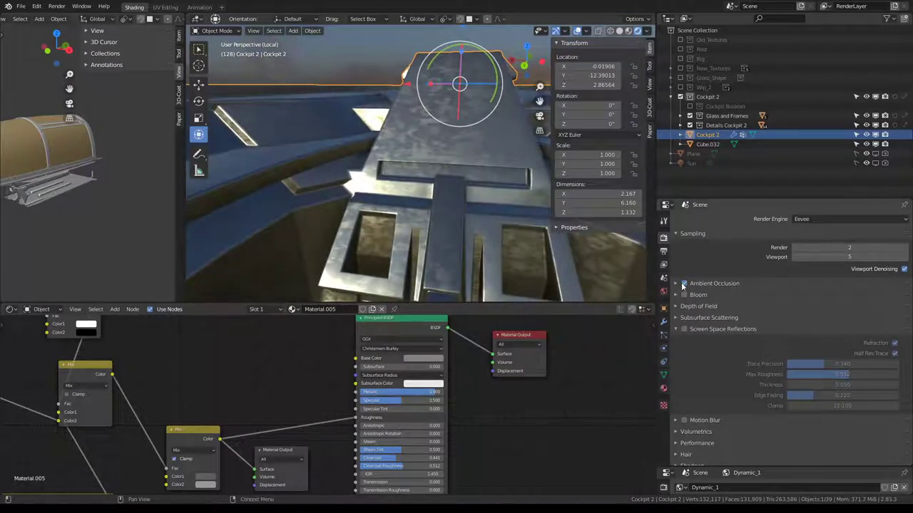
click(683, 284)
click(683, 284)
scroll(736, 364, down, 1)
scroll(733, 362, down, 5)
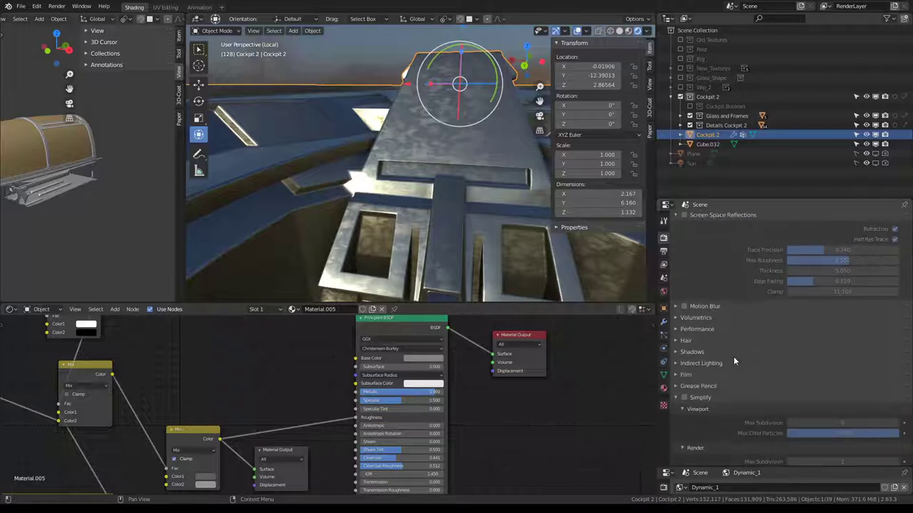
scroll(733, 361, up, 7)
mouse_move(428, 174)
middle_down()
mouse_move(292, 163)
mouse_move(263, 123)
middle_up()
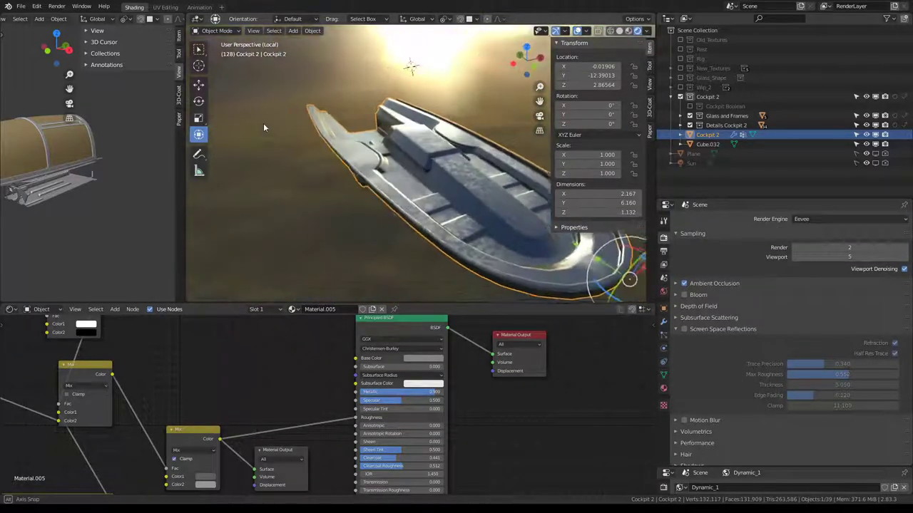
- Switch the viewport lighting to a different, brighter HDRI environment
click(647, 32)
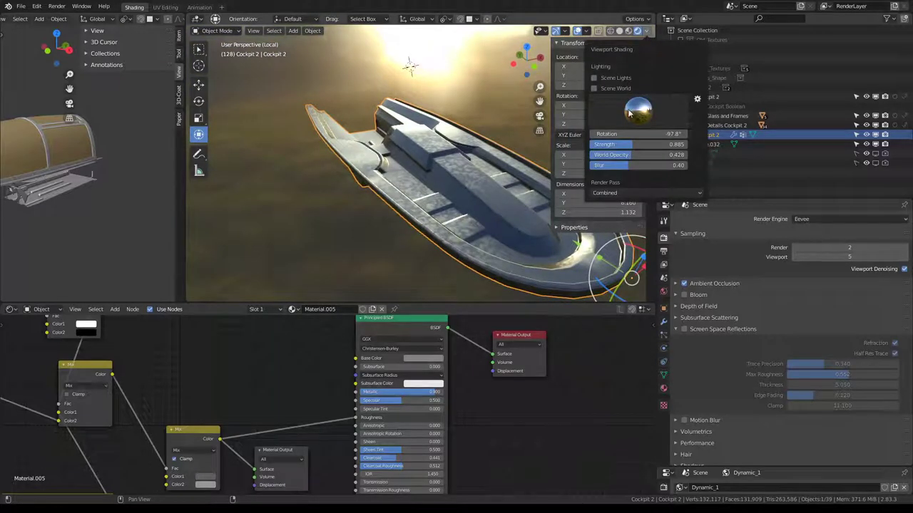
click(628, 113)
click(562, 146)
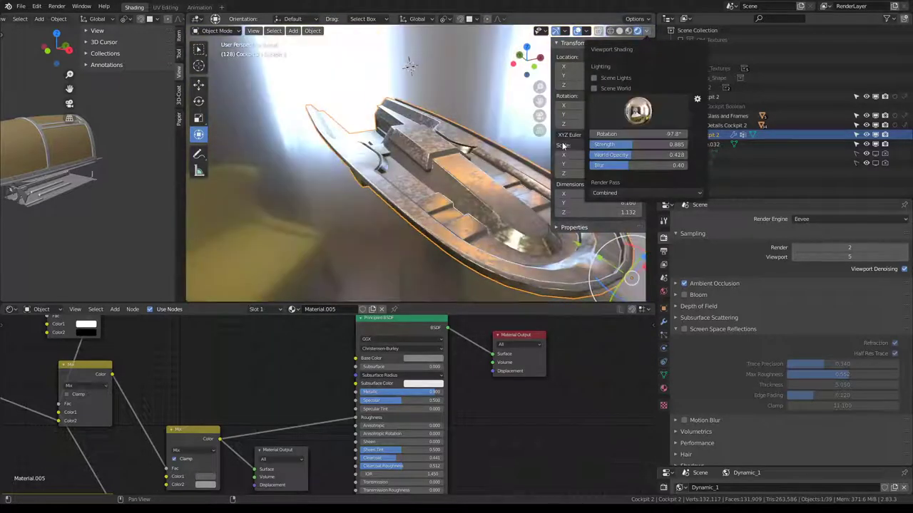
scroll(410, 66, up, 5)
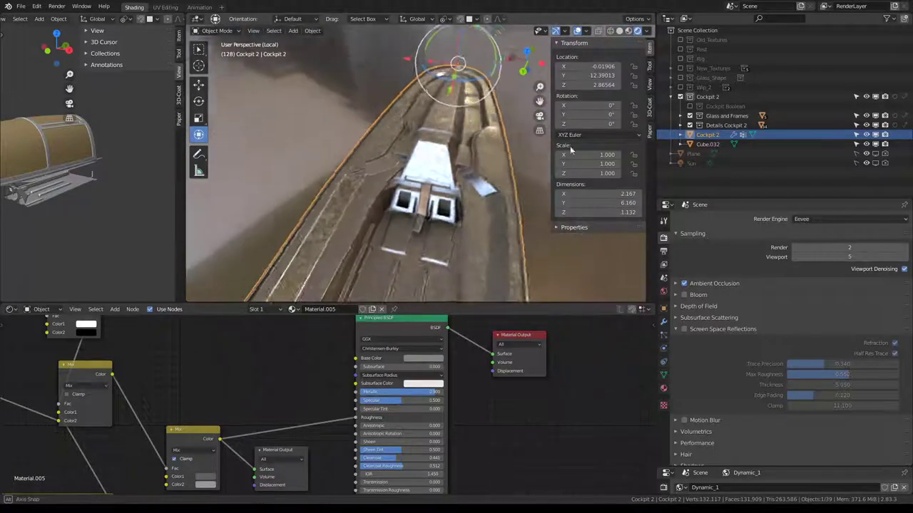
mouse_move(436, 51)
middle_down()
mouse_move(457, 129)
mouse_move(322, 253)
mouse_move(330, 137)
middle_up()
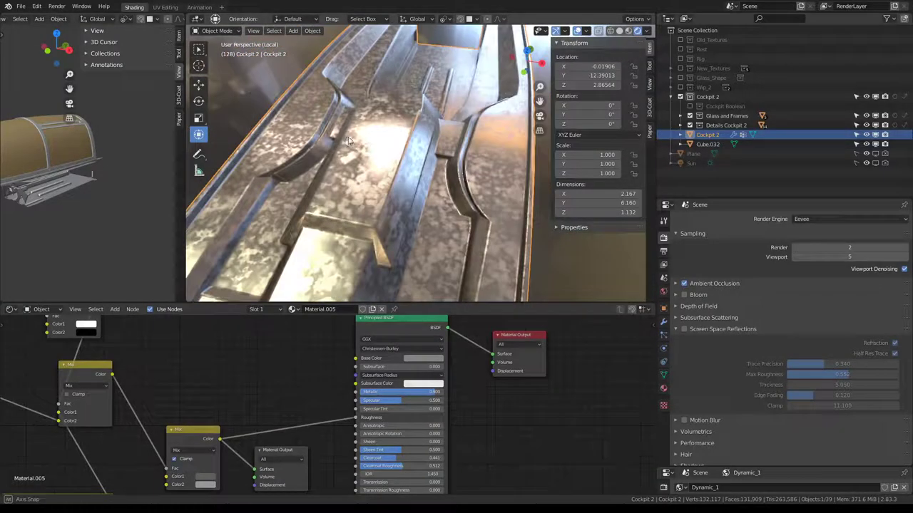
middle_drag(346, 141, 353, 143)
scroll(367, 372, up, 2)
scroll(368, 372, up, 2)
- Lighten the Mix node's Color1 to a value of 0.595
middle_drag(367, 371, 336, 377)
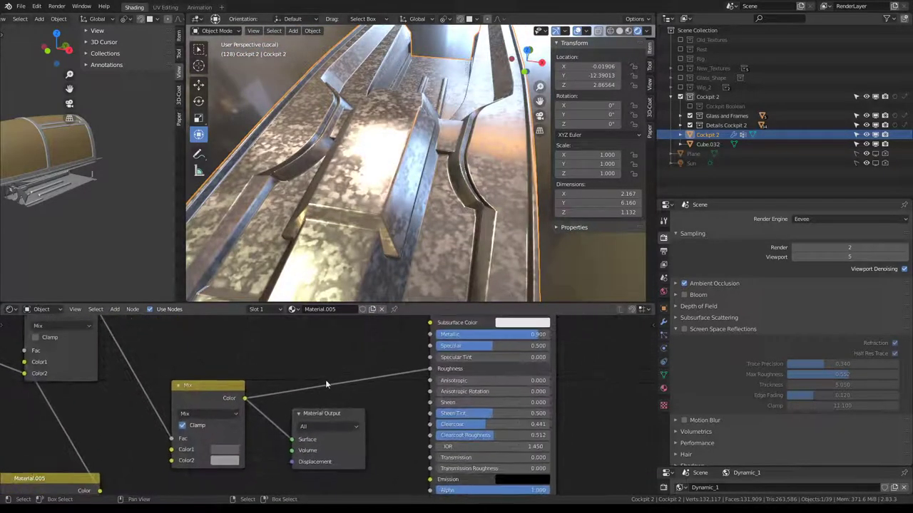
click(216, 452)
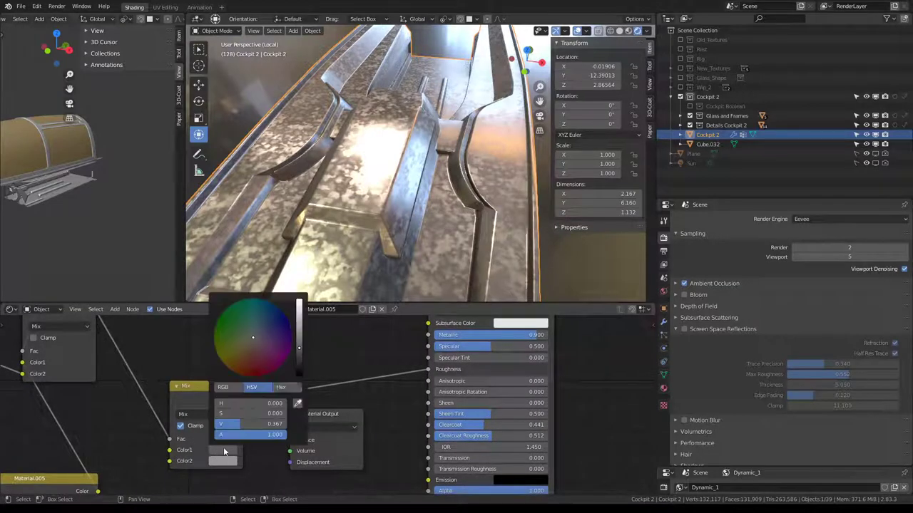
drag(299, 353, 298, 331)
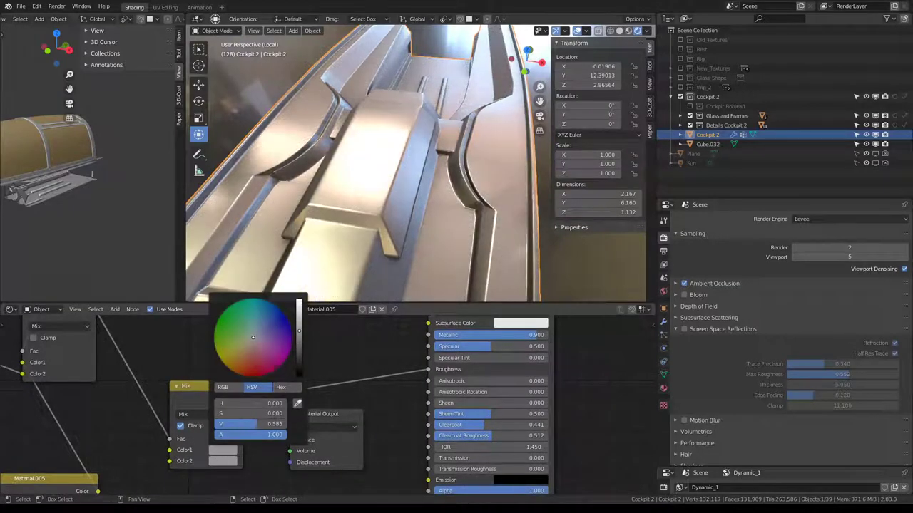
mouse_move(380, 147)
middle_down()
mouse_move(652, 89)
mouse_move(360, 104)
mouse_move(423, 126)
mouse_move(456, 164)
middle_up()
scroll(562, 389, up, 1)
- Enter Edit Mode on Cockpit 2 with the 3D view maximized and face select on
mouse_move(492, 218)
middle_down()
mouse_move(459, 251)
mouse_move(382, 250)
mouse_move(391, 229)
mouse_move(408, 234)
mouse_move(418, 265)
mouse_move(495, 164)
mouse_move(489, 183)
mouse_move(505, 192)
mouse_move(463, 172)
mouse_move(499, 192)
mouse_move(504, 182)
middle_up()
key(Tab)
key(ctrl+space)
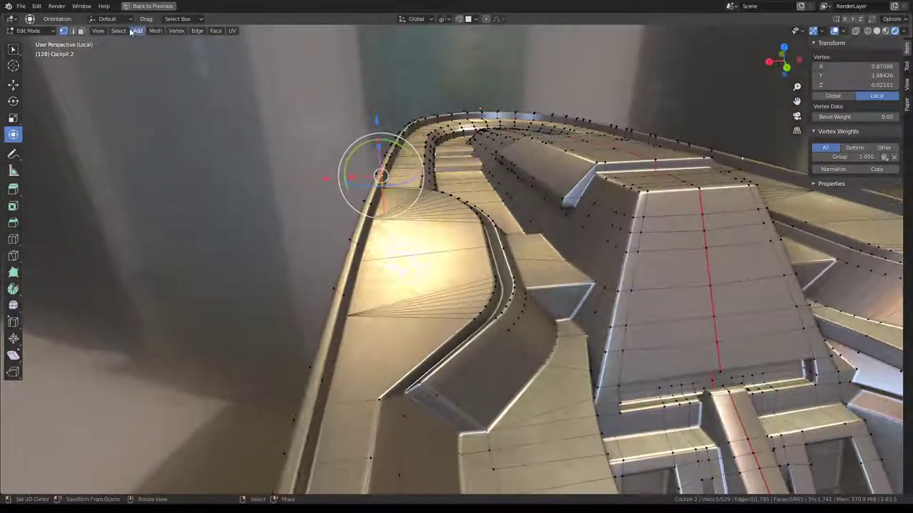
click(81, 31)
- Select a shortest-path strip of faces along the cockpit's curved rim
click(456, 240)
mouse_move(457, 240)
middle_down()
mouse_move(428, 278)
mouse_move(464, 232)
mouse_move(408, 341)
mouse_move(449, 322)
mouse_move(574, 188)
middle_up()
click(408, 340)
ctrl+click(448, 322)
ctrl+click(512, 160)
mouse_move(513, 160)
middle_down()
mouse_move(562, 301)
mouse_move(599, 371)
mouse_move(566, 326)
mouse_move(575, 278)
middle_up()
ctrl+click(599, 371)
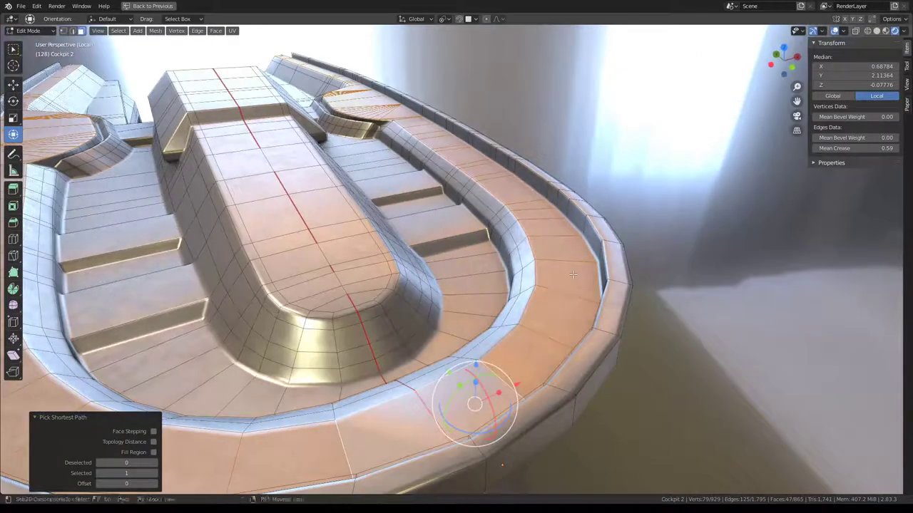
- Inset the selected rim faces, committing a thickness of 0.0300
key(ctrl+f)
click(556, 308)
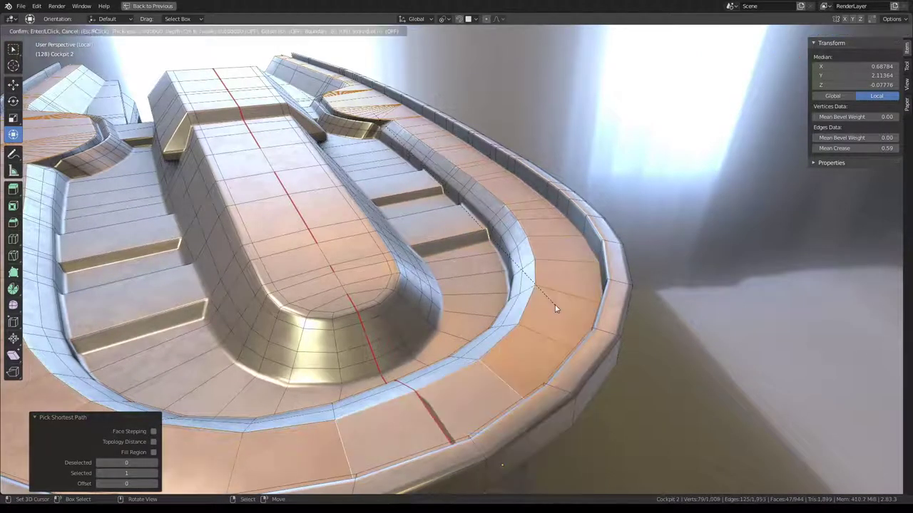
click(510, 319)
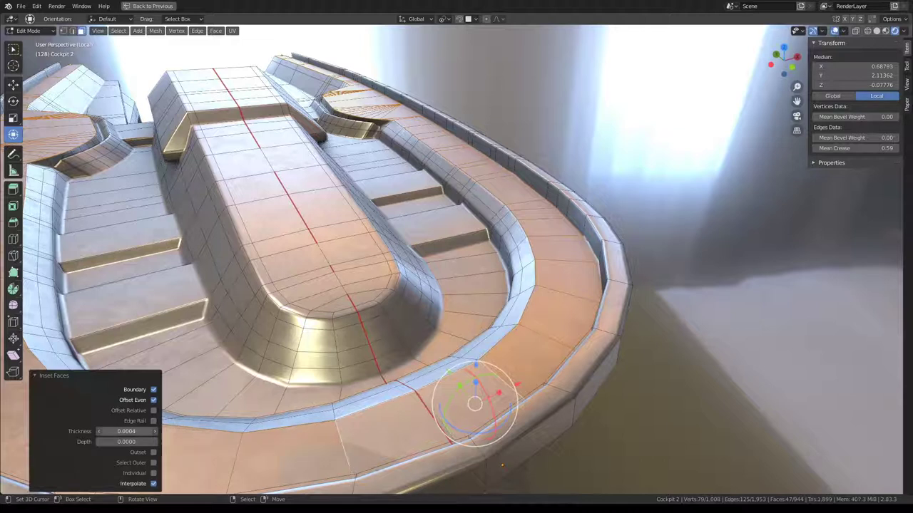
drag(126, 431, 142, 431)
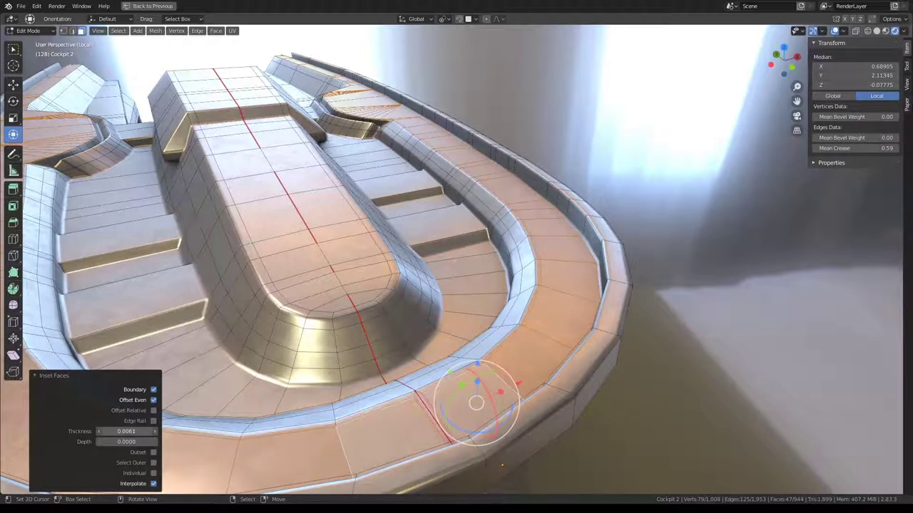
drag(143, 432, 149, 432)
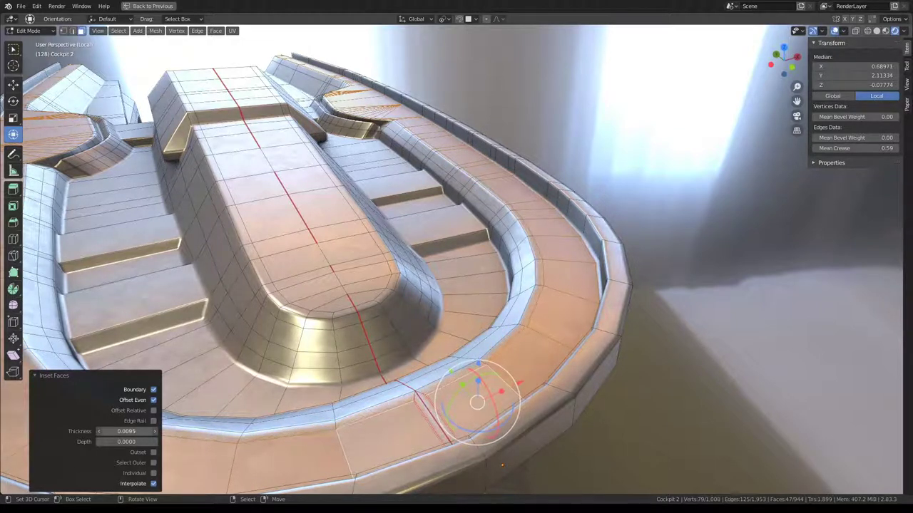
mouse_move(457, 203)
middle_down()
mouse_move(428, 271)
mouse_move(392, 283)
mouse_move(401, 281)
middle_up()
scroll(420, 275, up, 5)
scroll(401, 282, down, 5)
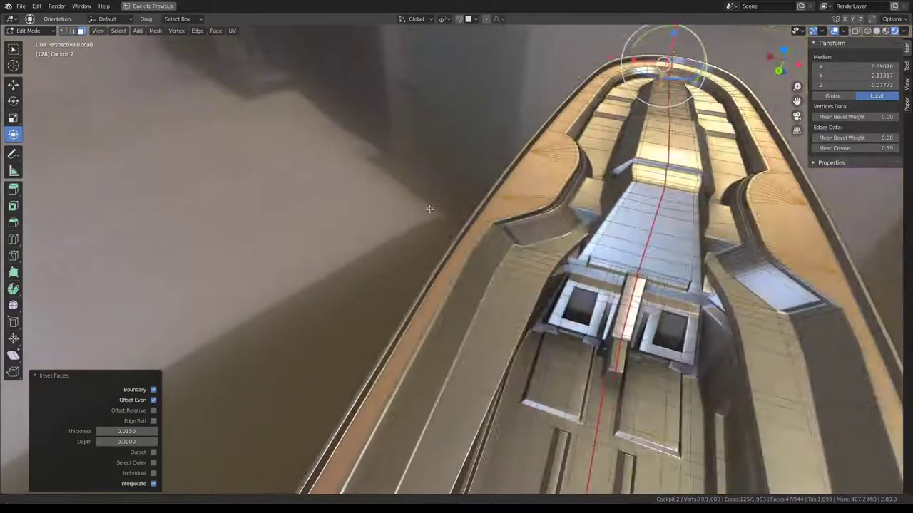
scroll(440, 198, up, 2)
mouse_move(440, 197)
middle_down()
mouse_move(452, 183)
mouse_move(382, 200)
middle_up()
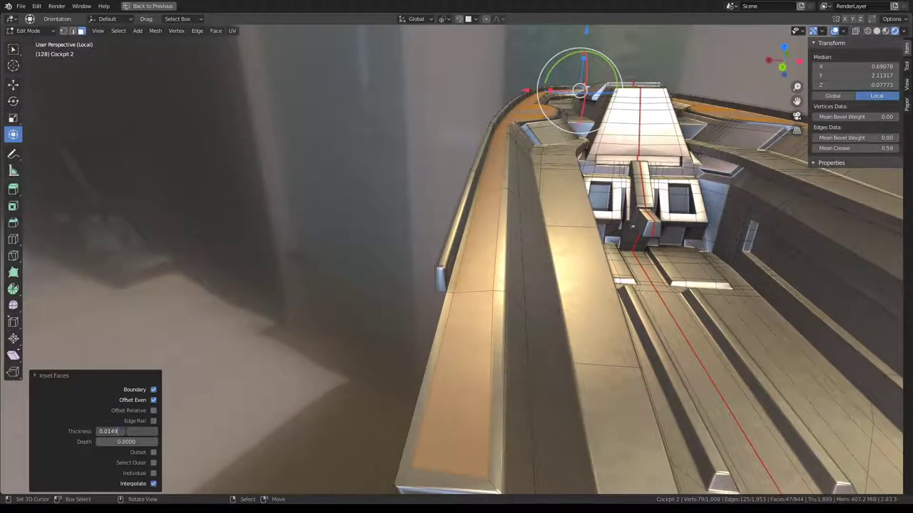
text(0.0300)
key(Return)
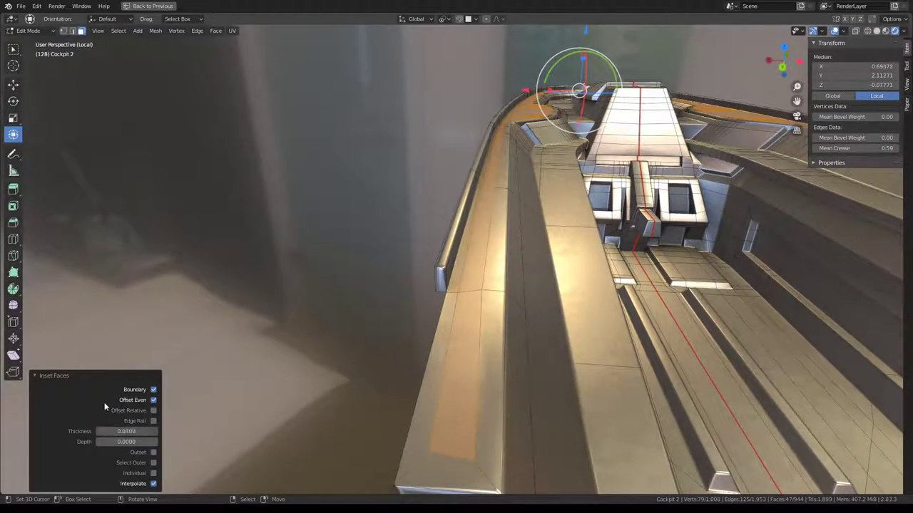
- Reduce the inset thickness to about 0.0167 and return to Object Mode
middle_drag(551, 276, 551, 273)
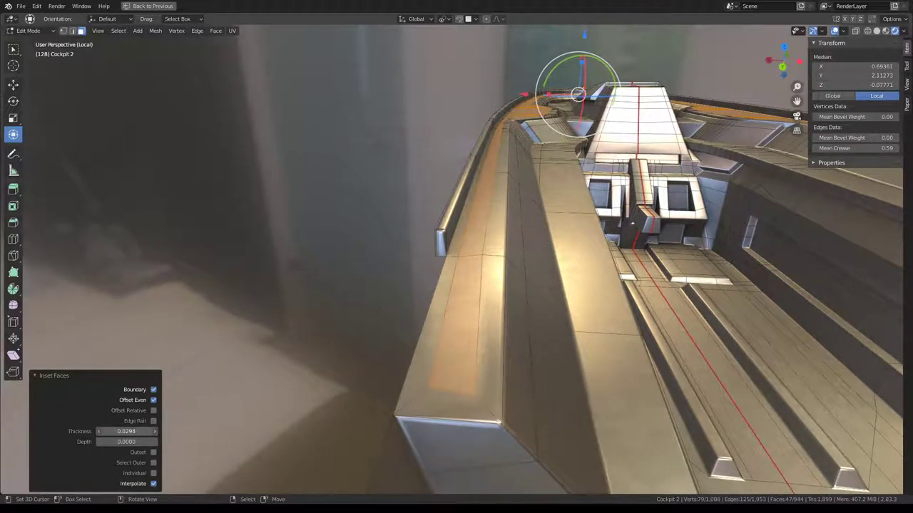
drag(127, 431, 117, 431)
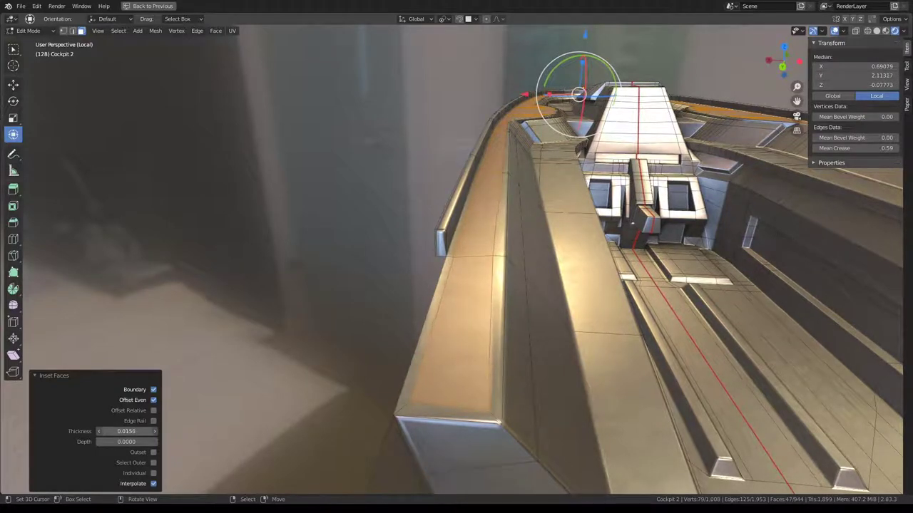
mouse_move(535, 201)
middle_down()
mouse_move(420, 321)
mouse_move(455, 269)
middle_up()
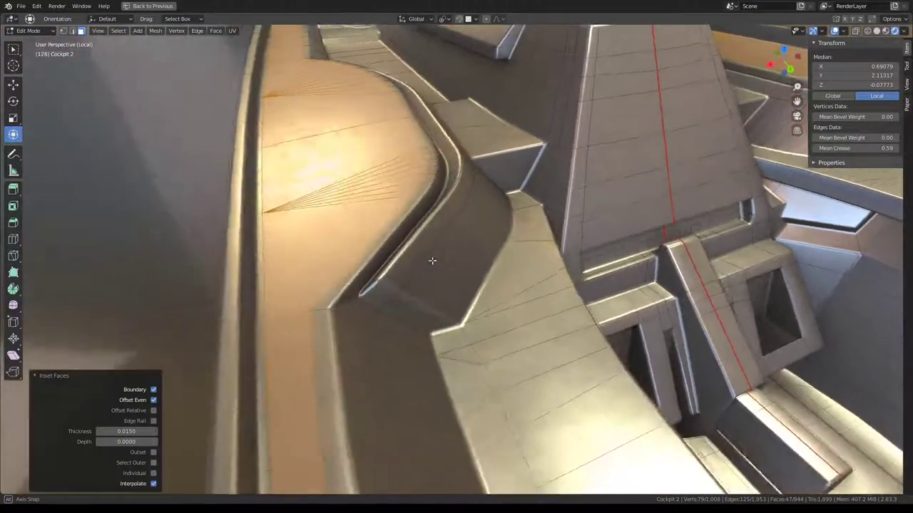
middle_drag(454, 269, 432, 262)
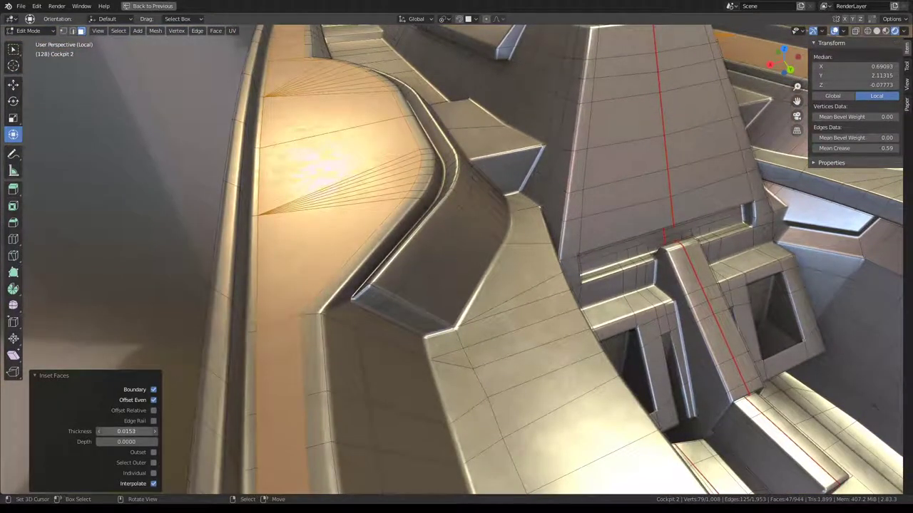
scroll(457, 285, down, 6)
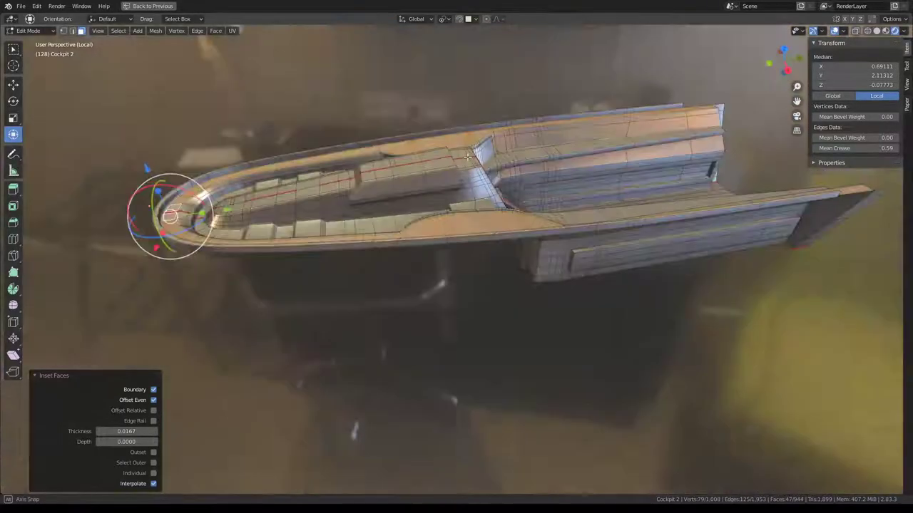
mouse_move(456, 285)
middle_down()
mouse_move(533, 150)
mouse_move(395, 322)
mouse_move(364, 382)
middle_up()
key(Tab)
scroll(542, 151, up, 2)
scroll(525, 169, down, 4)
scroll(395, 322, up, 5)
scroll(395, 322, down, 3)
- Move the selection along X, then delete the selected faces and leave Edit Mode
key(Tab)
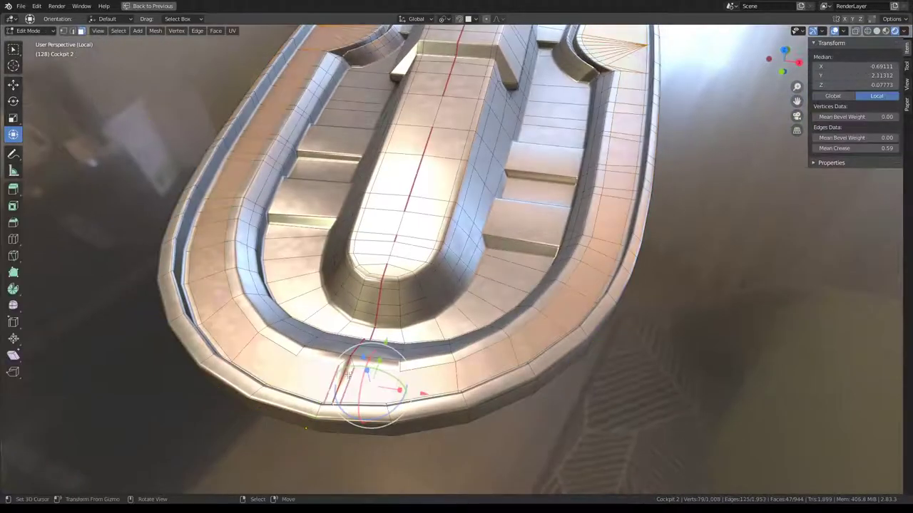
drag(402, 397, 379, 389)
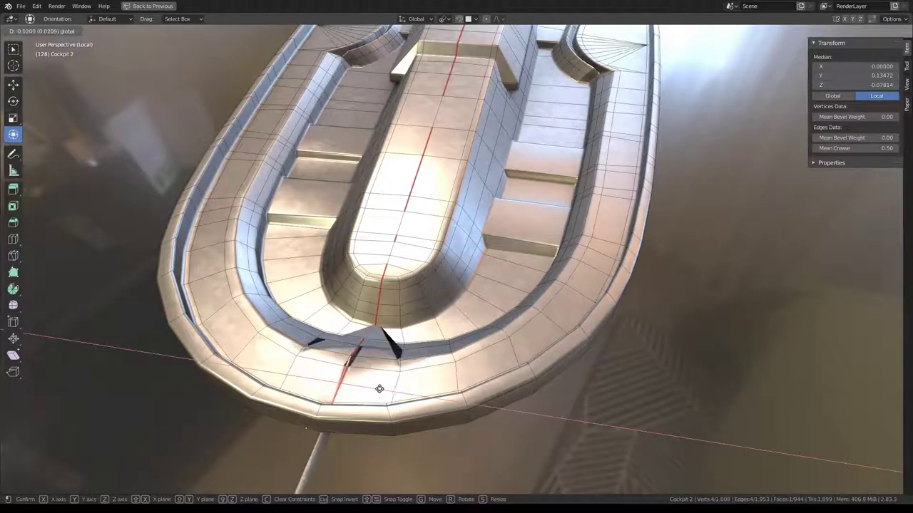
click(383, 351)
key(x)
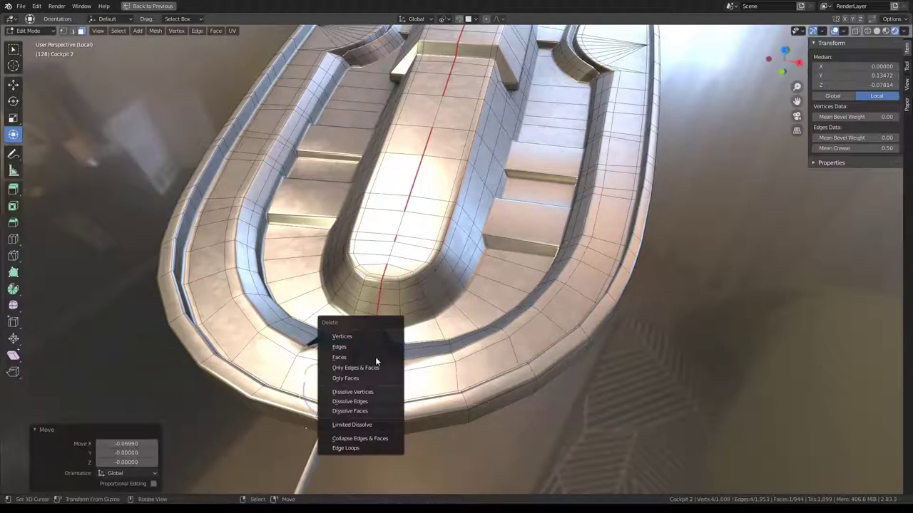
click(376, 357)
key(Tab)
- Re-enter Edit Mode and select a block of four faces on the rim
mouse_move(380, 354)
middle_down()
mouse_move(392, 316)
mouse_move(228, 314)
mouse_move(347, 331)
middle_up()
scroll(427, 321, up, 3)
scroll(441, 316, up, 3)
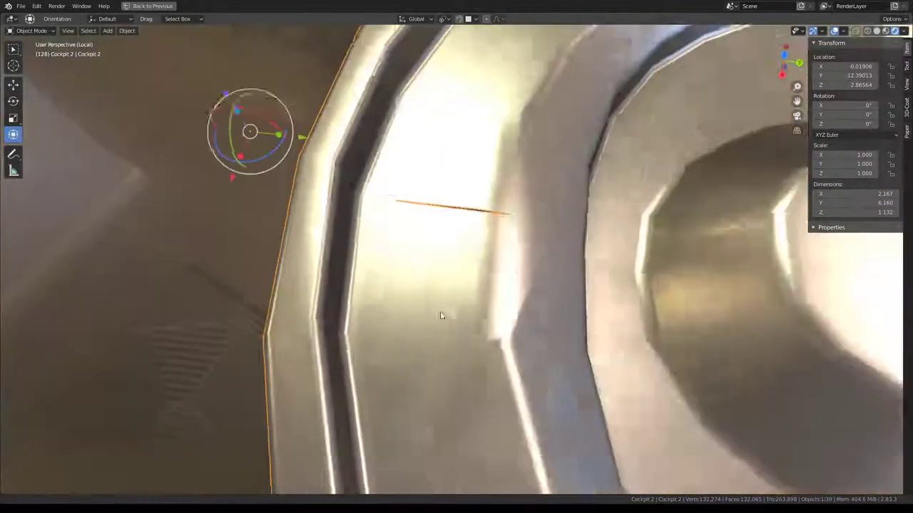
mouse_move(441, 316)
middle_down()
mouse_move(392, 276)
mouse_move(413, 311)
mouse_move(438, 269)
middle_up()
scroll(412, 311, up, 3)
key(Tab)
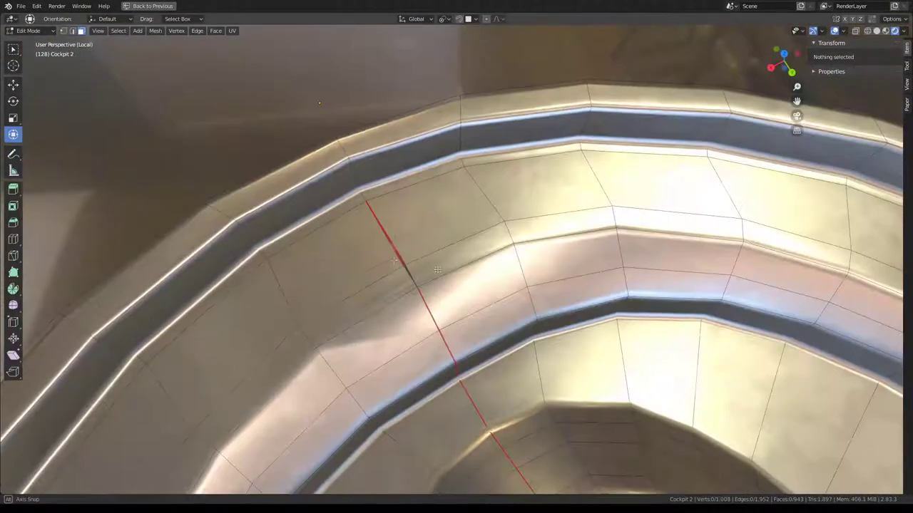
drag(460, 292, 314, 182)
- Slide a seam vertex along the X axis in vertex select to straighten the seam
click(65, 32)
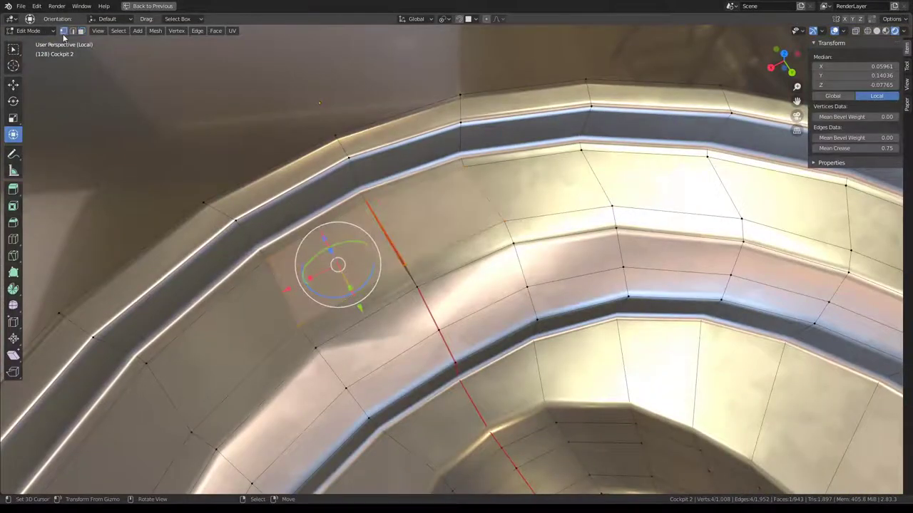
click(400, 266)
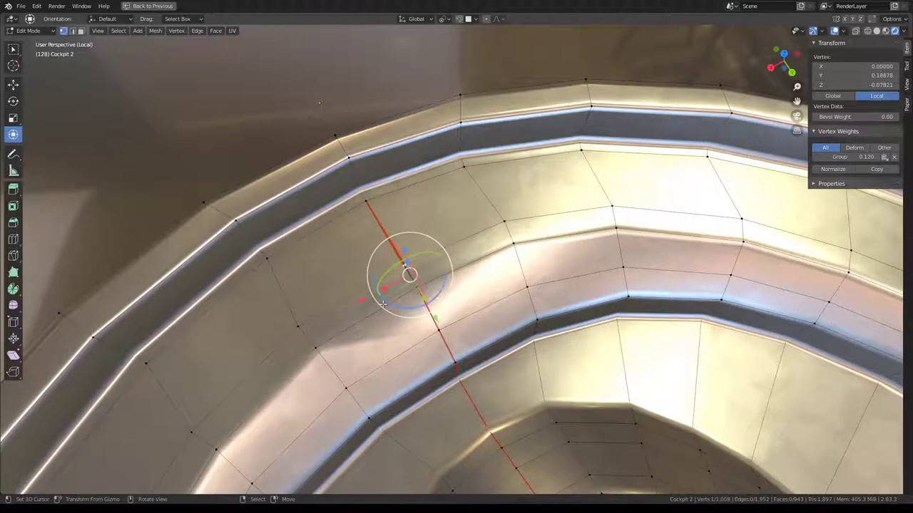
key(g)
key(x)
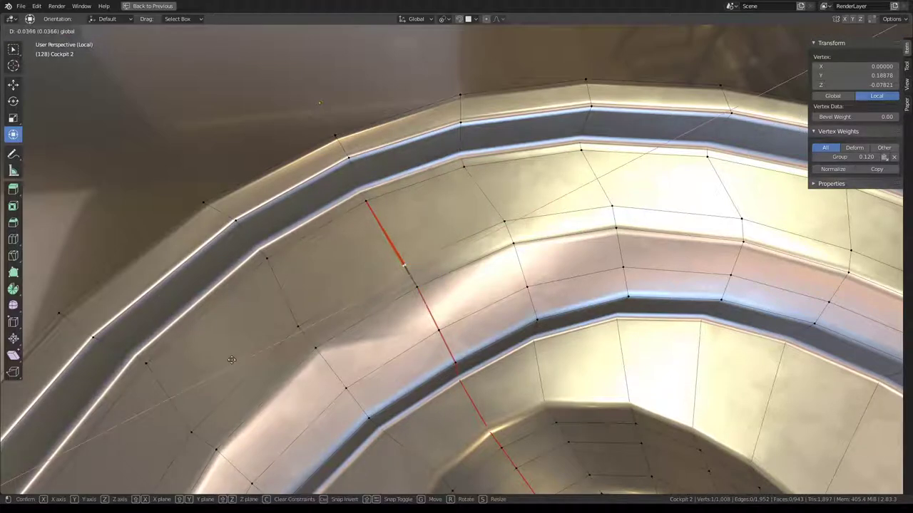
click(200, 373)
middle_drag(200, 374, 466, 229)
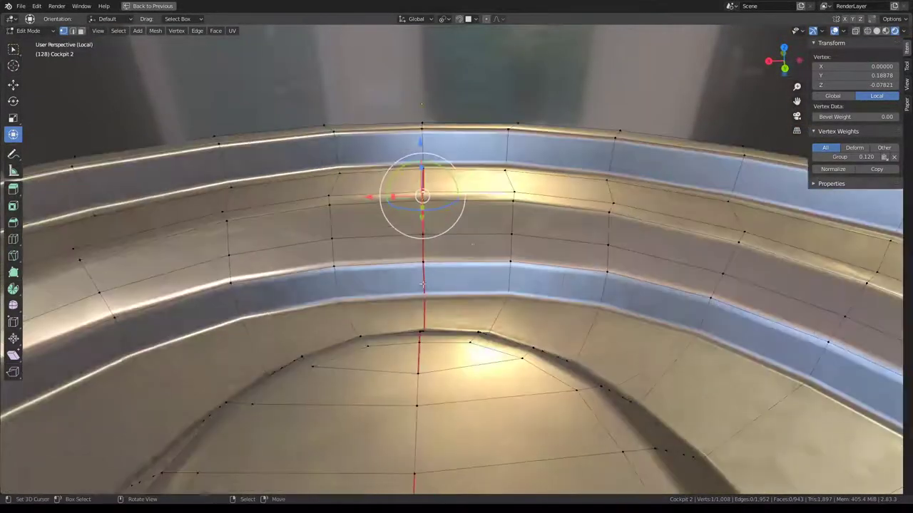
key(g)
click(466, 229)
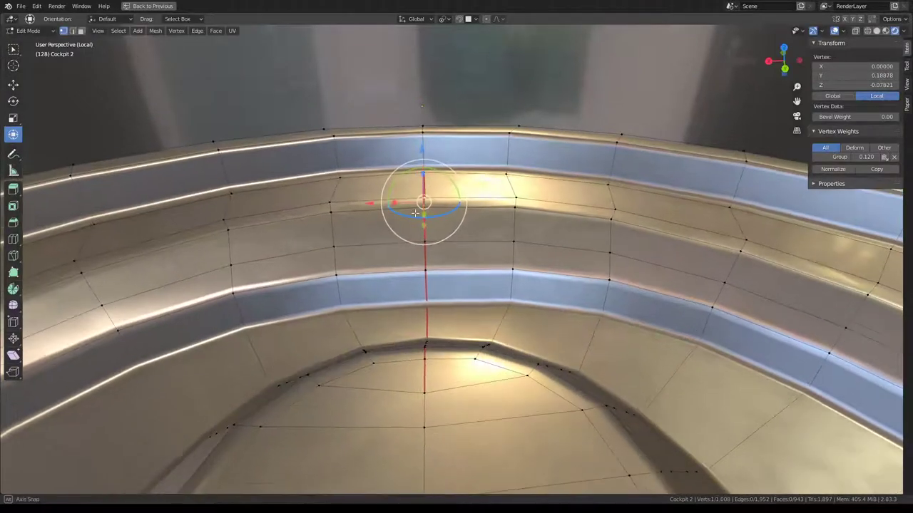
middle_drag(466, 229, 418, 226)
- Restore the Shading layout and move the Mirror modifier to the top of Cockpit 2's stack
key(ctrl+space)
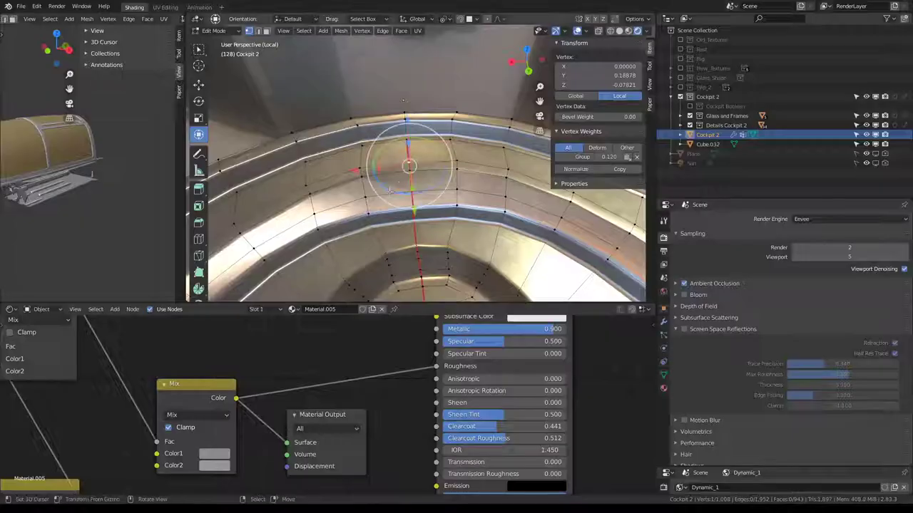
mouse_move(404, 167)
middle_down()
mouse_move(388, 167)
mouse_move(406, 180)
middle_up()
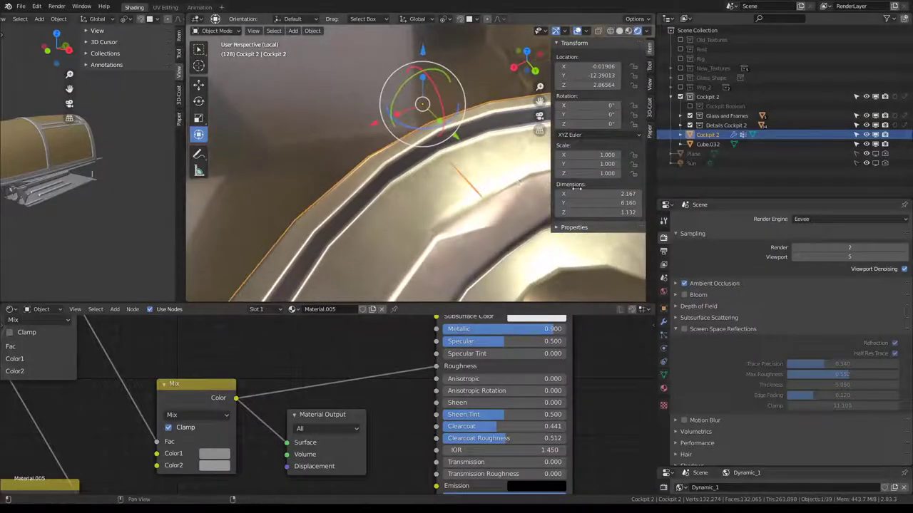
key(Tab)
click(664, 323)
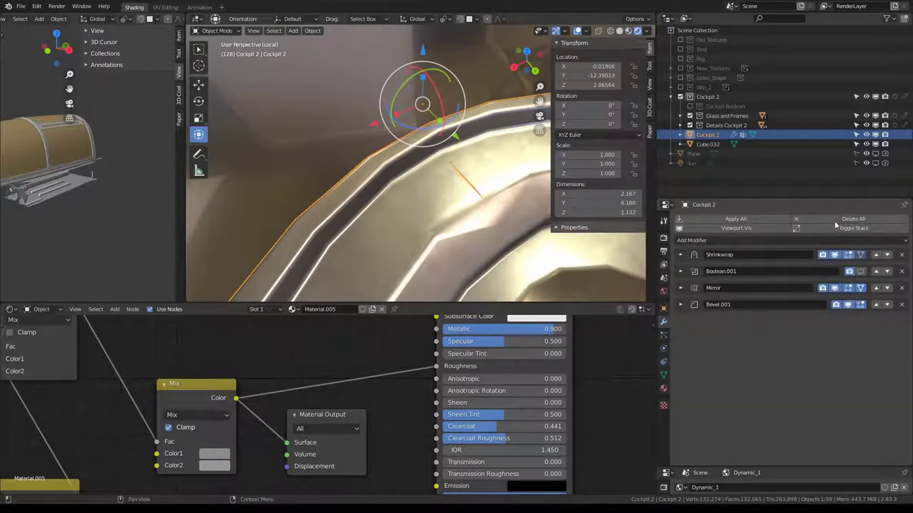
click(835, 255)
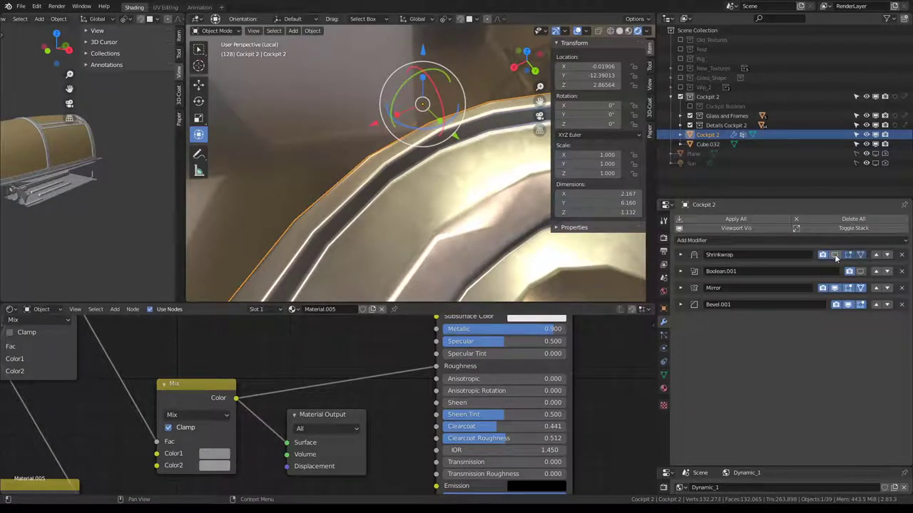
click(835, 256)
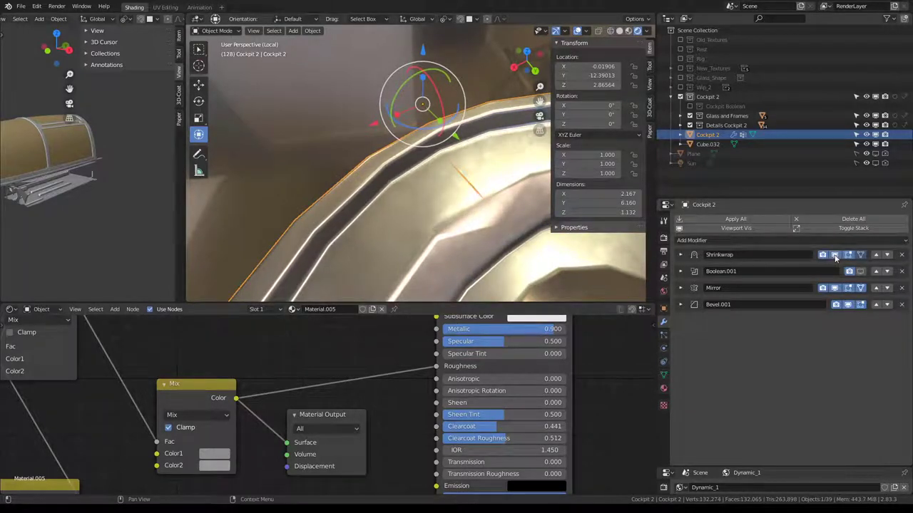
click(876, 285)
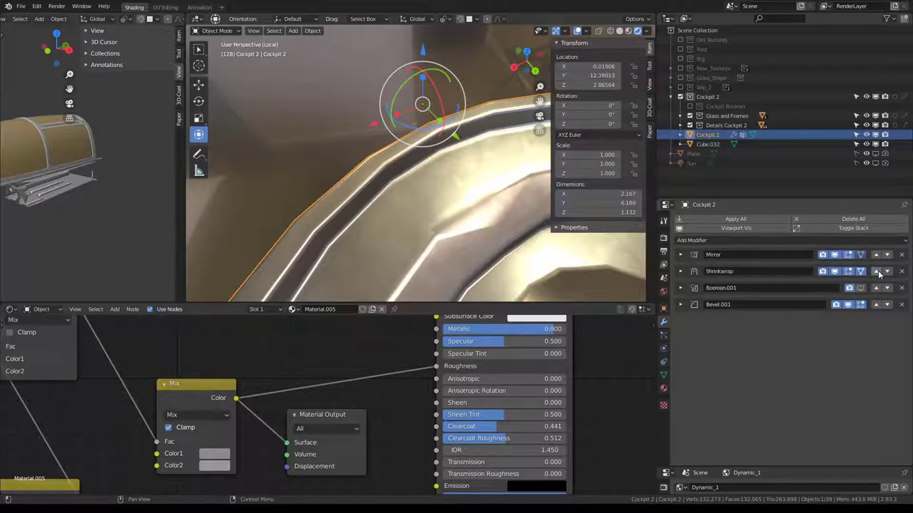
scroll(399, 186, up, 3)
scroll(399, 185, up, 2)
- Select rim vertices in Edit Mode, then switch the cockpit to Weight Paint mode
key(Tab)
click(391, 206)
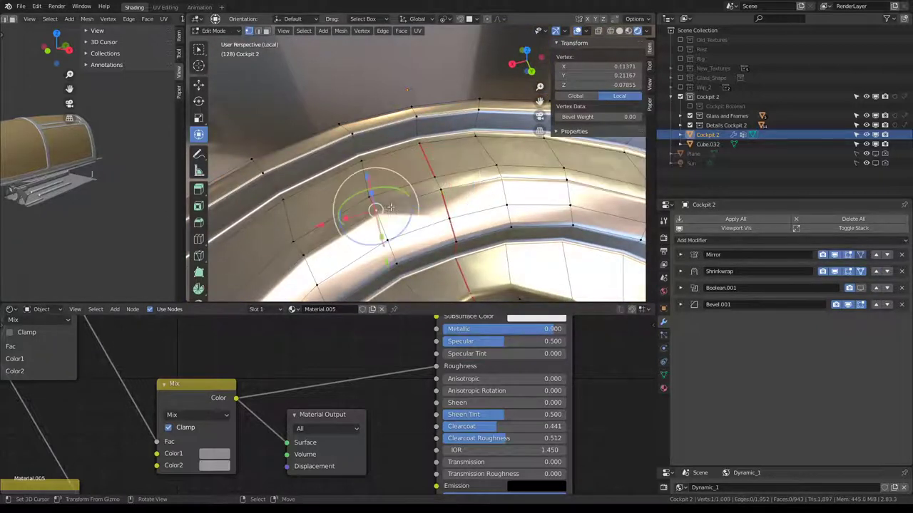
mouse_move(391, 207)
middle_down()
mouse_move(476, 171)
mouse_move(455, 165)
mouse_move(385, 193)
middle_up()
click(383, 194)
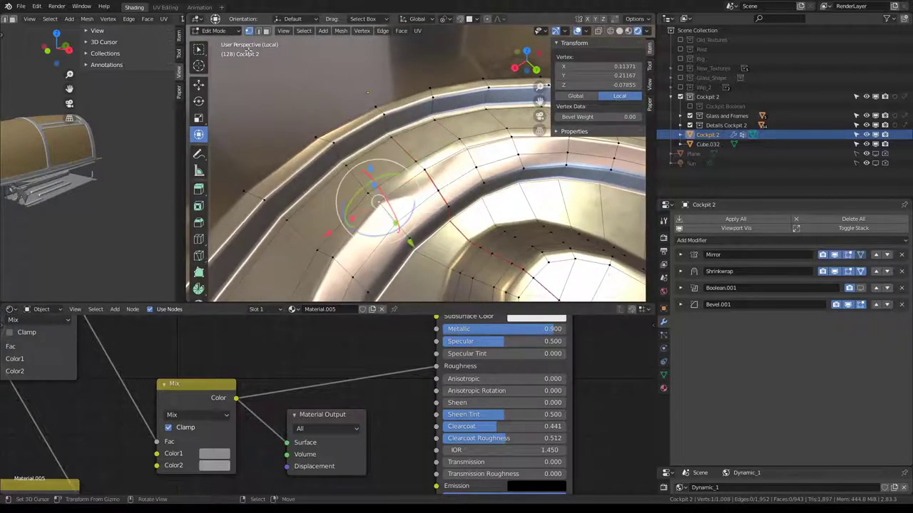
click(217, 32)
click(220, 85)
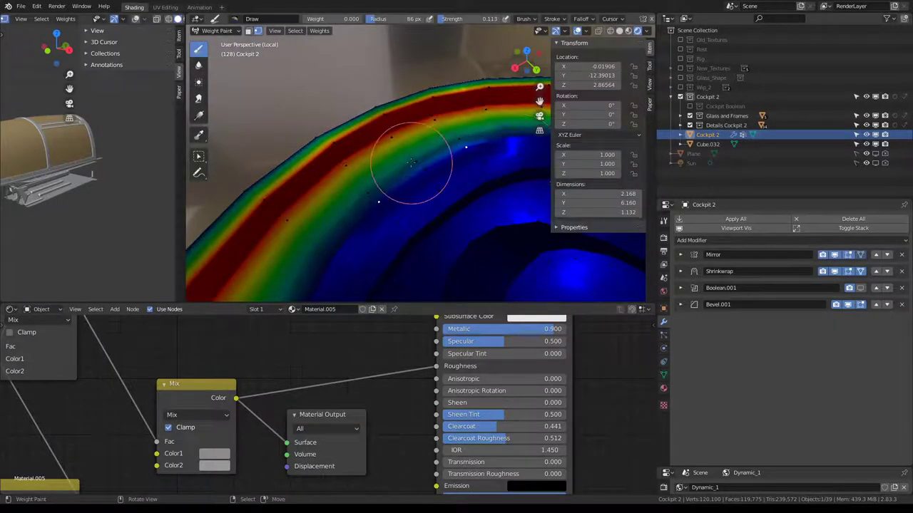
- In Edit Mode, use face select to pick the face strip along the cockpit rail edge
mouse_move(412, 162)
middle_down()
mouse_move(335, 153)
mouse_move(459, 164)
middle_up()
key(Tab)
click(459, 140)
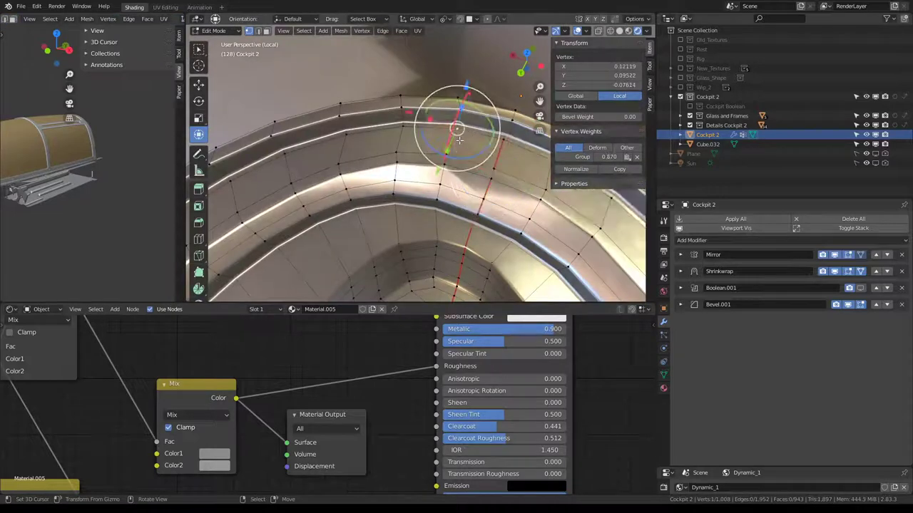
click(266, 31)
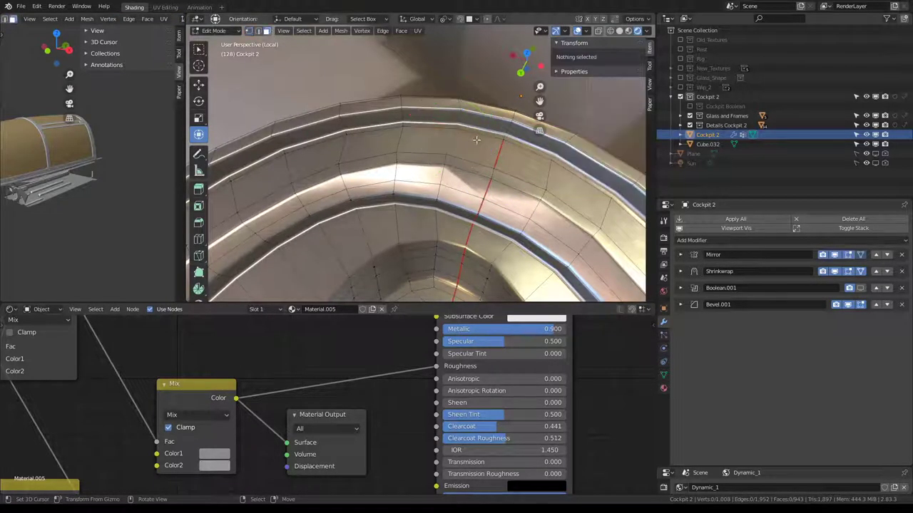
alt+click(444, 161)
mouse_move(445, 159)
middle_down()
mouse_move(411, 136)
mouse_move(359, 194)
mouse_move(303, 204)
middle_up()
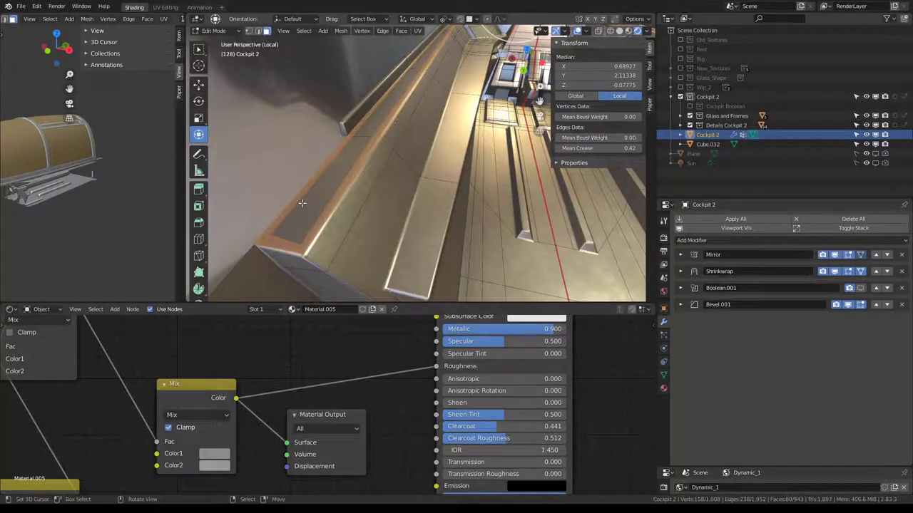
click(287, 237)
click(282, 245)
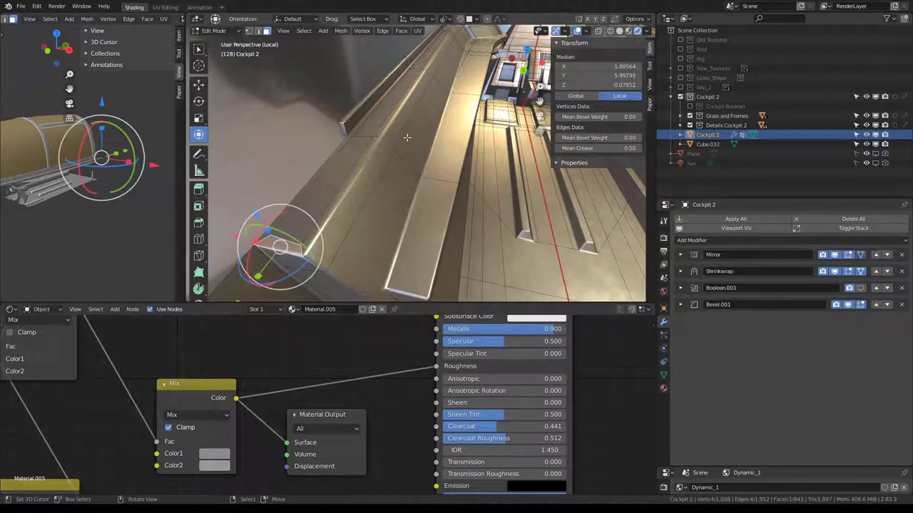
- In Weight Paint, enable face selection masking and paint weights on the selected cockpit-edge faces
key(ctrl+Tab)
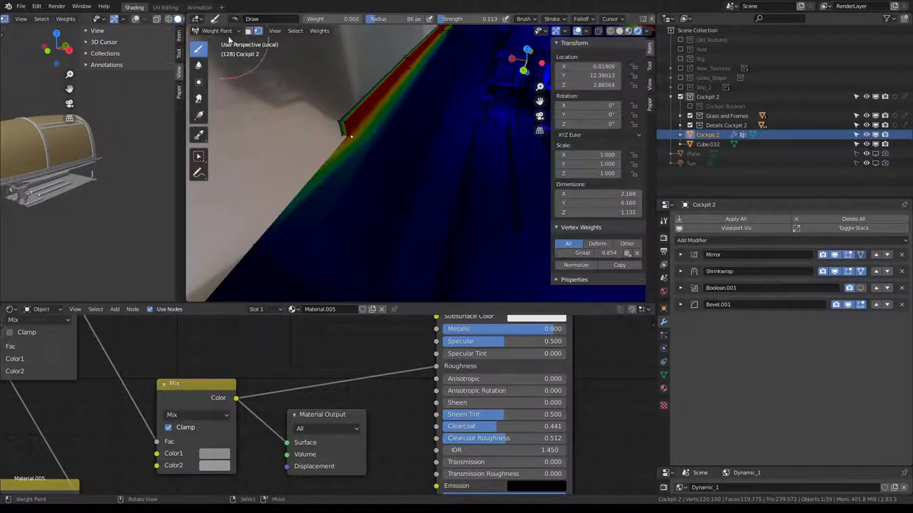
click(257, 31)
click(249, 32)
click(249, 32)
click(249, 32)
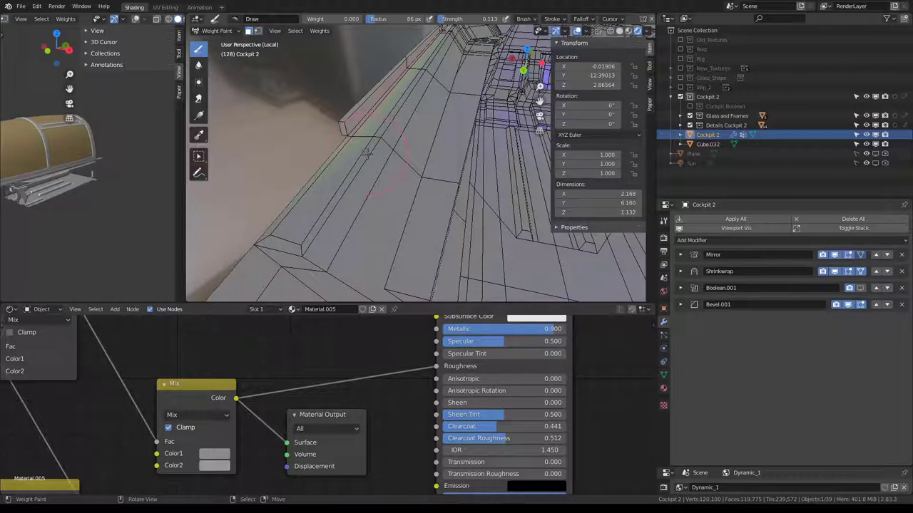
drag(366, 154, 314, 235)
shift+middle_drag(371, 114, 405, 145)
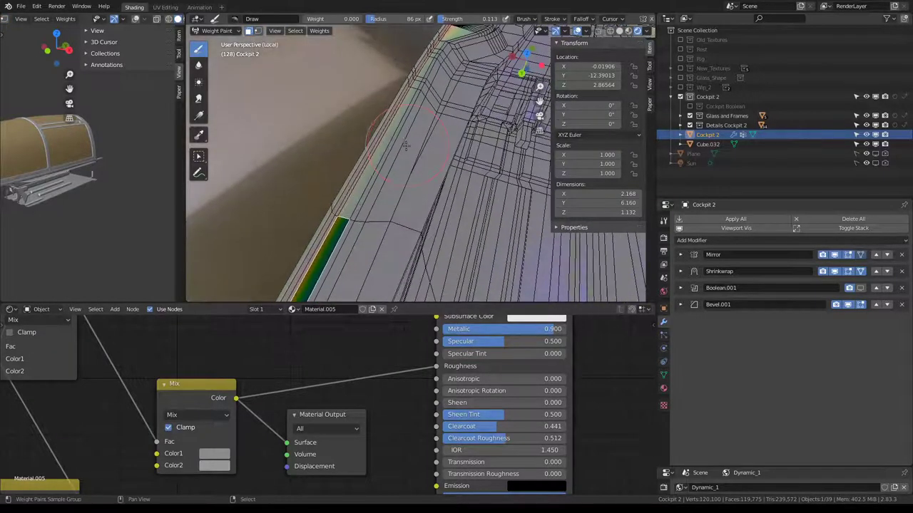
drag(405, 144, 371, 214)
scroll(262, 232, up, 2)
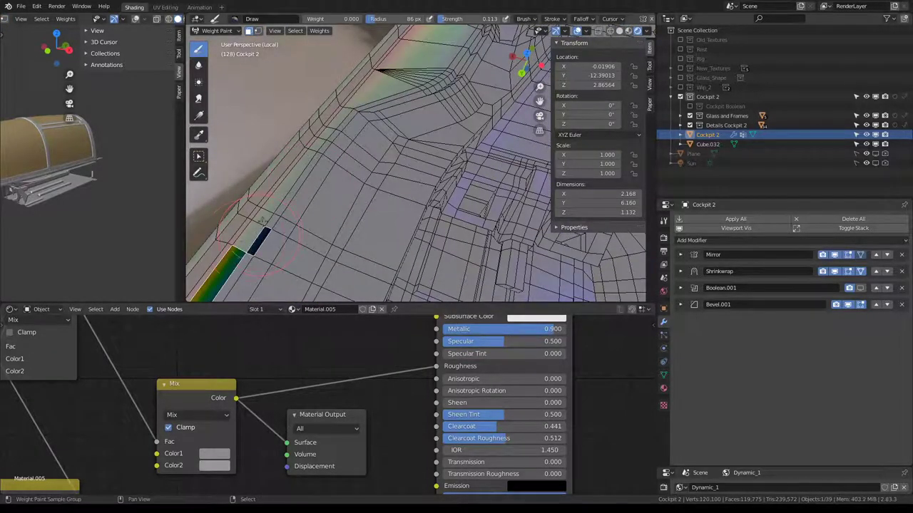
- Back in Edit Mode, extend the face selection along the rim strip to its far end
key(Tab)
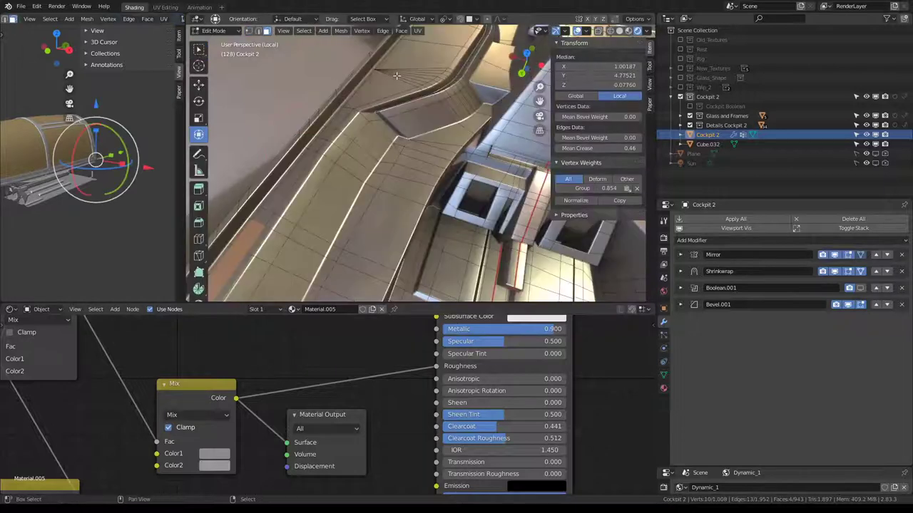
shift+click(396, 75)
shift+click(264, 217)
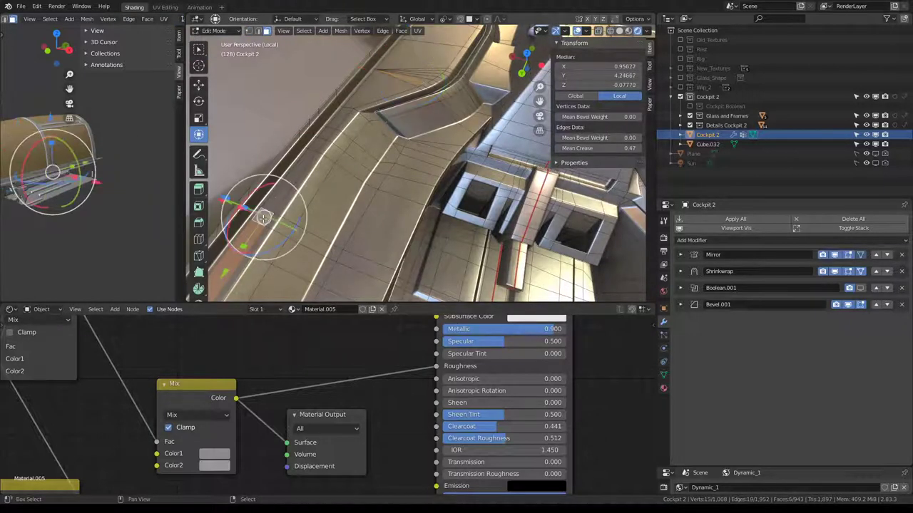
ctrl+click(394, 78)
ctrl+click(435, 47)
mouse_move(434, 47)
middle_down()
mouse_move(370, 168)
mouse_move(490, 84)
middle_up()
ctrl+click(410, 86)
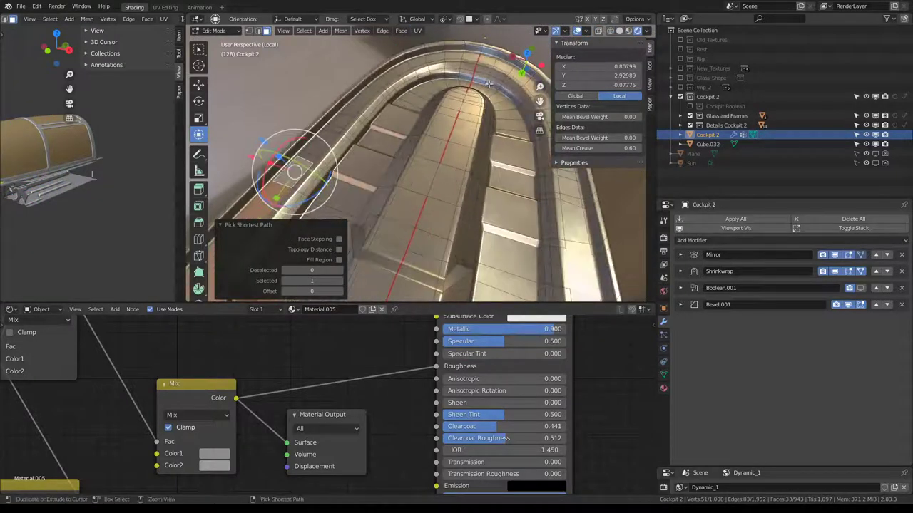
ctrl+click(475, 55)
- Undo the weight stroke on the rim strip, leaving it at zero, and return to Edit Mode
key(ctrl+Tab)
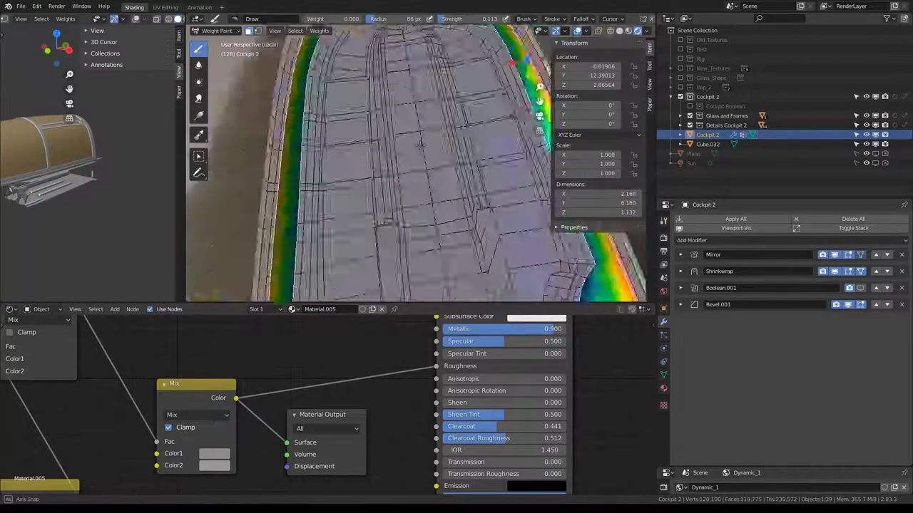
scroll(428, 164, down, 3)
scroll(428, 164, up, 3)
scroll(467, 232, down, 1)
mouse_move(467, 232)
middle_down()
mouse_move(503, 98)
mouse_move(321, 57)
middle_up()
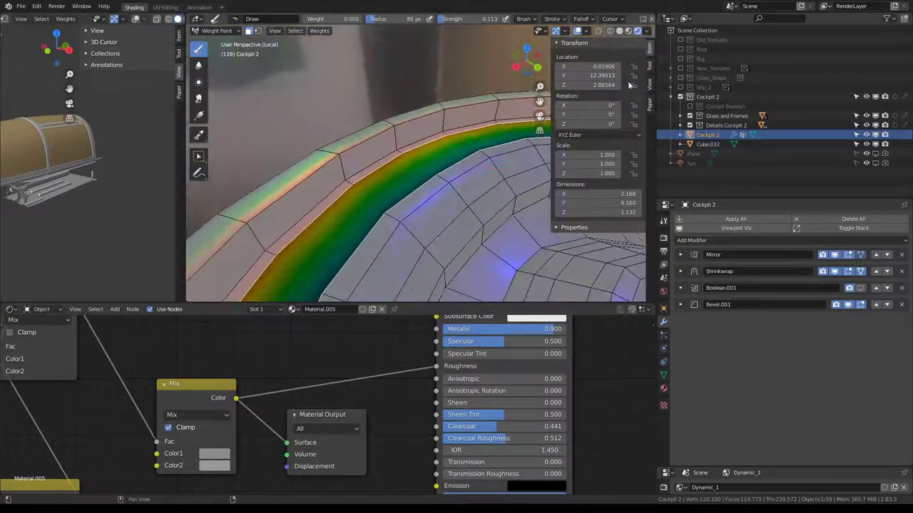
click(649, 66)
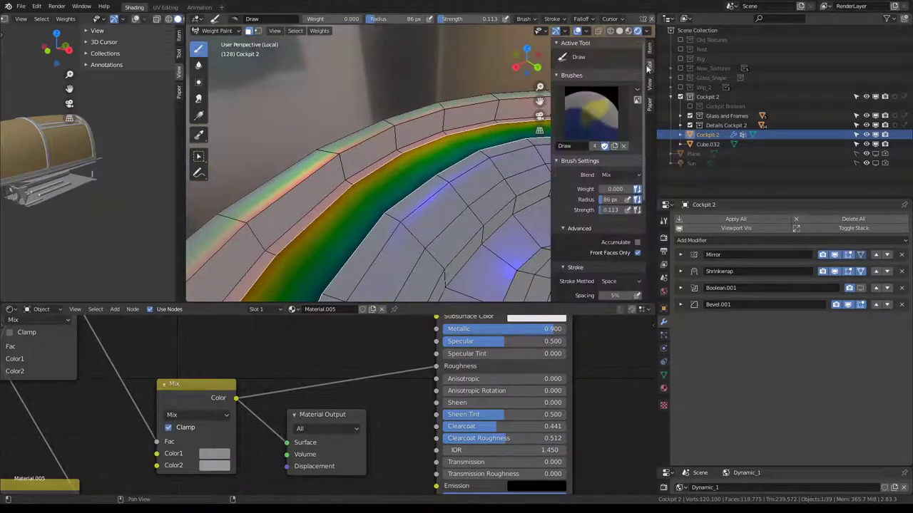
key(ctrl+z)
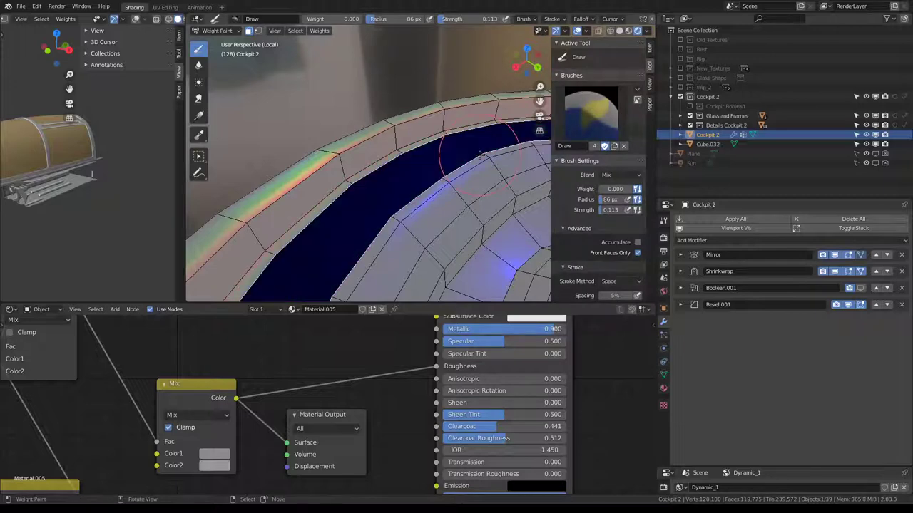
middle_drag(481, 154, 369, 114)
key(Tab)
middle_drag(405, 221, 440, 173)
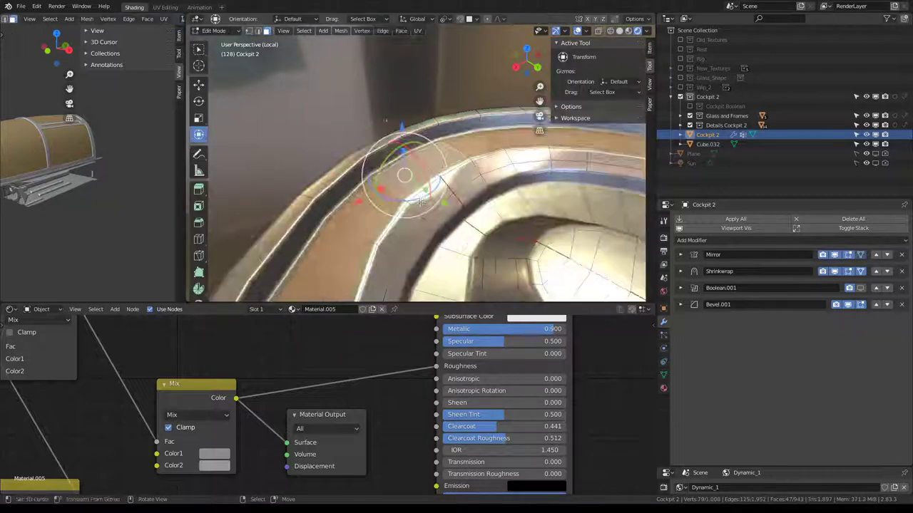
- Toggle the Bevel.001 viewport display off and back on, then enter Edit Mode
click(213, 31)
click(224, 33)
mouse_move(471, 151)
middle_down()
mouse_move(456, 230)
mouse_move(481, 113)
mouse_move(335, 74)
mouse_move(457, 178)
mouse_move(503, 140)
mouse_move(485, 154)
middle_up()
key(Tab)
key(Tab)
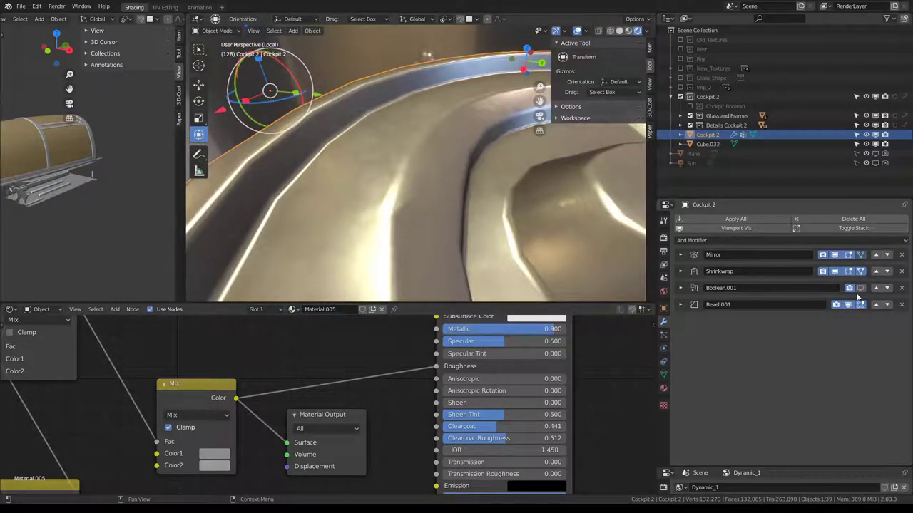
click(848, 305)
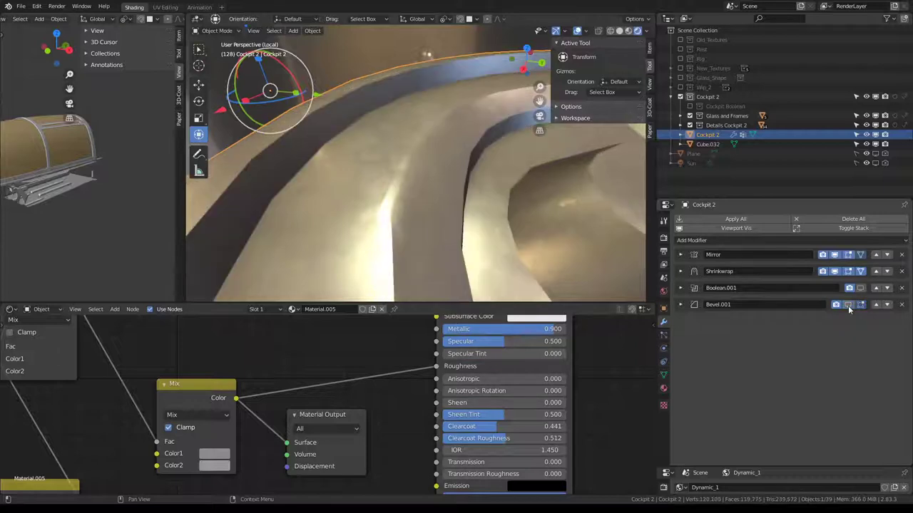
click(847, 305)
key(Tab)
- Select a rim edge, expand the Bevel.001 modifier panel, and return to Object Mode
mouse_move(409, 169)
middle_down()
mouse_move(423, 115)
mouse_move(411, 138)
middle_up()
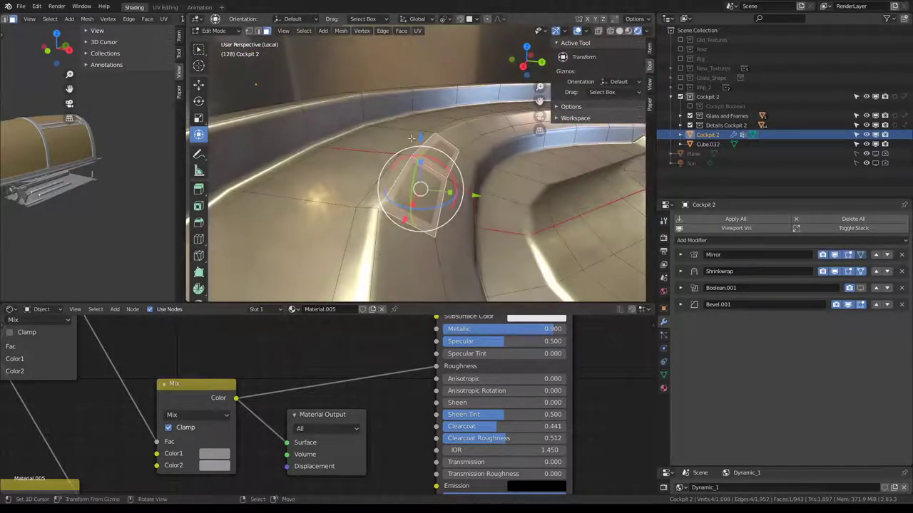
click(258, 32)
click(399, 178)
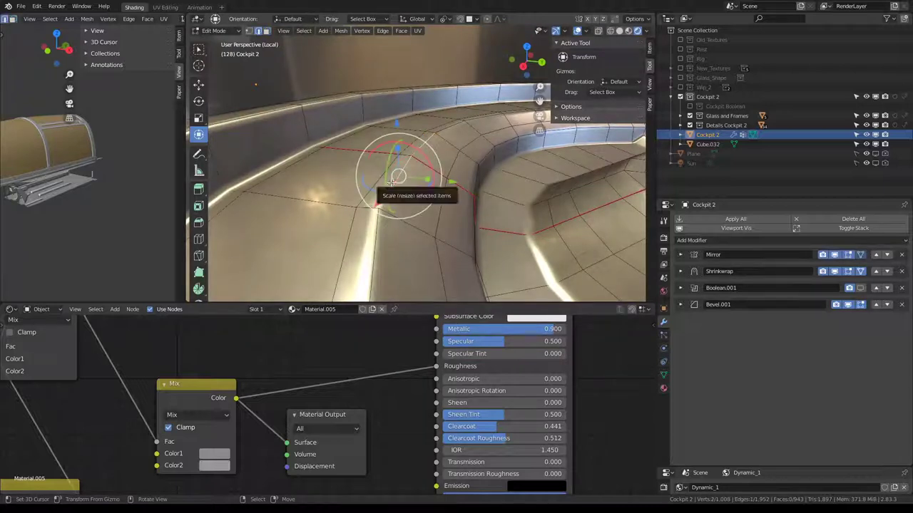
click(681, 304)
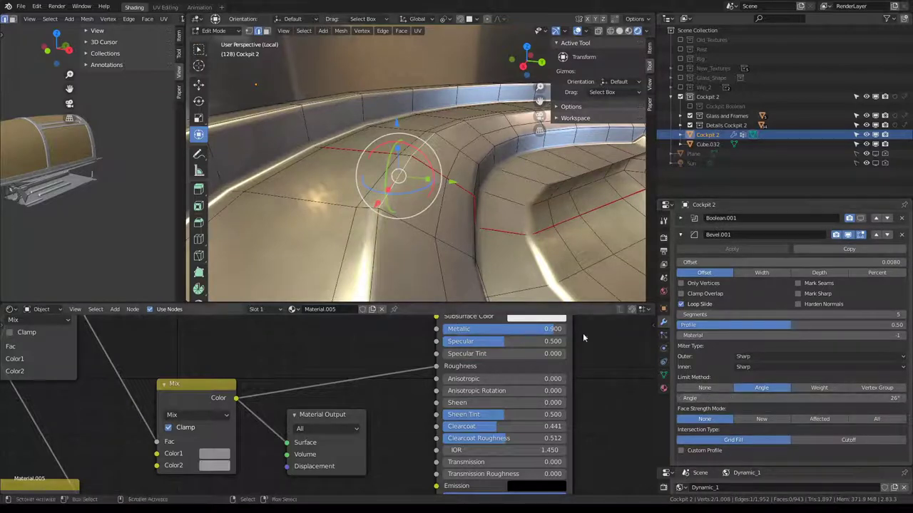
mouse_move(468, 192)
middle_down()
mouse_move(400, 199)
mouse_move(436, 221)
mouse_move(470, 201)
mouse_move(365, 163)
mouse_move(400, 167)
middle_up()
key(Tab)
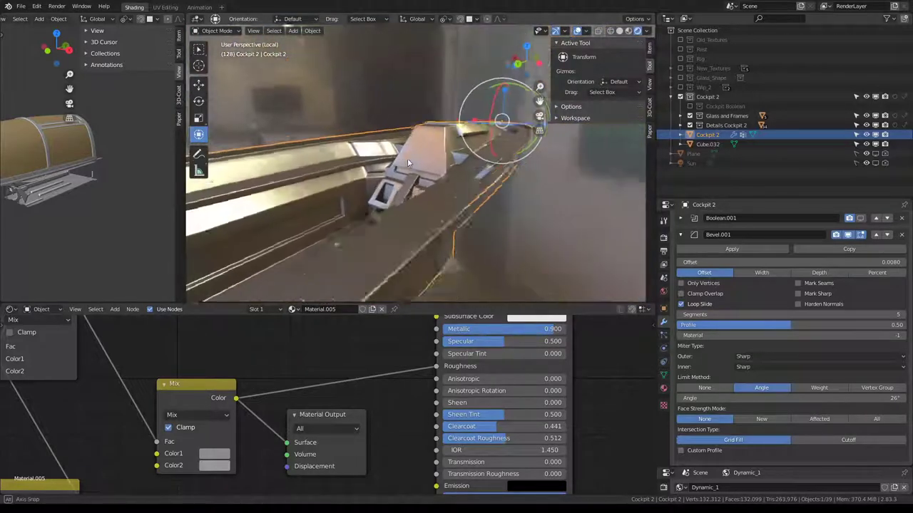
- Set the Bevel.001 limit angle to 25° and orbit to inspect the rim and panel bevels
middle_drag(400, 166, 420, 160)
scroll(420, 155, up, 3)
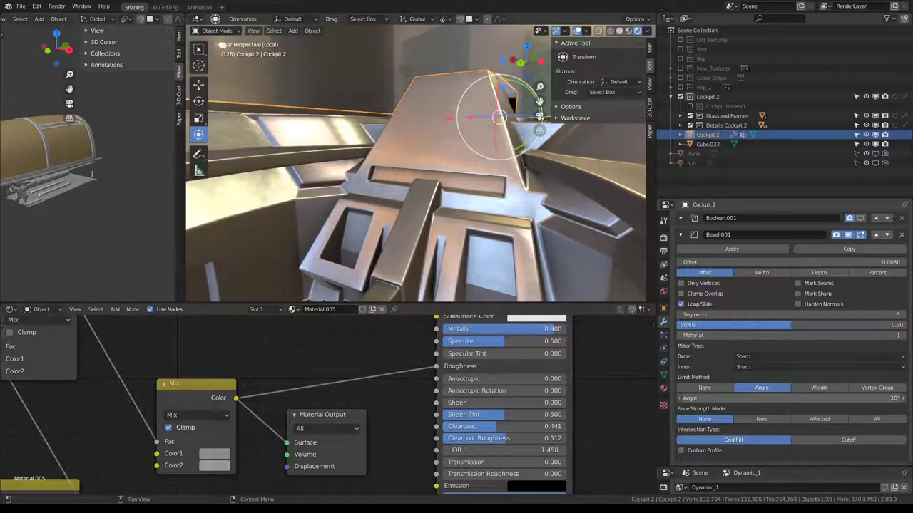
drag(792, 398, 812, 398)
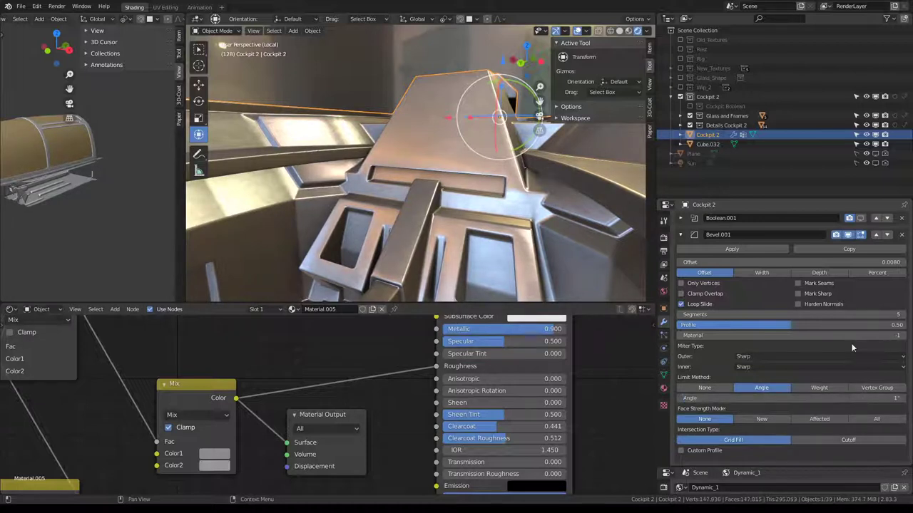
drag(869, 397, 877, 397)
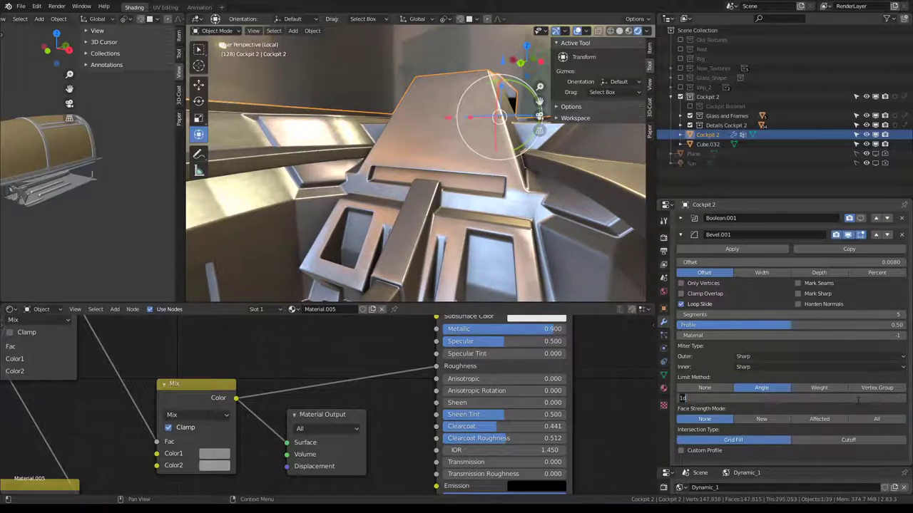
text(25)
key(Return)
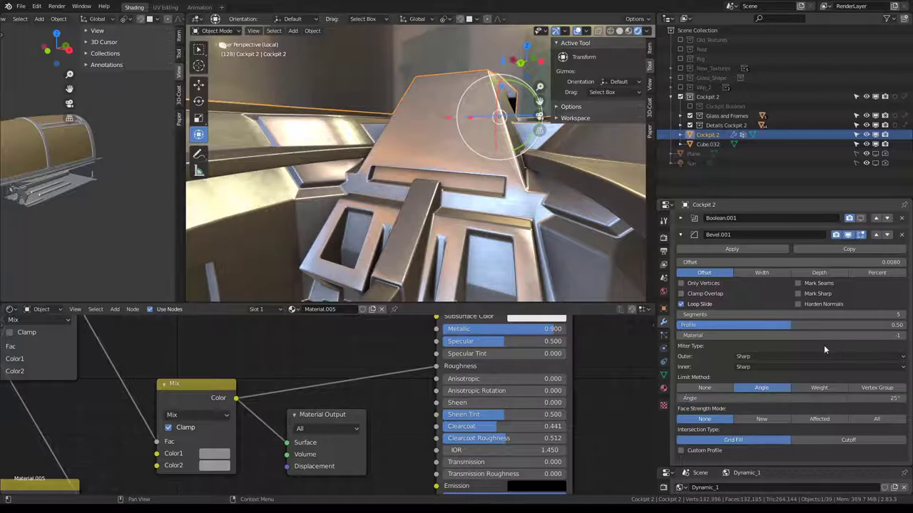
mouse_move(380, 197)
middle_down()
mouse_move(387, 175)
mouse_move(449, 170)
mouse_move(413, 153)
mouse_move(449, 166)
mouse_move(421, 179)
mouse_move(310, 163)
mouse_move(306, 153)
mouse_move(306, 209)
middle_up()
scroll(376, 170, down, 5)
mouse_move(375, 171)
middle_down()
mouse_move(408, 162)
mouse_move(428, 137)
mouse_move(430, 112)
mouse_move(398, 217)
mouse_move(368, 204)
mouse_move(357, 132)
mouse_move(384, 156)
mouse_move(458, 141)
mouse_move(432, 114)
mouse_move(531, 171)
mouse_move(512, 166)
mouse_move(474, 215)
mouse_move(347, 154)
mouse_move(345, 171)
mouse_move(563, 64)
middle_up()
scroll(505, 163, down, 2)
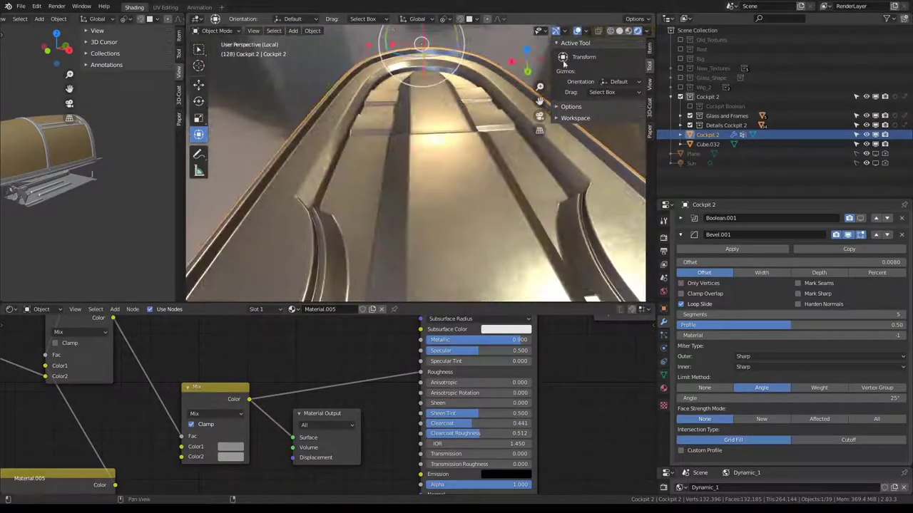
- Light the viewport shading with the forest.exr studio HDRI and orbit around the cockpit
click(647, 32)
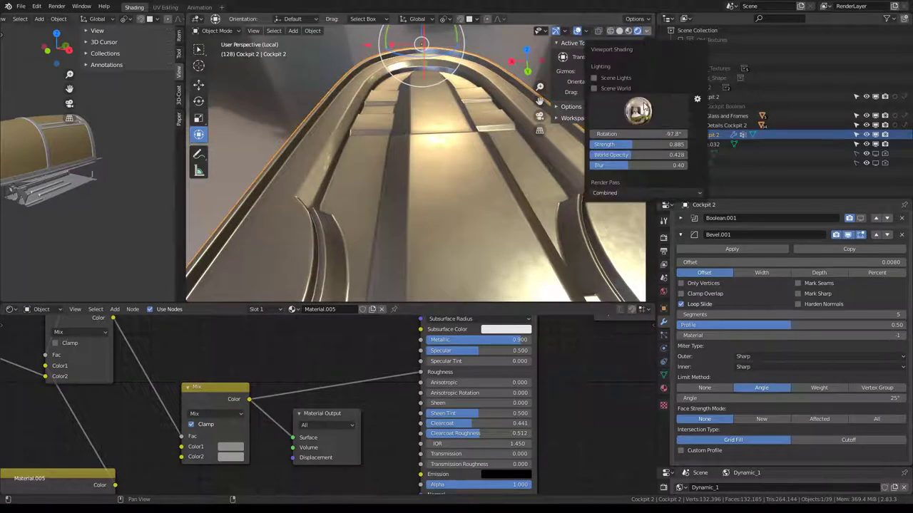
click(644, 107)
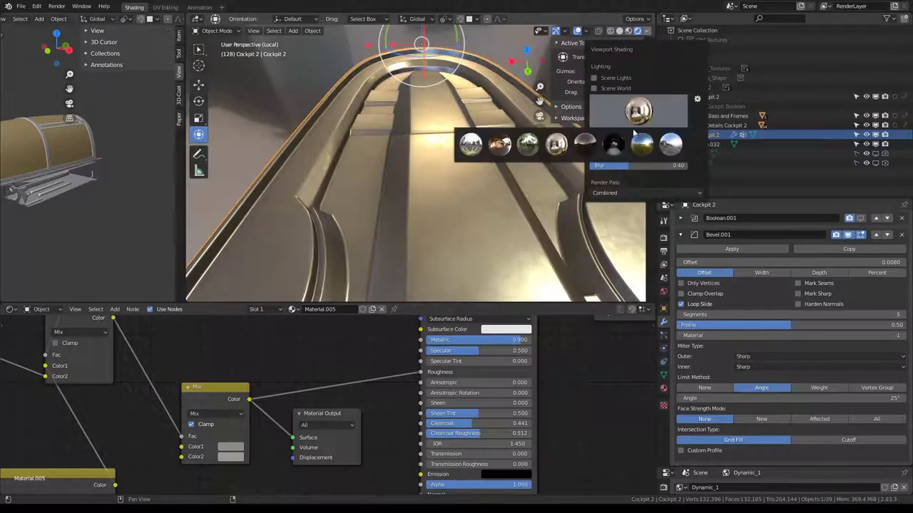
click(537, 156)
middle_drag(327, 143, 482, 176)
mouse_move(265, 207)
middle_down()
mouse_move(456, 162)
mouse_move(431, 148)
middle_up()
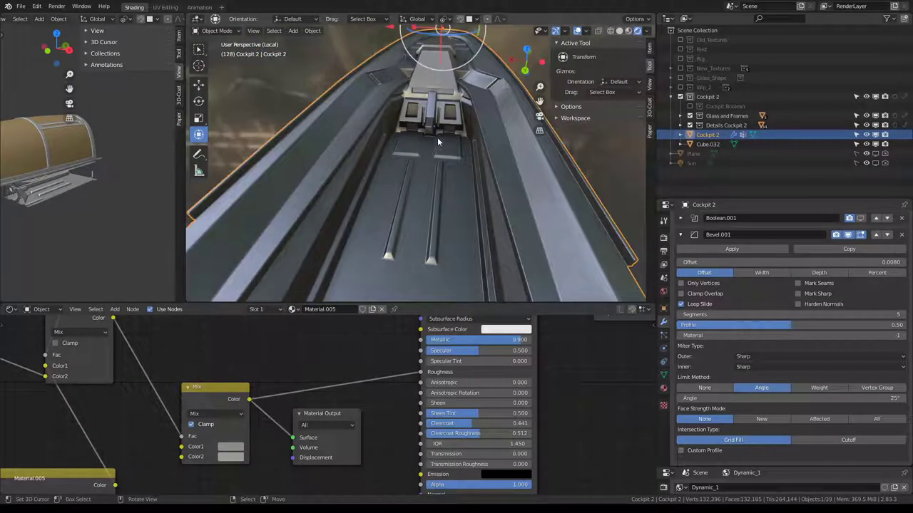
mouse_move(459, 100)
middle_down()
mouse_move(246, 102)
mouse_move(363, 117)
mouse_move(355, 107)
mouse_move(385, 105)
mouse_move(355, 189)
mouse_move(494, 174)
mouse_move(284, 211)
mouse_move(362, 169)
mouse_move(353, 158)
mouse_move(279, 210)
mouse_move(246, 155)
mouse_move(345, 151)
mouse_move(351, 246)
mouse_move(385, 257)
middle_up()
scroll(354, 189, up, 5)
scroll(548, 174, down, 5)
scroll(279, 209, up, 5)
middle_drag(494, 340, 443, 375)
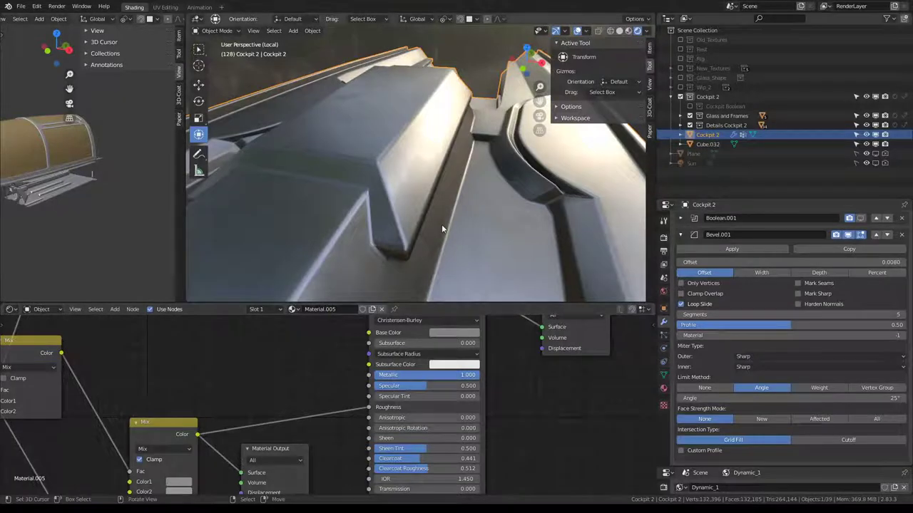
mouse_move(441, 224)
middle_down()
mouse_move(488, 192)
mouse_move(584, 157)
middle_up()
- Bring the Material.005 Mix nodes into view and move one Mix node up and right
middle_drag(244, 383, 380, 371)
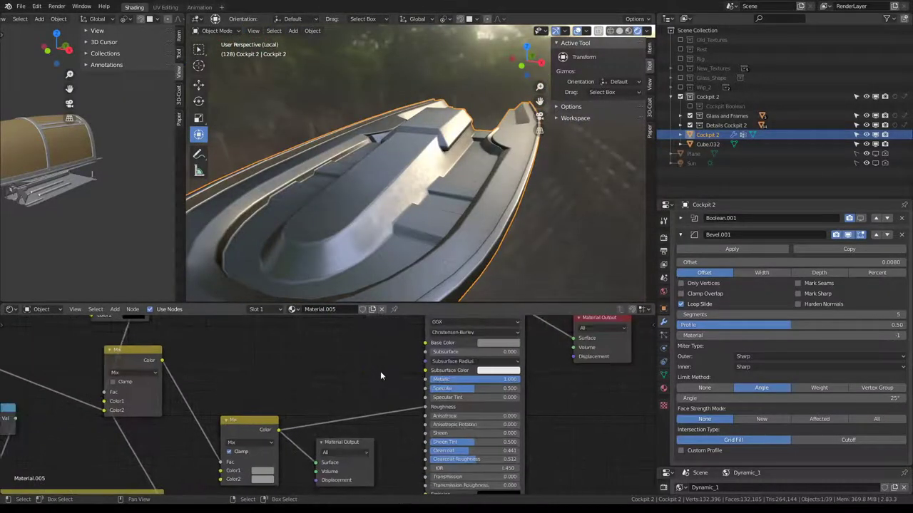
scroll(380, 371, down, 2)
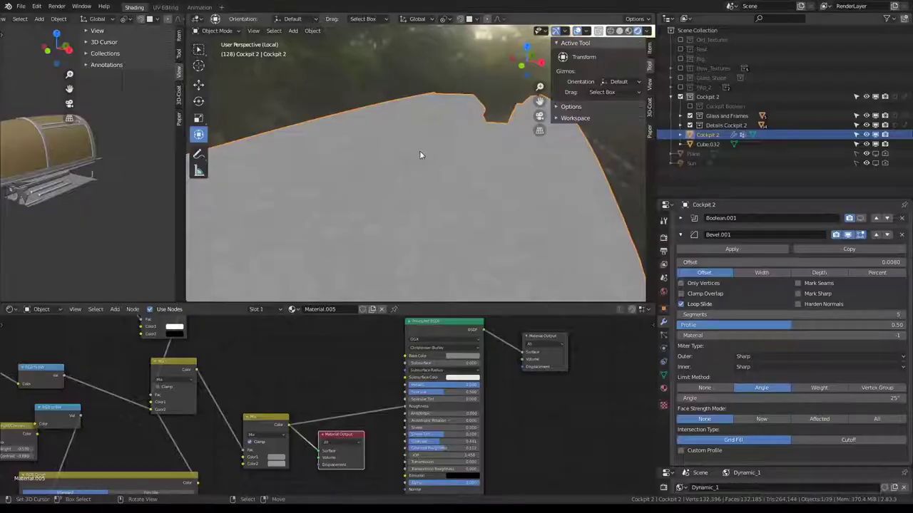
mouse_move(419, 151)
middle_down()
mouse_move(404, 167)
mouse_move(295, 167)
mouse_move(287, 159)
middle_up()
scroll(342, 414, down, 2)
middle_drag(306, 406, 359, 421)
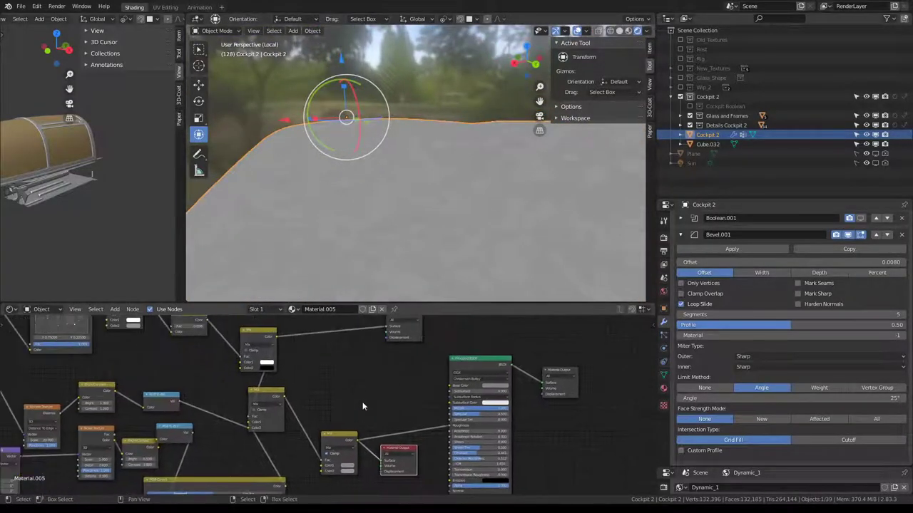
scroll(356, 395, down, 1)
middle_drag(334, 388, 425, 347)
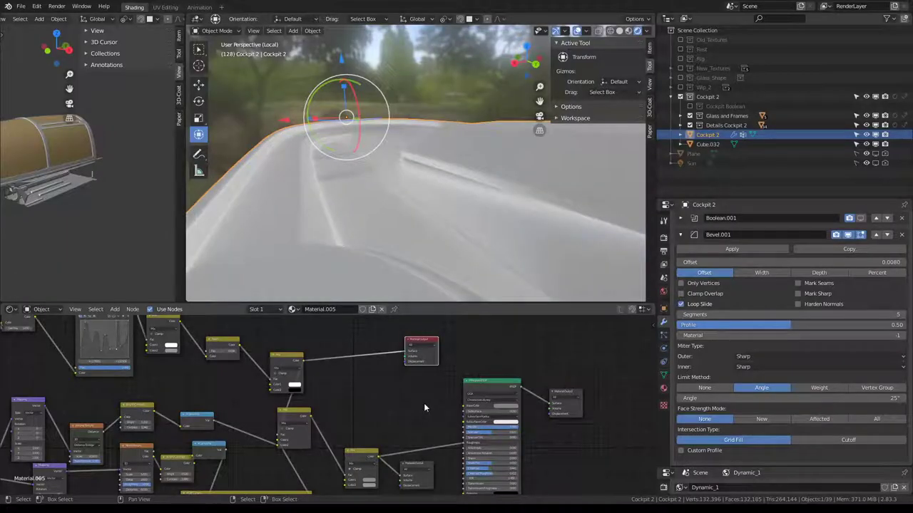
scroll(423, 403, up, 1)
middle_drag(423, 403, 340, 440)
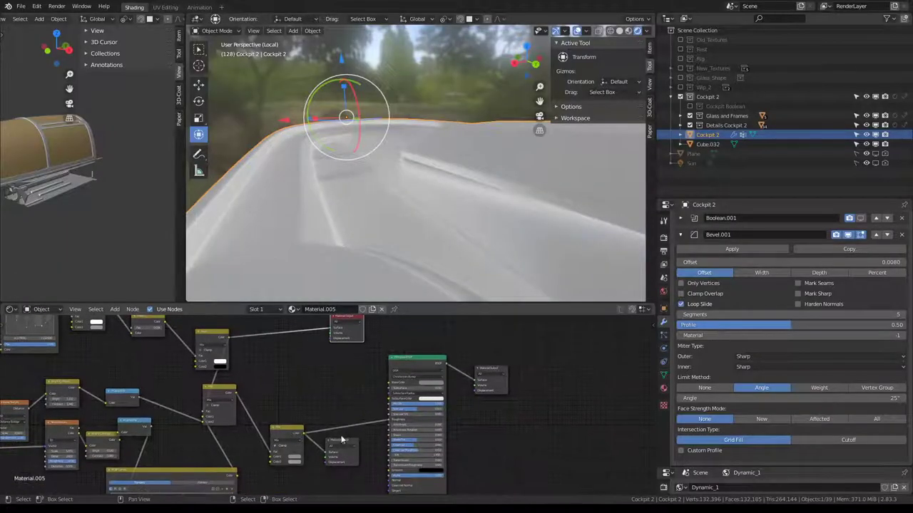
scroll(340, 440, up, 1)
mouse_move(279, 429)
mouse_down()
mouse_move(357, 370)
mouse_move(358, 383)
mouse_up()
- Shift the Mix node left, rewire its colour link, and reposition both Mix nodes
scroll(315, 404, up, 1)
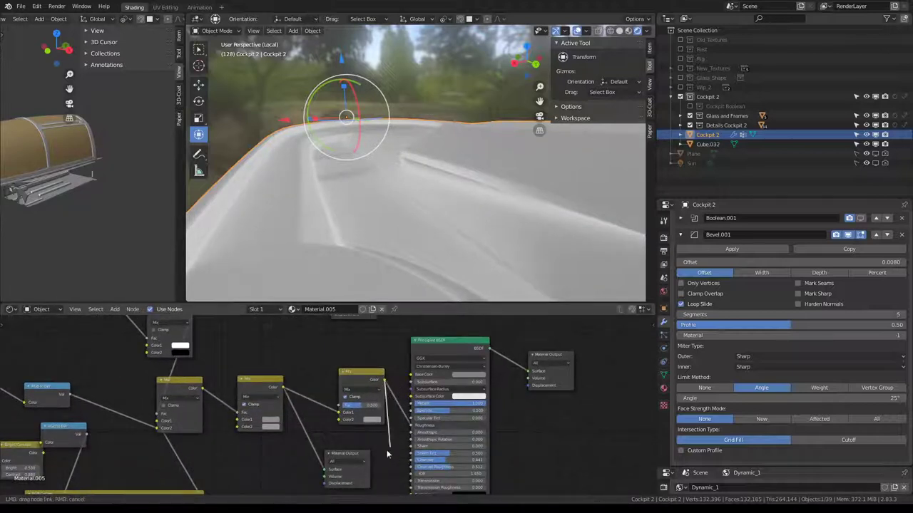
drag(372, 377, 356, 378)
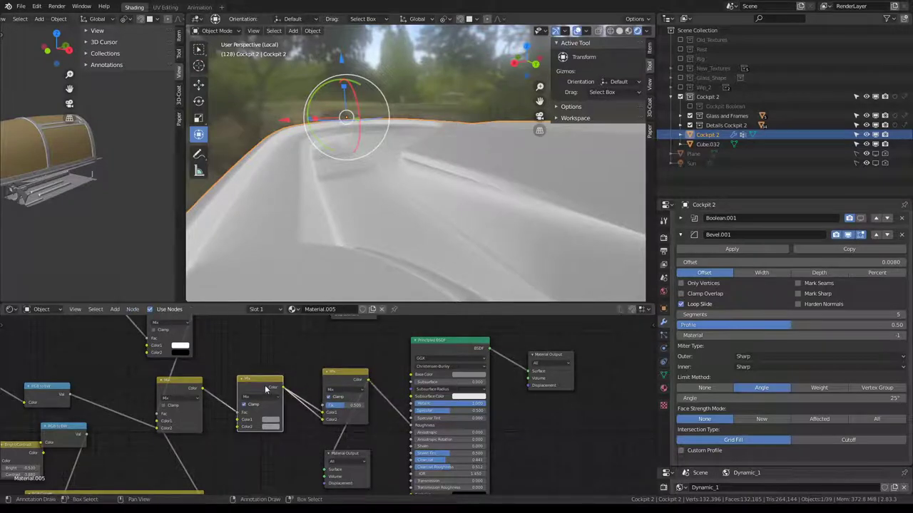
drag(352, 378, 323, 385)
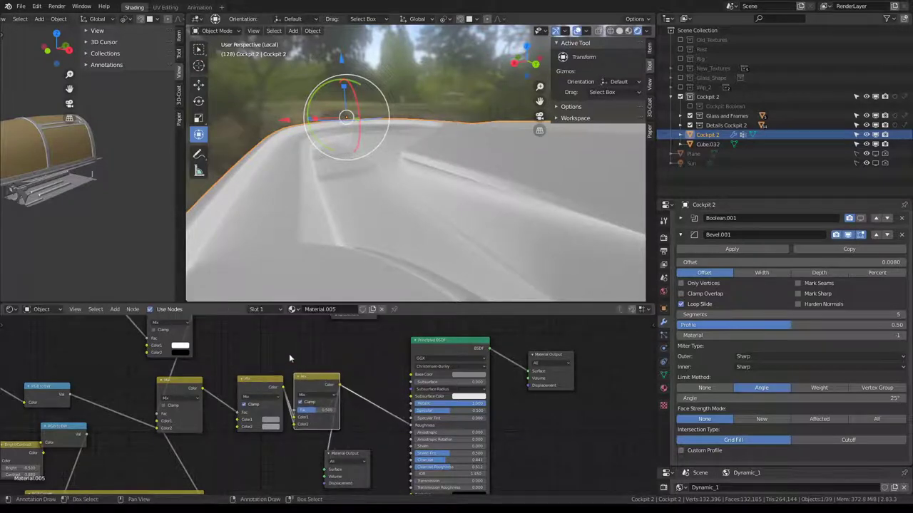
middle_drag(288, 356, 289, 403)
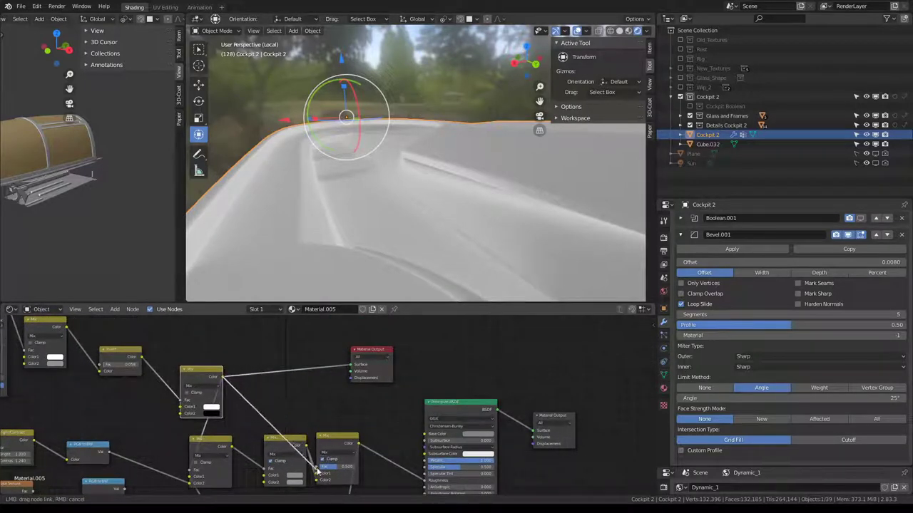
drag(289, 454, 268, 488)
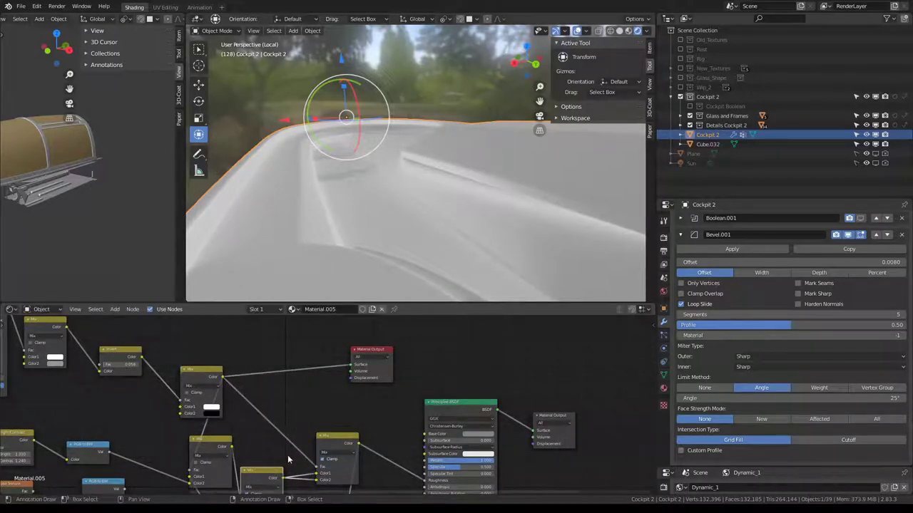
middle_drag(268, 488, 200, 439)
drag(264, 396, 252, 386)
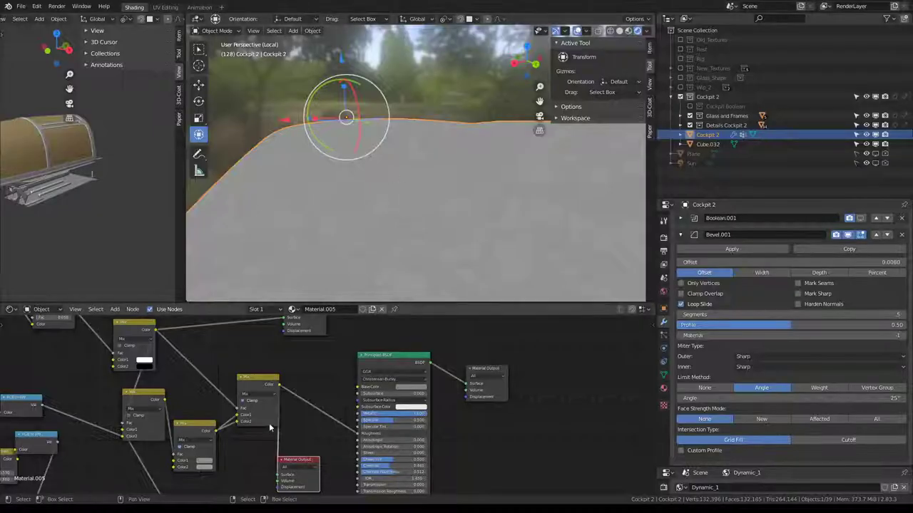
- Switch one Mix node's blend mode to Multiply and view Cockpit 2 in perspective
click(265, 394)
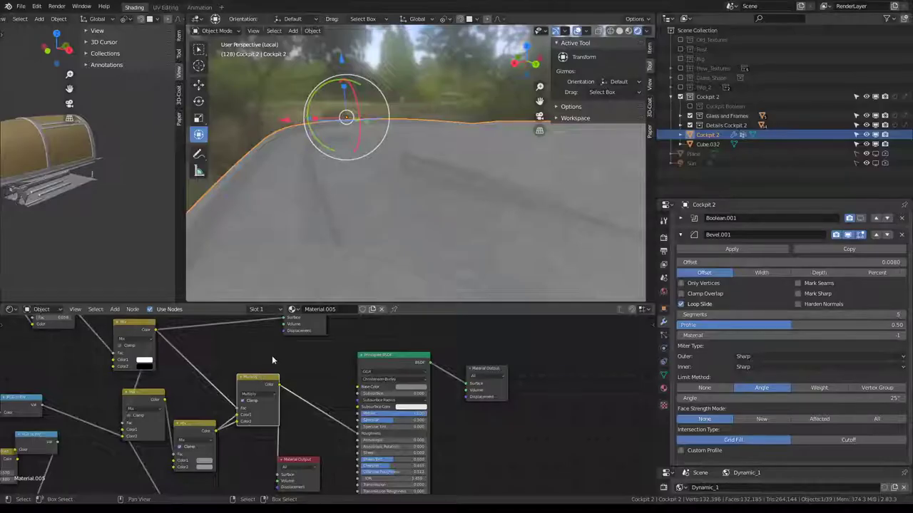
key(KP_Divide)
middle_drag(430, 184, 381, 150)
scroll(299, 379, up, 2)
key(shift+a)
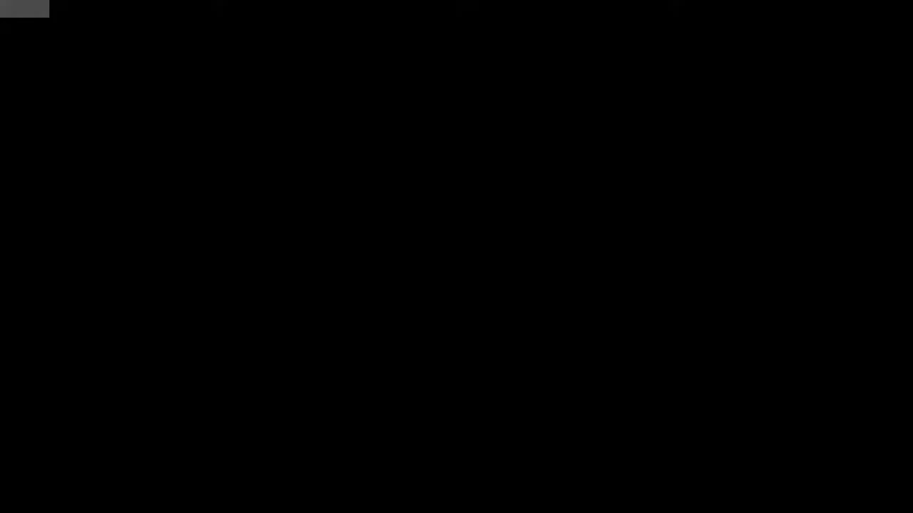
- Set the Invert node's factor to 0 and orbit to check the cockpit shading
scroll(410, 171, up, 2)
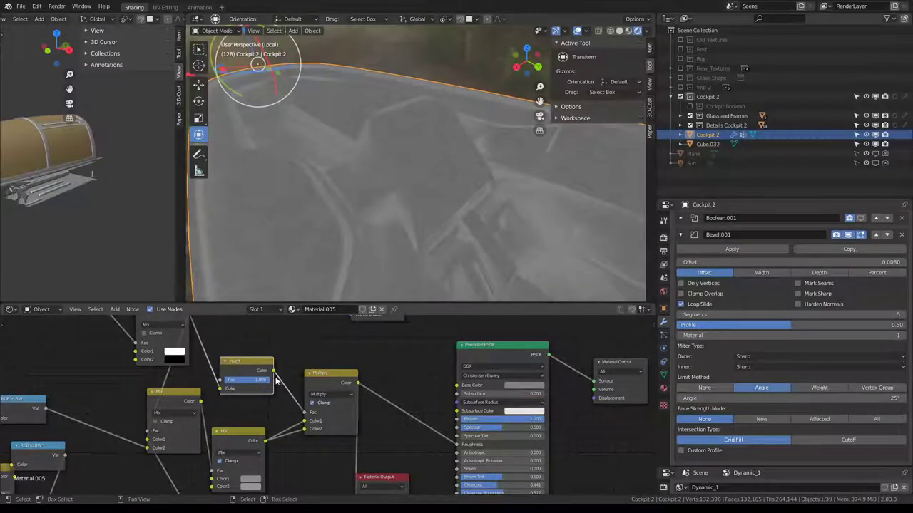
mouse_move(271, 380)
mouse_down()
mouse_move(226, 380)
mouse_move(271, 380)
mouse_up()
middle_drag(399, 203, 380, 151)
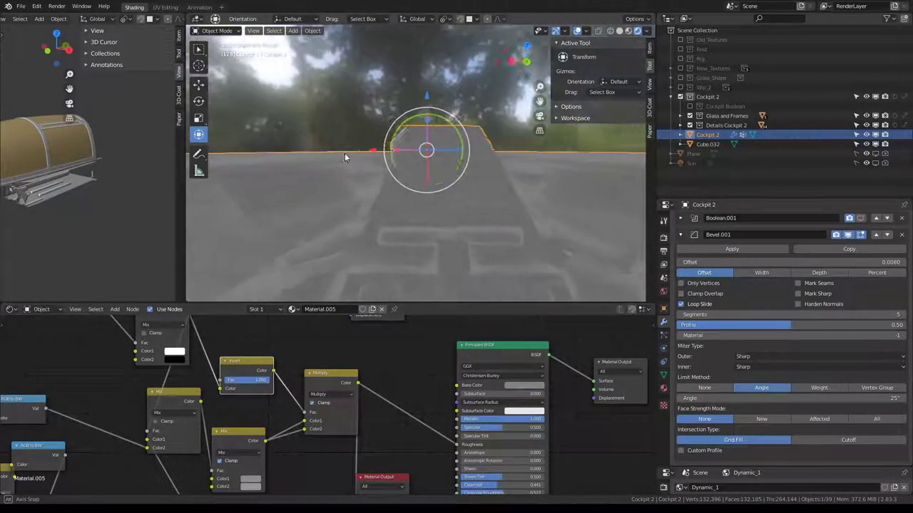
middle_drag(381, 151, 483, 221)
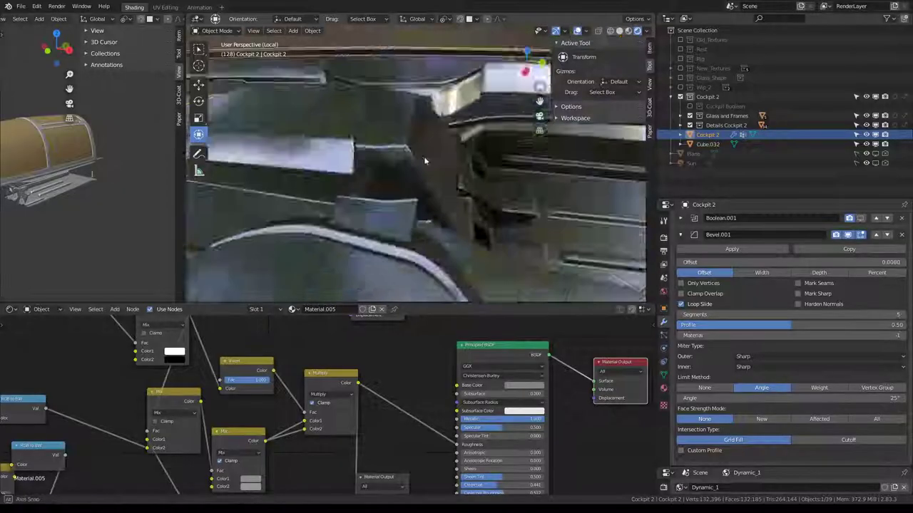
mouse_move(424, 156)
middle_down()
mouse_move(322, 132)
mouse_move(649, 142)
mouse_move(559, 125)
mouse_move(542, 178)
middle_up()
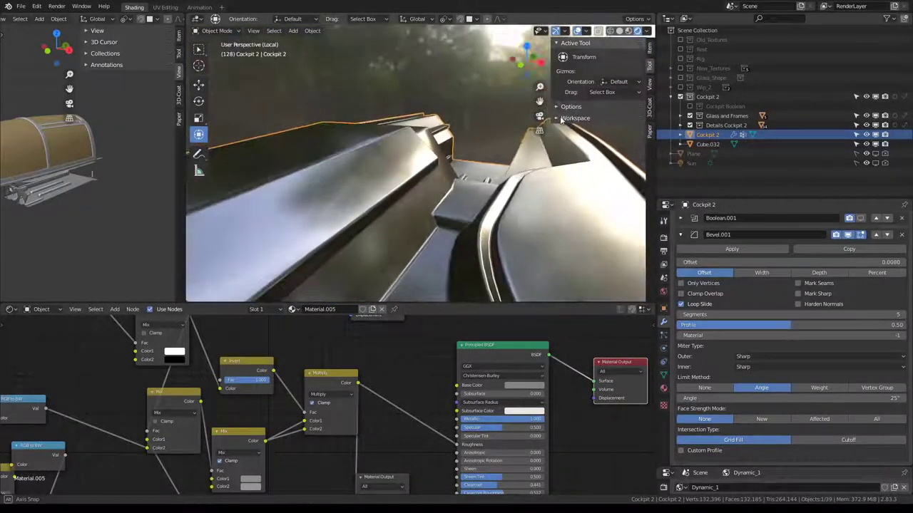
middle_drag(561, 392, 567, 371)
middle_drag(264, 369, 321, 389)
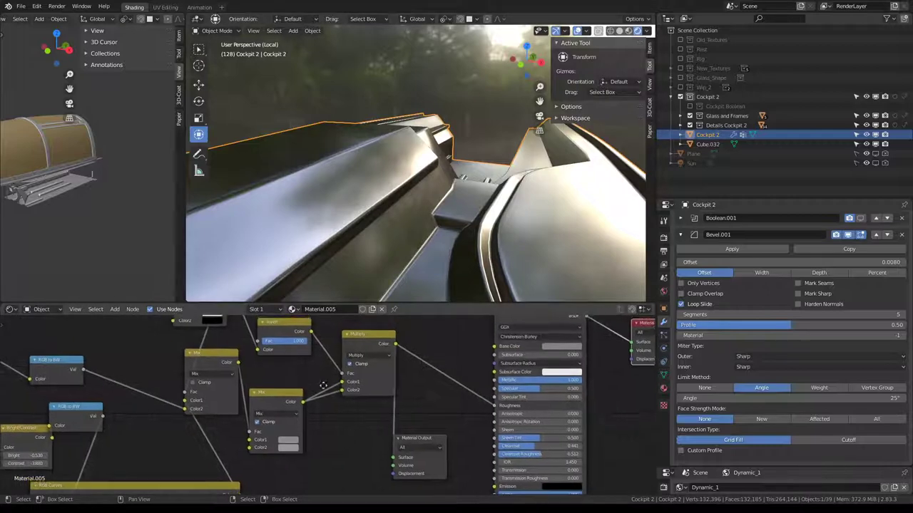
scroll(321, 388, up, 1)
drag(306, 377, 289, 377)
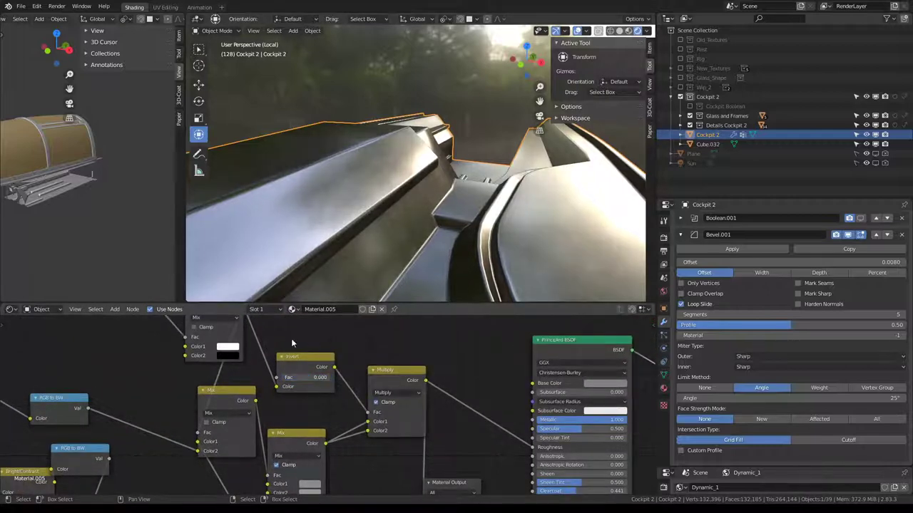
- Keep the Material Output target on All and reposition the Multiply and Mix nodes
mouse_move(355, 229)
middle_down()
mouse_move(250, 212)
mouse_move(331, 208)
mouse_move(219, 211)
mouse_move(243, 213)
middle_up()
scroll(420, 422, down, 2)
scroll(421, 421, down, 1)
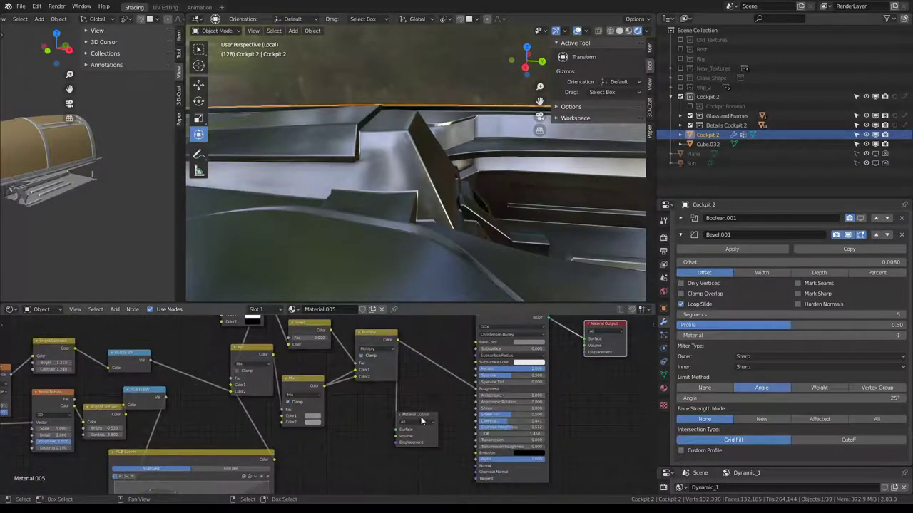
click(419, 420)
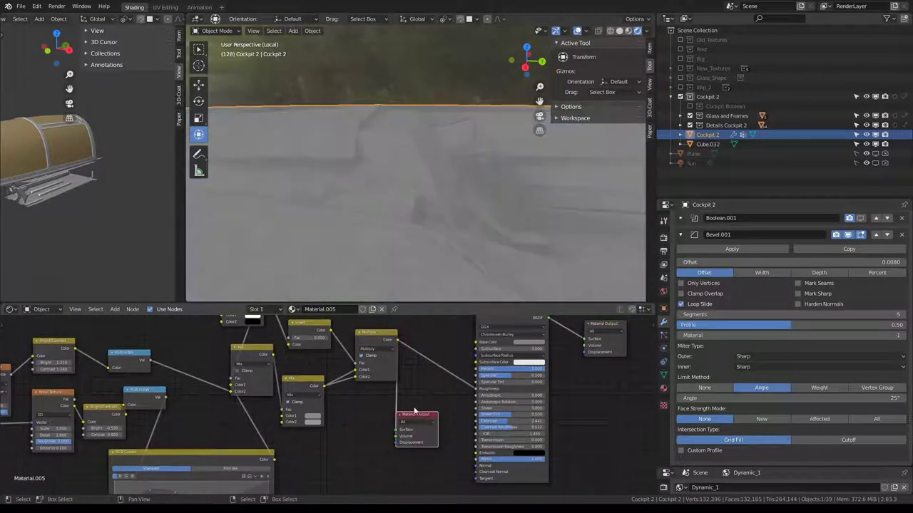
scroll(434, 374, up, 2)
scroll(407, 381, up, 1)
scroll(345, 387, up, 1)
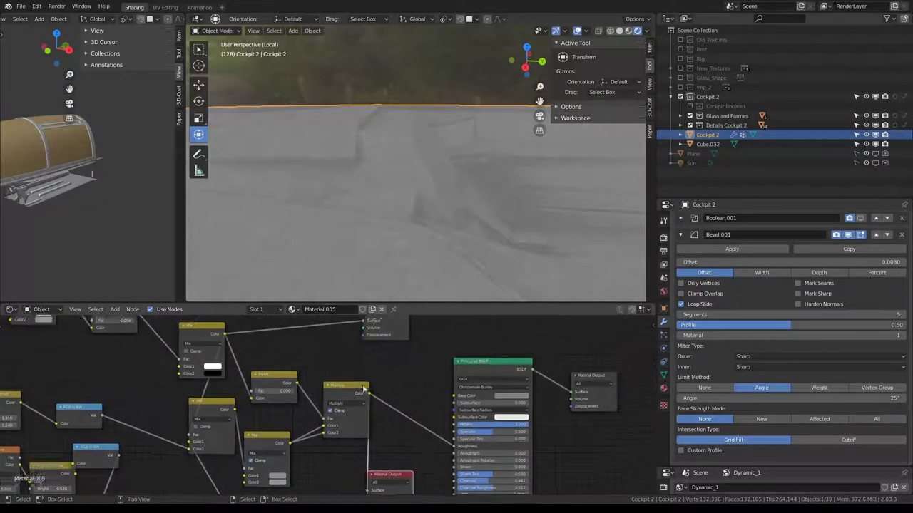
mouse_move(321, 398)
mouse_down()
mouse_move(362, 380)
mouse_move(357, 394)
mouse_up()
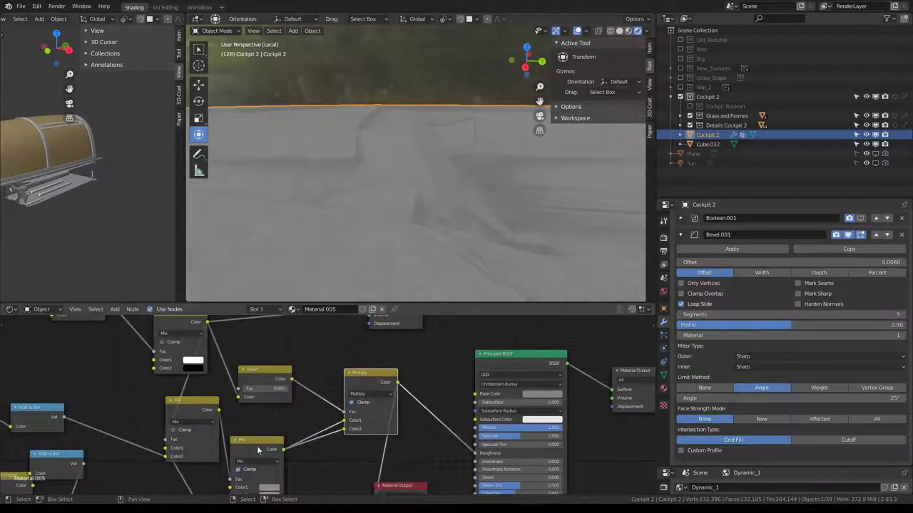
drag(258, 450, 269, 430)
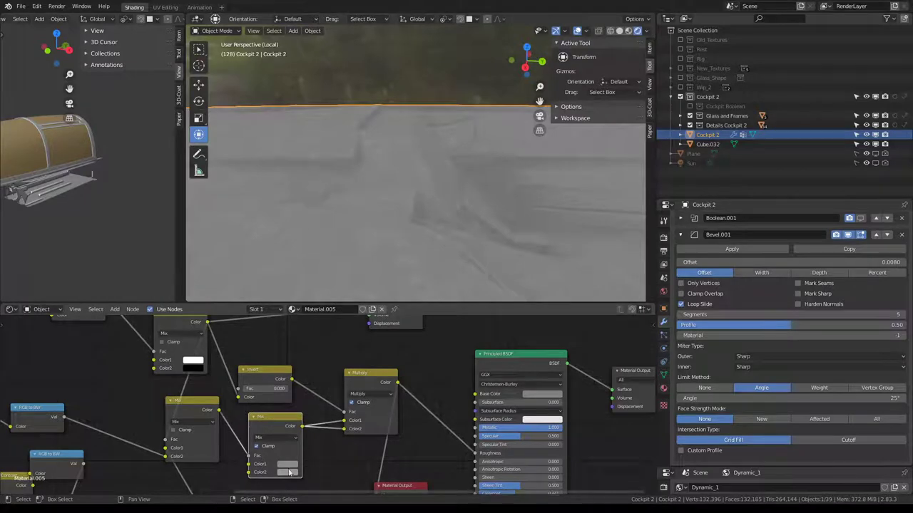
- Lighten the Mix node's Color2 to value 0.562 and inspect the cockpit's curved top edge
click(285, 468)
drag(347, 382, 343, 362)
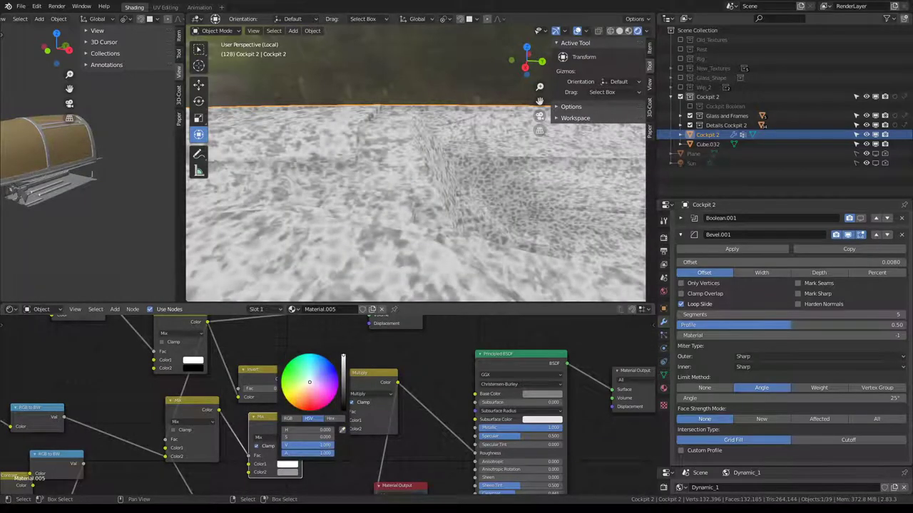
click(291, 473)
drag(343, 375, 343, 370)
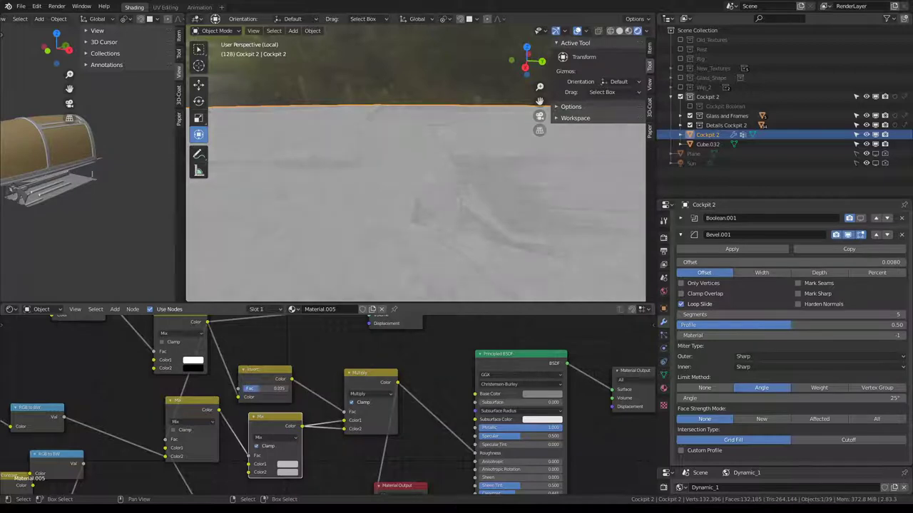
scroll(423, 118, down, 1)
scroll(423, 118, down, 2)
mouse_move(423, 118)
middle_down()
mouse_move(346, 116)
mouse_move(403, 176)
mouse_move(402, 165)
mouse_move(359, 209)
mouse_move(452, 238)
middle_up()
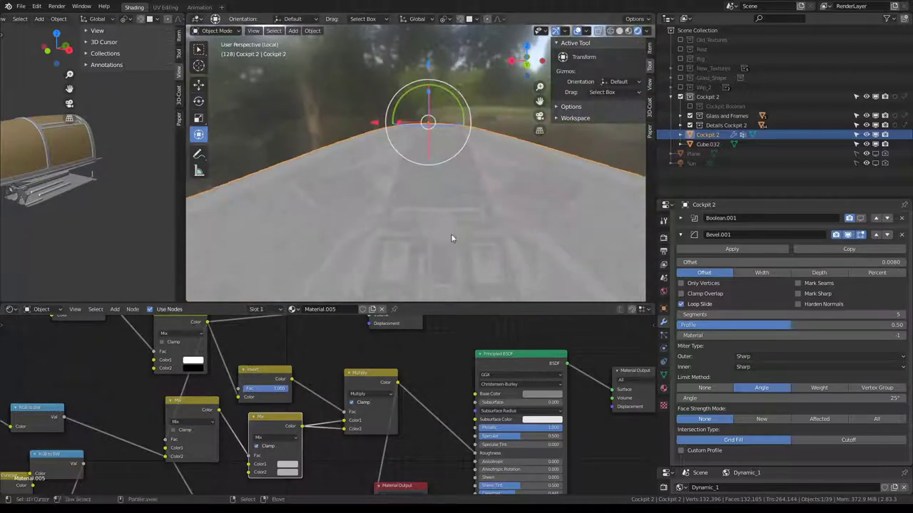
scroll(328, 403, down, 1)
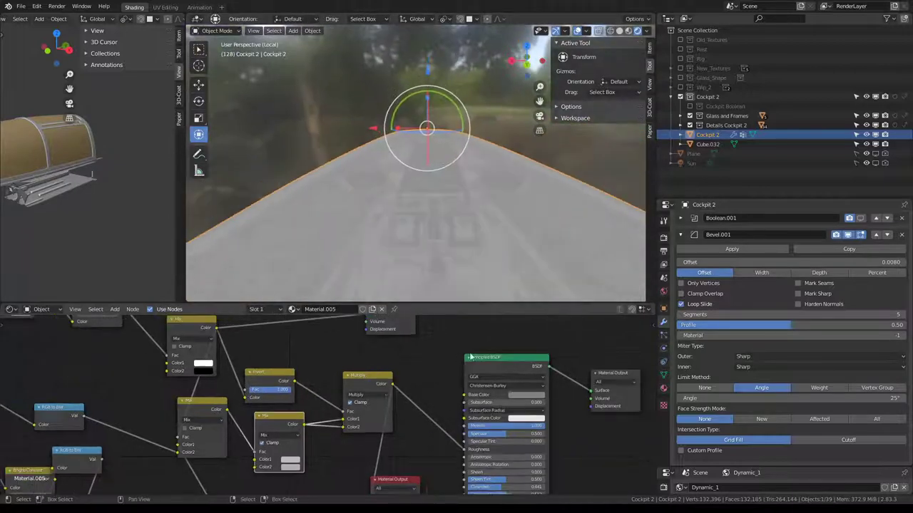
click(597, 380)
mouse_move(520, 145)
middle_down()
mouse_move(420, 154)
mouse_move(391, 193)
mouse_move(476, 202)
mouse_move(403, 188)
mouse_move(486, 170)
mouse_move(230, 133)
mouse_move(279, 140)
mouse_move(289, 131)
mouse_move(283, 139)
middle_up()
shift+scroll(400, 449, down, 2)
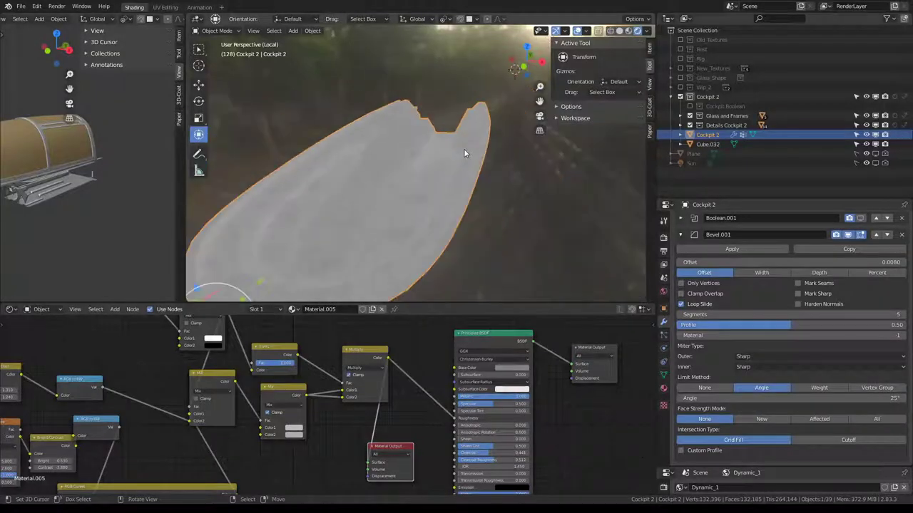
scroll(463, 148, up, 4)
mouse_move(464, 153)
middle_down()
mouse_move(424, 213)
mouse_move(288, 179)
middle_up()
scroll(326, 404, down, 3)
scroll(369, 384, up, 1)
scroll(302, 407, down, 2)
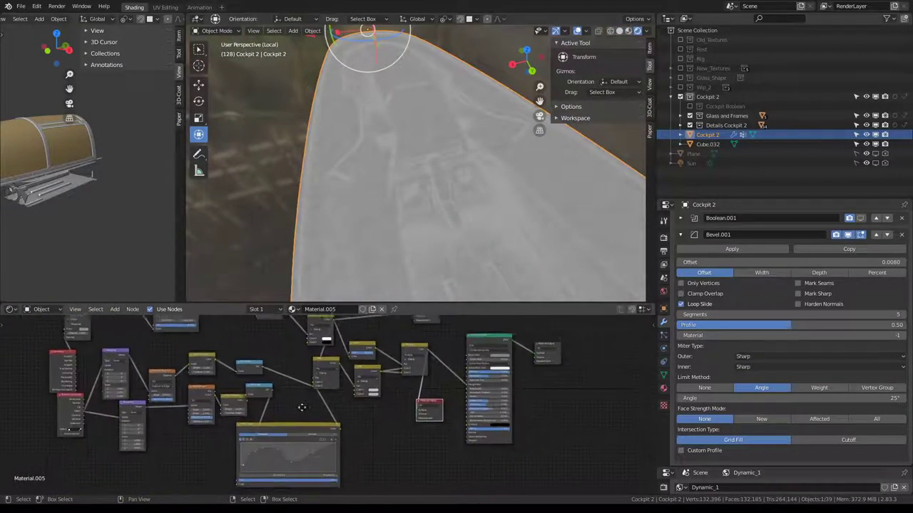
mouse_move(399, 179)
middle_down()
mouse_move(433, 112)
mouse_move(390, 128)
middle_up()
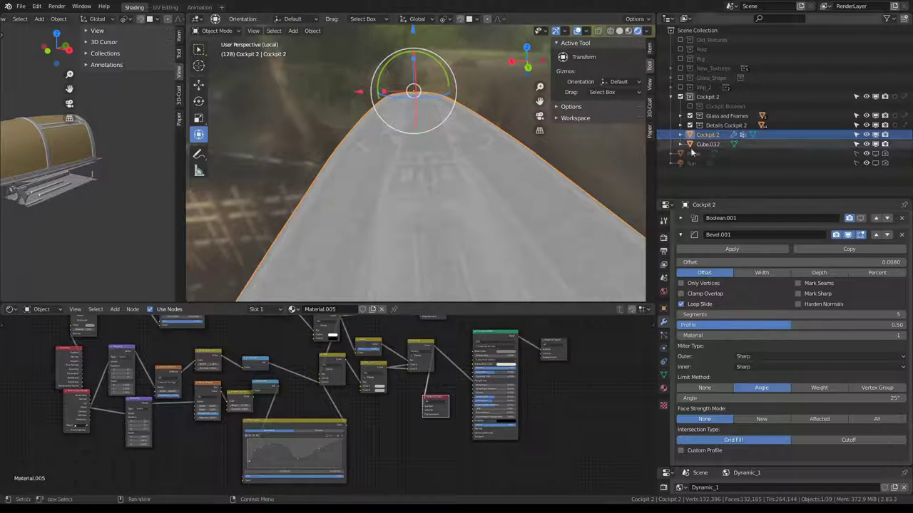
- Collapse Bevel.001, toggle its viewport display off and on, then expand it again
click(681, 235)
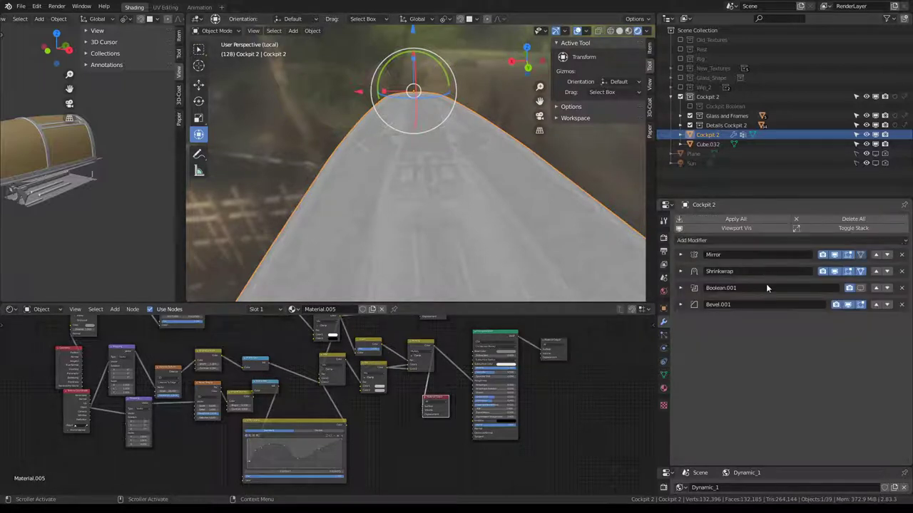
click(848, 304)
click(849, 305)
click(680, 305)
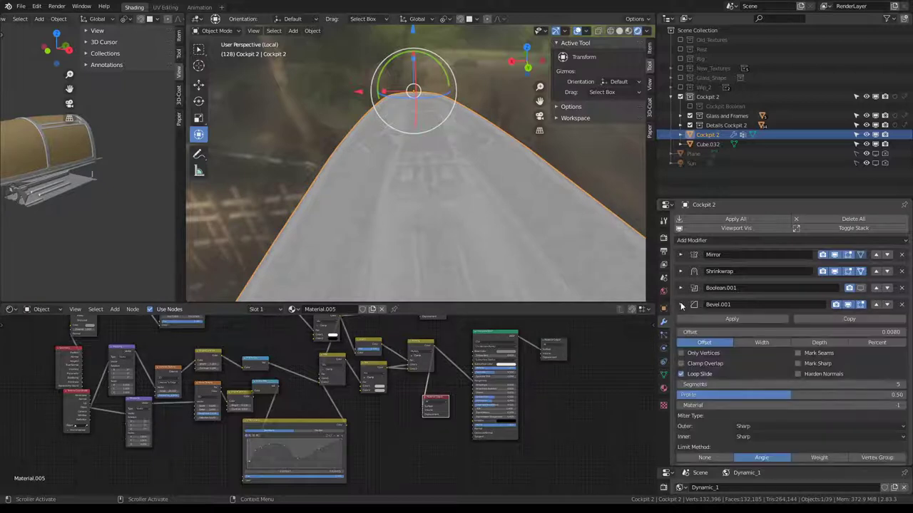
scroll(735, 356, down, 3)
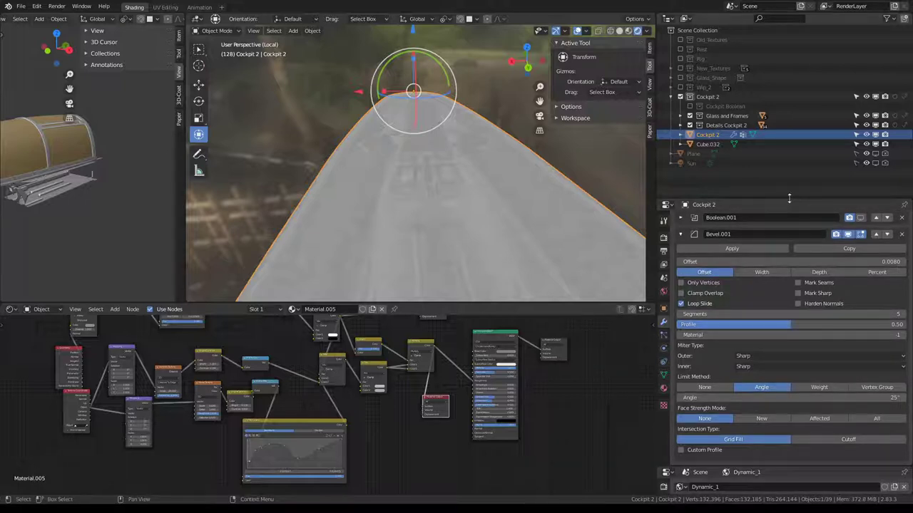
- Enlarge the properties area to show all modifiers and toggle Shrinkwrap off and on
drag(789, 202, 789, 96)
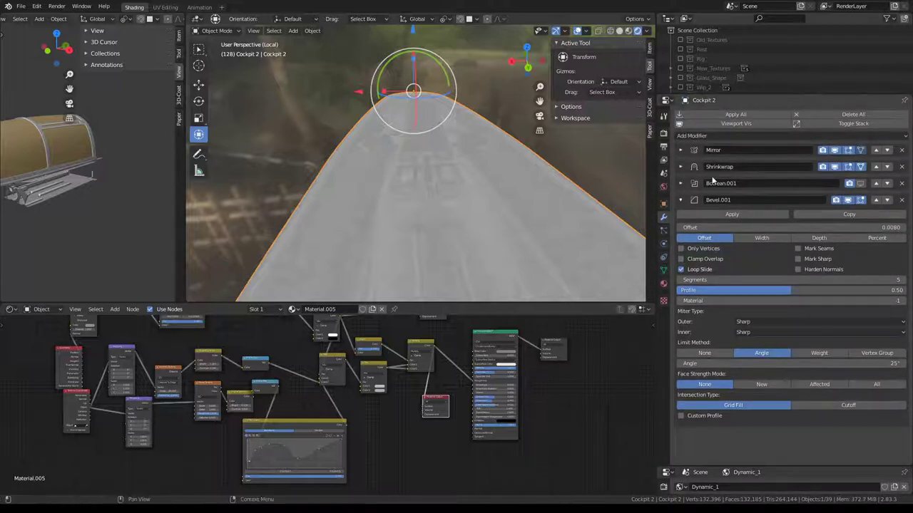
click(836, 169)
click(837, 169)
- Add a second material slot with a new material alongside Material.005
click(664, 285)
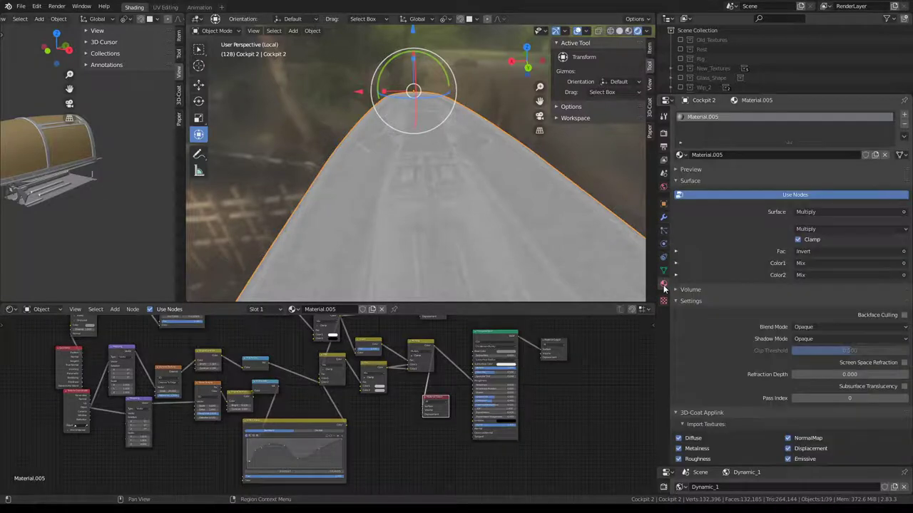
double_click(744, 118)
text(1)
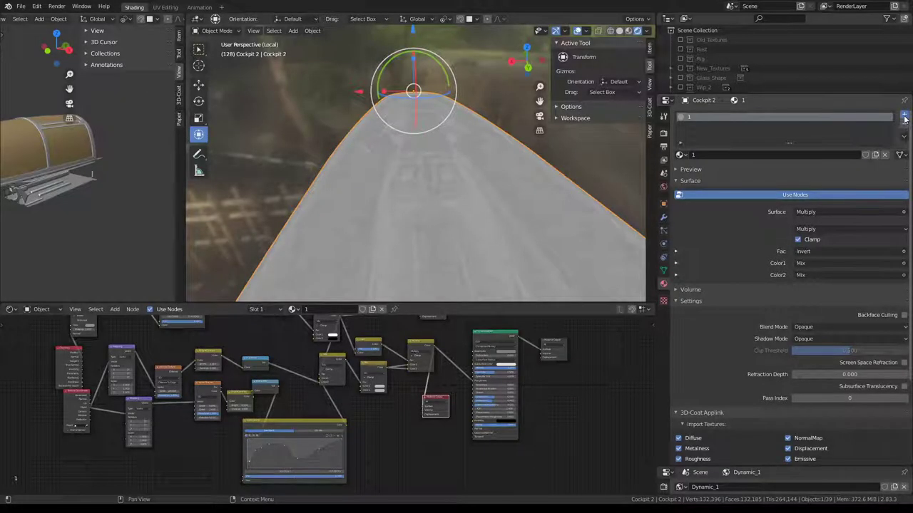
click(904, 116)
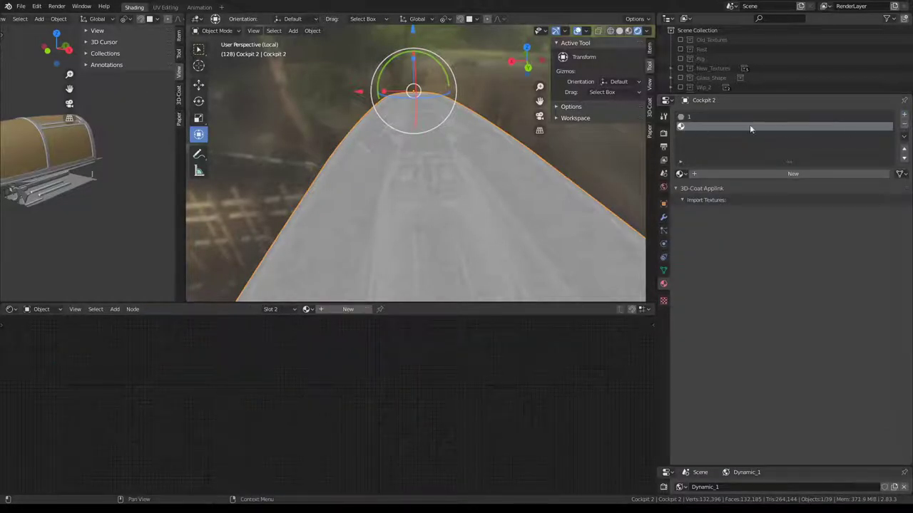
click(743, 174)
text(2)
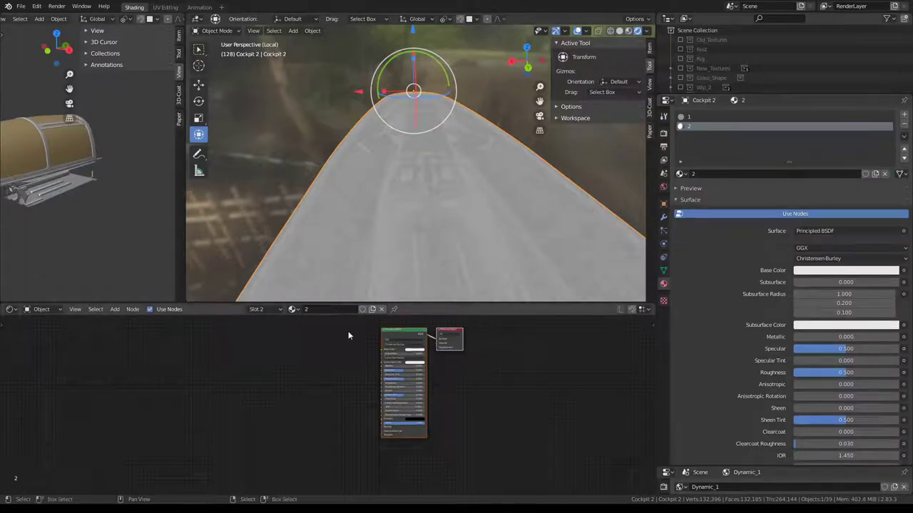
click(687, 117)
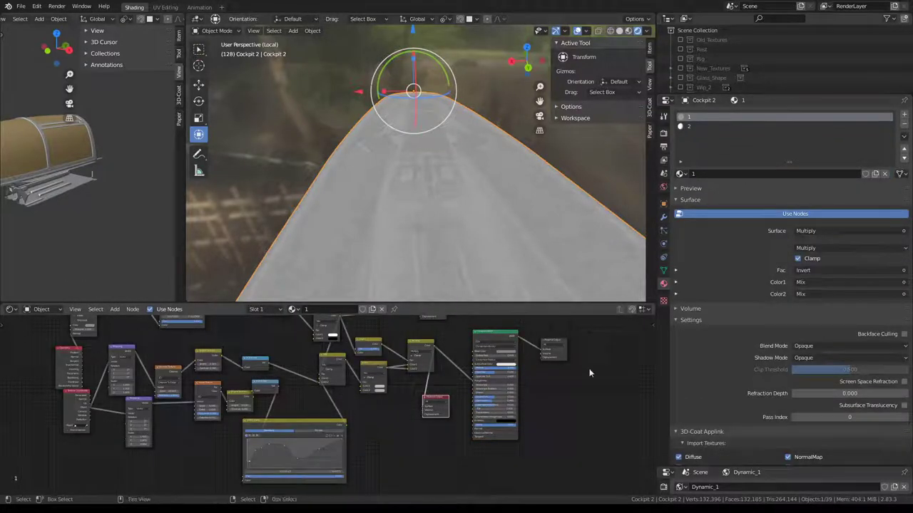
key(a)
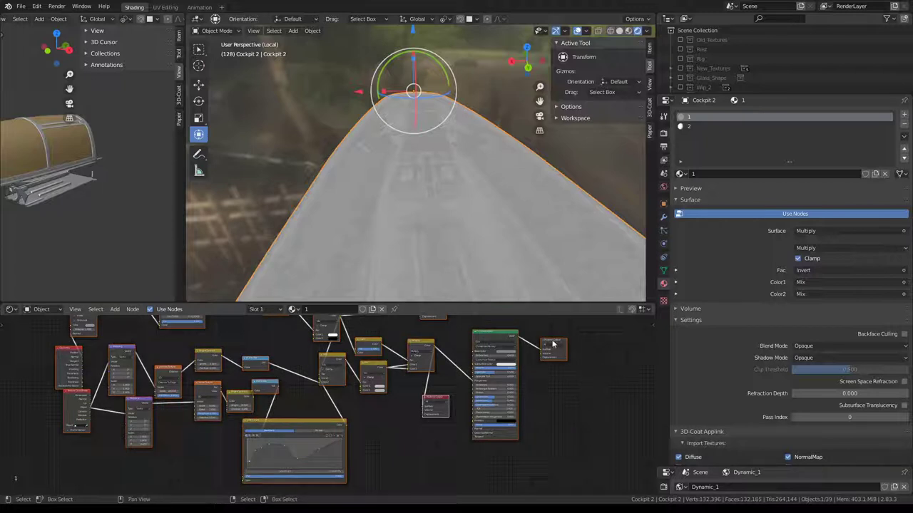
- View the second material's nodes, then return to Cockpit 2's modifier stack
click(700, 125)
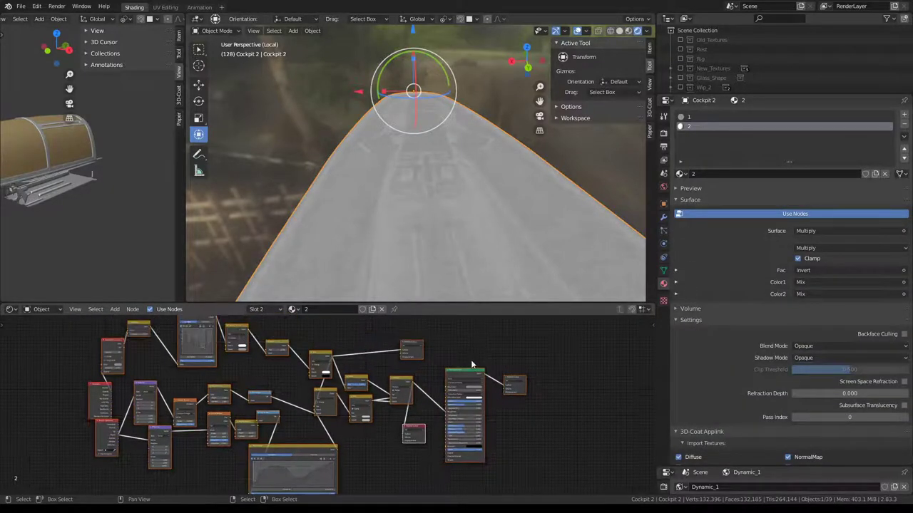
scroll(471, 360, up, 2)
middle_drag(483, 380, 348, 376)
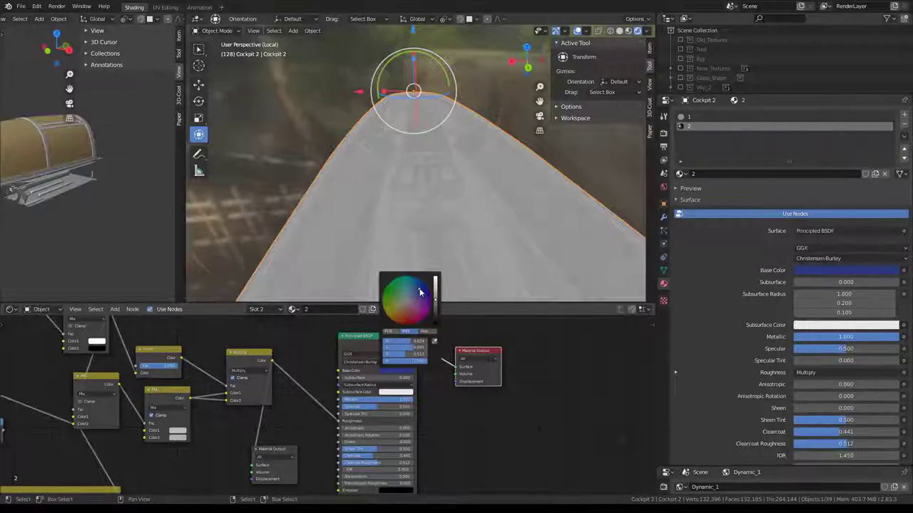
click(663, 216)
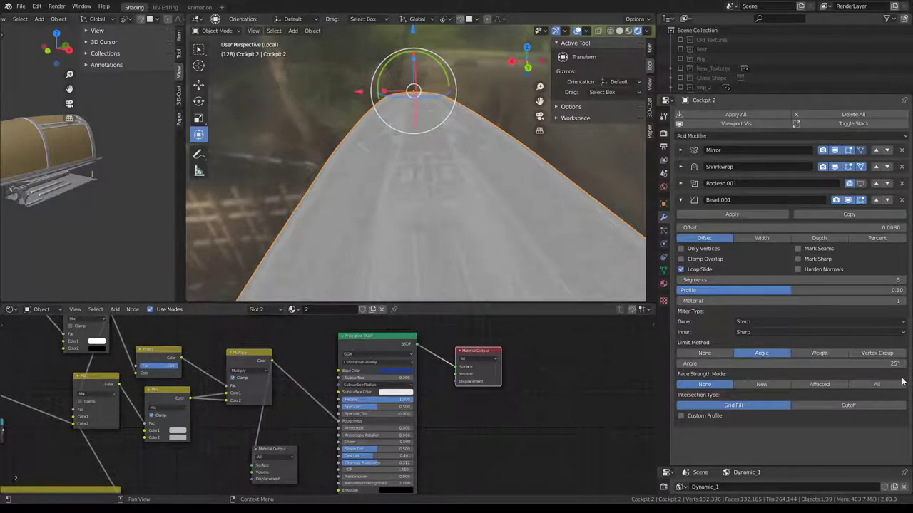
- Set the Bevel.001 modifier's material index to 1 so the bevel edges show blue
click(903, 300)
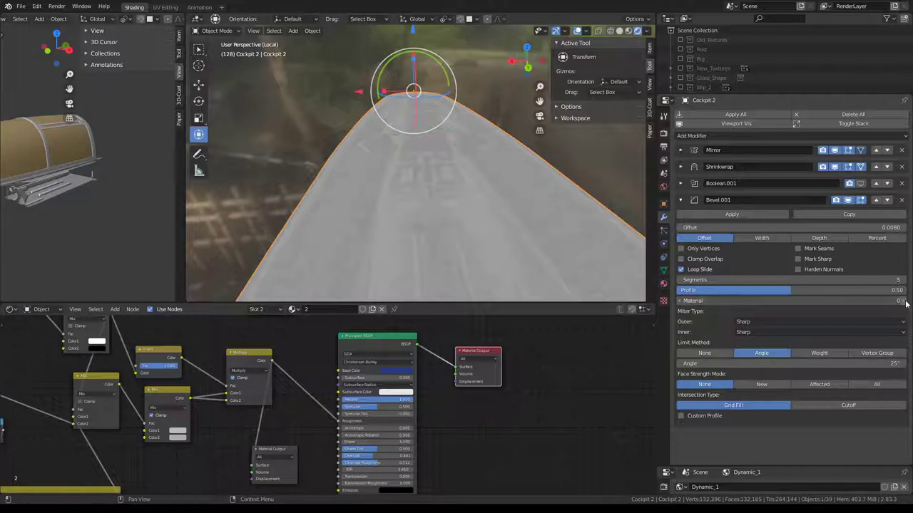
click(902, 300)
scroll(419, 186, up, 4)
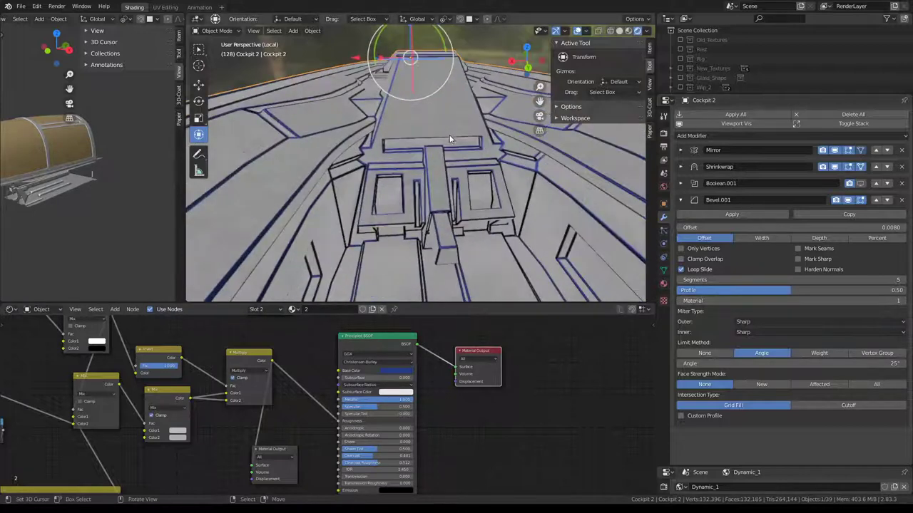
mouse_move(419, 164)
middle_down()
mouse_move(419, 186)
mouse_move(438, 165)
mouse_move(418, 138)
middle_up()
scroll(418, 186, down, 5)
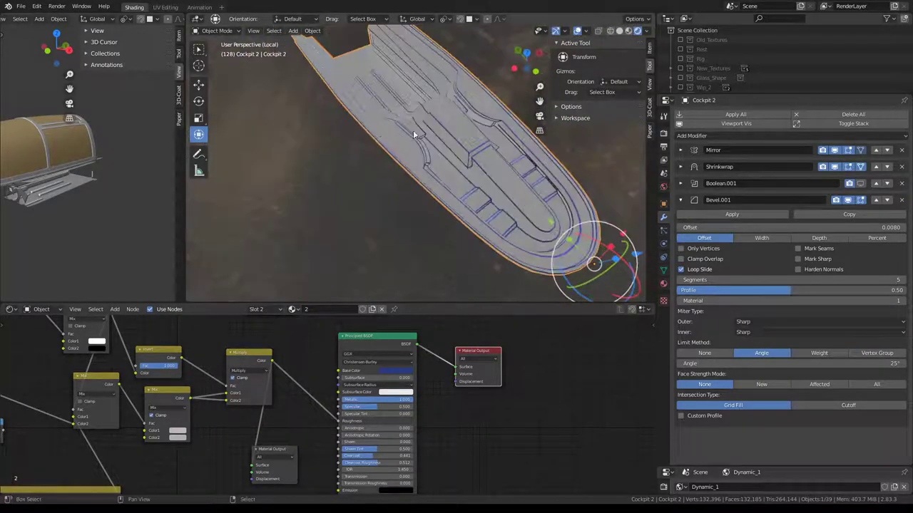
scroll(410, 171, up, 5)
mouse_move(410, 172)
middle_down()
mouse_move(389, 127)
mouse_move(306, 117)
mouse_move(511, 95)
mouse_move(434, 93)
mouse_move(482, 132)
mouse_move(448, 166)
mouse_move(455, 206)
mouse_move(378, 168)
mouse_move(342, 133)
mouse_move(432, 94)
mouse_move(428, 185)
mouse_move(540, 189)
mouse_move(585, 175)
mouse_move(584, 166)
mouse_move(606, 185)
middle_up()
scroll(386, 120, down, 2)
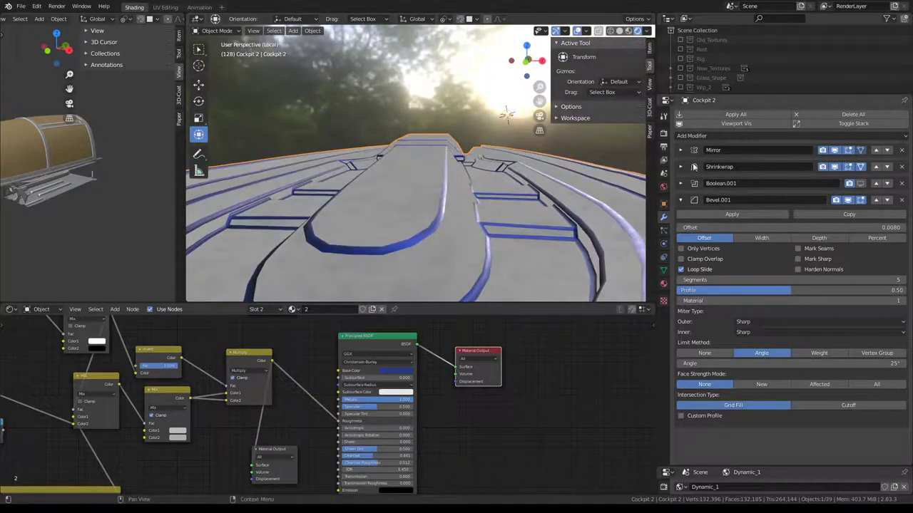
- Show material slot 1's Principled BSDF settings in the Material tab
click(663, 284)
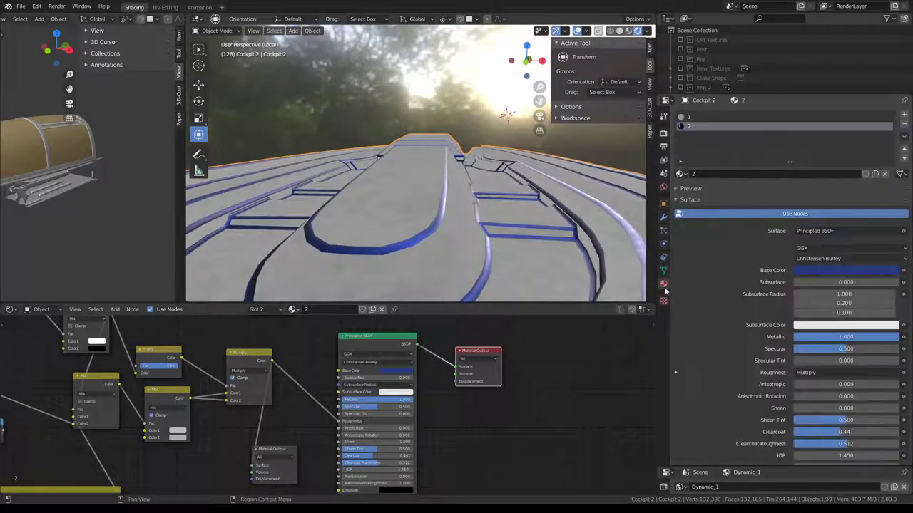
click(687, 116)
click(477, 353)
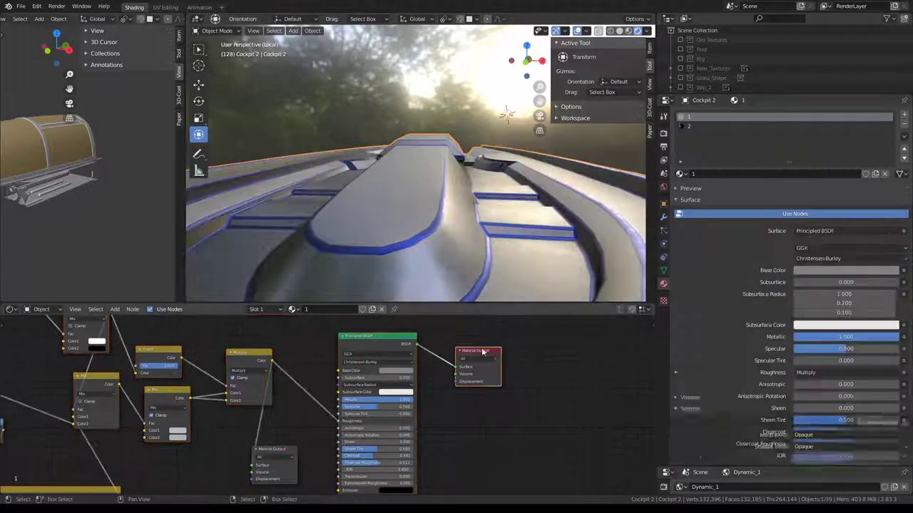
scroll(464, 75, down, 5)
scroll(465, 75, up, 5)
mouse_move(464, 75)
middle_down()
mouse_move(481, 137)
mouse_move(401, 82)
mouse_move(488, 140)
mouse_move(438, 153)
mouse_move(388, 146)
mouse_move(459, 102)
mouse_move(542, 143)
middle_up()
scroll(481, 138, up, 3)
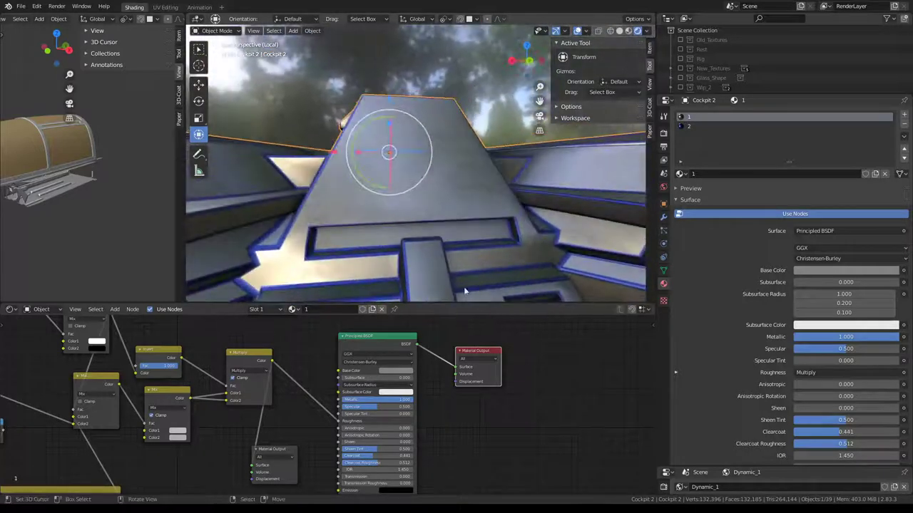
- Change material slot 2's base colour from blue to near-grey
click(707, 126)
scroll(440, 338, up, 5)
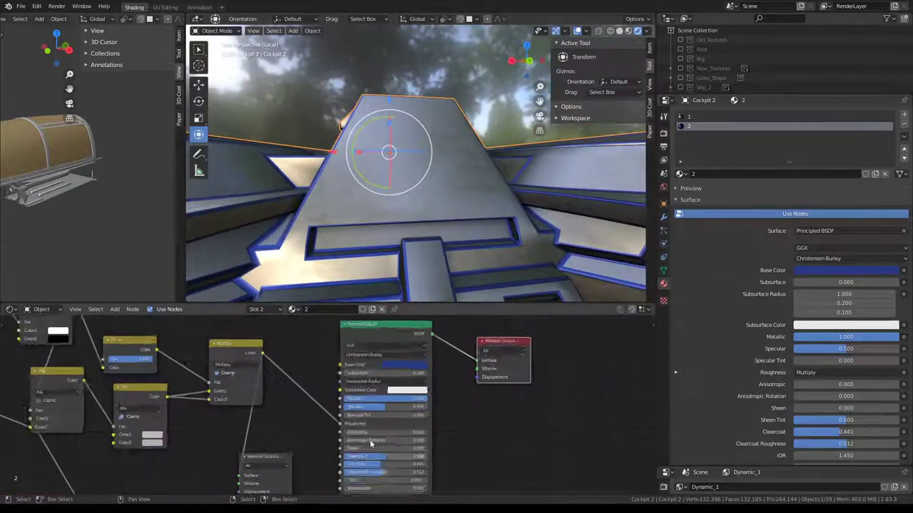
click(447, 340)
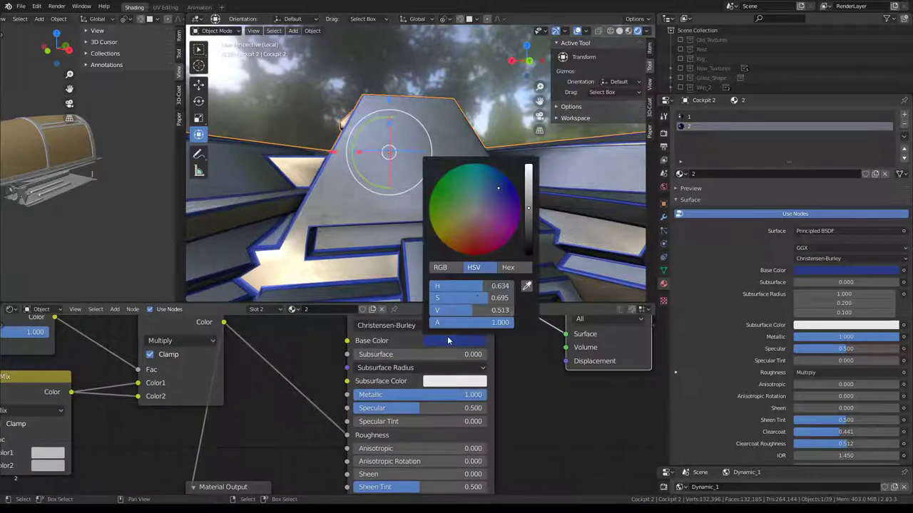
click(471, 209)
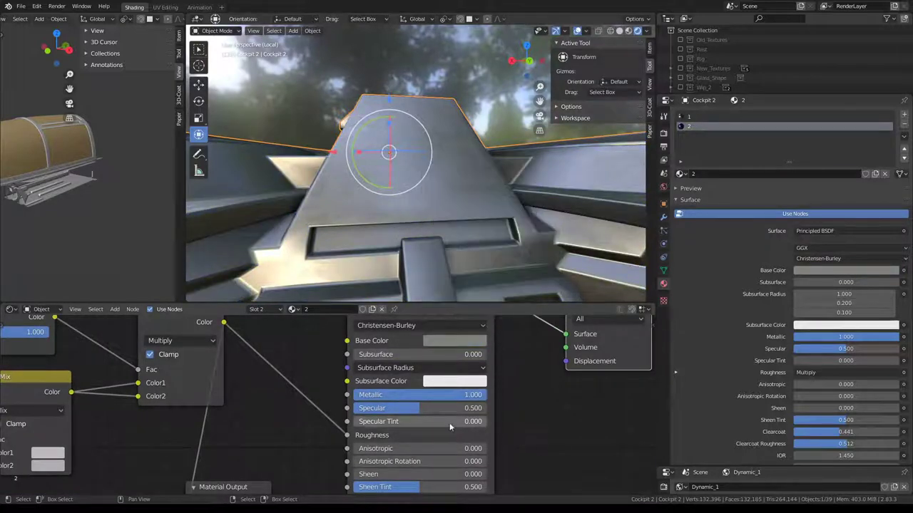
scroll(331, 428, down, 2)
scroll(370, 408, down, 1)
scroll(370, 407, up, 2)
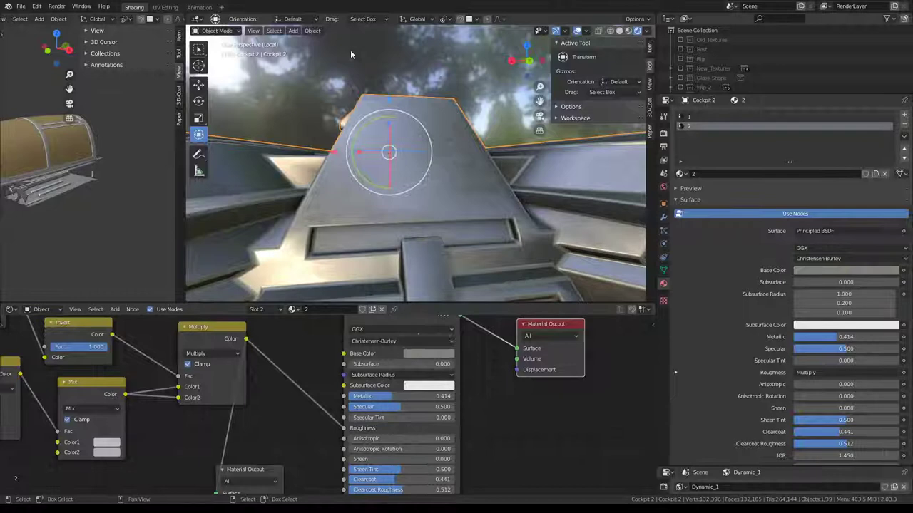
mouse_move(350, 54)
middle_down()
mouse_move(377, 139)
mouse_move(517, 130)
middle_up()
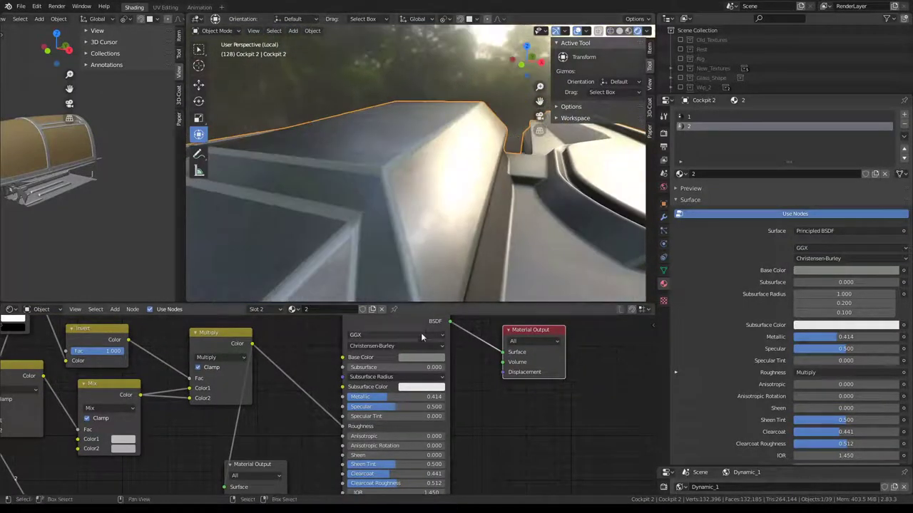
- Raise material 2's Metallic to about 0.891 and make its Principled BSDF output active
drag(838, 336, 887, 337)
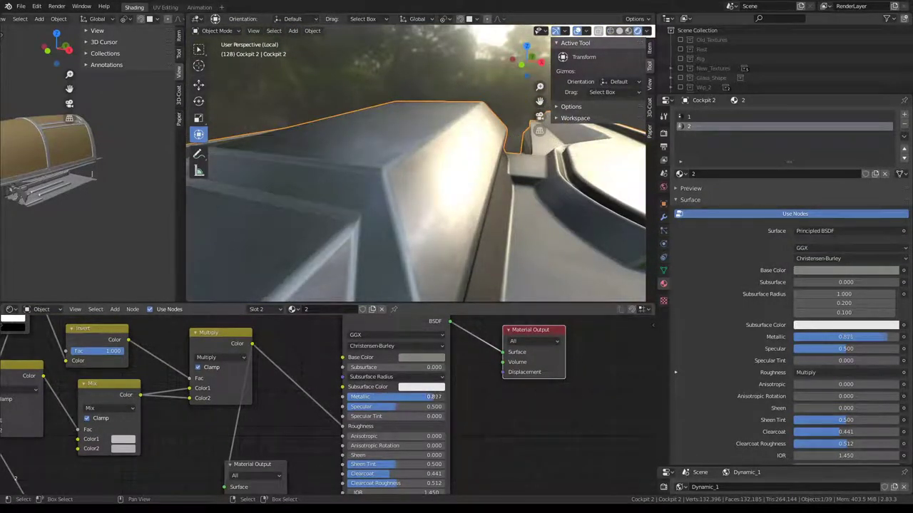
scroll(341, 335, down, 2)
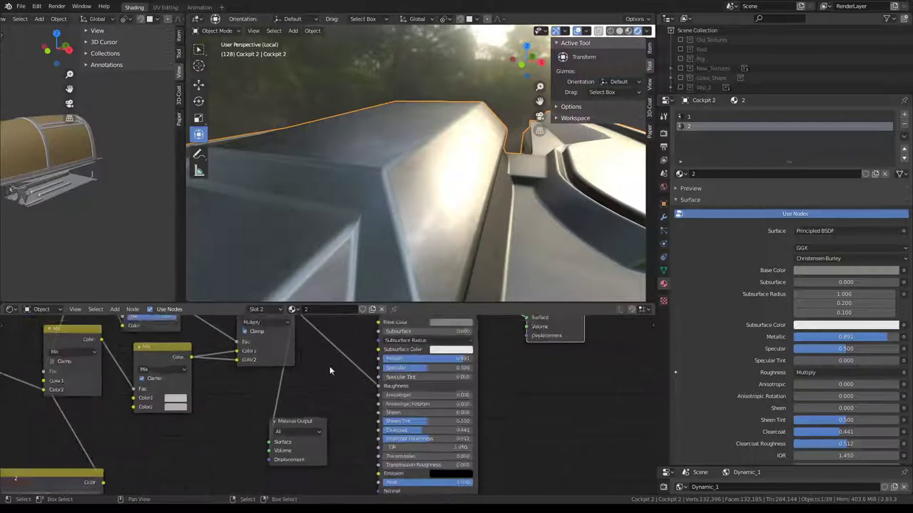
middle_drag(328, 381, 357, 426)
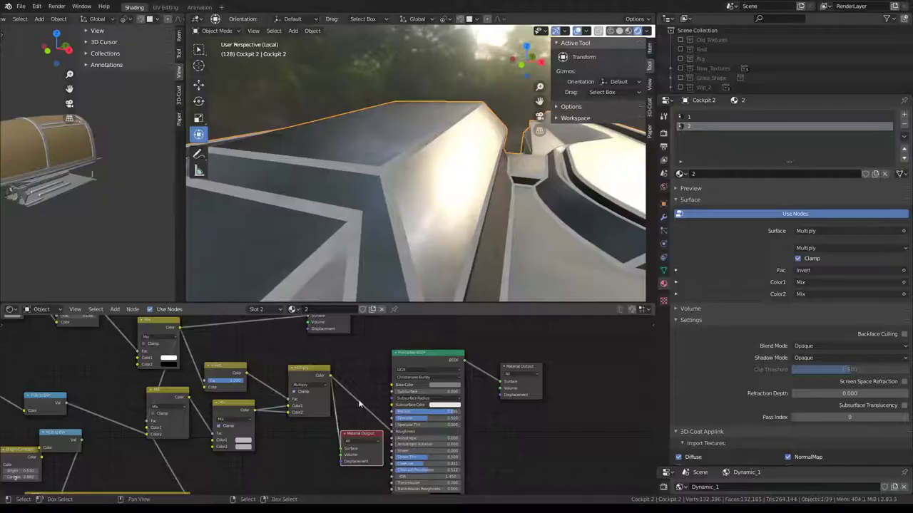
scroll(307, 413, up, 1)
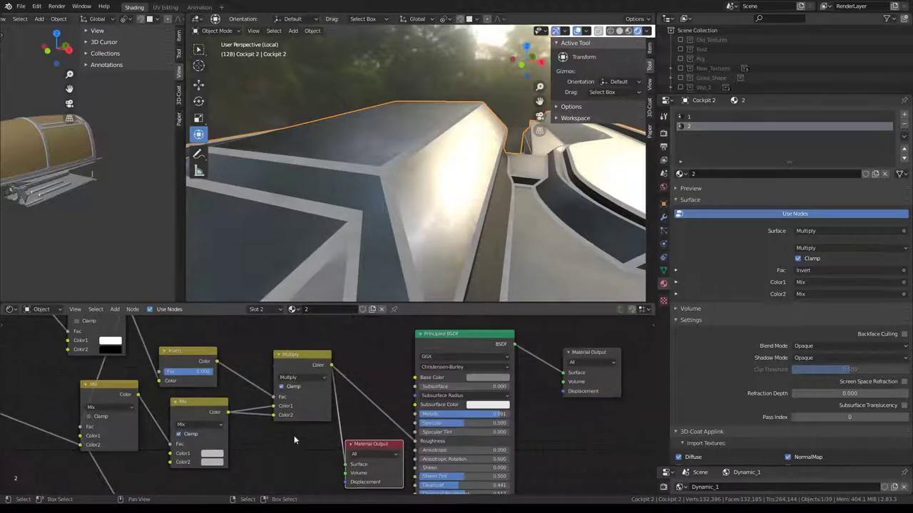
scroll(277, 383, up, 1)
scroll(279, 382, up, 1)
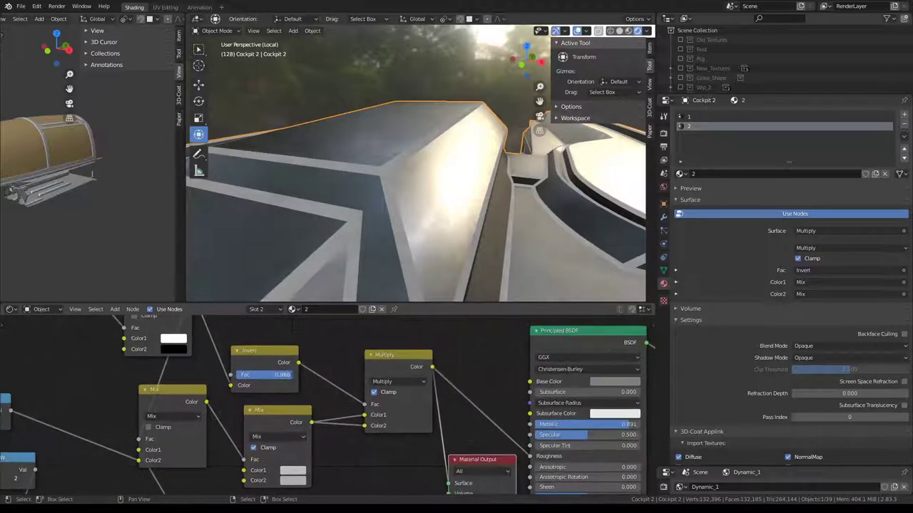
scroll(367, 338, down, 2)
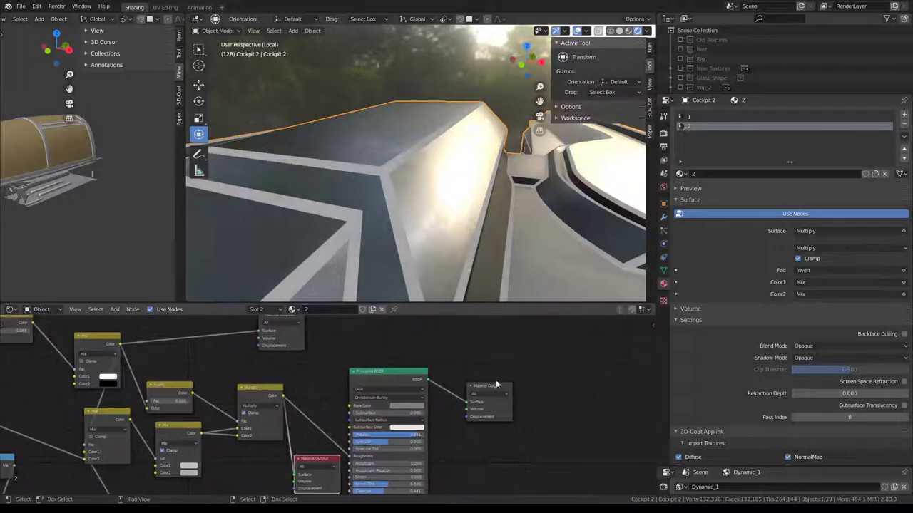
click(495, 386)
mouse_move(469, 122)
middle_down()
mouse_move(340, 93)
mouse_move(485, 106)
mouse_move(468, 145)
middle_up()
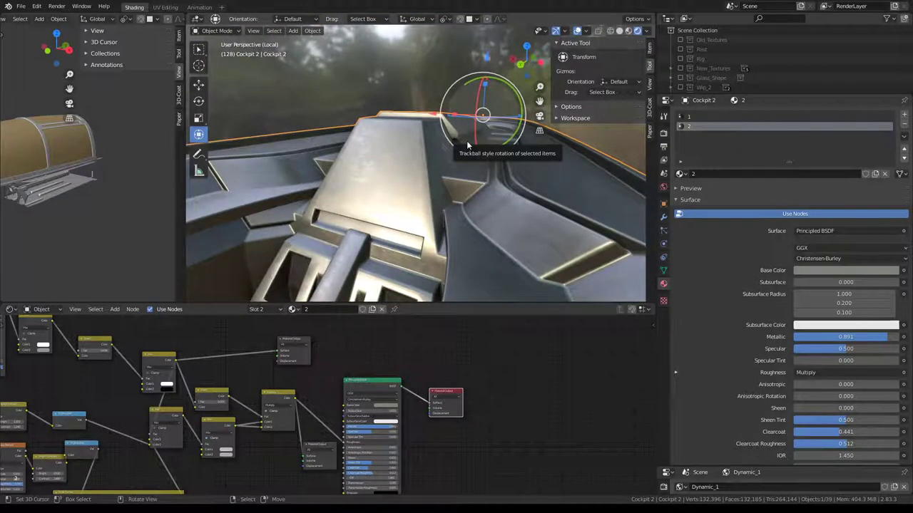
- View the hull from the side and frame material slot 1's full node tree
middle_drag(407, 200, 462, 199)
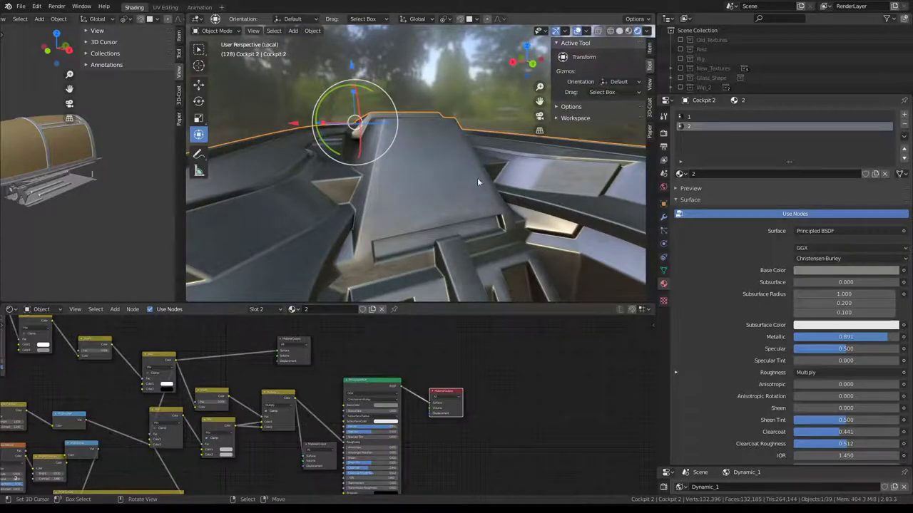
mouse_move(478, 180)
middle_down()
mouse_move(287, 197)
mouse_move(354, 171)
mouse_move(463, 160)
middle_up()
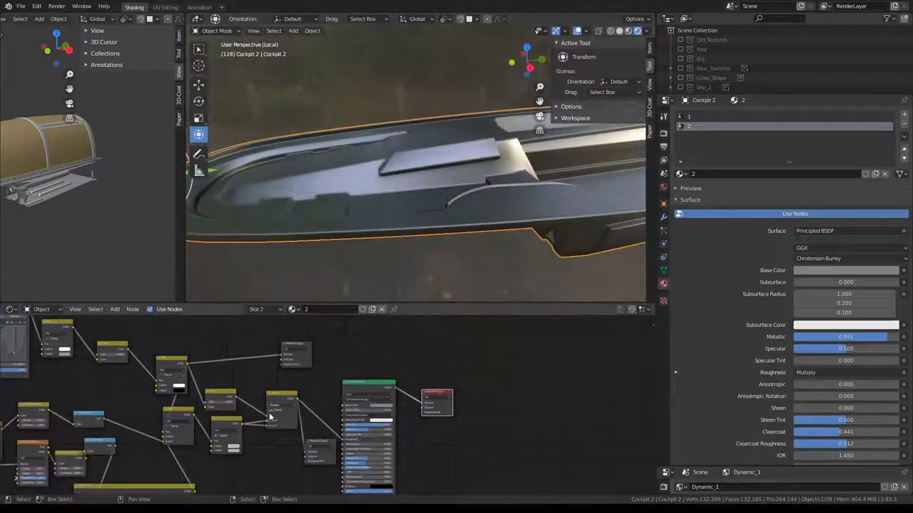
scroll(428, 399, down, 3)
click(689, 117)
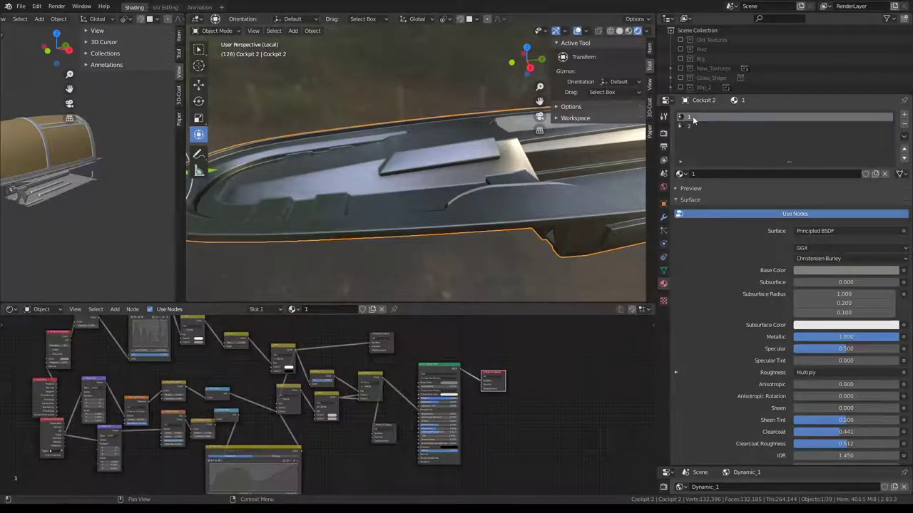
mouse_move(520, 388)
middle_down()
mouse_move(554, 353)
mouse_move(625, 328)
middle_up()
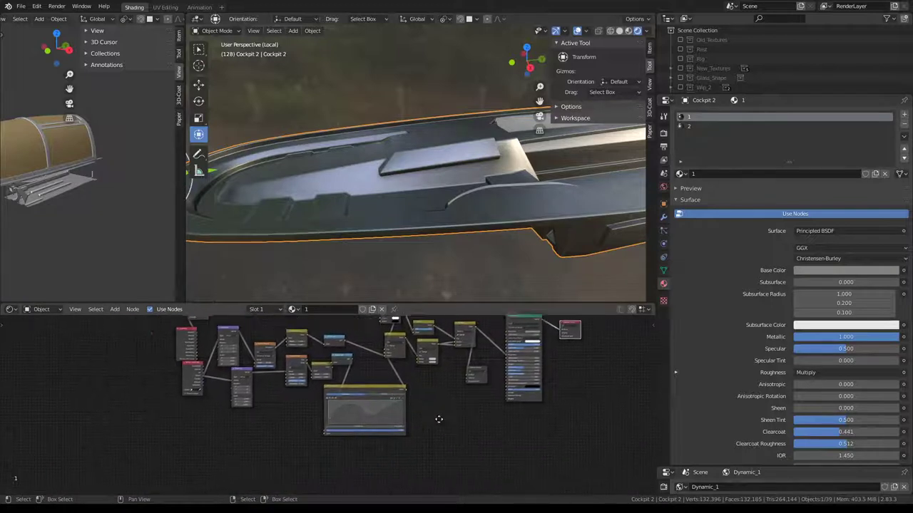
scroll(347, 404, down, 2)
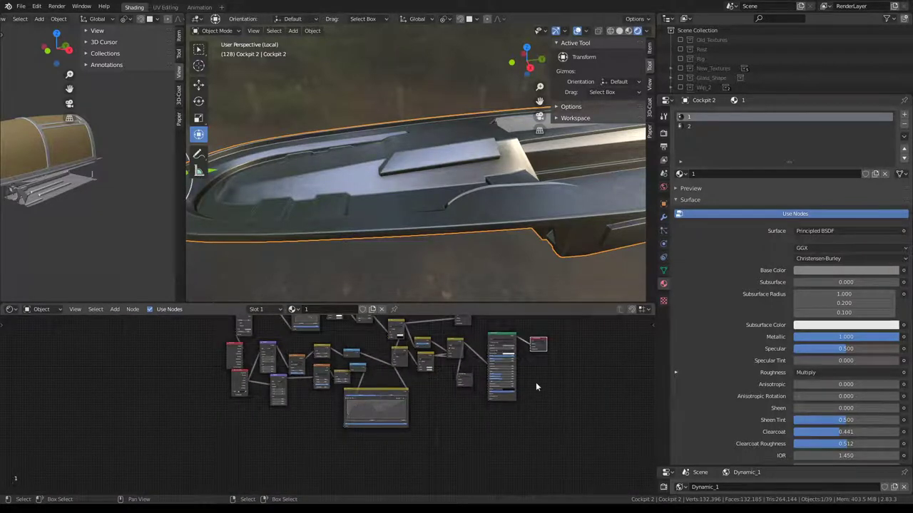
scroll(465, 385, up, 1)
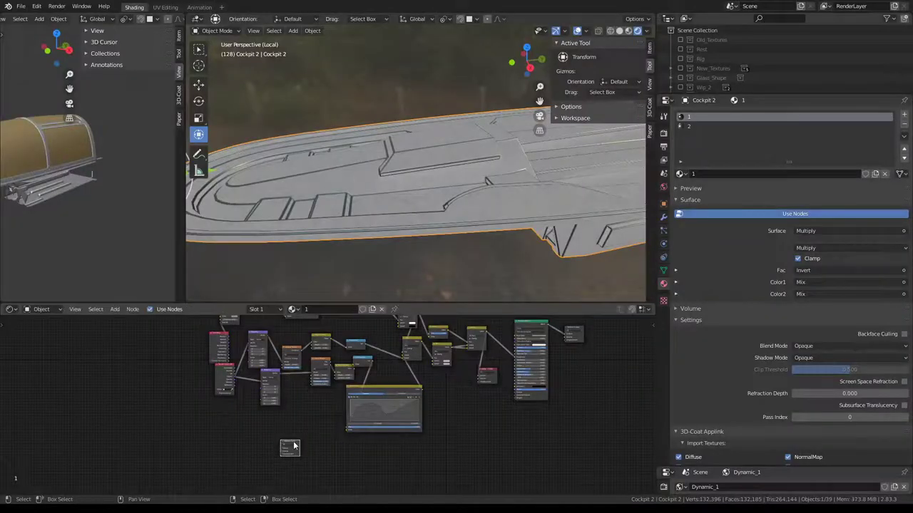
- Undo the unneeded nodes in material 1 and frame the Texture Coordinate and output nodes
mouse_move(289, 452)
middle_down()
mouse_move(428, 434)
mouse_move(403, 387)
middle_up()
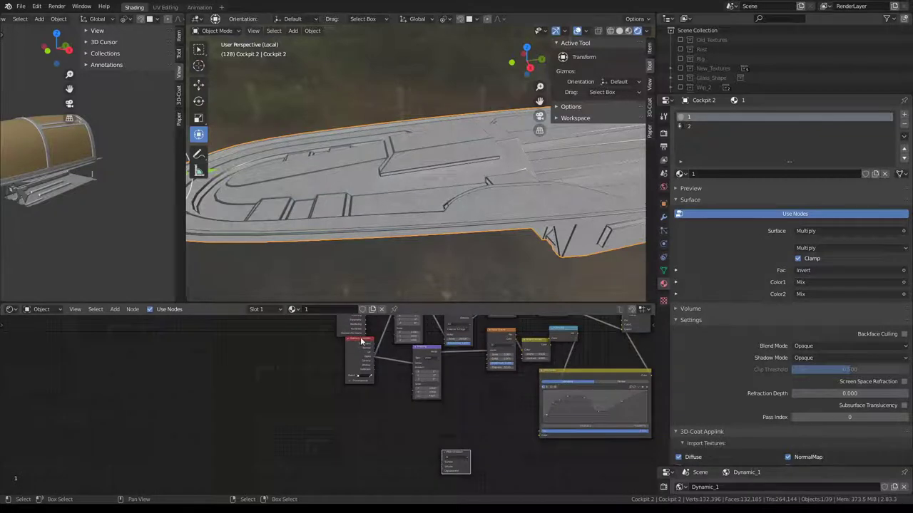
key(ctrl+z)
key(ctrl+z)
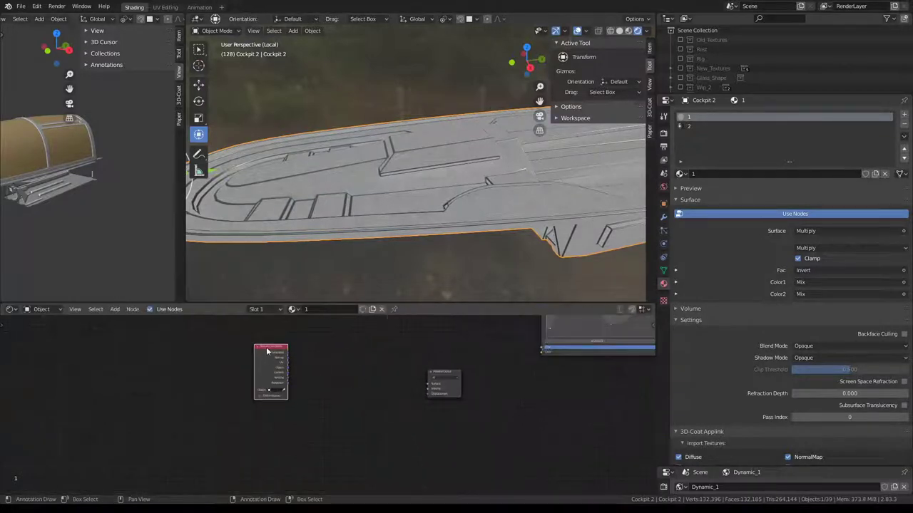
key(ctrl+z)
scroll(414, 362, up, 3)
middle_drag(414, 363, 283, 395)
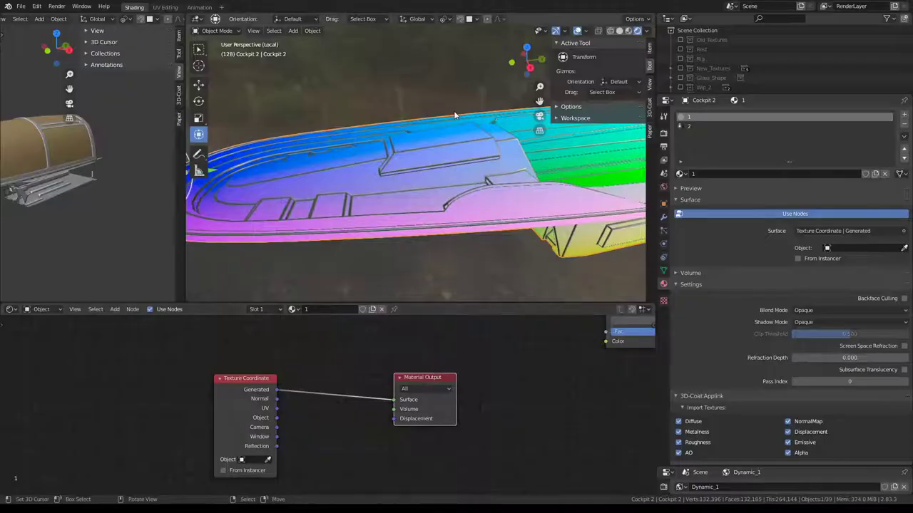
mouse_move(454, 111)
middle_down()
mouse_move(320, 129)
mouse_move(428, 144)
mouse_move(380, 145)
mouse_move(334, 337)
middle_up()
middle_drag(289, 418, 327, 410)
scroll(328, 410, up, 1)
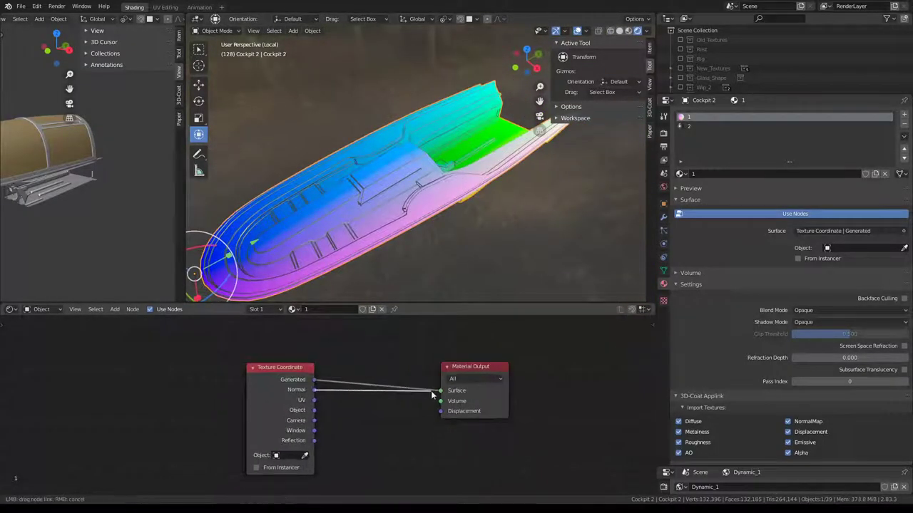
- Preview Texture Coordinate Normal, then UV, through the Material Output Surface
drag(431, 394, 441, 391)
mouse_move(412, 200)
middle_down()
mouse_move(406, 194)
mouse_move(510, 108)
mouse_move(264, 100)
mouse_move(253, 86)
middle_up()
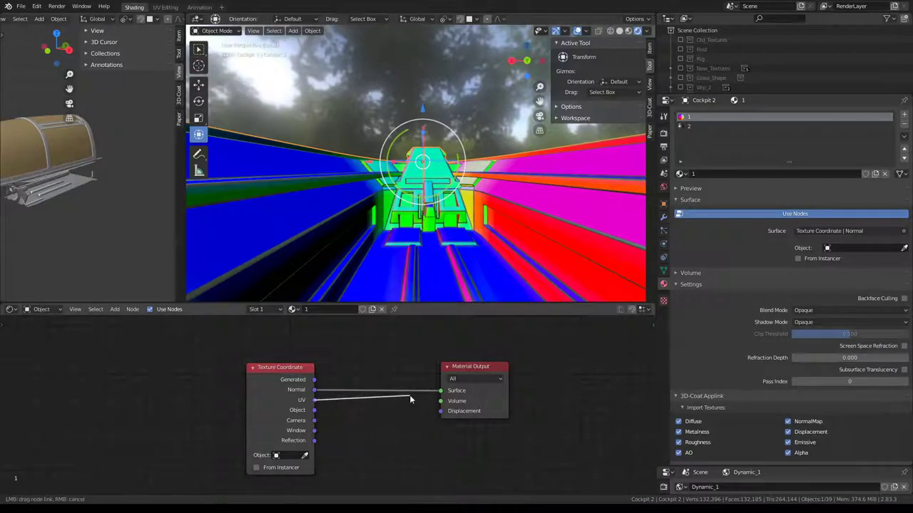
drag(313, 400, 440, 390)
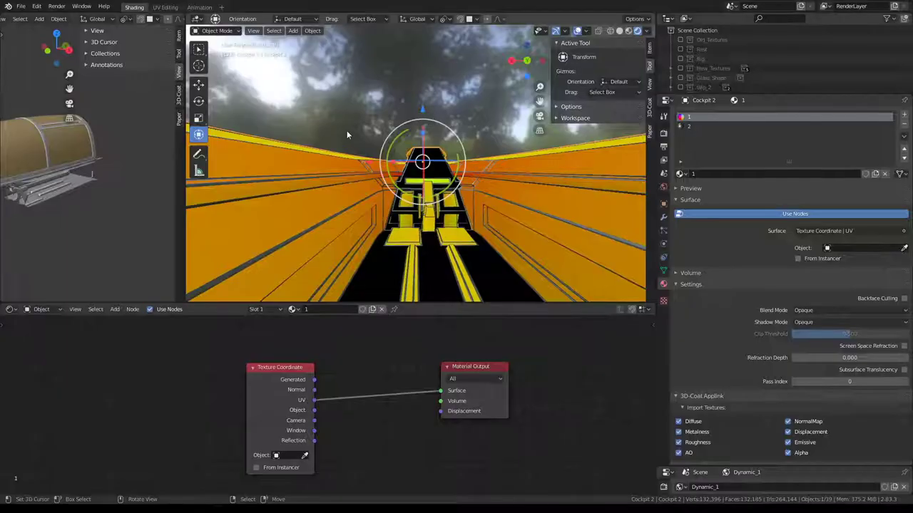
mouse_move(427, 214)
middle_down()
mouse_move(369, 224)
mouse_move(525, 189)
mouse_move(447, 204)
mouse_move(497, 153)
mouse_move(447, 127)
mouse_move(291, 122)
mouse_move(393, 194)
mouse_move(529, 170)
middle_up()
- Enter Edit Mode with face select and rotate the selected cockpit geometry
key(Tab)
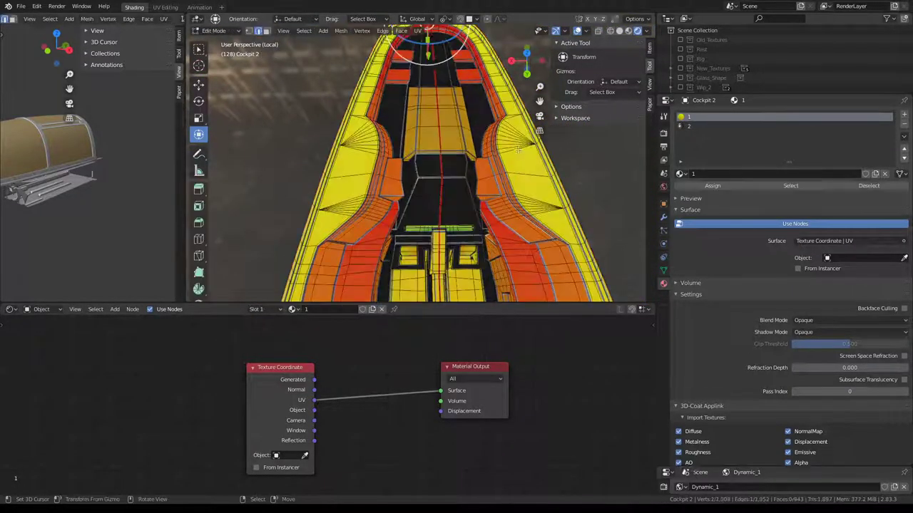
key(g)
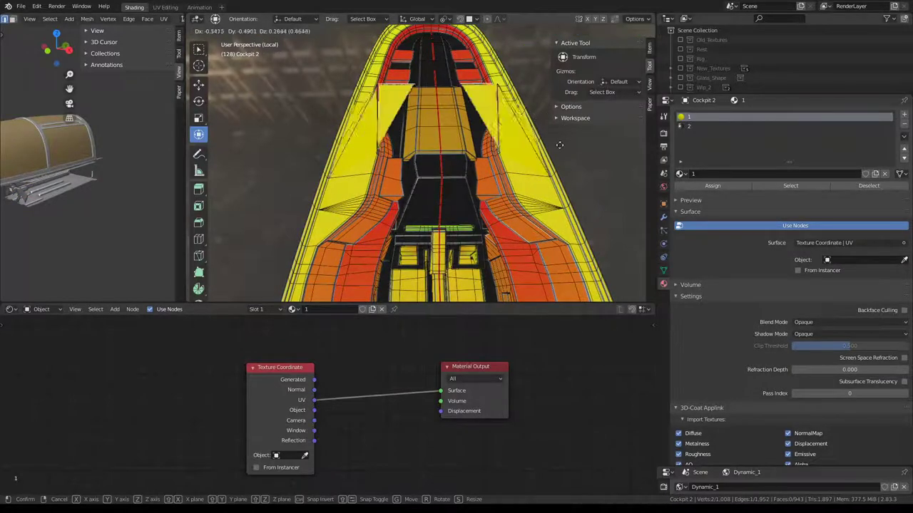
key(Escape)
click(265, 33)
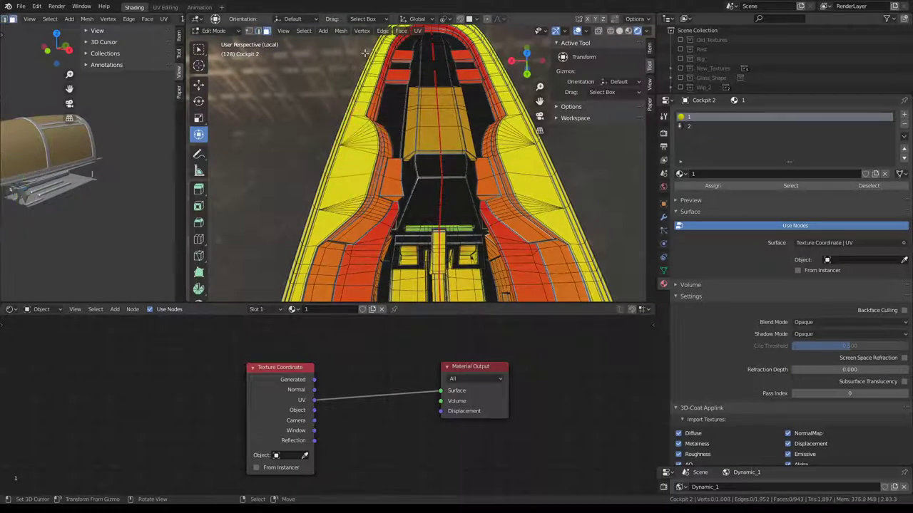
middle_drag(400, 143, 455, 123)
key(r)
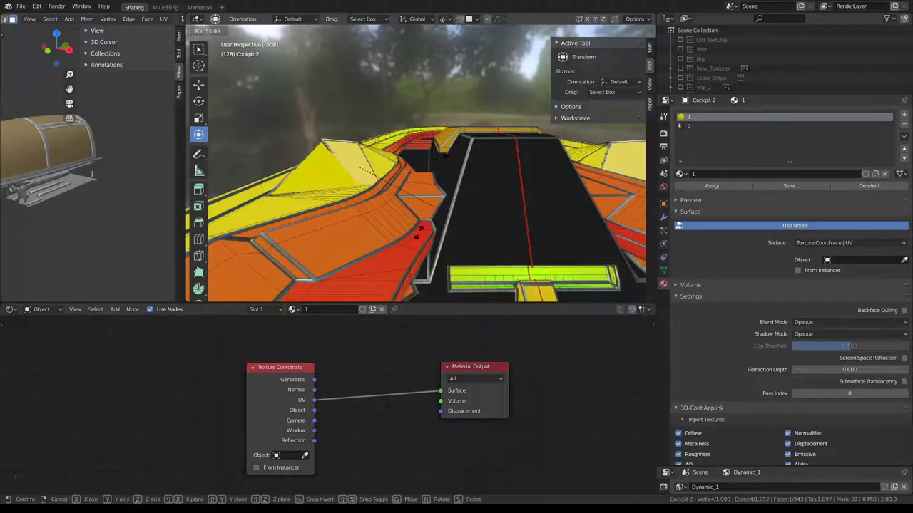
click(338, 239)
middle_drag(339, 239, 427, 136)
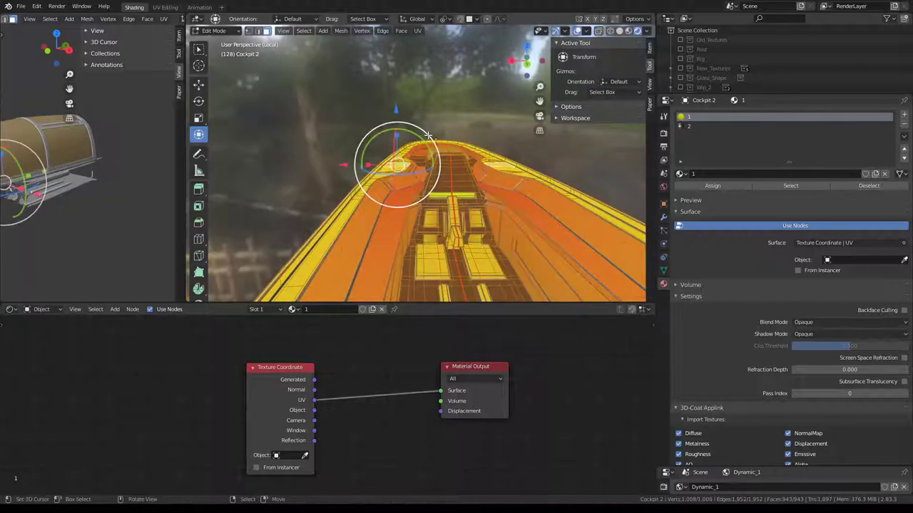
- Unwrap the cockpit mesh, preview it, then reset its UVs
key(u)
click(429, 136)
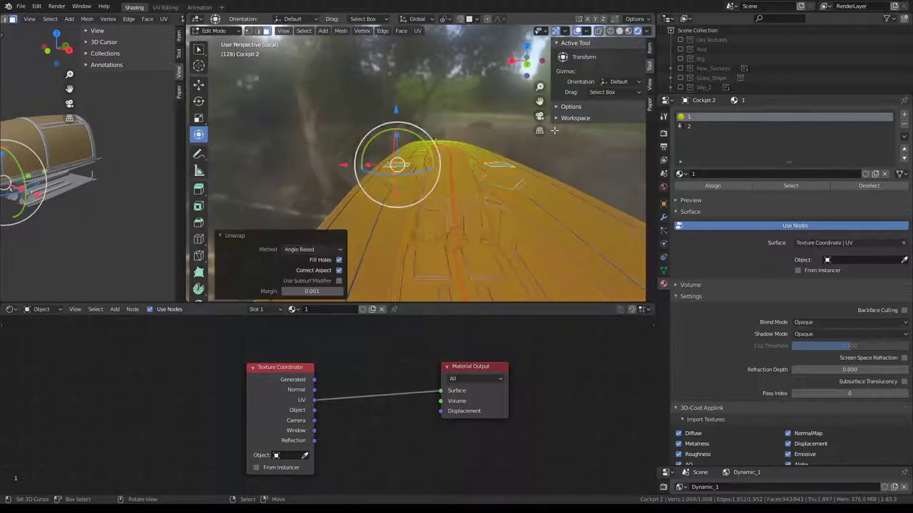
key(Tab)
mouse_move(439, 145)
middle_down()
mouse_move(381, 123)
mouse_move(417, 207)
mouse_move(523, 192)
mouse_move(400, 165)
mouse_move(452, 150)
middle_up()
key(Tab)
key(u)
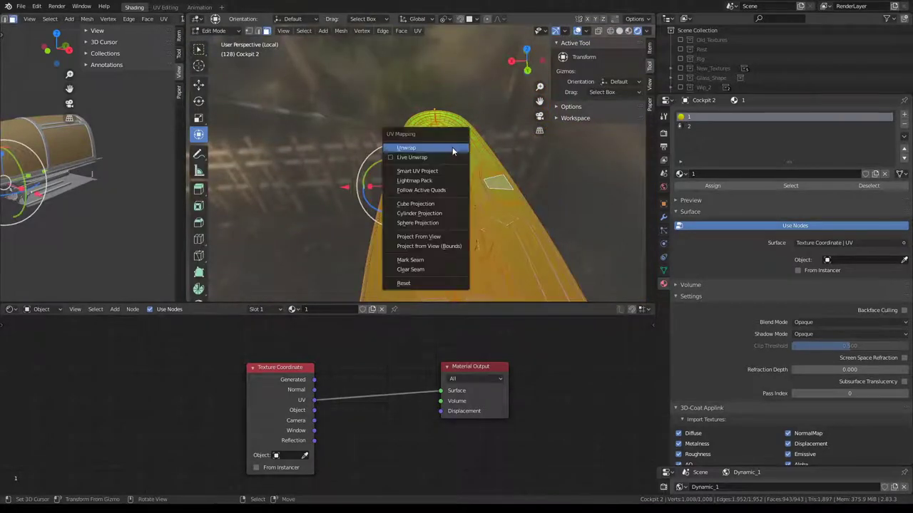
click(410, 282)
middle_drag(460, 157, 450, 183)
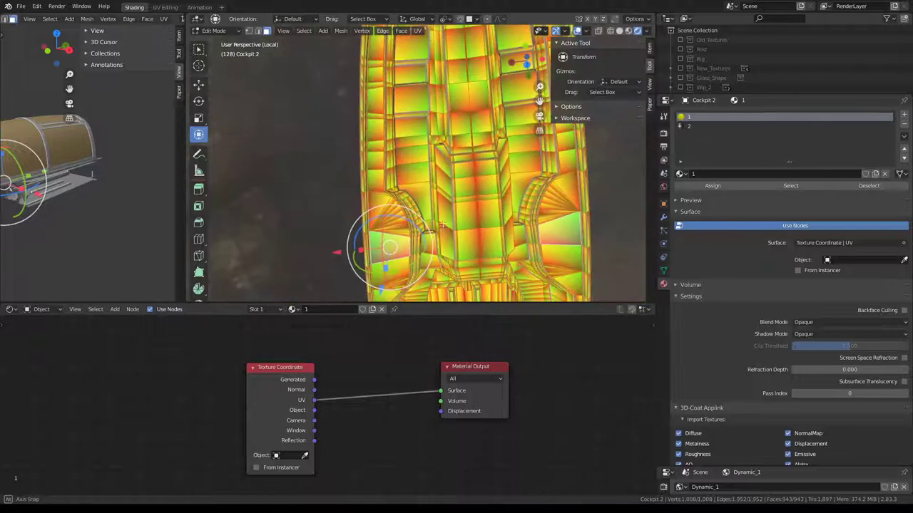
- Project the cockpit's UVs from the orthographic top view
key(KP_7)
scroll(456, 157, down, 3)
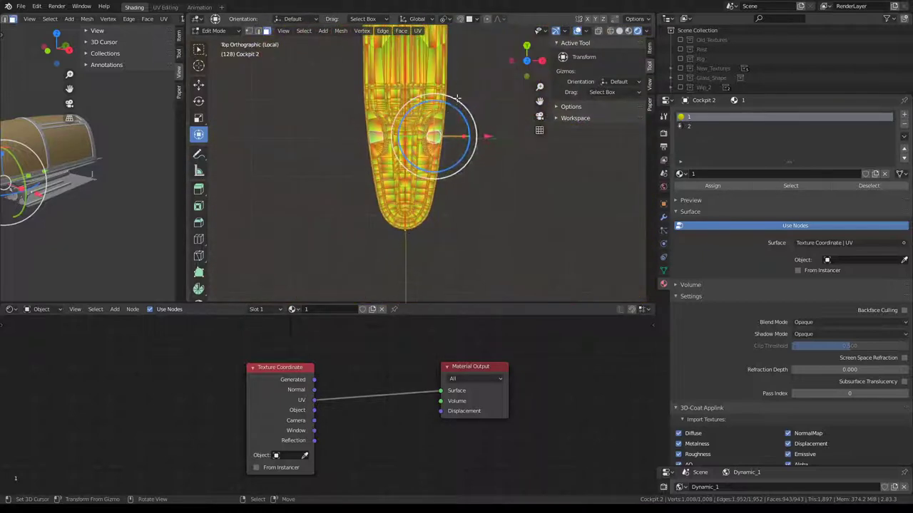
key(u)
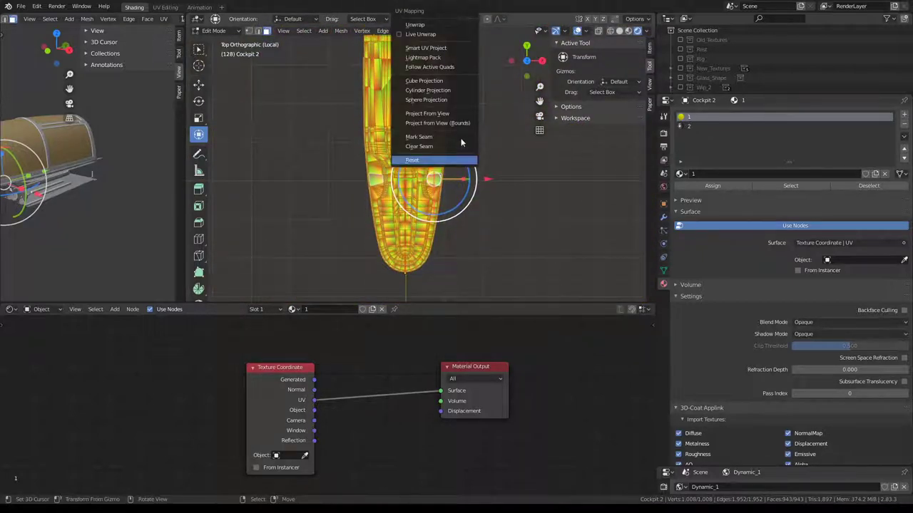
click(456, 123)
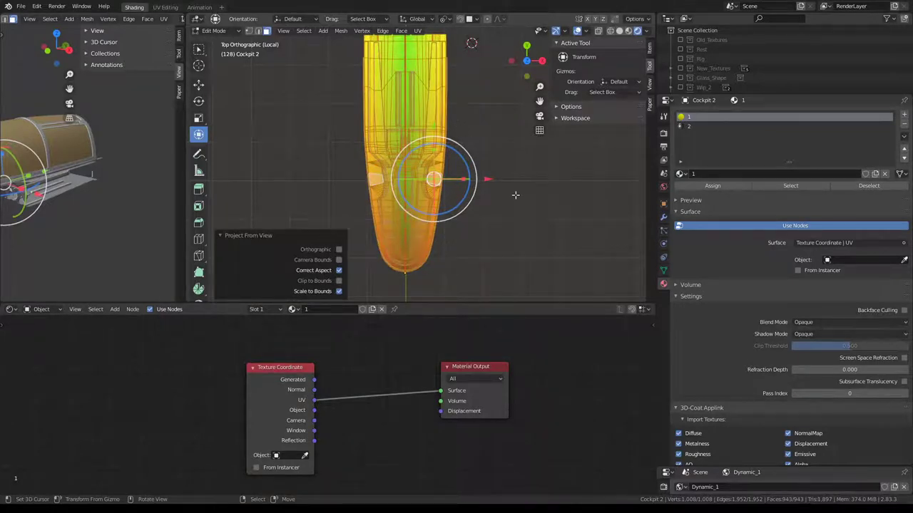
scroll(515, 194, up, 2)
scroll(471, 132, down, 2)
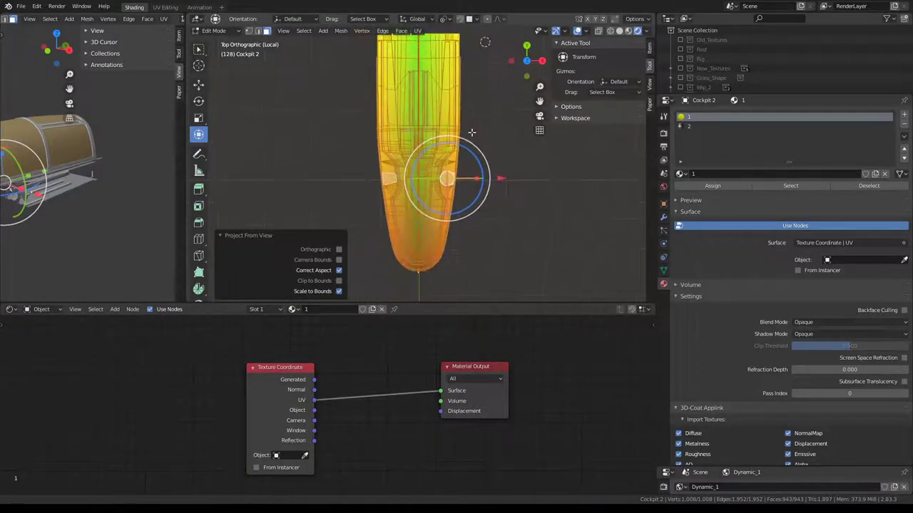
scroll(472, 136, up, 1)
- Re-project from view without Scale to Bounds, check the result, and switch to edge select
key(u)
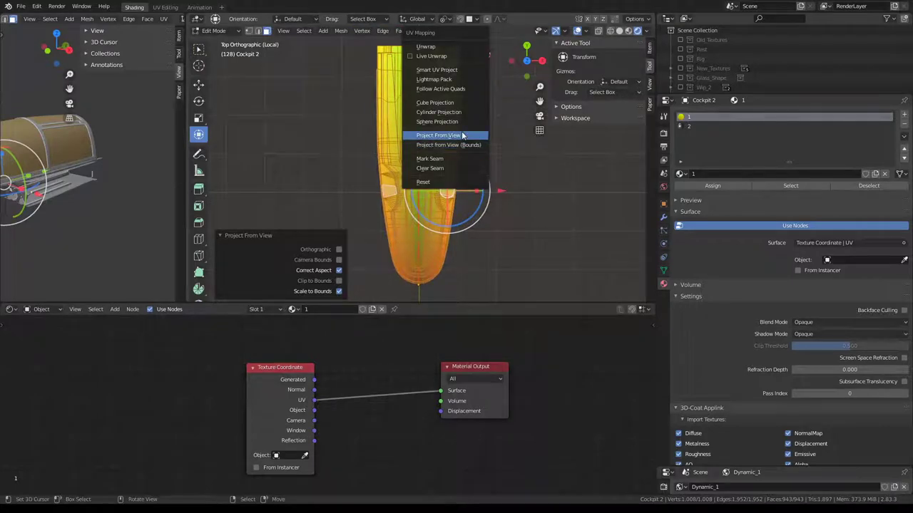
click(462, 135)
middle_drag(462, 131, 301, 114)
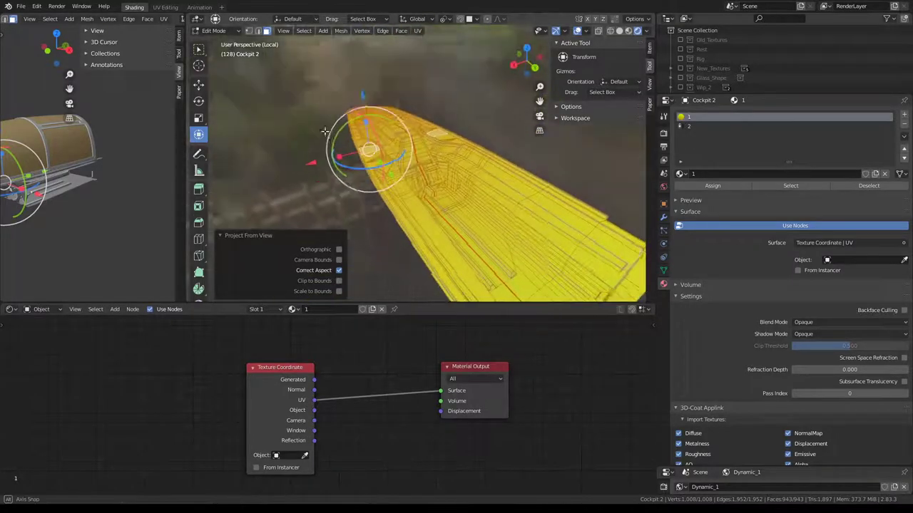
key(Tab)
mouse_move(390, 125)
middle_down()
mouse_move(561, 153)
mouse_move(490, 206)
middle_up()
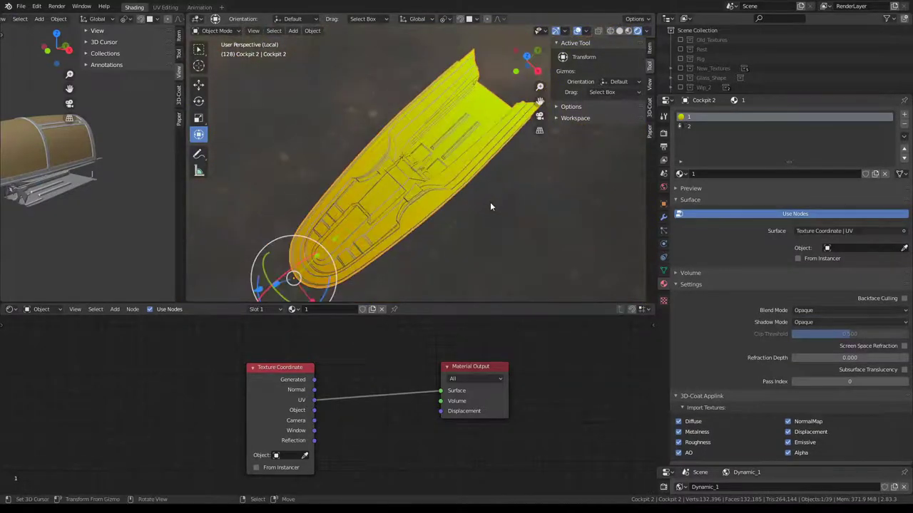
key(Tab)
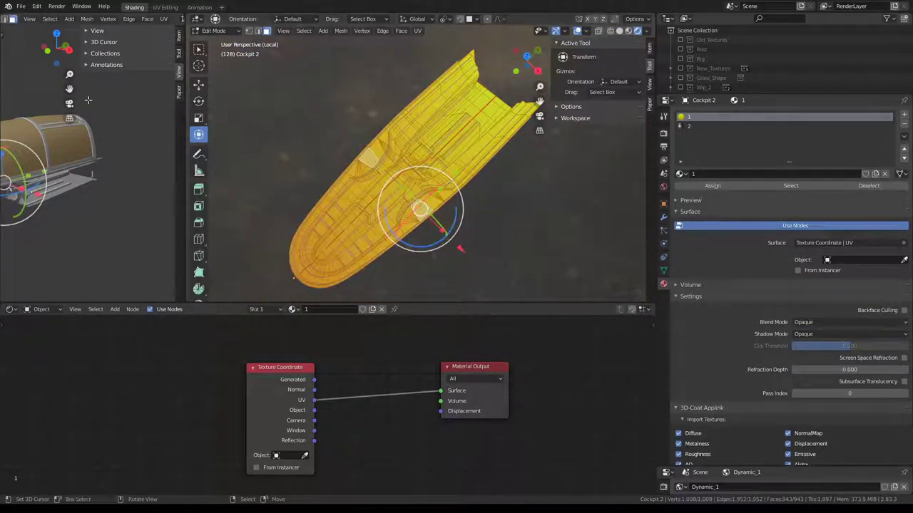
key(2)
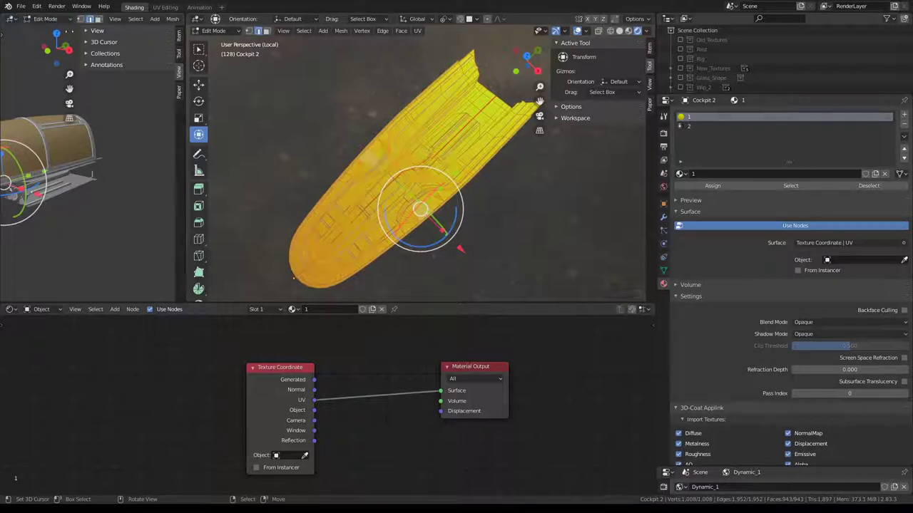
click(12, 19)
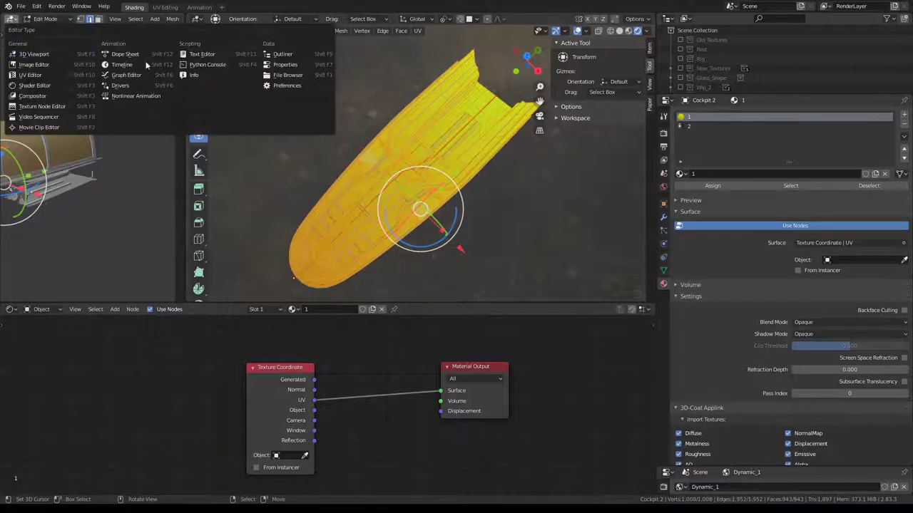
- Turn the left area into a UV Editor and move, scale and rotate the UV island
click(30, 76)
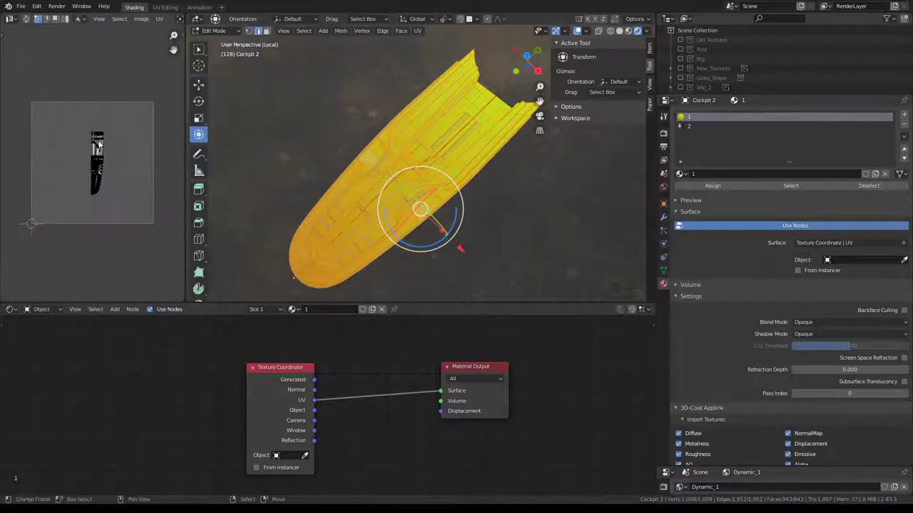
key(g)
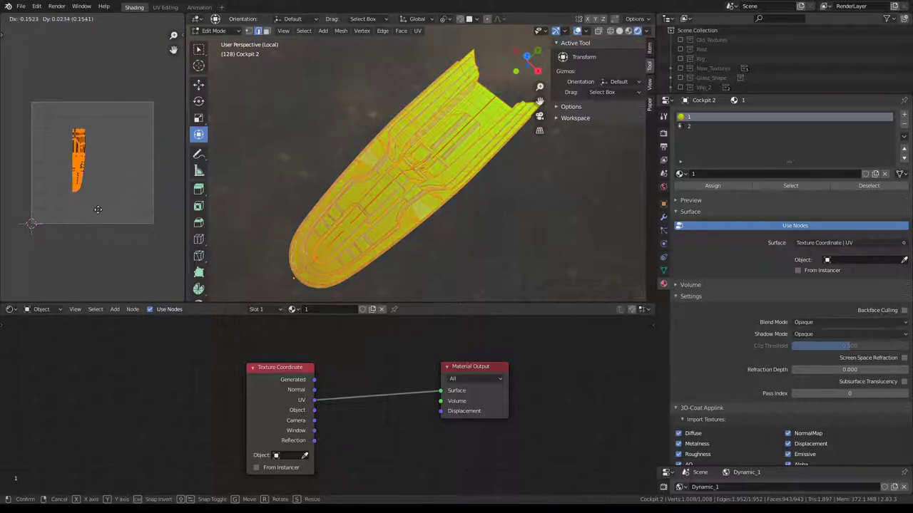
key(s)
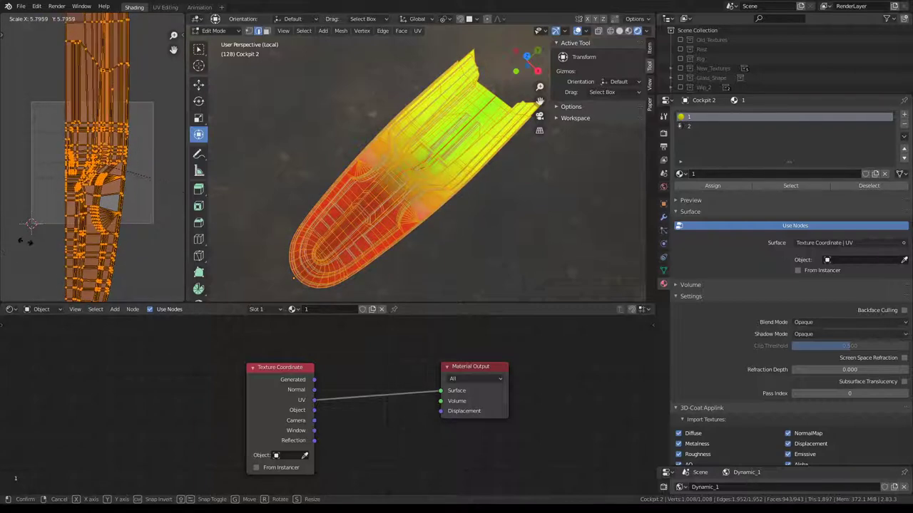
click(104, 243)
scroll(103, 243, down, 1)
key(r)
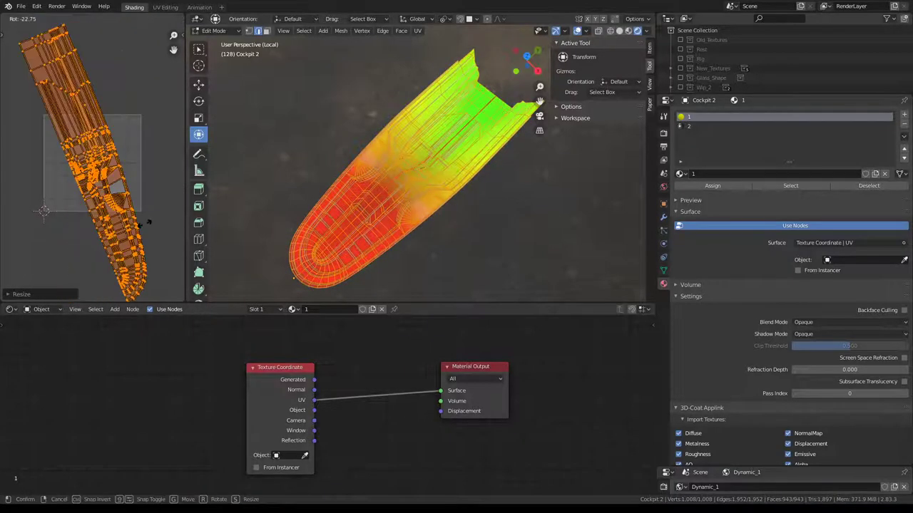
click(125, 257)
key(s)
click(105, 189)
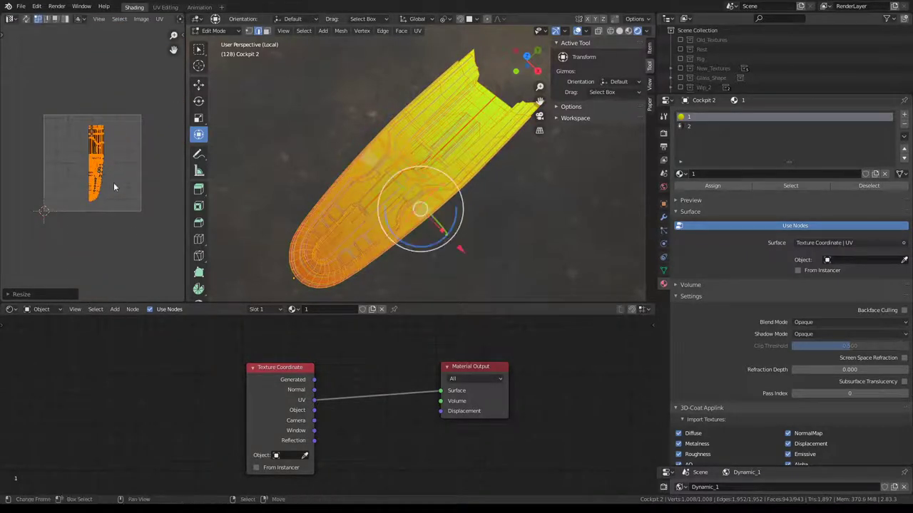
- From top view, select faces with similar Normal, widening the threshold to 0.050
middle_drag(307, 214, 321, 105)
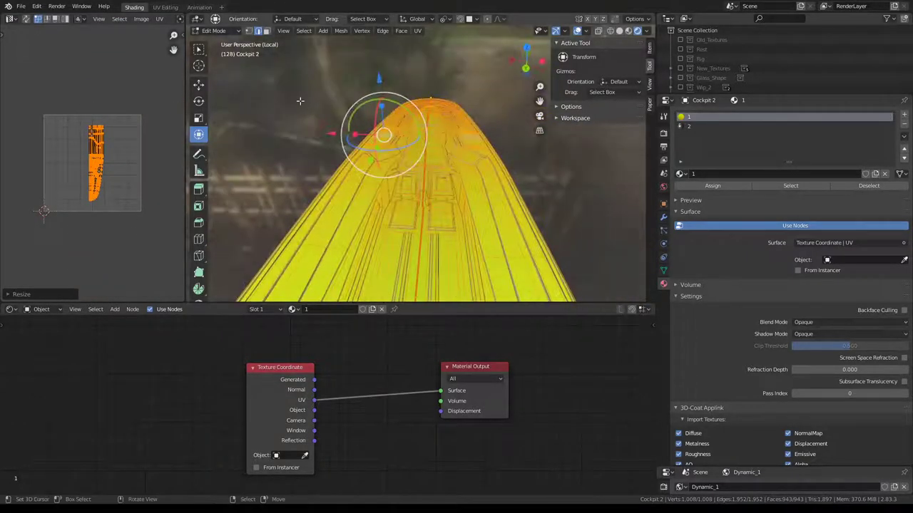
middle_drag(345, 136, 342, 166)
click(341, 166)
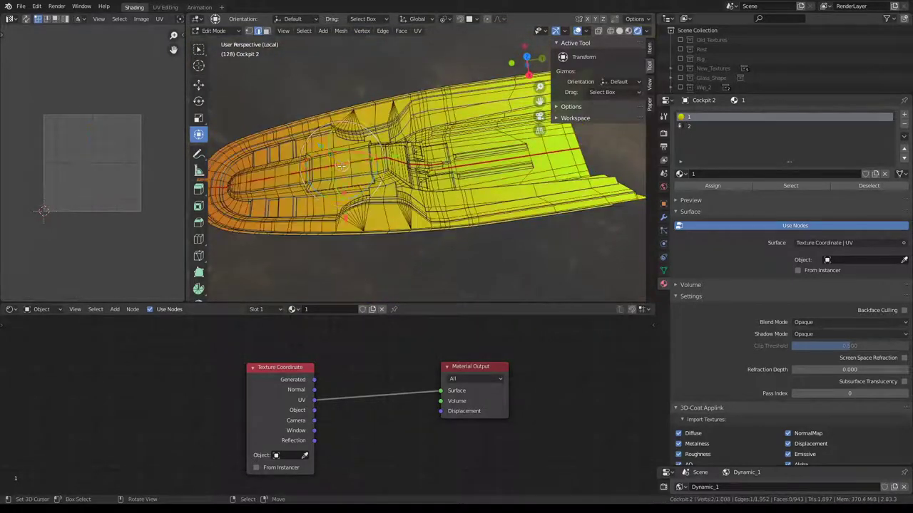
click(268, 33)
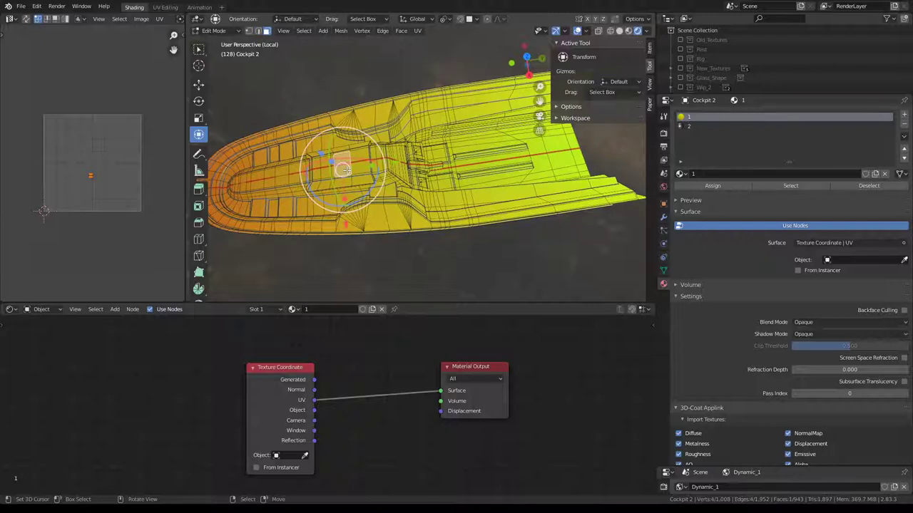
key(KP_7)
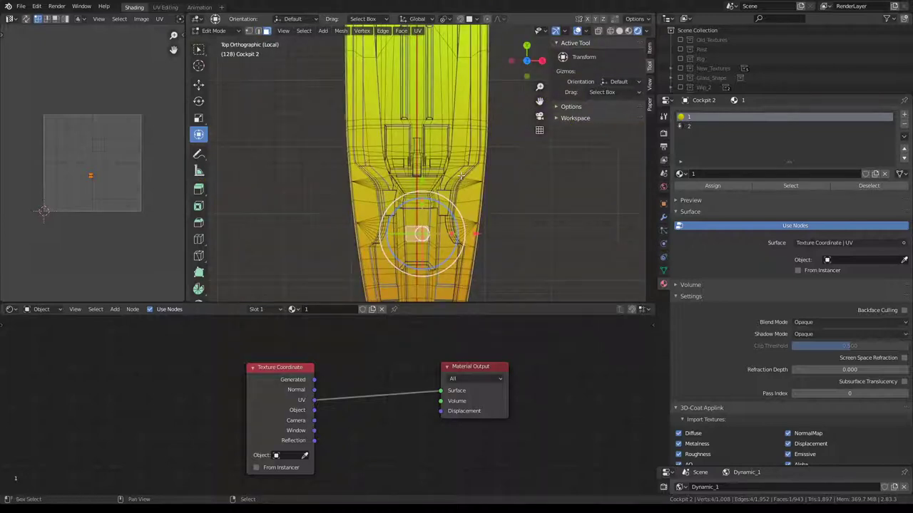
key(shift+g)
click(461, 179)
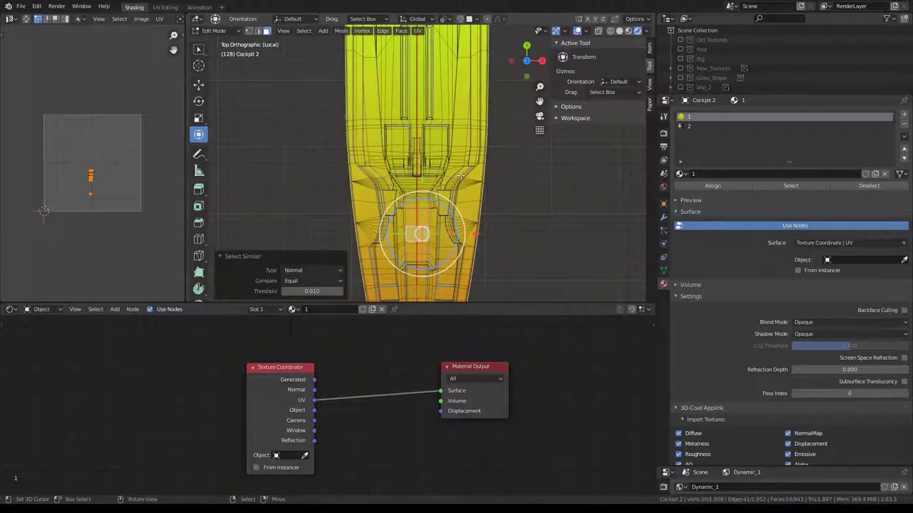
mouse_move(468, 189)
middle_down()
mouse_move(415, 134)
mouse_move(182, 264)
middle_up()
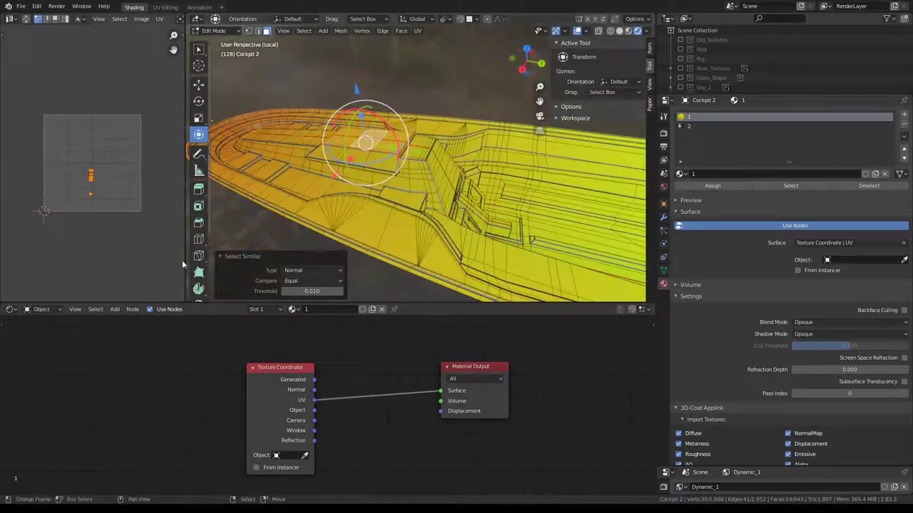
click(341, 291)
triple_click(340, 292)
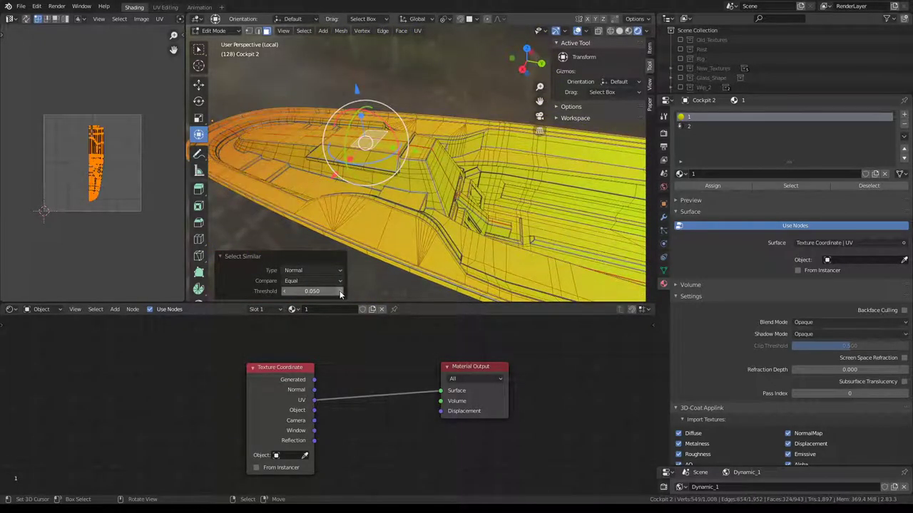
middle_drag(352, 283, 629, 32)
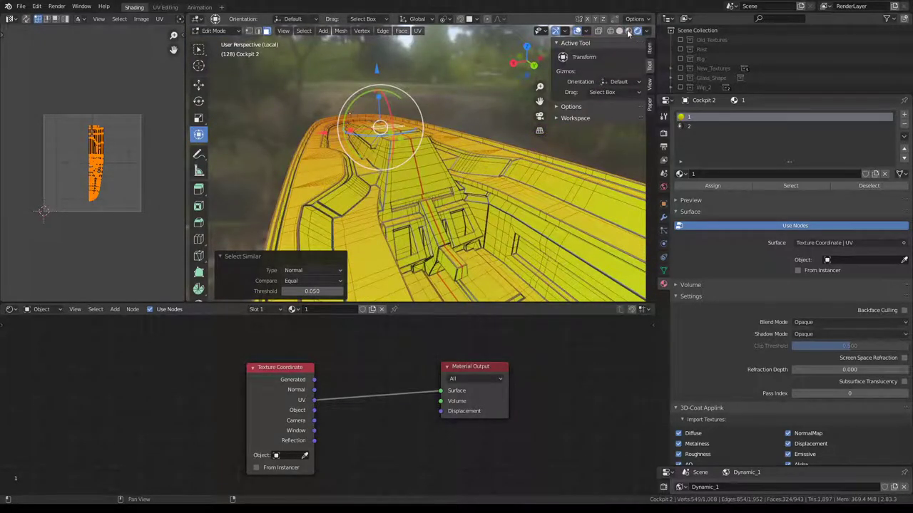
- Try Material Preview and Rendered, then settle on Solid shading with Studio lighting, viewed from top
click(629, 31)
click(638, 32)
click(619, 31)
middle_drag(442, 164, 378, 136)
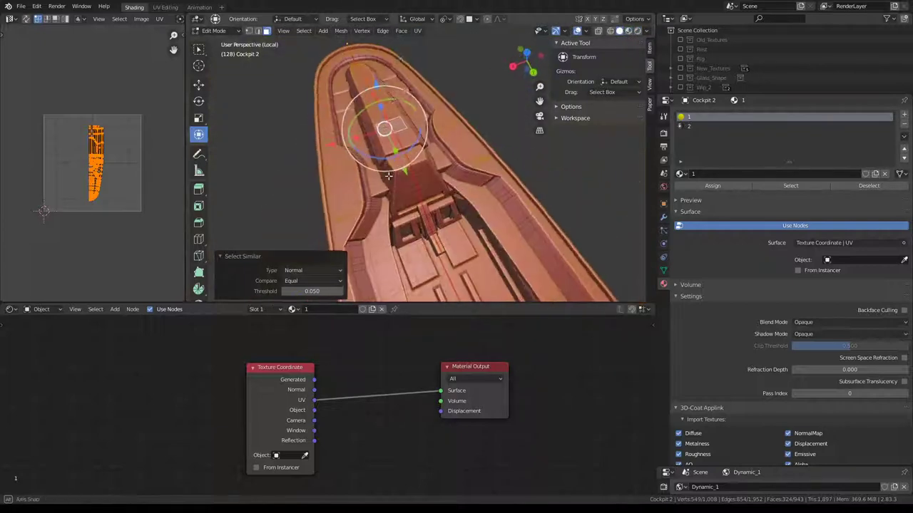
middle_drag(427, 171, 457, 157)
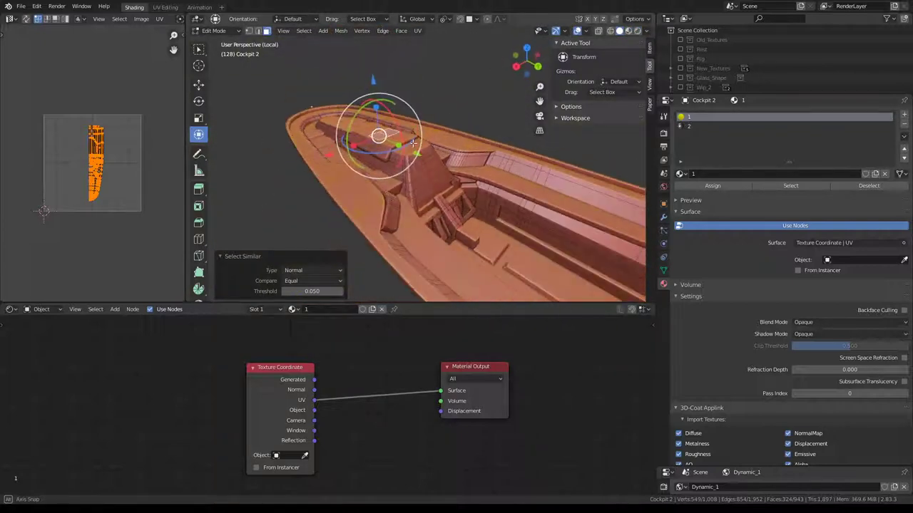
click(646, 31)
click(606, 77)
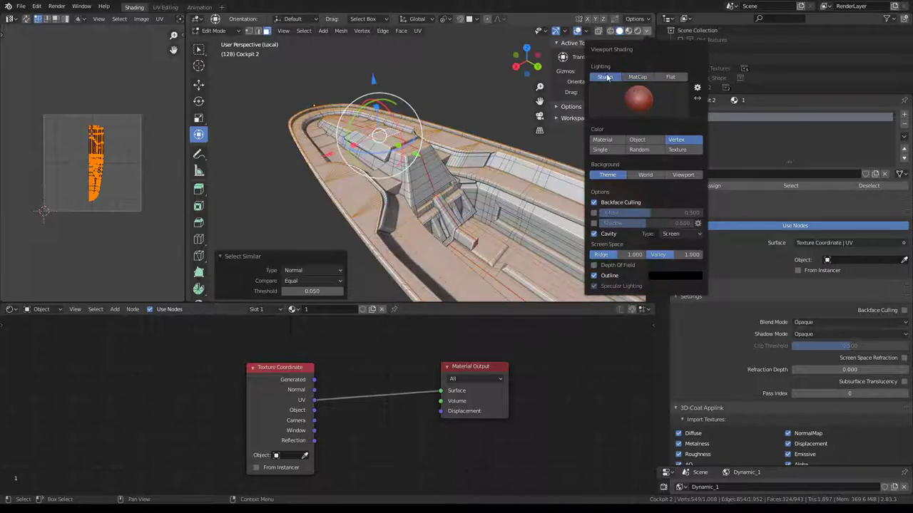
mouse_move(400, 164)
middle_down()
mouse_move(346, 110)
mouse_move(385, 166)
mouse_move(366, 147)
middle_up()
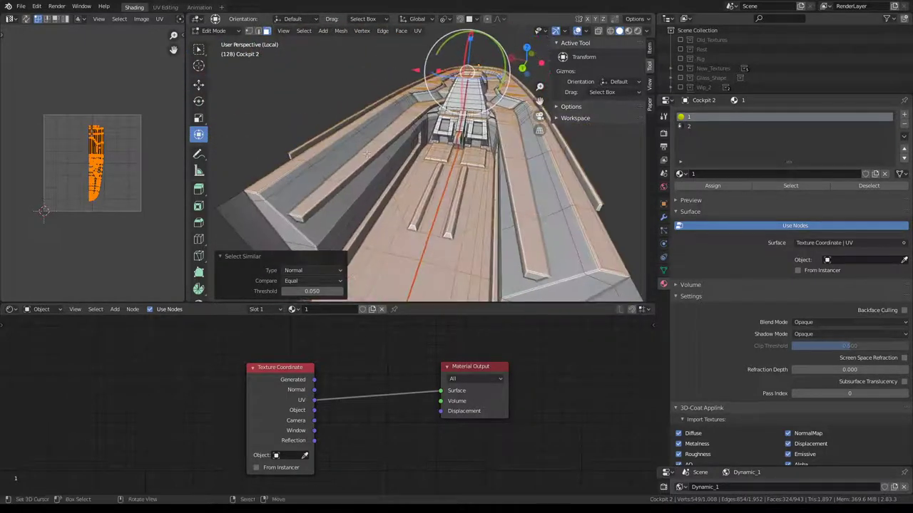
key(KP_7)
- Project the selected faces from the top view, then move and shrink their UV island
key(u)
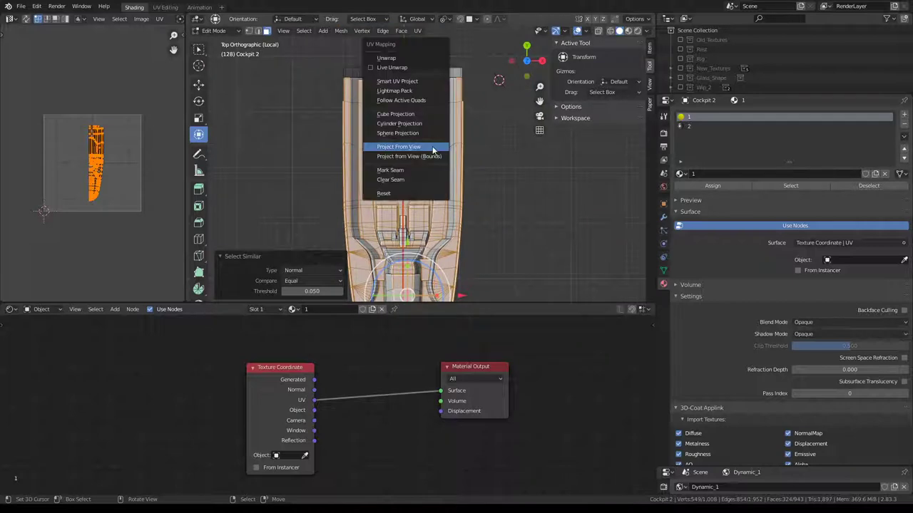
click(433, 149)
scroll(120, 168, up, 2)
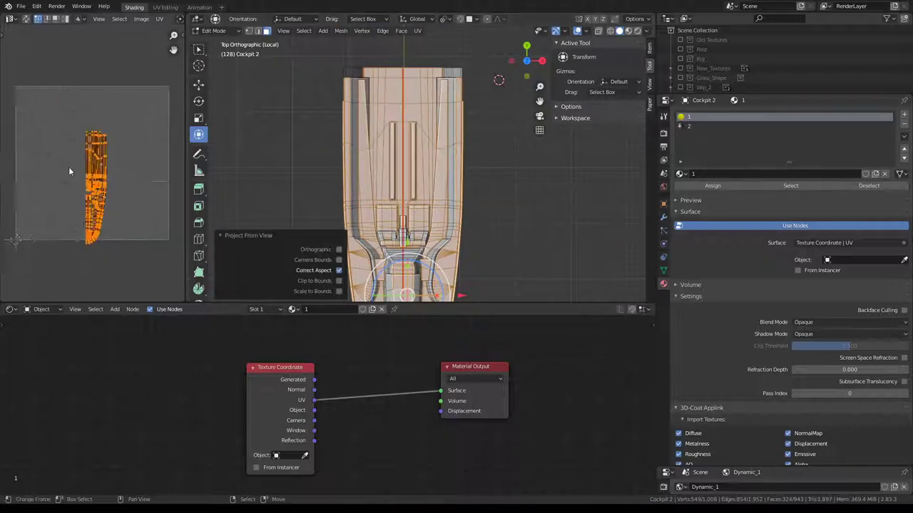
scroll(68, 167, down, 3)
key(a)
key(g)
click(88, 162)
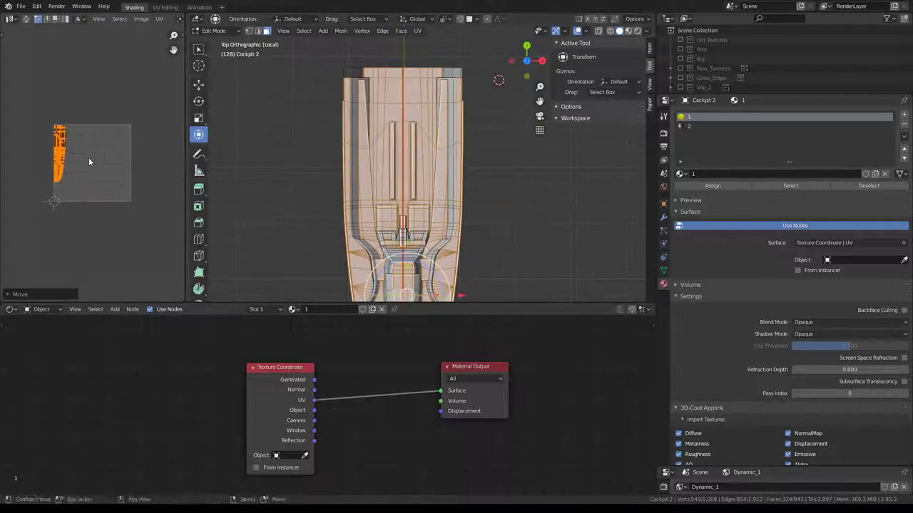
click(87, 166)
click(91, 152)
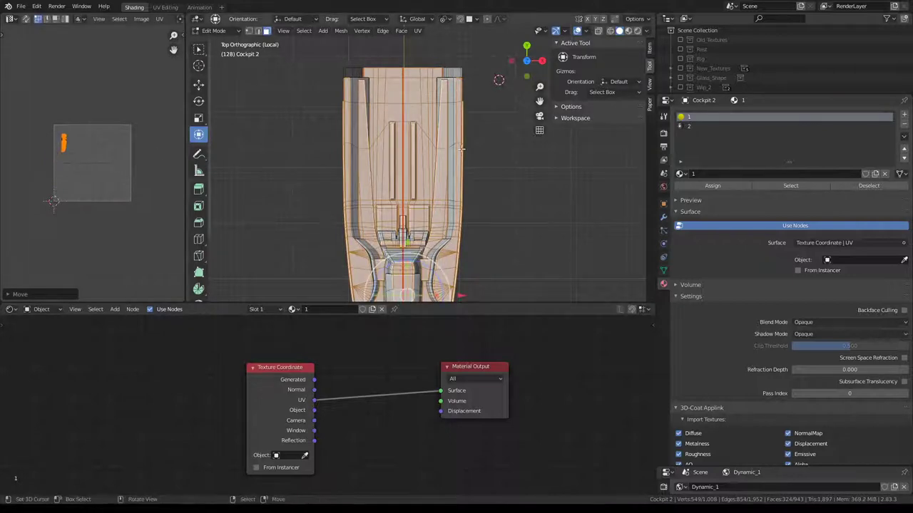
drag(526, 57, 611, 27)
click(629, 31)
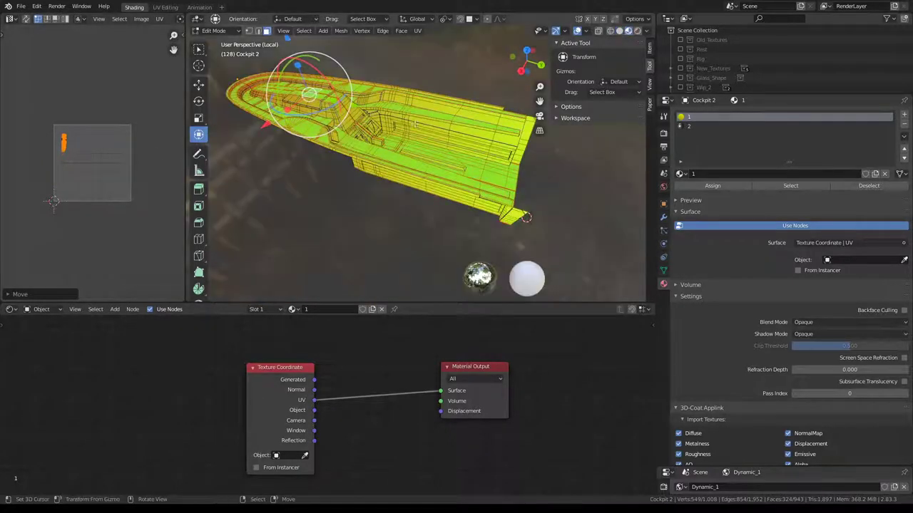
- Shift the UV island to the tile's right edge, checking the hull colours in Object Mode
key(Tab)
scroll(415, 163, up, 3)
mouse_move(359, 159)
middle_down()
mouse_move(504, 177)
mouse_move(368, 89)
mouse_move(581, 130)
mouse_move(473, 147)
middle_up()
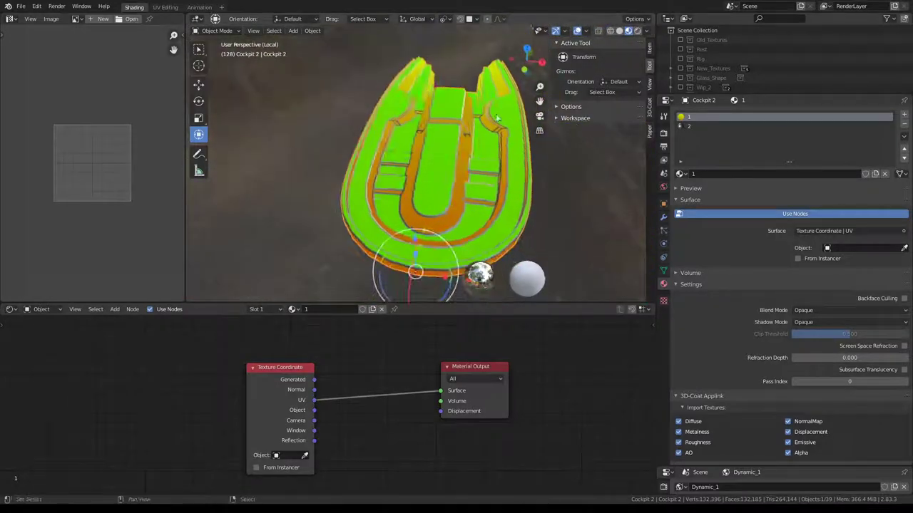
key(Tab)
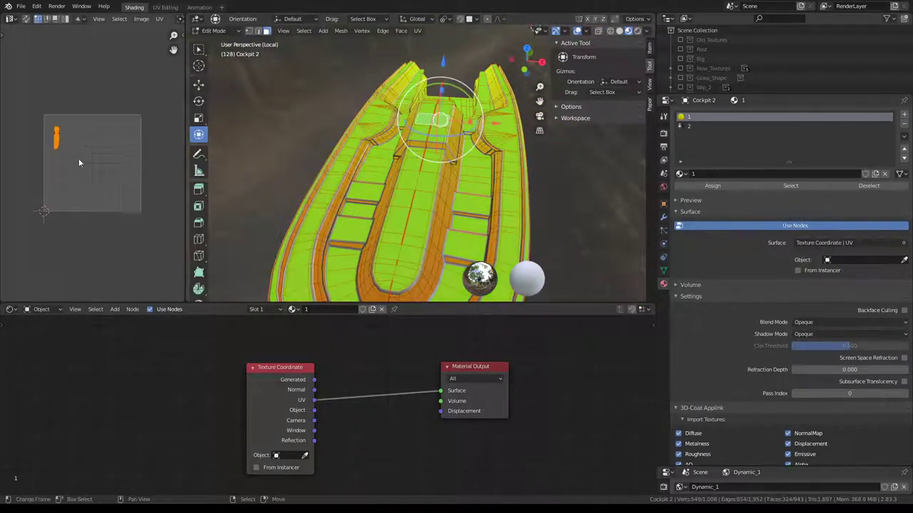
key(g)
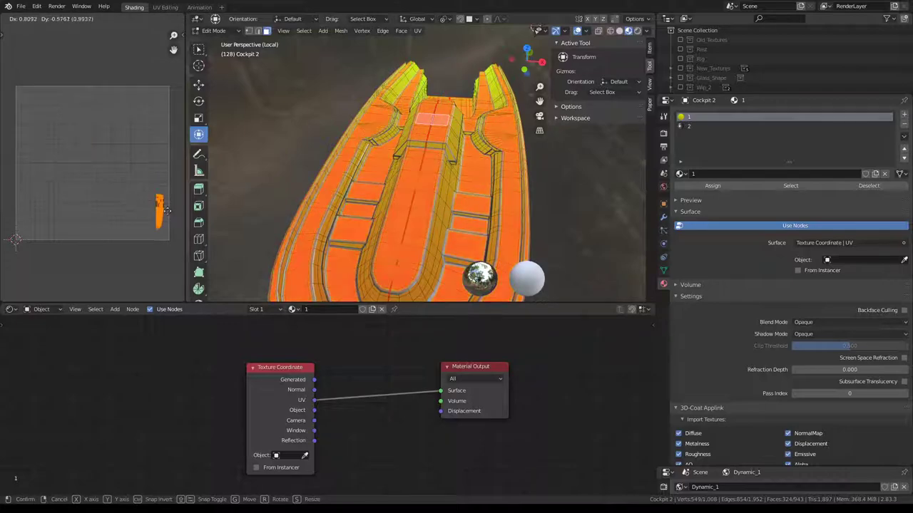
click(163, 210)
key(Tab)
mouse_move(499, 129)
middle_down()
mouse_move(299, 93)
mouse_move(503, 100)
mouse_move(292, 183)
mouse_move(342, 157)
middle_up()
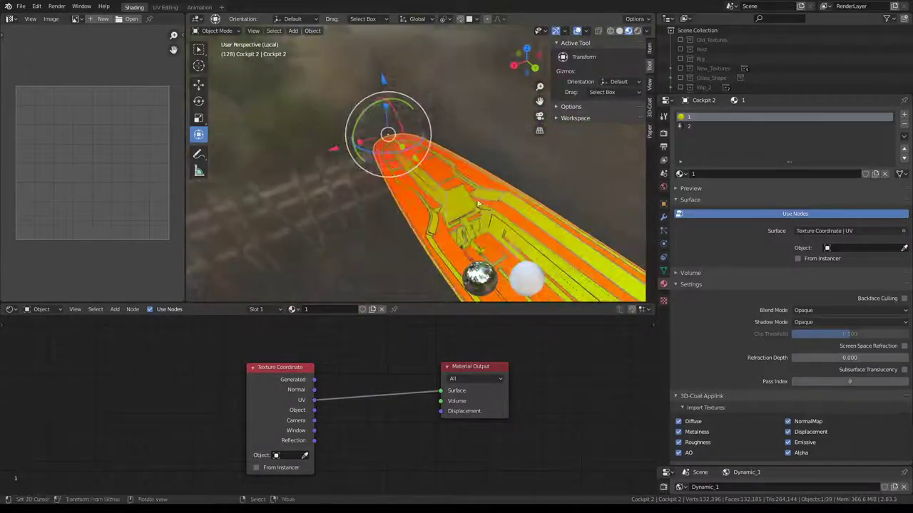
scroll(369, 405, down, 1)
key(shift+a)
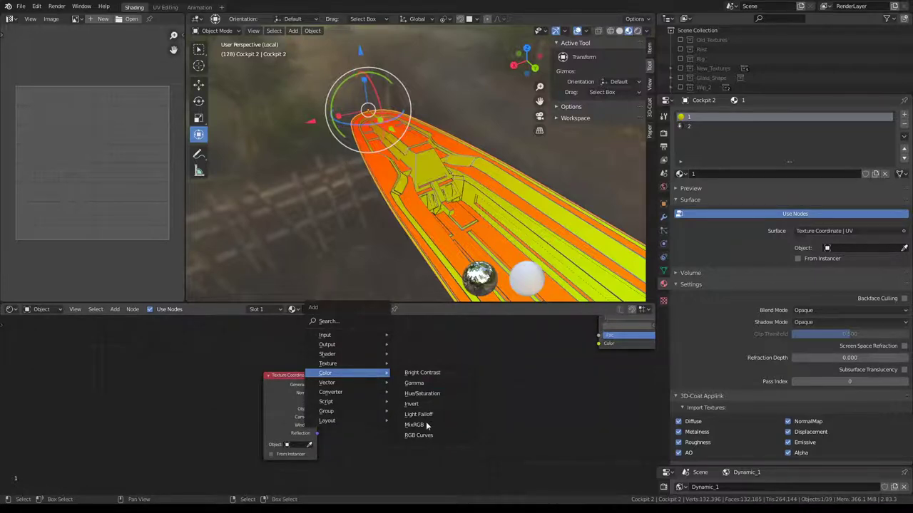
mouse_move(331, 392)
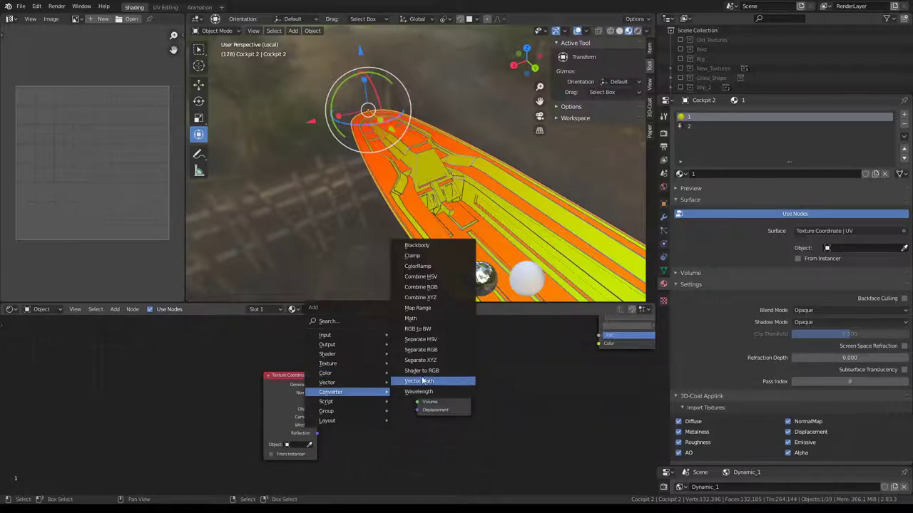
- Insert an RGB to BW converter node onto the Texture Coordinate to Material Output link
click(447, 330)
click(376, 391)
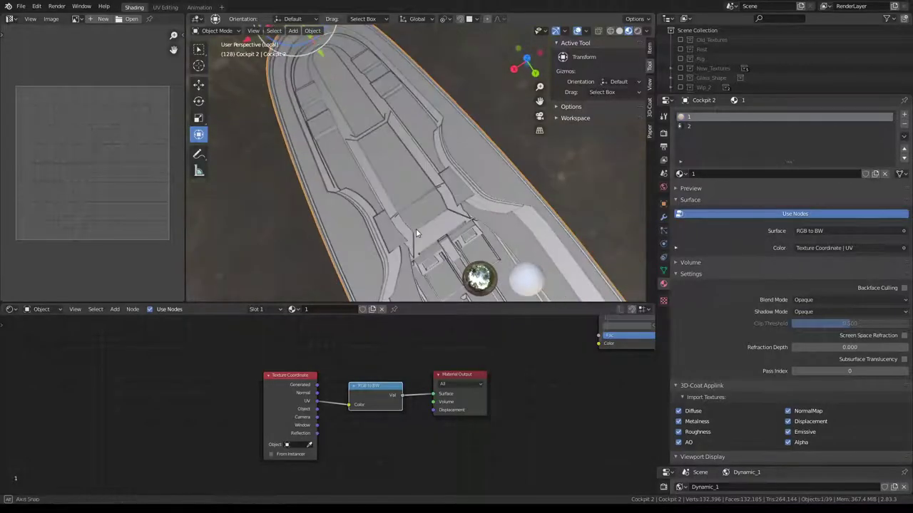
middle_drag(491, 151, 371, 285)
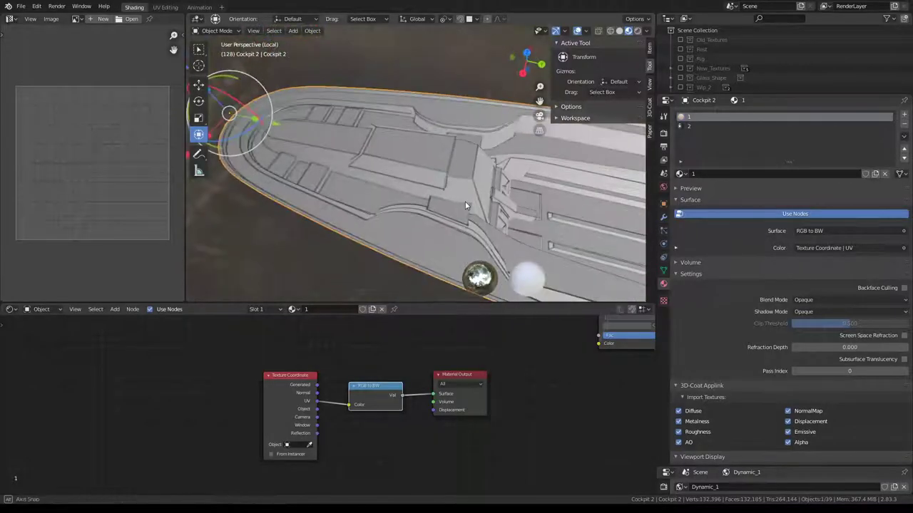
scroll(338, 379, down, 1)
- In Edit Mode, connect the node output to Surface and move the cockpit's UV island
key(Tab)
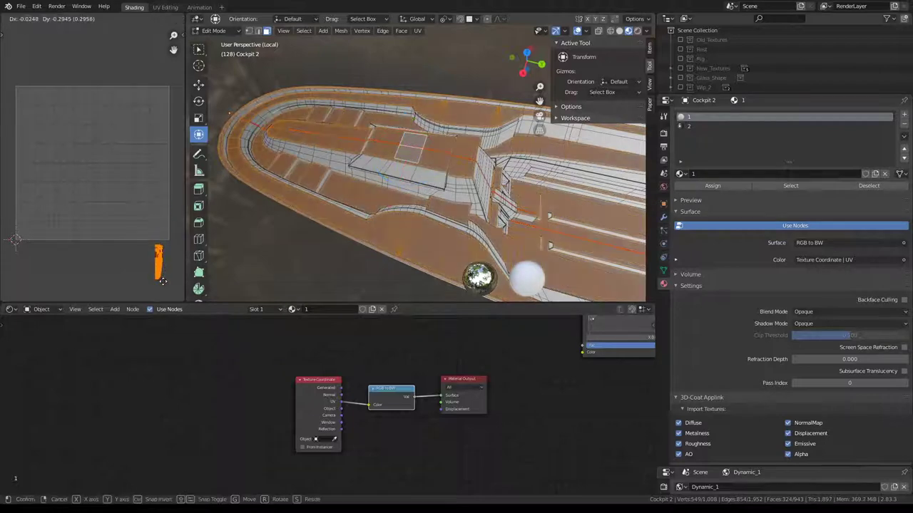
click(348, 375)
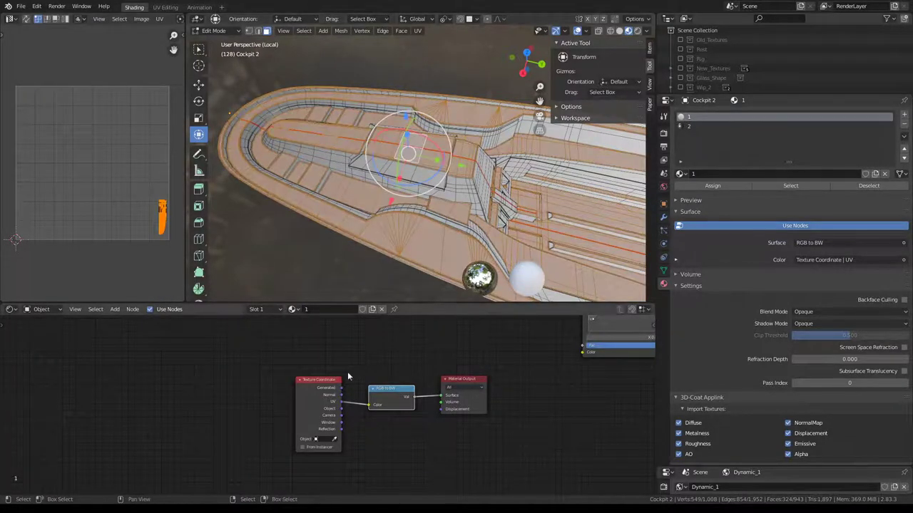
drag(450, 397, 445, 396)
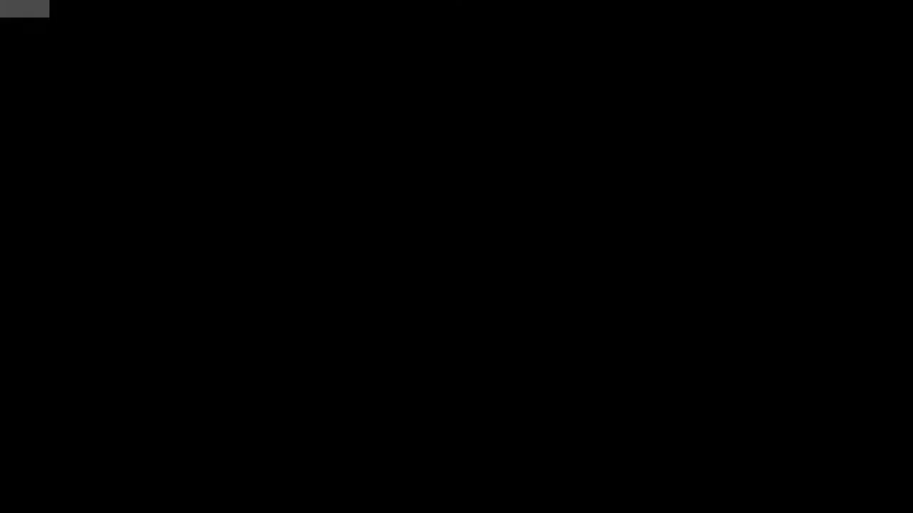
key(g)
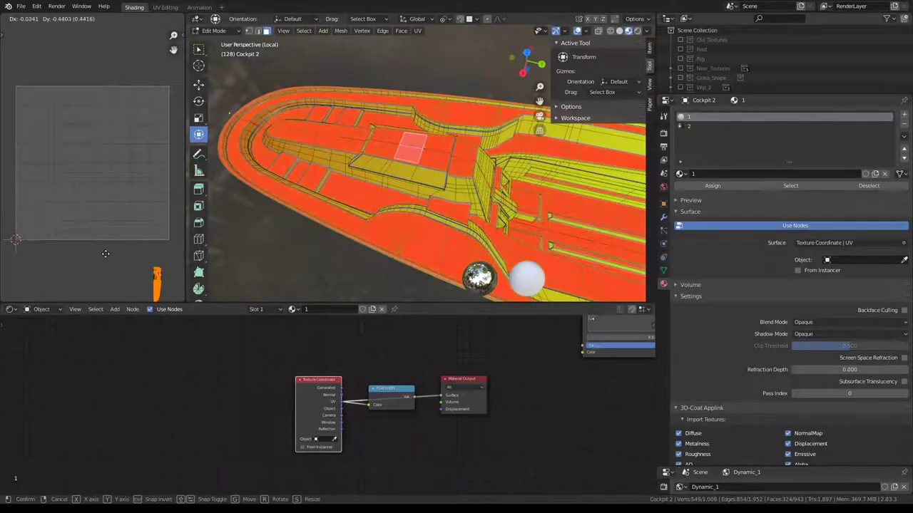
click(109, 235)
scroll(108, 235, down, 1)
scroll(112, 219, down, 1)
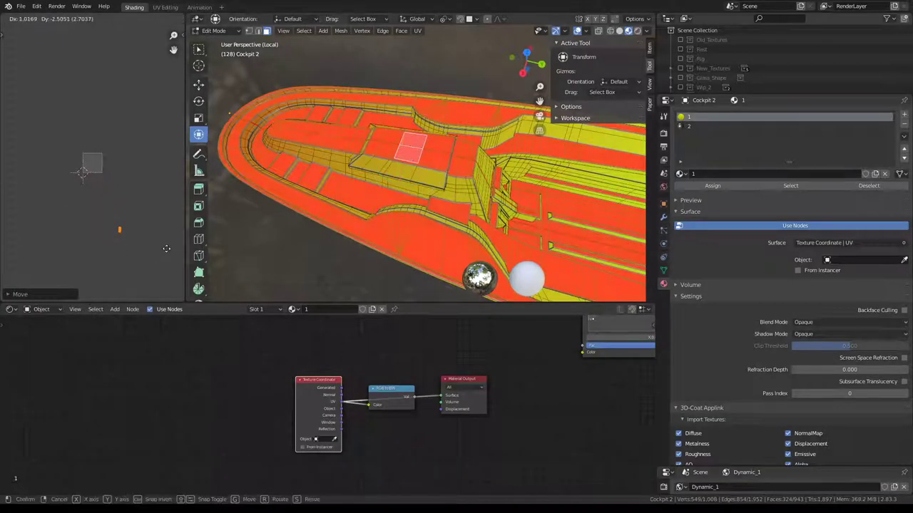
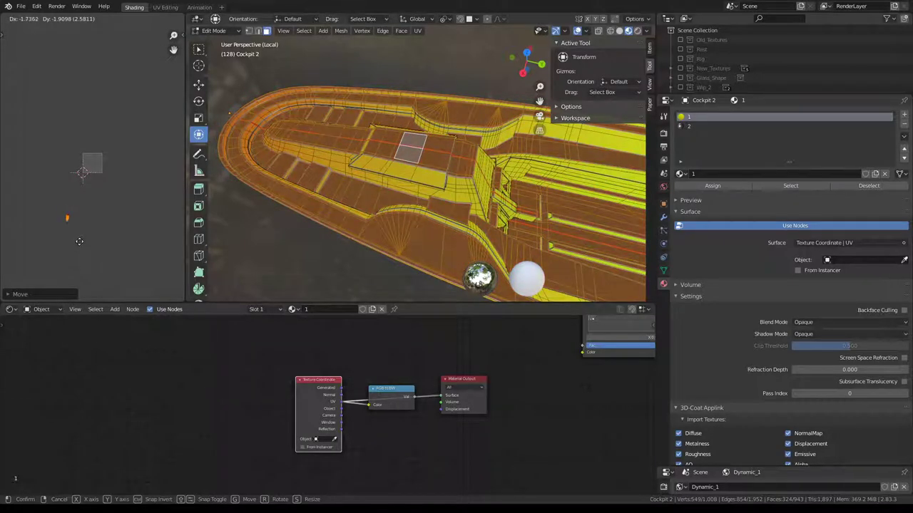
- Confirm the UV island move and return to Object Mode
click(79, 241)
key(Tab)
mouse_move(343, 131)
middle_down()
mouse_move(433, 151)
mouse_move(445, 137)
mouse_move(456, 143)
mouse_move(221, 111)
mouse_move(342, 151)
mouse_move(281, 137)
mouse_move(426, 376)
middle_up()
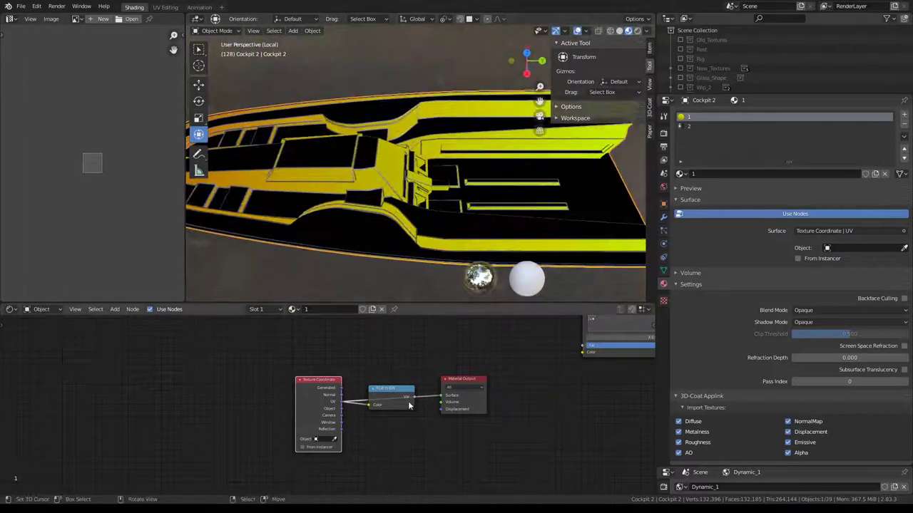
- Insert an RGB to BW node between Texture Coordinate UV and Material Output Surface
drag(410, 405, 402, 359)
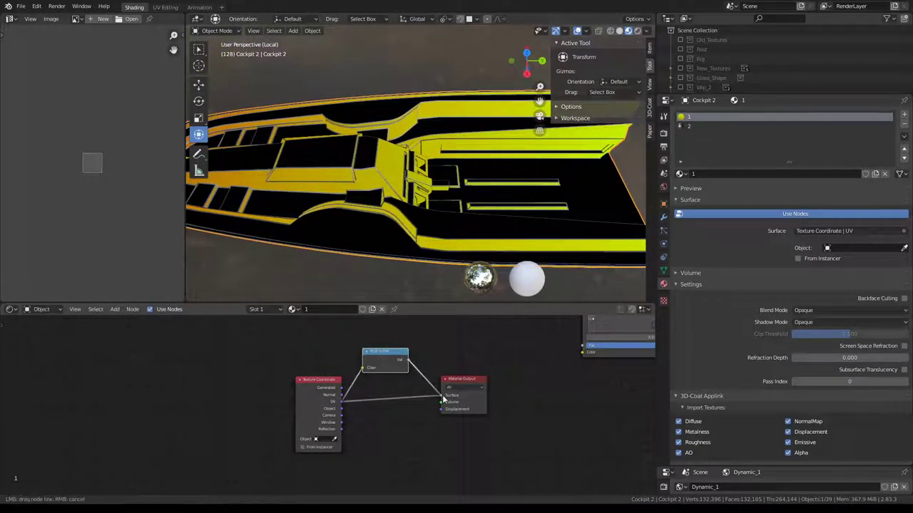
drag(442, 401, 442, 397)
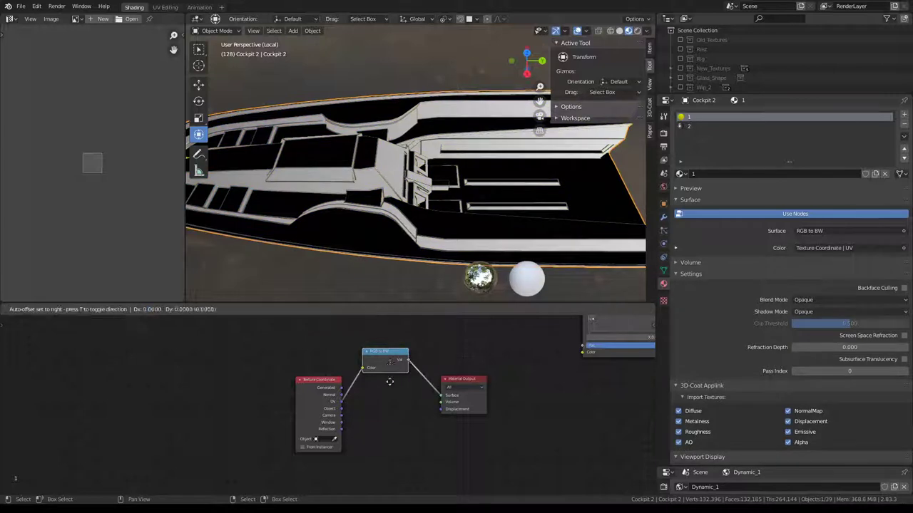
drag(391, 350, 398, 432)
middle_drag(399, 235, 407, 182)
- Enter Edit Mode, move the UV island, and hide the viewport overlays
scroll(378, 141, down, 3)
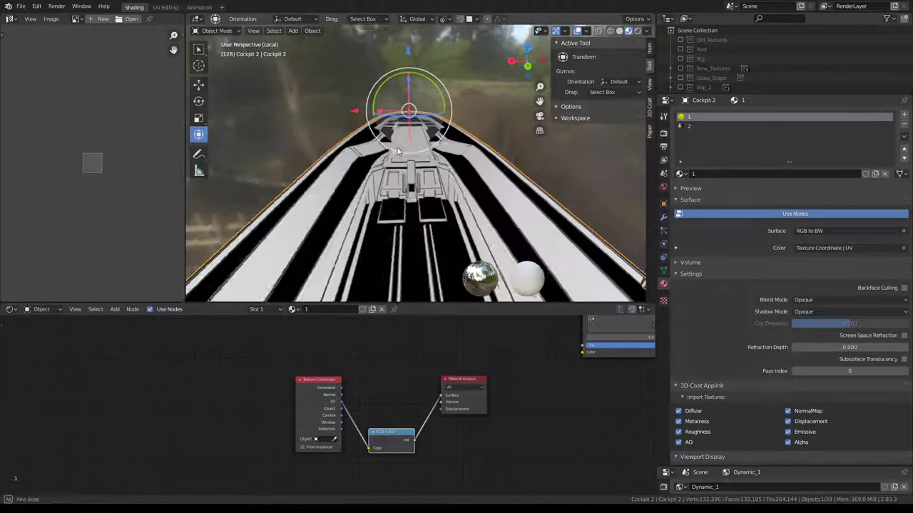
middle_drag(378, 140, 335, 164)
key(Tab)
key(g)
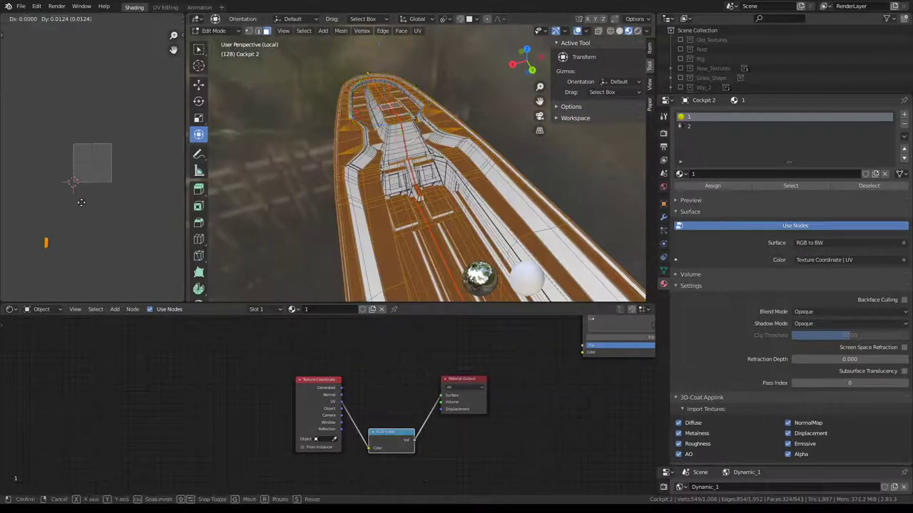
click(95, 173)
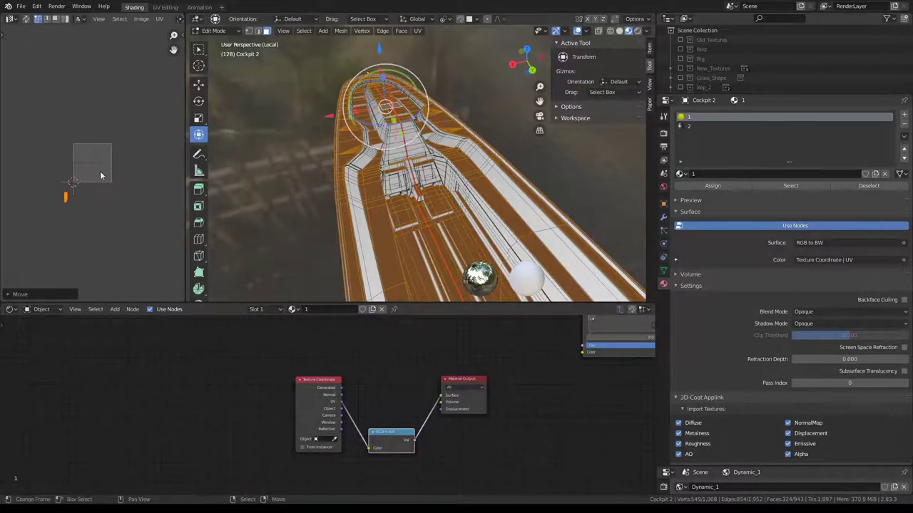
scroll(436, 107, up, 2)
click(579, 32)
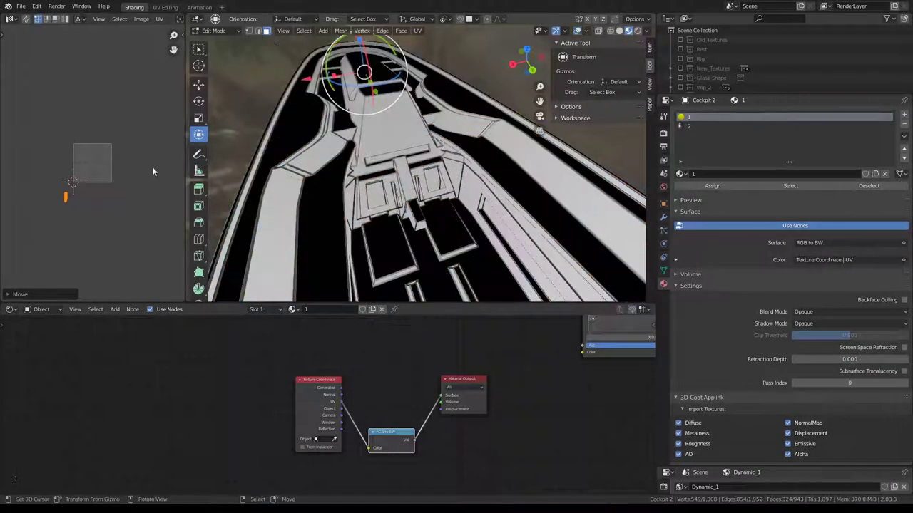
- Move, scale and move again the UV island to vary the panel tones
key(g)
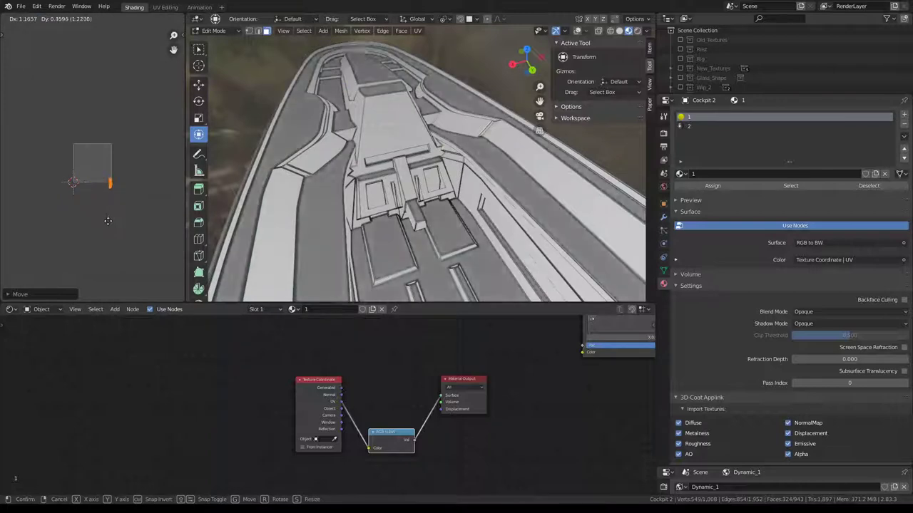
click(125, 273)
key(s)
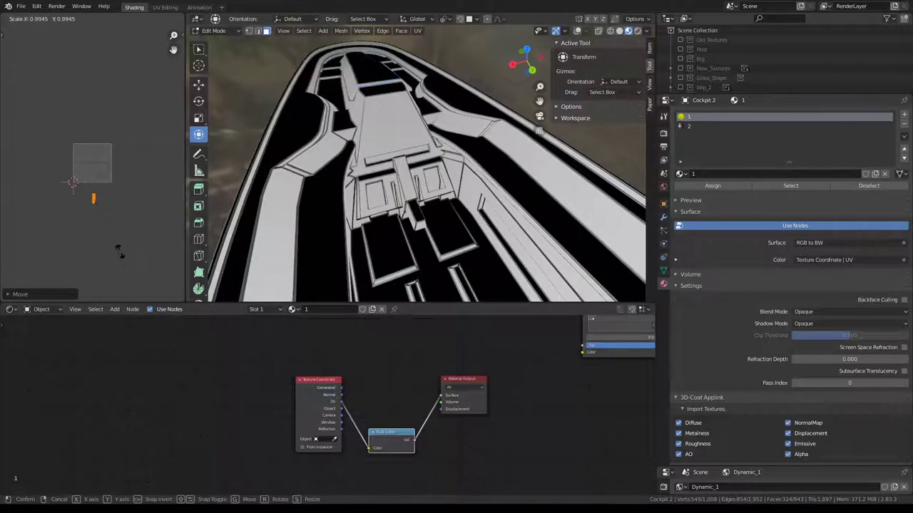
click(105, 218)
key(g)
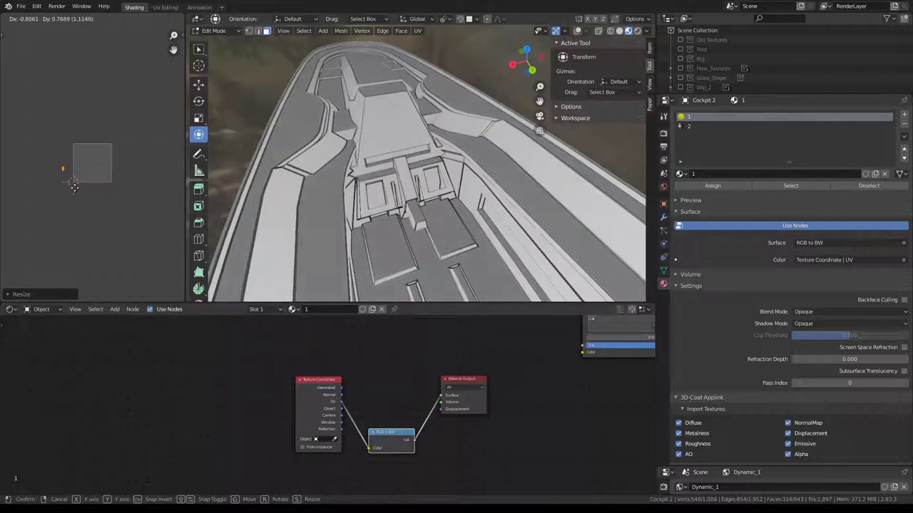
click(72, 193)
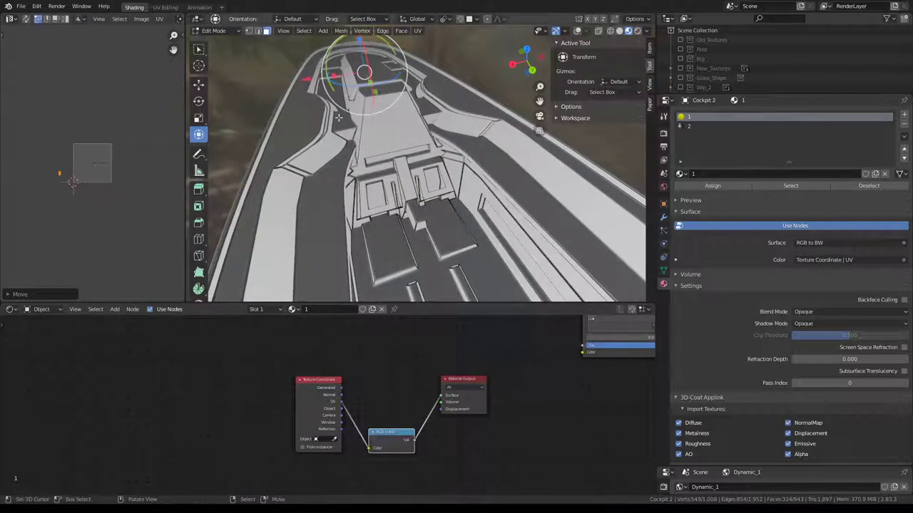
mouse_move(339, 117)
middle_down()
mouse_move(360, 154)
mouse_move(58, 210)
middle_up()
mouse_move(285, 178)
middle_down()
mouse_move(314, 132)
mouse_move(419, 180)
mouse_move(431, 368)
middle_up()
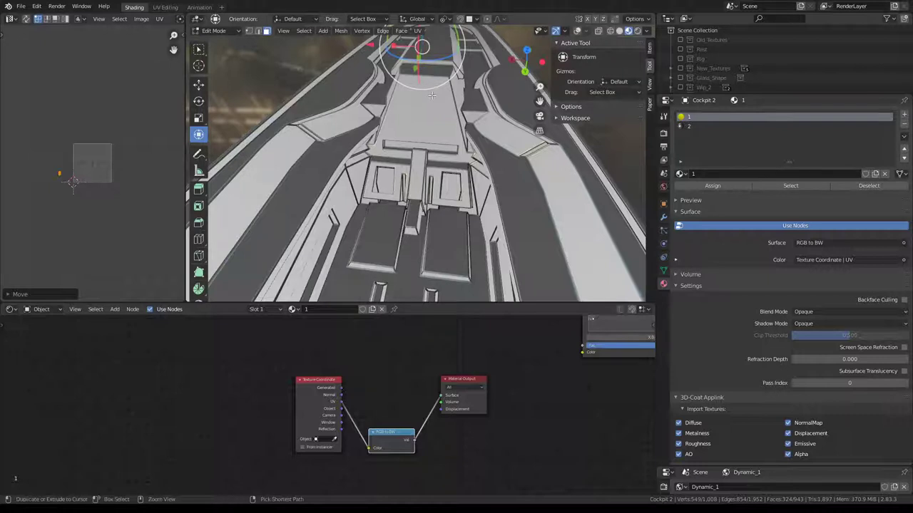
- Select linked UV faces, scale and move them, then return to Object Mode
key(ctrl+l)
key(s)
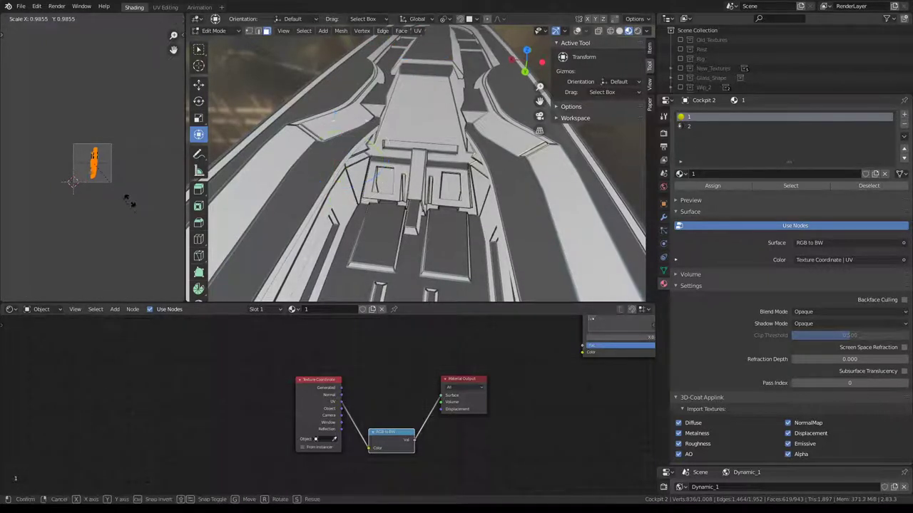
click(100, 175)
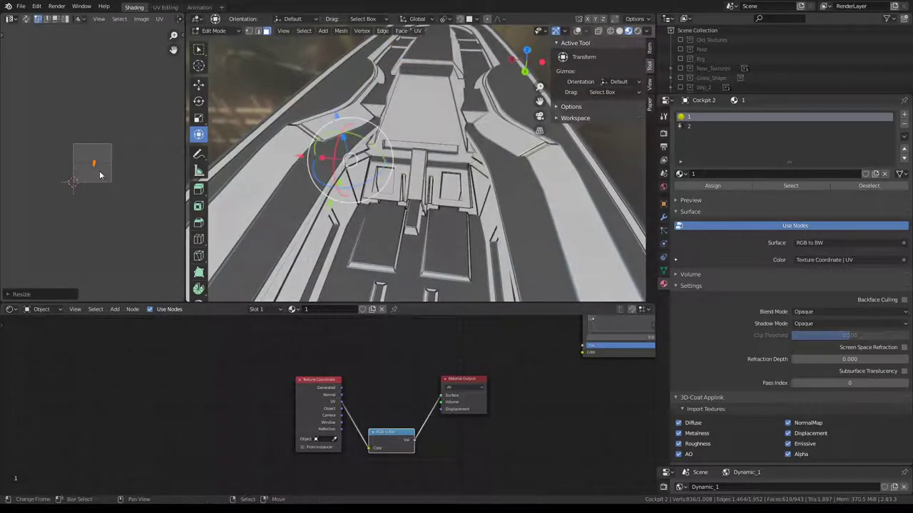
key(g)
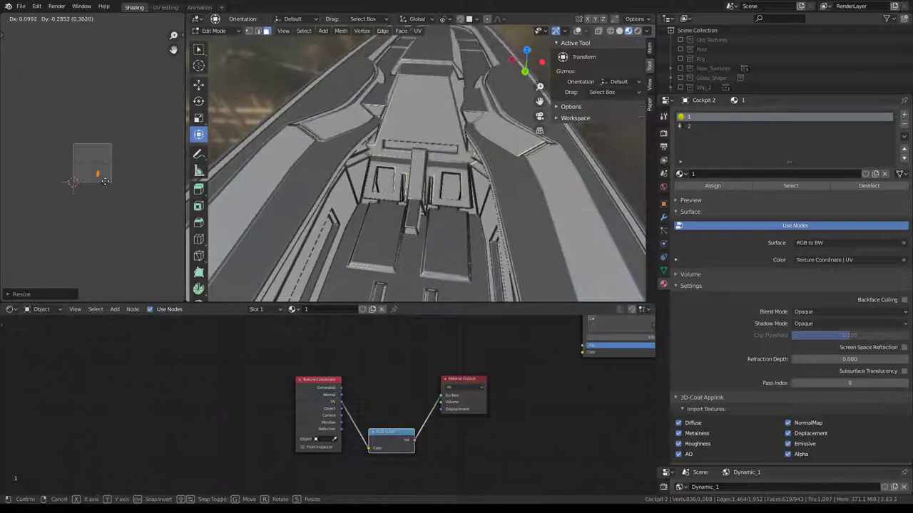
click(134, 206)
mouse_move(342, 153)
middle_down()
mouse_move(506, 131)
mouse_move(419, 87)
mouse_move(264, 107)
mouse_move(241, 148)
middle_up()
key(Tab)
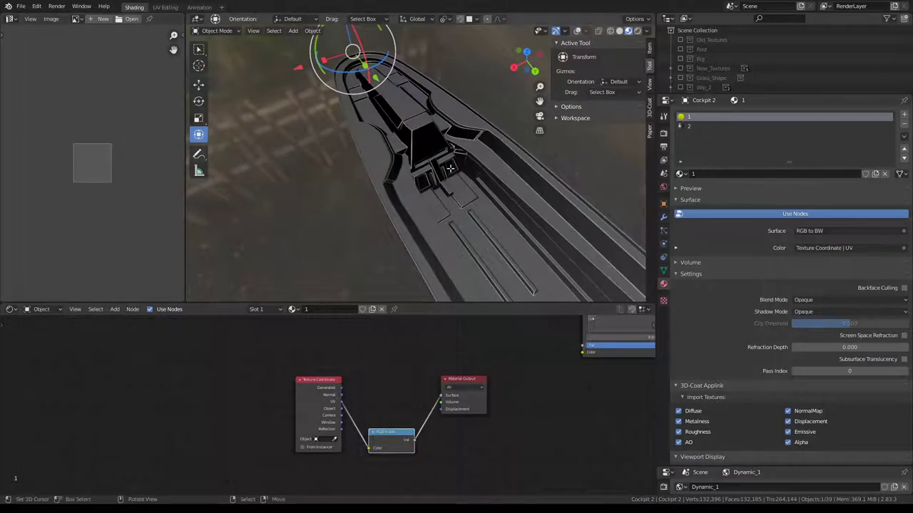
- Select all cockpit UVs, shift them for a softer grey, and exit Edit Mode
key(Tab)
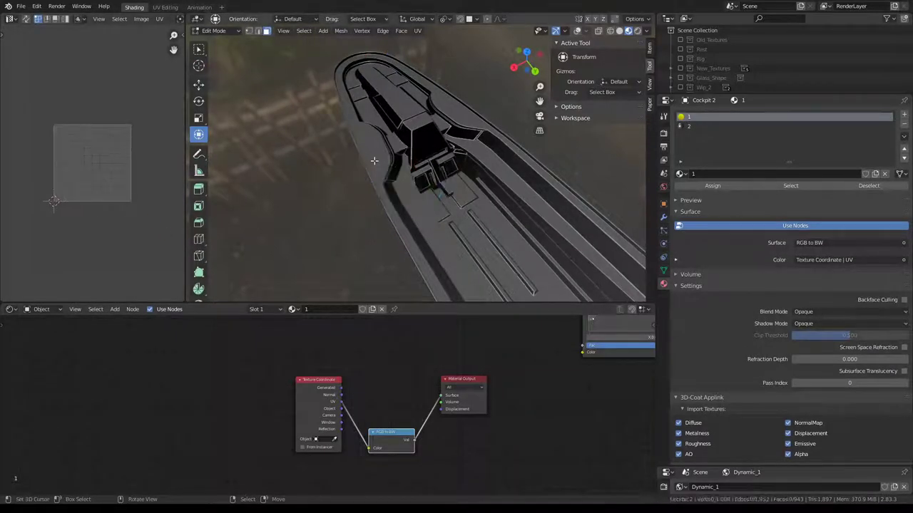
key(a)
key(g)
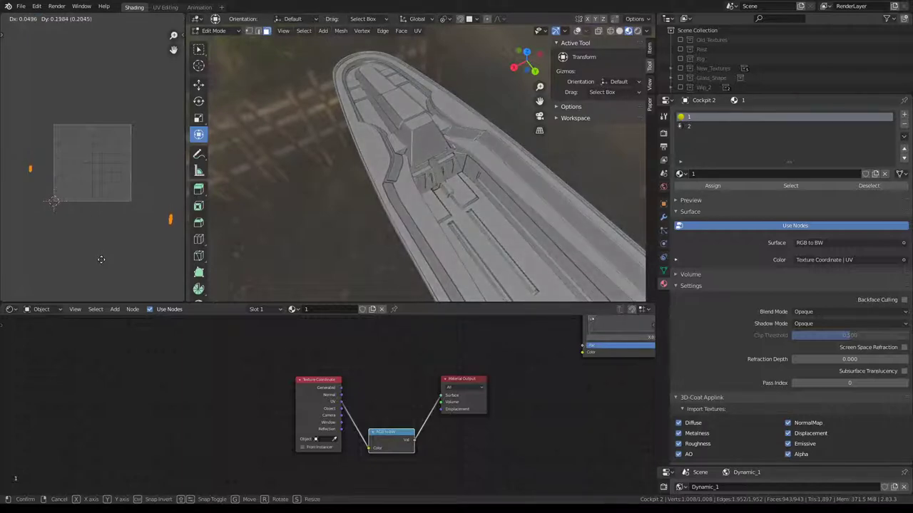
click(101, 261)
mouse_move(399, 185)
middle_down()
mouse_move(485, 125)
mouse_move(325, 143)
mouse_move(438, 167)
mouse_move(428, 139)
mouse_move(483, 249)
middle_up()
key(Tab)
- Rearrange the node graph: Material Output far right, RGB to BW moved up
scroll(521, 364, down, 3)
middle_drag(520, 364, 303, 440)
drag(270, 436, 565, 438)
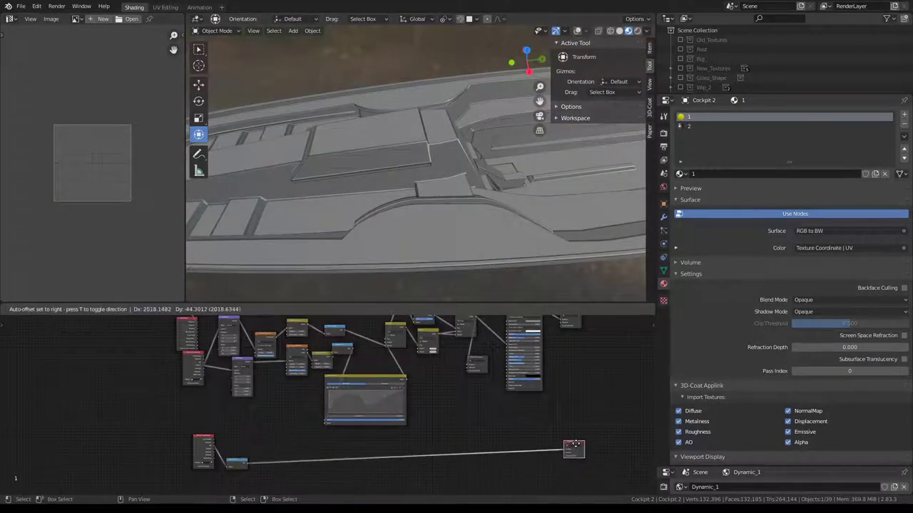
drag(242, 463, 482, 408)
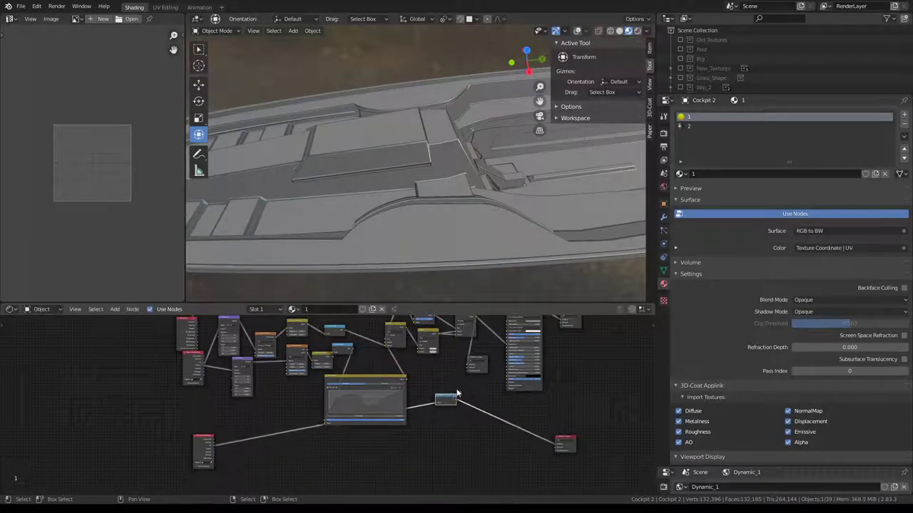
scroll(463, 400, up, 2)
middle_drag(360, 428, 311, 435)
scroll(311, 435, up, 1)
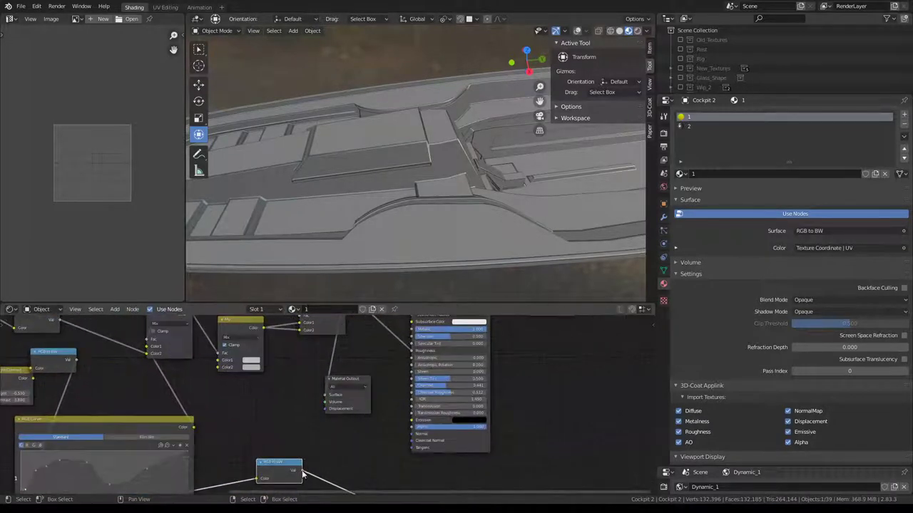
scroll(302, 472, down, 2)
- Link the RGB to BW output into the Principled BSDF Base Color
mouse_move(272, 480)
mouse_down()
mouse_move(314, 428)
mouse_move(359, 341)
mouse_up()
mouse_move(293, 440)
middle_down()
mouse_move(313, 381)
mouse_move(376, 398)
middle_up()
scroll(405, 387, up, 1)
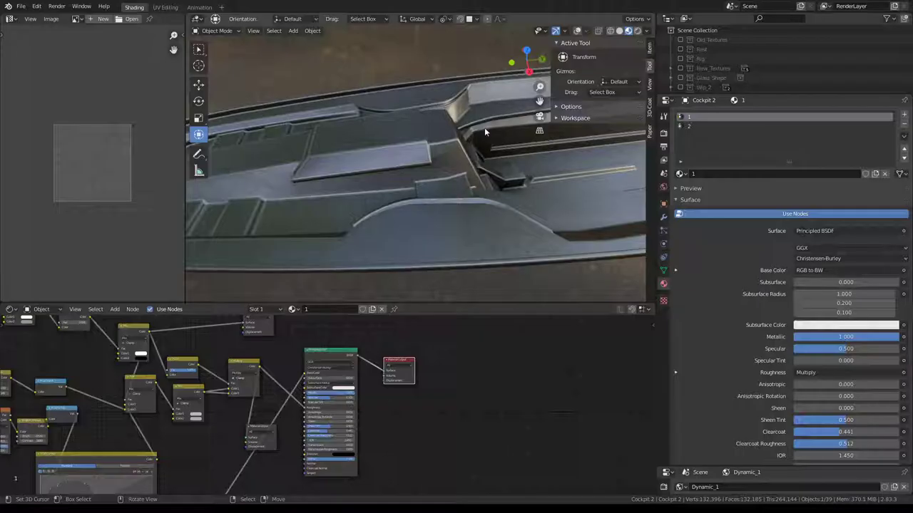
mouse_move(484, 127)
middle_down()
mouse_move(436, 144)
mouse_move(376, 105)
middle_up()
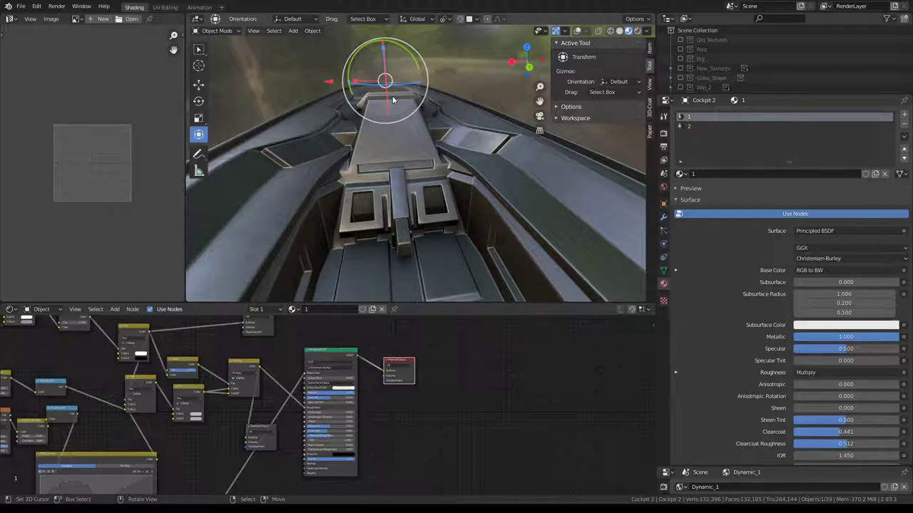
mouse_move(393, 96)
middle_down()
mouse_move(369, 181)
mouse_move(511, 194)
mouse_move(428, 187)
middle_up()
scroll(100, 369, up, 1)
scroll(100, 370, up, 3)
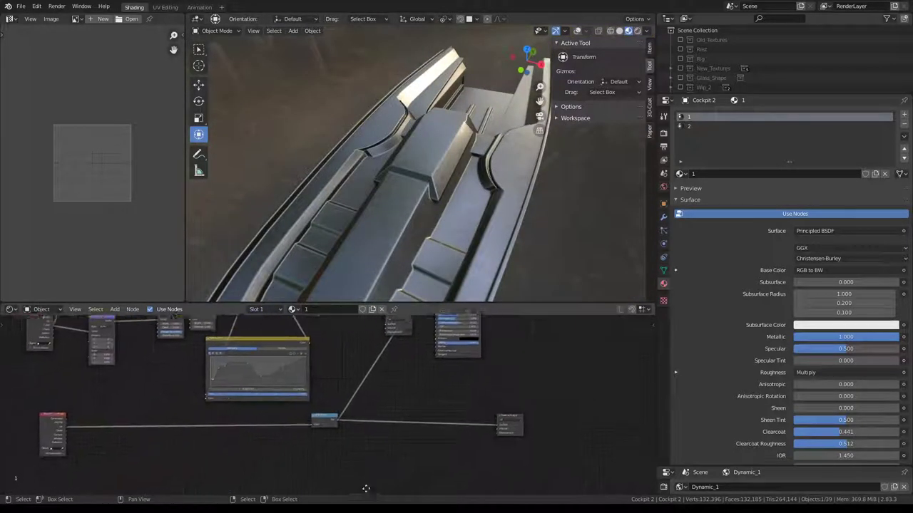
scroll(99, 369, up, 1)
scroll(100, 369, up, 2)
drag(11, 419, 226, 434)
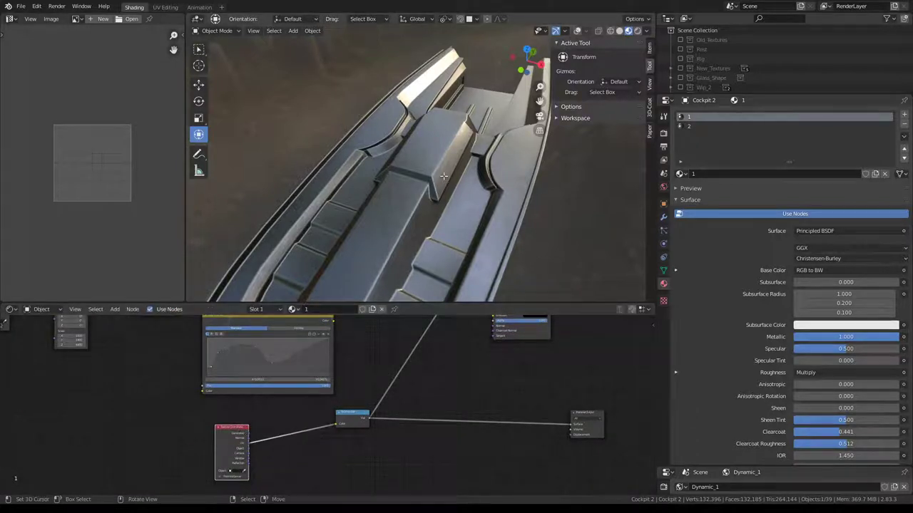
- Enter Edit Mode and shift the cockpit UVs twice in the UV Editor
key(Tab)
key(g)
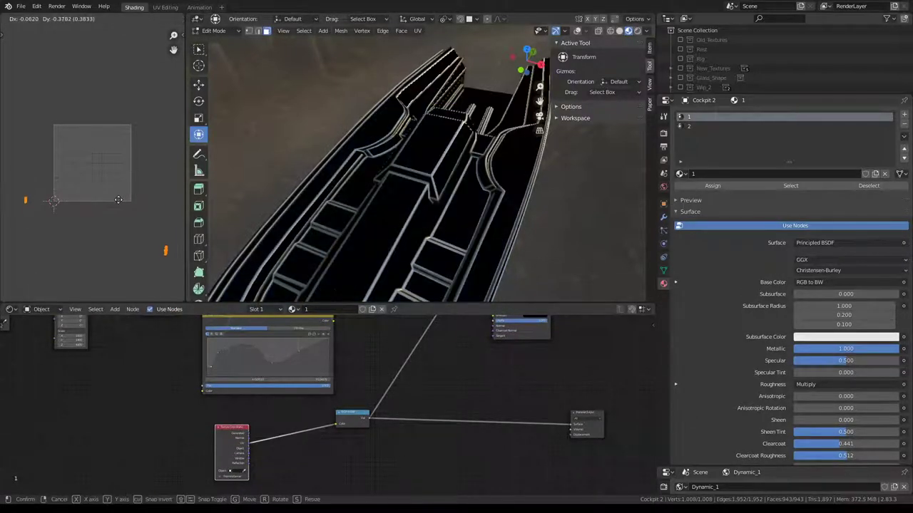
click(118, 199)
middle_drag(513, 264, 414, 142)
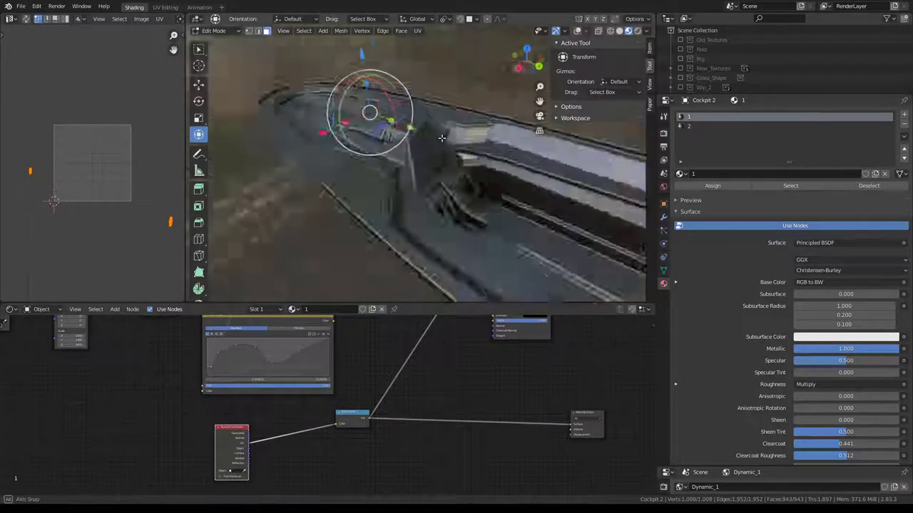
middle_drag(82, 161, 90, 165)
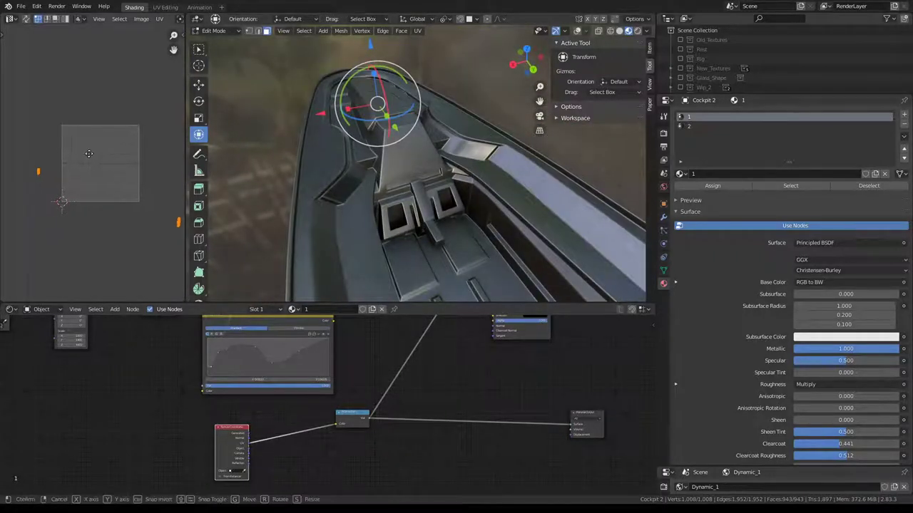
key(g)
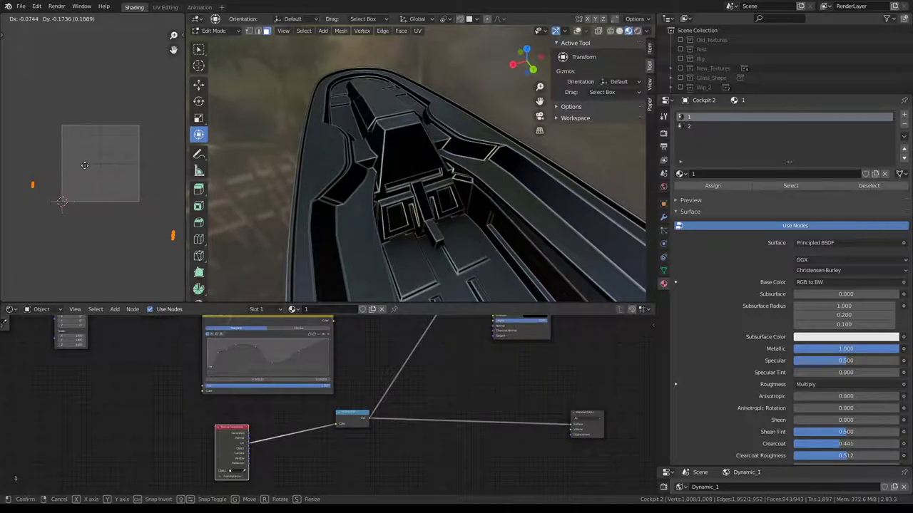
click(84, 166)
- Place the UV 2D cursor and shift the UVs twice more to reposition the texture
mouse_move(366, 92)
middle_down()
mouse_move(376, 186)
mouse_move(379, 171)
middle_up()
key(g)
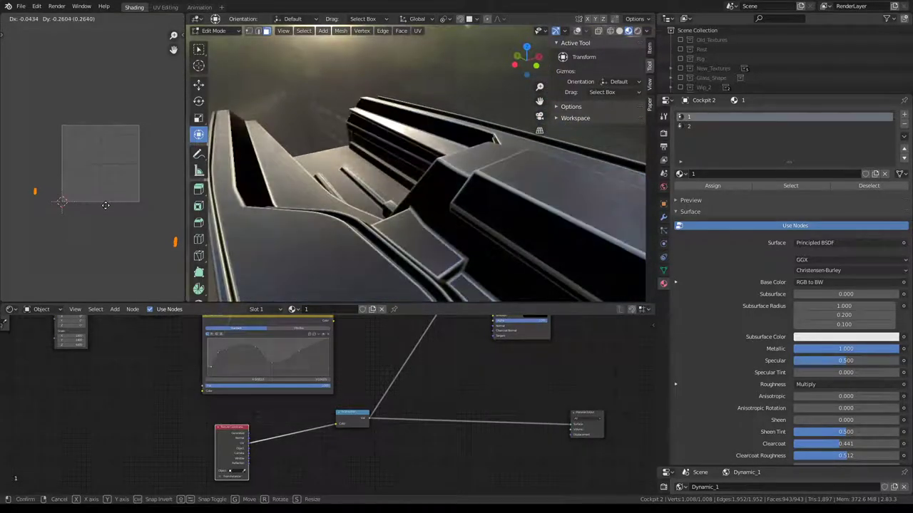
click(105, 146)
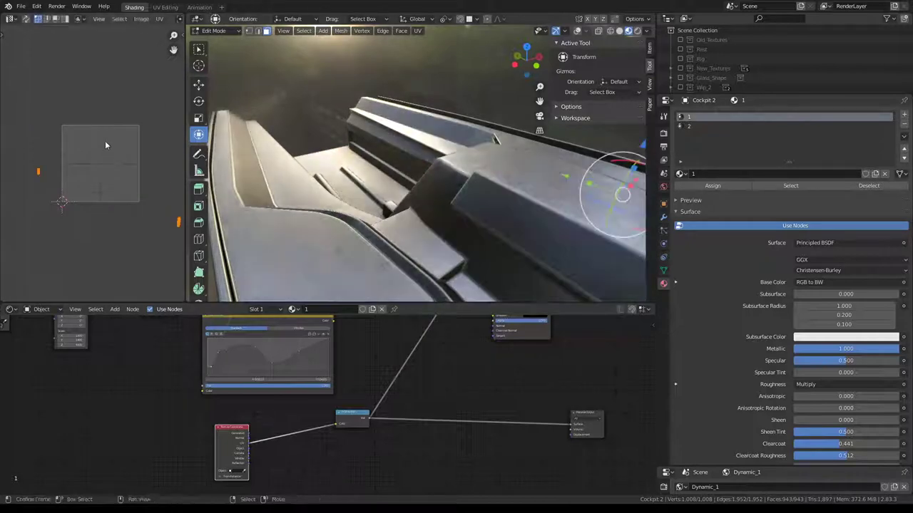
middle_drag(378, 179, 342, 214)
scroll(176, 209, down, 1)
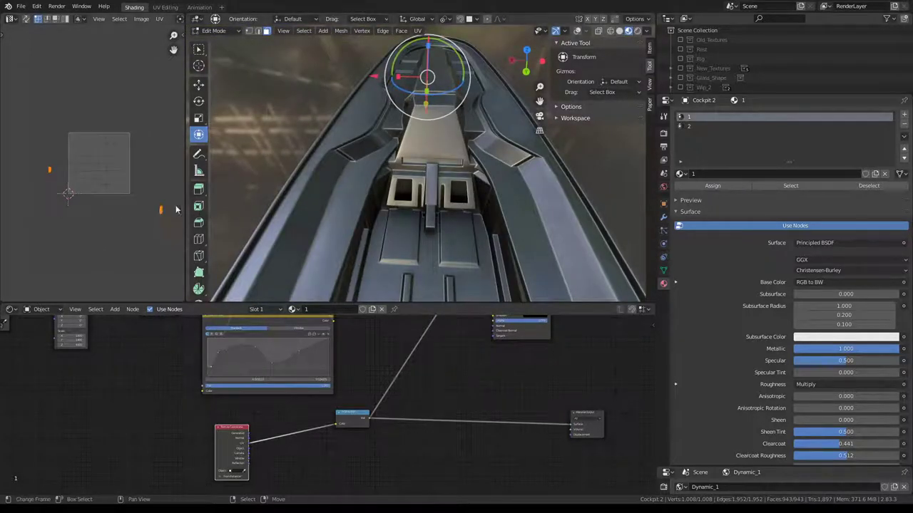
shift+right_click(165, 222)
key(g)
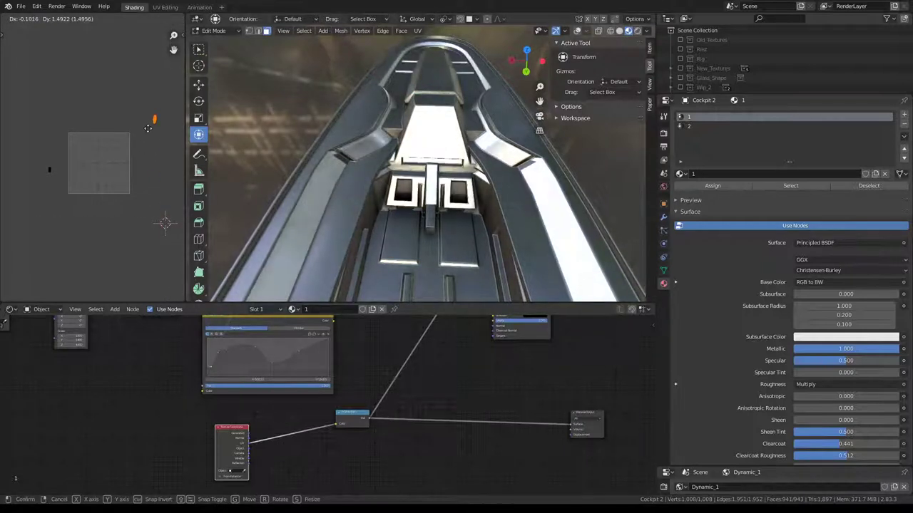
click(145, 142)
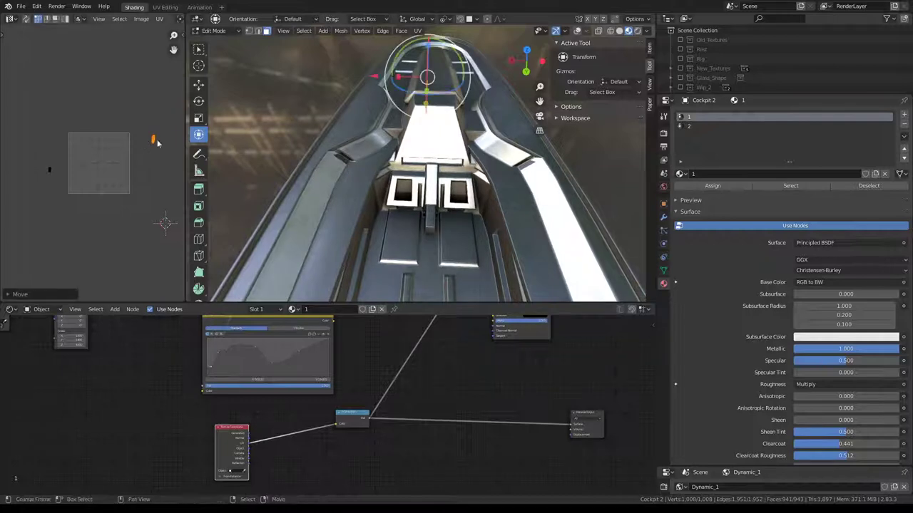
mouse_move(399, 171)
middle_down()
mouse_move(352, 161)
mouse_move(490, 154)
mouse_move(480, 220)
mouse_move(465, 204)
middle_up()
scroll(106, 175, down, 1)
mouse_move(351, 168)
middle_down()
mouse_move(458, 153)
mouse_move(350, 142)
mouse_move(438, 135)
mouse_move(407, 95)
middle_up()
scroll(81, 178, up, 3)
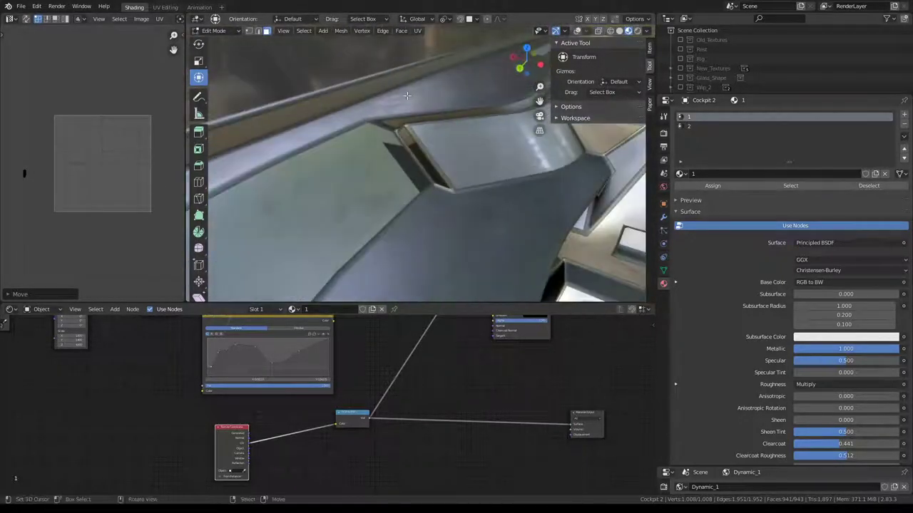
scroll(90, 176, down, 4)
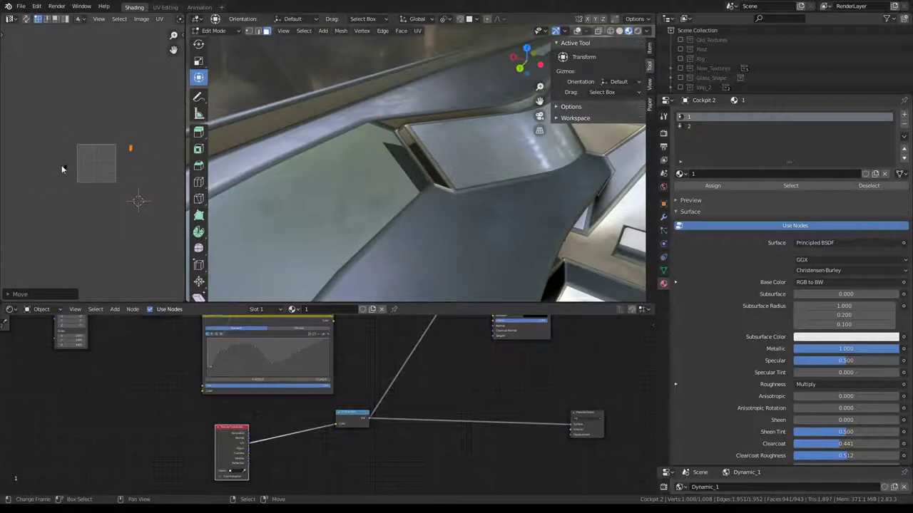
- Switch the viewport to Solid shading with X-ray enabled
click(619, 31)
drag(527, 68, 422, 134)
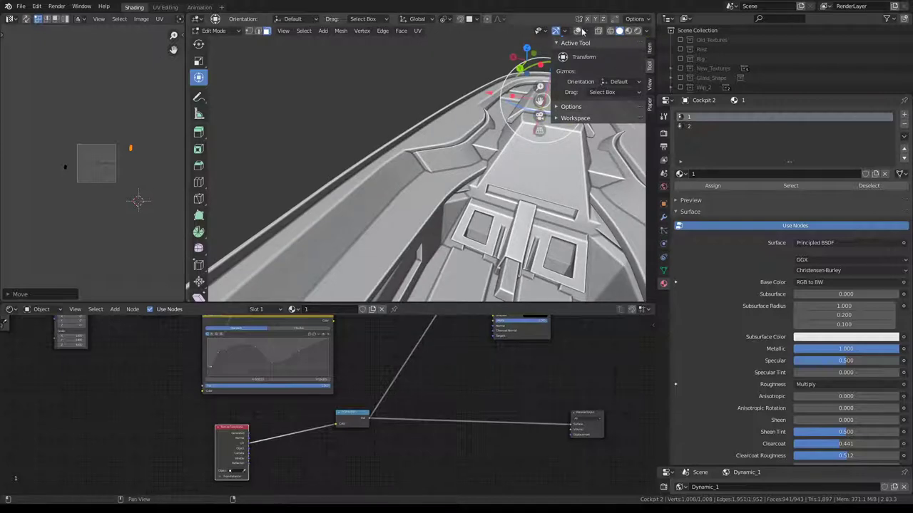
click(577, 30)
scroll(399, 148, up, 5)
mouse_move(400, 157)
middle_down()
mouse_move(399, 149)
mouse_move(404, 174)
mouse_move(422, 155)
mouse_move(558, 224)
mouse_move(465, 112)
mouse_move(280, 135)
middle_up()
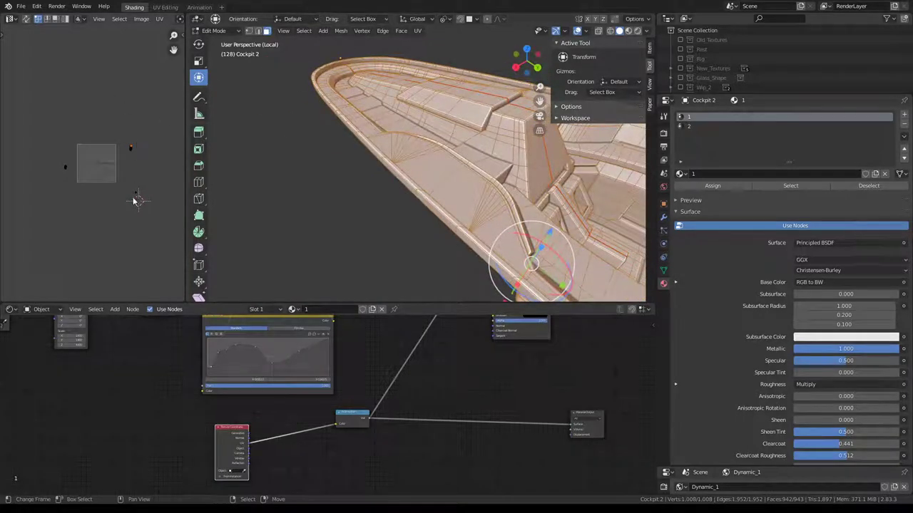
- Pick a small cockpit face and select all faces sharing its normal
scroll(133, 201, up, 3)
middle_drag(160, 213, 141, 207)
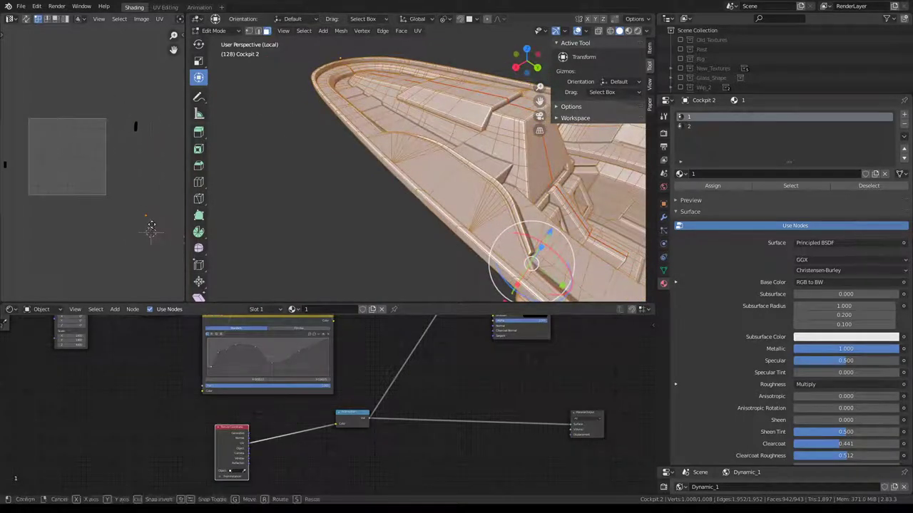
middle_drag(289, 178, 425, 152)
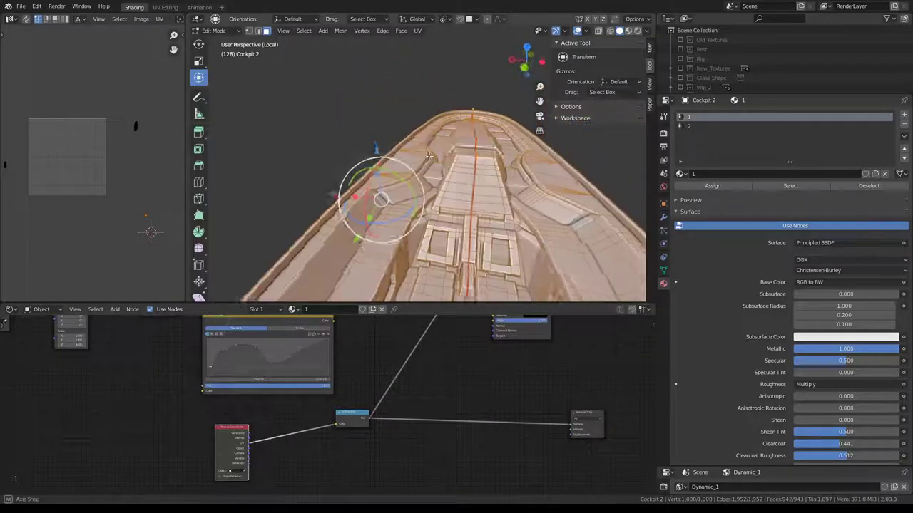
click(394, 142)
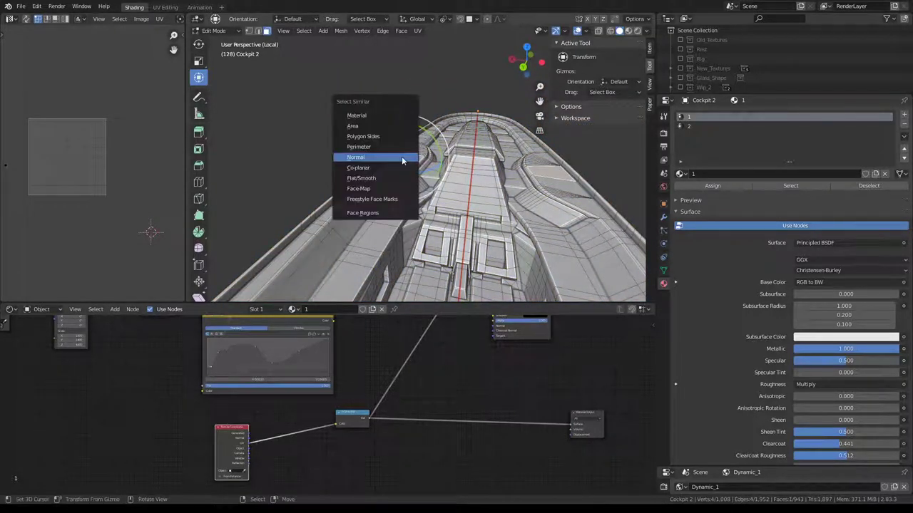
click(402, 160)
scroll(403, 158, up, 3)
mouse_move(403, 159)
middle_down()
mouse_move(414, 155)
mouse_move(368, 193)
middle_up()
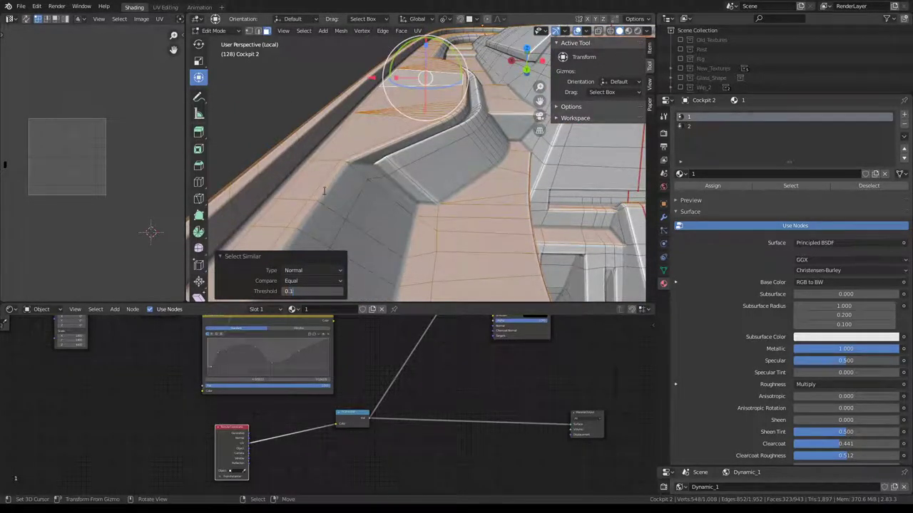
- Grow the selection further with Select Similar > Normal
scroll(363, 166, down, 5)
mouse_move(363, 166)
middle_down()
mouse_move(404, 122)
mouse_move(455, 147)
mouse_move(455, 115)
mouse_move(418, 207)
mouse_move(442, 131)
mouse_move(285, 92)
middle_up()
scroll(428, 135, up, 3)
scroll(428, 136, up, 2)
scroll(455, 147, up, 2)
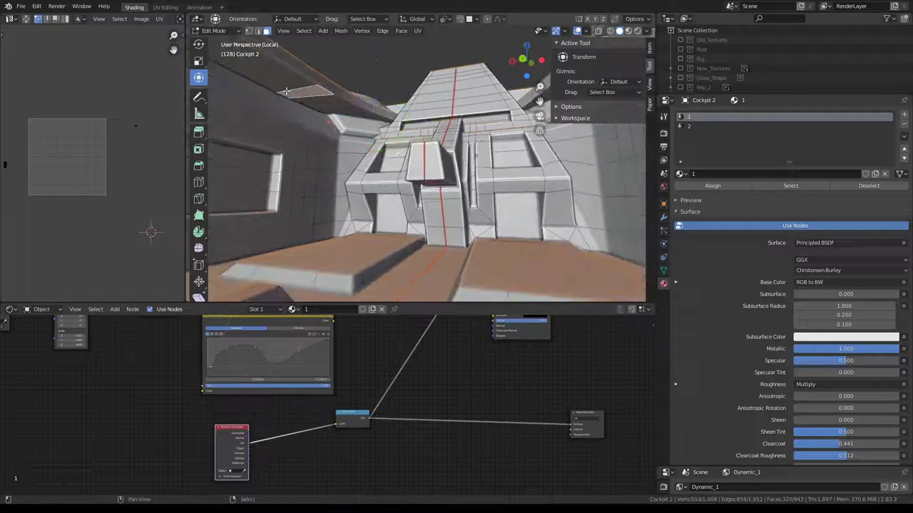
key(shift+g)
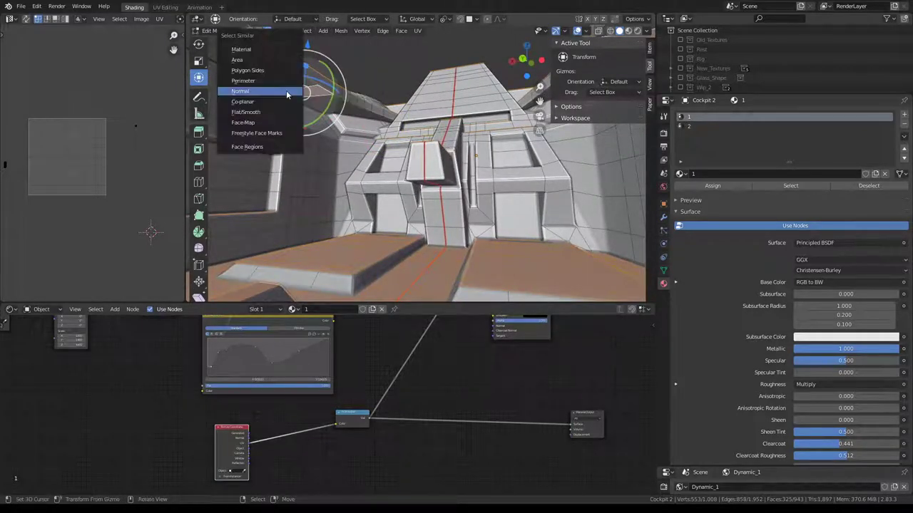
click(286, 90)
mouse_move(286, 89)
middle_down()
mouse_move(386, 88)
mouse_move(394, 184)
middle_up()
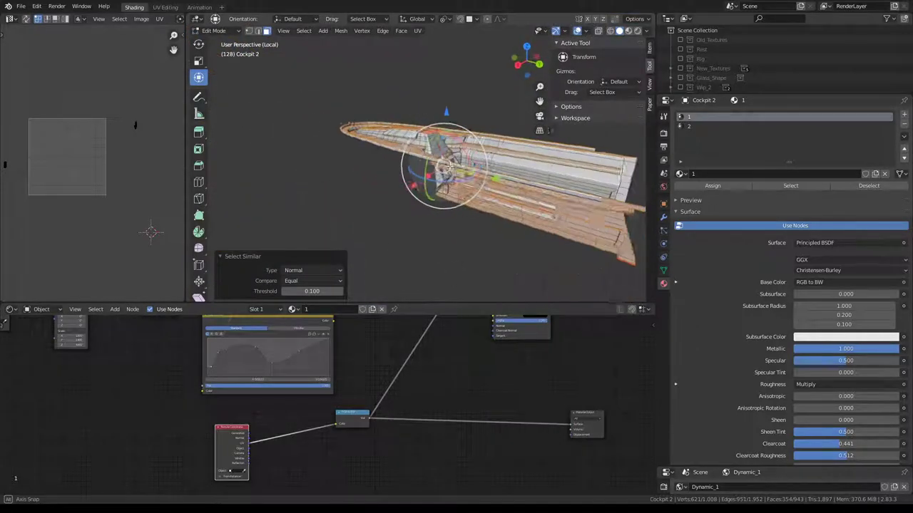
- Project the selected faces' UVs from top view, then shrink and reposition the island
key(KP_7)
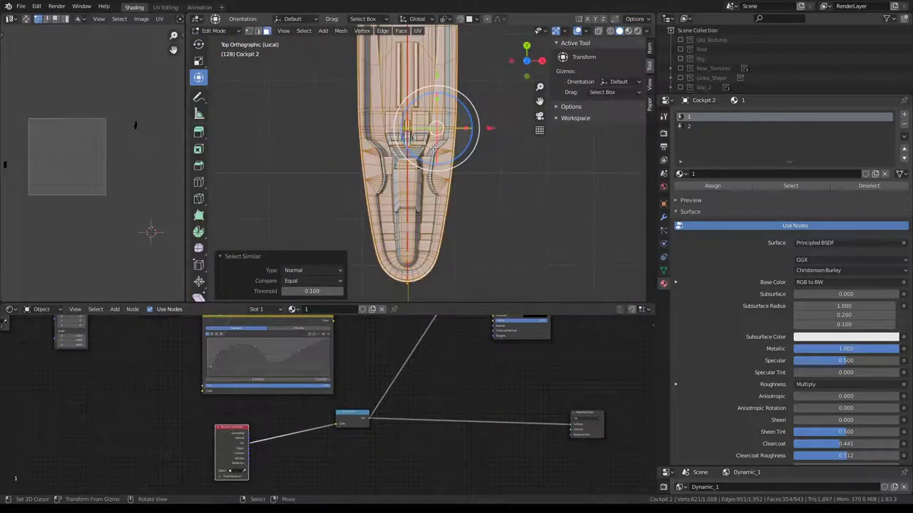
key(u)
click(433, 147)
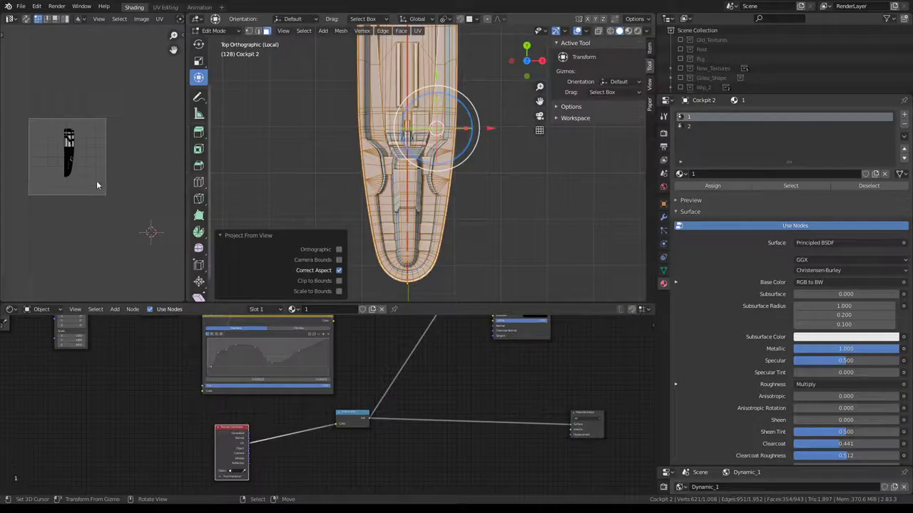
key(a)
key(s)
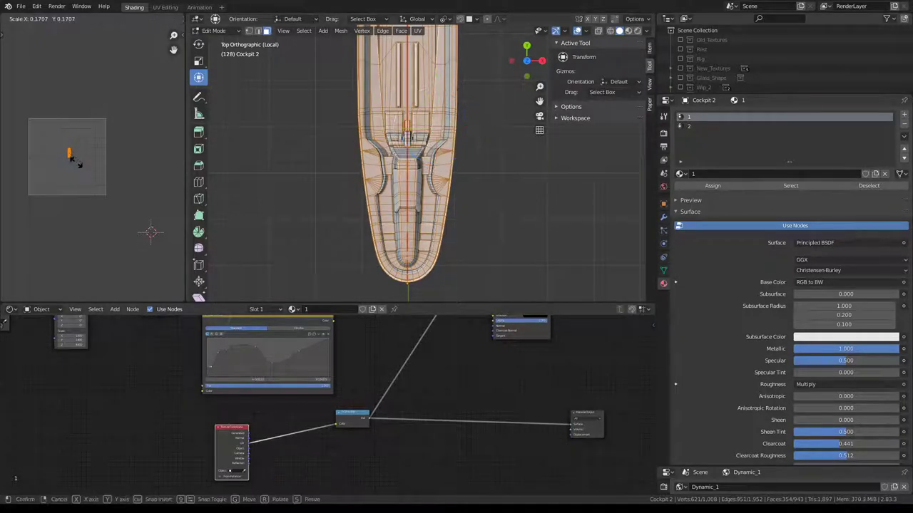
click(79, 163)
key(g)
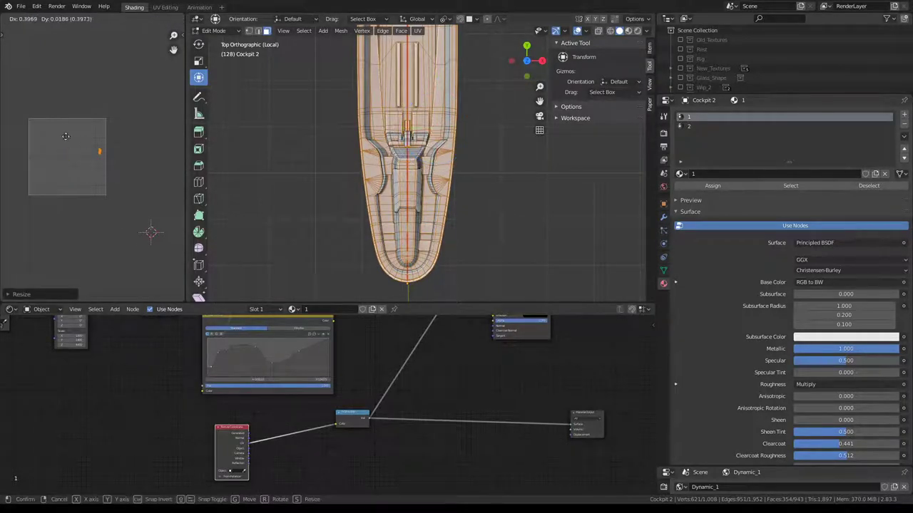
click(71, 114)
middle_drag(306, 128, 339, 128)
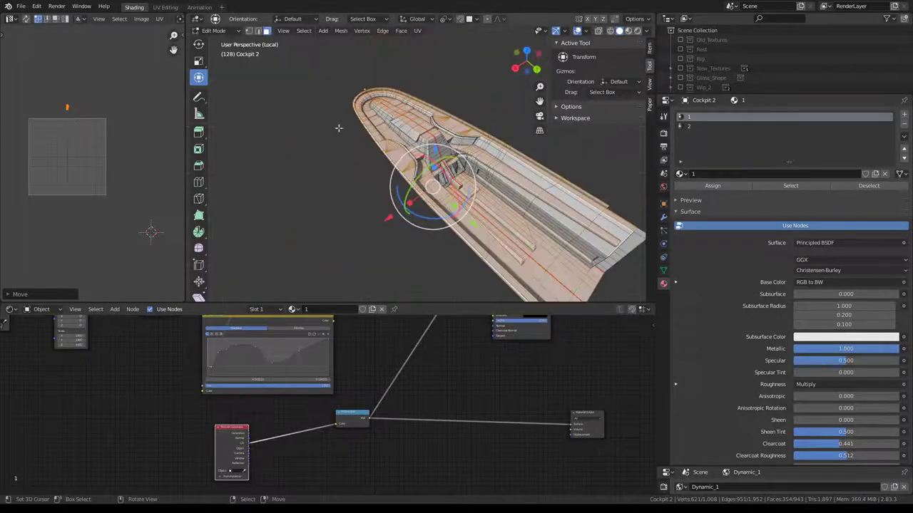
- Select another cockpit region and project its UVs from the top view
ctrl+click(434, 143)
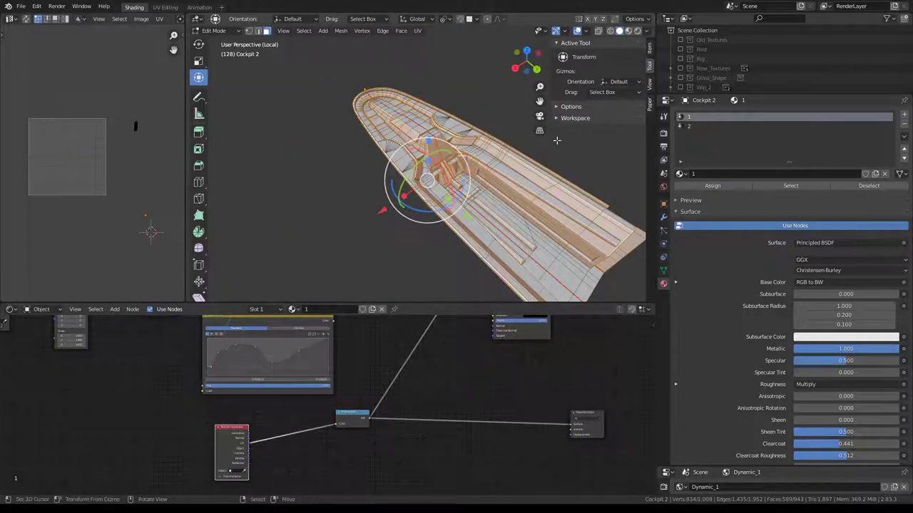
key(KP_7)
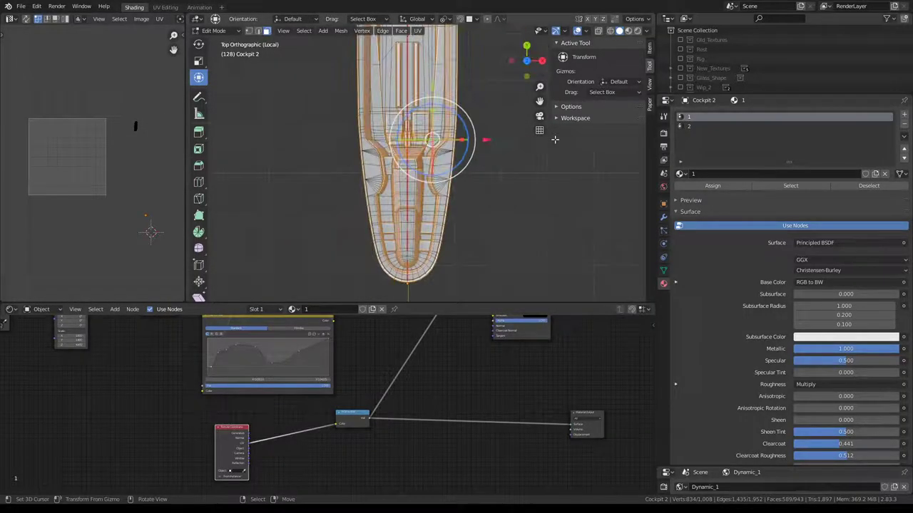
key(i)
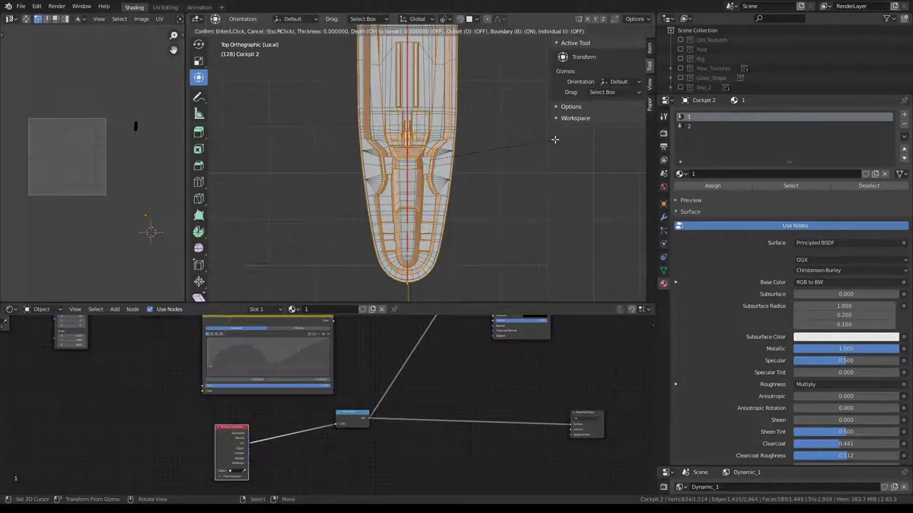
key(Escape)
key(u)
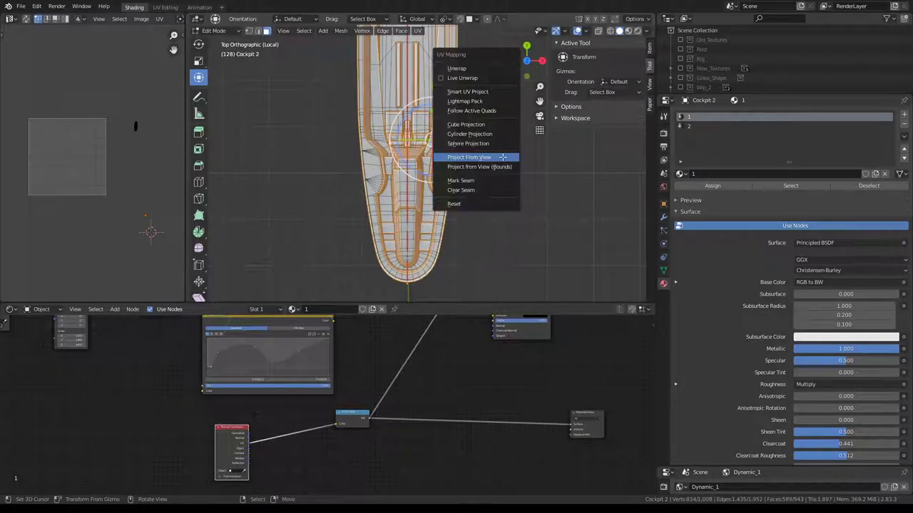
click(502, 157)
scroll(515, 187, up, 2)
scroll(338, 158, up, 5)
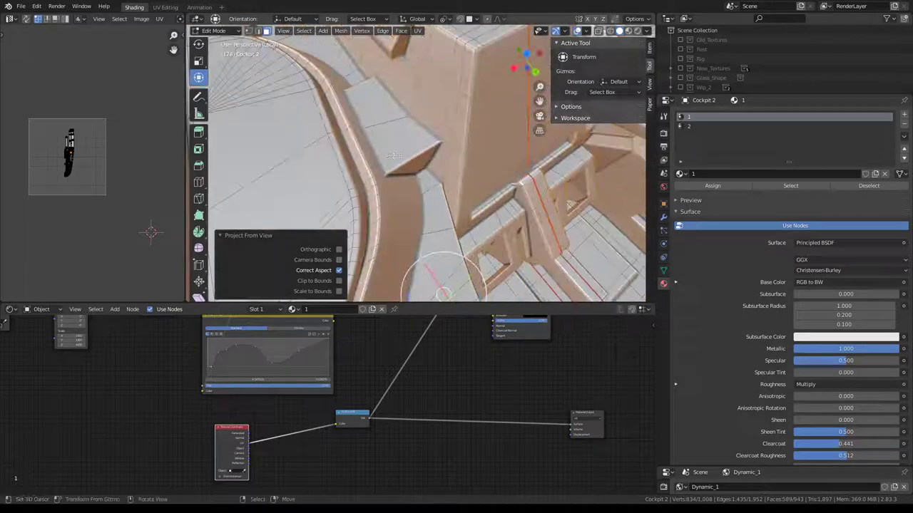
scroll(338, 159, up, 2)
- Shrink that UV island to about half size and move it aside
key(a)
key(s)
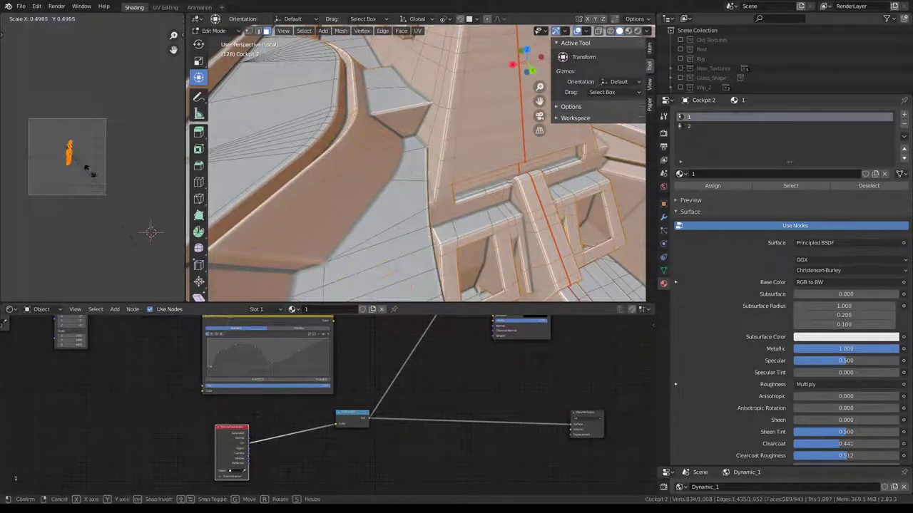
click(80, 161)
key(g)
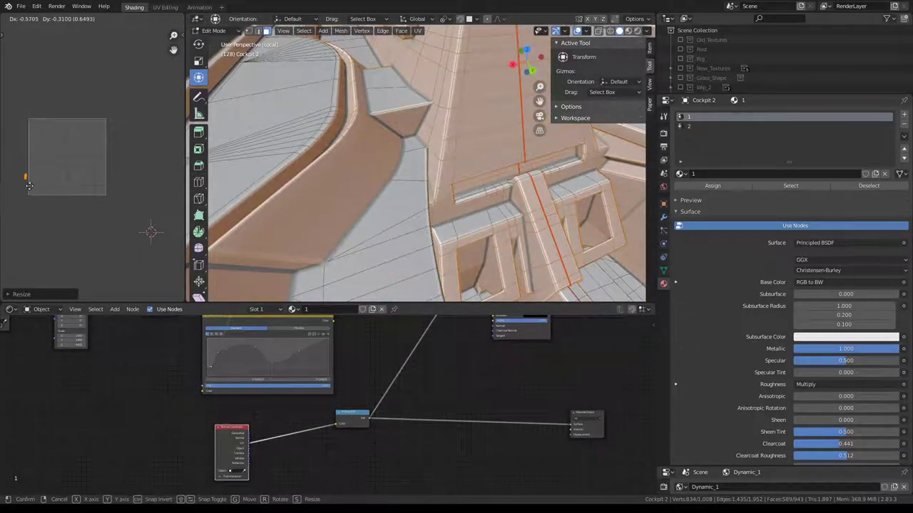
click(28, 186)
scroll(299, 135, down, 5)
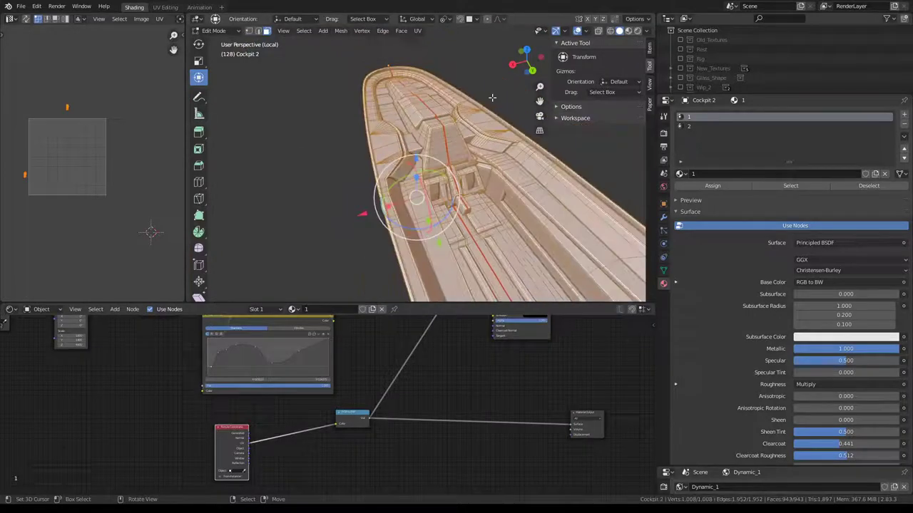
mouse_move(492, 96)
middle_down()
mouse_move(456, 129)
mouse_move(622, 457)
middle_up()
- Return to Object Mode and switch to Material Preview shading
key(Tab)
click(628, 30)
scroll(430, 141, up, 4)
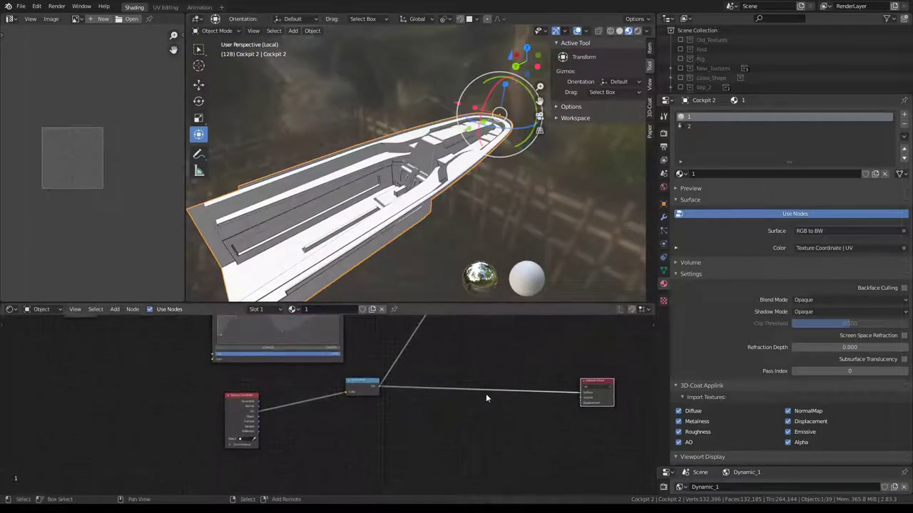
- Add a Mix colour node with pale peach Color1 and yellow-orange Color2
key(shift+a)
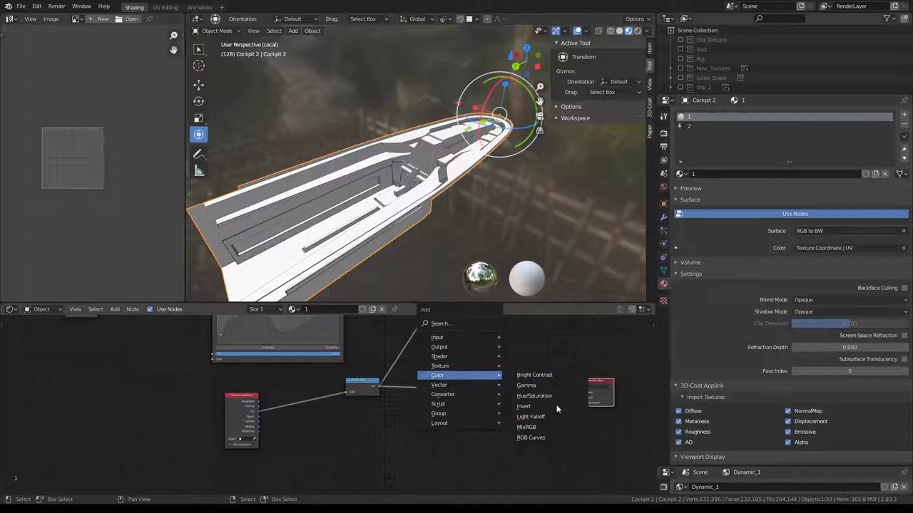
mouse_move(438, 375)
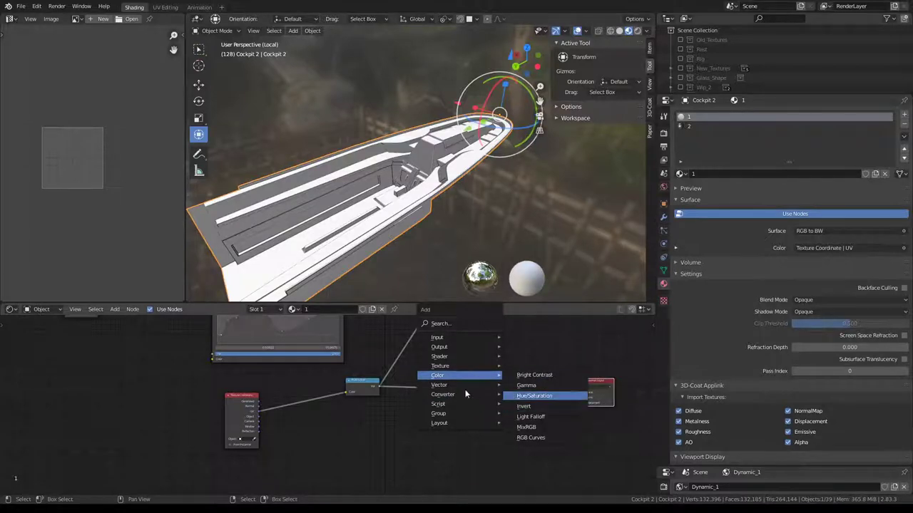
click(554, 426)
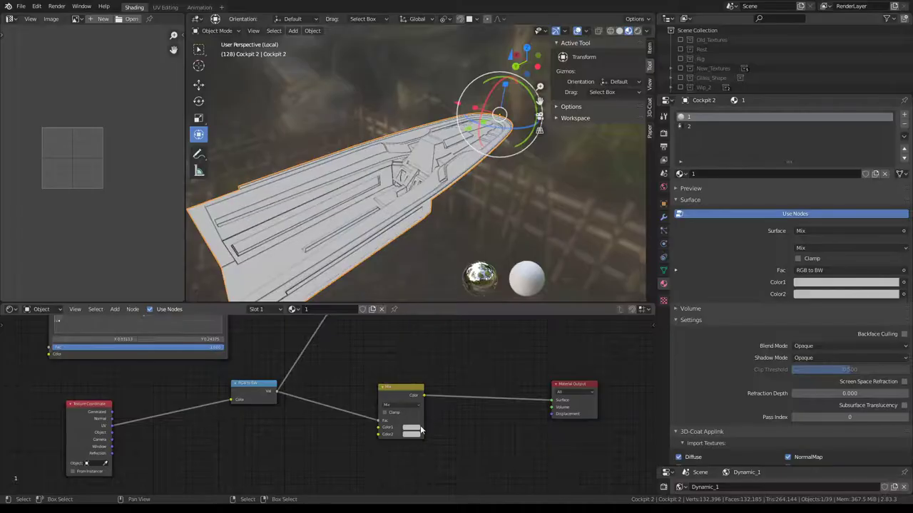
click(412, 427)
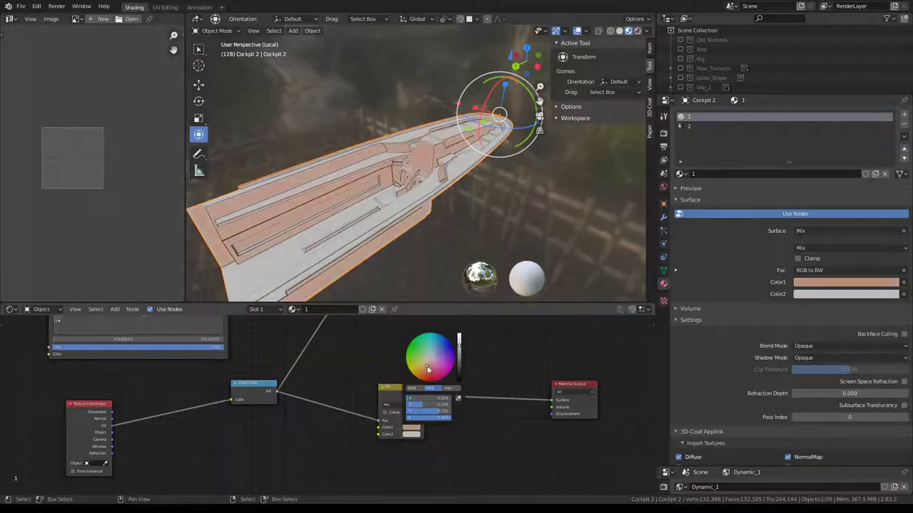
drag(427, 369, 424, 365)
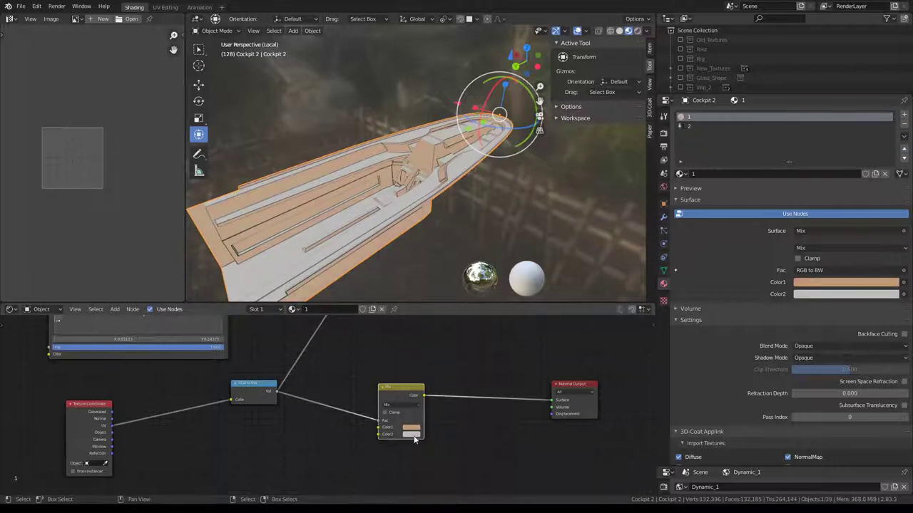
click(413, 434)
click(422, 383)
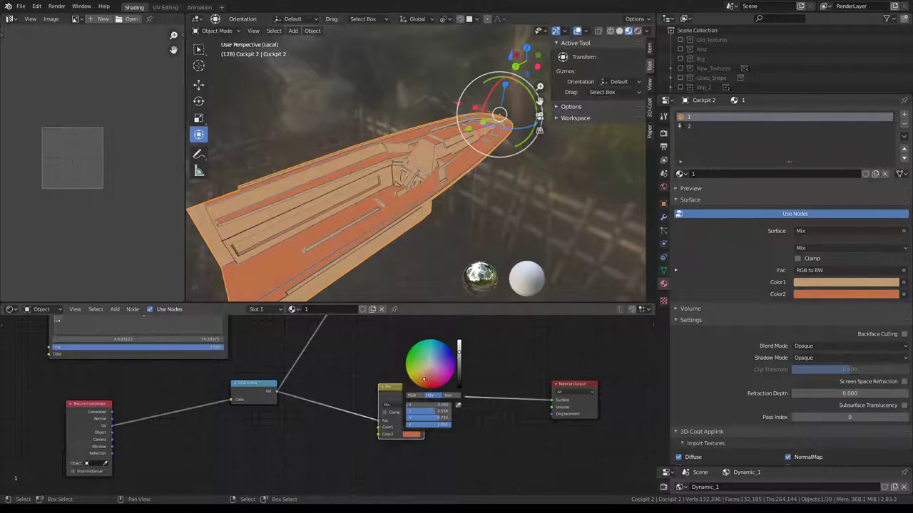
drag(423, 379, 419, 374)
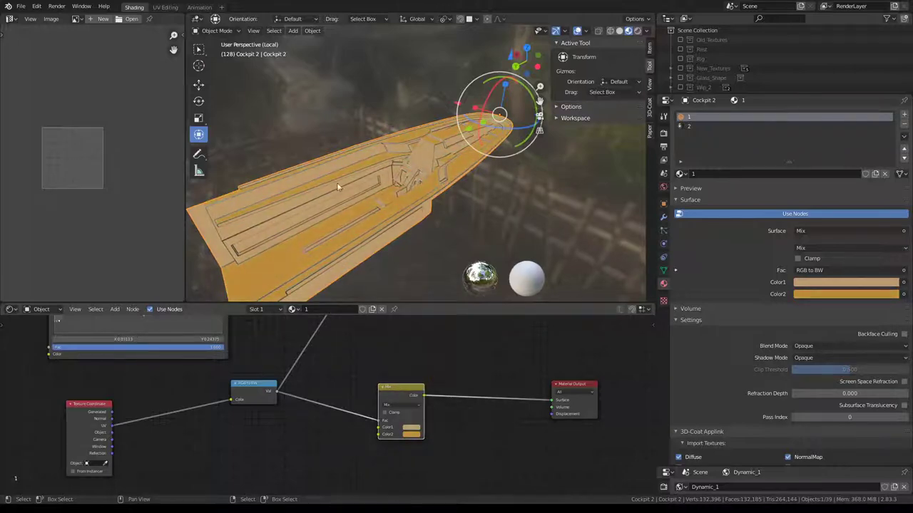
mouse_move(336, 188)
middle_down()
mouse_move(390, 192)
mouse_move(438, 159)
middle_up()
- Link the small bottom node toward the Principled BSDF and move the Mix and mask nodes beside the main tree
scroll(476, 377, down, 2)
scroll(392, 360, down, 2)
scroll(387, 359, down, 2)
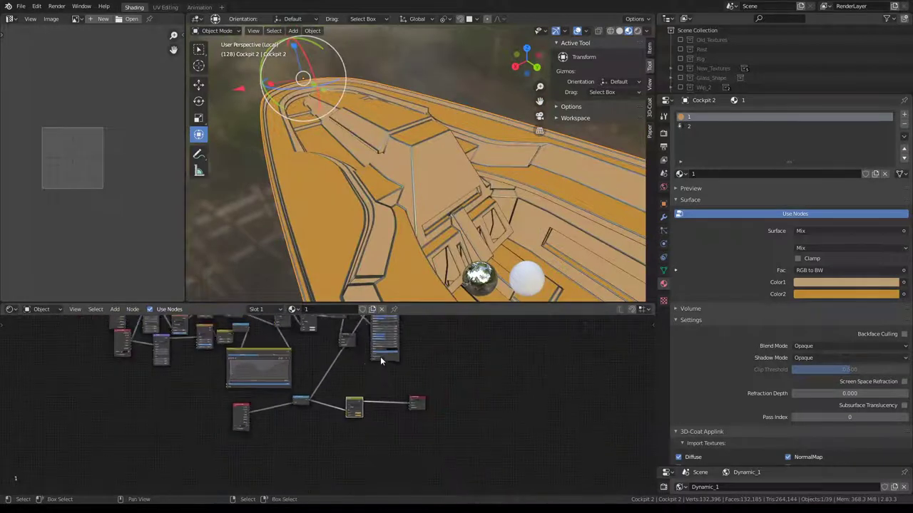
middle_drag(380, 356, 363, 439)
mouse_move(361, 462)
mouse_down()
mouse_move(363, 367)
mouse_move(341, 442)
mouse_move(321, 474)
mouse_move(367, 364)
mouse_up()
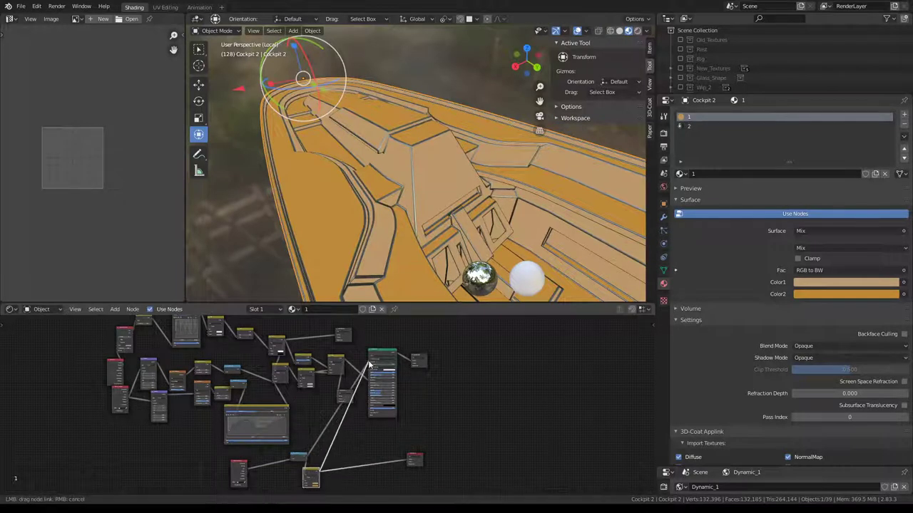
drag(322, 478, 368, 368)
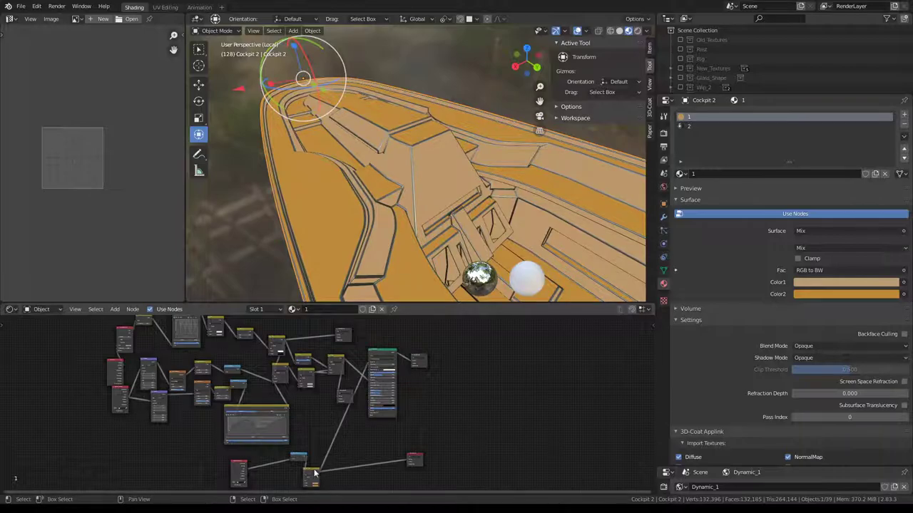
drag(313, 473, 365, 401)
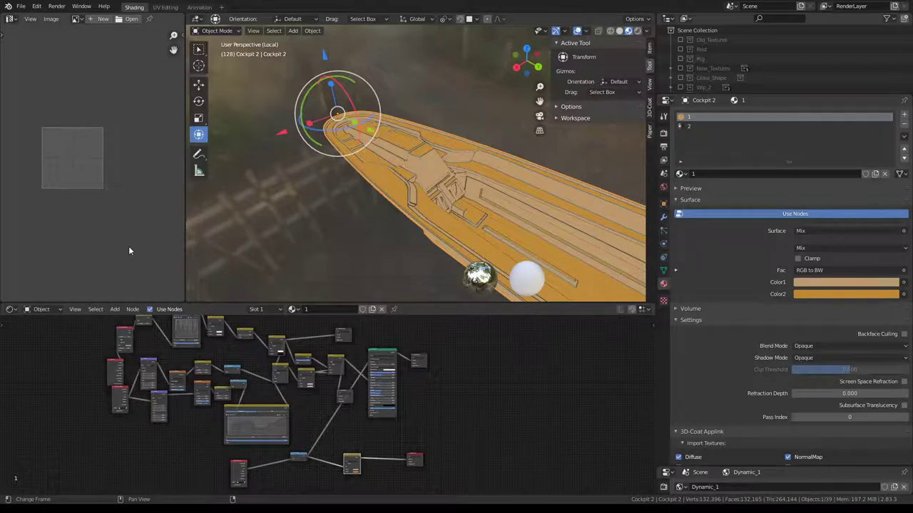
middle_drag(276, 181, 214, 187)
scroll(382, 449, up, 2)
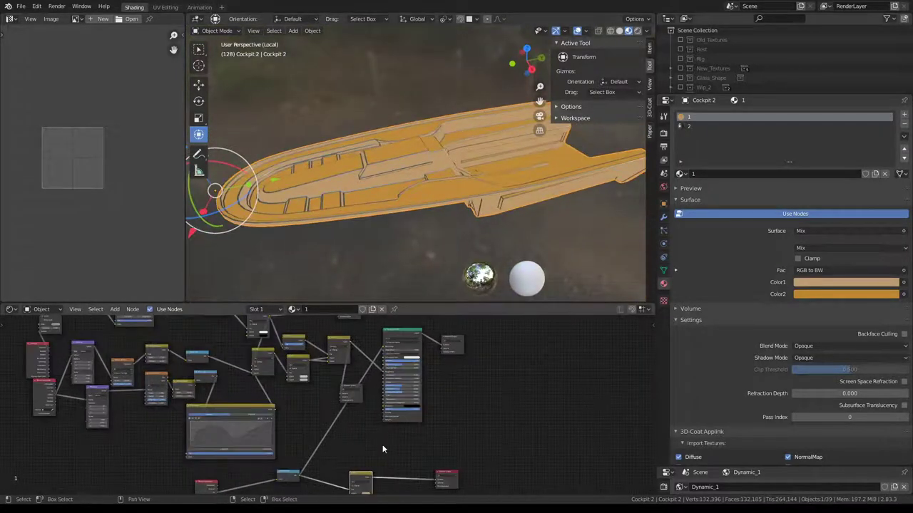
drag(360, 482, 348, 453)
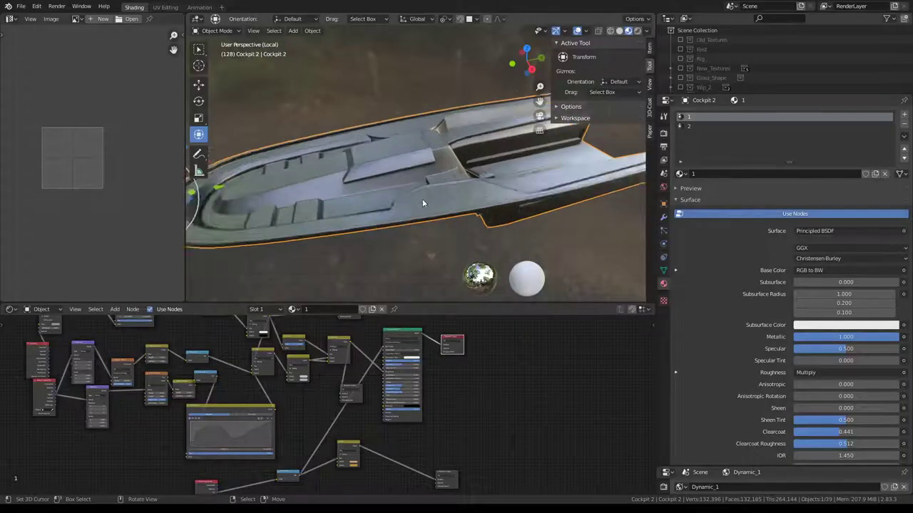
- Connect the Mix Color output to the Principled BSDF Base Color, then inspect the gold cockpit maximised
middle_drag(431, 247, 328, 202)
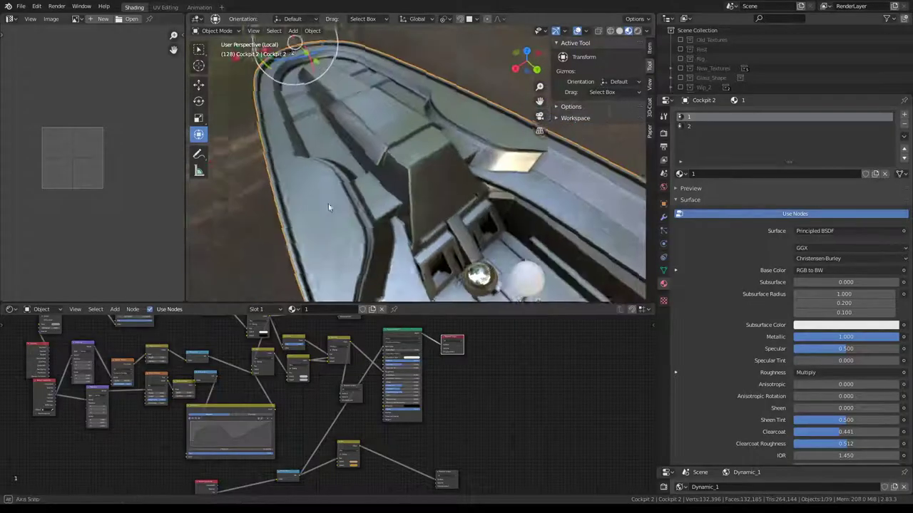
drag(359, 445, 383, 349)
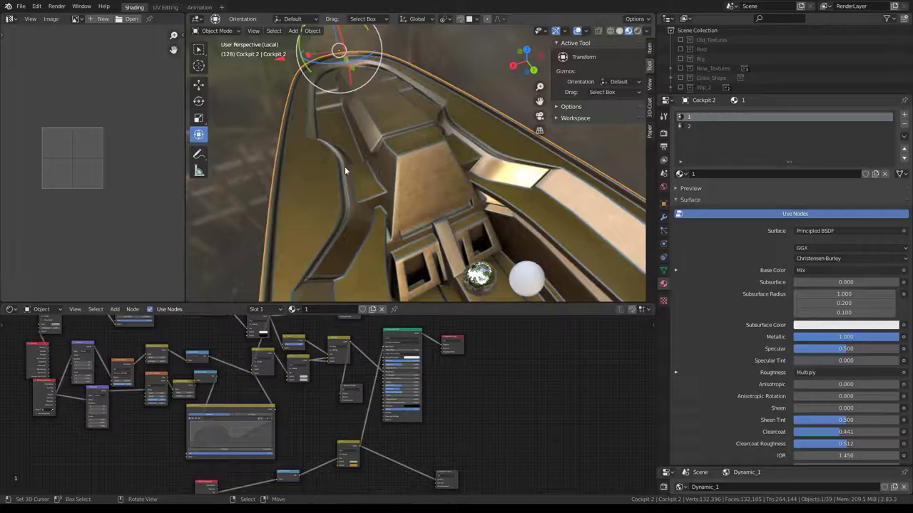
mouse_move(345, 166)
middle_down()
mouse_move(530, 173)
mouse_move(515, 159)
mouse_move(406, 147)
middle_up()
key(ctrl+space)
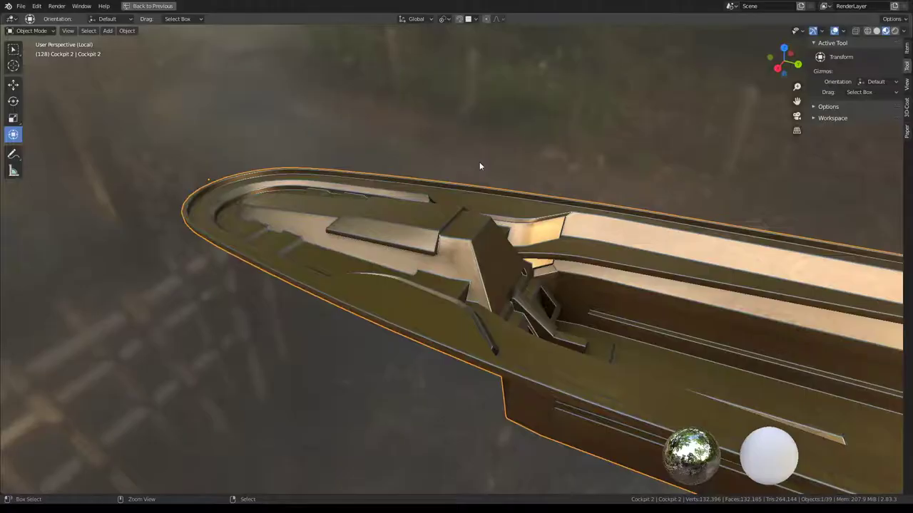
mouse_move(479, 162)
middle_down()
mouse_move(423, 163)
mouse_move(302, 190)
mouse_move(238, 177)
mouse_move(383, 158)
mouse_move(403, 203)
mouse_move(365, 241)
mouse_move(246, 175)
mouse_move(463, 189)
mouse_move(403, 214)
middle_up()
key(ctrl+space)
- Darken the Mix node's first colour to value 0.176
scroll(325, 387, up, 4)
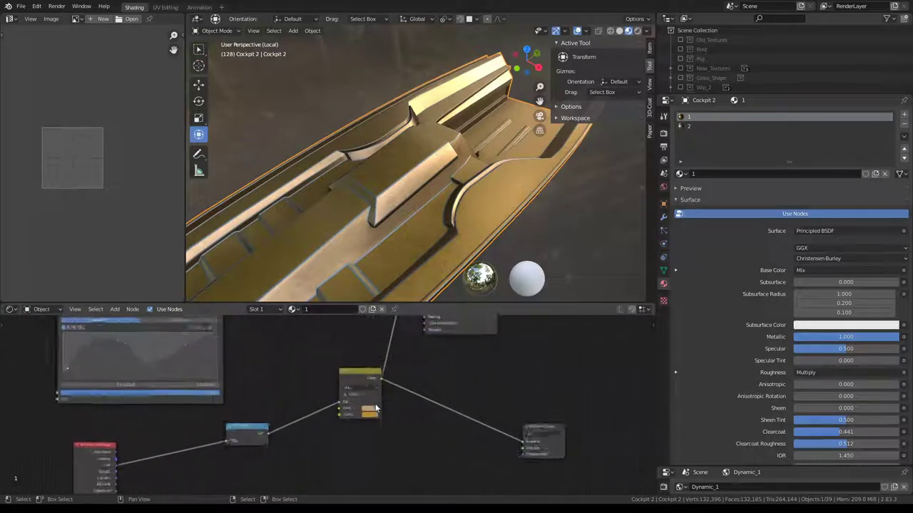
click(384, 410)
click(400, 329)
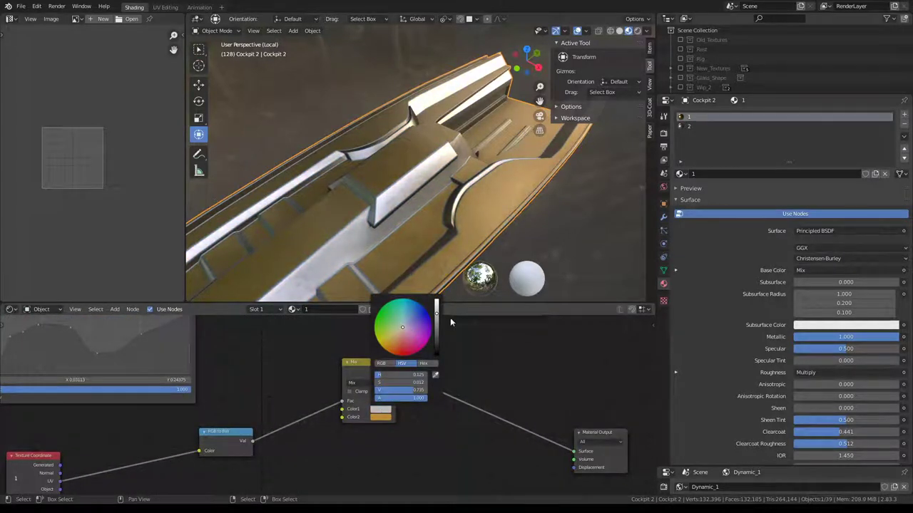
drag(436, 312, 437, 344)
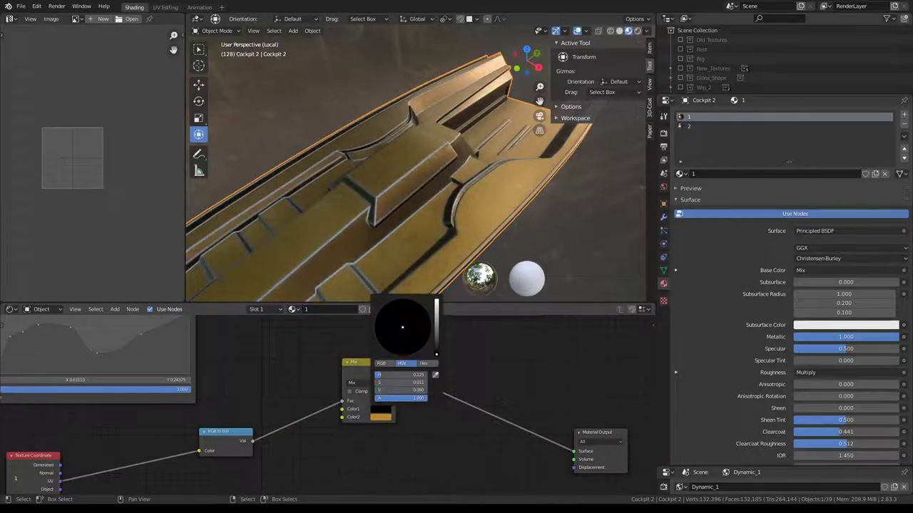
mouse_move(399, 214)
middle_down()
mouse_move(292, 143)
mouse_move(386, 152)
middle_up()
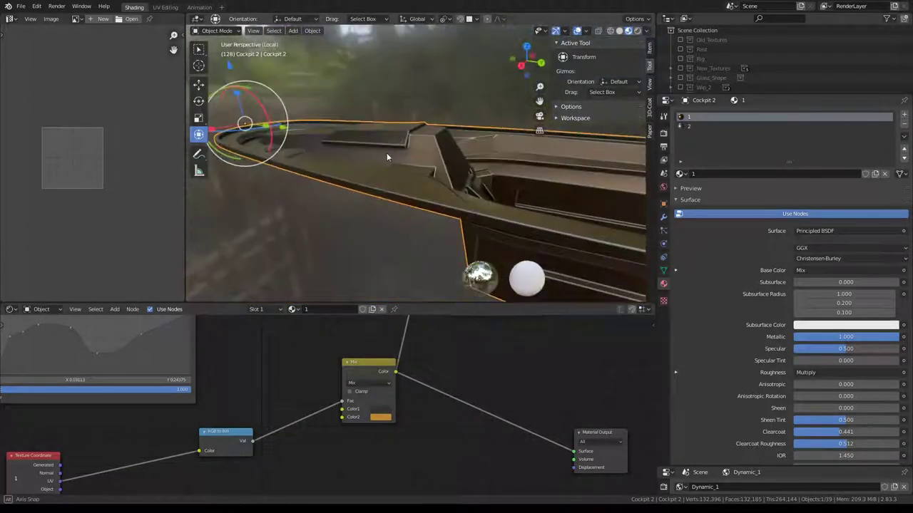
- Slightly desaturate the Mix node's second colour and check the cockpit in the maximised view
click(382, 418)
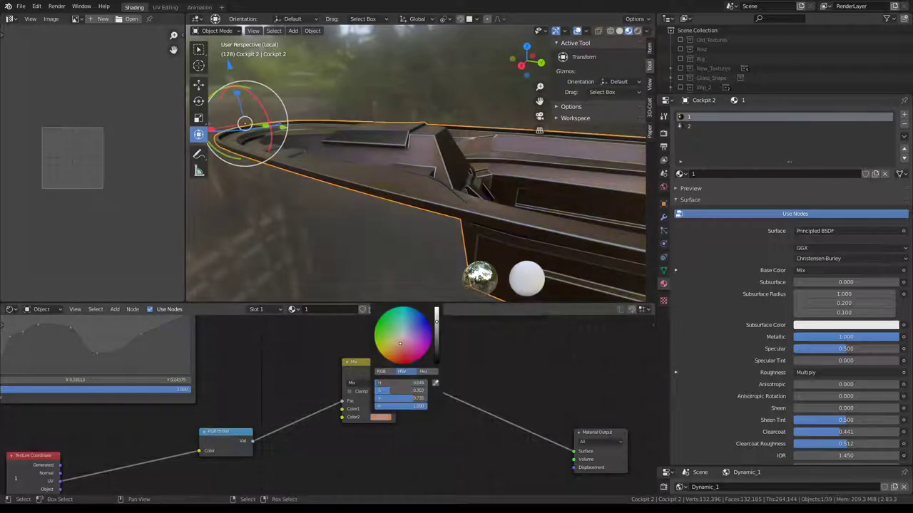
drag(400, 343, 400, 339)
key(ctrl+space)
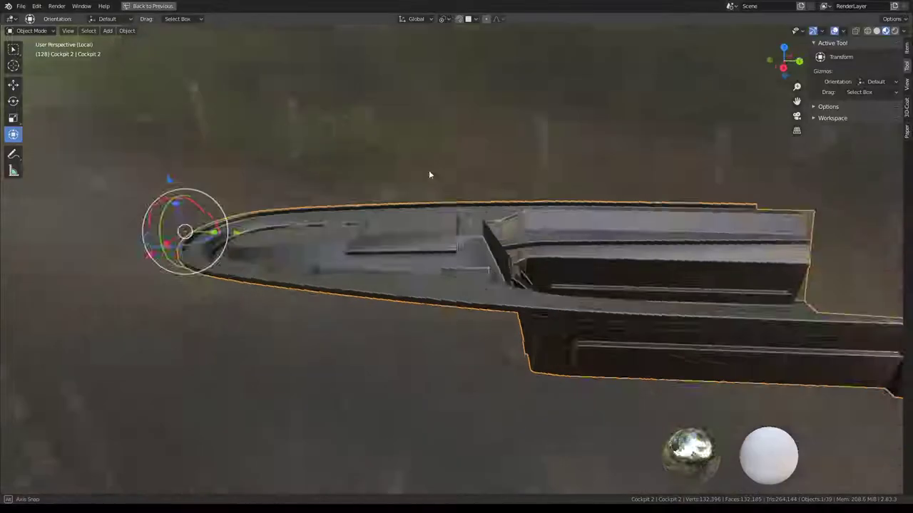
mouse_move(429, 170)
middle_down()
mouse_move(652, 187)
mouse_move(547, 186)
mouse_move(553, 159)
mouse_move(530, 227)
middle_up()
key(ctrl+space)
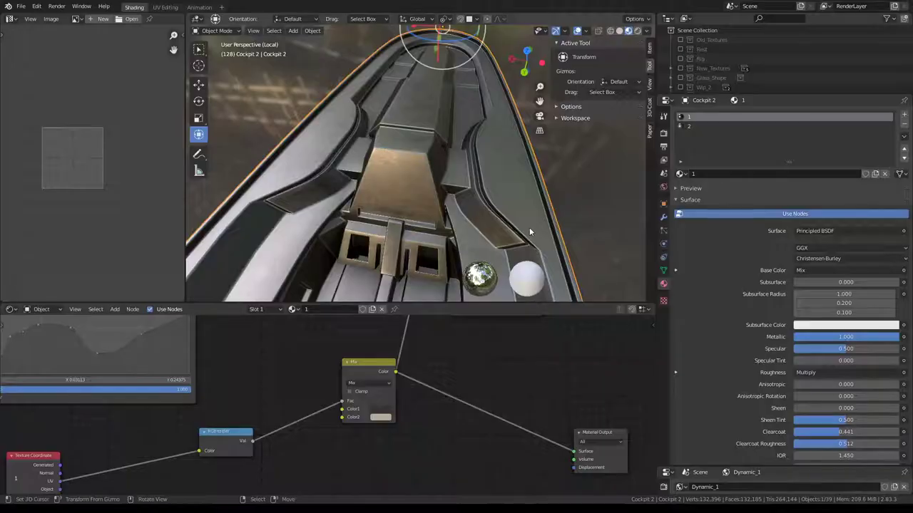
- Nudge the Material Output node up a little
scroll(445, 418, up, 4)
scroll(445, 417, up, 2)
scroll(466, 385, up, 2)
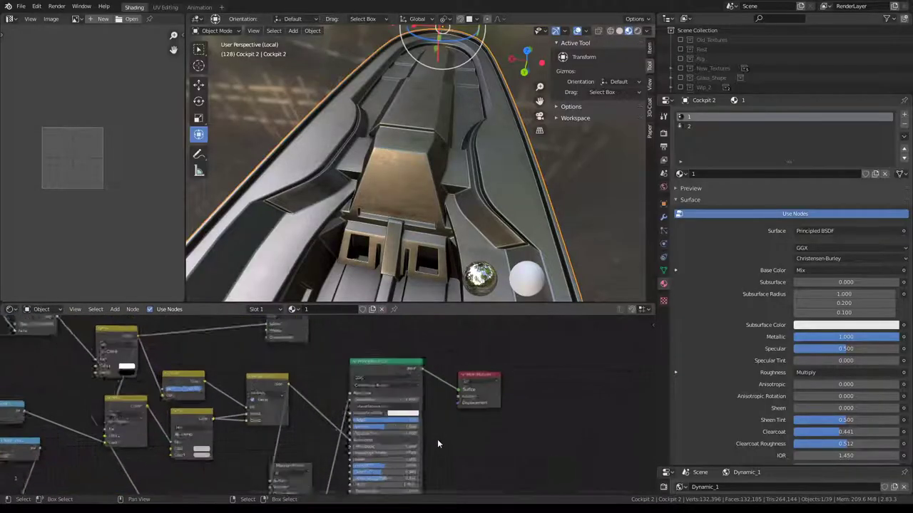
scroll(437, 439, up, 2)
scroll(386, 400, up, 2)
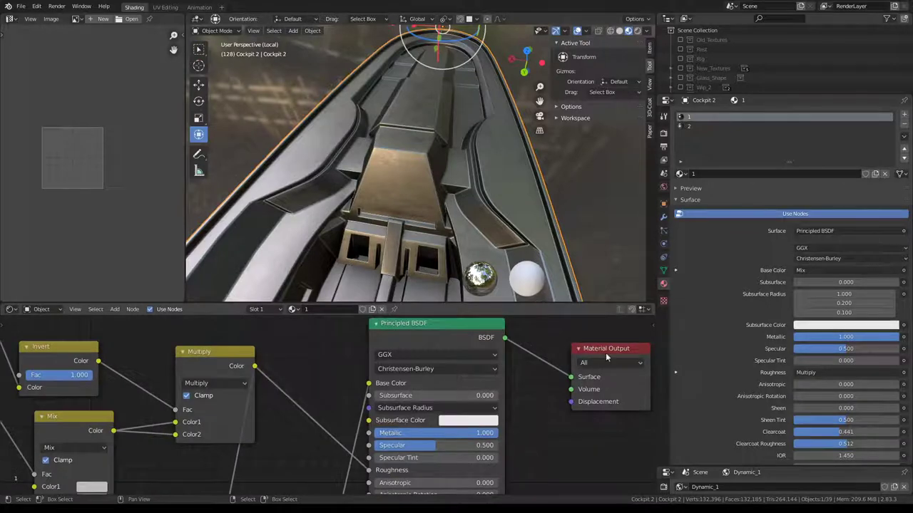
drag(579, 354, 577, 335)
scroll(499, 428, down, 3)
- Route the Mix node straight into the Material Output and look into the cockpit
scroll(467, 400, down, 2)
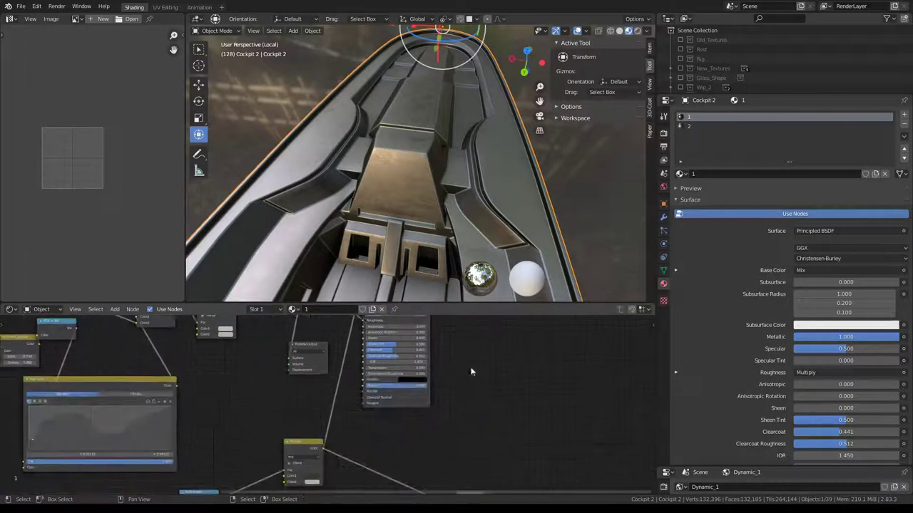
scroll(478, 399, down, 2)
click(497, 421)
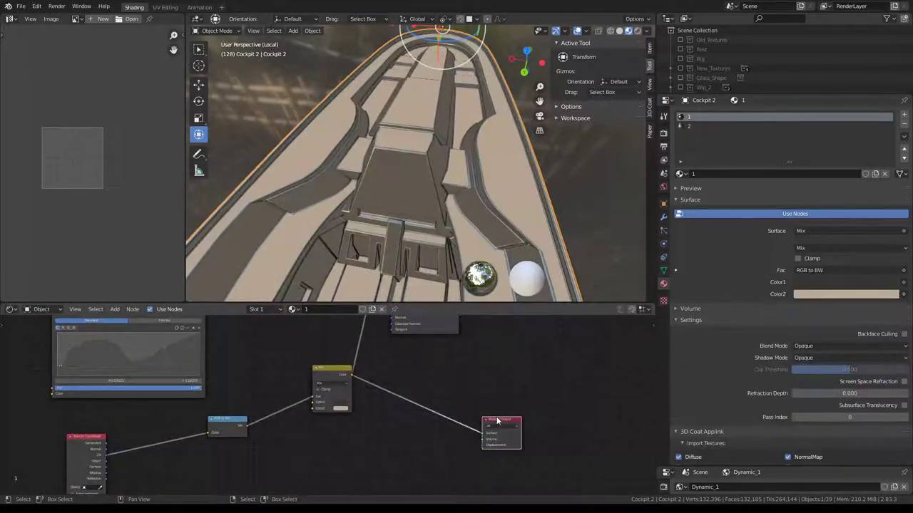
middle_drag(428, 214, 384, 168)
middle_drag(272, 417, 352, 381)
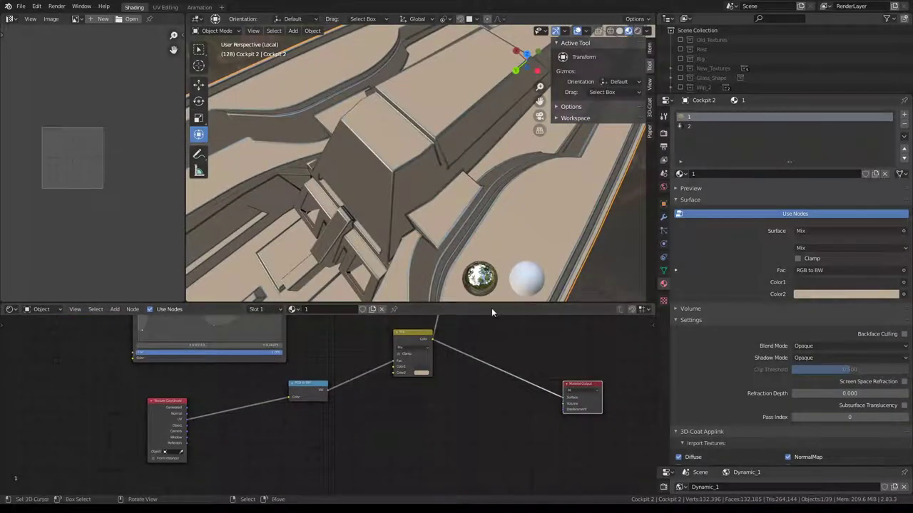
- Duplicate the Mix node below the original and feed the RGB to BW value into it
drag(417, 354, 412, 351)
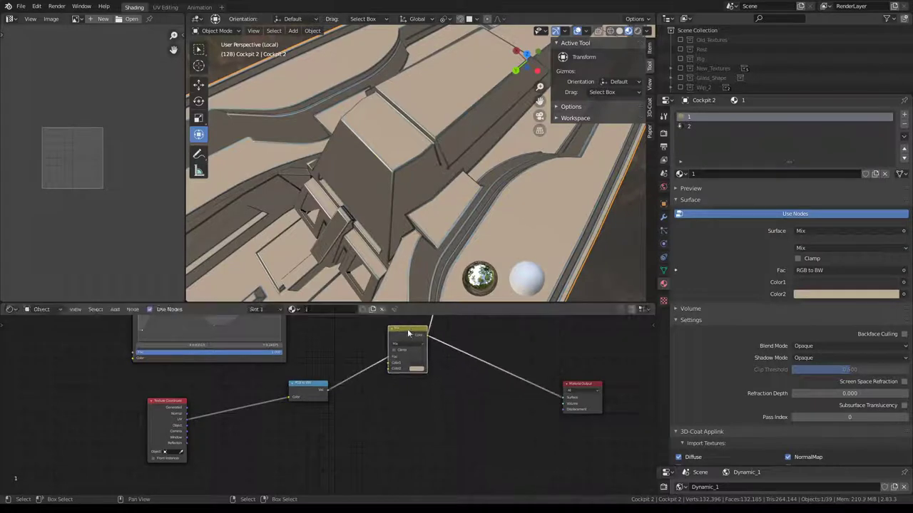
key(shift+d)
click(417, 415)
mouse_move(323, 397)
mouse_down()
mouse_move(400, 421)
mouse_move(564, 398)
mouse_up()
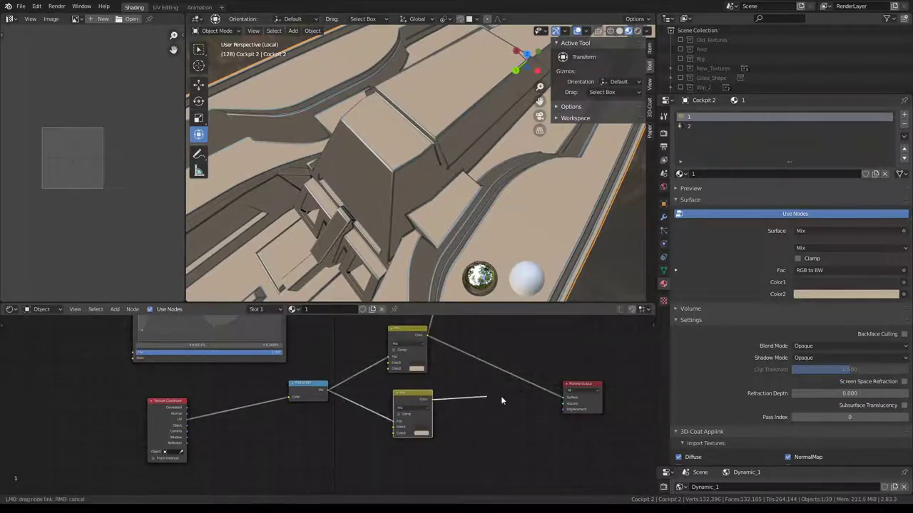
- Link the new Mix node to Material Output, darken its second colour, and show RGB values
click(582, 384)
scroll(432, 451, up, 1)
scroll(433, 451, up, 1)
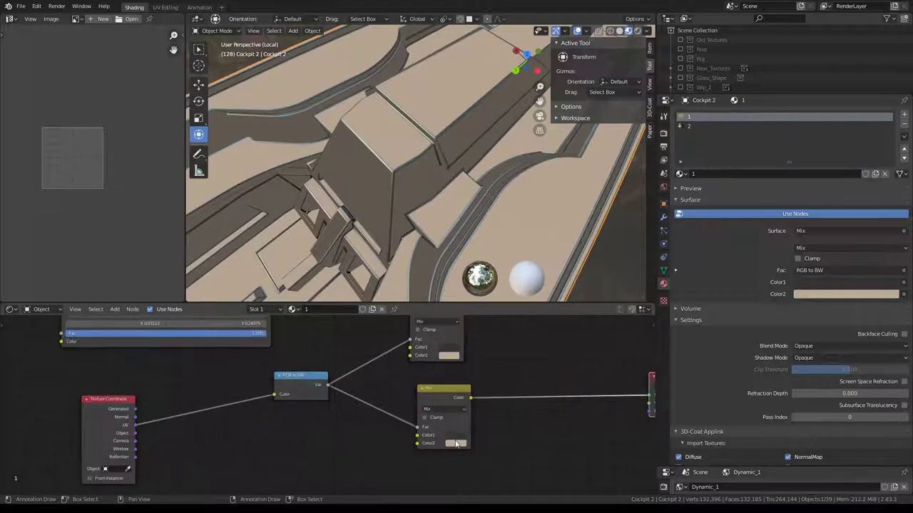
click(456, 443)
mouse_move(504, 351)
mouse_down()
mouse_move(510, 367)
mouse_move(512, 338)
mouse_up()
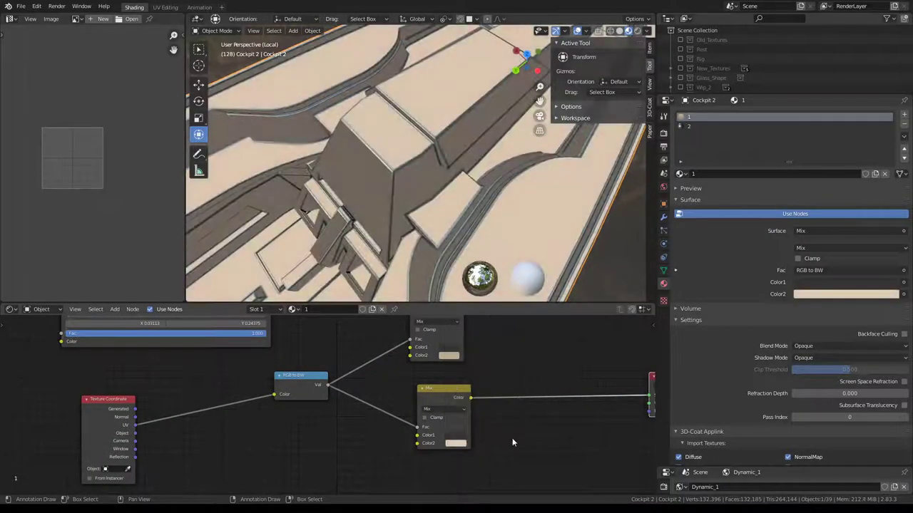
click(461, 441)
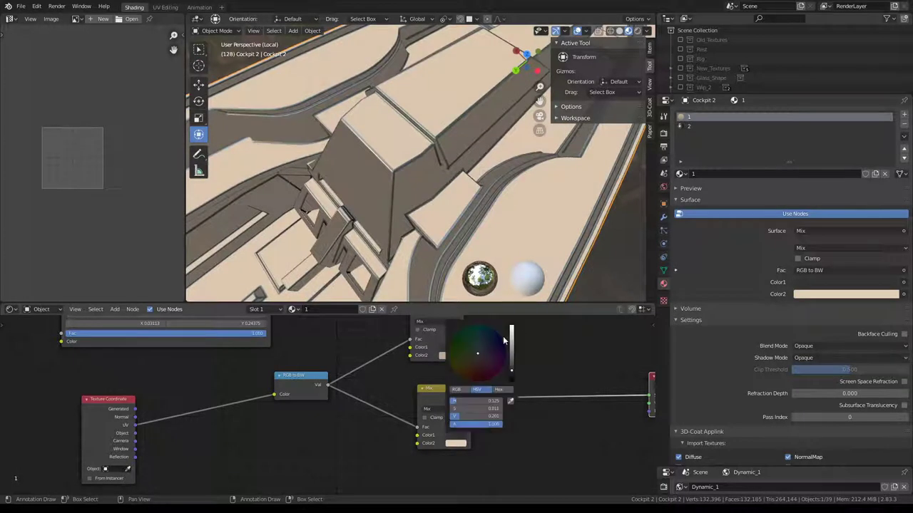
click(458, 390)
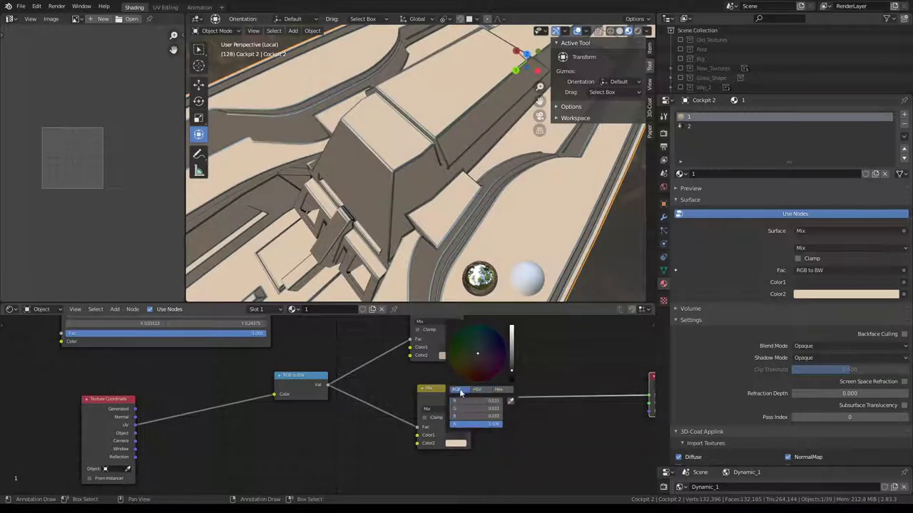
- Set the new Mix node's first colour to mid grey and its second to near-white
click(457, 443)
mouse_move(467, 399)
mouse_down()
mouse_move(451, 401)
mouse_move(449, 425)
mouse_up()
click(456, 444)
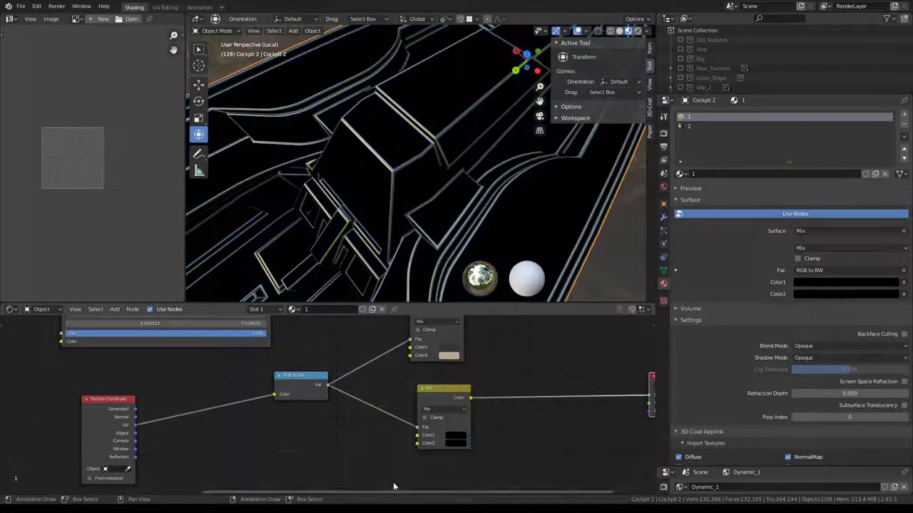
click(456, 443)
drag(515, 379, 511, 364)
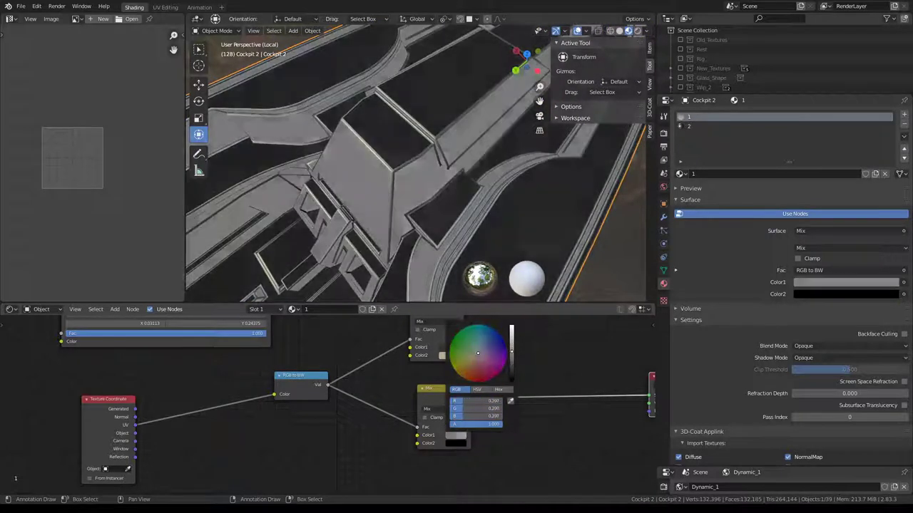
click(457, 443)
drag(511, 386, 512, 346)
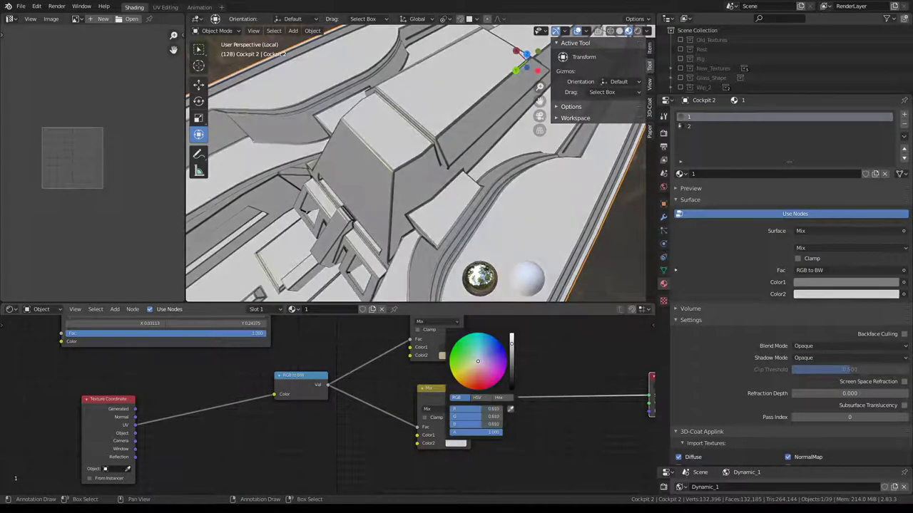
mouse_move(374, 192)
middle_down()
mouse_move(462, 145)
mouse_move(410, 141)
middle_up()
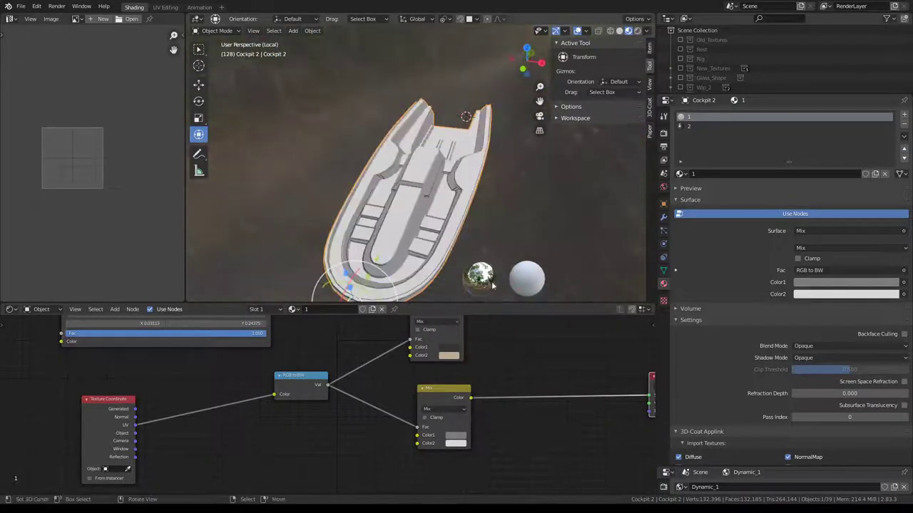
- Drop a node onto the existing link leading to the Material Output
scroll(478, 349, down, 1)
scroll(464, 363, down, 2)
scroll(421, 425, down, 2)
scroll(390, 370, down, 2)
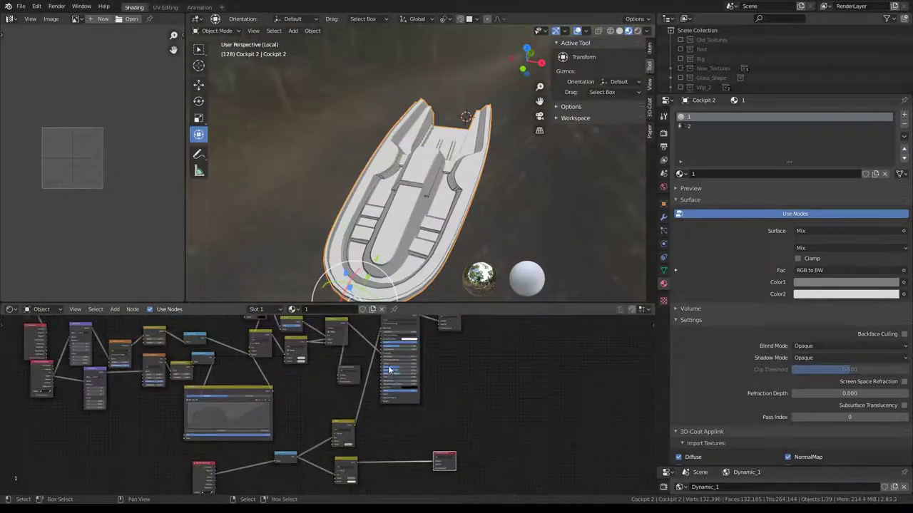
scroll(389, 370, up, 2)
drag(342, 342, 307, 407)
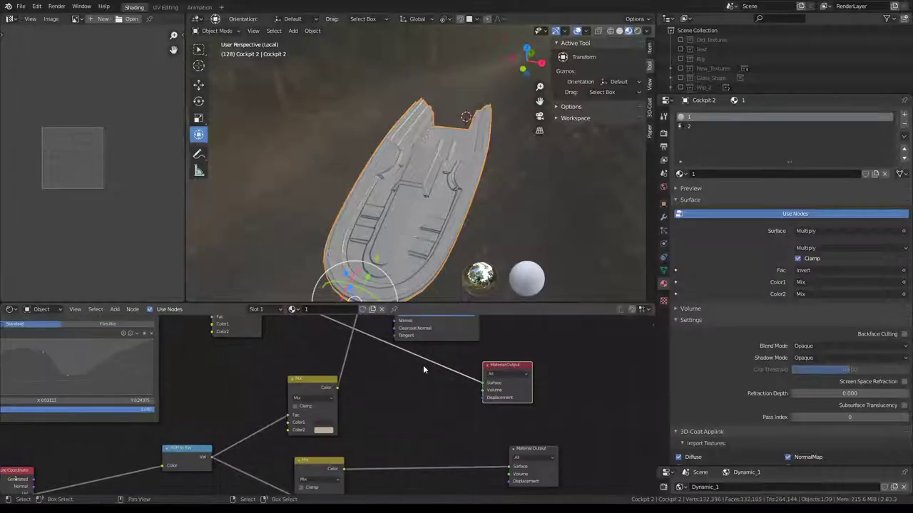
- Add another node in free space and open the final Mix node's blend-mode list
scroll(308, 152, up, 3)
mouse_move(357, 178)
middle_down()
mouse_move(308, 151)
mouse_move(320, 171)
middle_up()
middle_drag(391, 433, 378, 457)
key(shift+a)
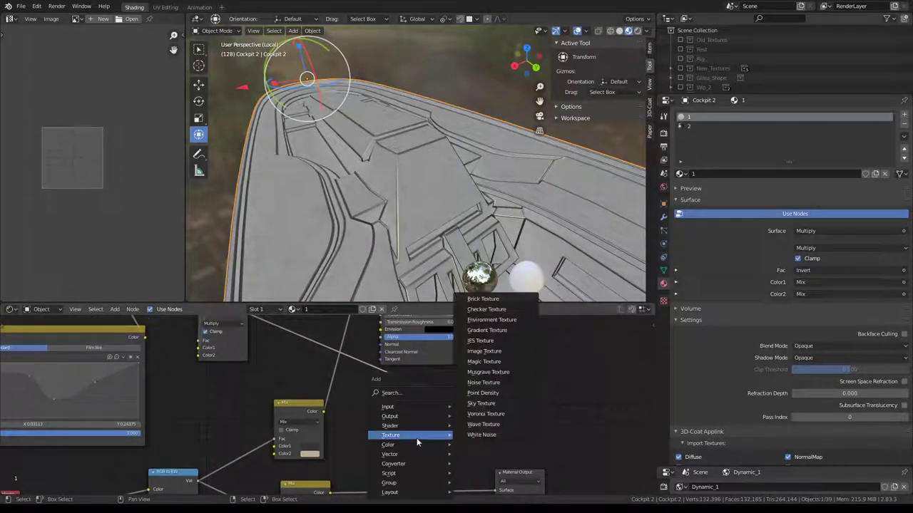
click(485, 445)
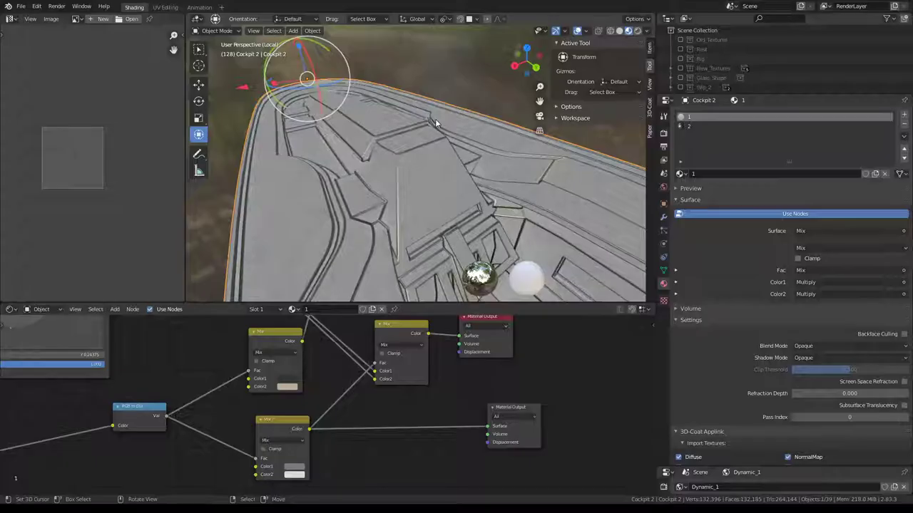
middle_drag(435, 119, 389, 142)
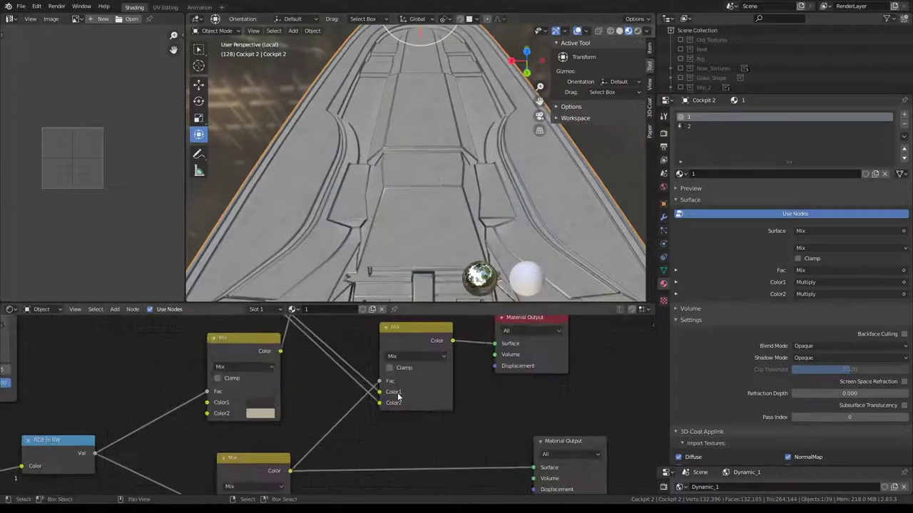
middle_drag(399, 397, 373, 379)
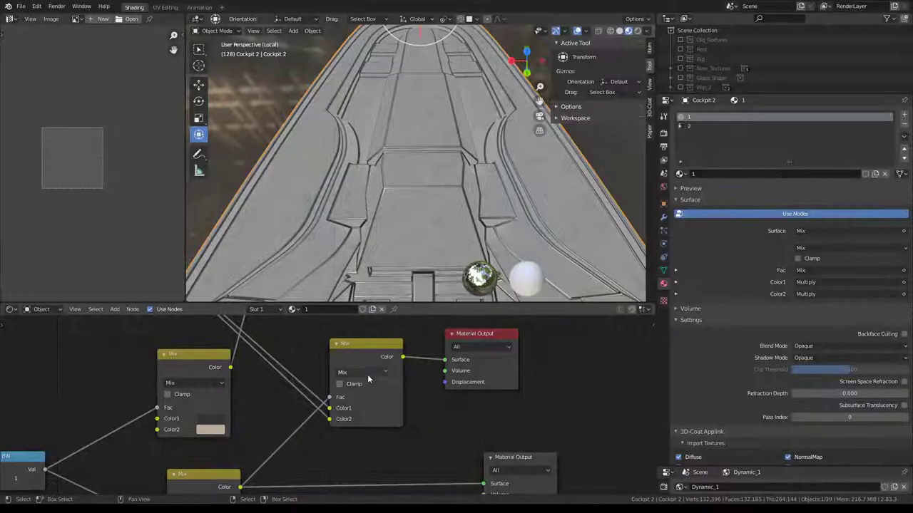
click(366, 373)
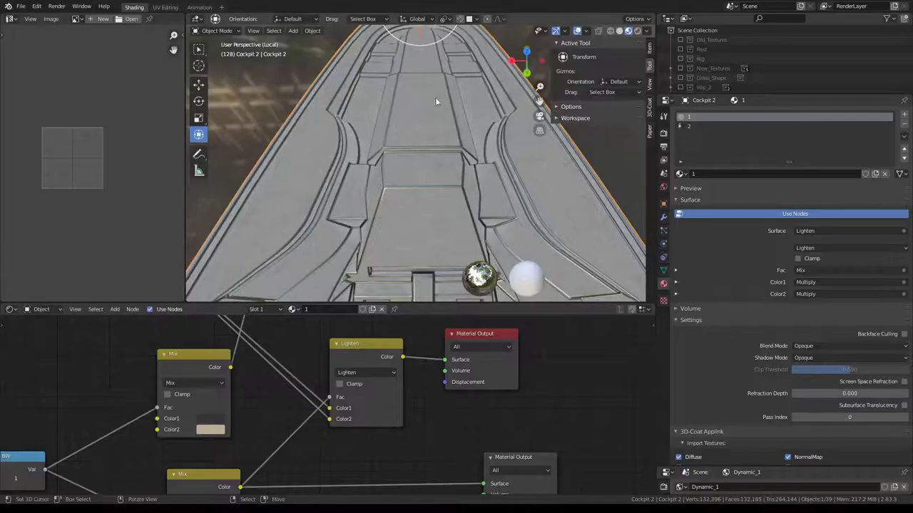
- Try Lighten and Darken as the final Mix blend mode, settling on Multiply
middle_drag(438, 96, 556, 120)
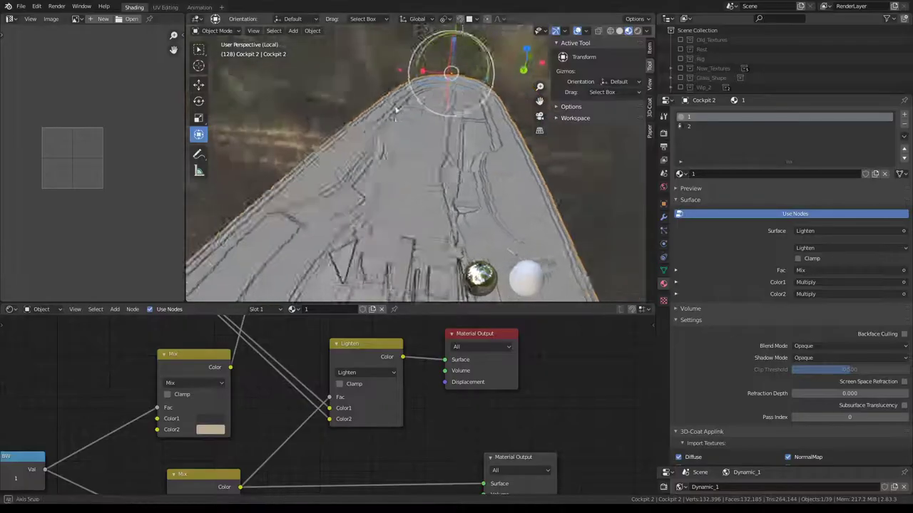
middle_drag(299, 431, 421, 356)
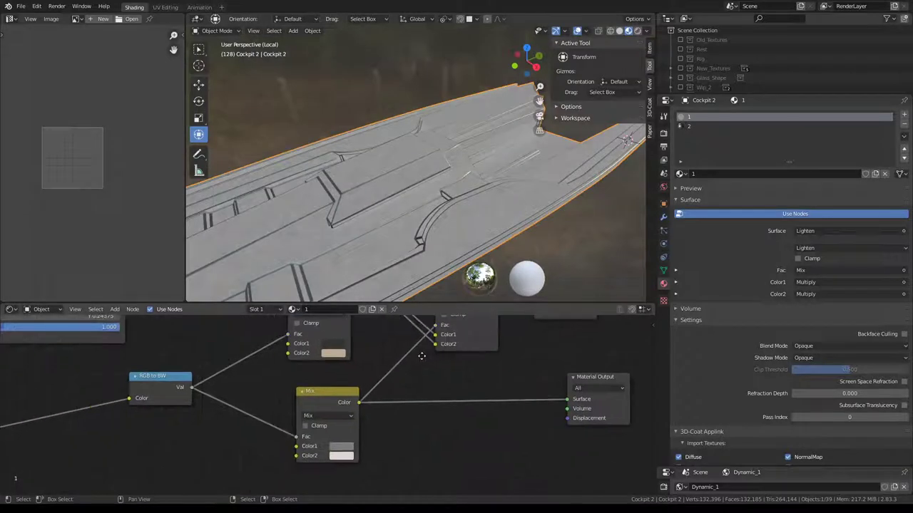
middle_drag(437, 392, 381, 435)
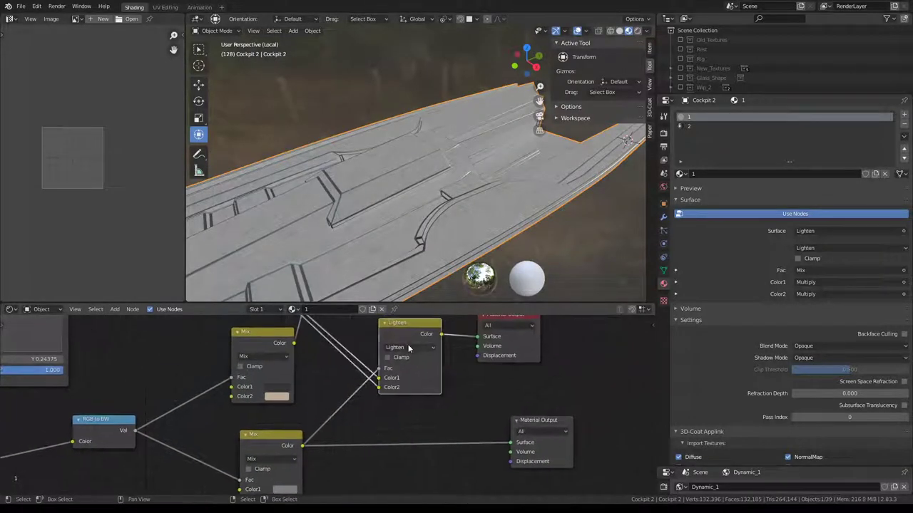
click(410, 347)
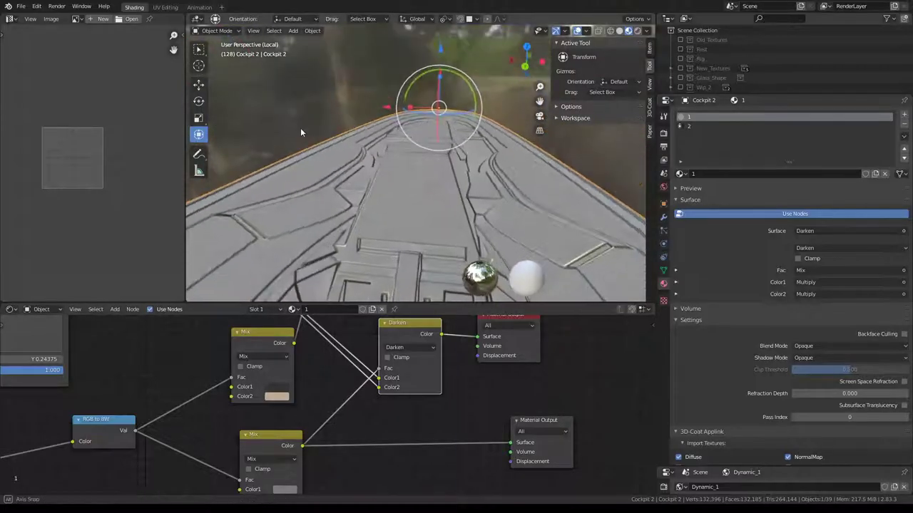
middle_drag(300, 132, 271, 186)
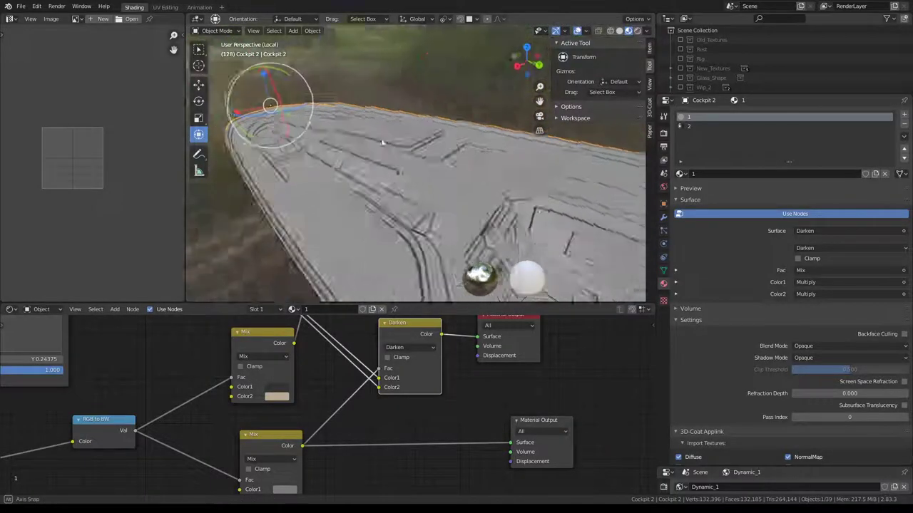
middle_drag(300, 490, 346, 443)
click(346, 444)
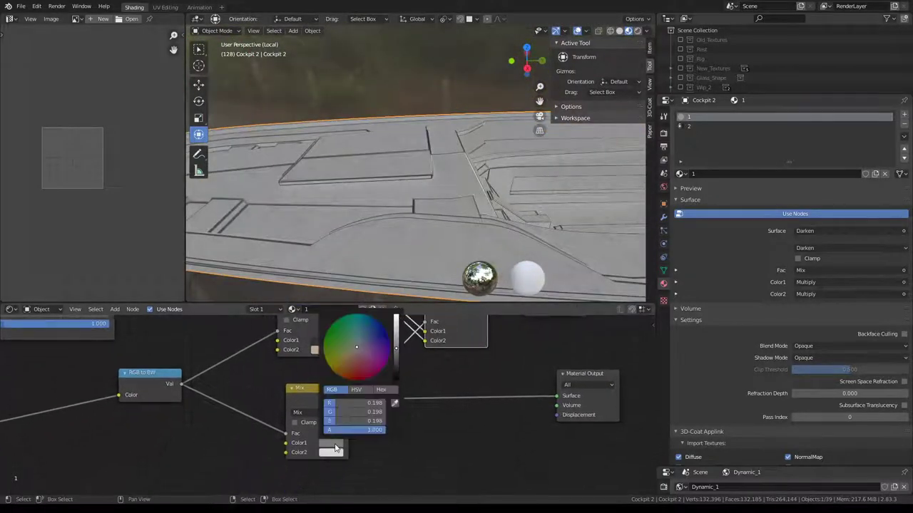
middle_drag(522, 355, 484, 450)
click(420, 397)
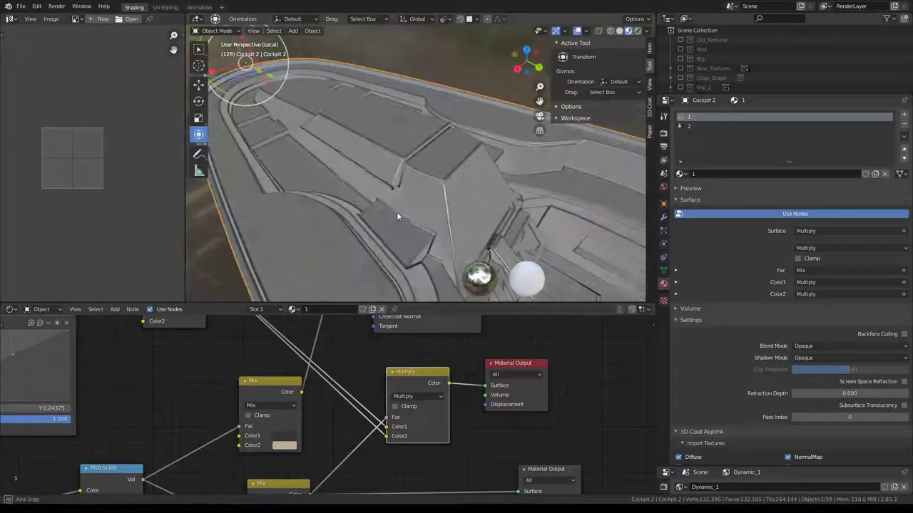
- Set the edge Mix node's first colour to white and its second to black
click(331, 438)
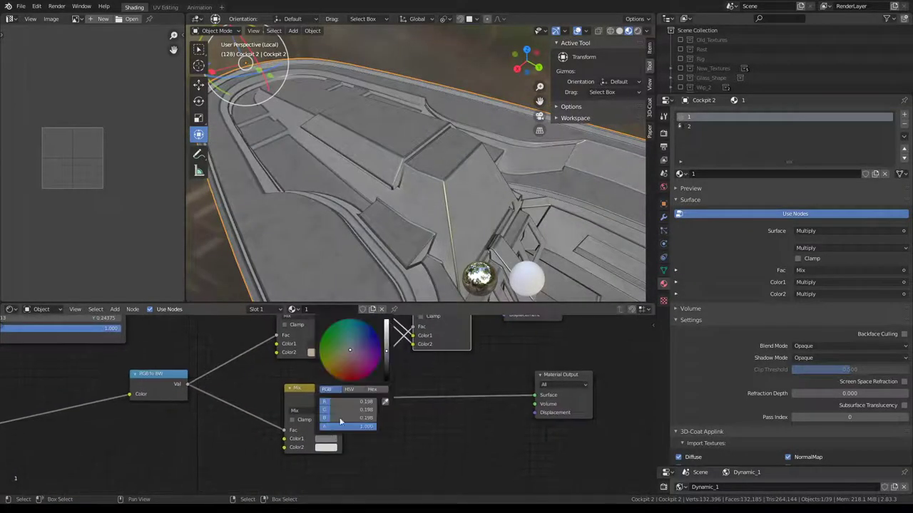
drag(387, 354, 386, 323)
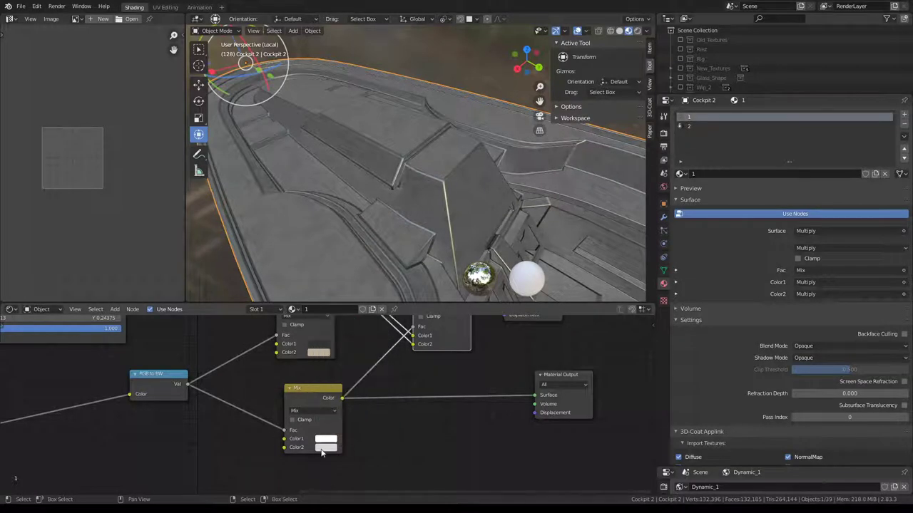
click(322, 449)
drag(389, 341, 387, 388)
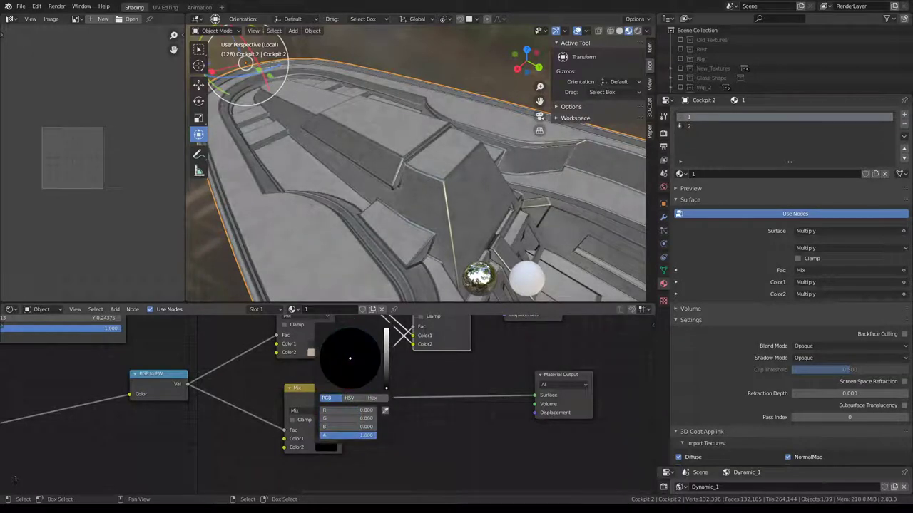
mouse_move(439, 148)
middle_down()
mouse_move(358, 170)
mouse_move(272, 144)
mouse_move(492, 168)
mouse_move(462, 154)
mouse_move(487, 172)
mouse_move(473, 299)
middle_up()
scroll(467, 384, down, 2)
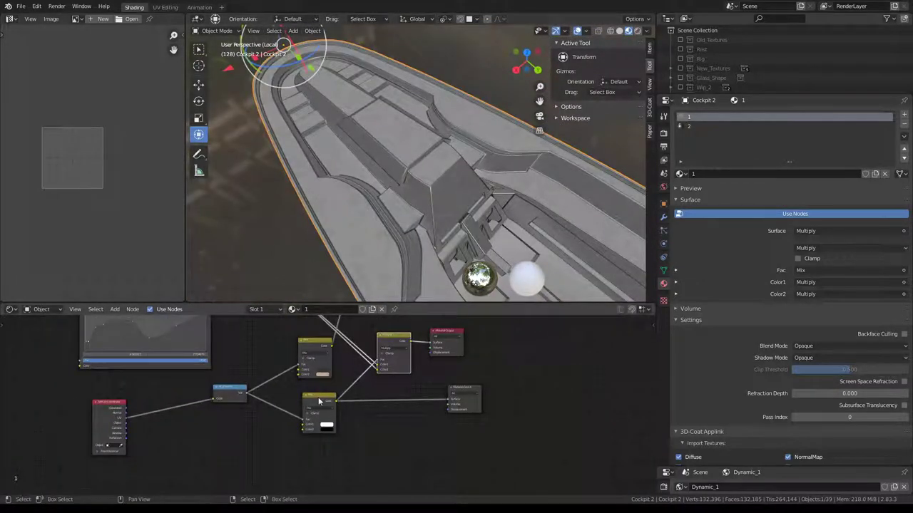
- Move the Multiply node left and up, then review the cockpit's metallic Principled BSDF shading
middle_drag(318, 397, 293, 479)
drag(370, 418, 356, 416)
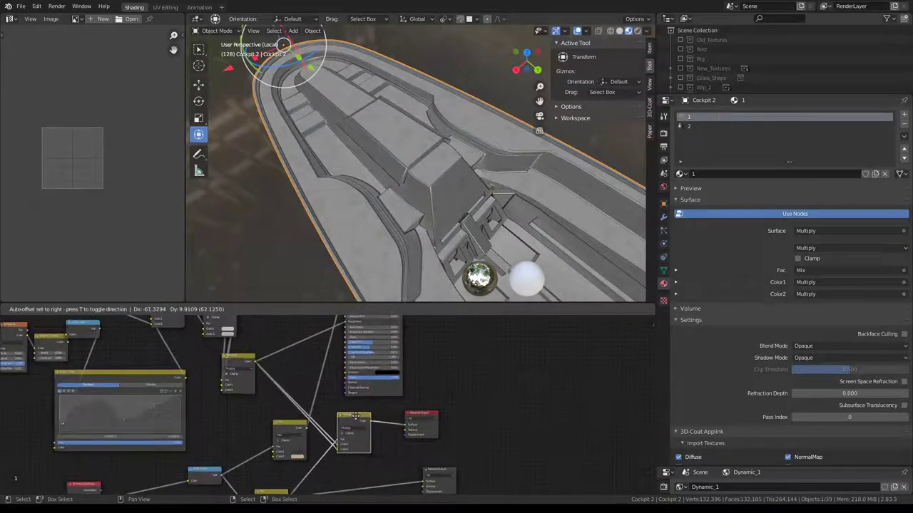
middle_drag(464, 471, 467, 432)
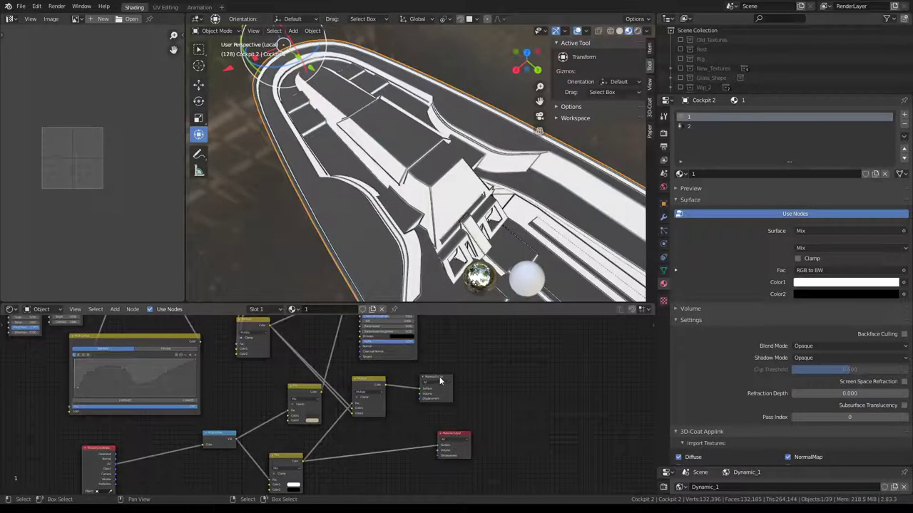
click(440, 382)
mouse_move(410, 375)
middle_down()
mouse_move(445, 418)
mouse_move(427, 428)
middle_up()
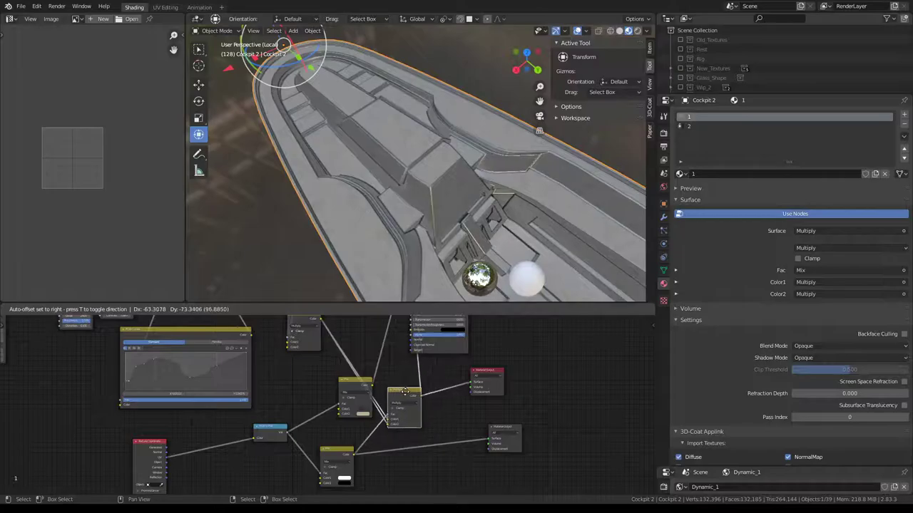
drag(405, 391, 300, 368)
middle_drag(492, 457, 484, 354)
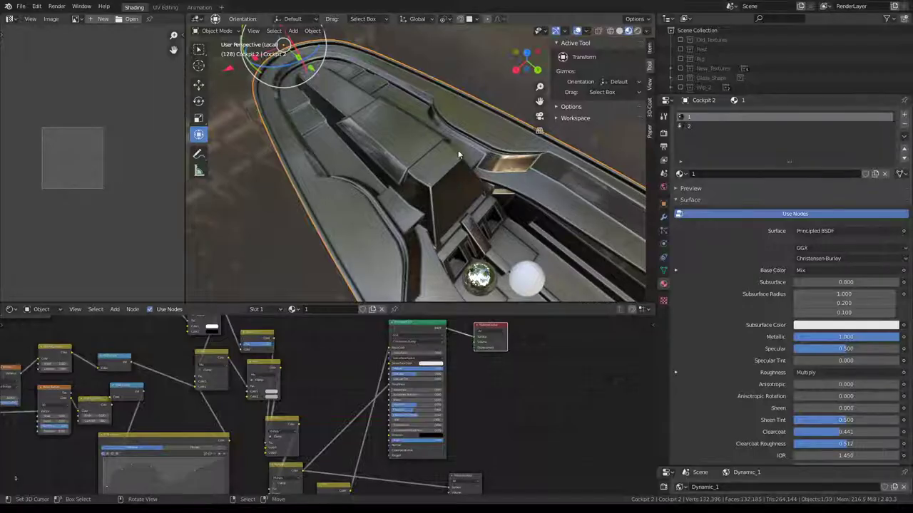
mouse_move(458, 150)
middle_down()
mouse_move(322, 230)
mouse_move(263, 126)
mouse_move(405, 139)
mouse_move(407, 205)
mouse_move(396, 123)
mouse_move(439, 161)
middle_up()
middle_drag(357, 435, 388, 321)
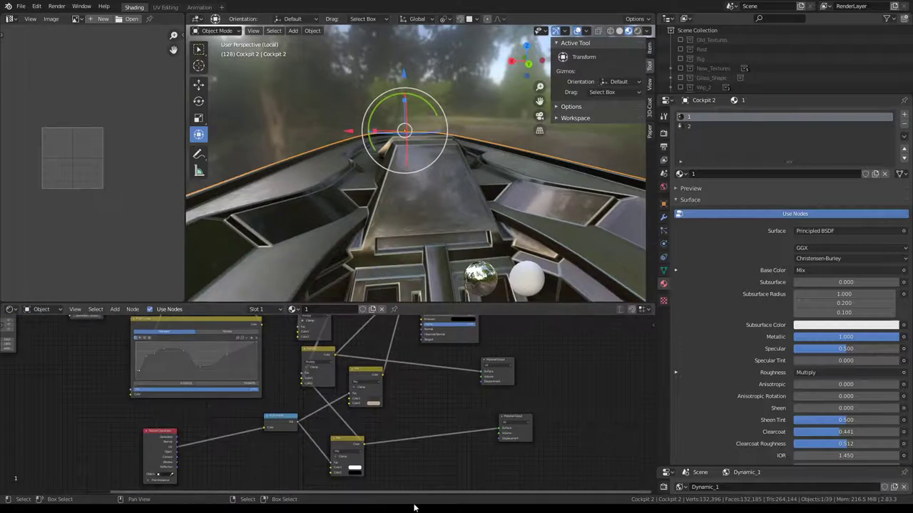
scroll(449, 381, up, 1)
scroll(450, 381, up, 2)
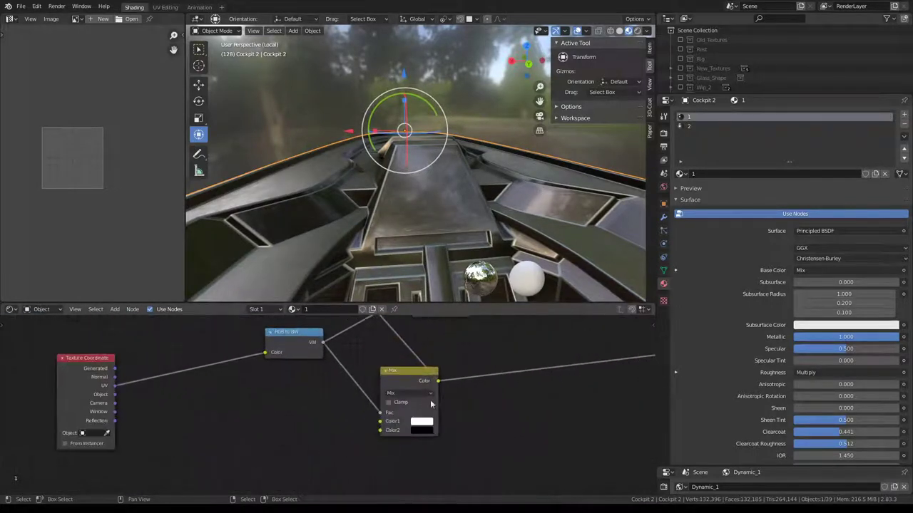
middle_drag(450, 380, 378, 451)
click(370, 444)
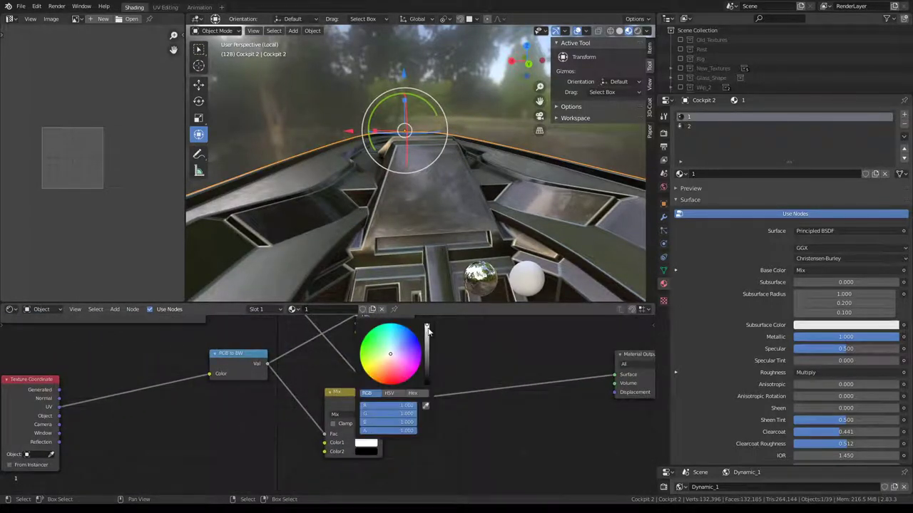
mouse_move(426, 329)
mouse_down()
mouse_move(427, 383)
mouse_move(427, 334)
mouse_up()
click(366, 451)
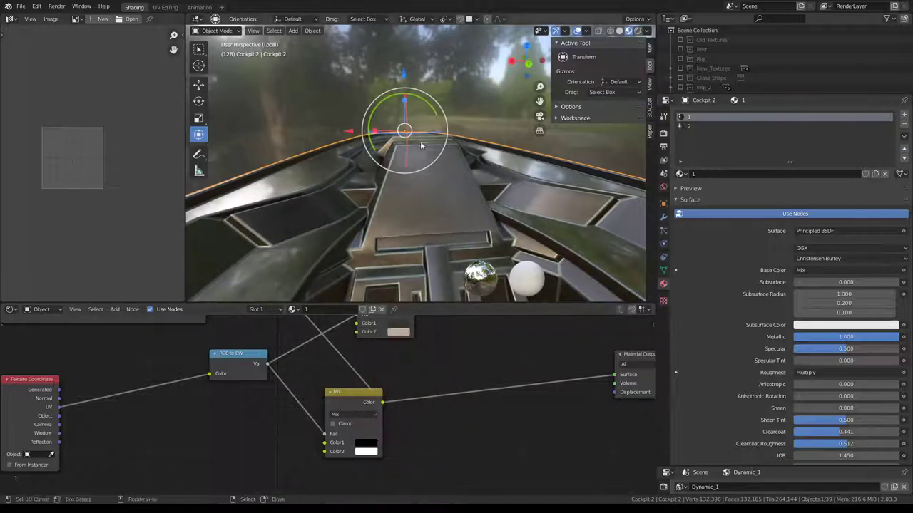
mouse_move(456, 128)
middle_down()
mouse_move(482, 172)
mouse_move(379, 155)
mouse_move(571, 148)
middle_up()
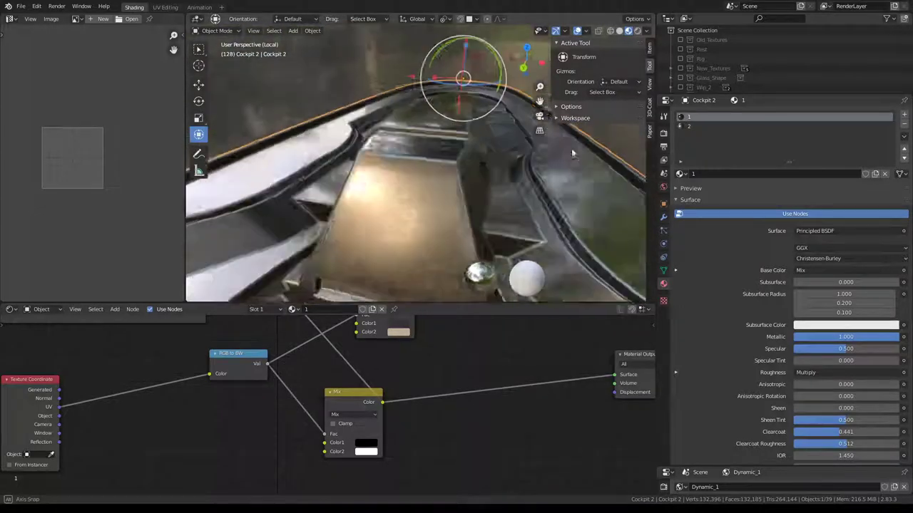
click(373, 445)
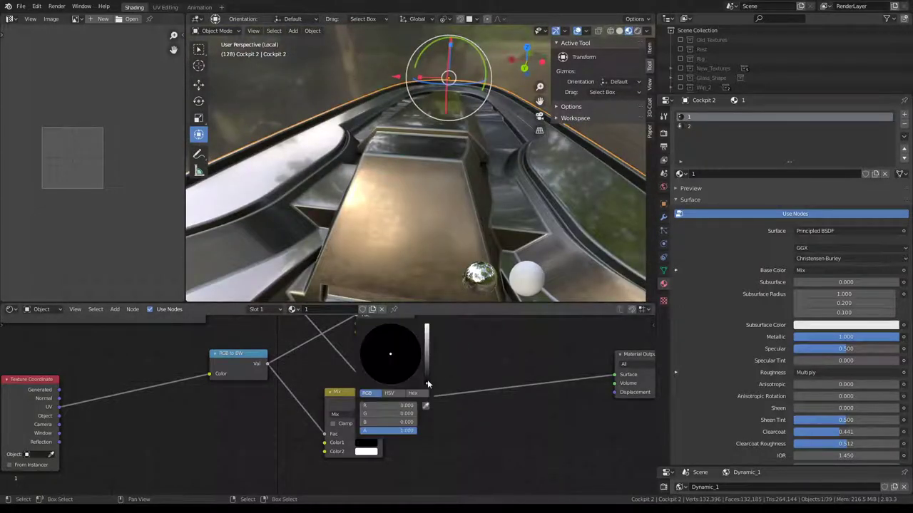
mouse_move(428, 385)
mouse_down()
mouse_move(426, 327)
mouse_move(427, 392)
mouse_up()
click(370, 454)
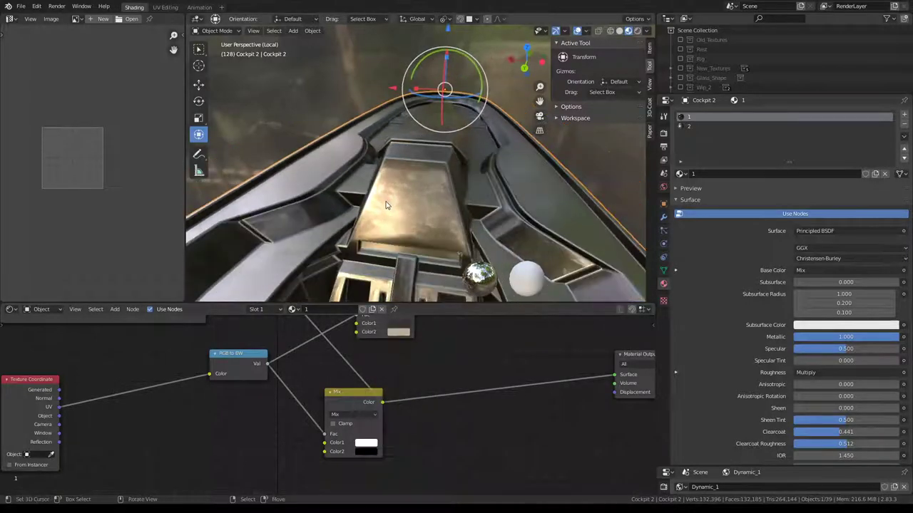
mouse_move(335, 235)
middle_down()
mouse_move(382, 262)
mouse_move(258, 243)
mouse_move(372, 187)
middle_up()
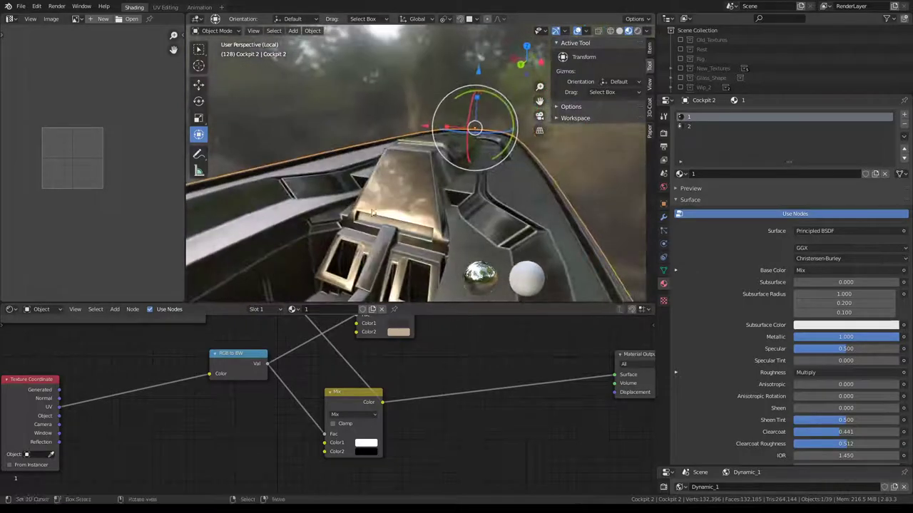
click(365, 443)
drag(427, 329, 427, 382)
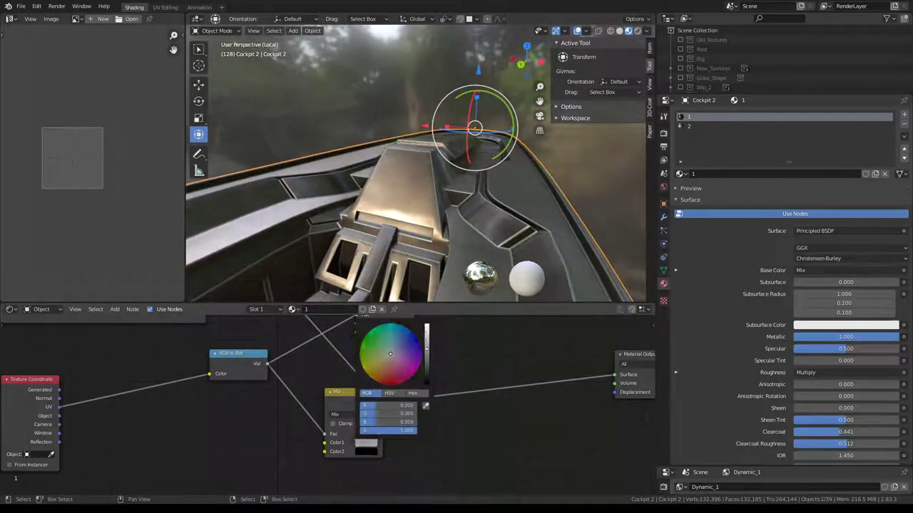
middle_drag(441, 188, 426, 193)
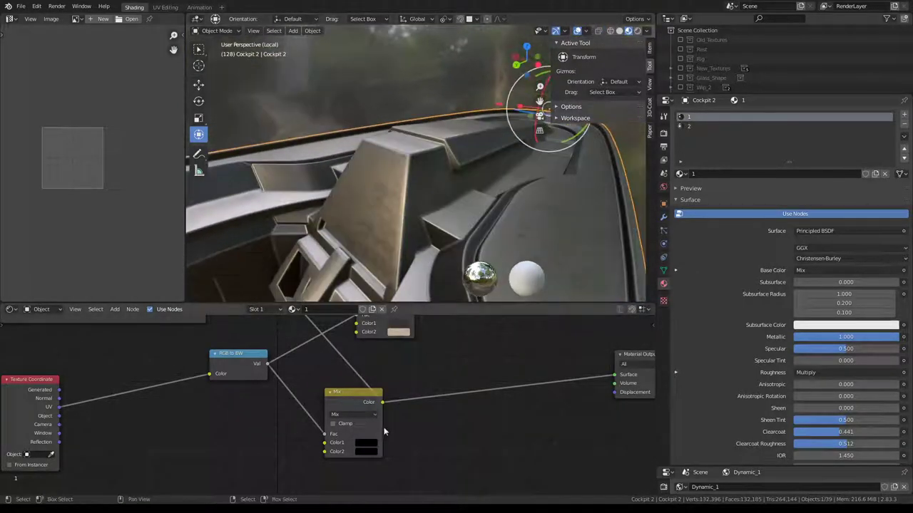
click(366, 452)
drag(426, 381, 426, 330)
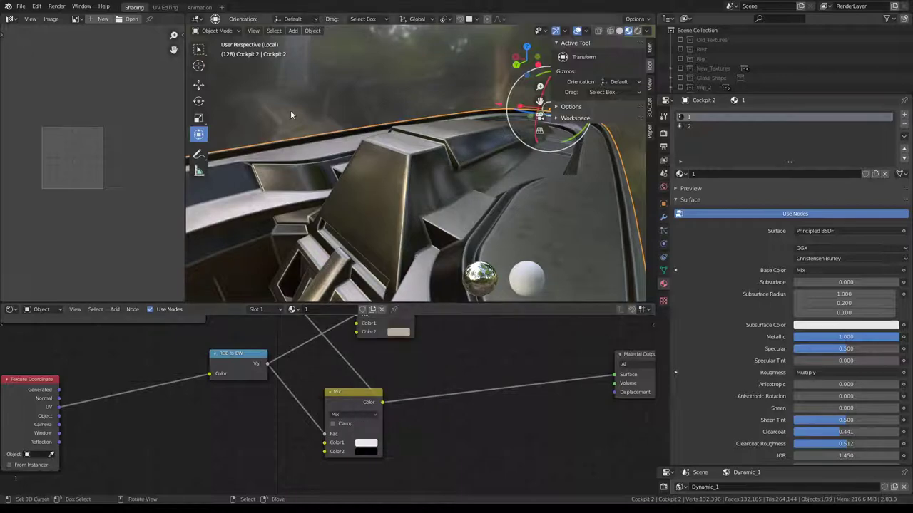
mouse_move(290, 110)
middle_down()
mouse_move(531, 136)
mouse_move(339, 135)
mouse_move(512, 201)
mouse_move(523, 196)
middle_up()
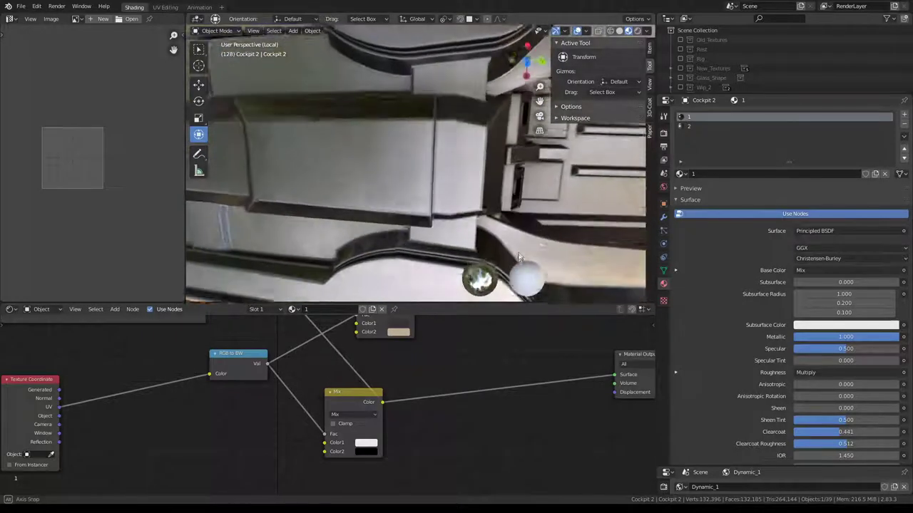
scroll(507, 372, down, 2)
scroll(507, 372, down, 2)
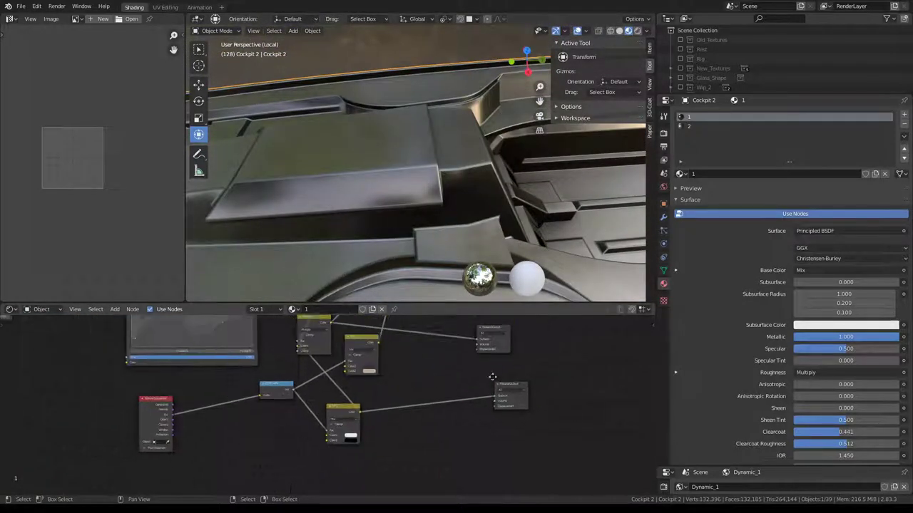
- Preview the black-and-white edge mask on the cockpit through the lower Material Output
click(527, 399)
middle_drag(470, 178, 428, 214)
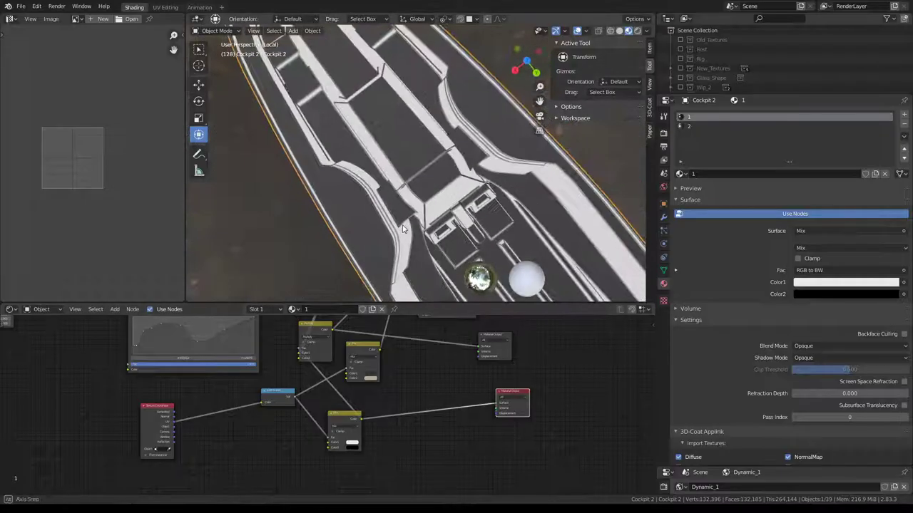
scroll(381, 382, down, 1)
scroll(381, 383, down, 1)
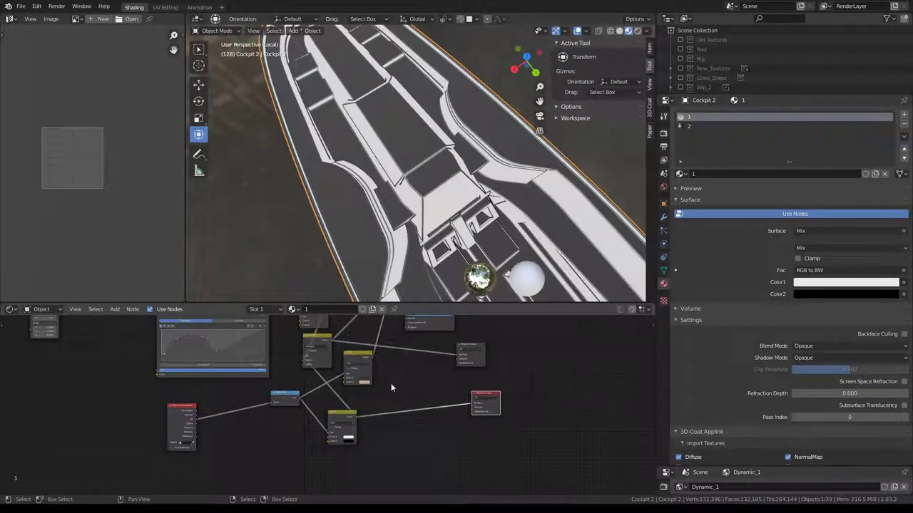
scroll(391, 388, up, 2)
scroll(374, 413, up, 1)
- Select the lower Mix node and bring up the Add menu
click(331, 425)
mouse_move(442, 171)
middle_down()
mouse_move(373, 56)
mouse_move(367, 67)
middle_up()
middle_drag(375, 399, 375, 363)
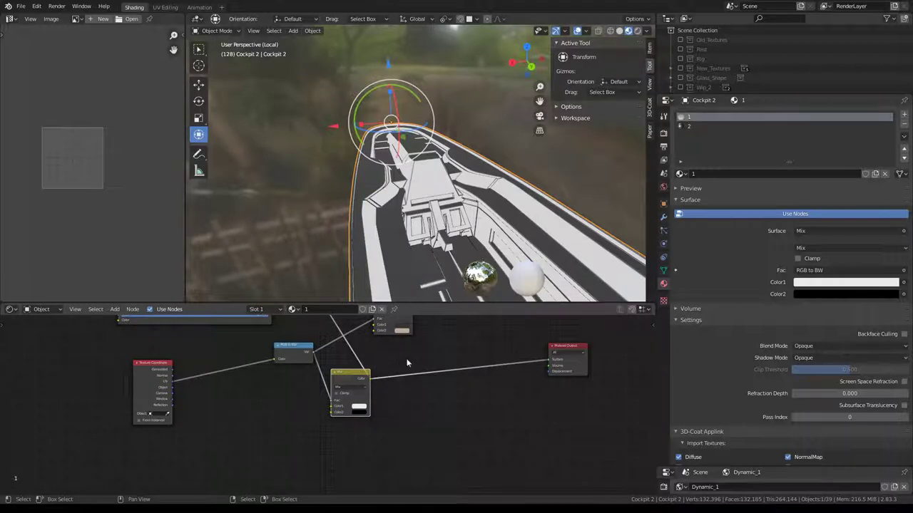
scroll(397, 364, up, 1)
key(shift+a)
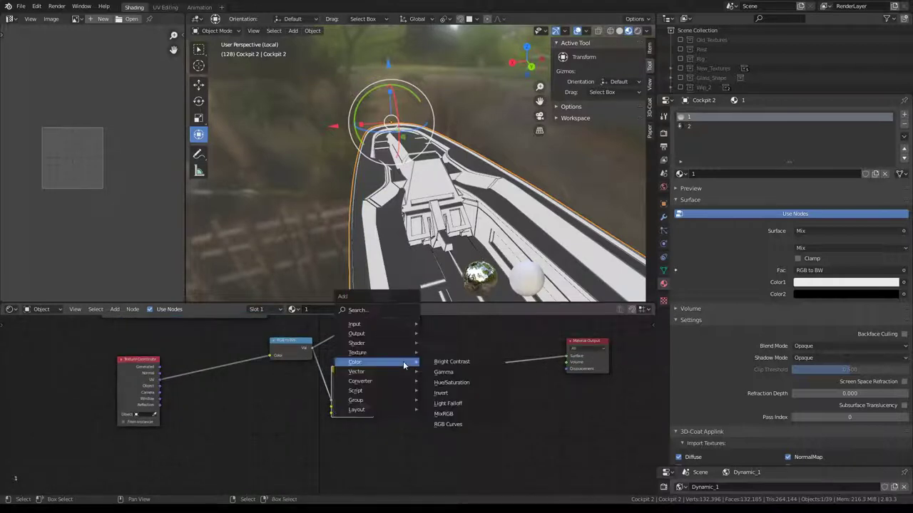
mouse_move(357, 352)
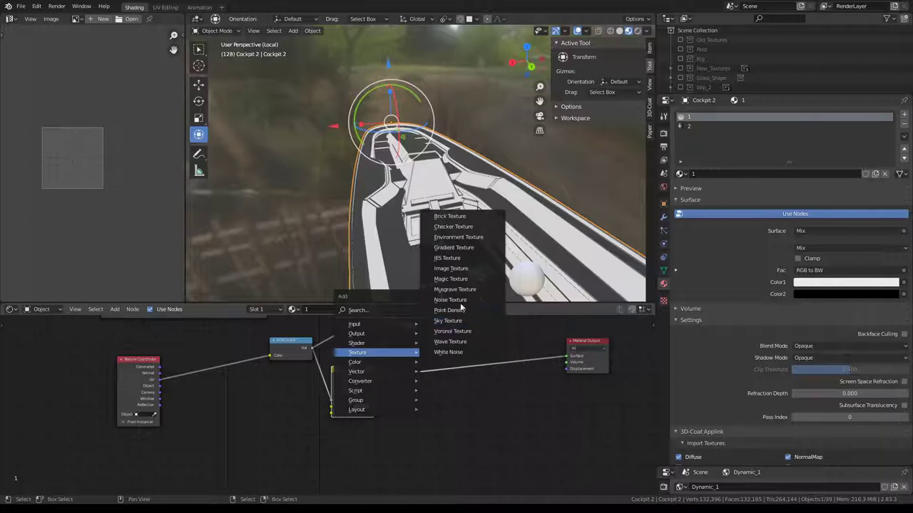
- Add a Noise Texture node (Scale 5, Detail 2) below the edge-mask nodes
click(460, 303)
drag(359, 374, 353, 362)
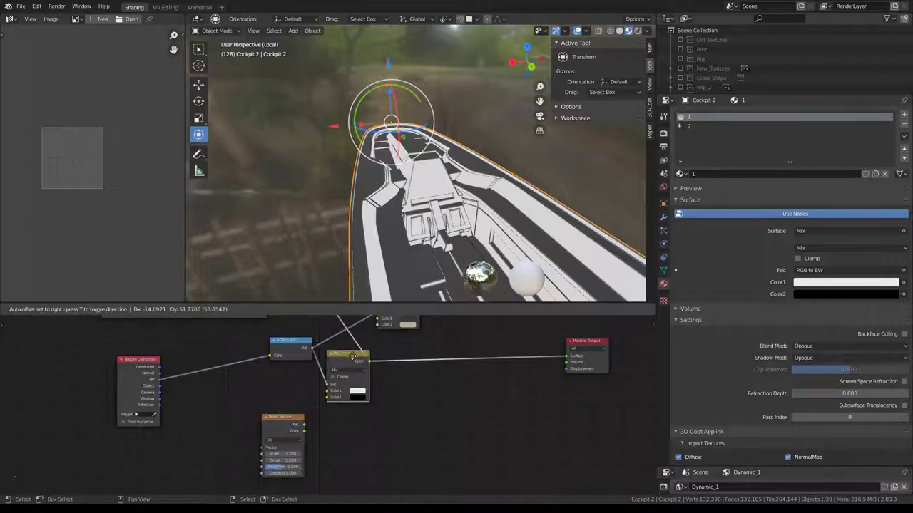
scroll(370, 364, down, 3)
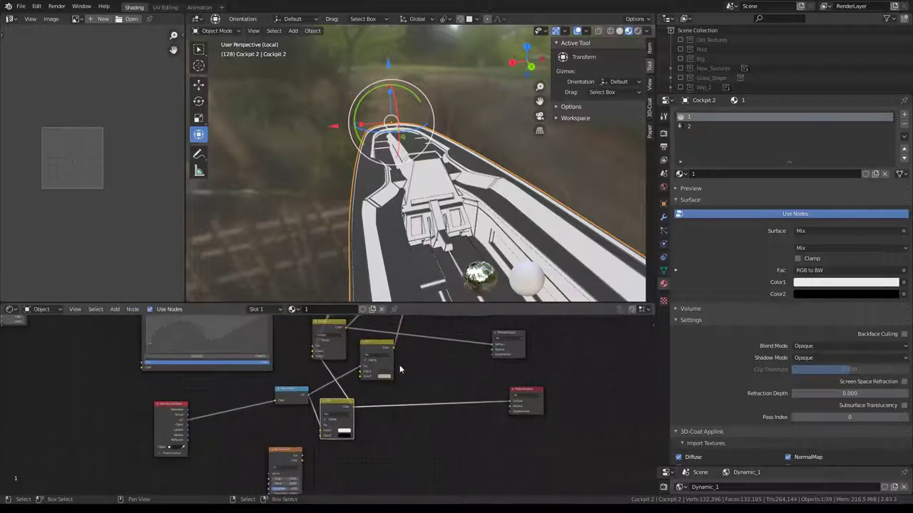
scroll(362, 390, up, 1)
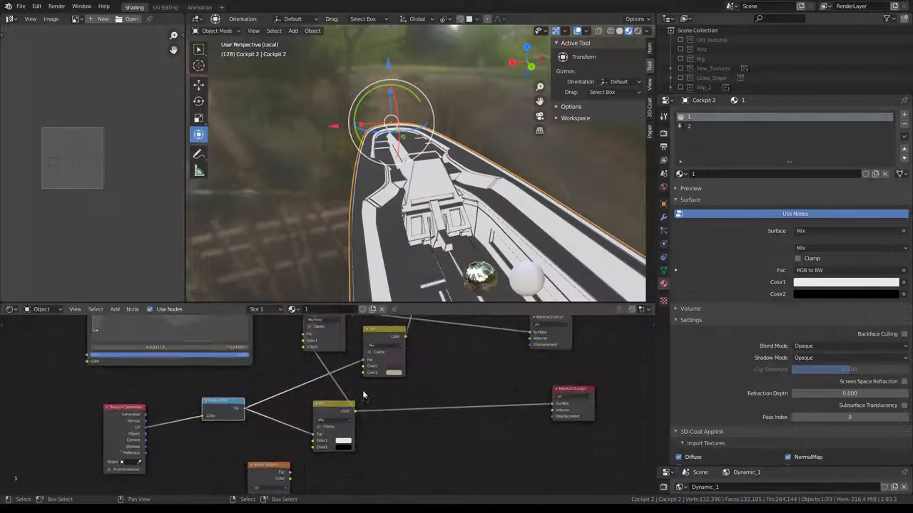
scroll(342, 388, up, 1)
scroll(323, 388, up, 1)
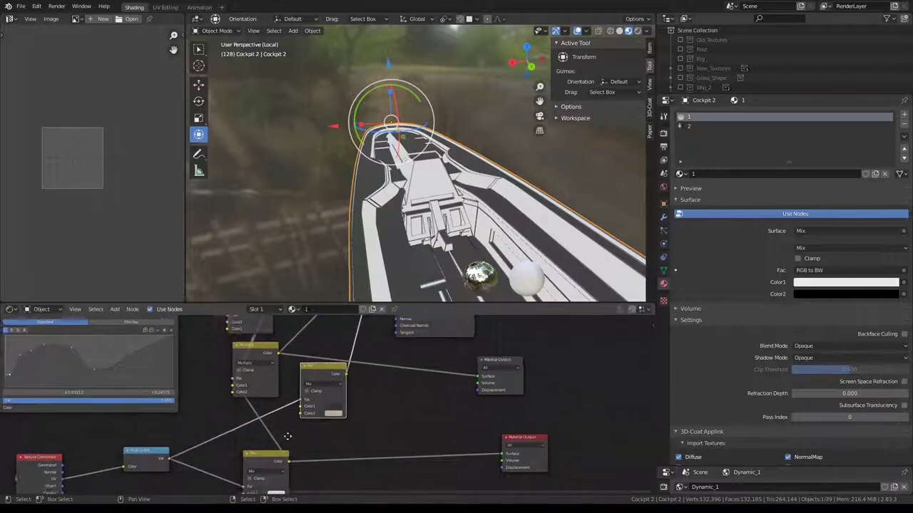
middle_drag(263, 458, 273, 409)
- Shift the lower Mix node right and the Multiply node left and up
drag(285, 419, 337, 424)
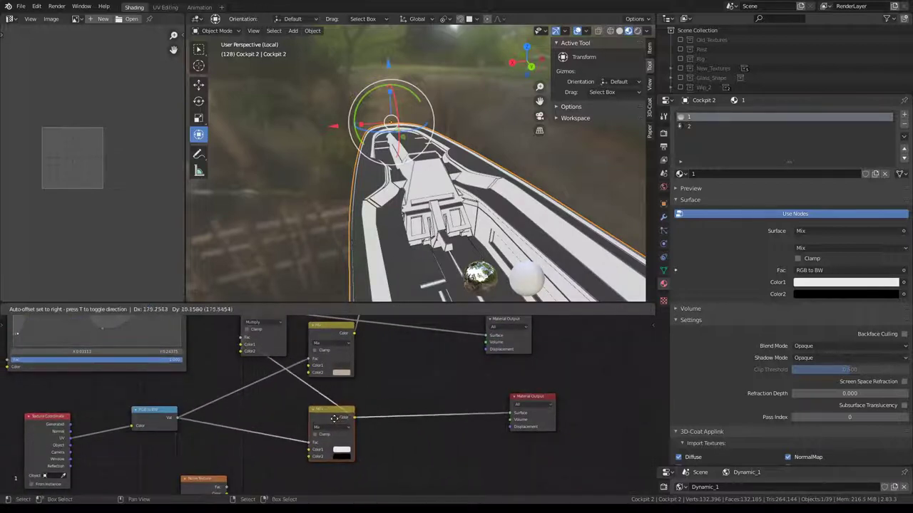
scroll(337, 424, down, 1)
middle_drag(336, 423, 293, 384)
drag(293, 384, 410, 417)
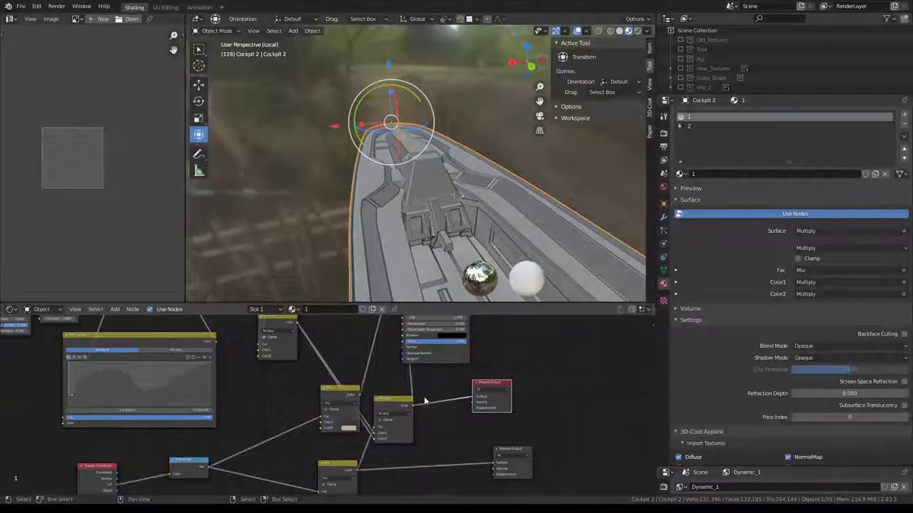
drag(380, 401, 277, 377)
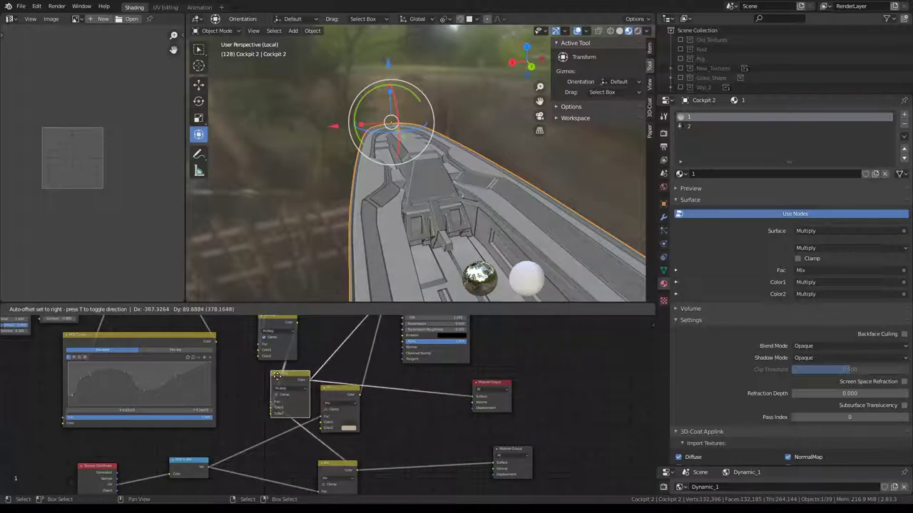
middle_drag(559, 442, 573, 398)
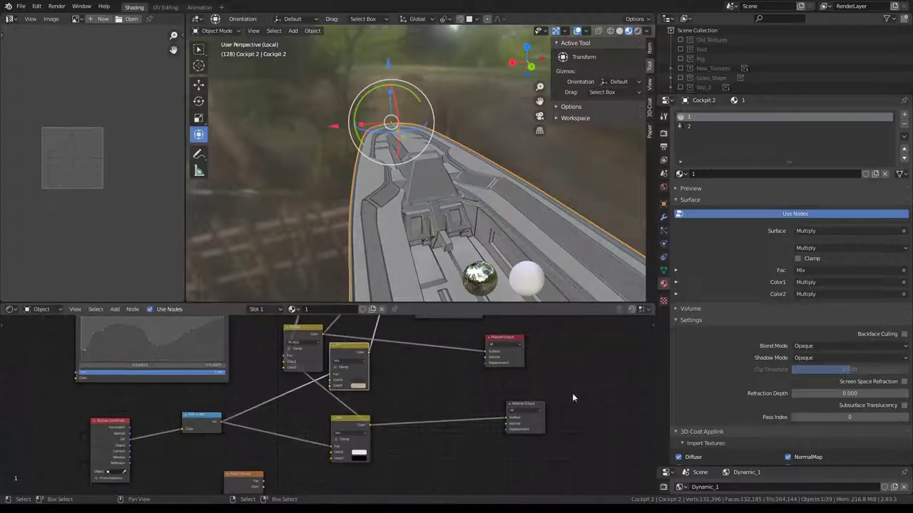
- Re-preview the edge-mask Mix on the cockpit and frame the Noise Texture and Mix nodes
click(532, 405)
scroll(300, 171, up, 5)
middle_drag(328, 171, 273, 158)
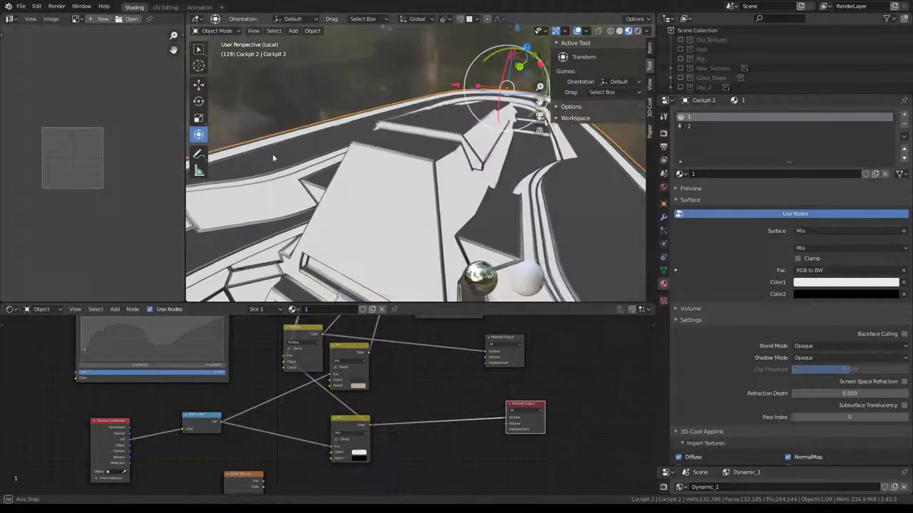
middle_drag(318, 466, 355, 368)
scroll(320, 404, up, 1)
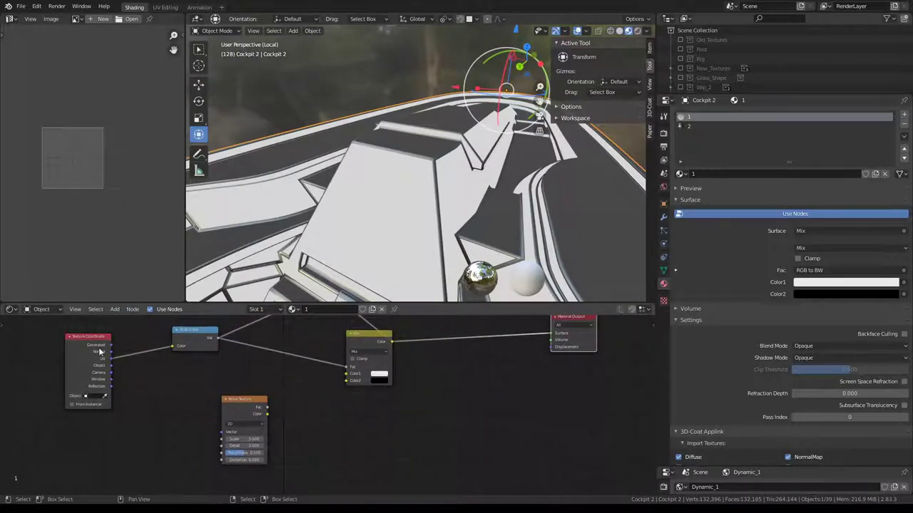
- Move the Noise Texture aside and add a MixRGB node to the graph
drag(258, 403, 182, 419)
key(shift+a)
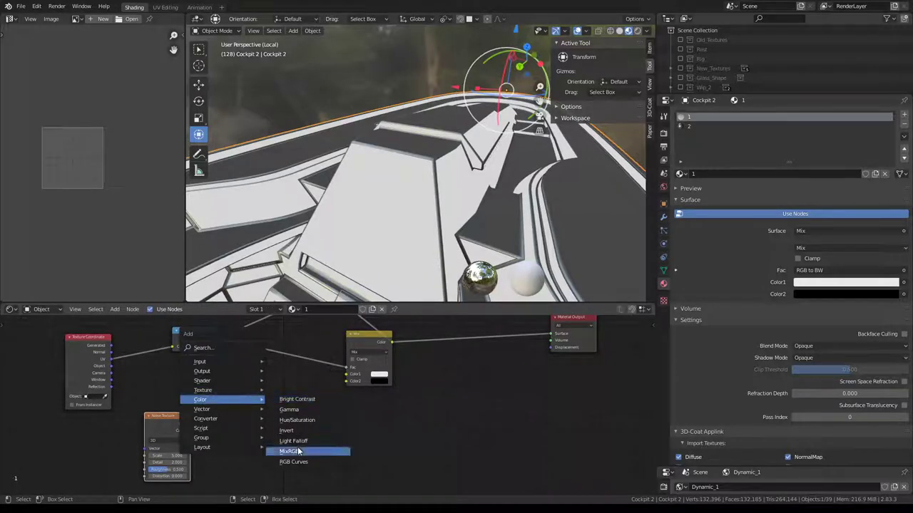
click(298, 452)
click(286, 385)
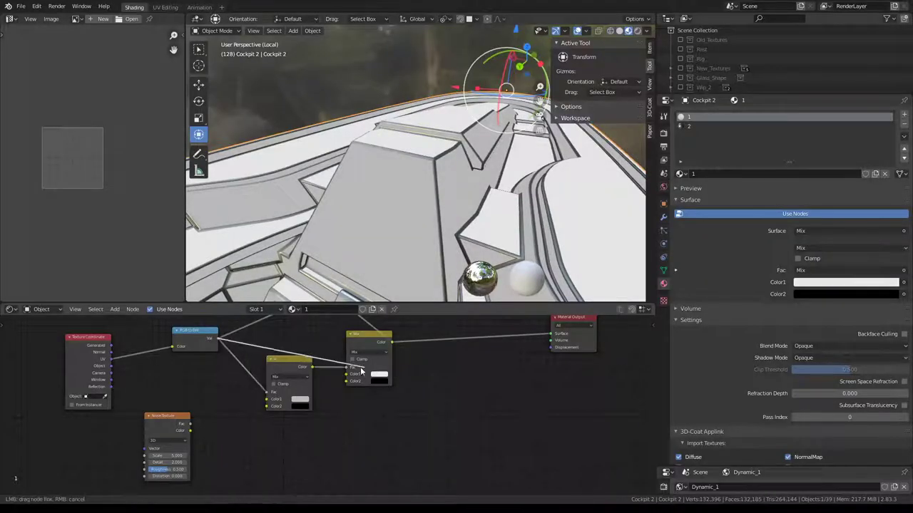
- Wire the edge mask into the new mix, its output into the original Mix Fac
drag(362, 372, 349, 371)
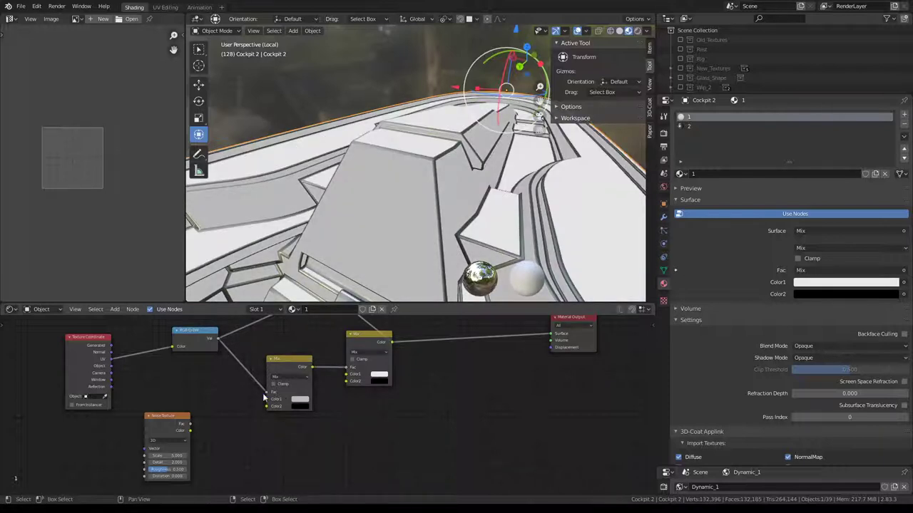
drag(267, 404, 250, 393)
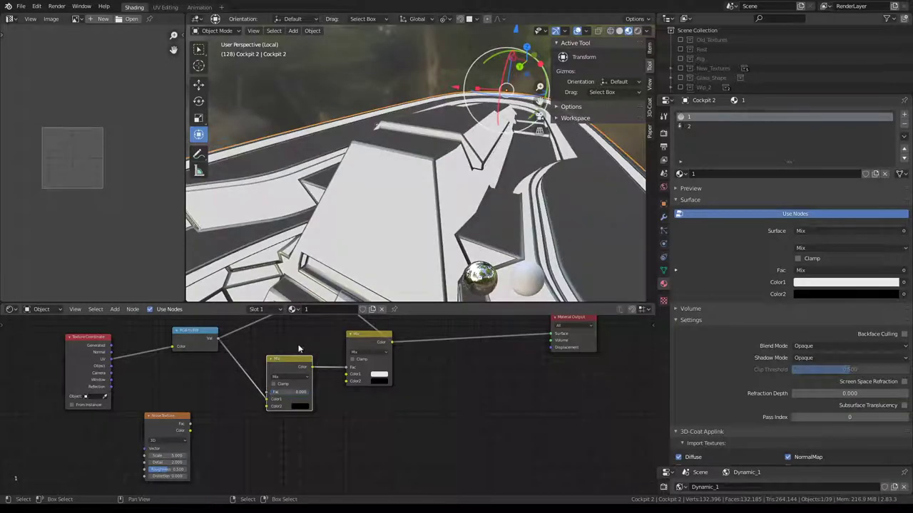
middle_drag(296, 407, 344, 407)
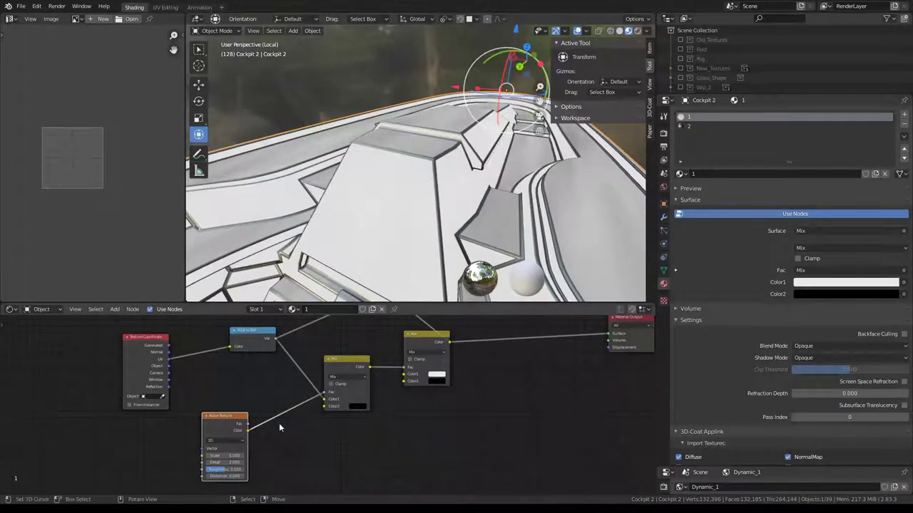
middle_drag(278, 423, 368, 409)
- Move the Noise Texture node and raise its Scale to 23.6 for finer noise
key(g)
click(185, 433)
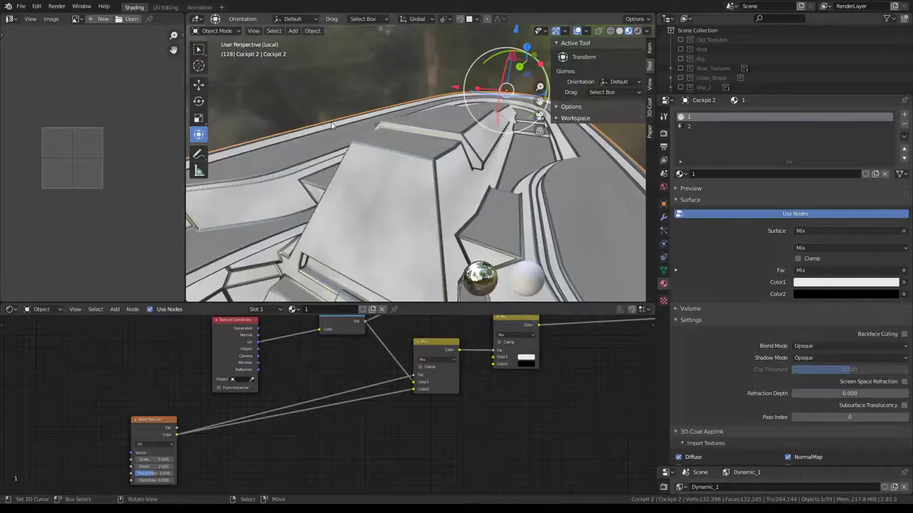
mouse_move(440, 145)
middle_down()
mouse_move(429, 131)
mouse_move(385, 178)
middle_up()
scroll(259, 411, up, 1)
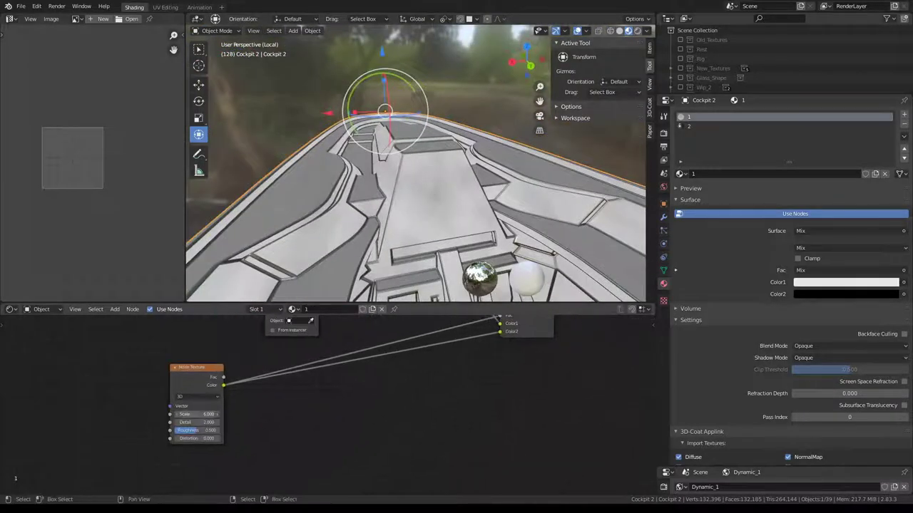
drag(199, 414, 218, 414)
- Place a second Texture Coordinate node beside the Noise Texture
mouse_move(400, 213)
middle_down()
mouse_move(539, 170)
mouse_move(251, 382)
middle_up()
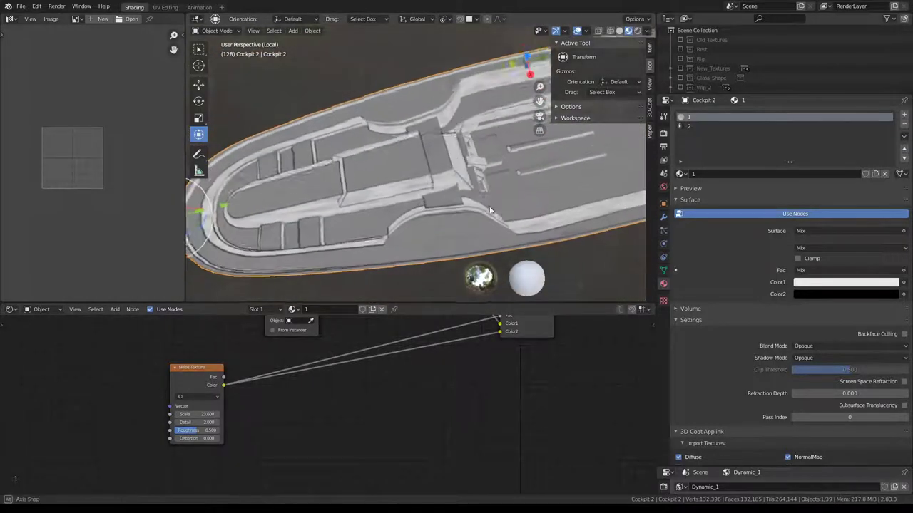
middle_drag(283, 410, 323, 391)
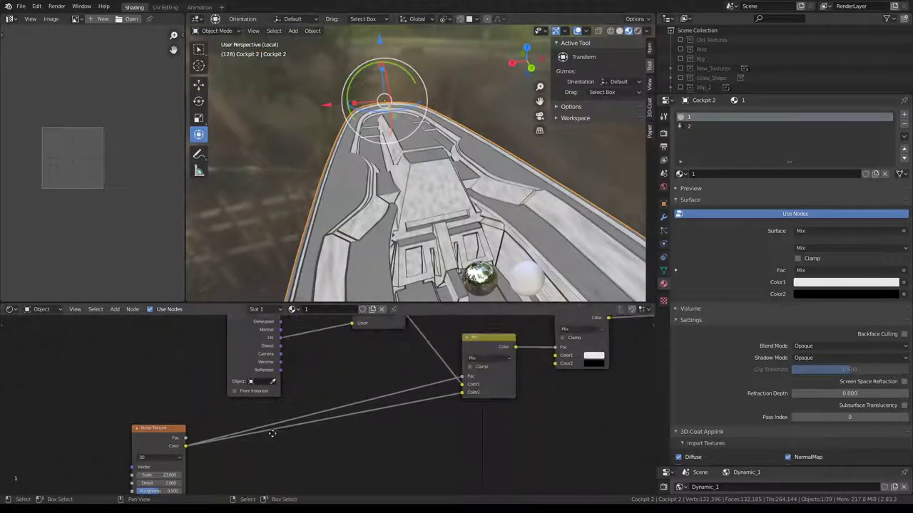
drag(229, 428, 235, 371)
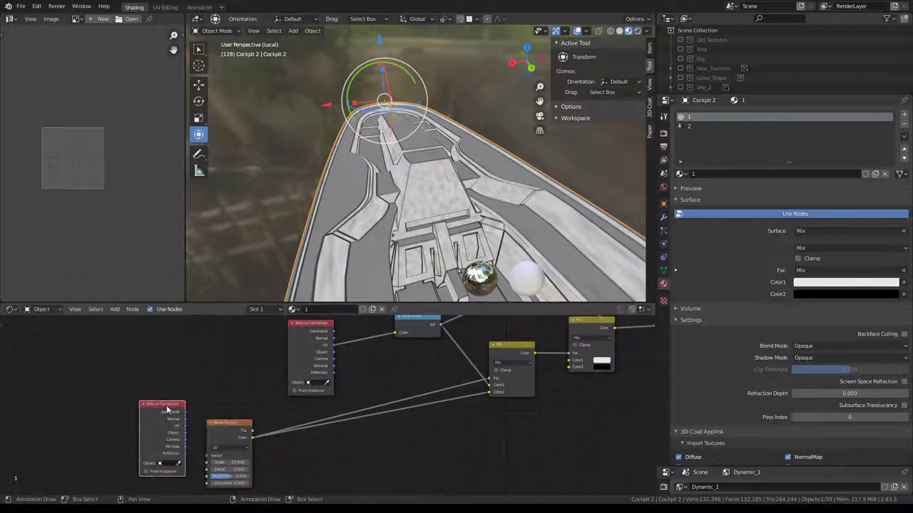
- Link Texture Coordinate Object output into the Noise Texture Vector, with the noise set to 2D
drag(311, 324, 168, 346)
scroll(173, 384, up, 2)
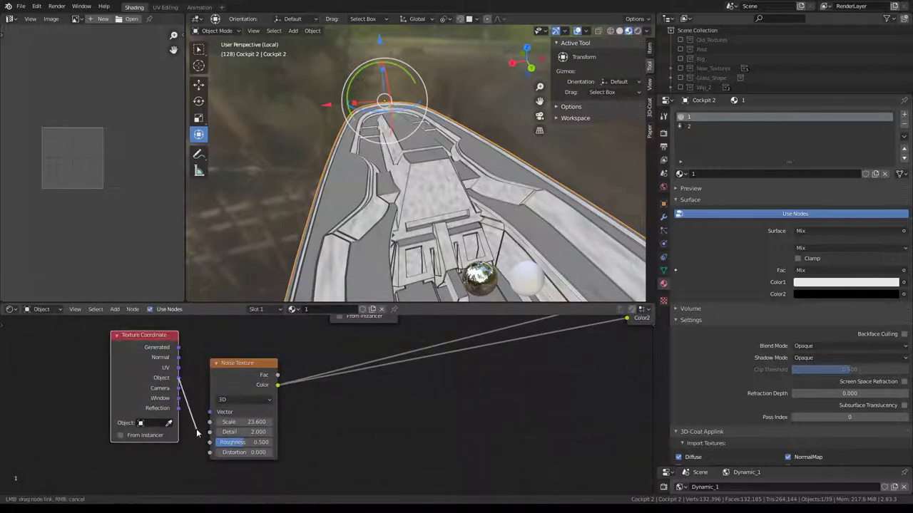
drag(196, 429, 197, 420)
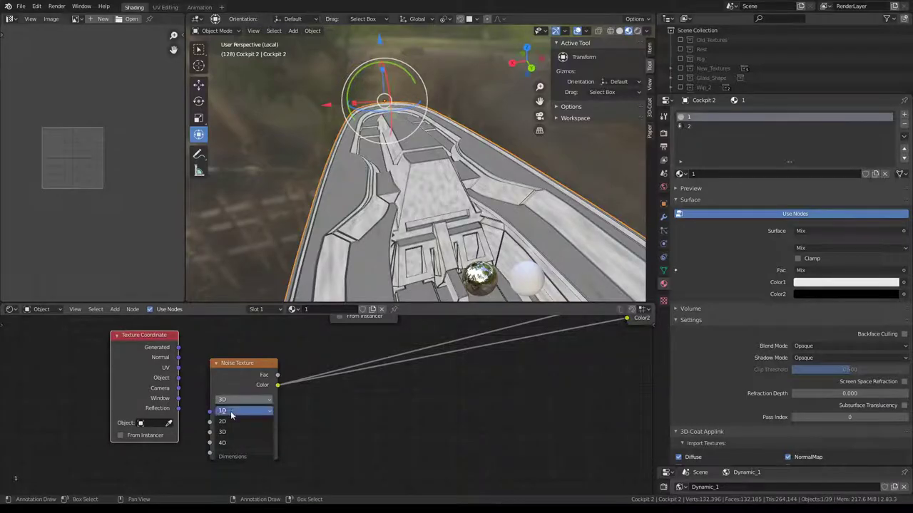
click(224, 422)
mouse_move(428, 178)
middle_down()
mouse_move(487, 204)
mouse_move(435, 236)
middle_up()
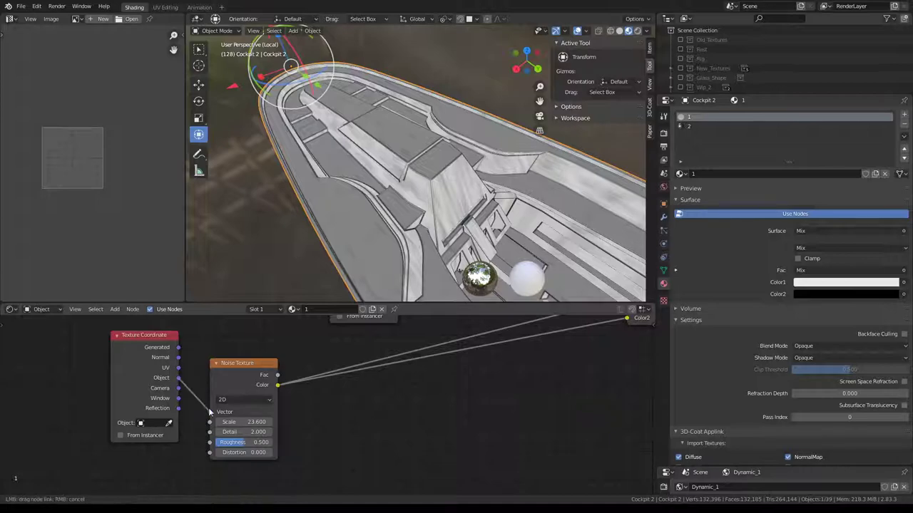
drag(210, 412, 209, 412)
- Set the Noise Texture to Scale 5.2, Detail 2.4 and Roughness 0.817
middle_drag(414, 164, 442, 185)
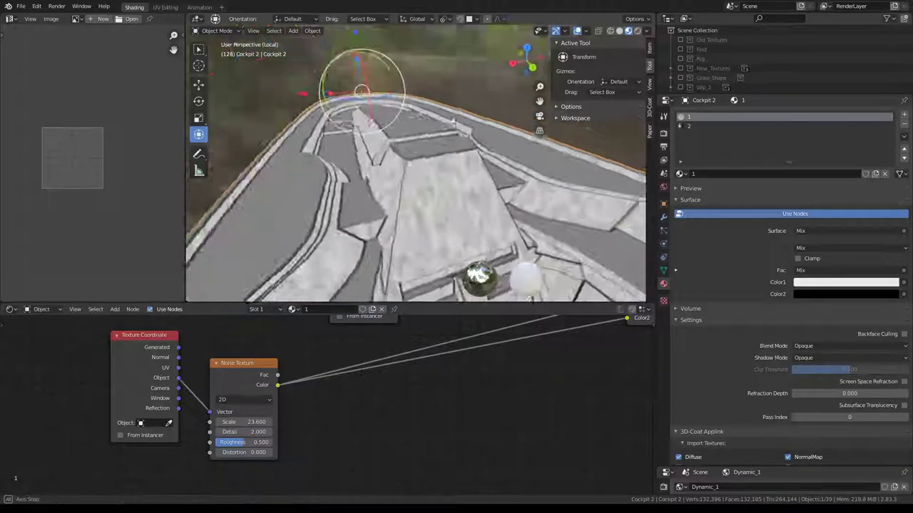
middle_drag(489, 116, 464, 132)
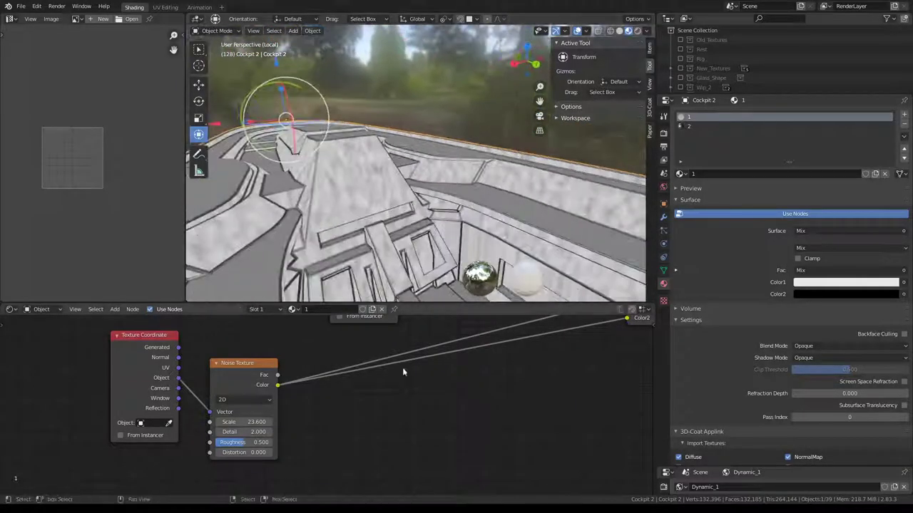
middle_drag(413, 172, 457, 164)
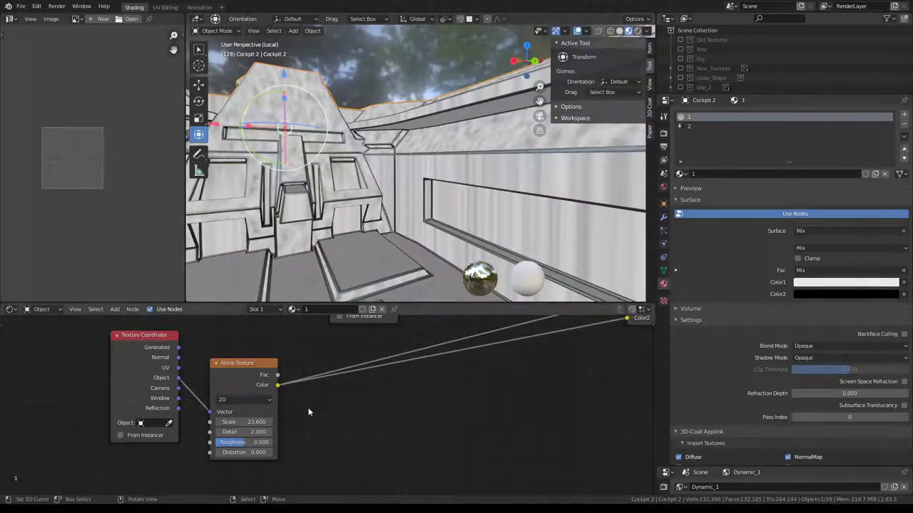
middle_drag(309, 412, 389, 424)
middle_drag(456, 214, 420, 222)
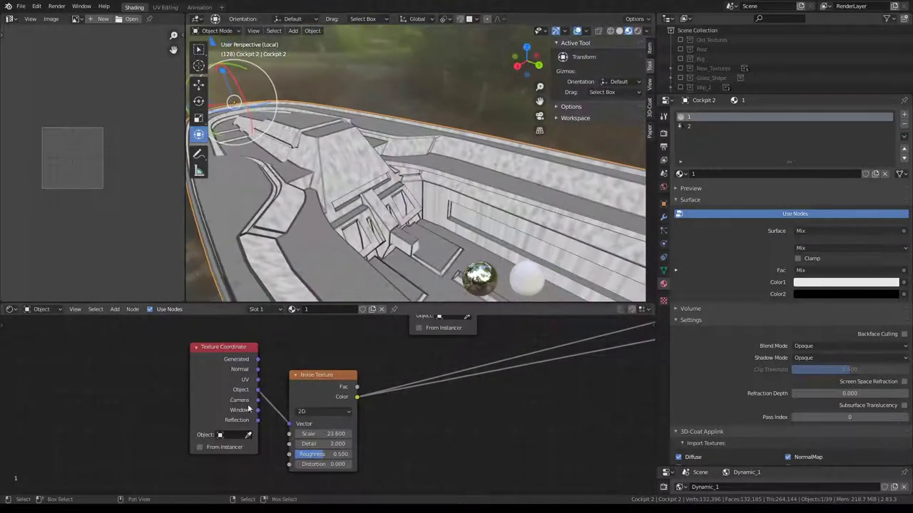
drag(223, 349, 159, 393)
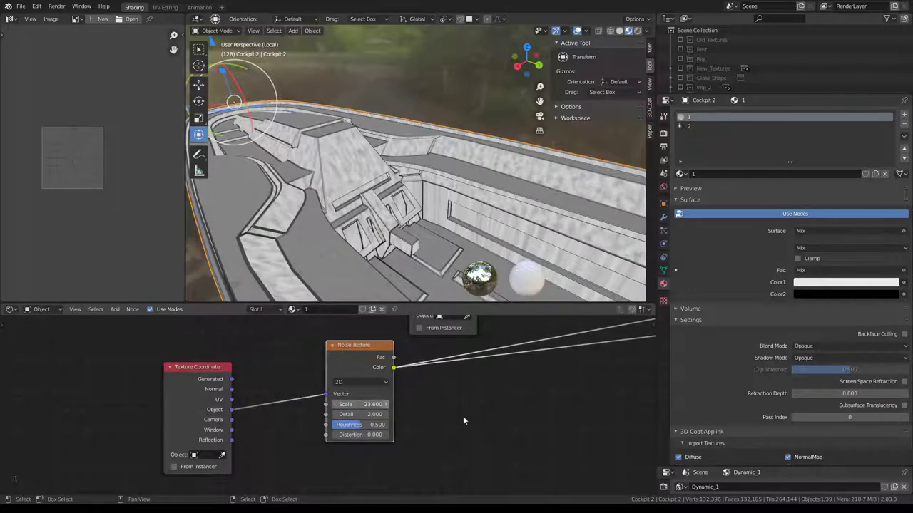
scroll(360, 406, up, 2)
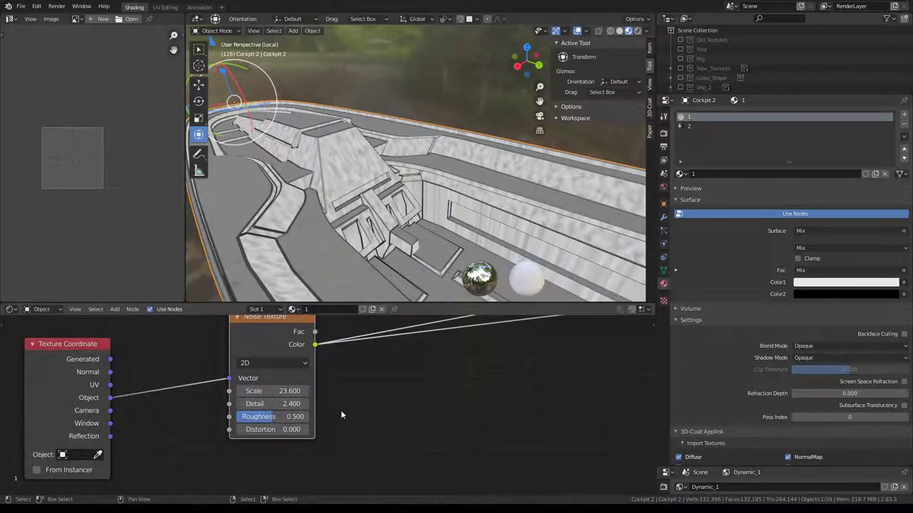
middle_drag(469, 179, 428, 193)
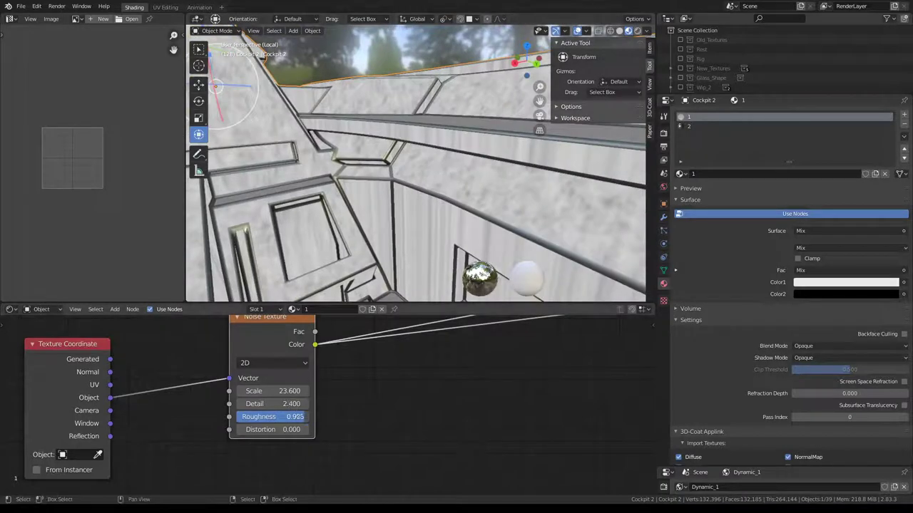
drag(282, 416, 304, 417)
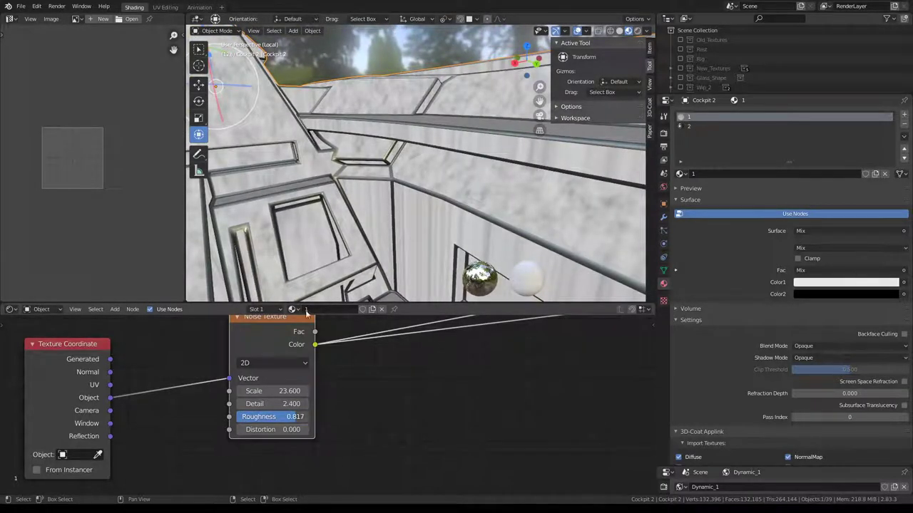
key(Return)
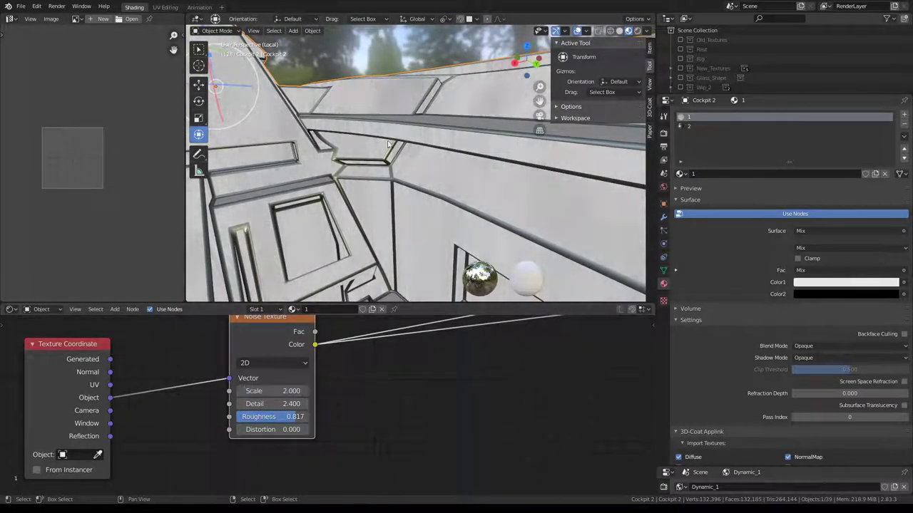
- Disconnect the noise from Mix Color2 and set Color2 to white
mouse_move(385, 124)
middle_down()
mouse_move(451, 145)
mouse_move(440, 197)
mouse_move(402, 149)
mouse_move(429, 110)
mouse_move(373, 225)
middle_up()
middle_drag(379, 392, 234, 418)
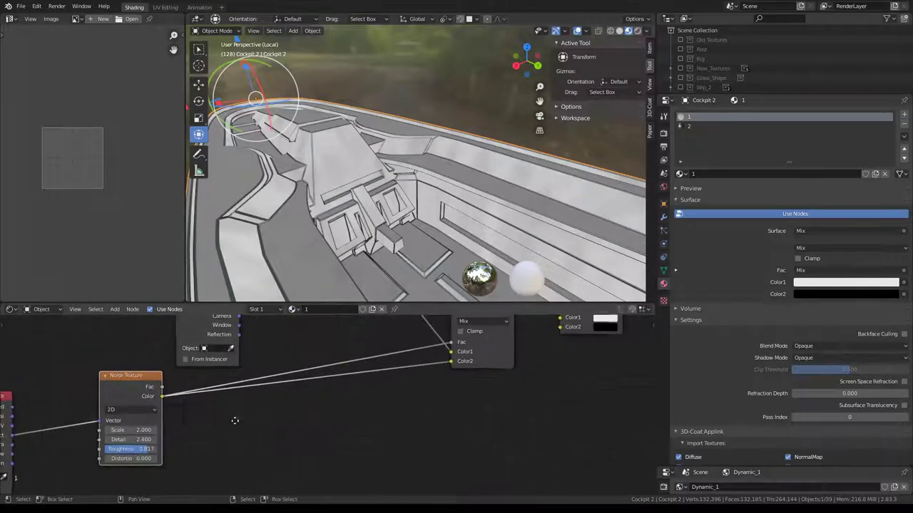
scroll(408, 351, down, 2)
scroll(341, 382, down, 1)
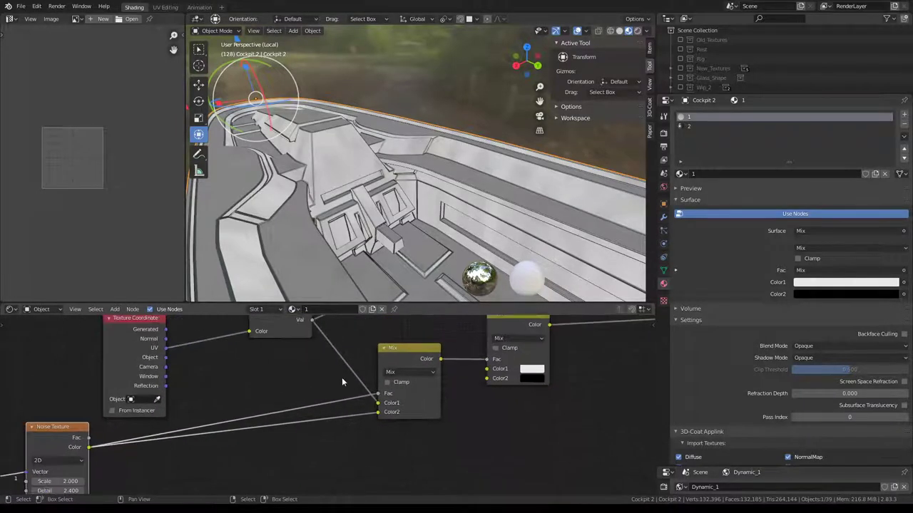
drag(378, 412, 368, 430)
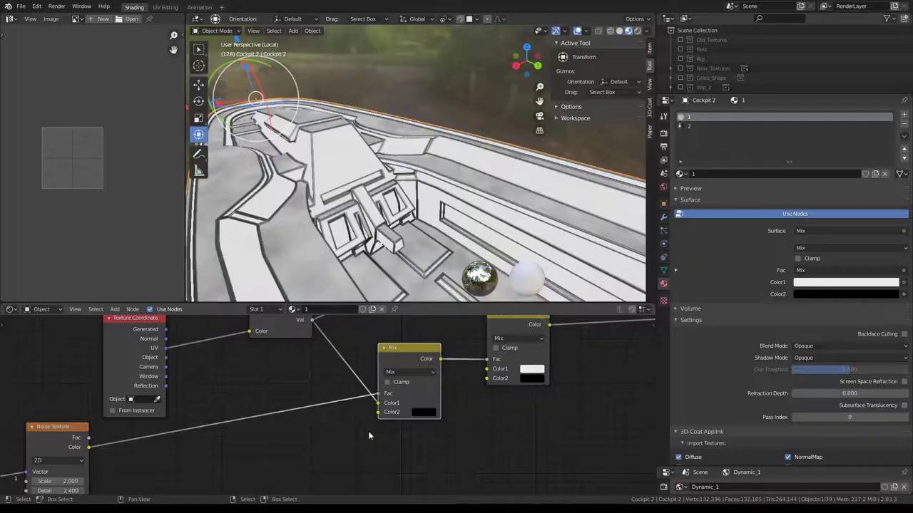
mouse_move(412, 222)
middle_down()
mouse_move(405, 182)
mouse_move(439, 391)
middle_up()
click(428, 414)
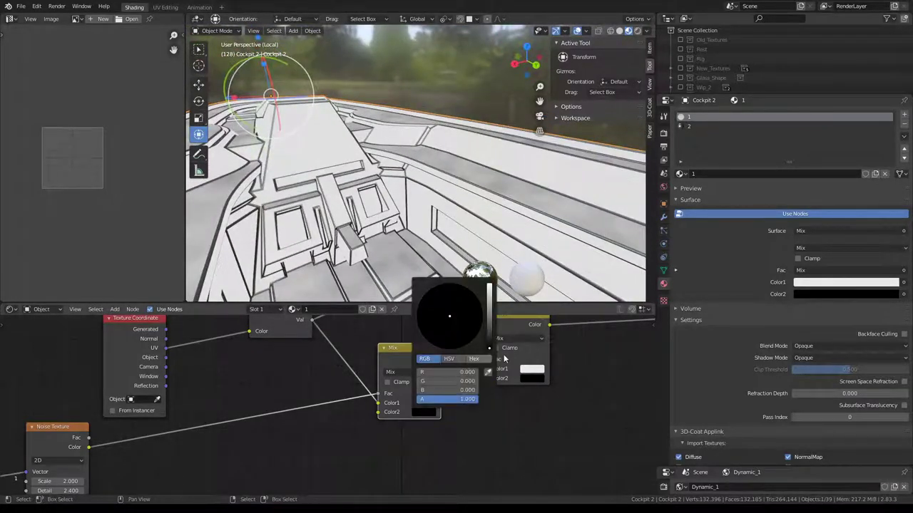
drag(492, 348, 492, 284)
- Orbit over the cockpit and reframe the noise and coordinate nodes
mouse_move(399, 114)
middle_down()
mouse_move(418, 138)
mouse_move(388, 262)
middle_up()
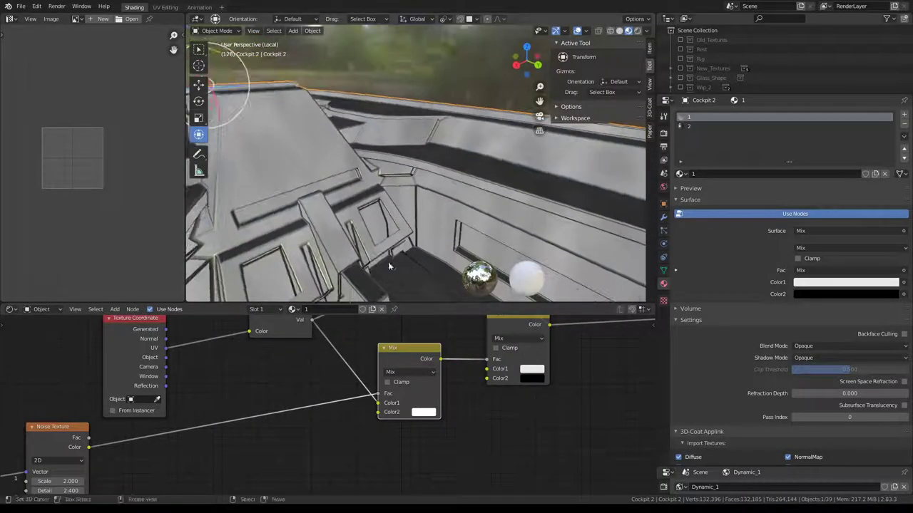
middle_drag(335, 443, 441, 447)
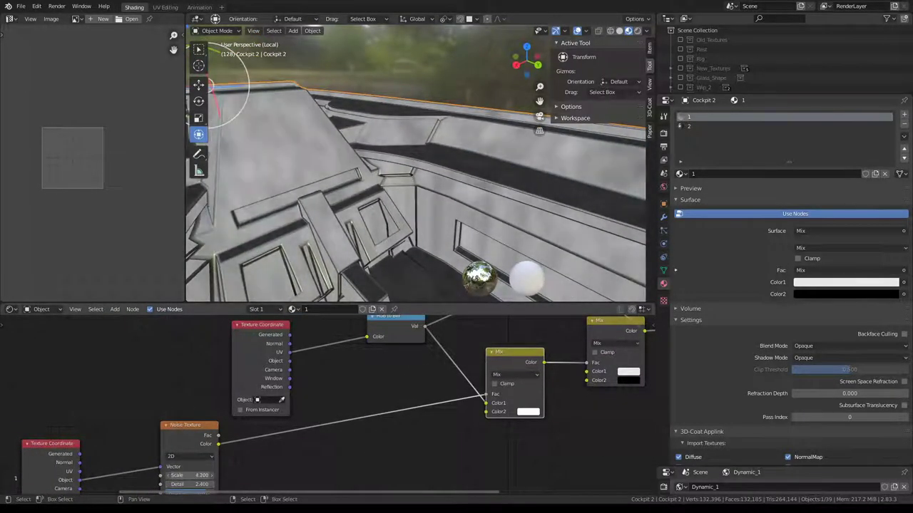
mouse_move(314, 185)
middle_down()
mouse_move(320, 233)
mouse_move(448, 221)
middle_up()
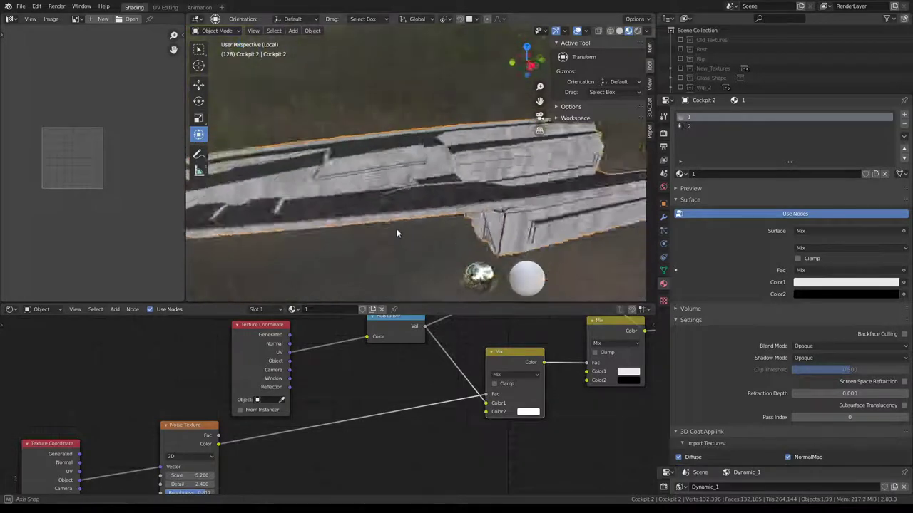
scroll(284, 427, down, 1)
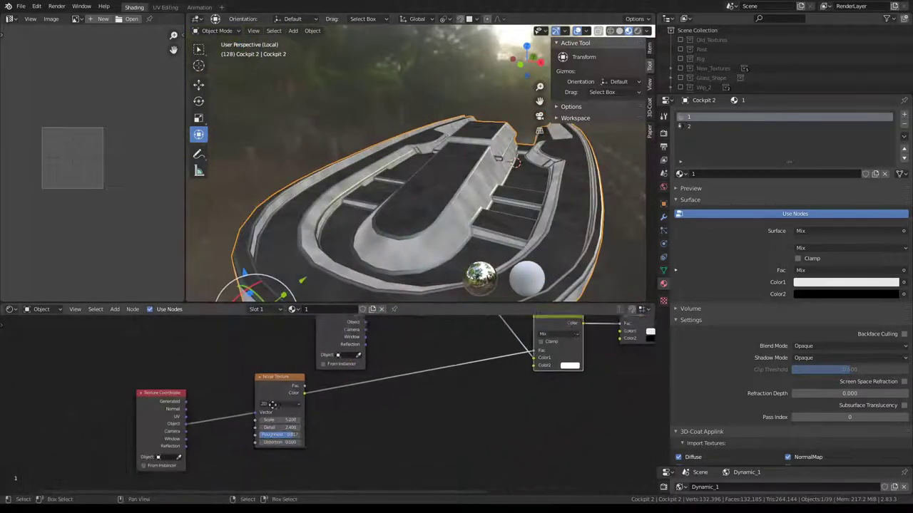
middle_drag(284, 426, 308, 391)
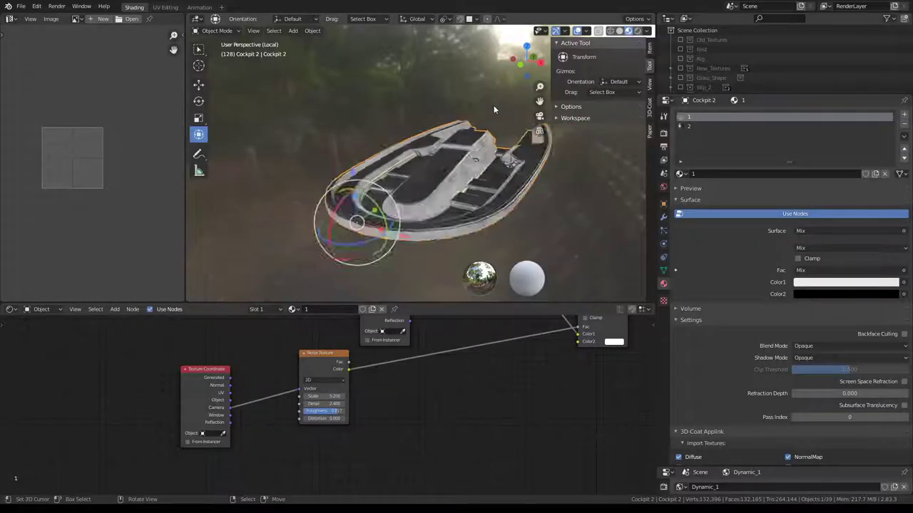
- Frame the cockpit from top, orbit and camera views, bringing the Texture Coordinate node into view
mouse_move(493, 104)
middle_down()
mouse_move(382, 162)
mouse_move(437, 177)
middle_up()
key(KP_7)
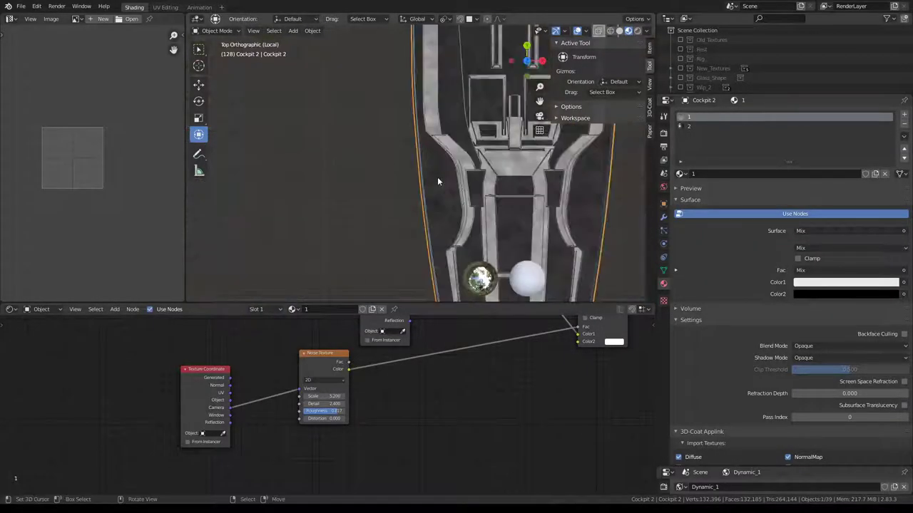
scroll(511, 145, down, 3)
middle_drag(210, 387, 249, 383)
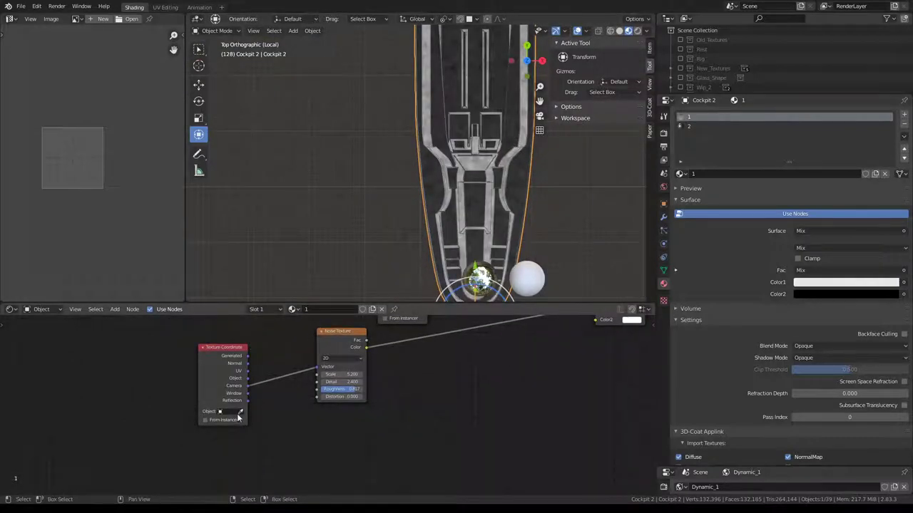
scroll(428, 178, down, 2)
mouse_move(399, 157)
middle_down()
mouse_move(365, 108)
mouse_move(428, 143)
middle_up()
key(shift+a)
mouse_move(392, 149)
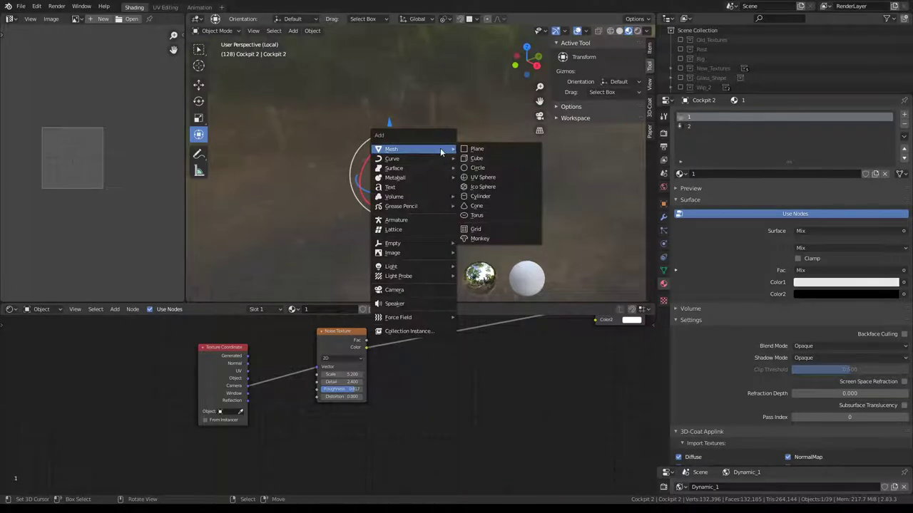
key(Escape)
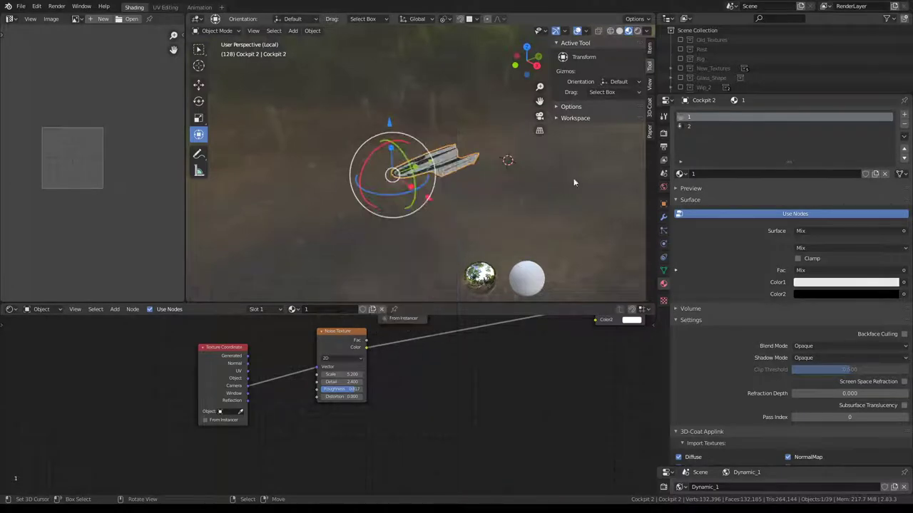
key(KP_0)
mouse_move(430, 215)
middle_down()
mouse_move(423, 241)
mouse_move(522, 232)
middle_up()
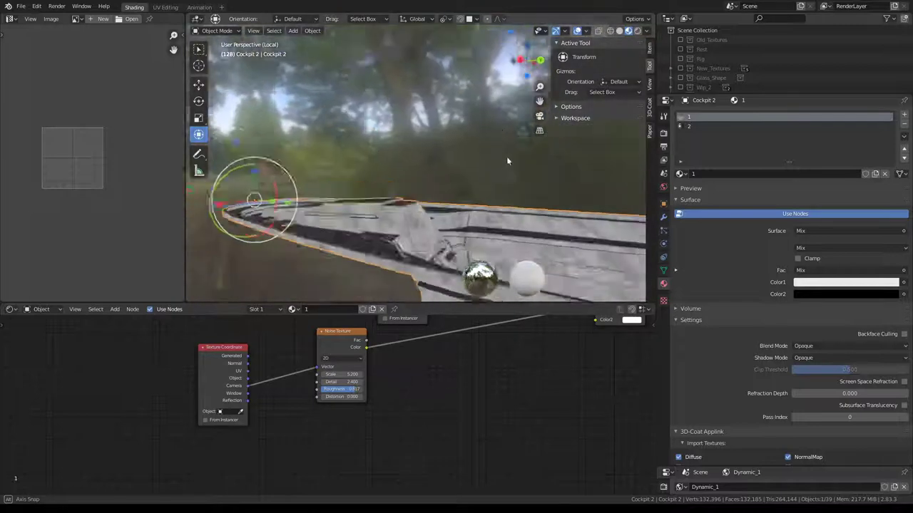
key(KP_7)
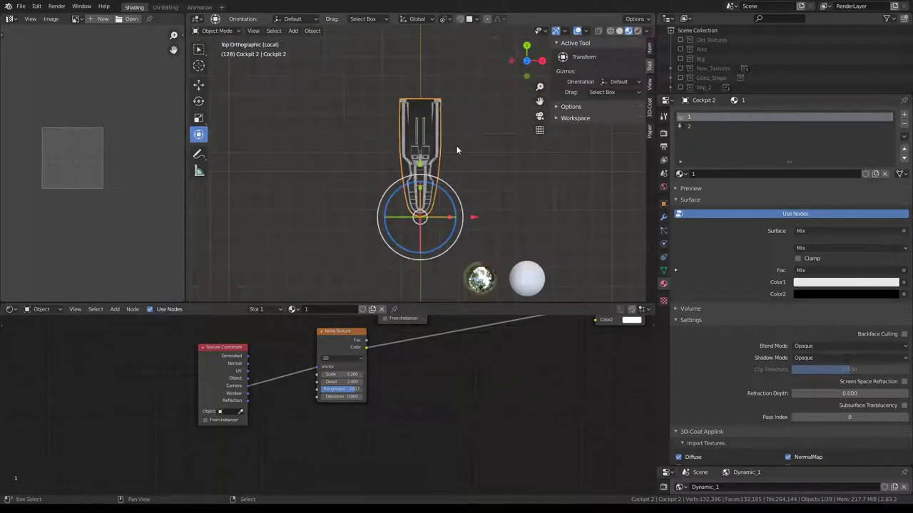
- Reset the 3D cursor to the origin, add a cube and lift it above the cockpit
key(shift+c)
key(shift+a)
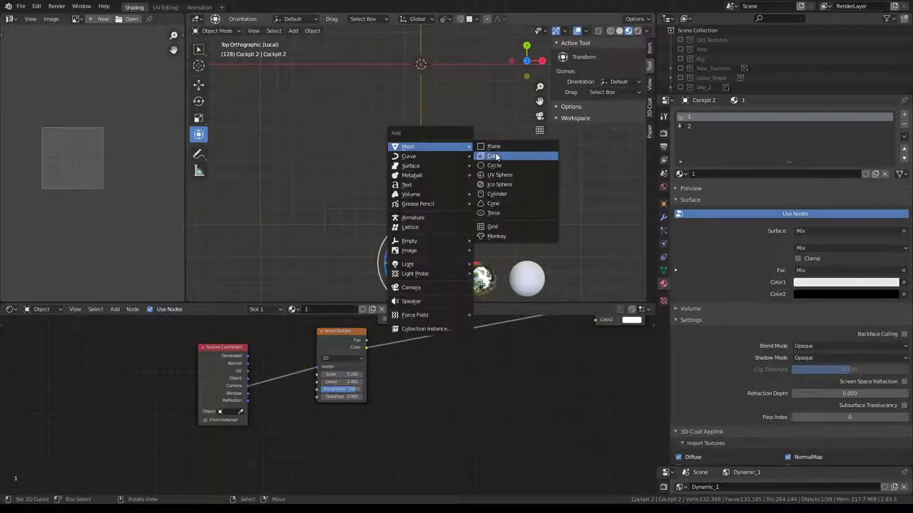
click(493, 156)
key(KP_3)
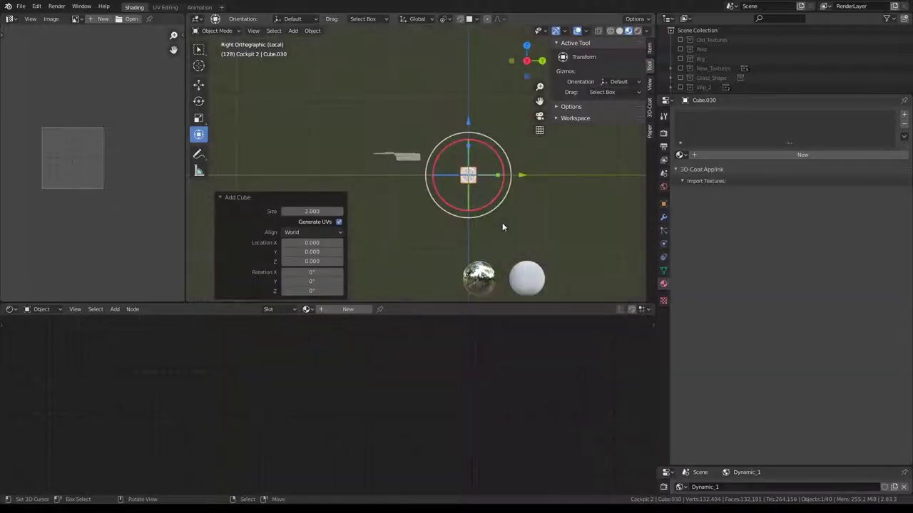
mouse_move(474, 182)
mouse_down()
mouse_move(404, 133)
mouse_move(412, 120)
mouse_up()
mouse_move(411, 120)
middle_down()
mouse_move(495, 142)
mouse_move(447, 100)
middle_up()
scroll(495, 141, up, 3)
scroll(446, 100, down, 4)
click(470, 176)
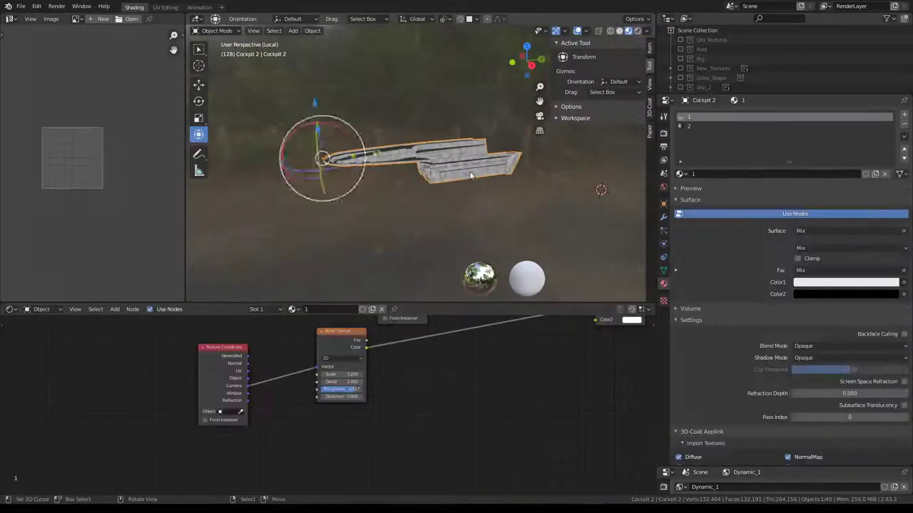
shift+middle_drag(470, 175, 421, 231)
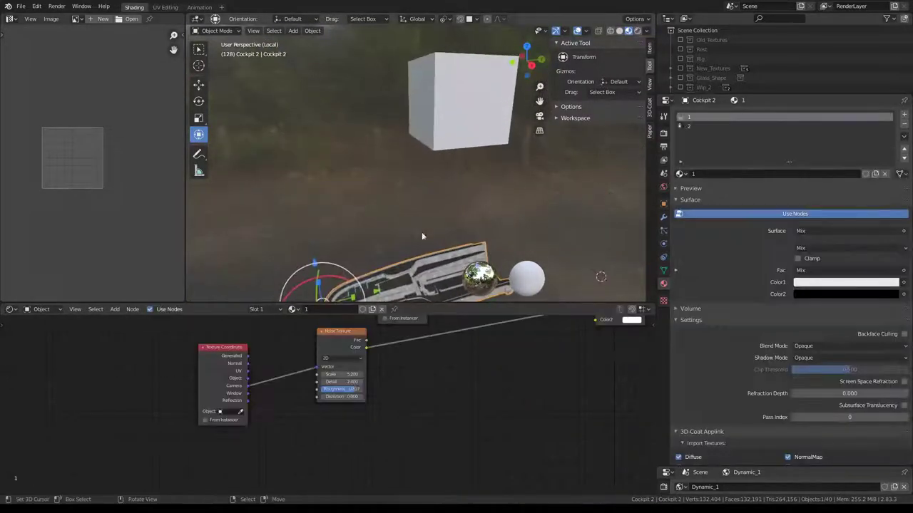
- Pick the cube as the Texture Coordinate reference object and enable From Instancer
click(446, 109)
mouse_move(442, 114)
middle_down()
mouse_move(457, 152)
mouse_move(355, 101)
mouse_move(371, 96)
middle_up()
scroll(380, 92, down, 3)
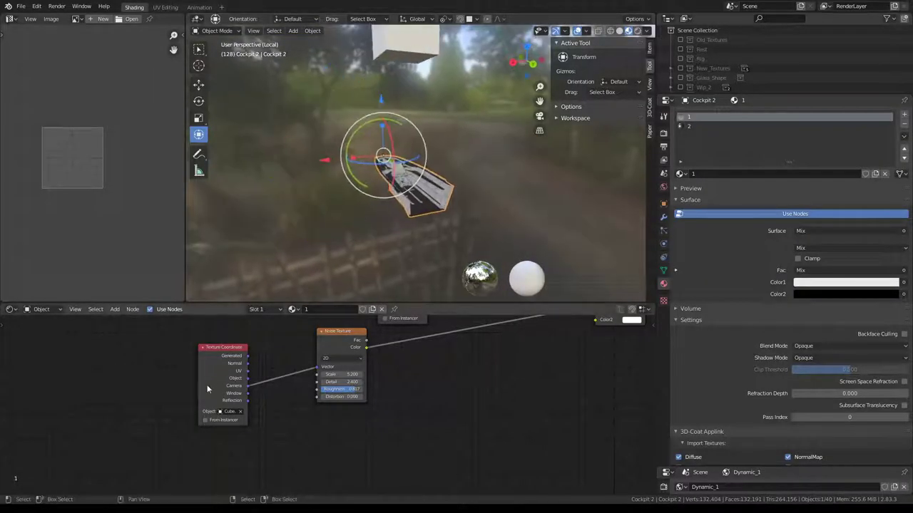
scroll(207, 388, up, 2)
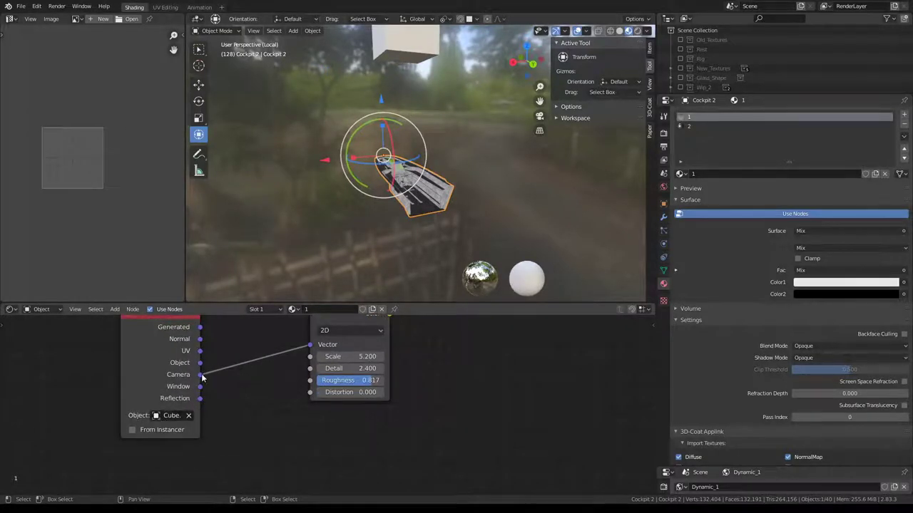
click(132, 430)
- Select the reference cube Cube.030 in the viewport
mouse_move(400, 185)
middle_down()
mouse_move(451, 211)
mouse_move(465, 168)
middle_up()
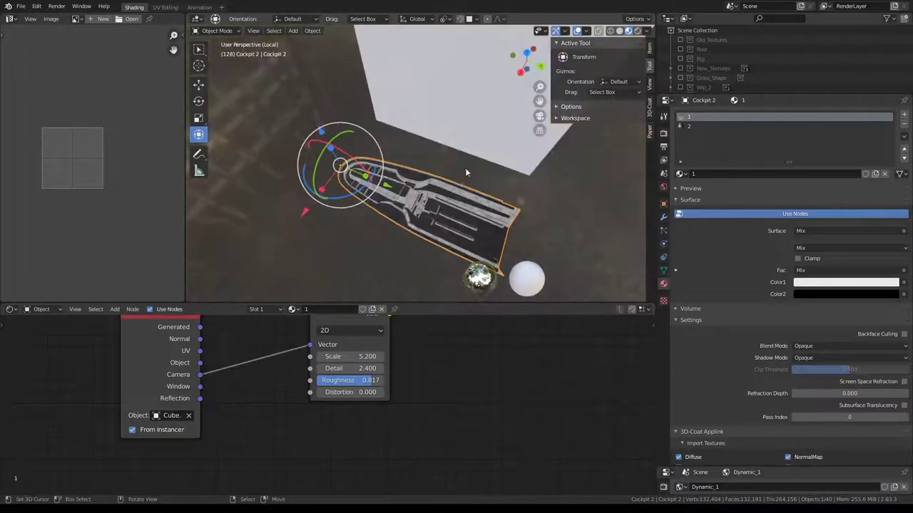
click(511, 136)
middle_drag(559, 155, 502, 149)
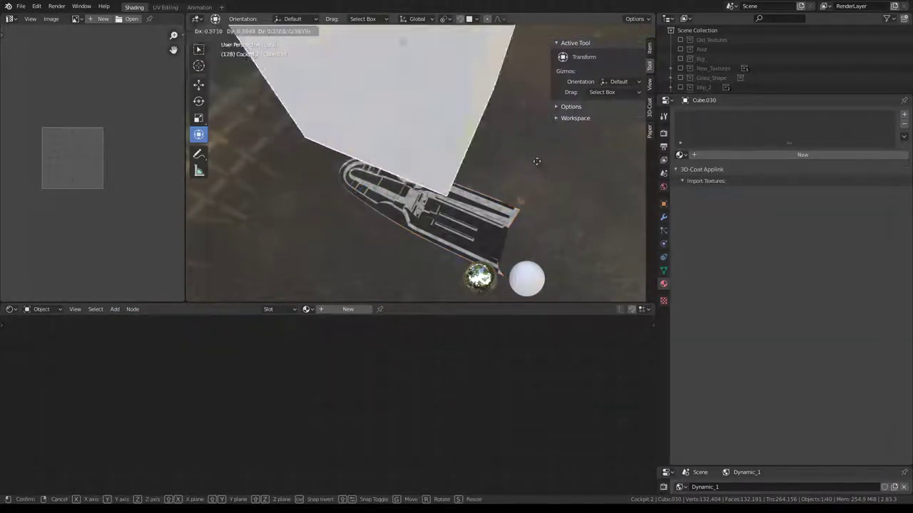
key(g)
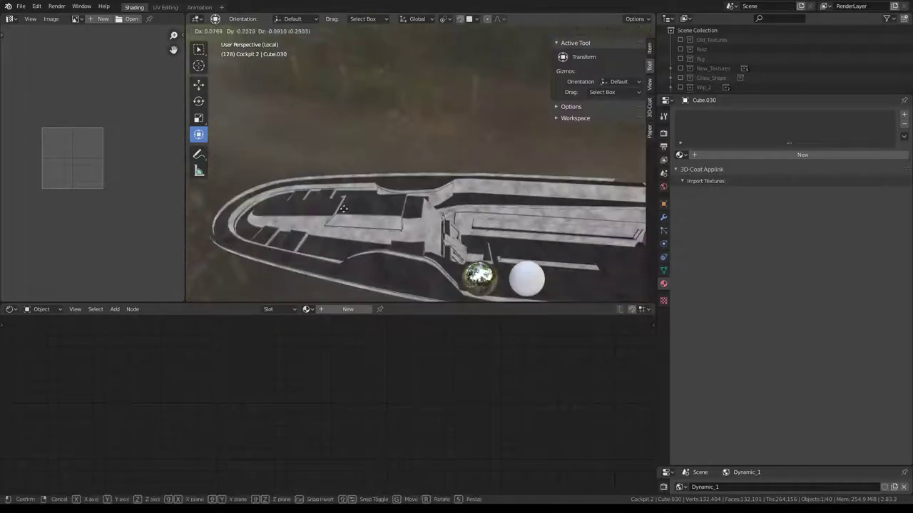
key(Escape)
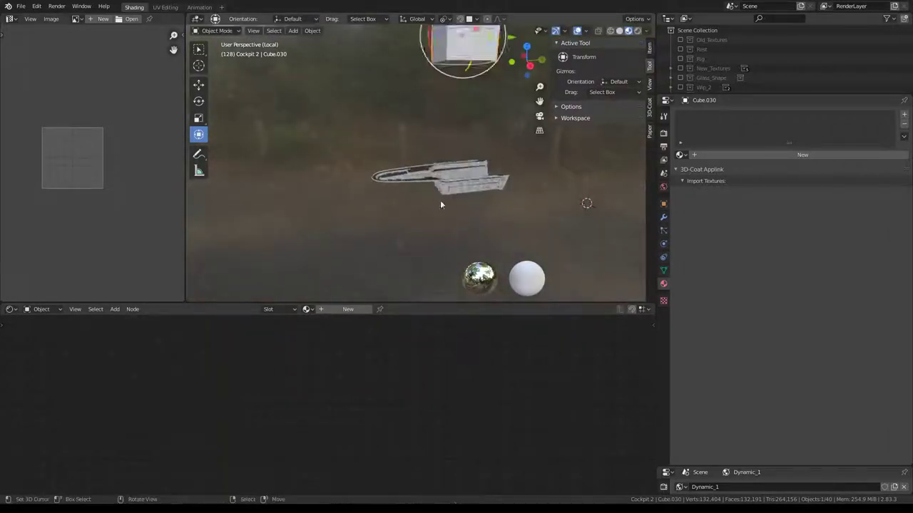
middle_drag(473, 142, 445, 188)
- Delete the temporary cube Cube.030 and return to the top view
key(x)
click(445, 187)
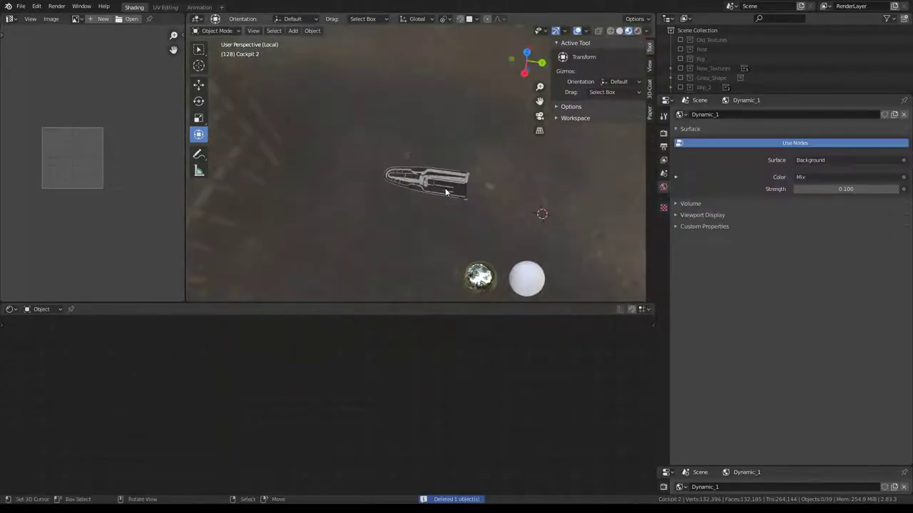
key(KP_7)
scroll(460, 164, up, 3)
- Add a camera and move it into position over the cockpit
key(shift+a)
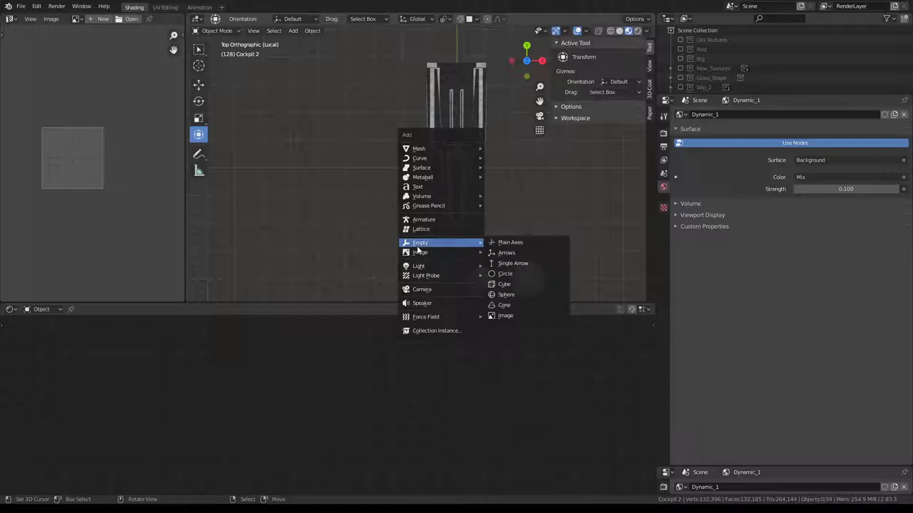
click(462, 289)
mouse_move(497, 219)
middle_down()
mouse_move(404, 128)
mouse_move(450, 145)
middle_up()
key(g)
click(403, 111)
key(g)
click(434, 135)
- Rotate the new camera to look along the cockpit
click(477, 194)
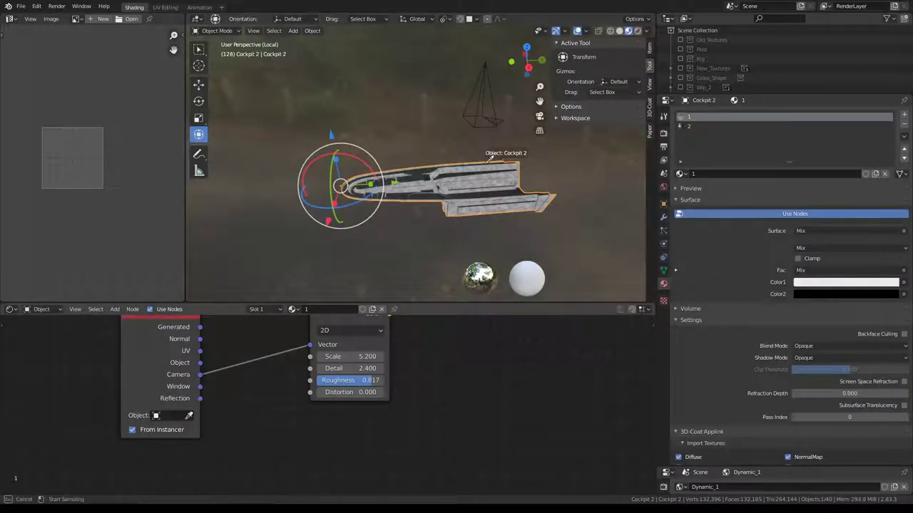
click(475, 121)
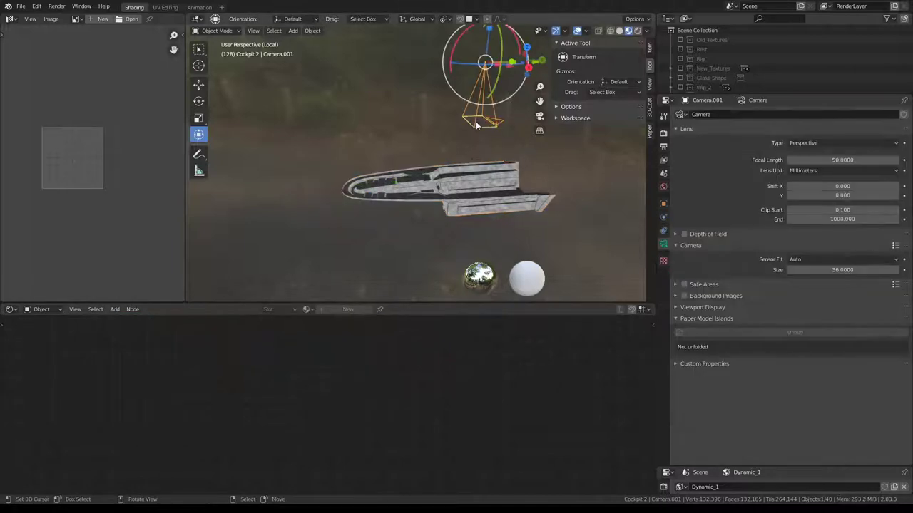
key(r)
click(508, 140)
middle_drag(507, 141, 410, 171)
click(410, 171)
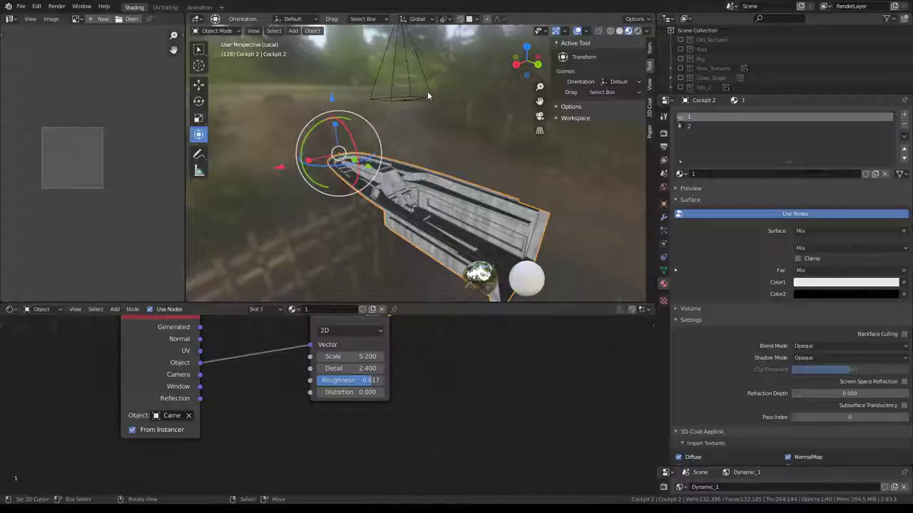
click(427, 91)
mouse_move(420, 103)
middle_down()
mouse_move(413, 153)
mouse_move(376, 87)
middle_up()
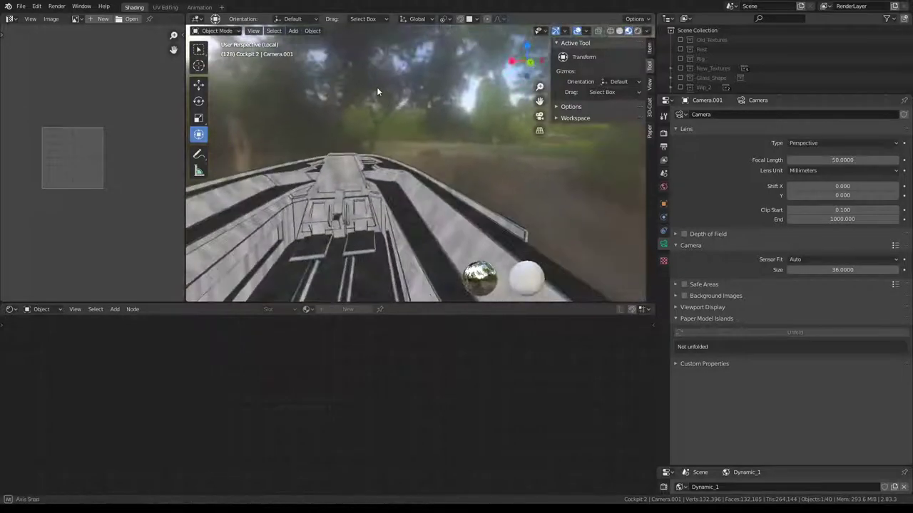
scroll(376, 87, down, 4)
- Move Camera.001 up over Cockpit 2 and bring the coordinate and noise nodes into view
key(s)
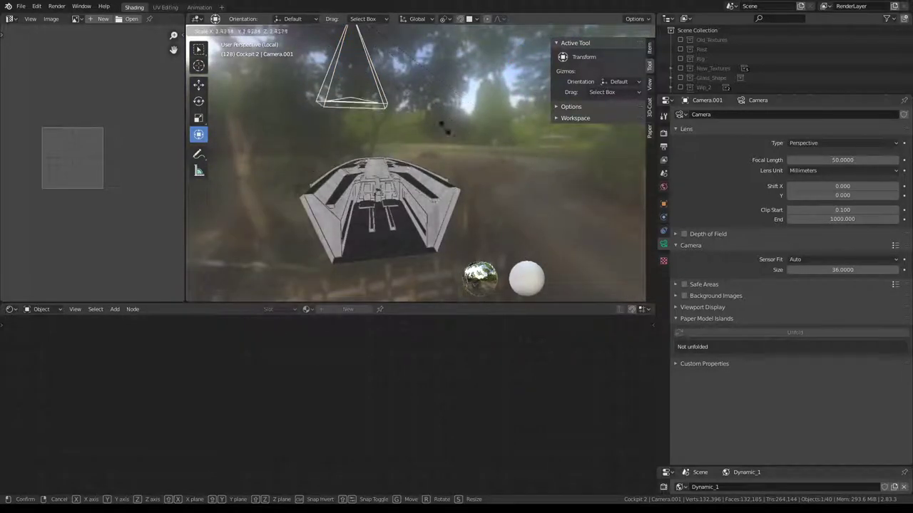
key(g)
click(420, 152)
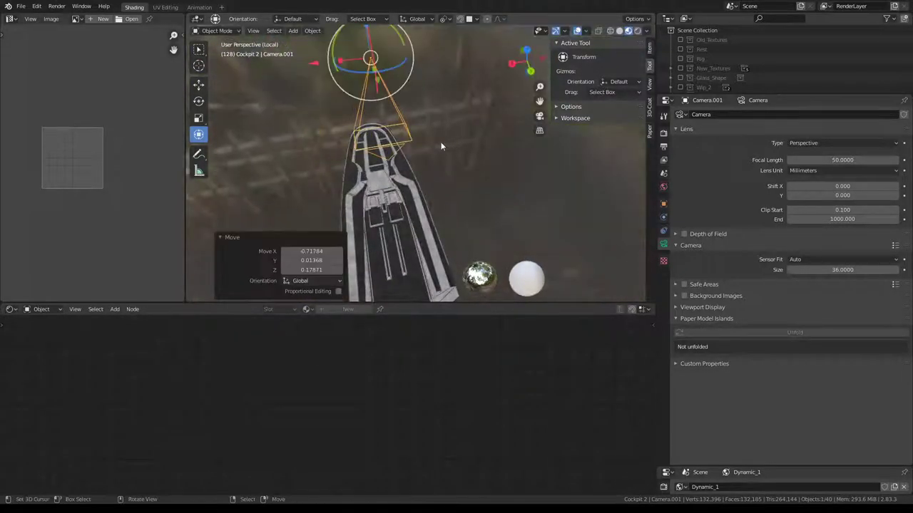
mouse_move(420, 152)
middle_down()
mouse_move(439, 87)
mouse_move(397, 131)
mouse_move(434, 93)
mouse_move(489, 210)
mouse_move(477, 136)
middle_up()
scroll(438, 87, up, 5)
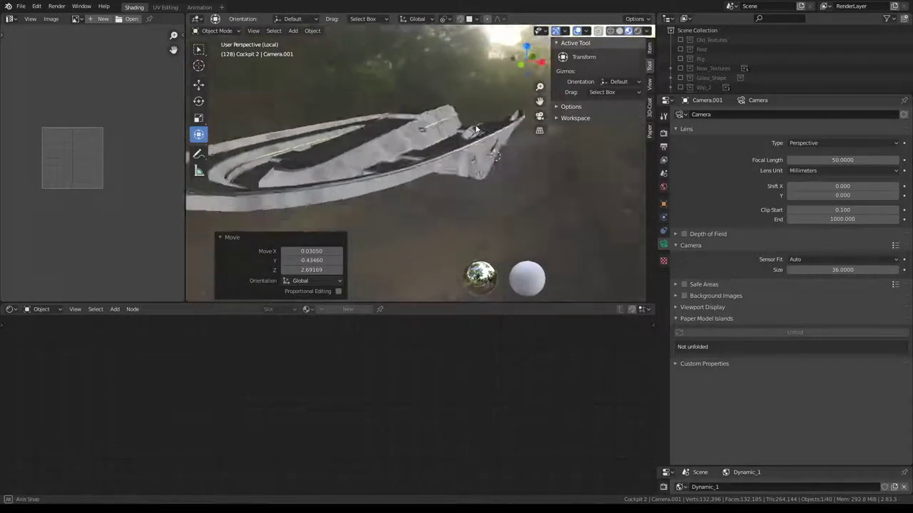
middle_drag(478, 136, 302, 135)
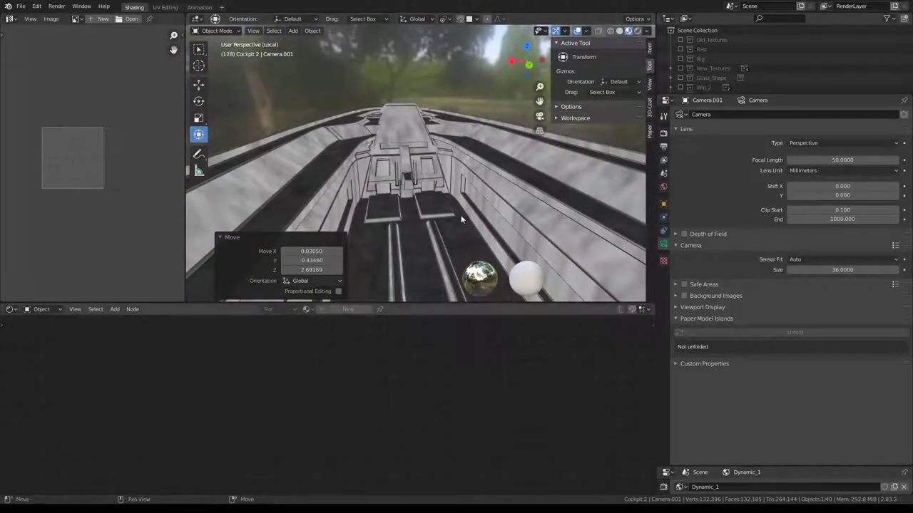
click(460, 183)
middle_drag(249, 395, 258, 402)
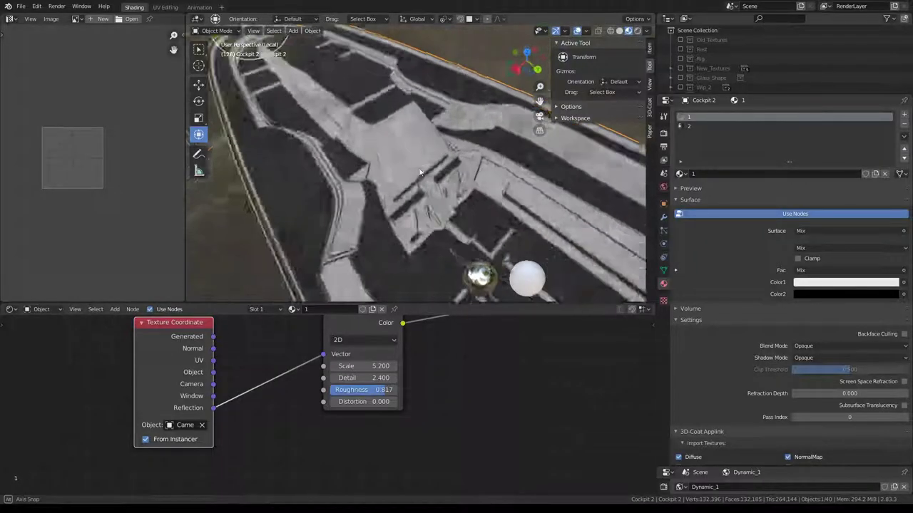
- Feed the Noise Texture Vector from Texture Coordinate Object instead of Window
middle_drag(442, 179, 470, 162)
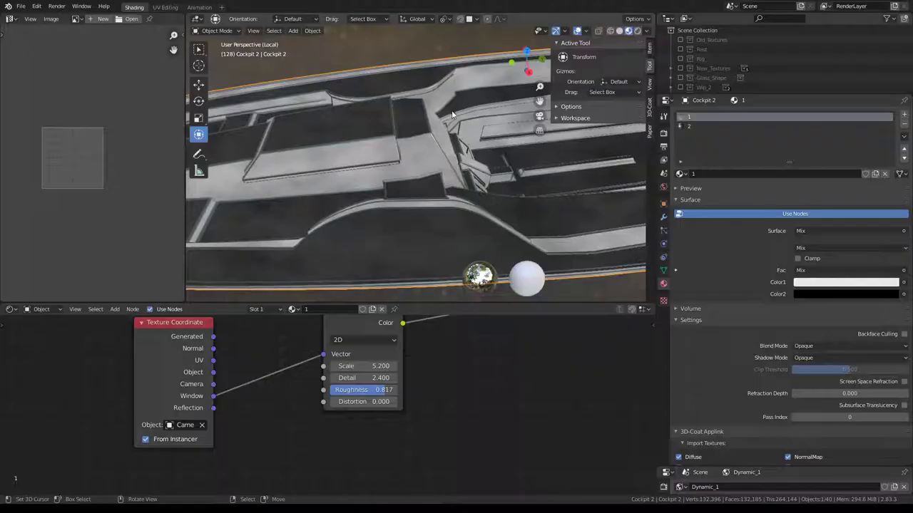
mouse_move(418, 167)
middle_down()
mouse_move(337, 121)
mouse_move(221, 382)
middle_up()
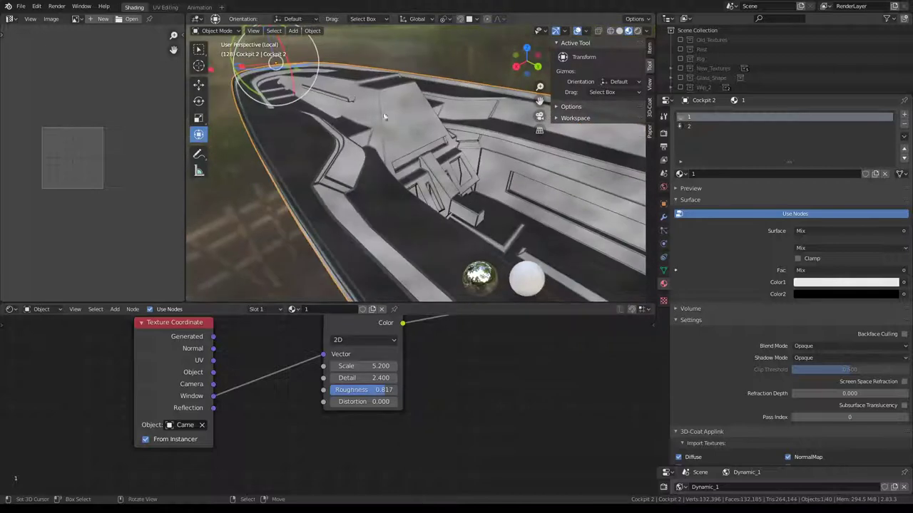
drag(325, 365, 328, 347)
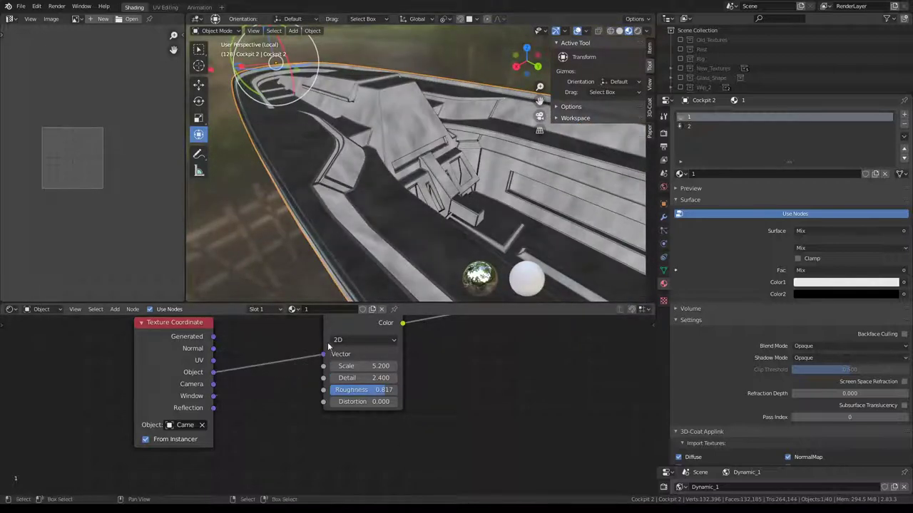
scroll(449, 93, down, 5)
scroll(449, 93, down, 3)
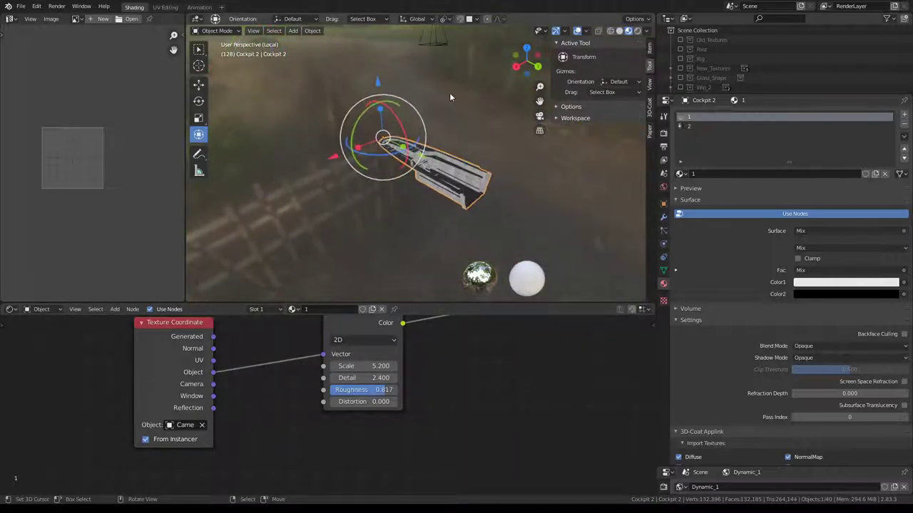
- Delete the stray Camera.001 and clear the Texture Coordinate Object field
click(440, 45)
scroll(460, 97, up, 8)
key(Delete)
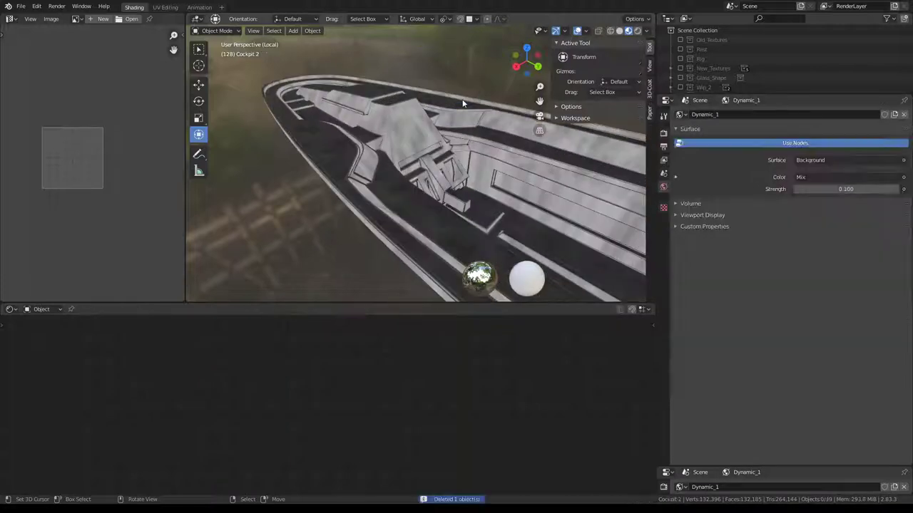
click(204, 425)
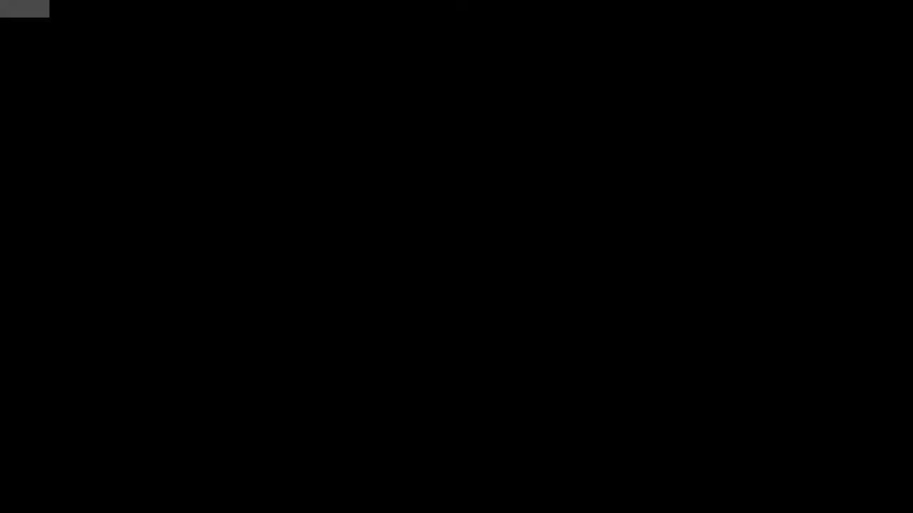
mouse_move(380, 151)
middle_down()
mouse_move(365, 203)
mouse_move(399, 143)
middle_up()
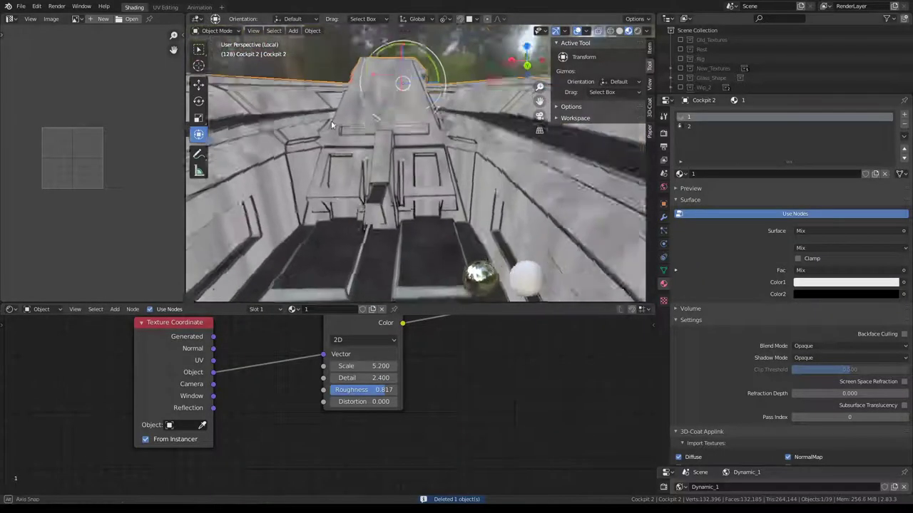
- Connect RGB to BW Val to the Mix Fac and the noise colour into the Mix node
middle_drag(428, 214, 491, 204)
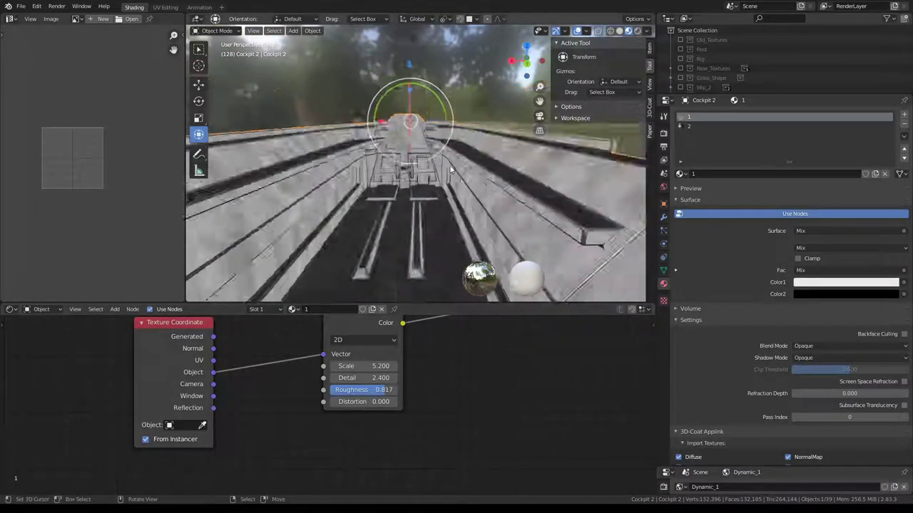
middle_drag(479, 420, 468, 443)
scroll(530, 375, down, 3)
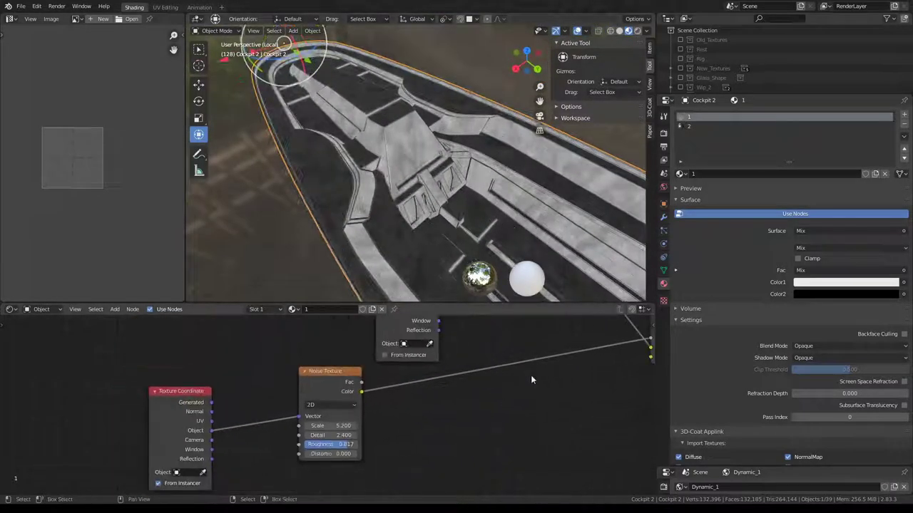
middle_drag(428, 399, 471, 385)
scroll(400, 376, up, 2)
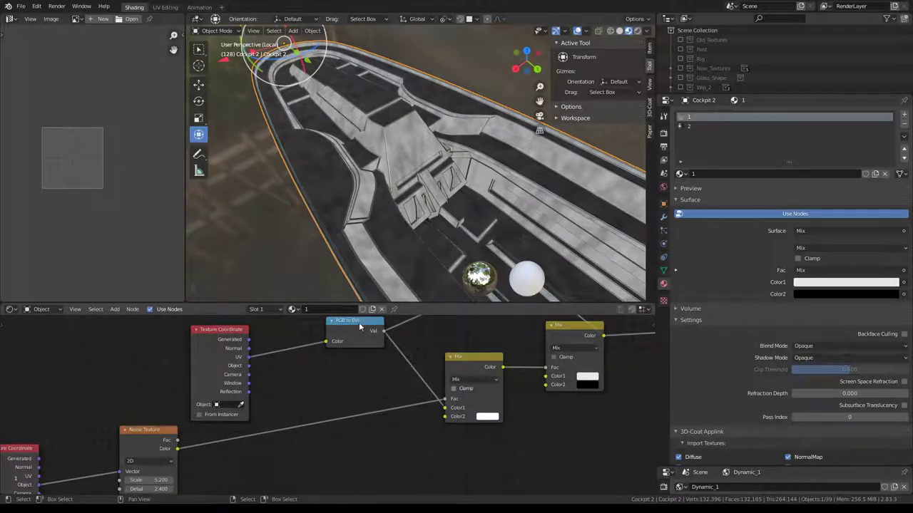
scroll(399, 370, down, 1)
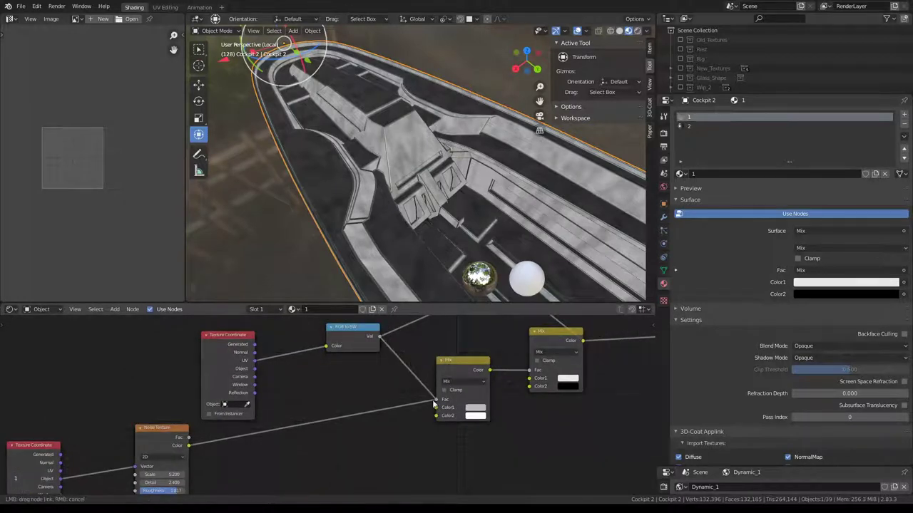
drag(433, 404, 435, 409)
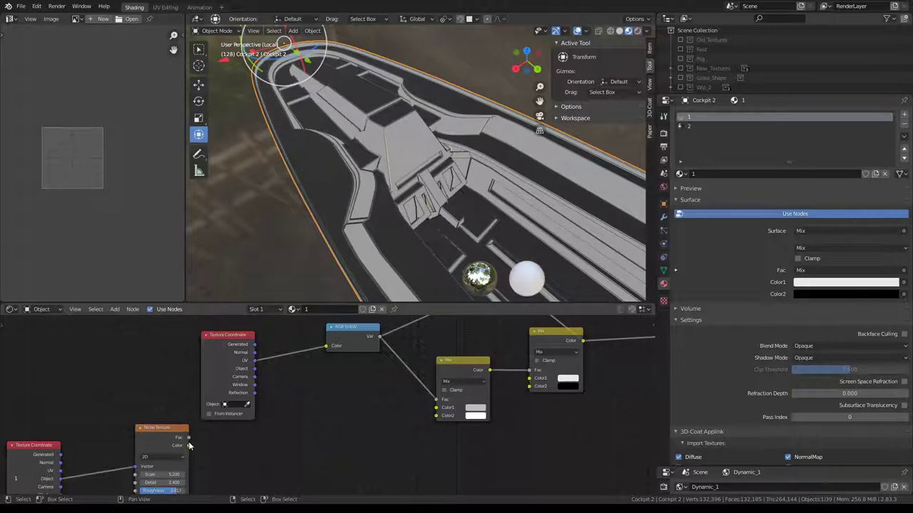
drag(437, 412, 435, 408)
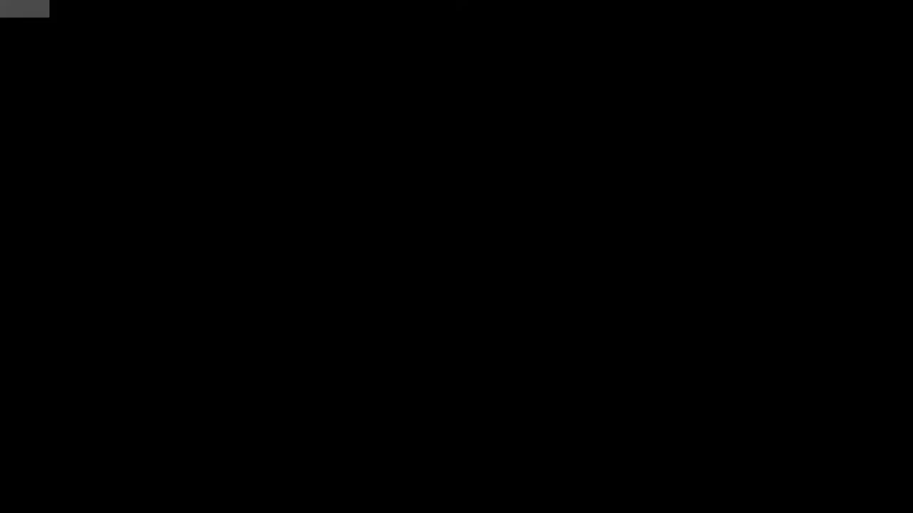
- Shift the RGB to BW and Texture Coordinate nodes left while inspecting the blend
mouse_move(435, 178)
middle_down()
mouse_move(426, 153)
mouse_move(407, 178)
middle_up()
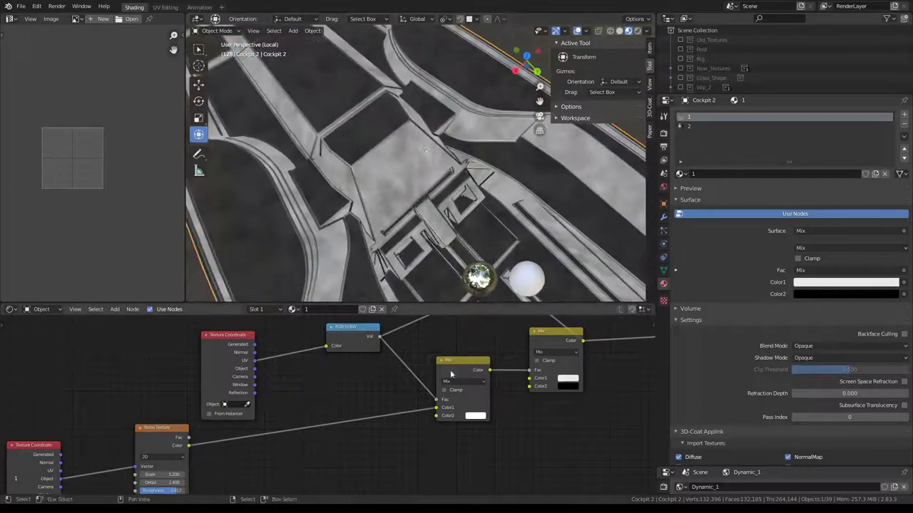
mouse_move(421, 353)
middle_down()
mouse_move(342, 407)
mouse_move(449, 394)
middle_up()
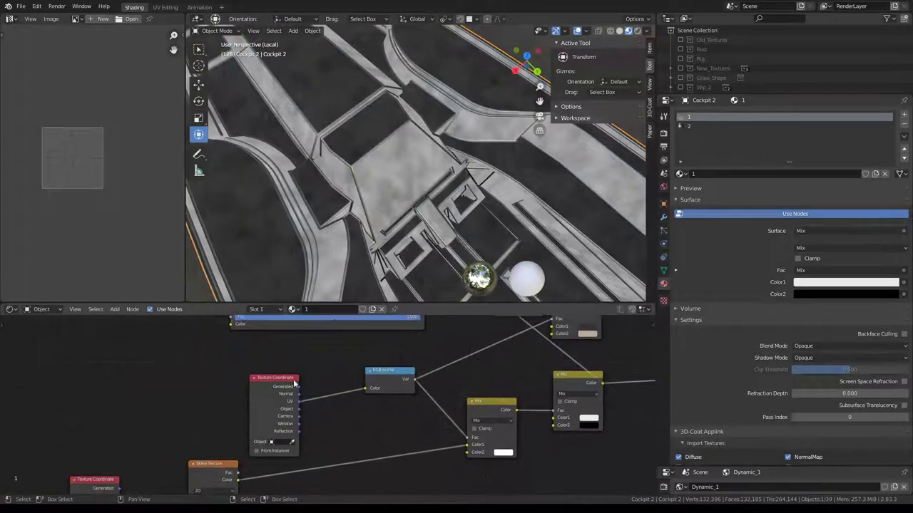
drag(388, 377, 302, 378)
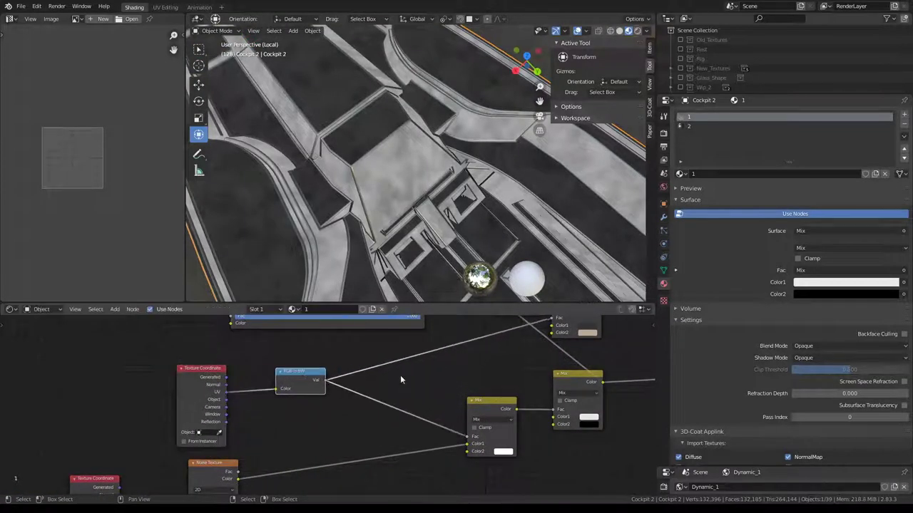
mouse_move(444, 130)
middle_down()
mouse_move(423, 103)
mouse_move(380, 92)
middle_up()
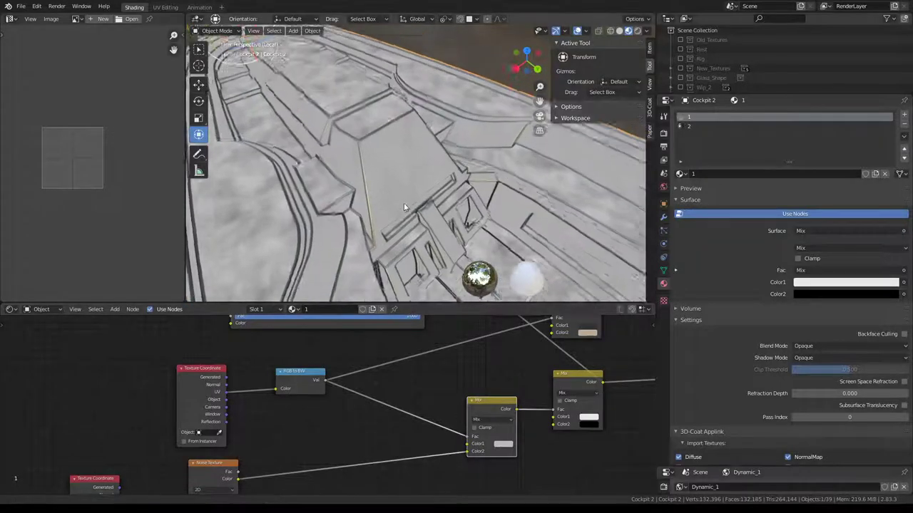
mouse_move(403, 207)
middle_down()
mouse_move(408, 169)
mouse_move(398, 182)
mouse_move(356, 125)
middle_up()
mouse_move(317, 114)
middle_down()
mouse_move(371, 116)
mouse_move(374, 107)
middle_up()
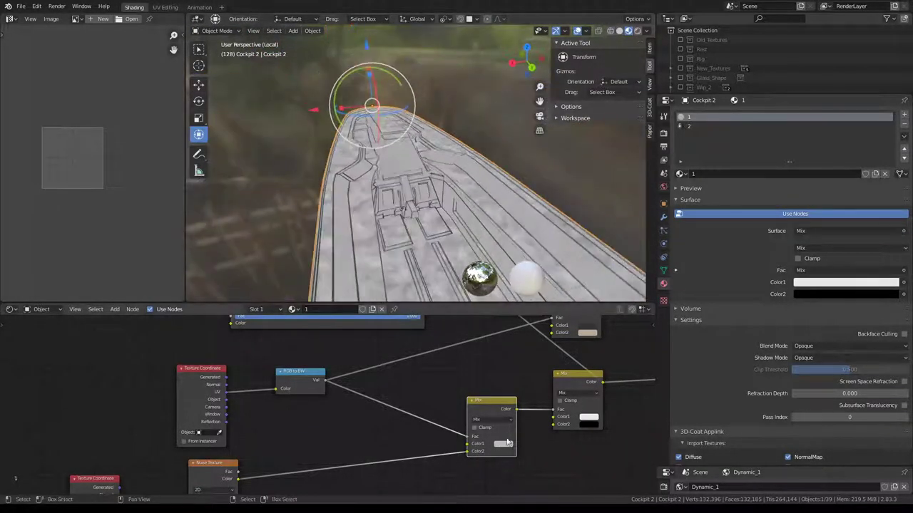
- Reposition the lower Mix node and route it into the Material Output Surface
middle_drag(561, 396, 425, 407)
drag(424, 407, 388, 390)
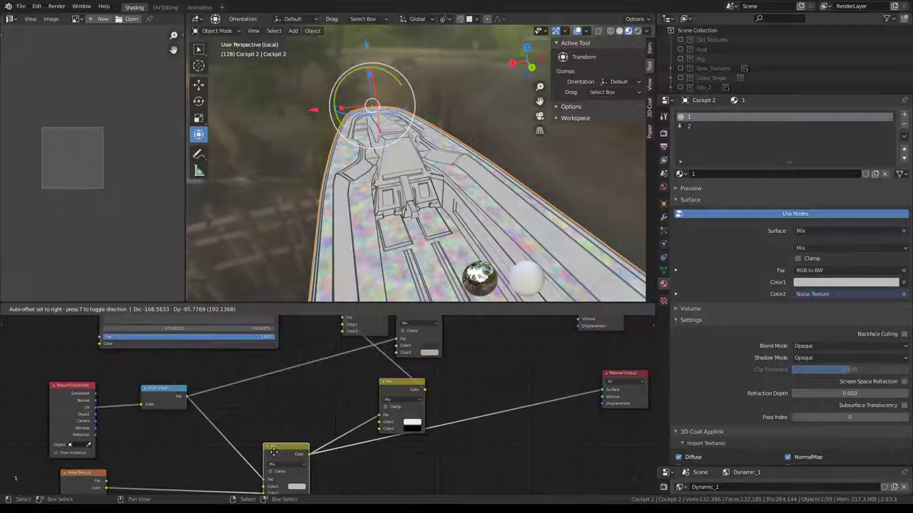
drag(273, 453, 273, 453)
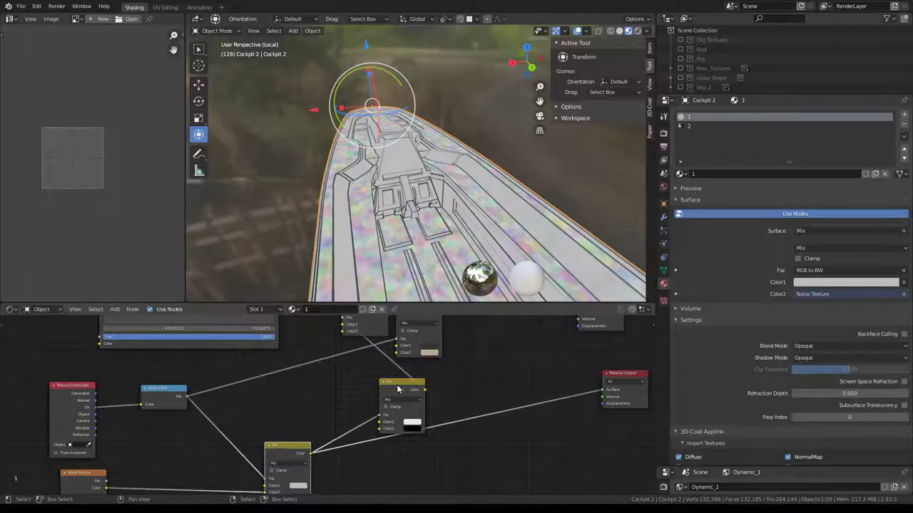
drag(401, 385, 381, 366)
drag(627, 377, 488, 431)
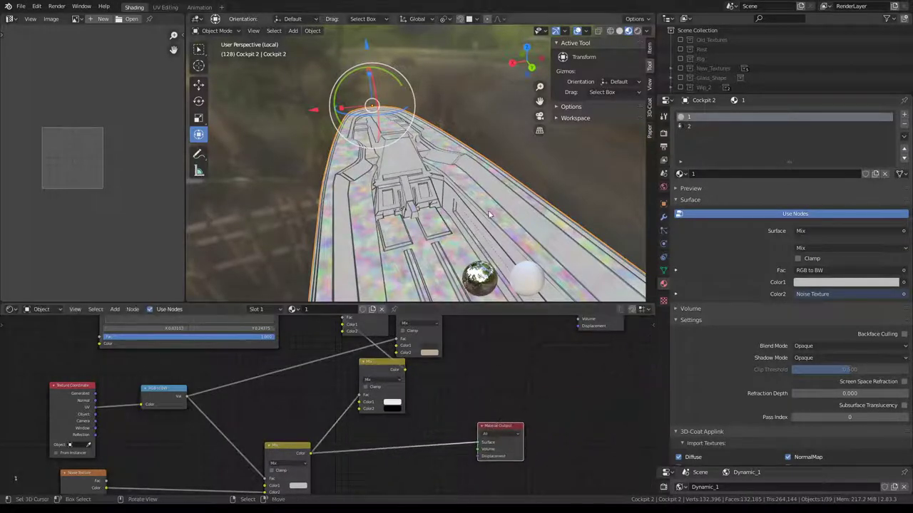
- Move the noise link from Mix Color2 to Color1 and make room in the graph
scroll(426, 193, up, 1)
scroll(426, 194, up, 2)
scroll(426, 194, up, 1)
mouse_move(214, 464)
middle_down()
mouse_move(367, 400)
mouse_move(291, 404)
middle_up()
scroll(344, 454, up, 2)
drag(342, 449, 342, 441)
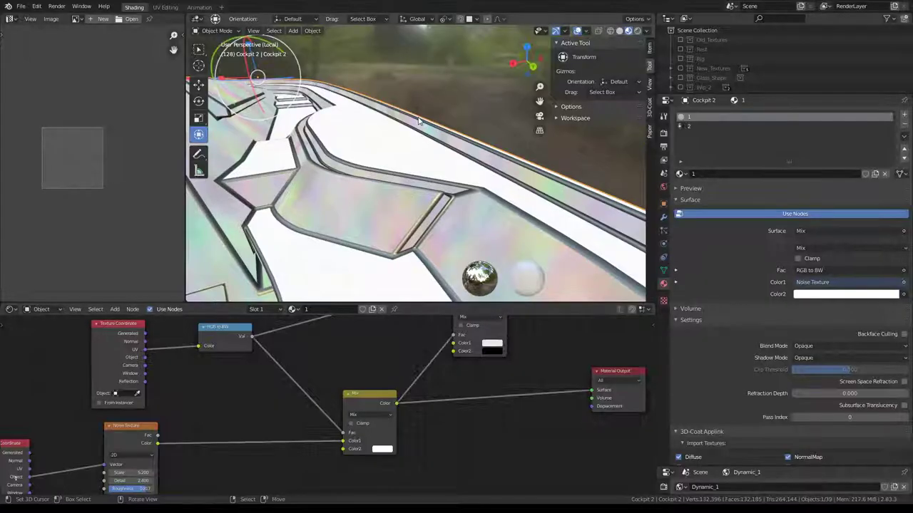
mouse_move(421, 150)
middle_down()
mouse_move(376, 134)
mouse_move(379, 173)
middle_up()
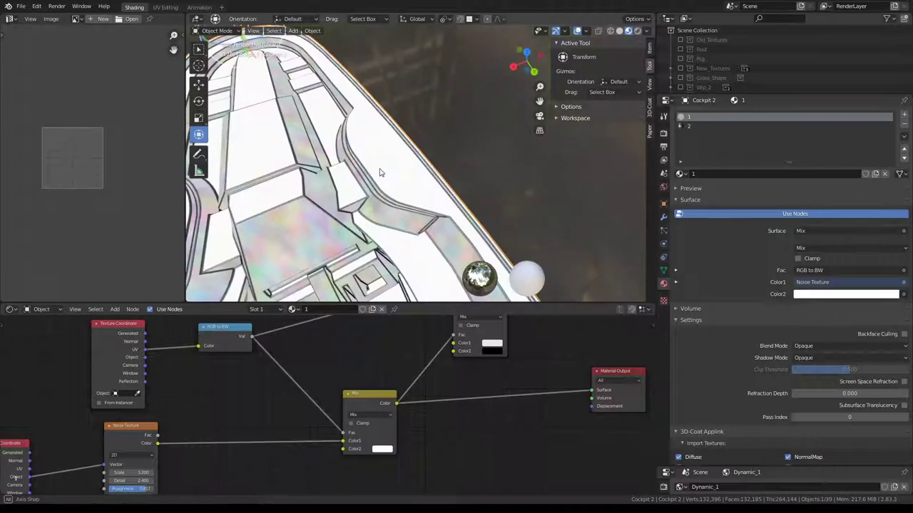
middle_drag(314, 385, 362, 368)
key(shift+a)
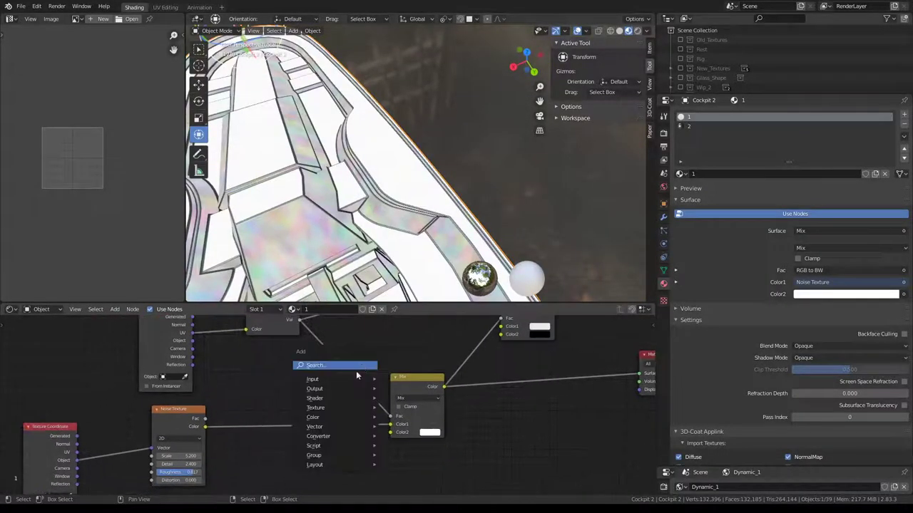
mouse_move(332, 418)
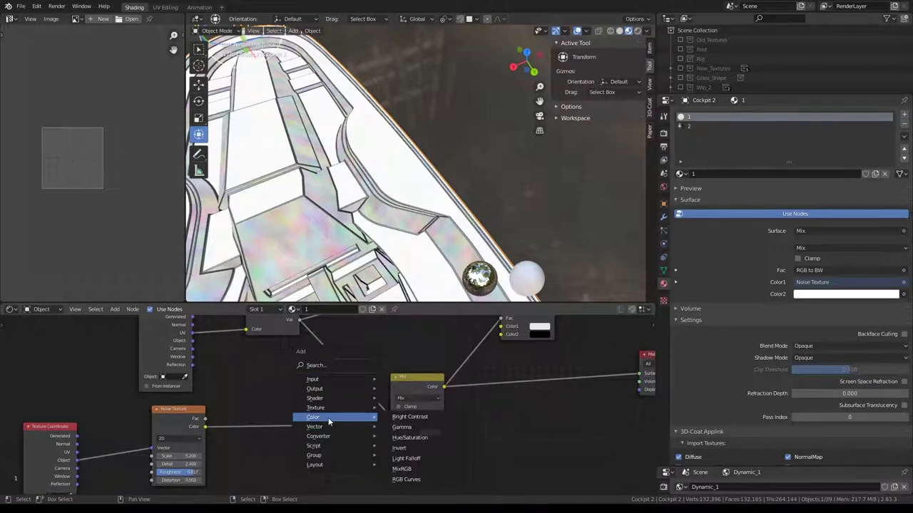
- Add a MixRGB node and connect the noise Fac into its factor
click(401, 469)
scroll(500, 399, down, 2)
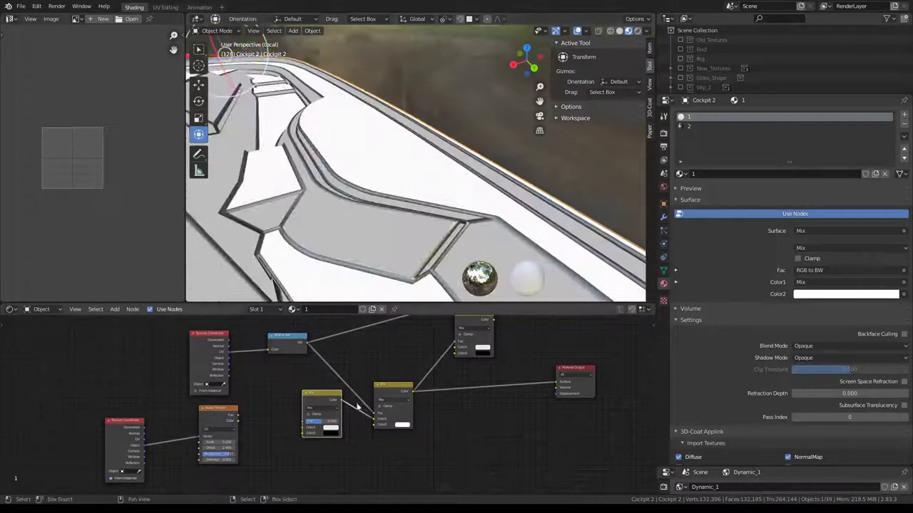
scroll(273, 434, up, 2)
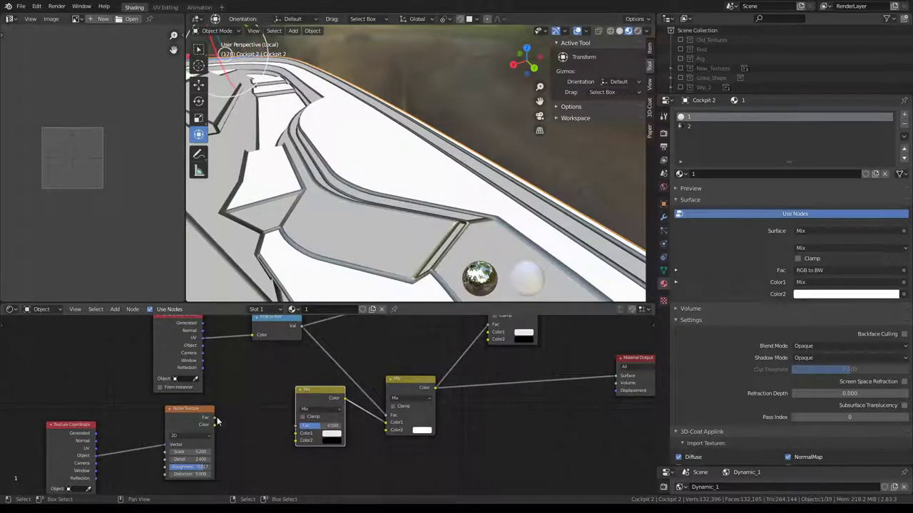
drag(213, 418, 296, 425)
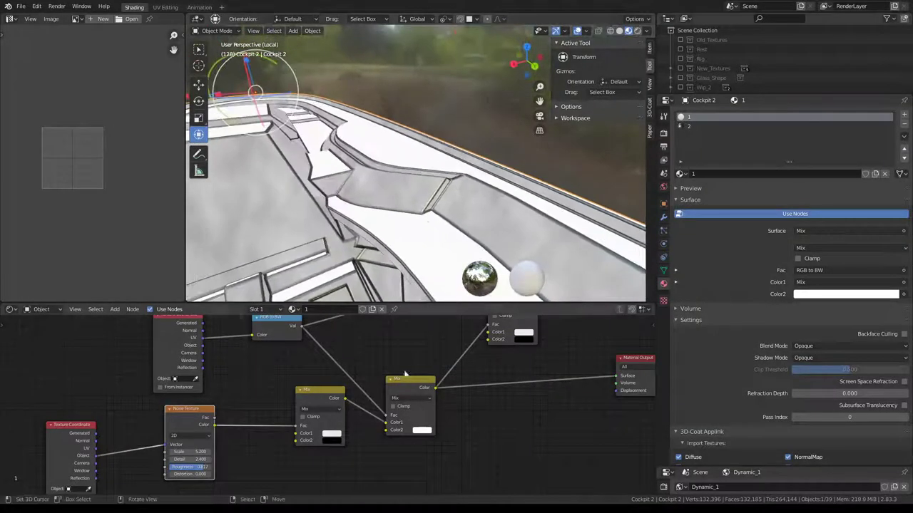
scroll(332, 414, up, 1)
- Set the new Mix node's Color1 to a lighter grey and Color2 to near black
click(340, 439)
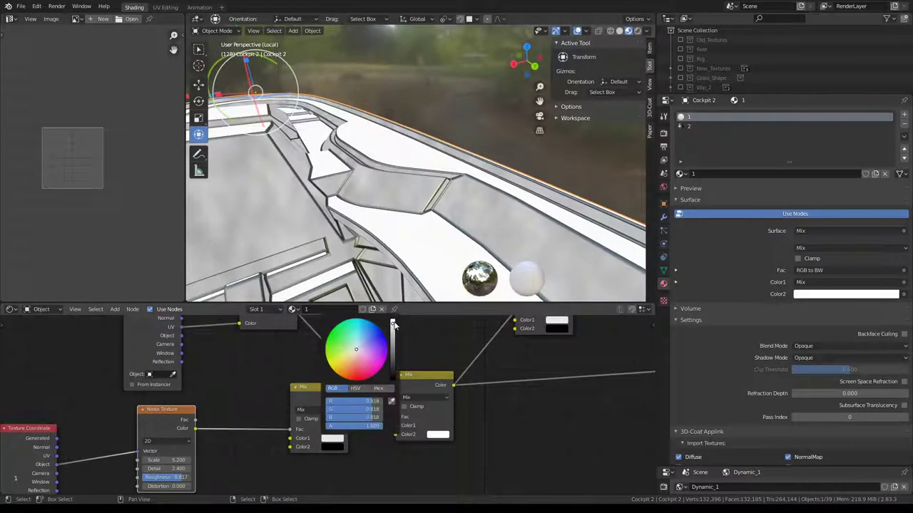
drag(394, 324, 392, 330)
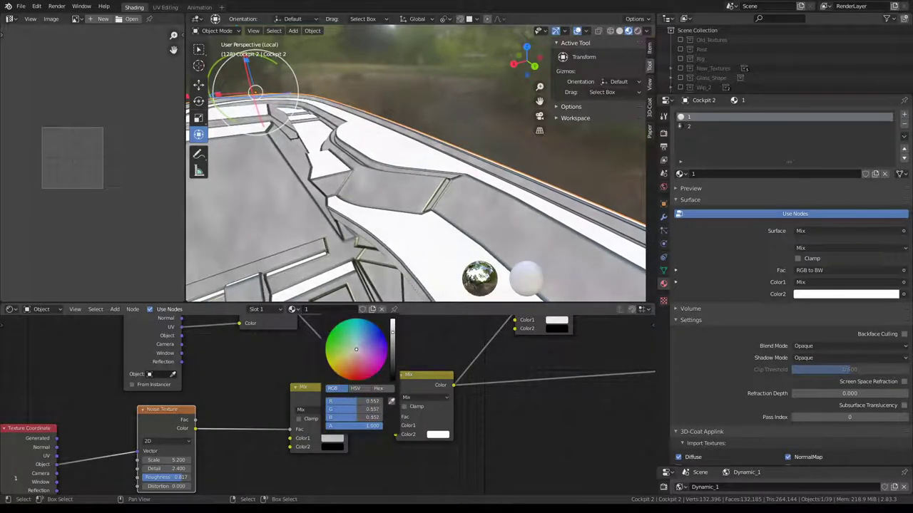
click(334, 448)
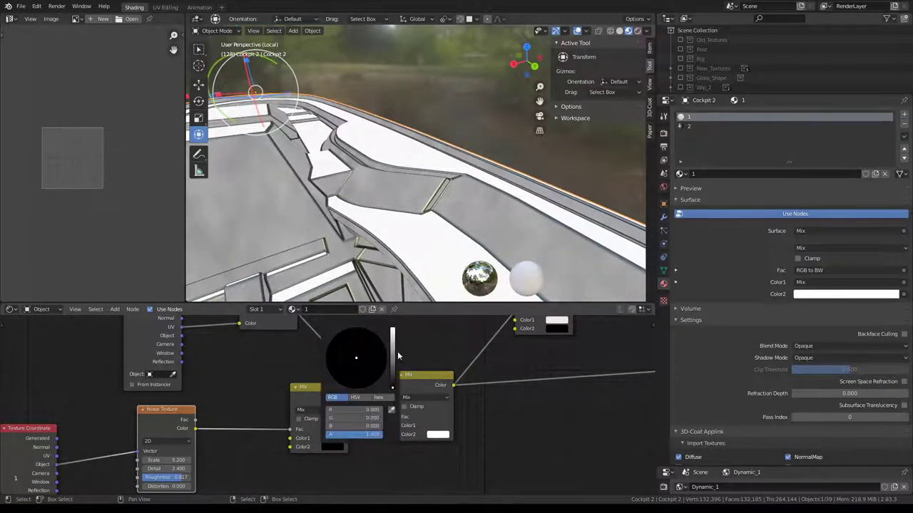
drag(392, 350, 392, 380)
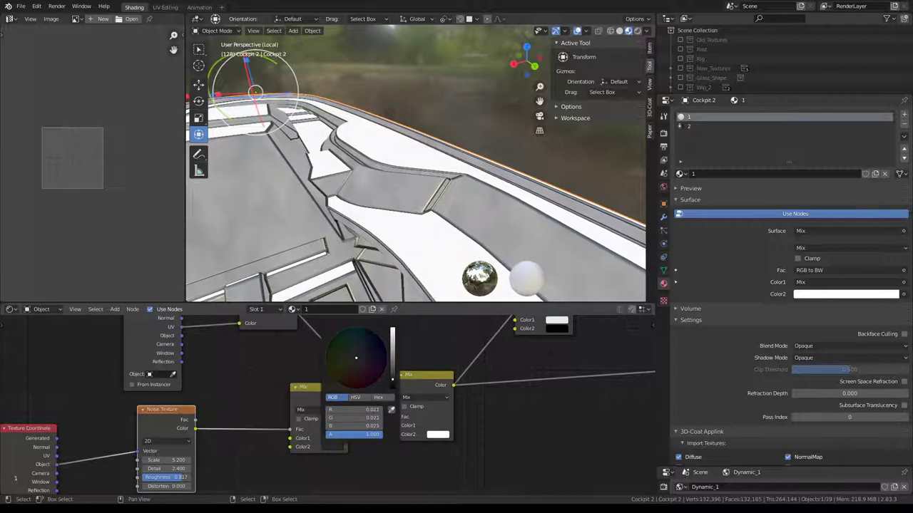
- Reposition the noise Mix node and feed its result into the edge-mask Mix node
middle_drag(378, 235, 421, 285)
middle_drag(413, 396, 334, 389)
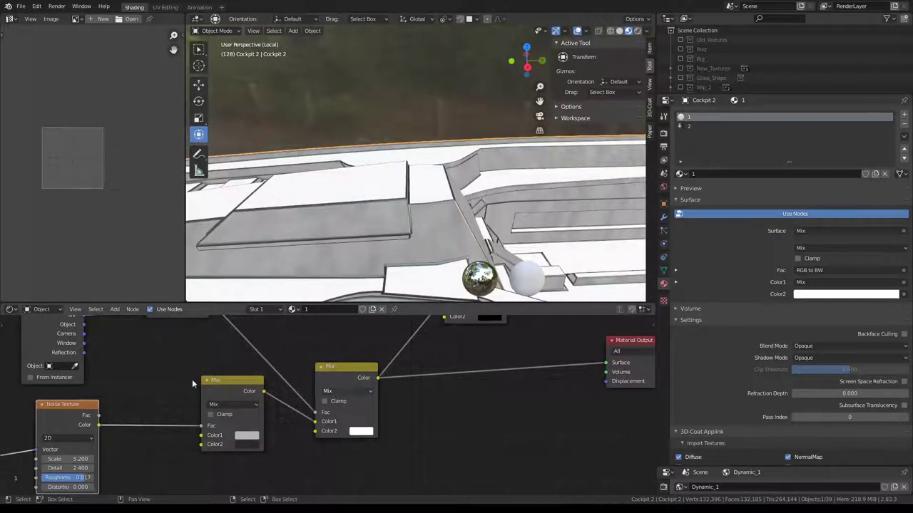
middle_drag(223, 381, 300, 366)
drag(300, 366, 244, 383)
middle_drag(414, 260, 399, 285)
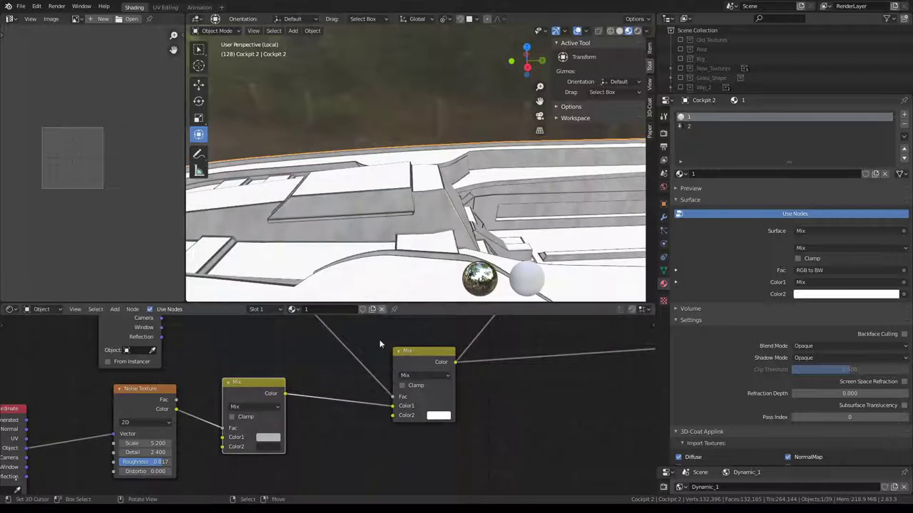
scroll(379, 339, down, 3)
scroll(559, 350, up, 2)
middle_drag(399, 235, 441, 182)
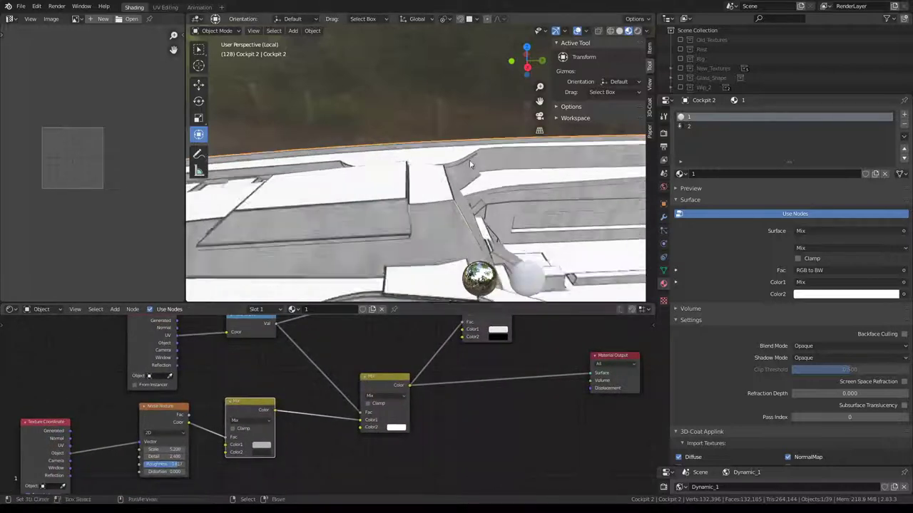
middle_drag(278, 411, 289, 395)
scroll(289, 395, up, 1)
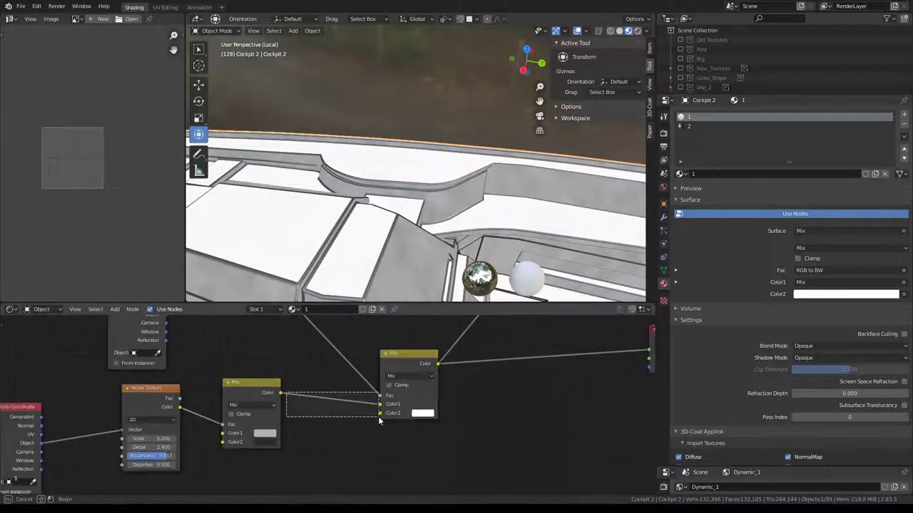
mouse_move(281, 393)
mouse_down()
mouse_move(383, 416)
mouse_move(360, 414)
mouse_up()
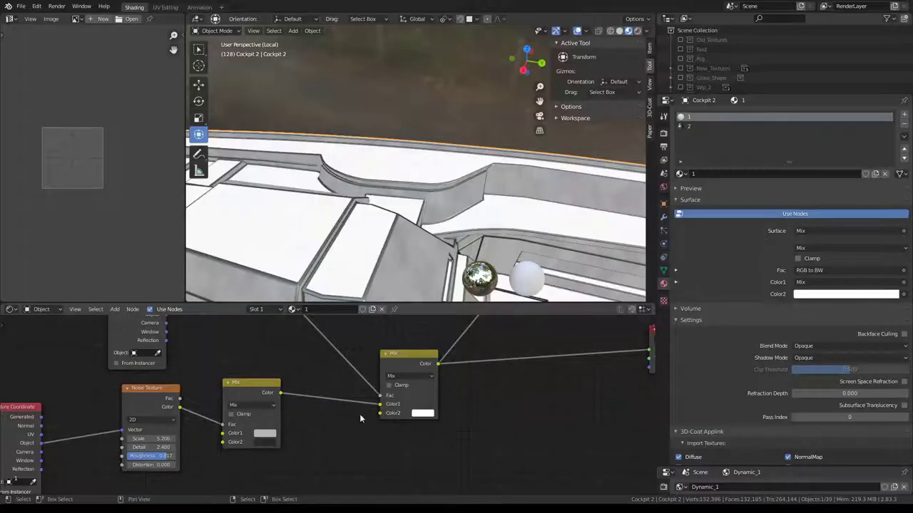
- Adjust the noise Mix node's first grey tone to 0.452
click(264, 433)
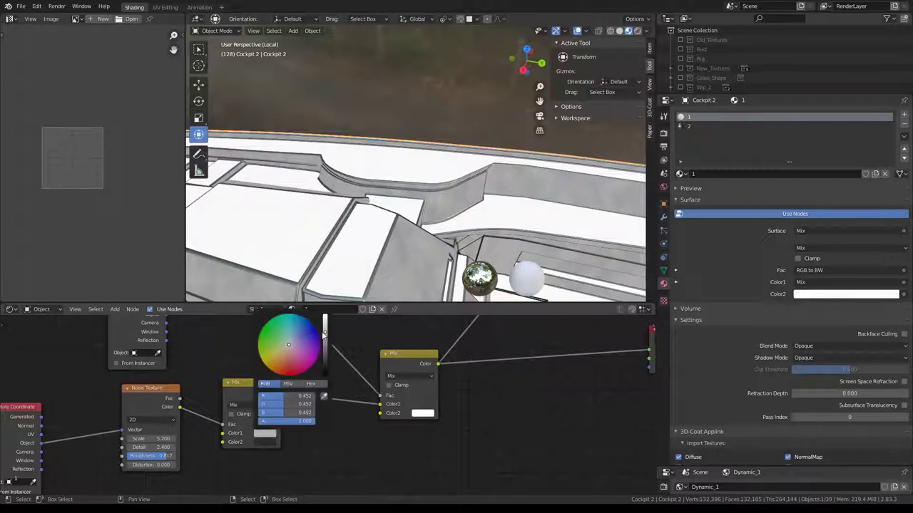
drag(323, 333, 324, 338)
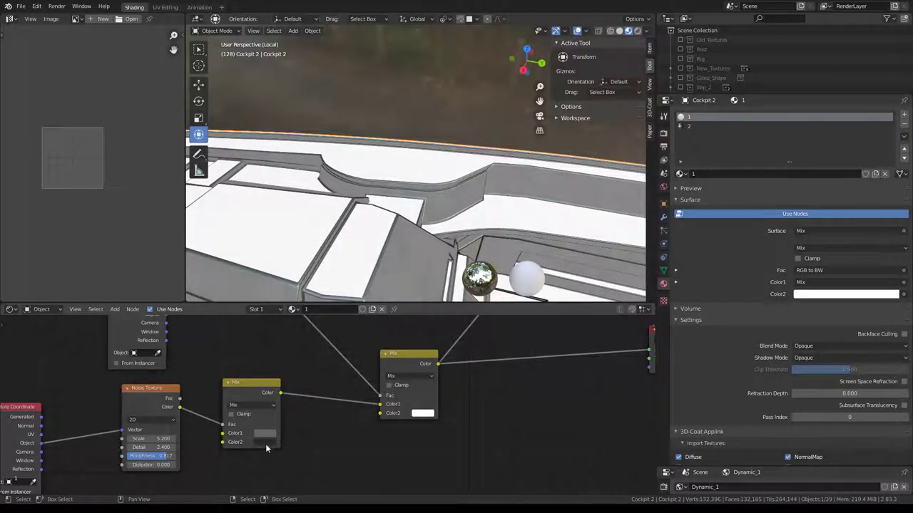
middle_drag(265, 447, 314, 351)
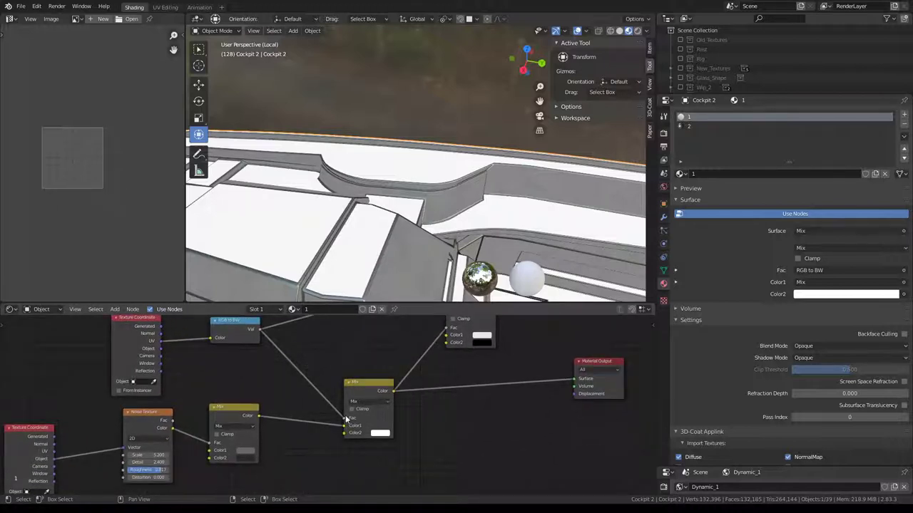
- Switch the edge-mask Mix to Multiply with Color2 set to light grey 0.742
click(362, 404)
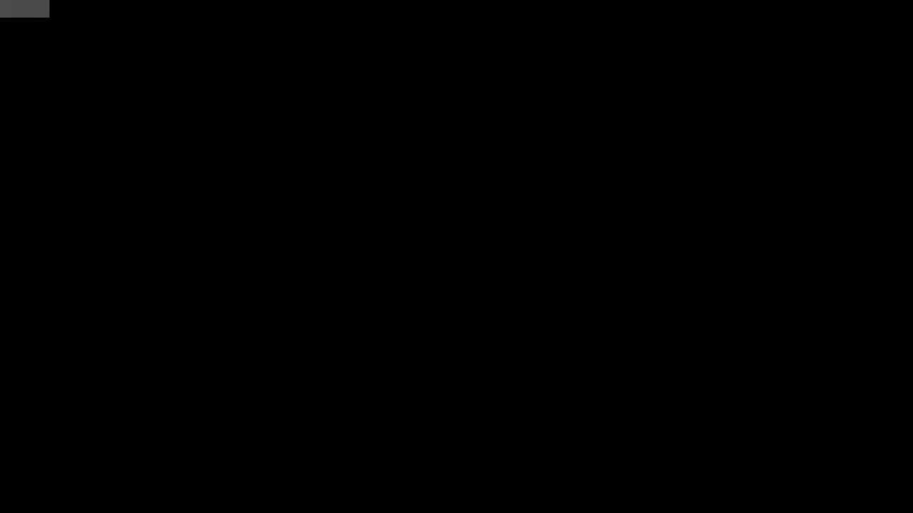
scroll(346, 436, up, 2)
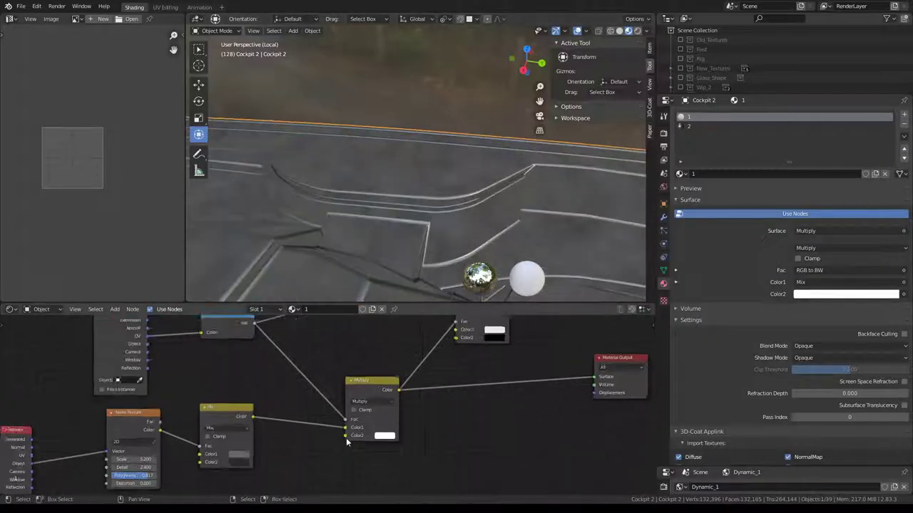
scroll(345, 430, up, 2)
click(352, 413)
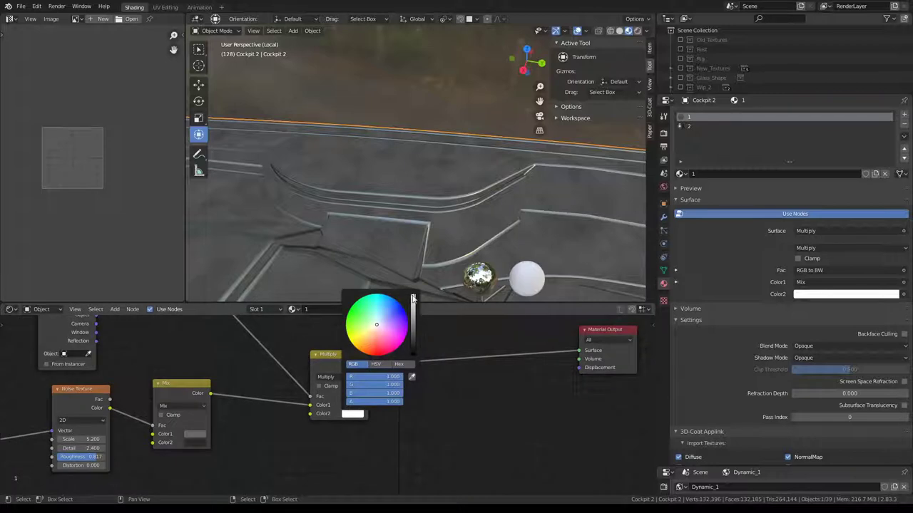
mouse_move(413, 298)
mouse_down()
mouse_move(413, 353)
mouse_move(412, 301)
mouse_up()
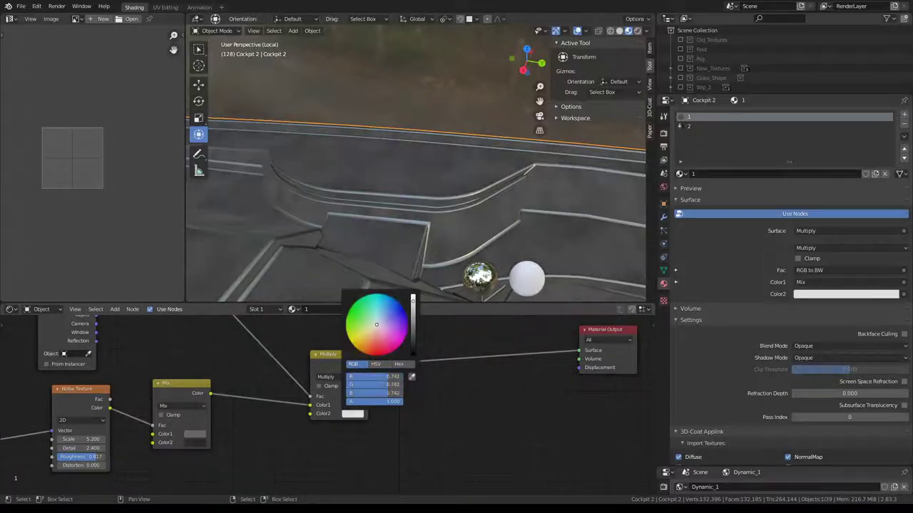
click(194, 434)
- Detach the noise Mix from Multiply's first input and rearrange the nodes
drag(308, 408, 311, 418)
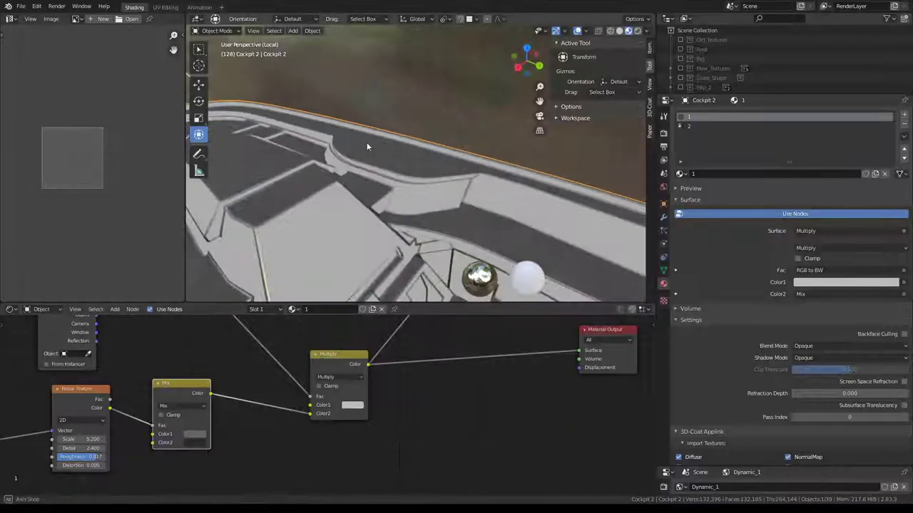
middle_drag(366, 142, 377, 178)
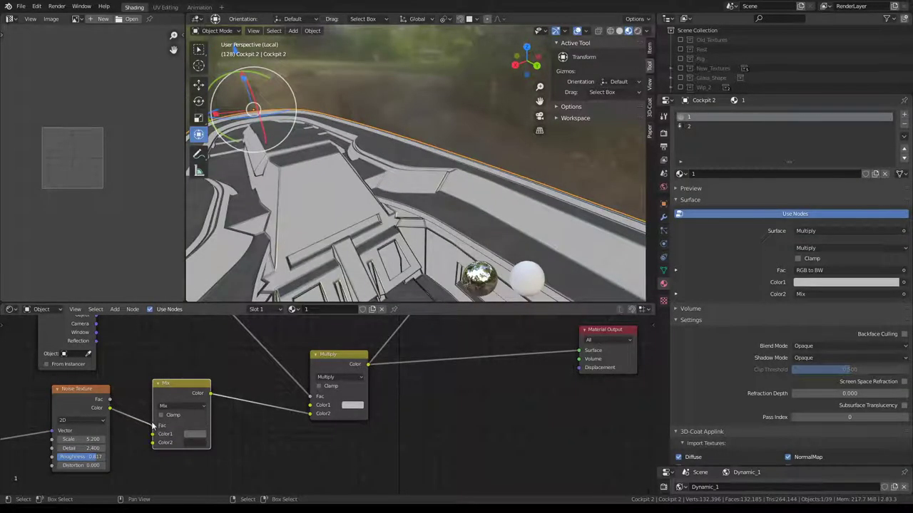
drag(154, 426, 192, 416)
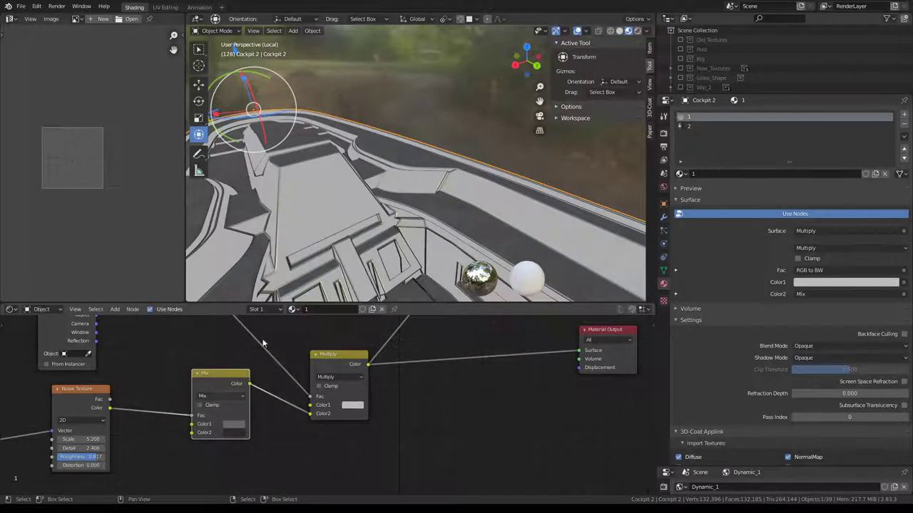
middle_drag(320, 235, 335, 200)
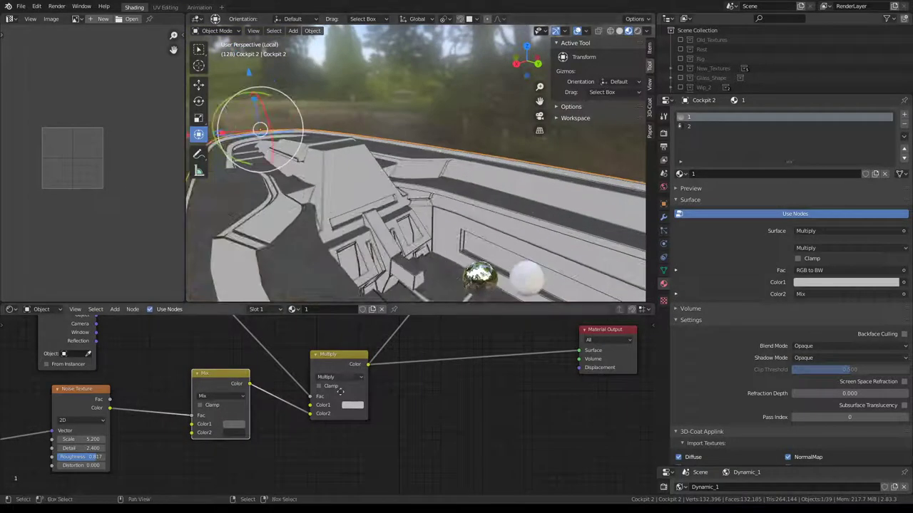
scroll(341, 391, down, 1)
middle_drag(341, 391, 333, 426)
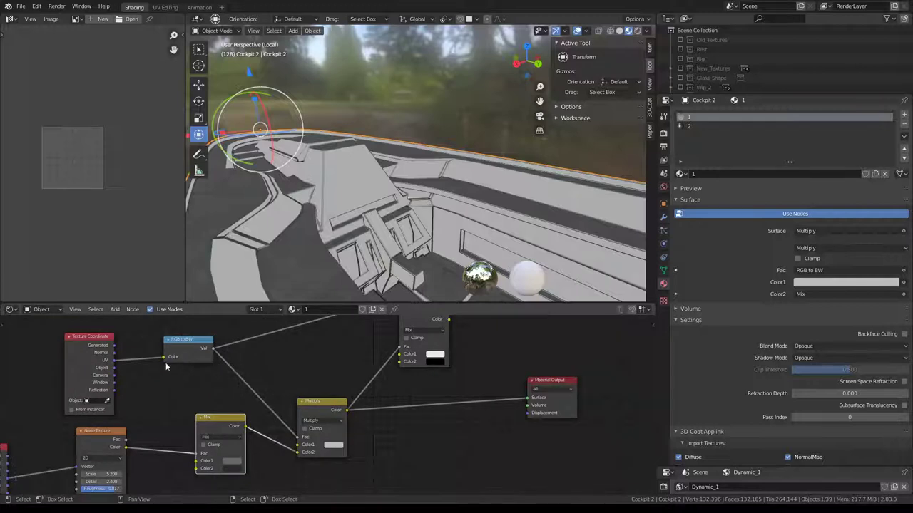
scroll(166, 367, down, 1)
middle_drag(165, 367, 187, 404)
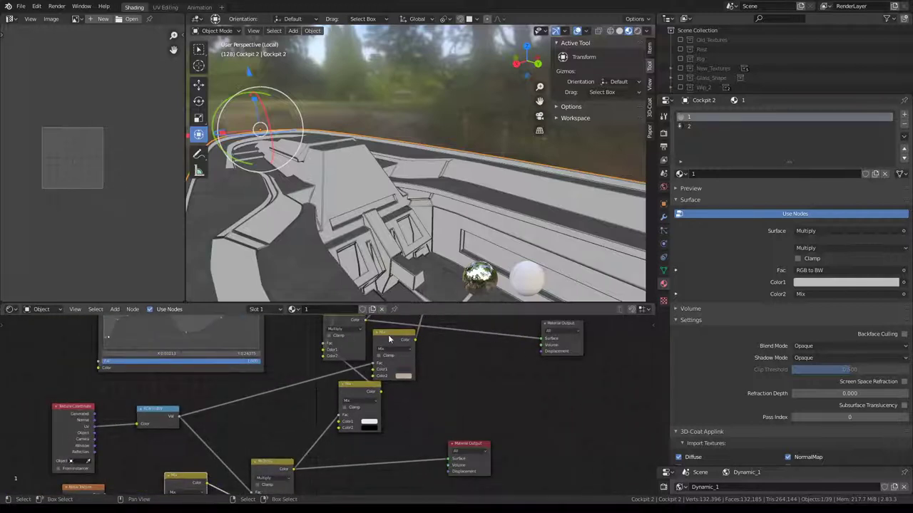
drag(388, 340, 403, 344)
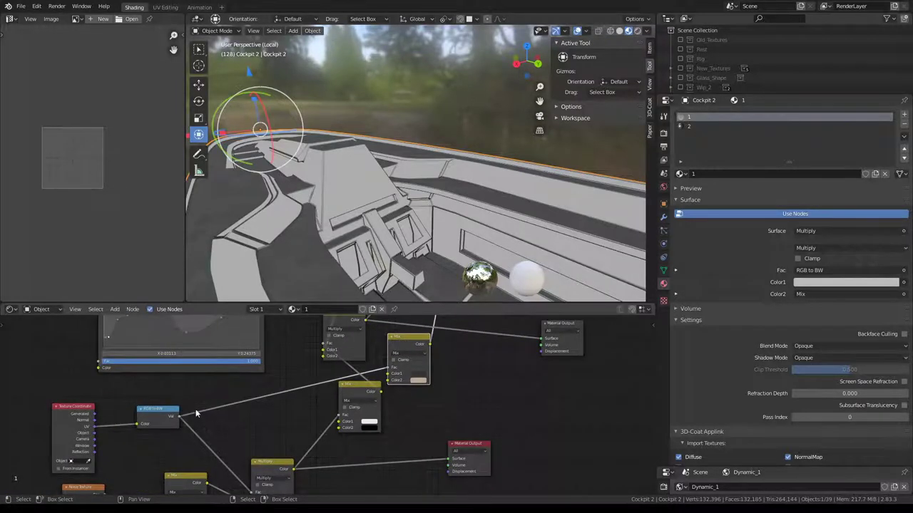
- Link the RGB to BW Val into the Material Output Surface to preview the mask
drag(179, 421, 451, 459)
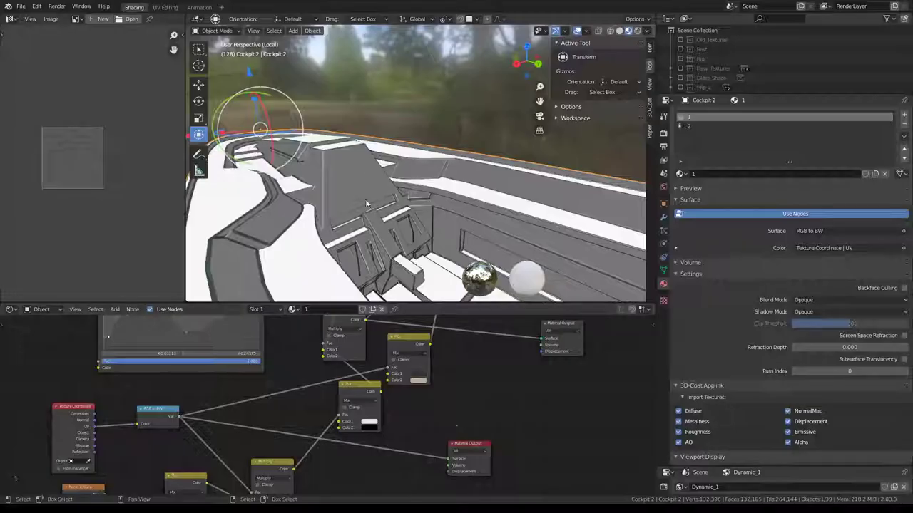
mouse_move(365, 205)
middle_down()
mouse_move(400, 182)
mouse_move(358, 176)
middle_up()
mouse_move(293, 211)
middle_down()
mouse_move(383, 179)
mouse_move(370, 190)
middle_up()
mouse_move(324, 394)
middle_down()
mouse_move(345, 384)
mouse_move(317, 419)
middle_up()
- Delete the Multiply node and reposition the remaining Mix nodes
drag(317, 419, 303, 401)
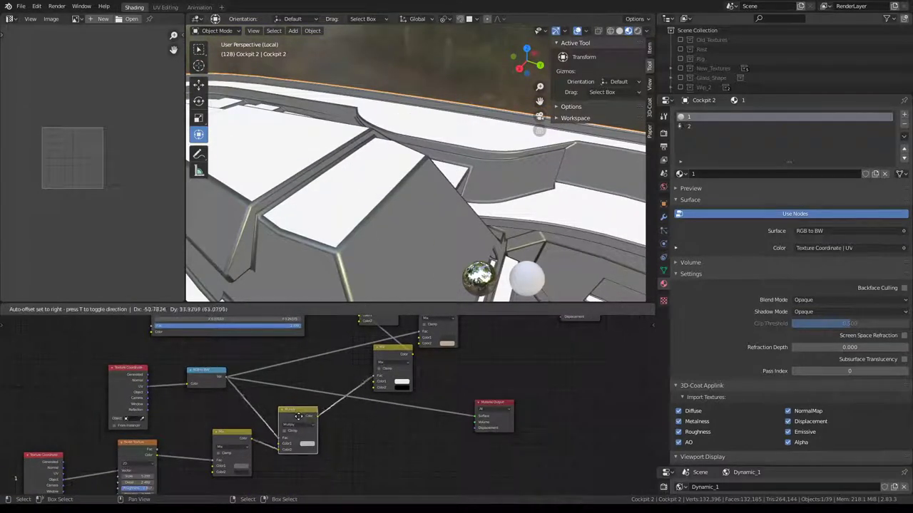
middle_drag(418, 367, 418, 395)
drag(417, 395, 410, 393)
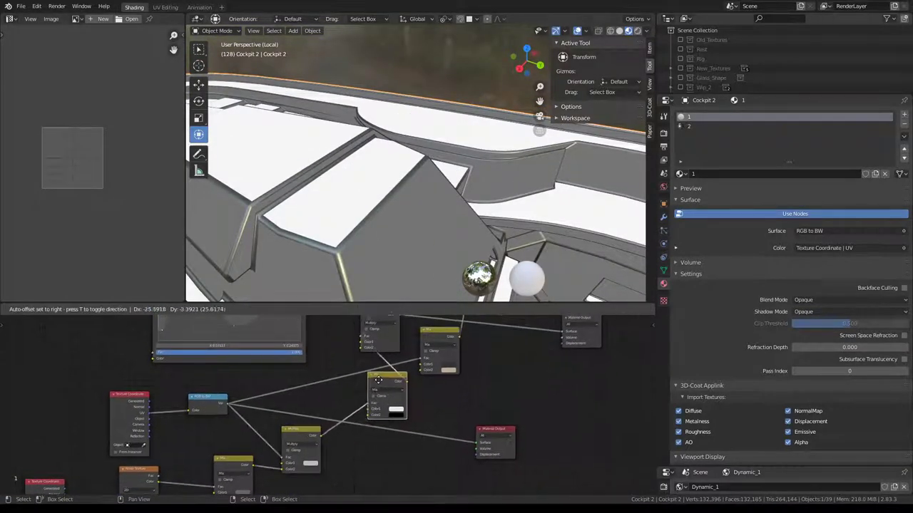
drag(309, 435, 308, 445)
key(x)
middle_drag(250, 463, 312, 403)
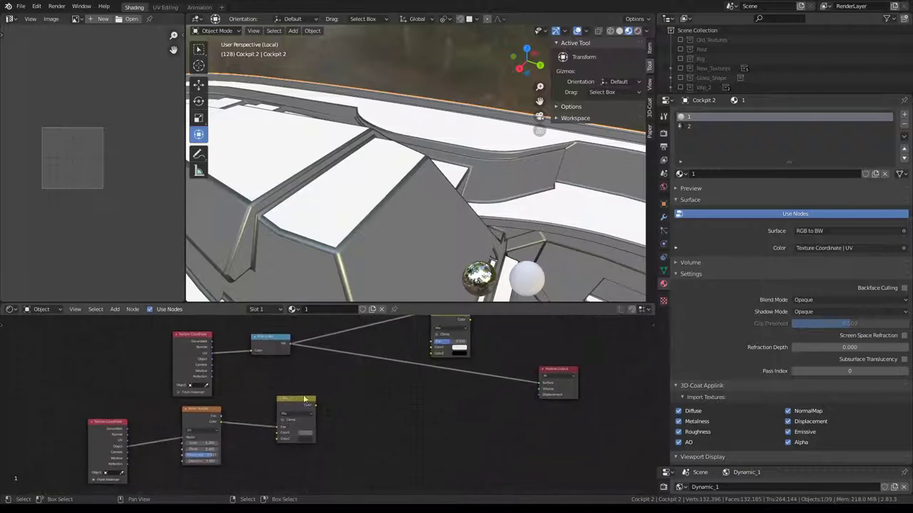
drag(285, 412, 308, 402)
middle_drag(392, 342, 357, 366)
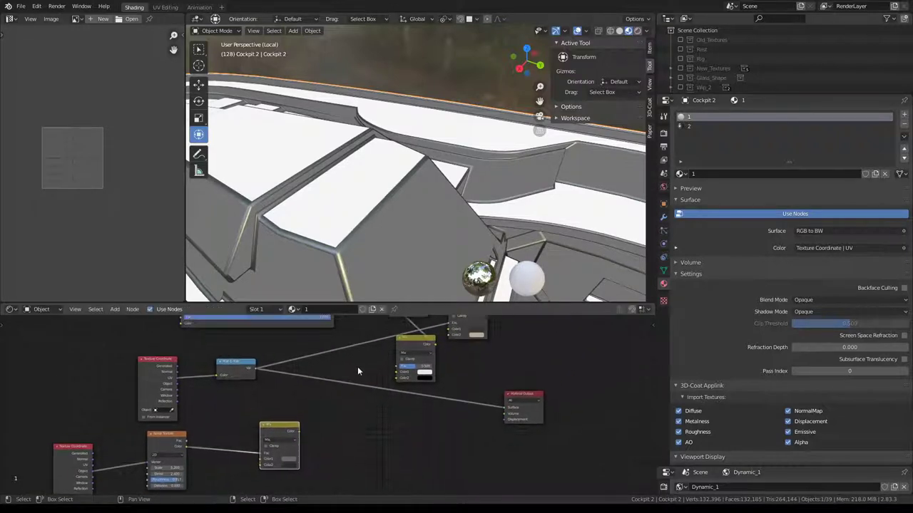
- Duplicate the Mix node and drop the copy onto the output link
key(shift+d)
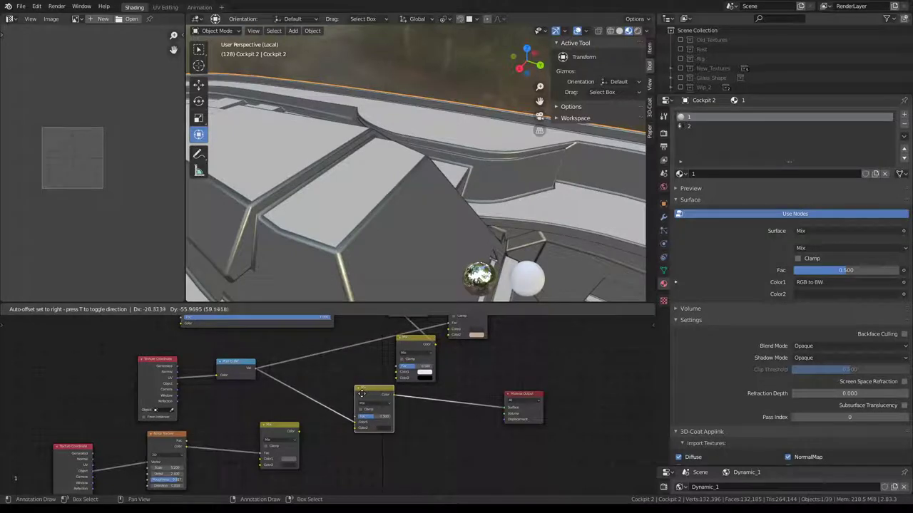
click(353, 425)
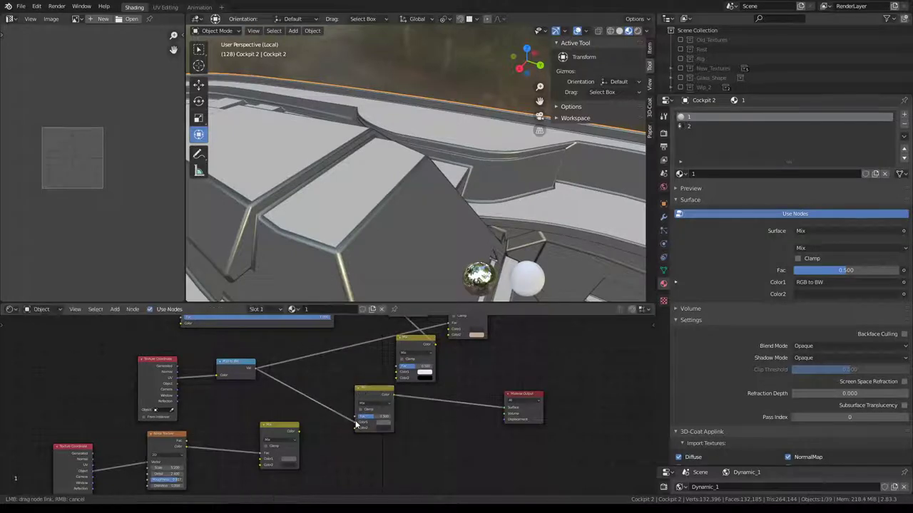
drag(299, 431, 357, 429)
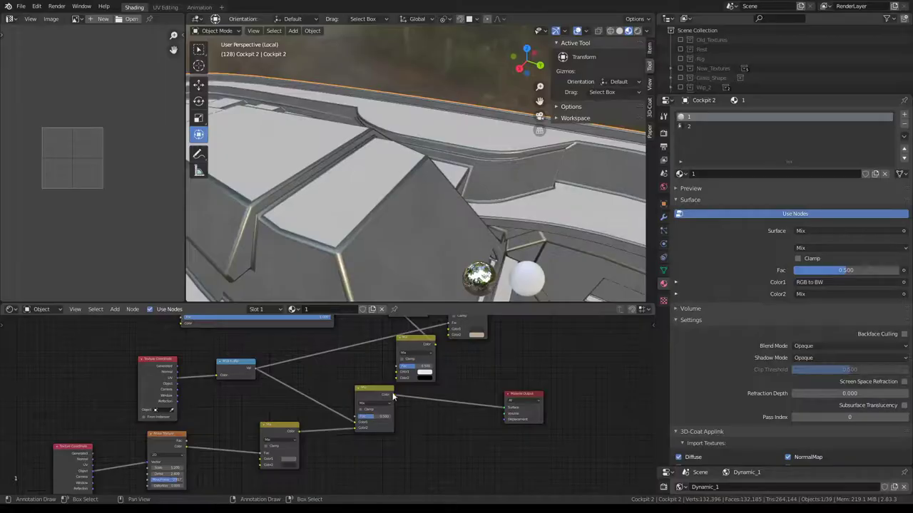
- Set the Mix node's factor to 1.000 and its Color2 to black
mouse_move(382, 421)
mouse_down()
mouse_move(421, 421)
mouse_move(343, 416)
mouse_up()
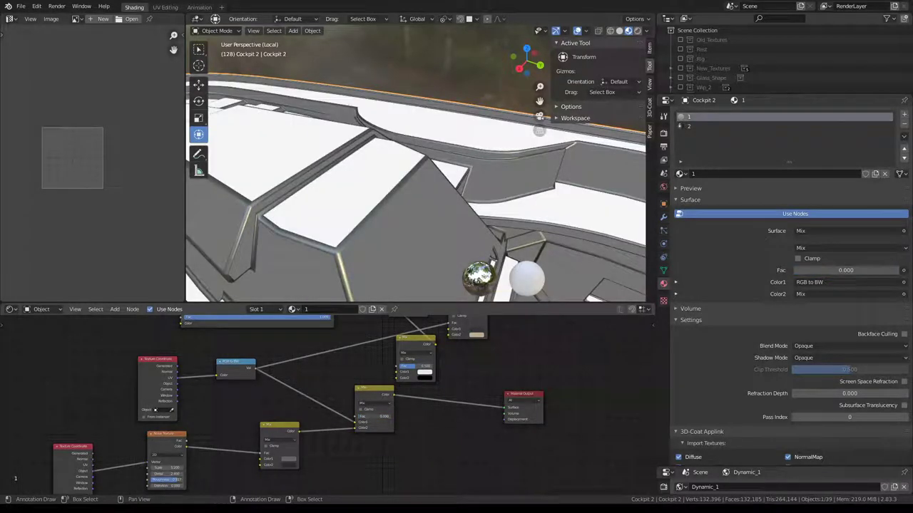
click(289, 460)
click(291, 461)
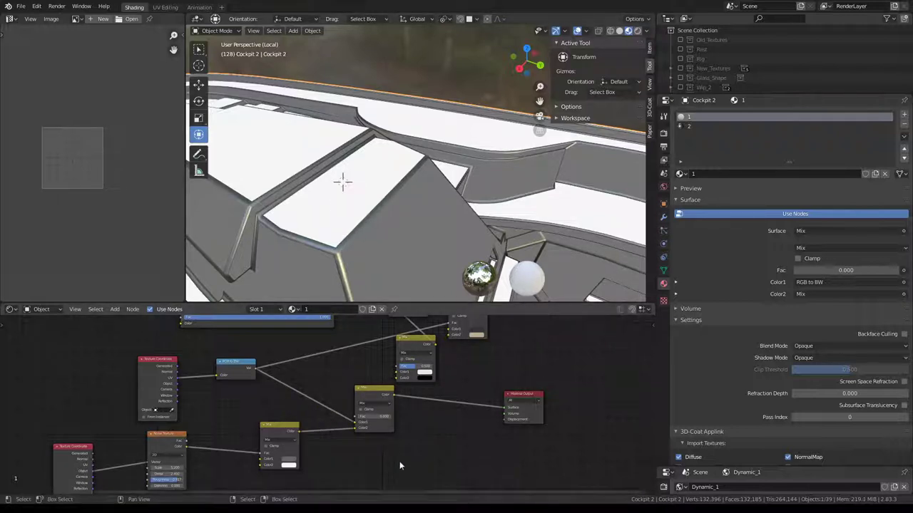
drag(380, 419, 407, 419)
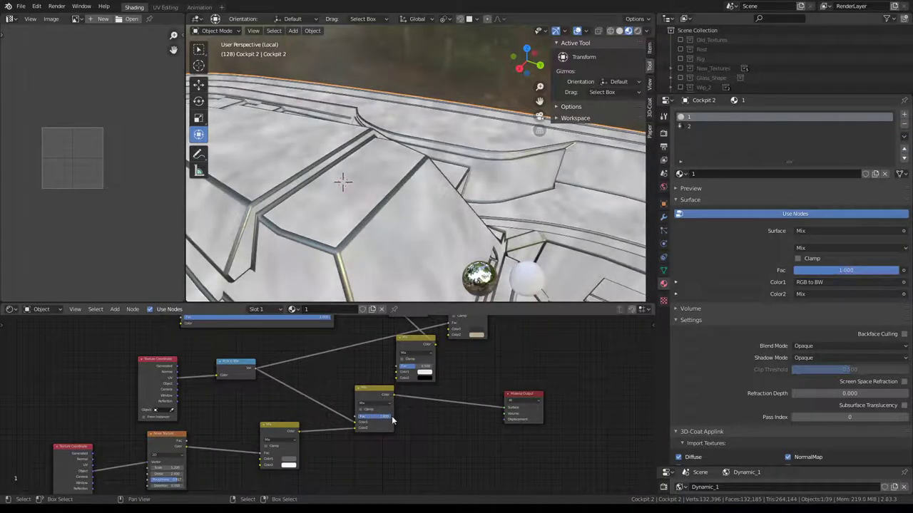
click(290, 463)
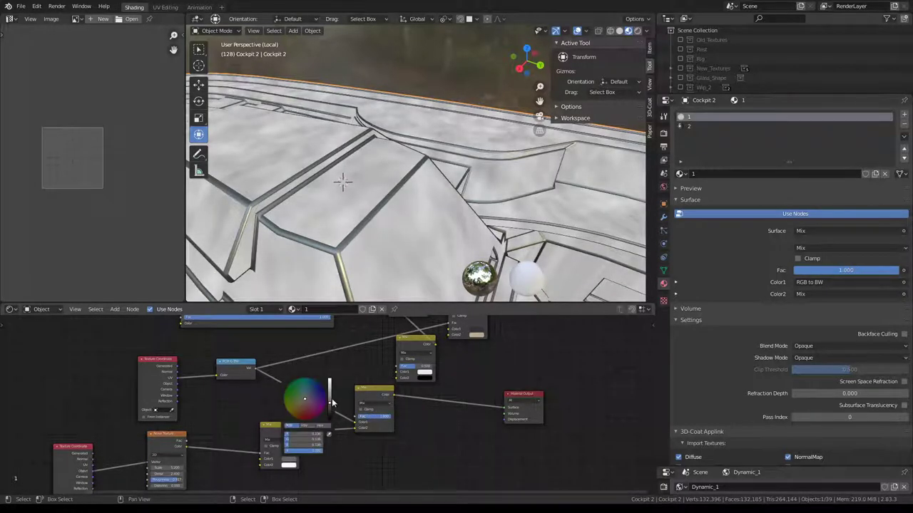
mouse_move(332, 412)
mouse_down()
mouse_move(331, 422)
mouse_move(378, 421)
mouse_move(361, 421)
mouse_up()
- Adjust the Mix node's Color1 to a light grey
mouse_move(418, 167)
middle_down()
mouse_move(391, 158)
mouse_move(377, 414)
middle_up()
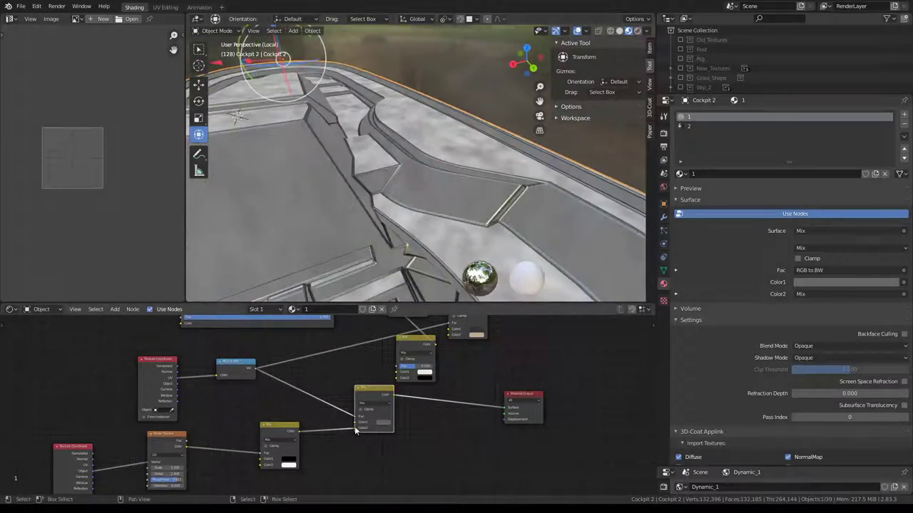
click(385, 423)
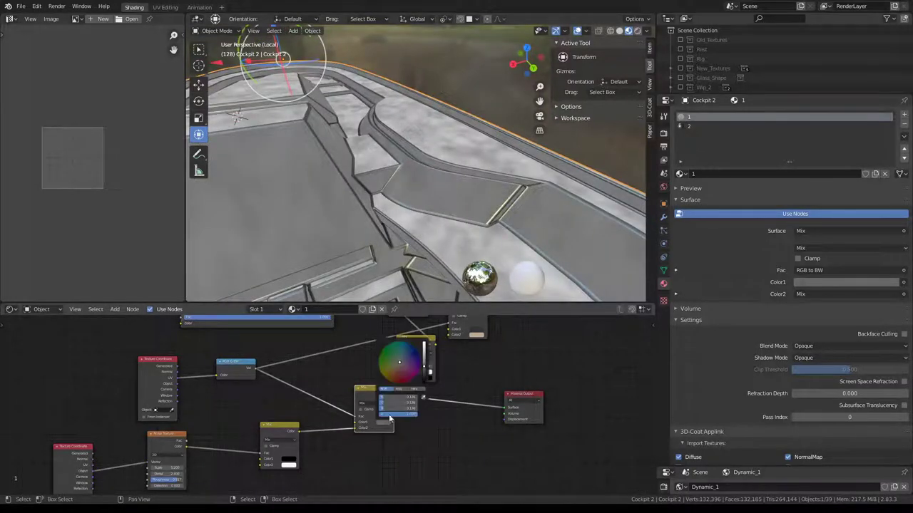
mouse_move(428, 371)
mouse_down()
mouse_move(430, 345)
mouse_move(430, 371)
mouse_up()
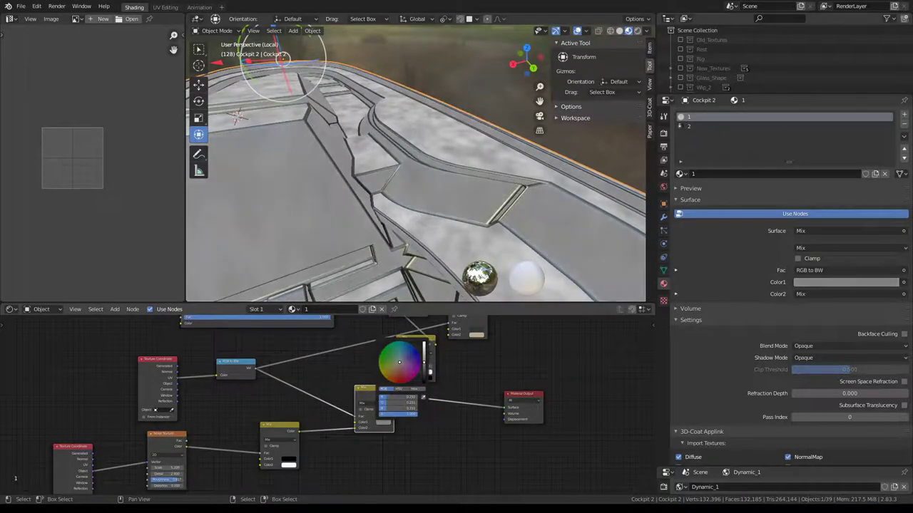
mouse_move(283, 58)
middle_down()
mouse_move(332, 95)
mouse_move(235, 179)
mouse_move(504, 144)
middle_up()
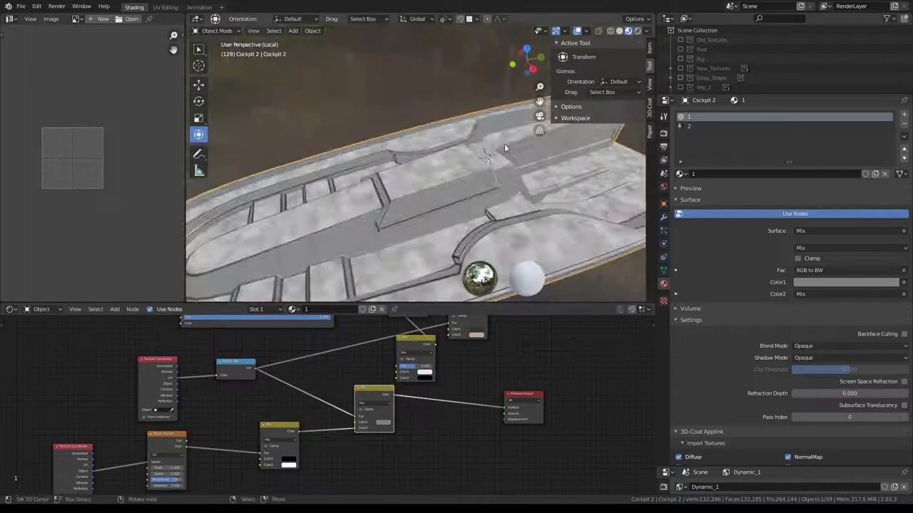
- Rearrange the node graph, moving the leftover Mix node to the upper left
scroll(494, 404, down, 2)
middle_drag(494, 405, 443, 457)
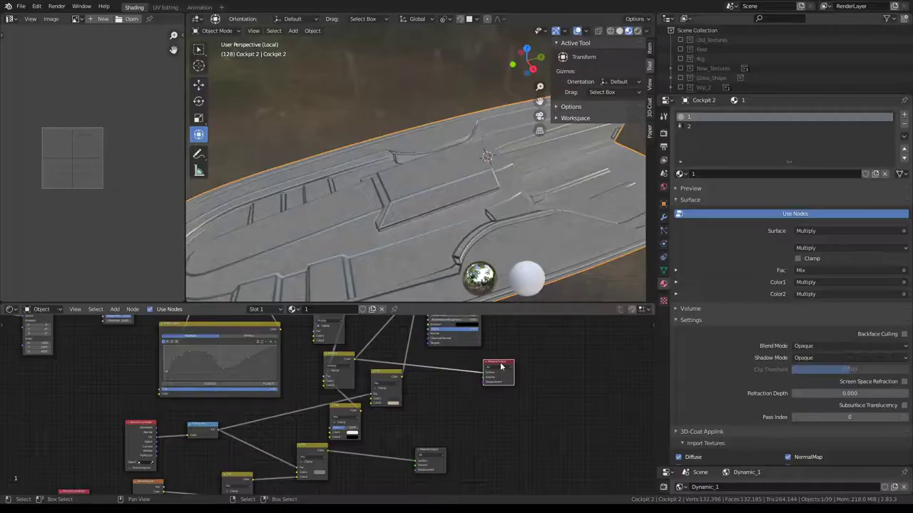
middle_drag(457, 400, 432, 456)
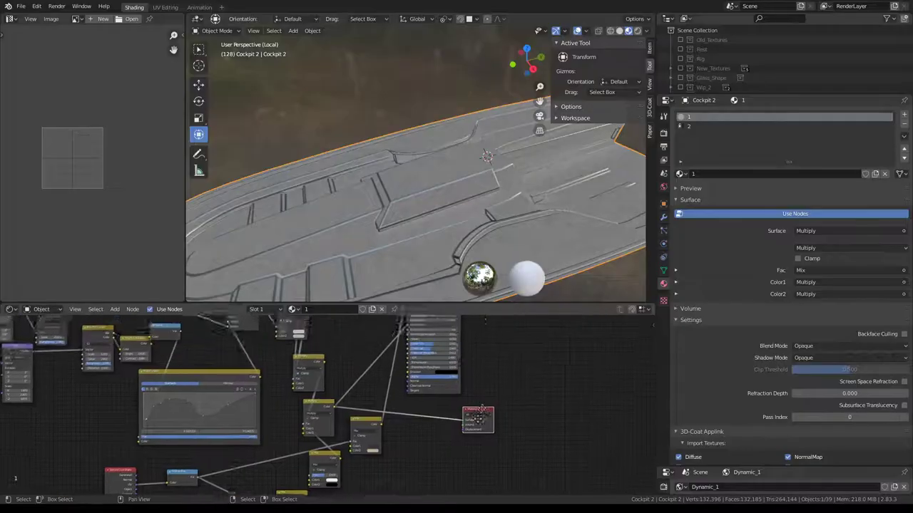
middle_drag(432, 413, 412, 448)
scroll(420, 225, up, 2)
scroll(420, 225, up, 2)
middle_drag(334, 472, 380, 402)
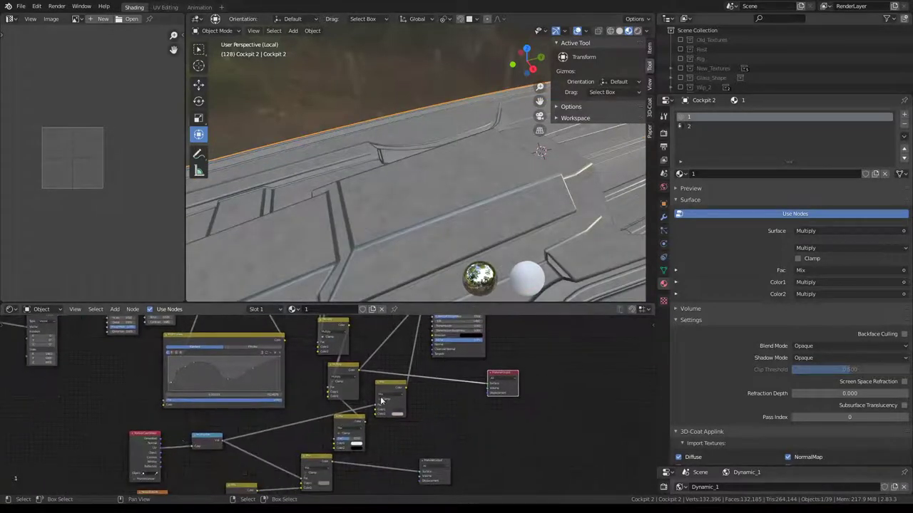
mouse_move(346, 426)
mouse_down()
mouse_move(291, 385)
mouse_move(291, 371)
mouse_move(66, 385)
mouse_up()
scroll(300, 378, up, 2)
scroll(299, 378, down, 2)
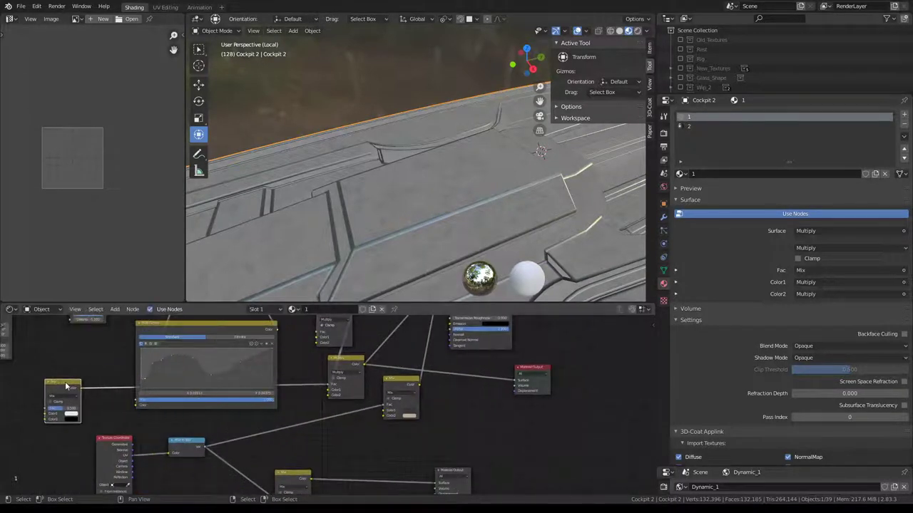
drag(67, 386, 63, 395)
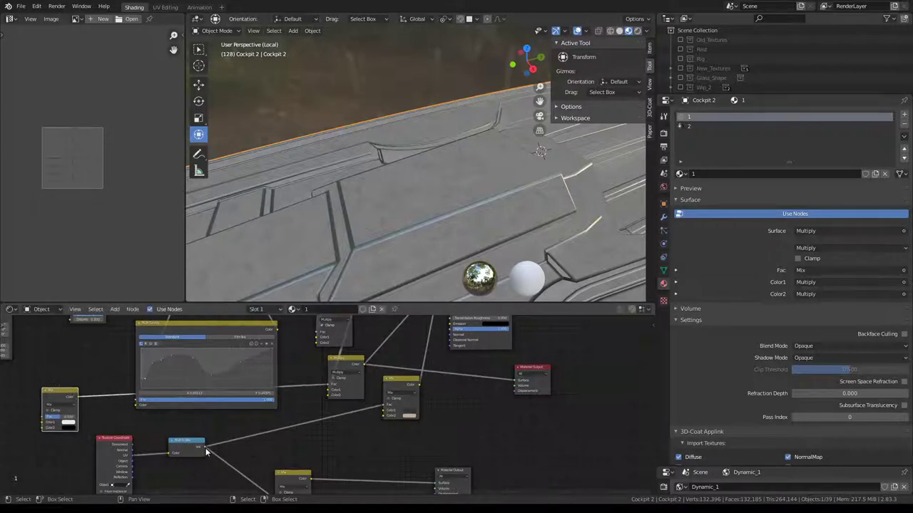
- Reposition the Multiply and lower Mix nodes and make the lower material output active
drag(206, 448, 71, 423)
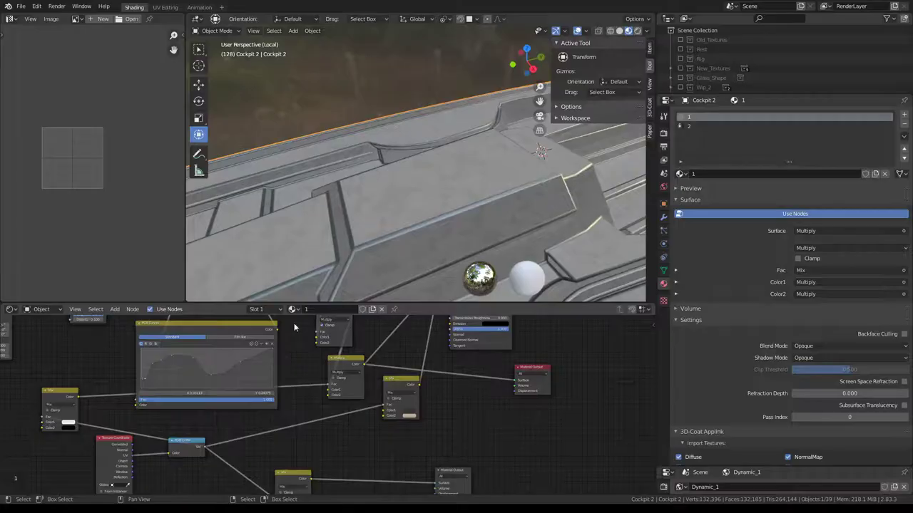
drag(342, 362, 323, 367)
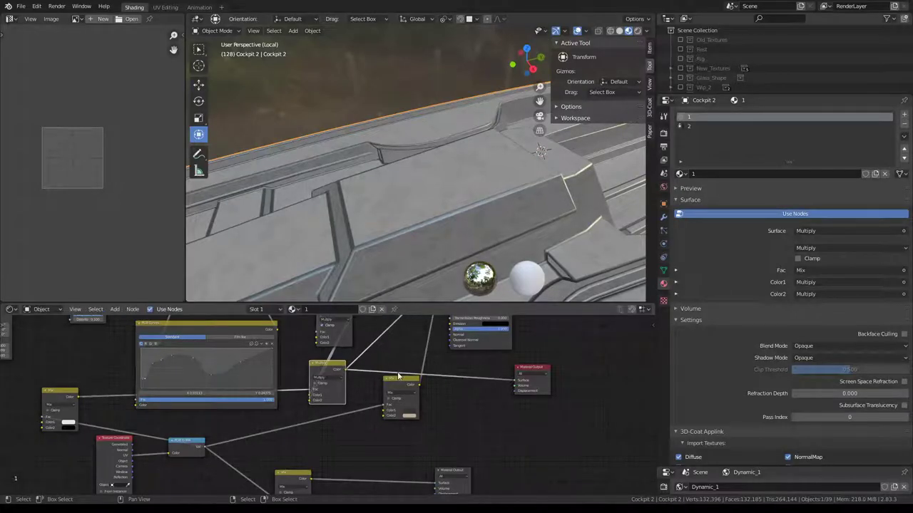
drag(401, 389, 383, 402)
shift+scroll(343, 418, down, 1)
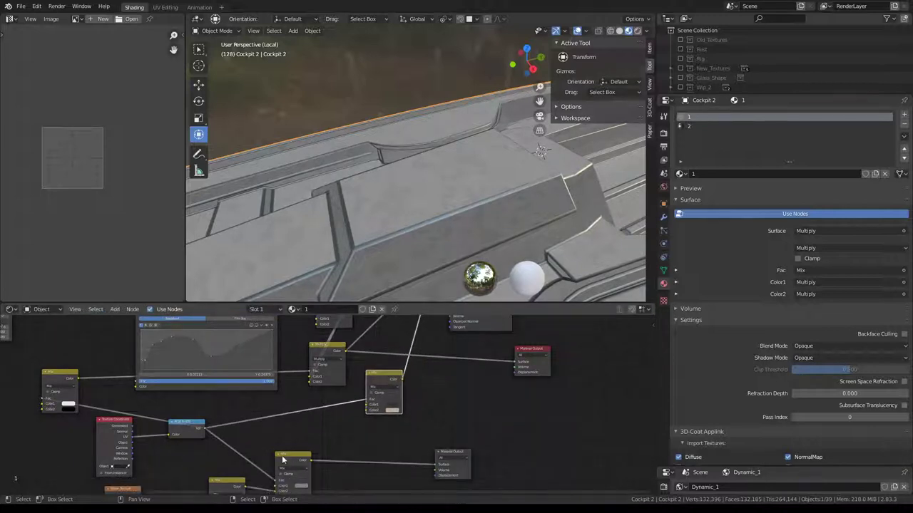
drag(284, 462, 279, 442)
click(458, 454)
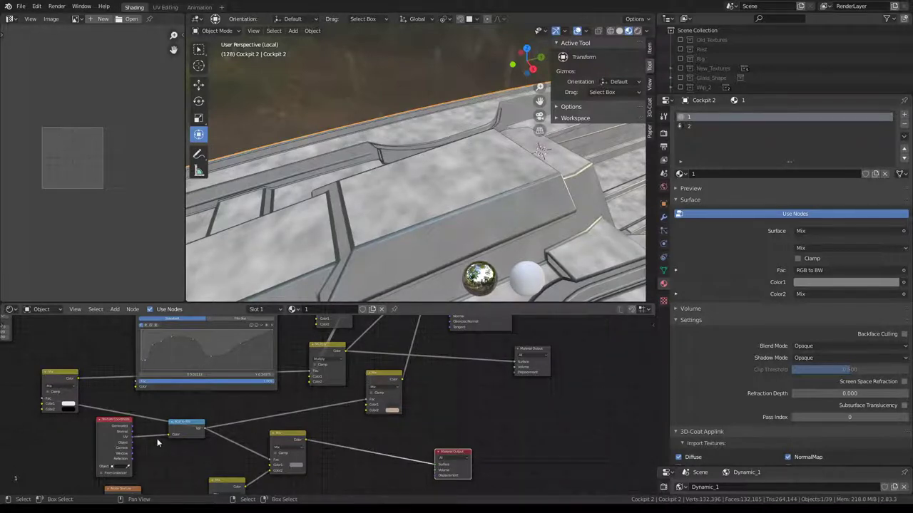
- Delete the leftover Mix node and connect the lower Mix output to Multiply's Fac
click(68, 373)
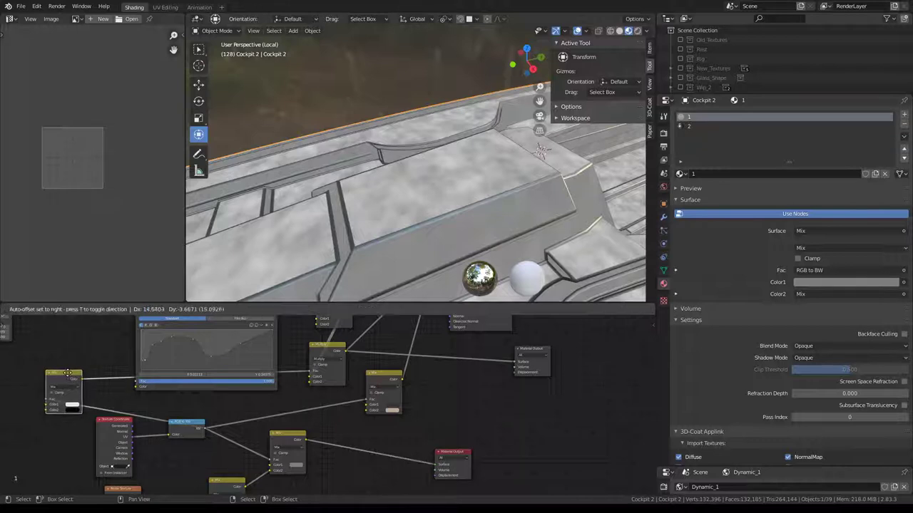
key(x)
drag(306, 439, 311, 373)
drag(285, 445, 268, 444)
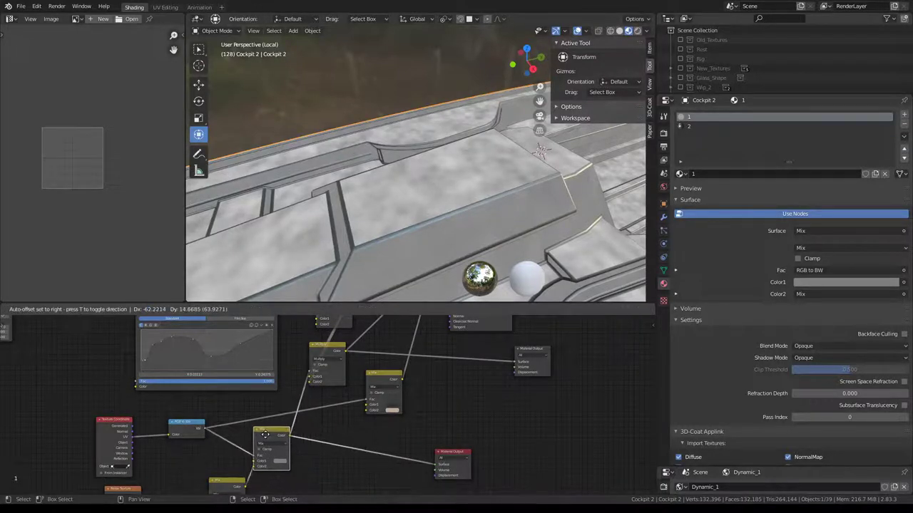
drag(317, 353, 333, 353)
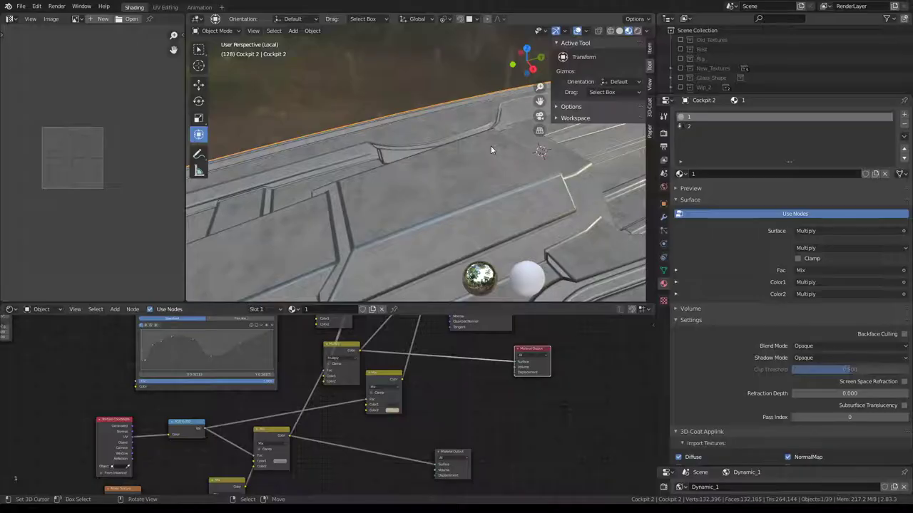
mouse_move(491, 145)
middle_down()
mouse_move(440, 151)
mouse_move(380, 141)
middle_up()
- Pan the node graph and orbit the cockpit to frame the Multiply node
scroll(338, 396, down, 2)
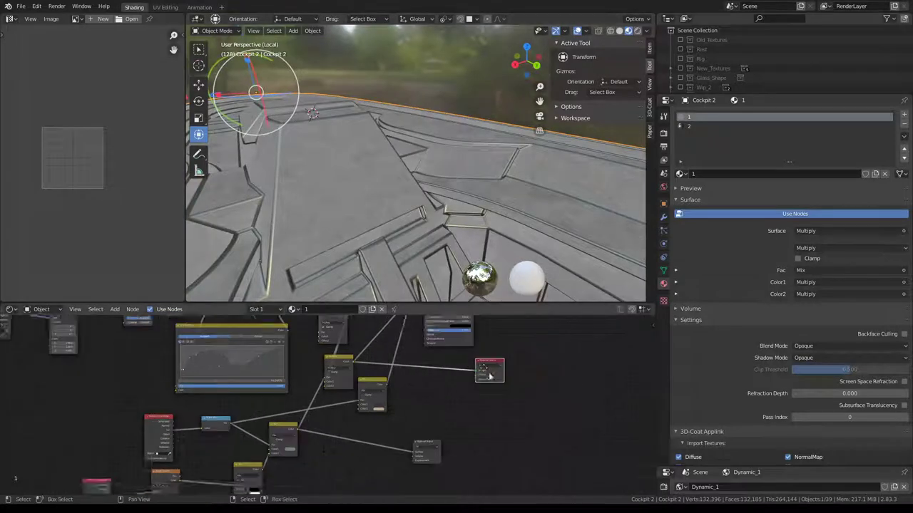
middle_drag(352, 386, 338, 397)
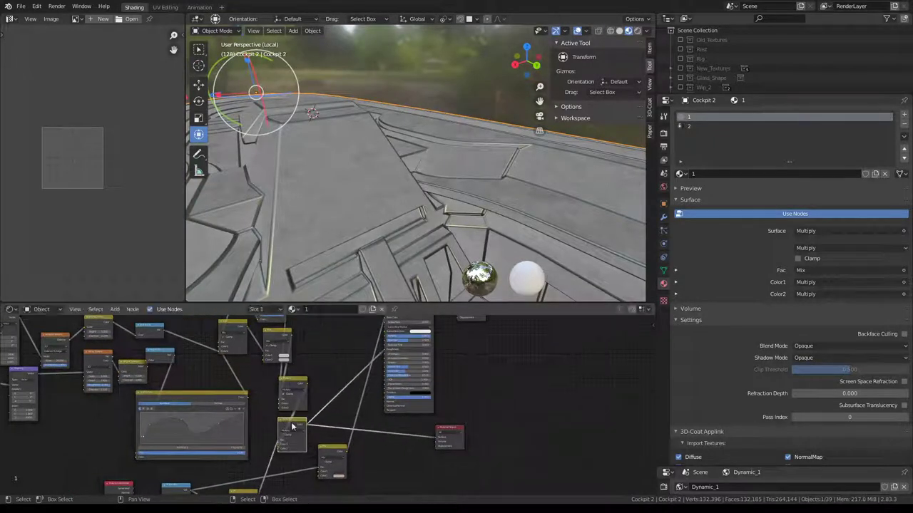
middle_drag(511, 355, 483, 424)
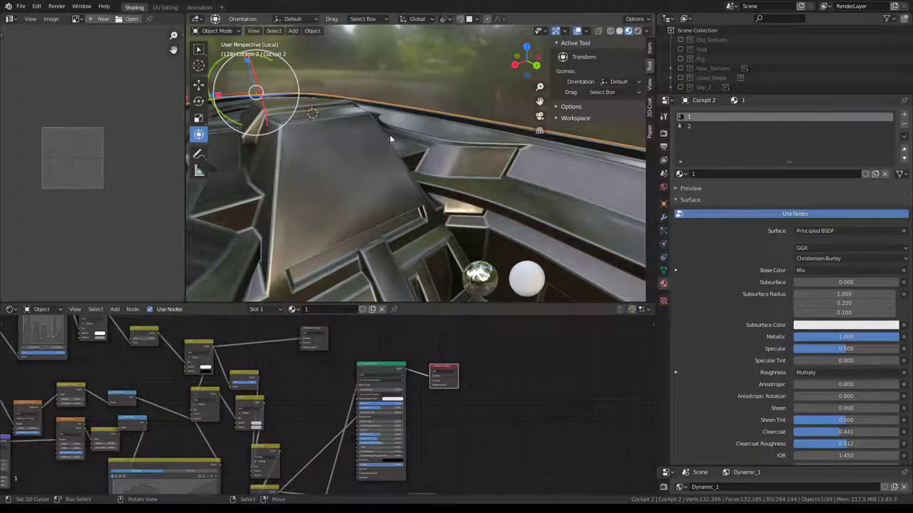
mouse_move(389, 135)
middle_down()
mouse_move(330, 193)
mouse_move(403, 139)
mouse_move(389, 155)
middle_up()
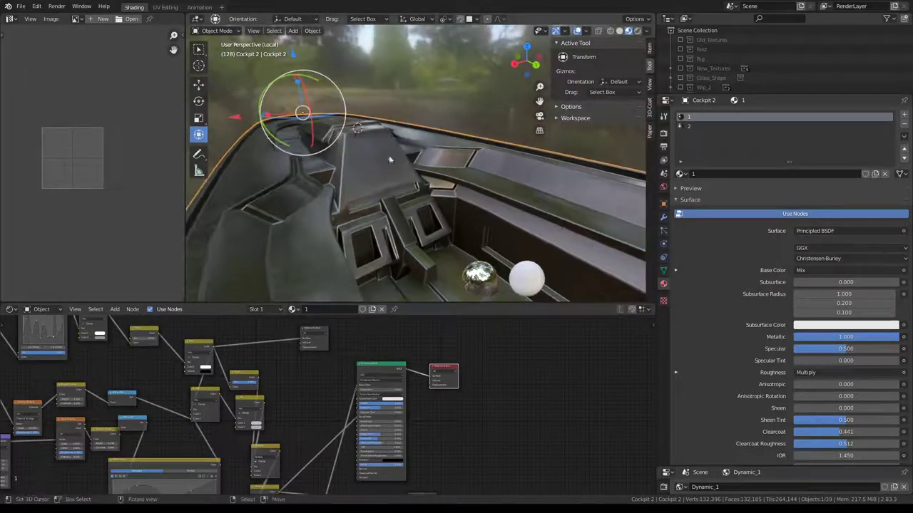
middle_drag(439, 437, 503, 385)
scroll(502, 386, up, 1)
scroll(496, 399, up, 1)
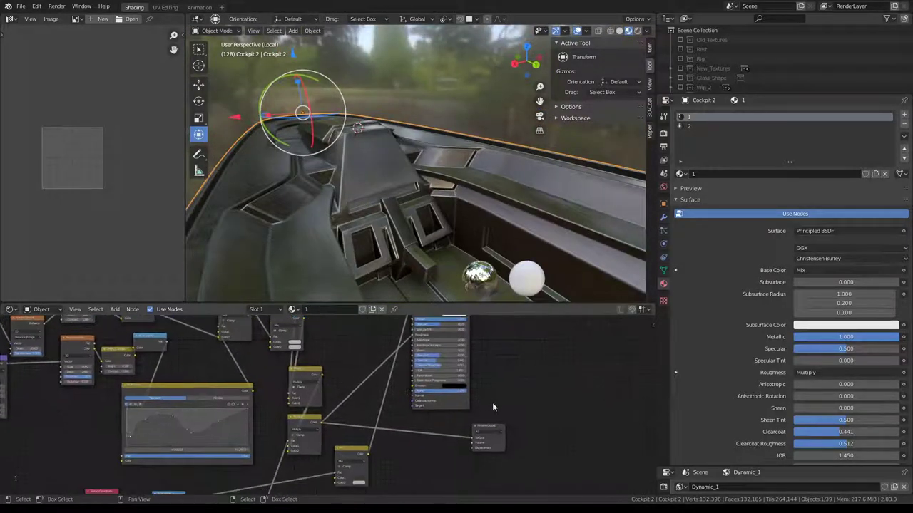
- Preview the Multiply node's output on the cockpit and show its blending mode list
ctrl+shift+click(492, 432)
middle_drag(492, 433, 509, 417)
scroll(471, 406, up, 2)
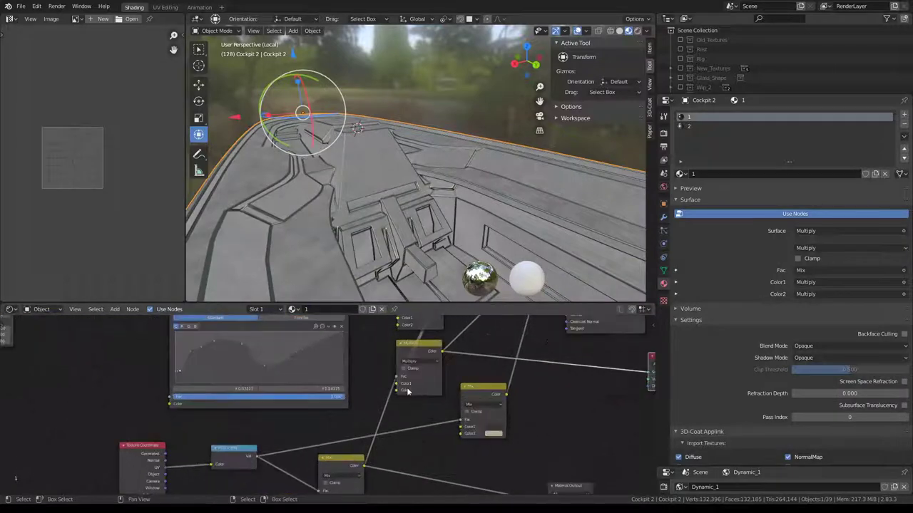
scroll(458, 394, up, 1)
scroll(427, 406, down, 2)
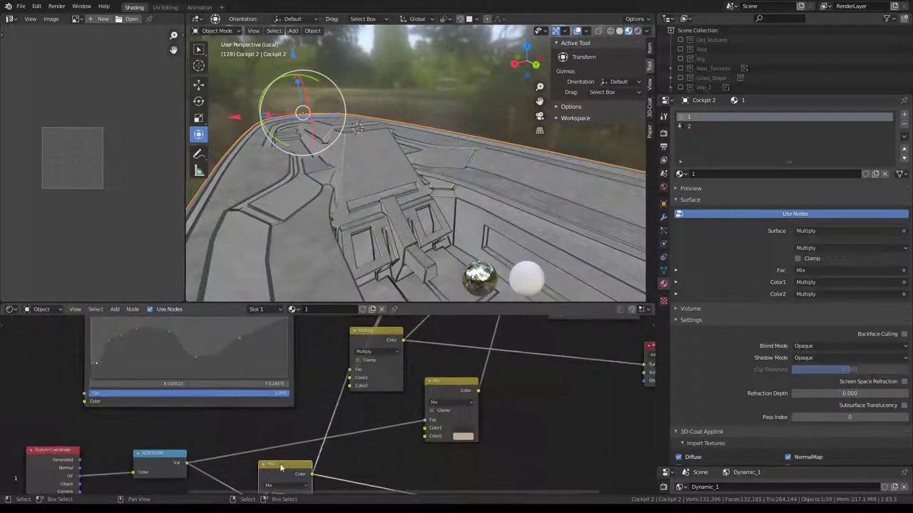
drag(373, 346, 378, 350)
click(382, 355)
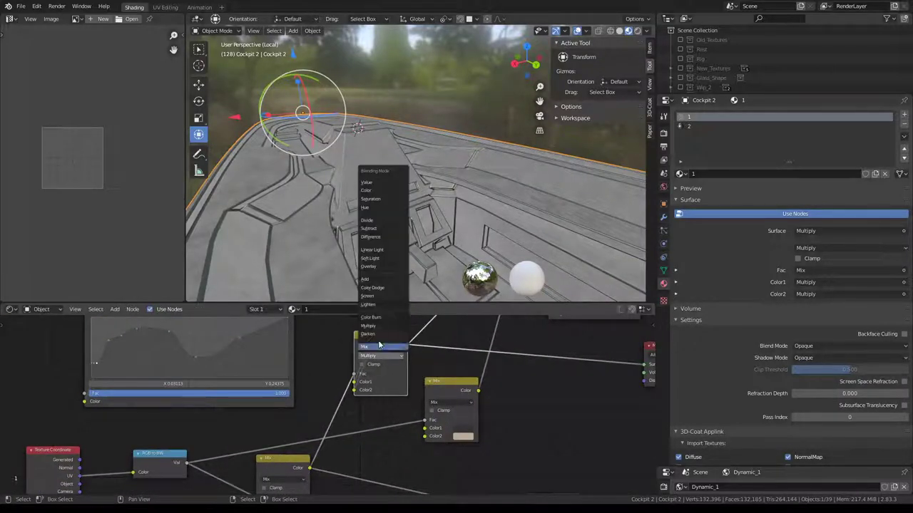
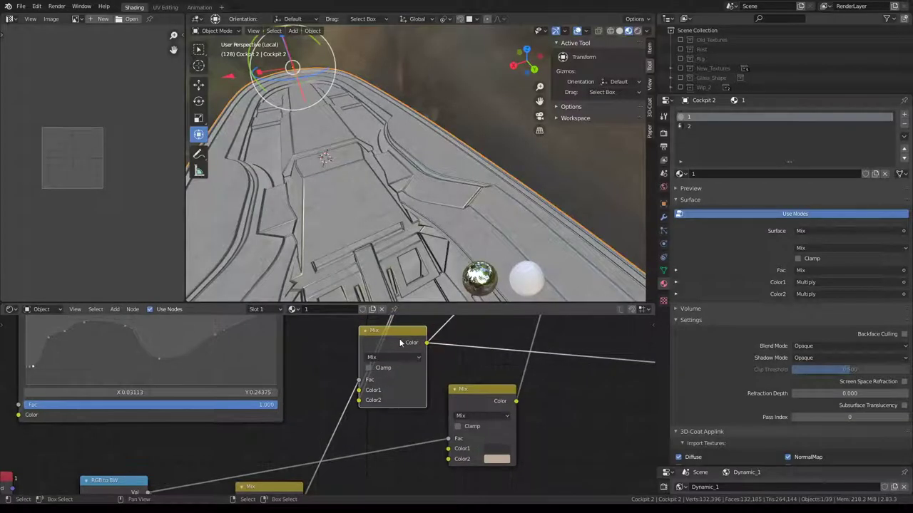
- Switch the cockpit Mix node's blend mode from Lighten through Overlay to Divide
click(392, 358)
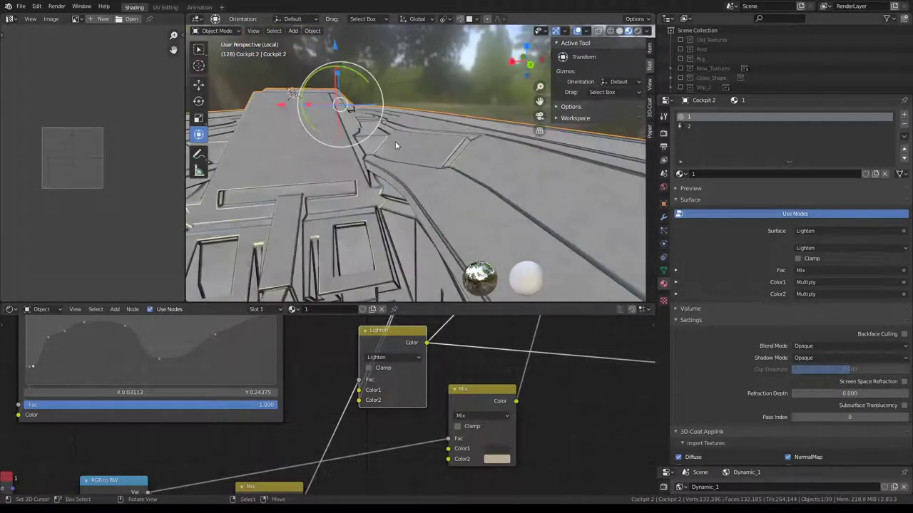
scroll(338, 379, down, 1)
click(388, 361)
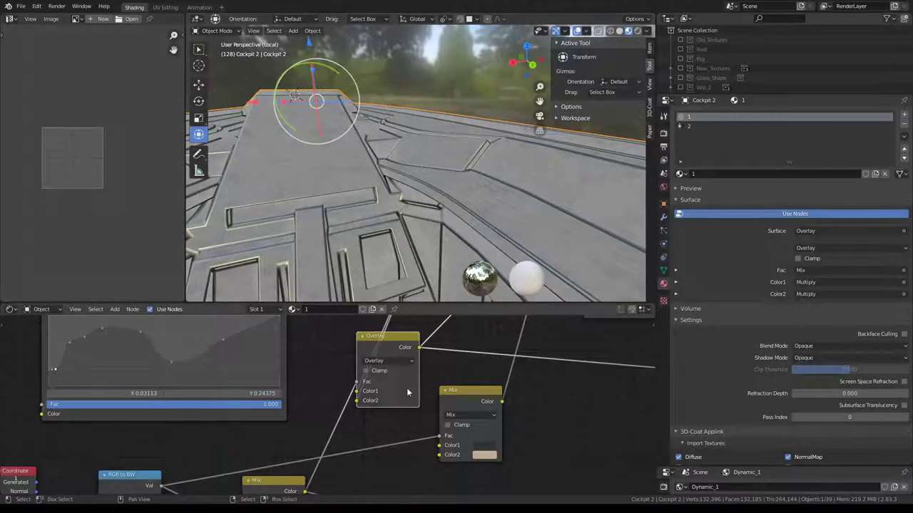
click(401, 362)
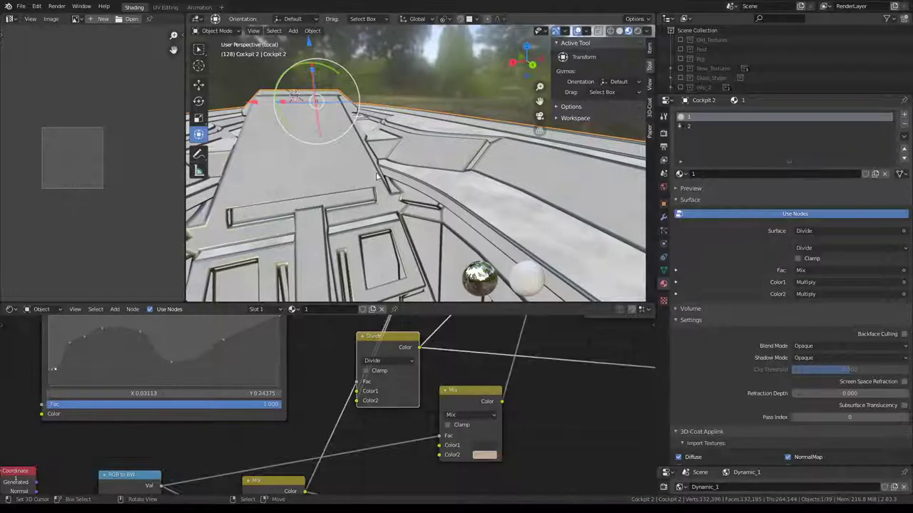
mouse_move(377, 176)
middle_down()
mouse_move(455, 136)
mouse_move(399, 125)
mouse_move(385, 178)
middle_up()
scroll(378, 121, up, 4)
scroll(385, 400, down, 2)
scroll(385, 414, down, 2)
mouse_move(385, 414)
middle_down()
mouse_move(400, 427)
mouse_move(418, 380)
middle_up()
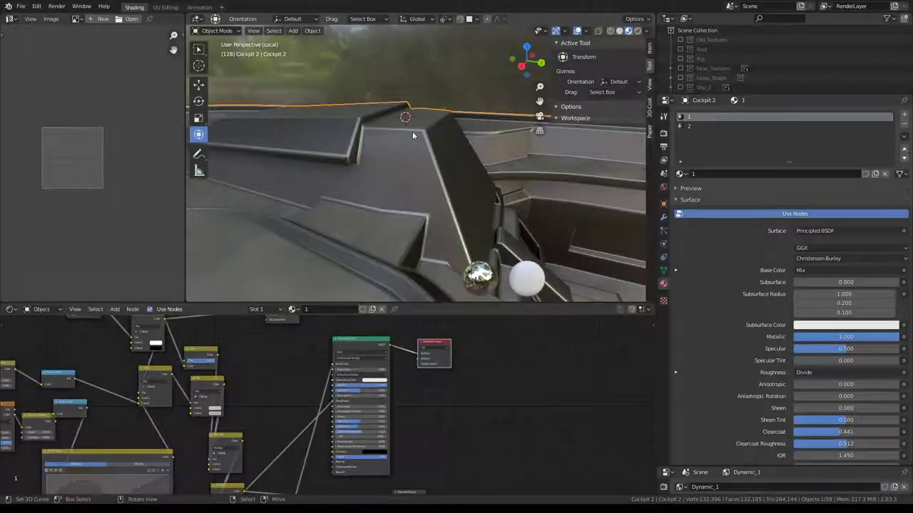
- Orbit around the cockpit hull and open the Mix node's second colour picker
mouse_move(412, 131)
middle_down()
mouse_move(355, 145)
mouse_move(450, 172)
mouse_move(368, 163)
mouse_move(379, 137)
mouse_move(401, 157)
middle_up()
mouse_move(300, 363)
middle_down()
mouse_move(338, 389)
mouse_move(367, 433)
middle_up()
scroll(367, 431, up, 1)
scroll(367, 428, up, 1)
scroll(367, 435, up, 1)
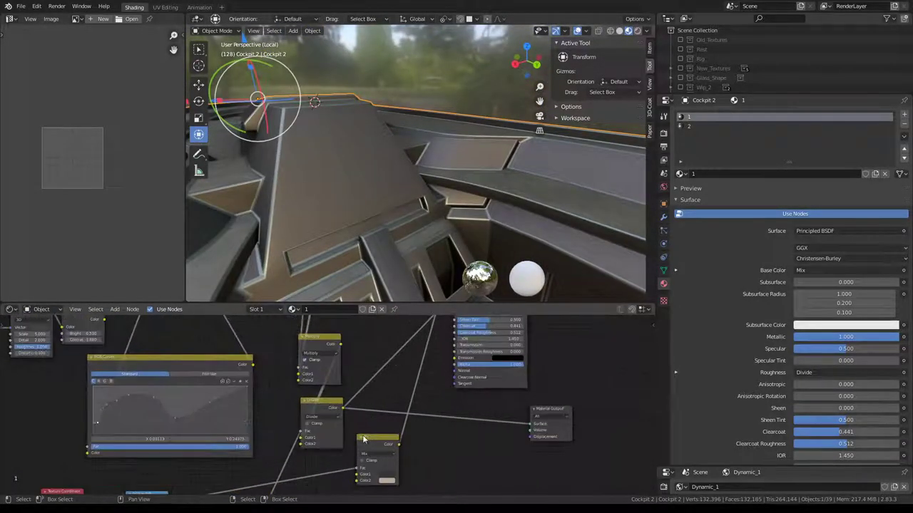
scroll(386, 474, up, 1)
middle_drag(386, 475, 359, 426)
click(358, 426)
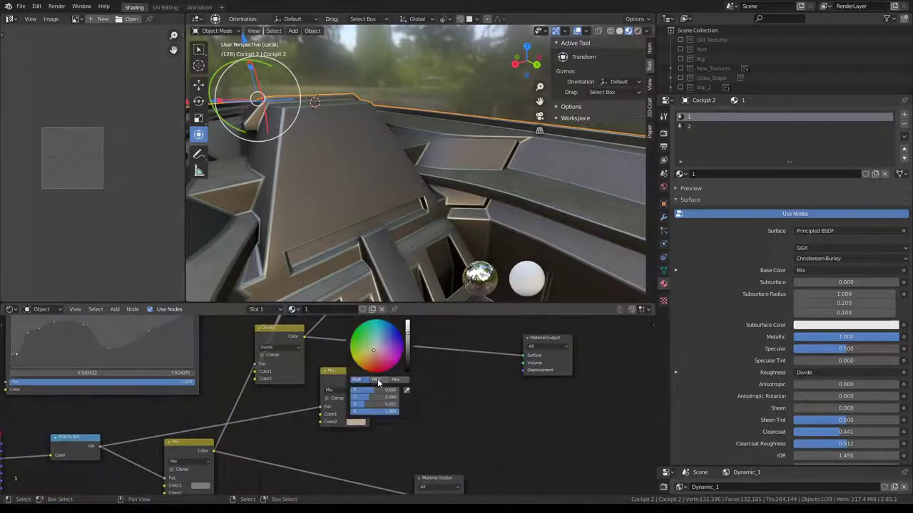
mouse_move(399, 235)
middle_down()
mouse_move(384, 187)
mouse_move(457, 156)
mouse_move(376, 128)
mouse_move(626, 64)
middle_up()
- Replace the forest HDRI with a warm indoor environment in Material Preview lighting
click(646, 31)
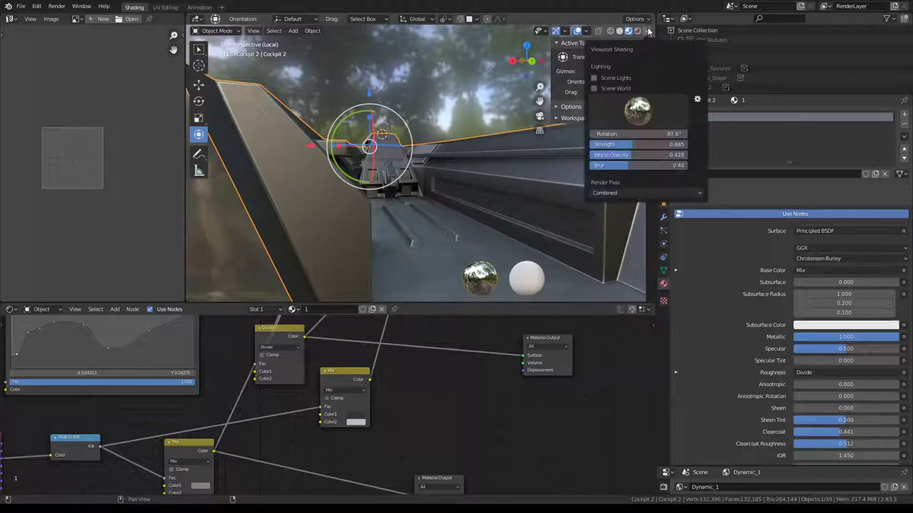
click(638, 110)
click(568, 145)
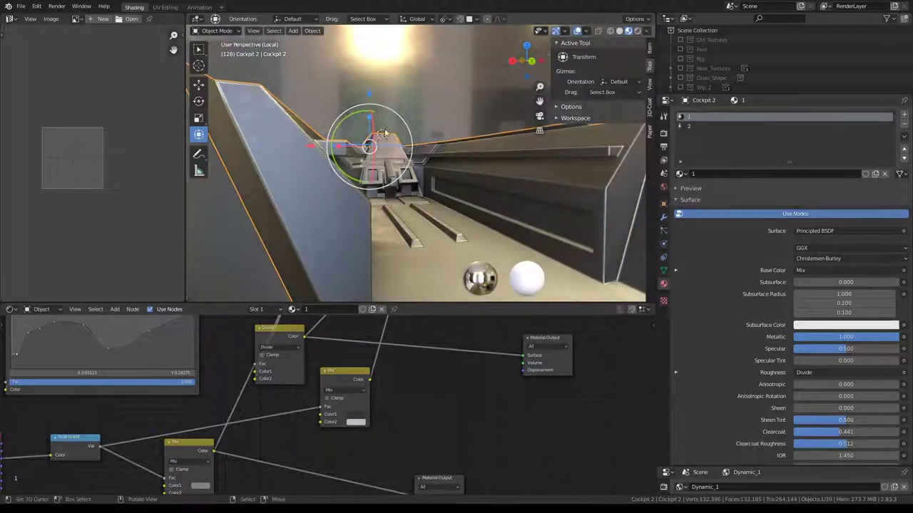
middle_drag(569, 145, 334, 115)
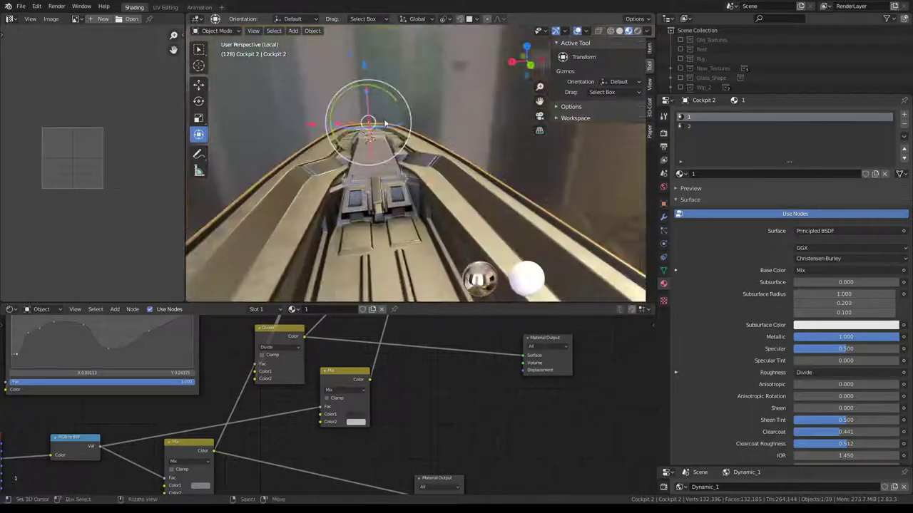
middle_drag(333, 115, 288, 72)
middle_drag(363, 403, 382, 384)
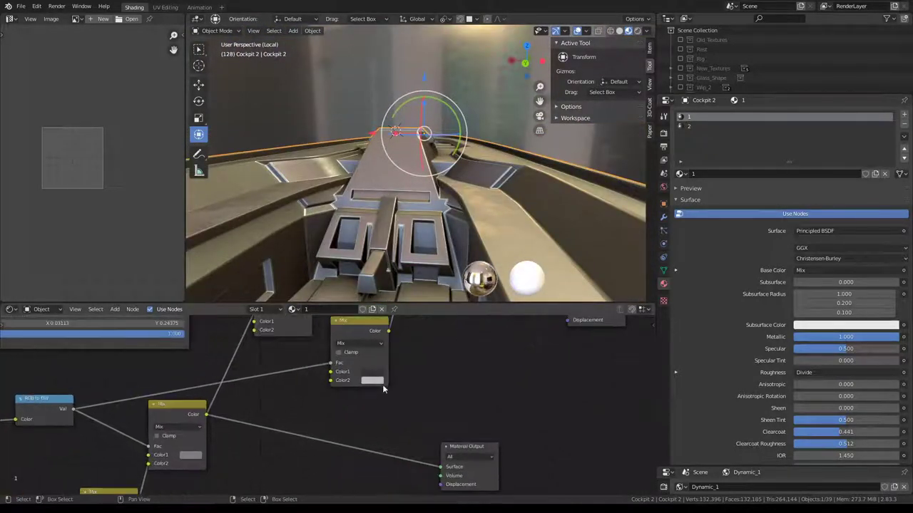
click(375, 379)
click(378, 381)
middle_drag(191, 457, 285, 450)
click(286, 450)
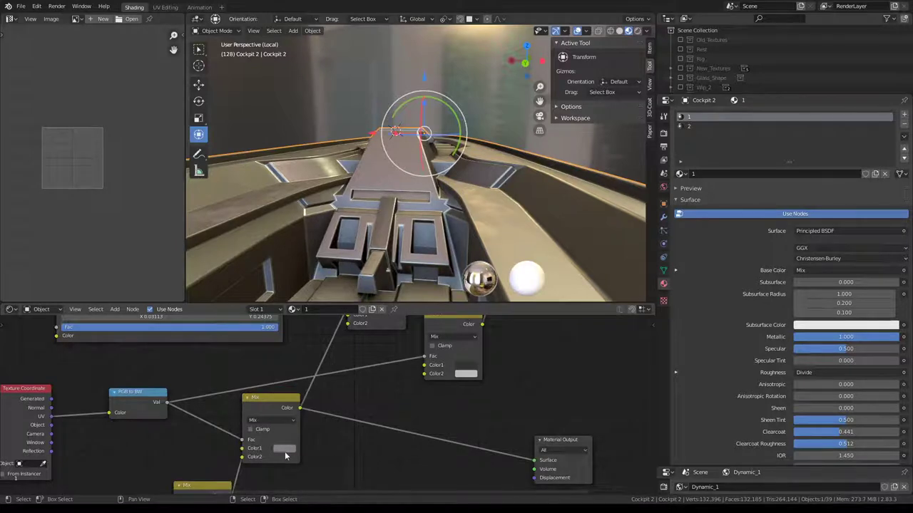
click(283, 452)
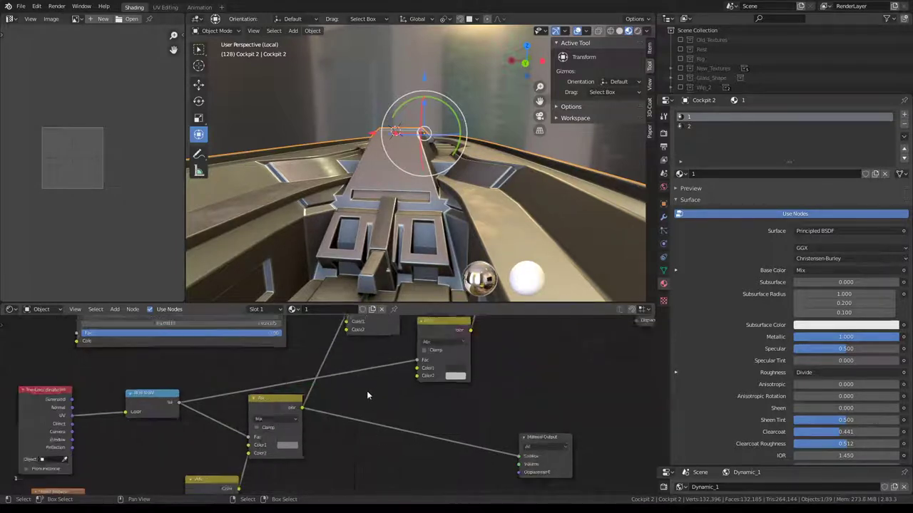
mouse_move(366, 391)
middle_down()
mouse_move(320, 403)
mouse_move(409, 324)
middle_up()
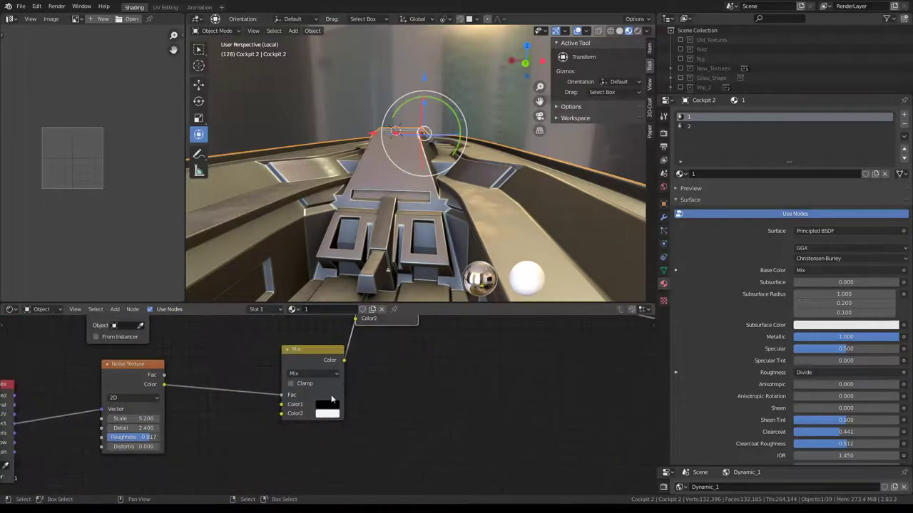
click(322, 405)
click(326, 414)
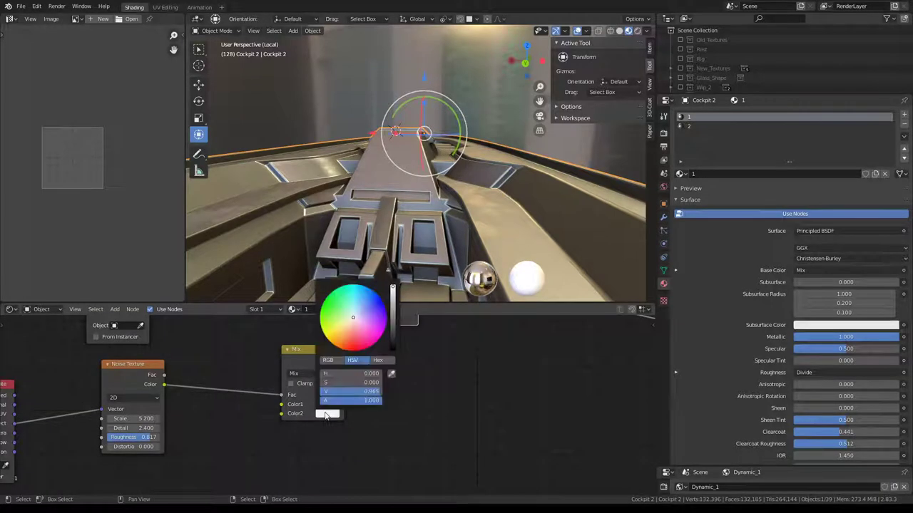
scroll(406, 449, down, 3)
scroll(407, 449, up, 1)
middle_drag(406, 449, 350, 447)
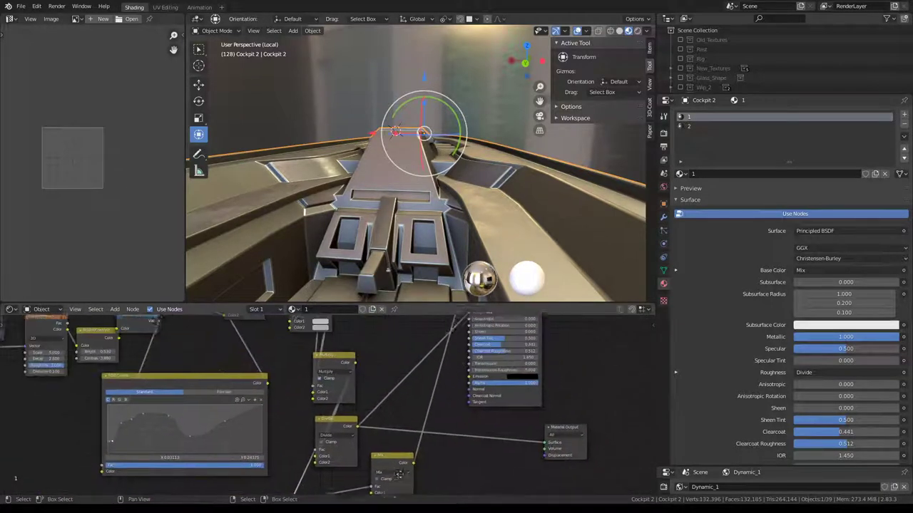
scroll(350, 446, up, 2)
click(299, 401)
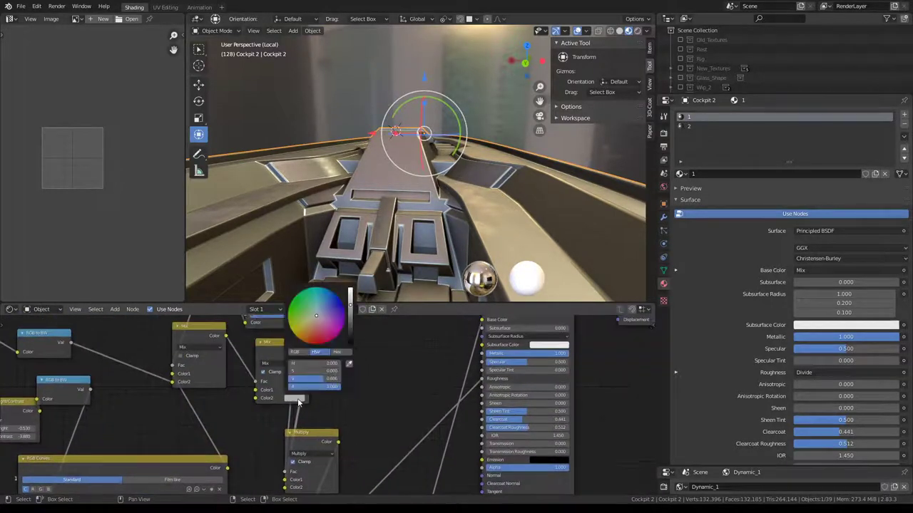
click(294, 398)
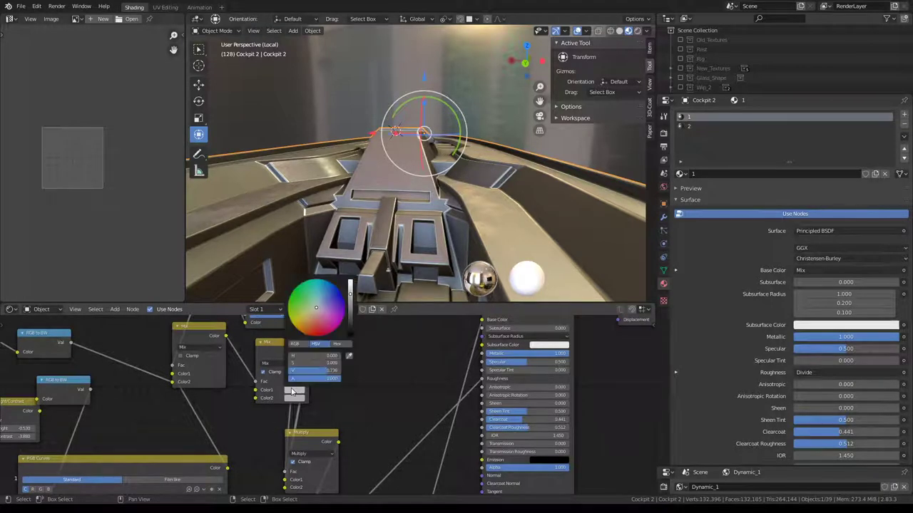
scroll(373, 434, down, 1)
scroll(323, 382, down, 1)
middle_drag(324, 382, 350, 400)
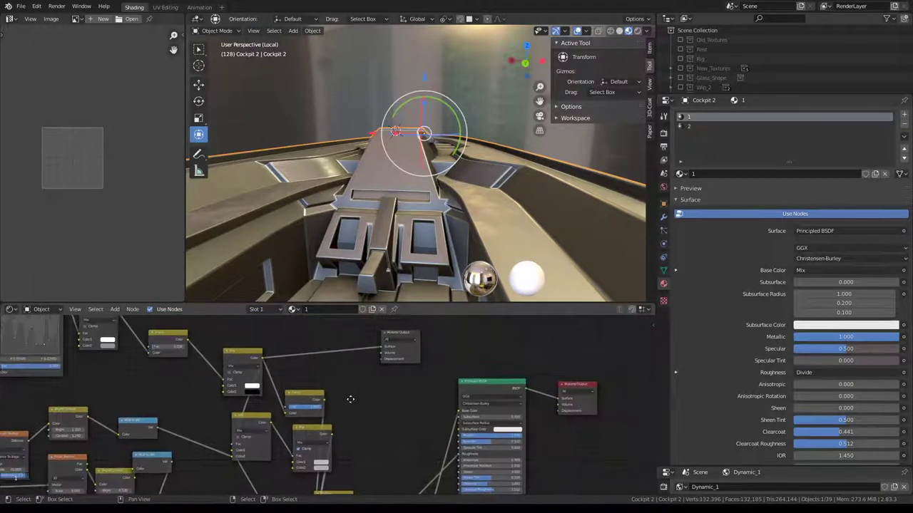
scroll(414, 432, down, 1)
scroll(414, 432, down, 1)
middle_drag(413, 433, 349, 419)
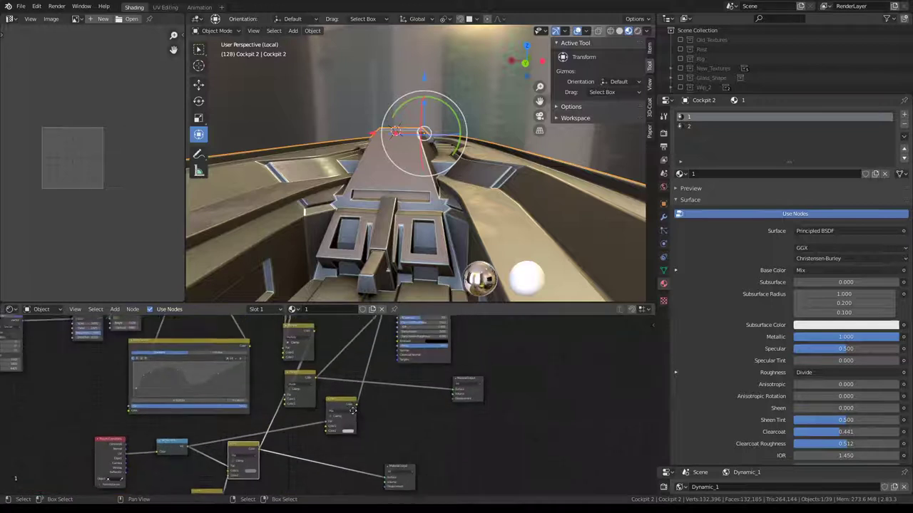
scroll(349, 420, up, 1)
scroll(306, 432, up, 2)
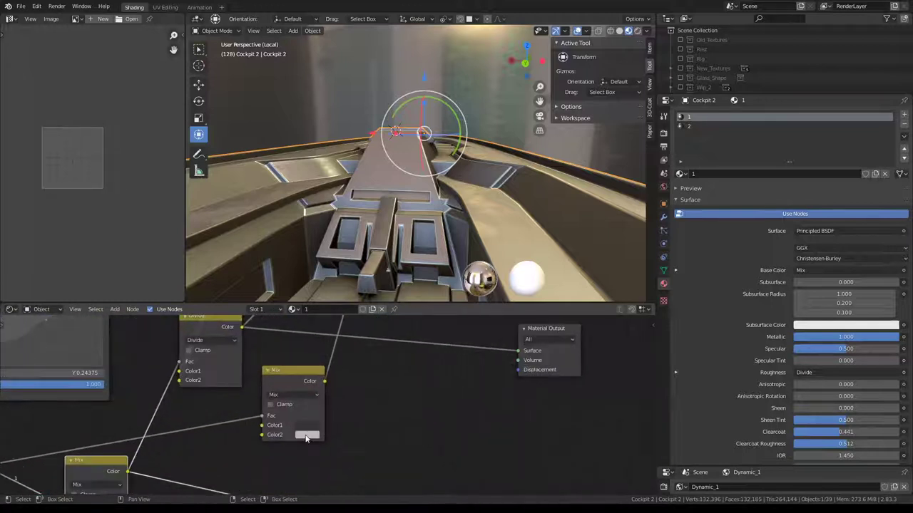
click(307, 436)
click(311, 432)
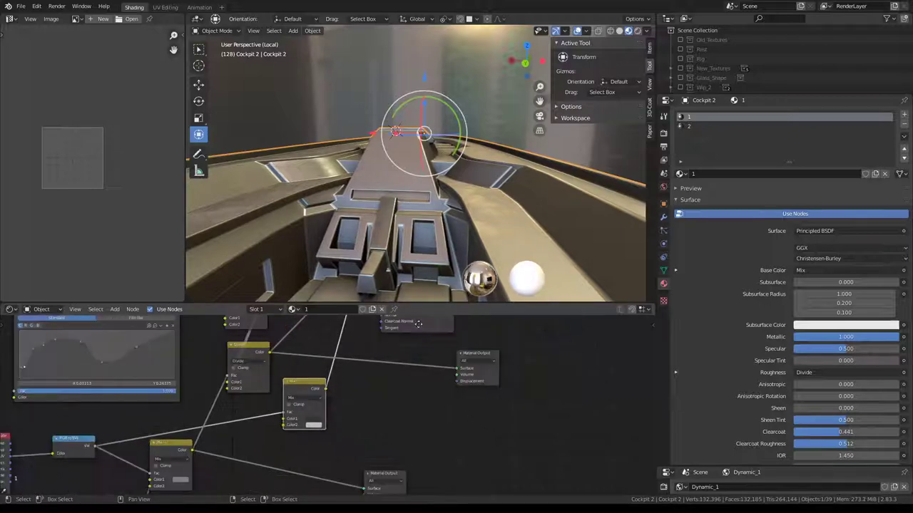
mouse_move(363, 177)
middle_down()
mouse_move(329, 154)
mouse_move(371, 171)
middle_up()
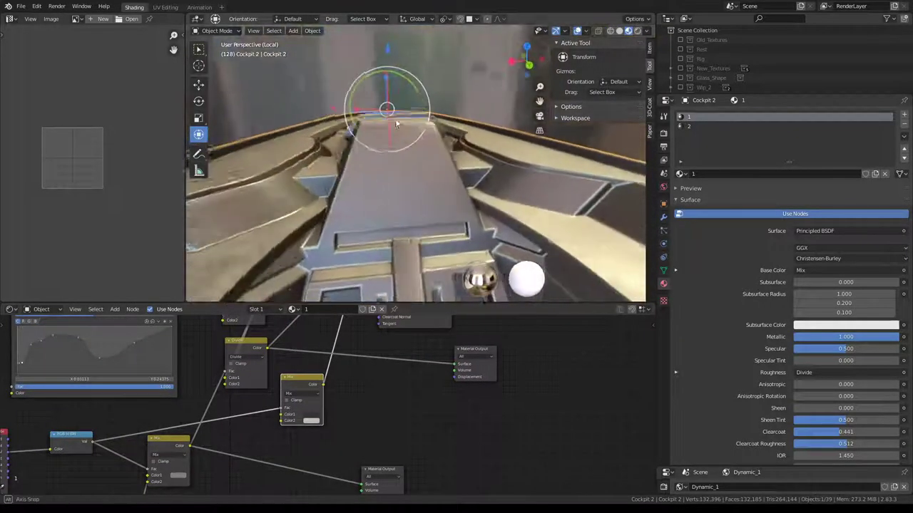
- Set the Bevel.001 material index to 0, comparing it briefly against 1
click(664, 218)
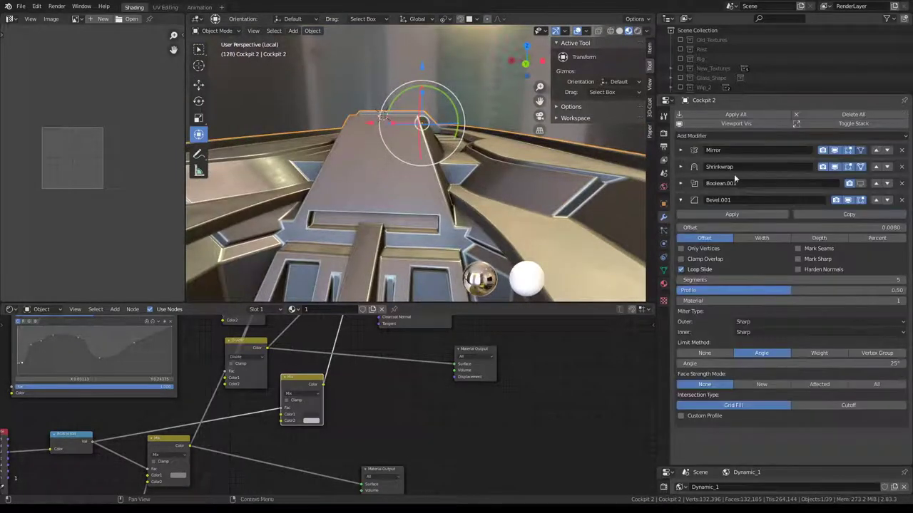
click(691, 298)
mouse_move(428, 129)
middle_down()
mouse_move(451, 110)
mouse_move(459, 135)
mouse_move(368, 199)
mouse_move(400, 186)
middle_up()
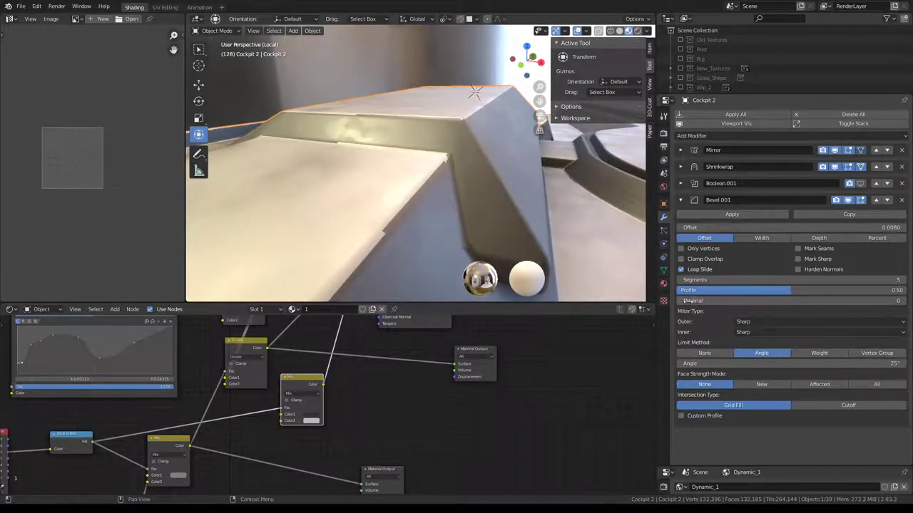
mouse_move(687, 301)
mouse_down()
mouse_move(904, 305)
mouse_move(820, 303)
mouse_up()
mouse_move(499, 178)
middle_down()
mouse_move(447, 173)
mouse_move(433, 198)
mouse_move(451, 159)
middle_up()
scroll(450, 159, up, 3)
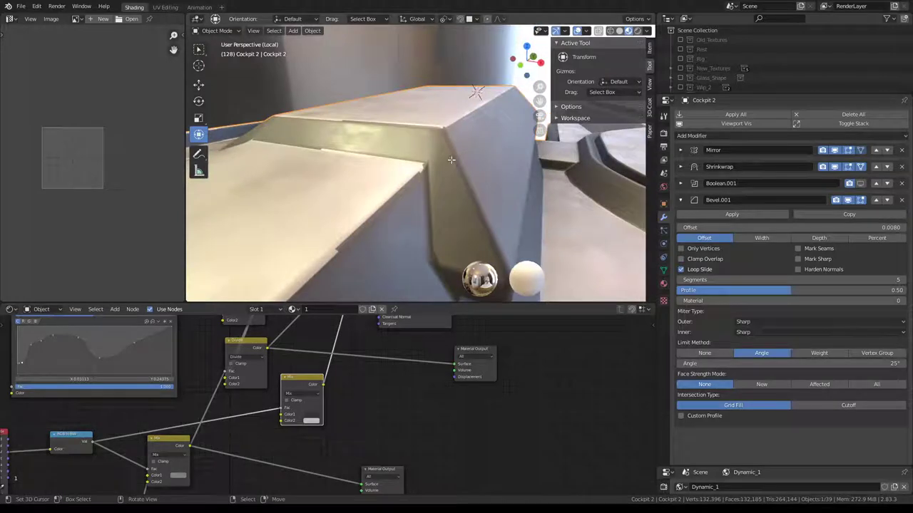
- Enter Edit Mode on the hull, cancel a move, and return to Object Mode
key(Tab)
mouse_move(451, 160)
middle_down()
mouse_move(369, 223)
mouse_move(400, 214)
mouse_move(320, 154)
mouse_move(390, 101)
mouse_move(490, 149)
mouse_move(398, 178)
mouse_move(399, 165)
mouse_move(436, 160)
mouse_move(463, 137)
mouse_move(378, 173)
mouse_move(387, 180)
middle_up()
key(g)
right_click(404, 211)
key(Tab)
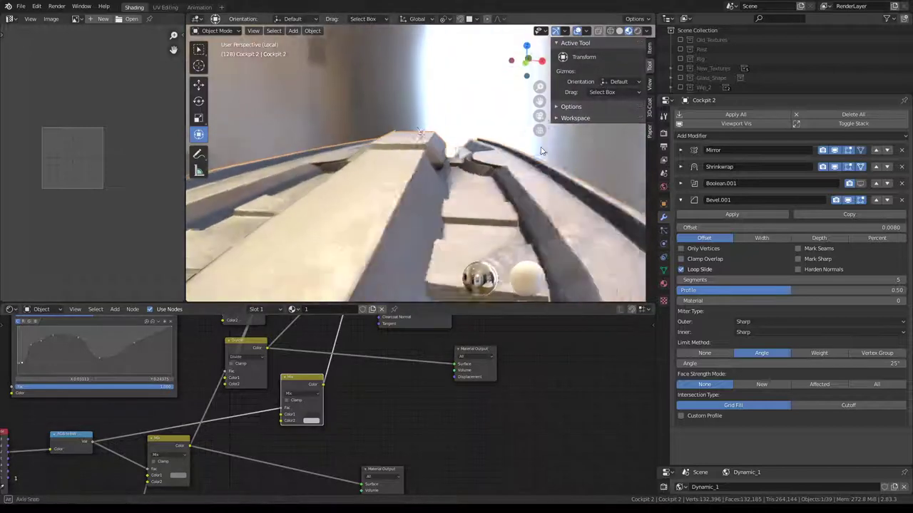
- Toggle Loop Slide off and back on, then turn off Mark Seams on Bevel.001
mouse_move(497, 286)
middle_down()
mouse_move(541, 147)
mouse_move(536, 156)
middle_up()
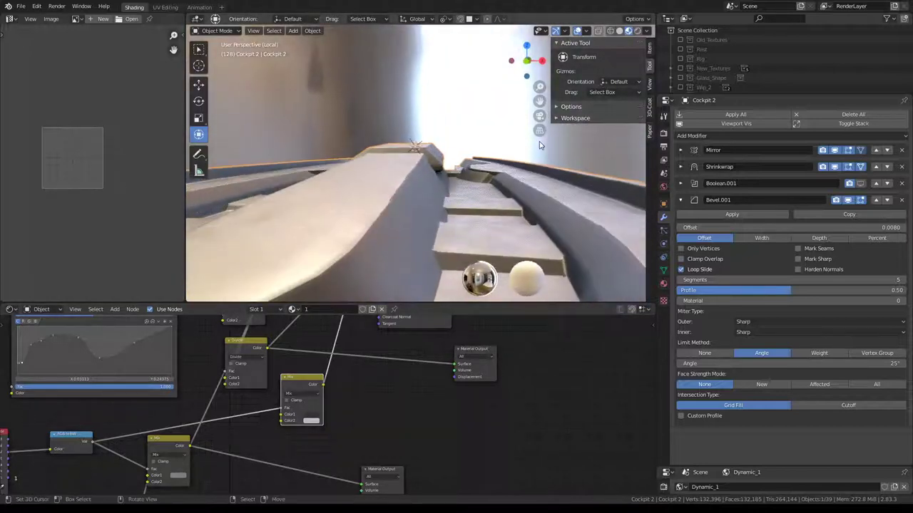
click(681, 270)
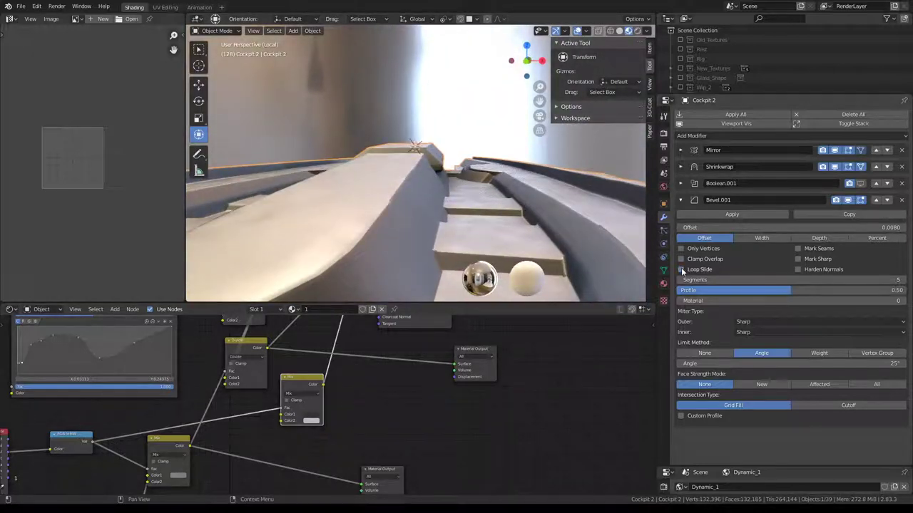
click(681, 269)
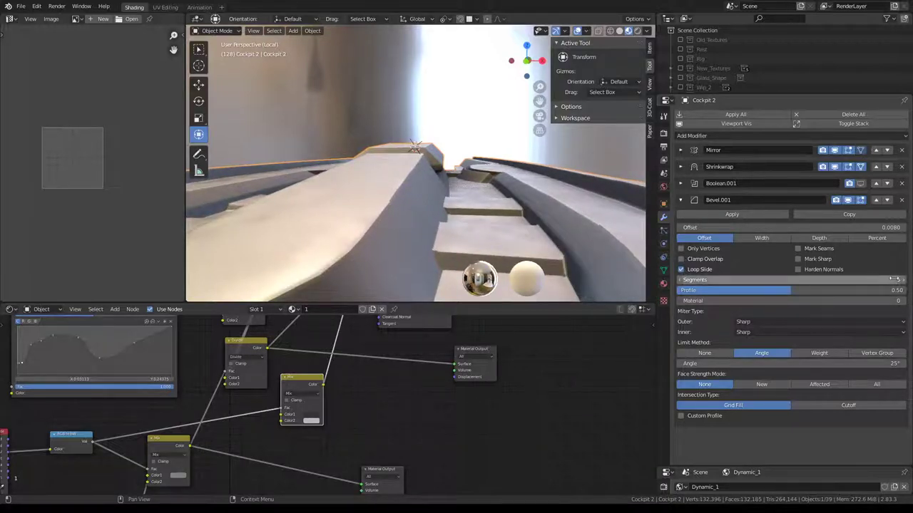
click(798, 249)
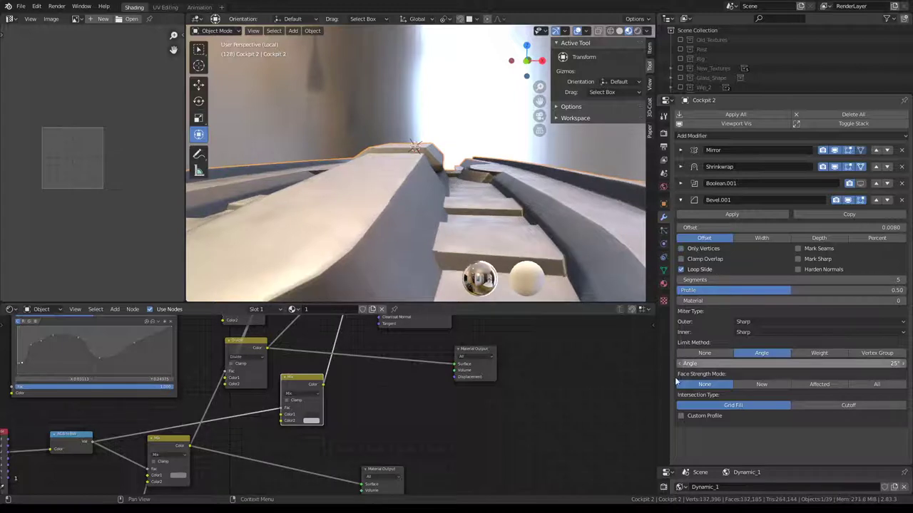
- Test Miter, Face Strength, Intersection Type and Custom Profile, revert them, and collapse Bevel.001
click(770, 322)
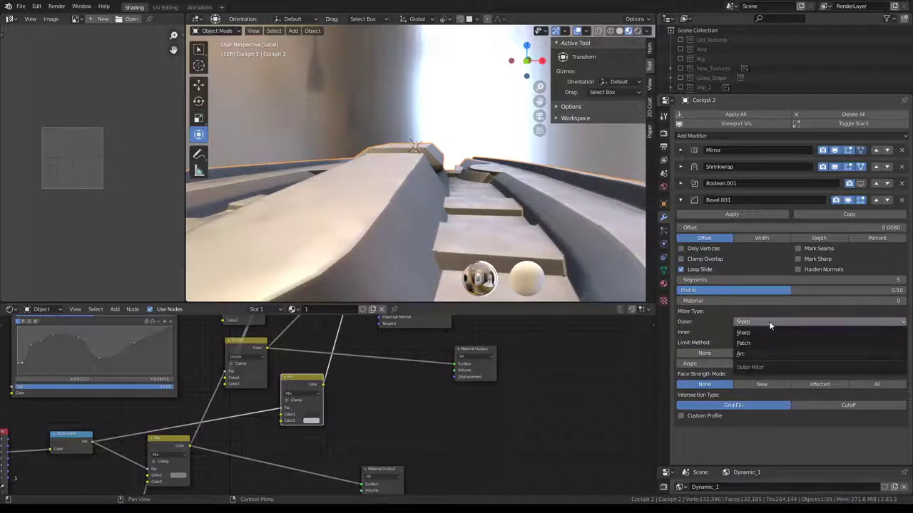
click(770, 322)
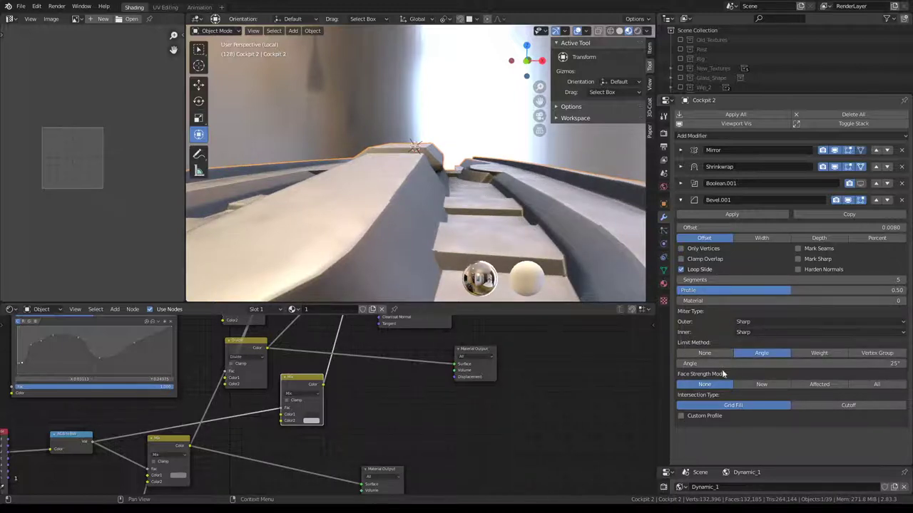
click(895, 388)
click(681, 388)
click(839, 406)
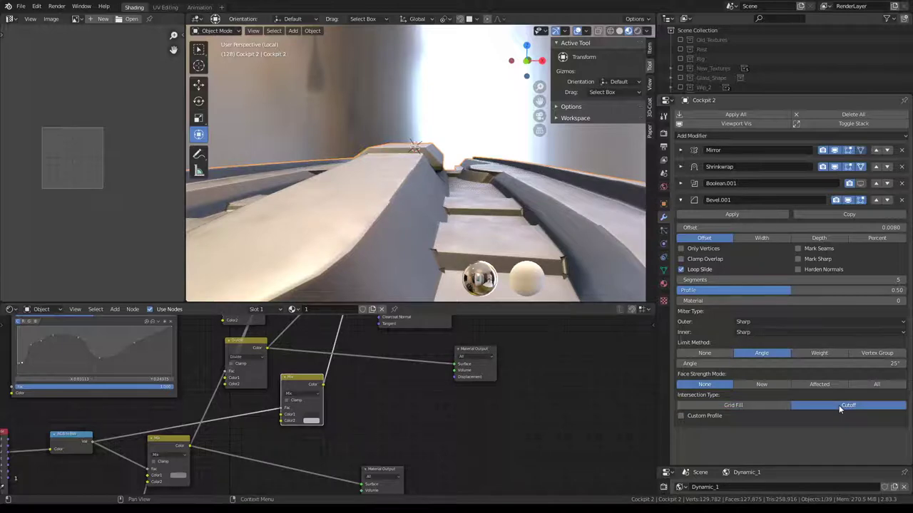
click(758, 404)
click(681, 416)
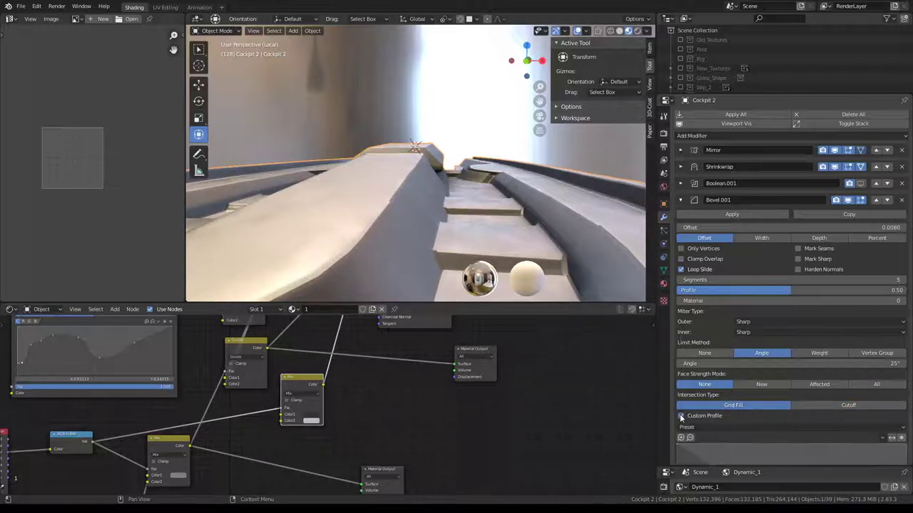
click(681, 417)
mouse_move(400, 179)
middle_down()
mouse_move(354, 218)
mouse_move(368, 169)
mouse_move(439, 158)
mouse_move(393, 210)
mouse_move(388, 186)
mouse_move(453, 157)
middle_up()
middle_drag(497, 155, 538, 162)
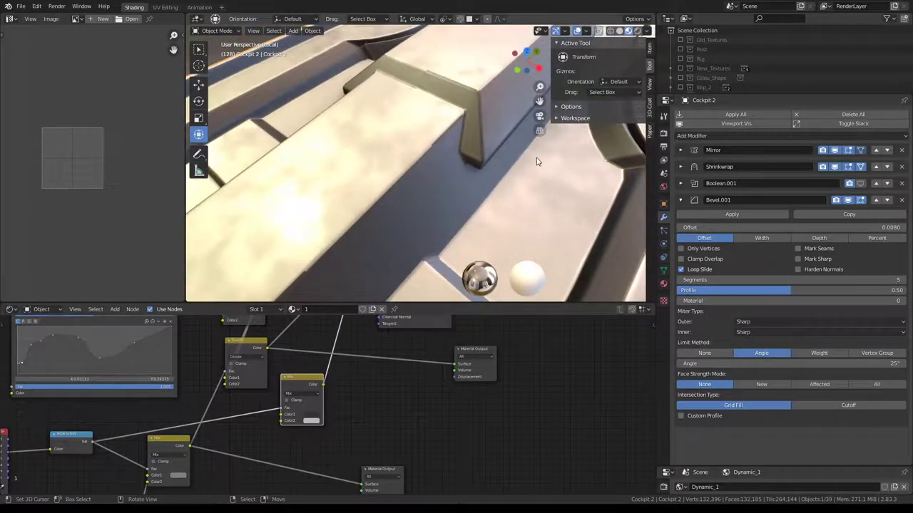
click(680, 201)
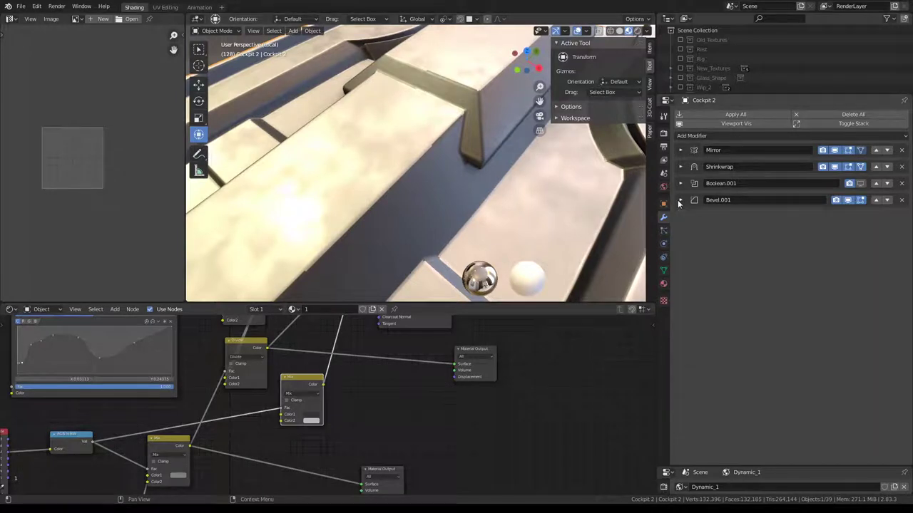
- Raise the Bevel.001 Material value to 1 and orbit to inspect the bevelled panels
click(663, 285)
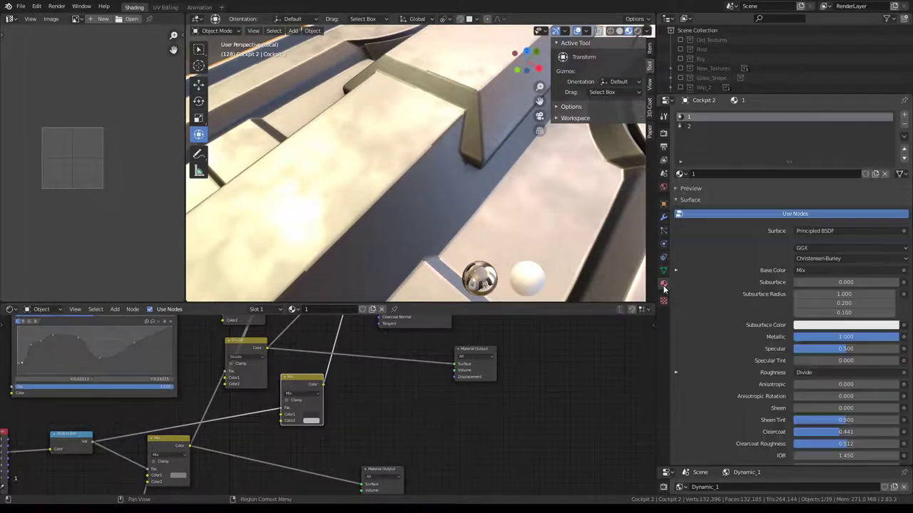
click(663, 218)
click(681, 201)
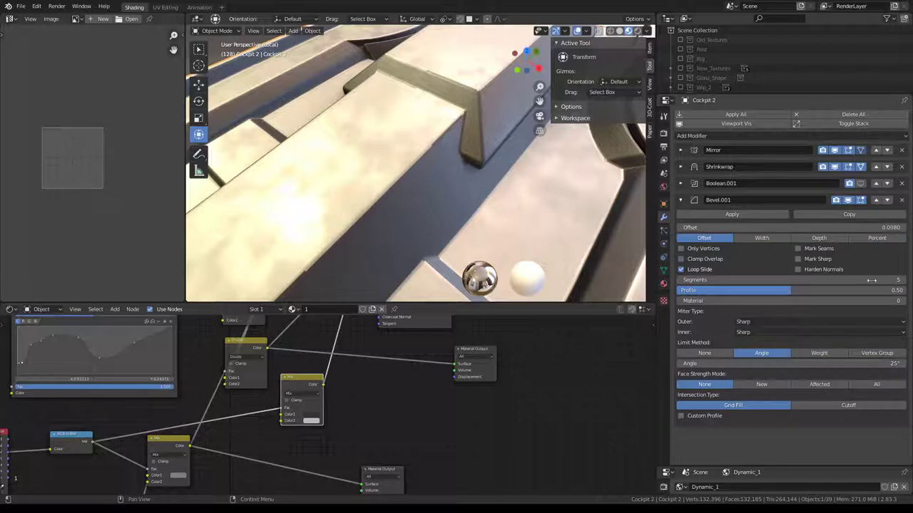
click(904, 304)
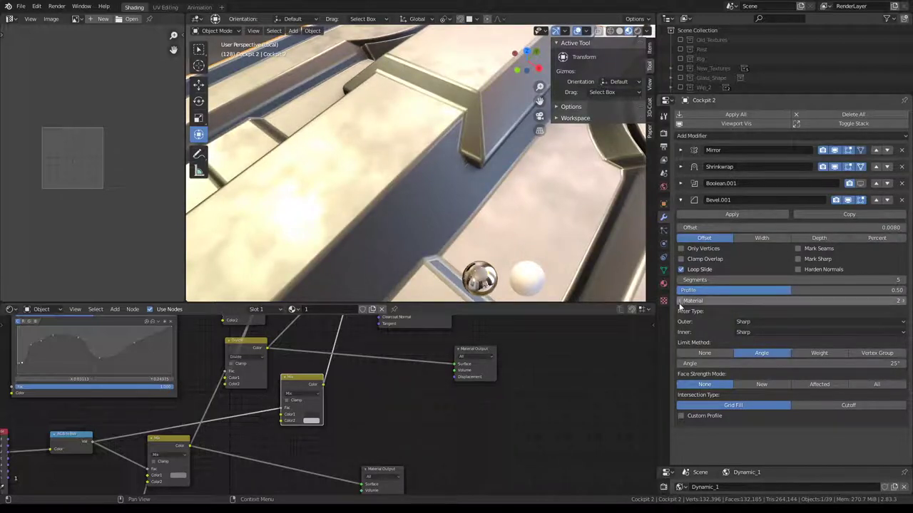
middle_drag(362, 152, 615, 140)
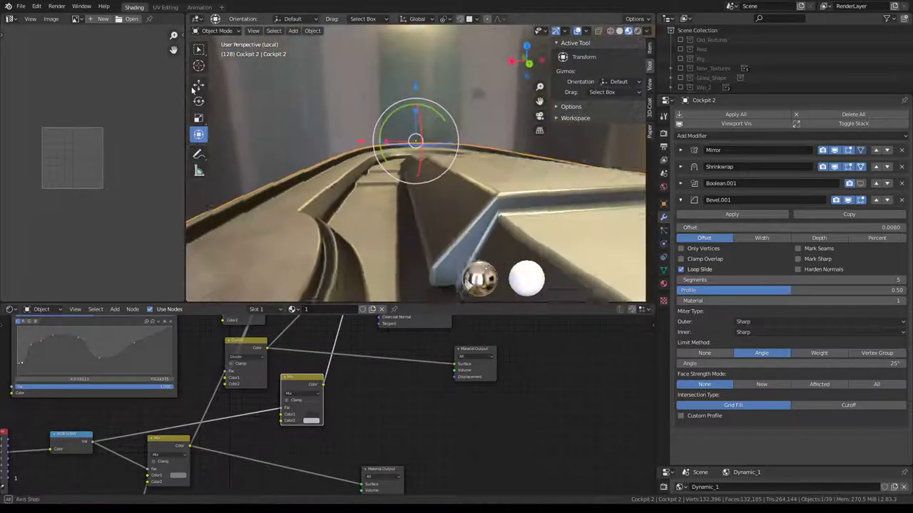
middle_drag(190, 84, 304, 90)
scroll(308, 96, up, 2)
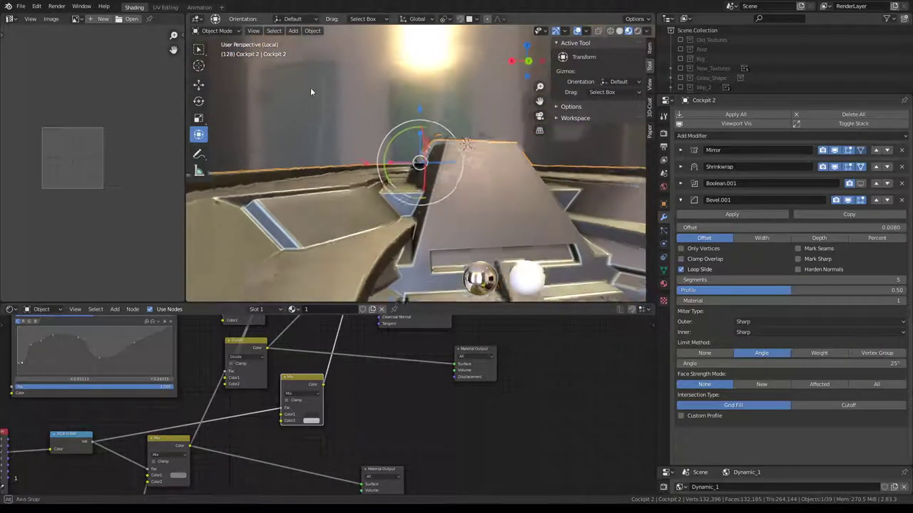
scroll(310, 91, up, 2)
scroll(314, 93, up, 2)
scroll(316, 100, up, 2)
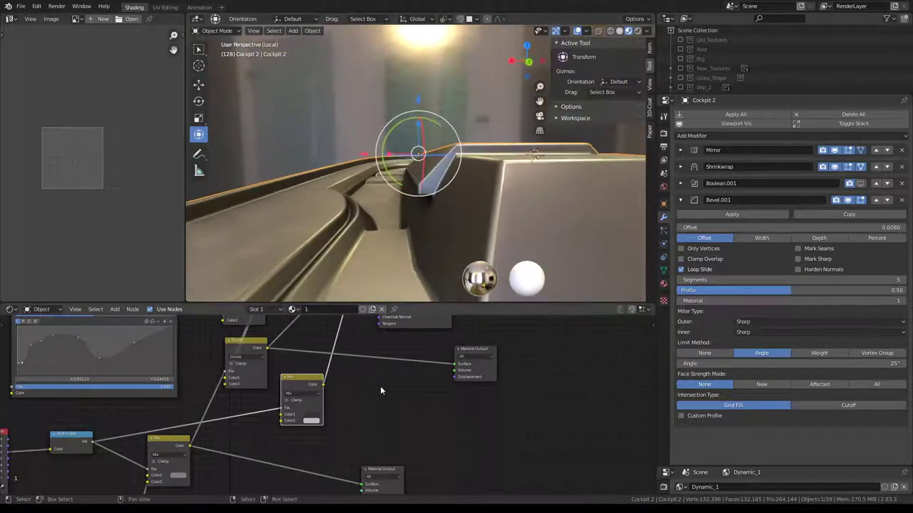
scroll(380, 385, down, 4)
- Inspect material slot 2 in the cockpit's Material Properties
click(664, 283)
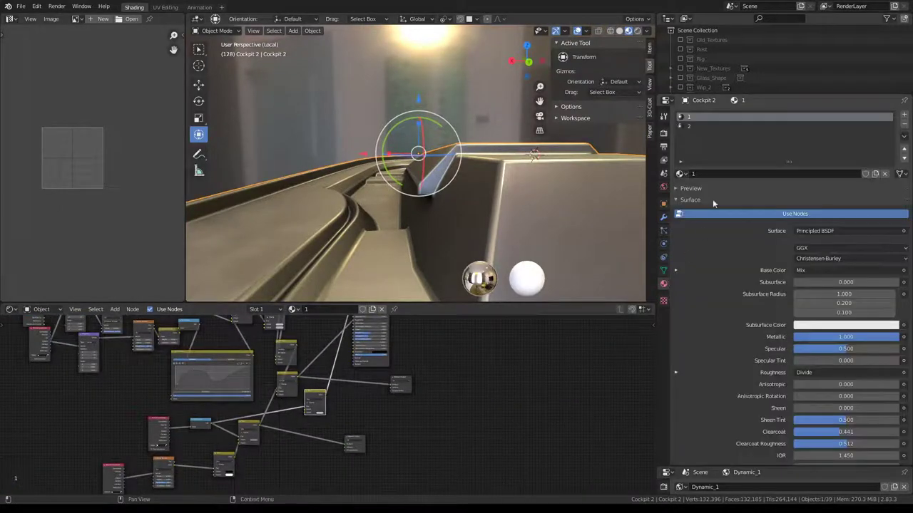
click(693, 128)
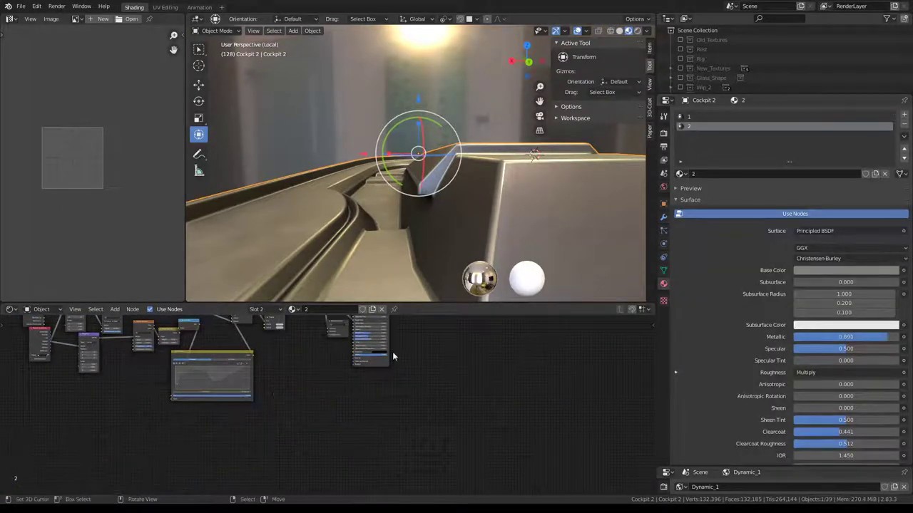
scroll(364, 378, up, 2)
scroll(334, 404, up, 2)
scroll(334, 404, up, 2)
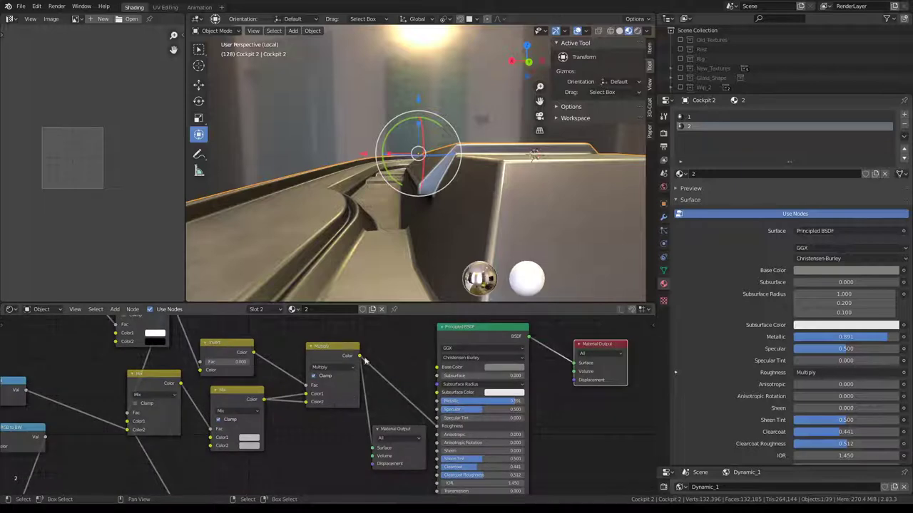
scroll(440, 160, down, 4)
scroll(440, 161, down, 3)
scroll(440, 161, down, 2)
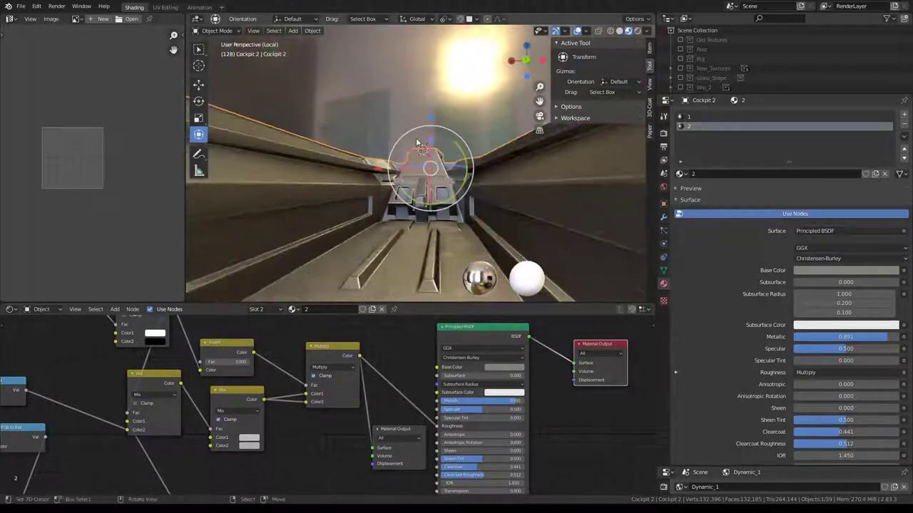
- Orbit around the cockpit and briefly check the viewport lighting settings
mouse_move(440, 160)
middle_down()
mouse_move(411, 161)
mouse_move(383, 195)
middle_up()
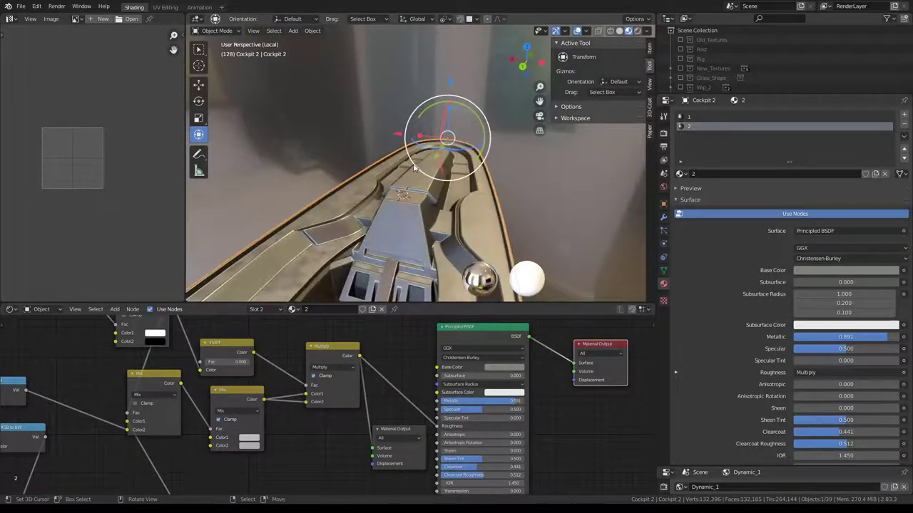
mouse_move(365, 236)
middle_down()
mouse_move(419, 170)
mouse_move(399, 200)
mouse_move(413, 190)
middle_up()
scroll(389, 211, up, 2)
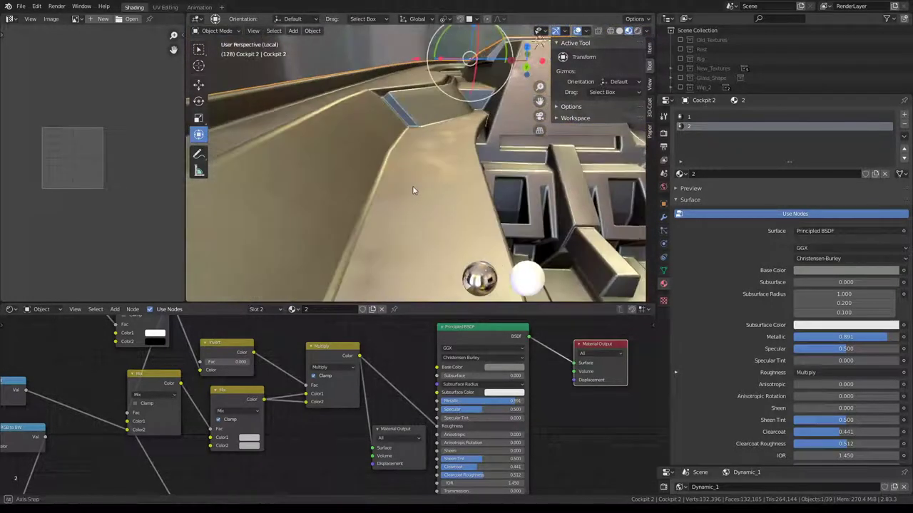
mouse_move(430, 140)
middle_down()
mouse_move(429, 182)
mouse_move(439, 157)
middle_up()
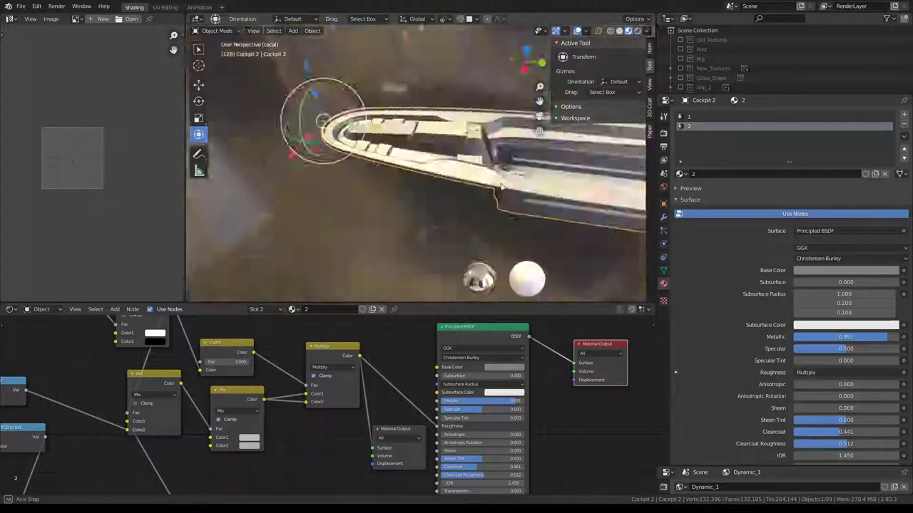
click(646, 33)
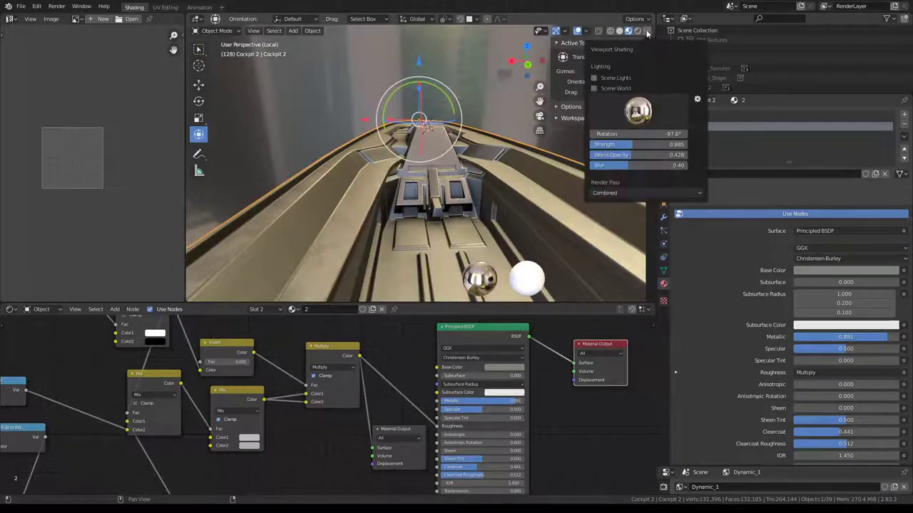
mouse_move(524, 73)
middle_down()
mouse_move(430, 245)
mouse_move(433, 213)
mouse_move(477, 201)
mouse_move(421, 206)
mouse_move(428, 230)
mouse_move(520, 179)
mouse_move(433, 179)
mouse_move(433, 187)
middle_up()
- Select material slot 1 and reposition the Divide node in the node tree
click(688, 117)
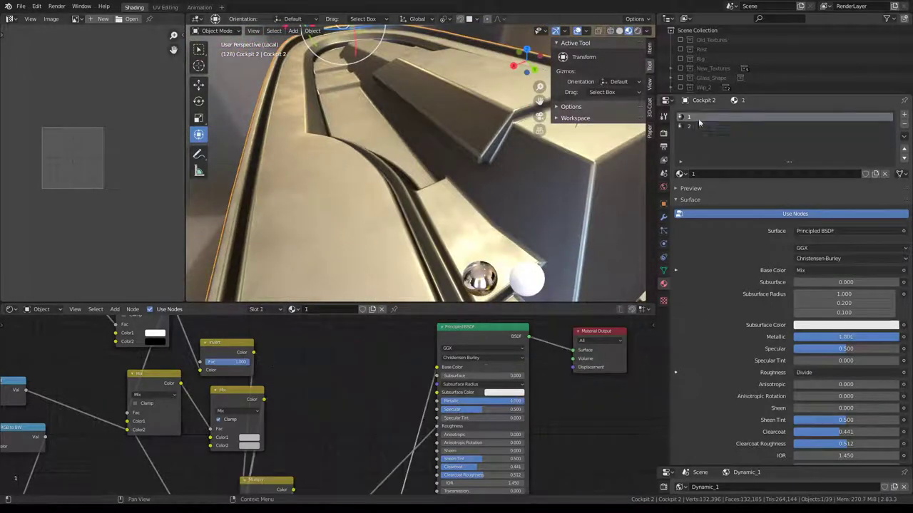
scroll(391, 383, down, 2)
scroll(378, 399, down, 2)
scroll(363, 419, down, 1)
middle_drag(363, 419, 383, 398)
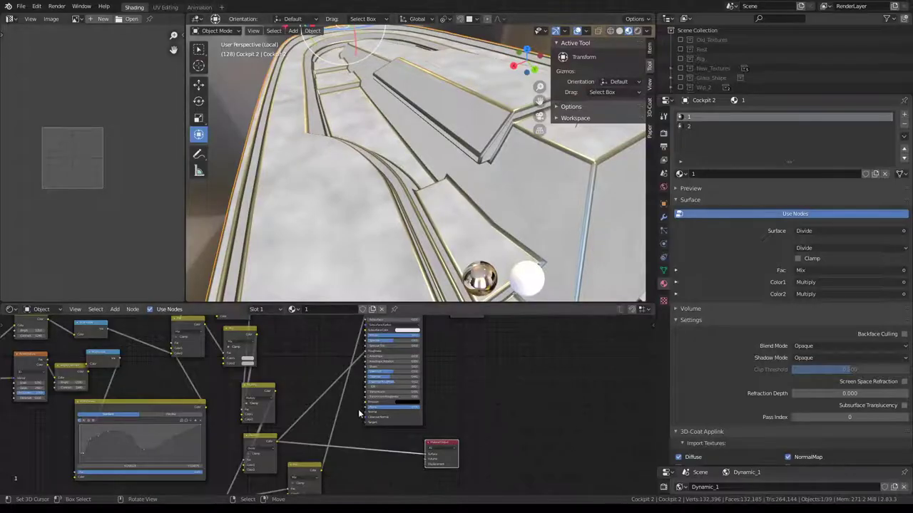
scroll(358, 411, up, 2)
scroll(328, 414, up, 2)
drag(287, 399, 278, 390)
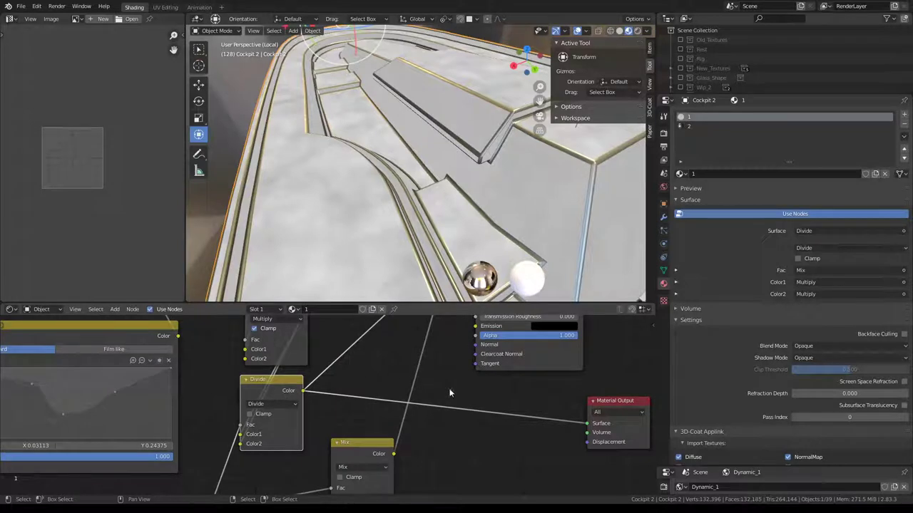
- Darken the Mix node's Color1 toward black and reposition both Mix nodes
key(shift+a)
mouse_move(508, 444)
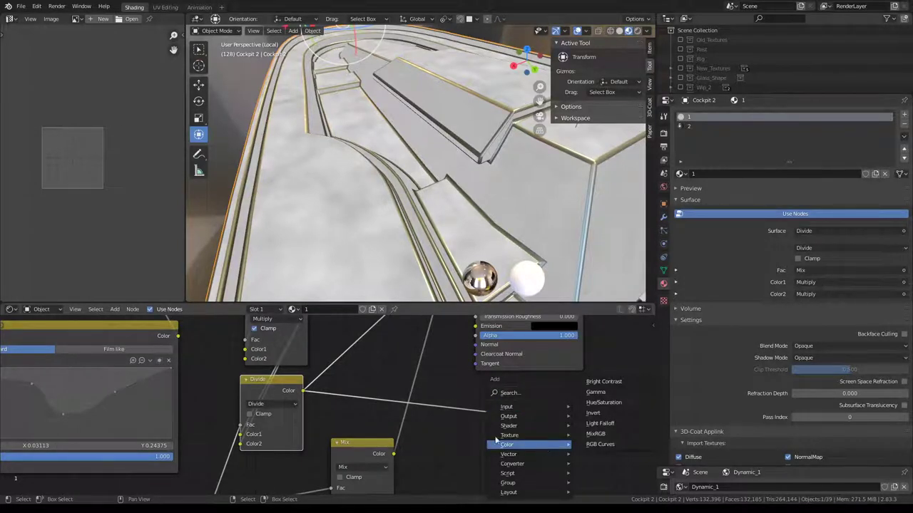
scroll(428, 328, down, 3)
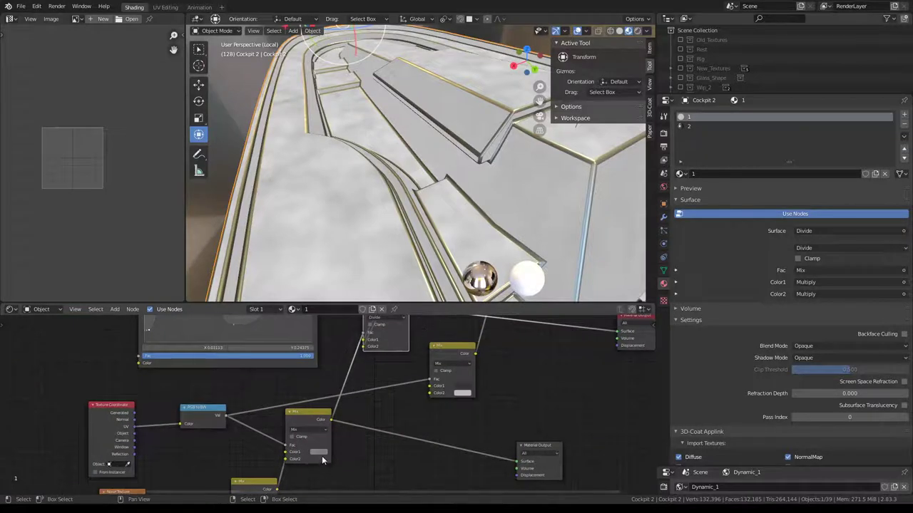
click(322, 454)
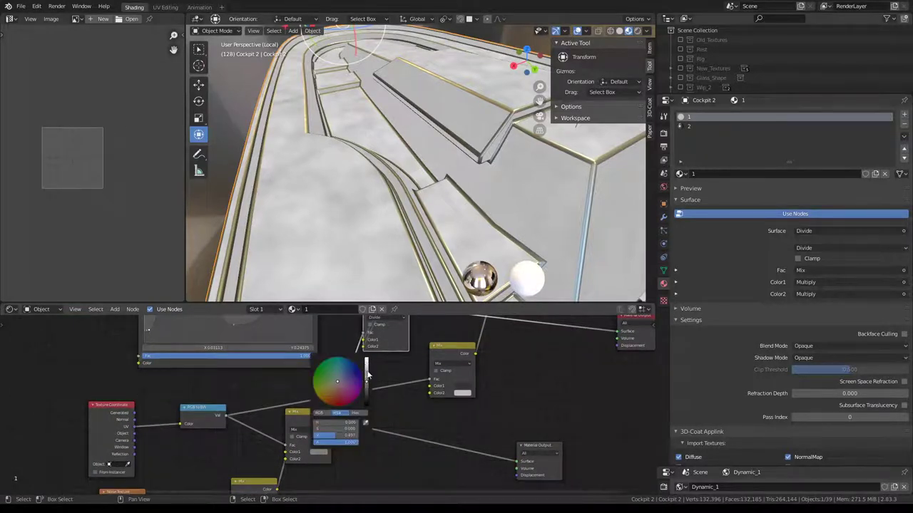
mouse_move(365, 363)
mouse_down()
mouse_move(366, 403)
mouse_move(366, 362)
mouse_move(366, 385)
mouse_move(366, 371)
mouse_up()
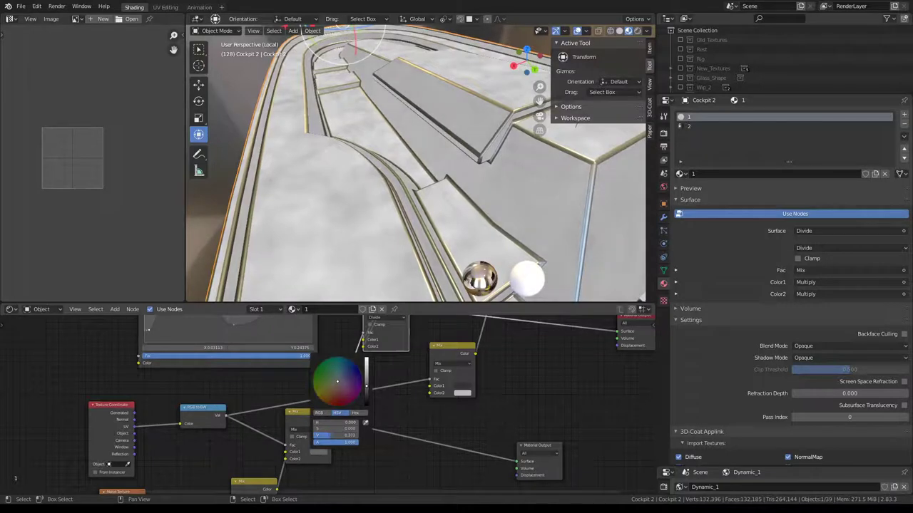
drag(310, 413, 325, 414)
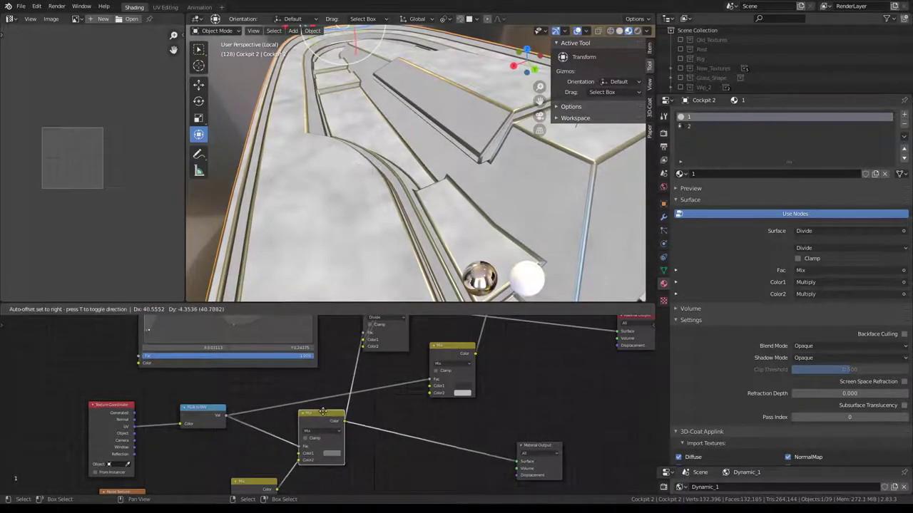
drag(268, 483, 278, 412)
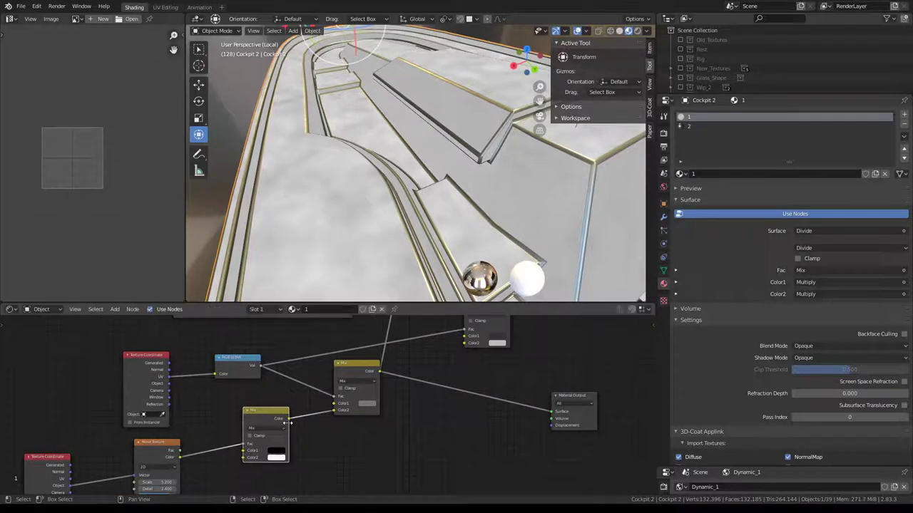
- Raise the lower Mix node's first colour from black toward white, lightening the hull
click(283, 451)
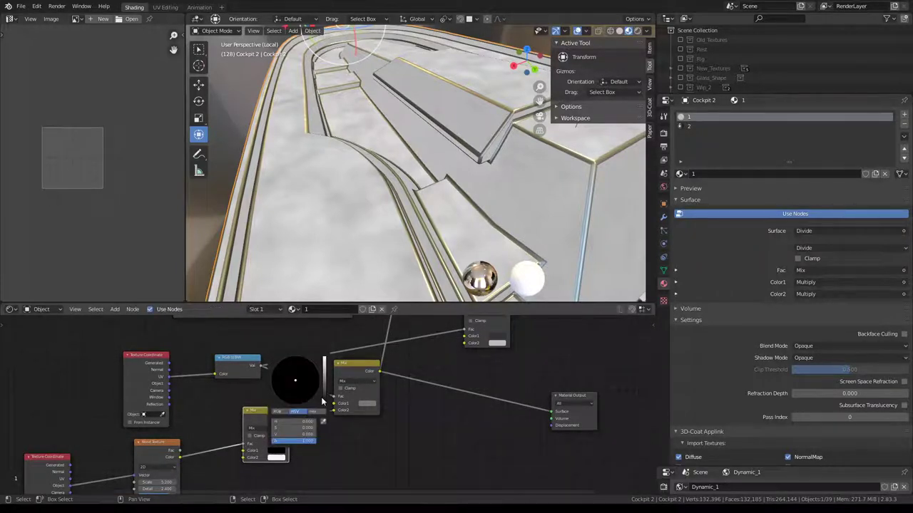
drag(324, 406, 325, 359)
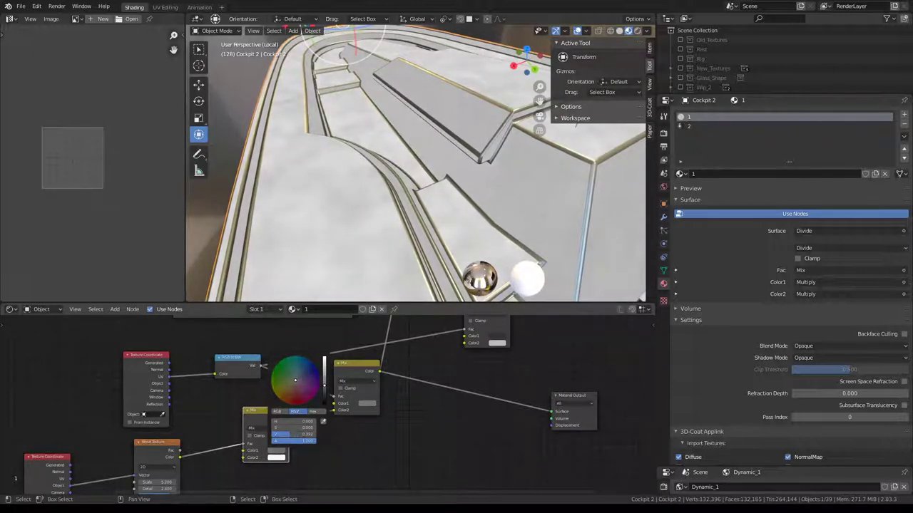
middle_drag(428, 179, 457, 214)
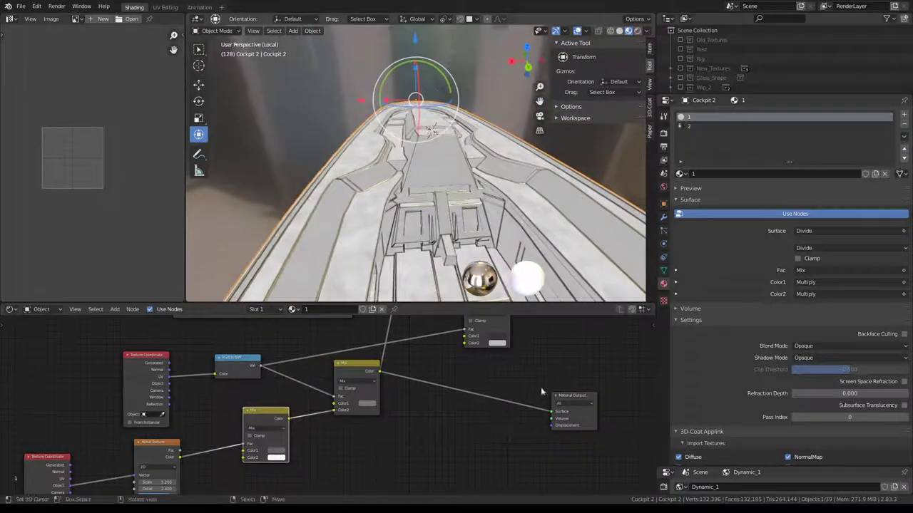
middle_drag(542, 391, 433, 341)
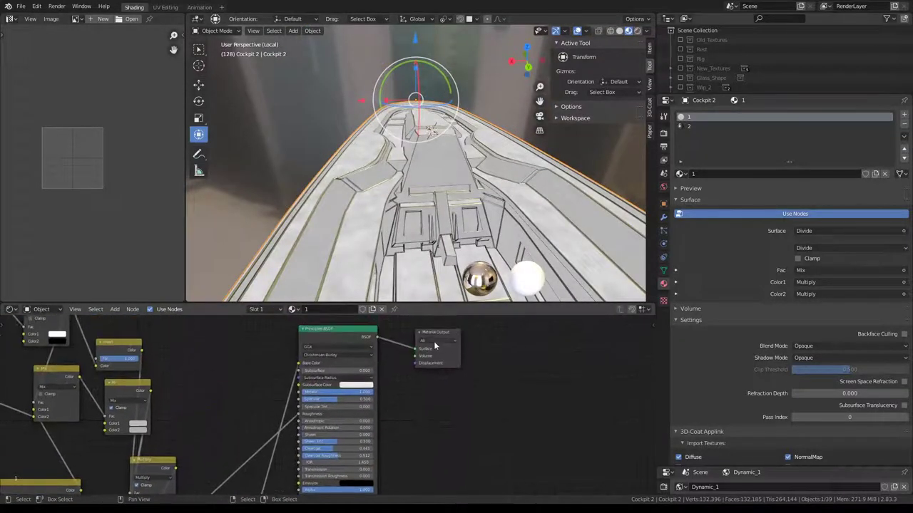
- Preview the full material through Material Output and orbit closely around the cockpit surface
click(433, 333)
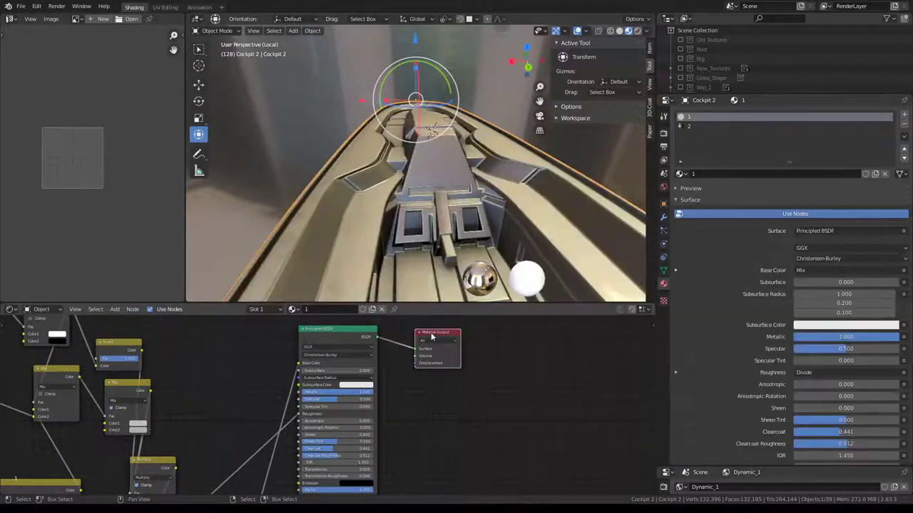
mouse_move(457, 214)
middle_down()
mouse_move(519, 153)
mouse_move(485, 228)
middle_up()
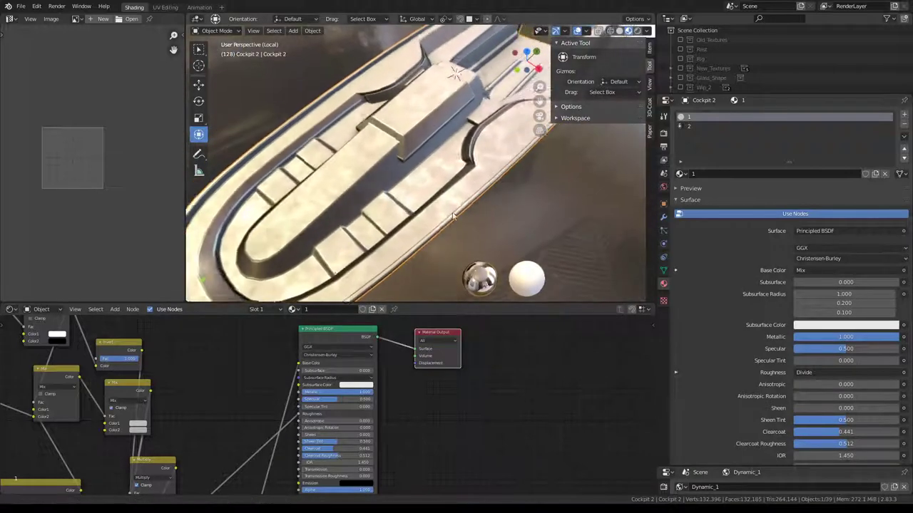
mouse_move(401, 321)
middle_down()
mouse_move(539, 336)
mouse_move(487, 480)
middle_up()
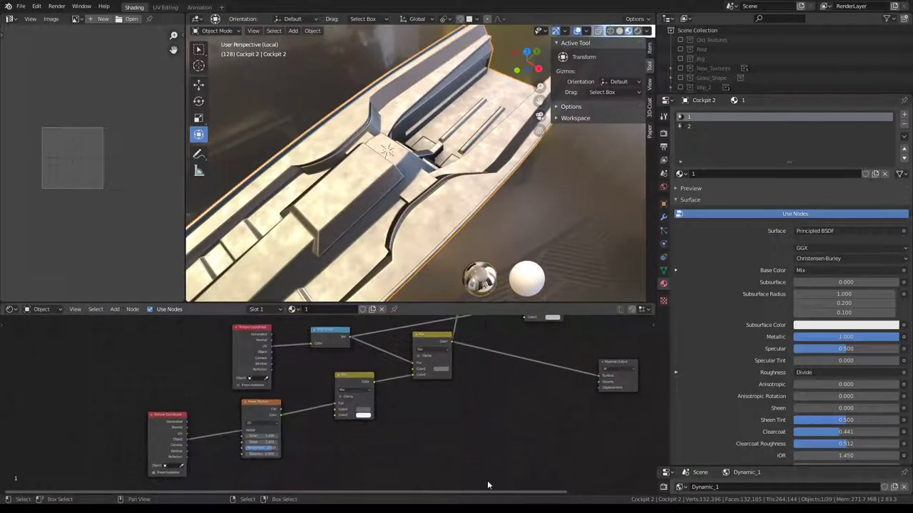
scroll(309, 350, up, 2)
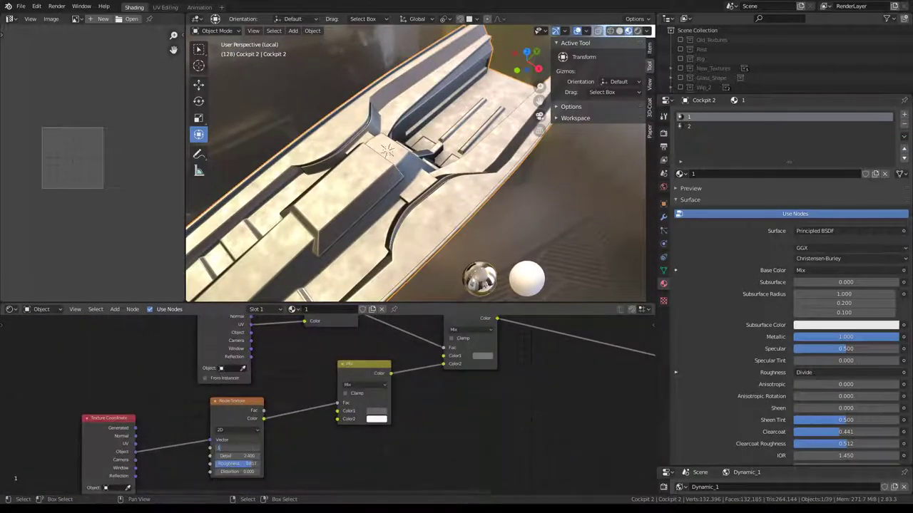
mouse_move(204, 106)
middle_down()
mouse_move(244, 102)
mouse_move(221, 111)
mouse_move(353, 138)
mouse_move(366, 136)
mouse_move(327, 129)
mouse_move(414, 133)
mouse_move(286, 168)
mouse_move(393, 150)
middle_up()
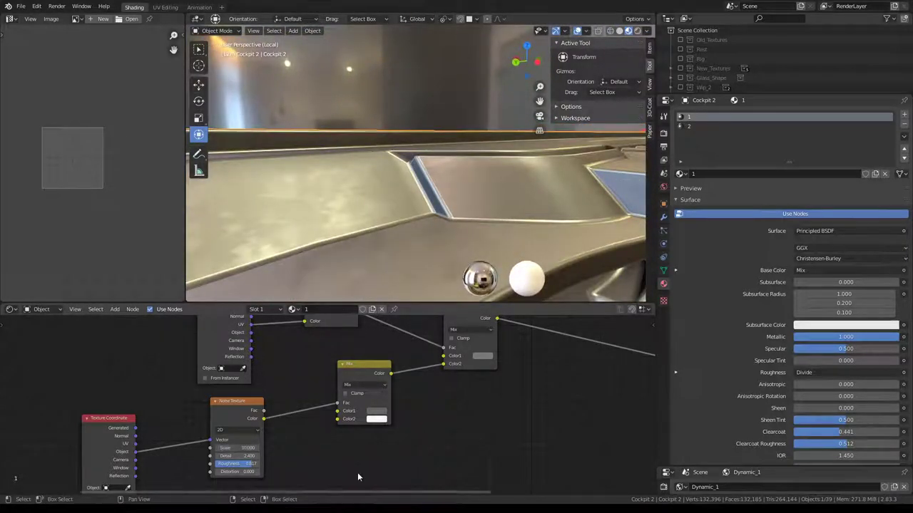
mouse_move(414, 164)
middle_down()
mouse_move(423, 116)
mouse_move(360, 200)
mouse_move(388, 239)
middle_up()
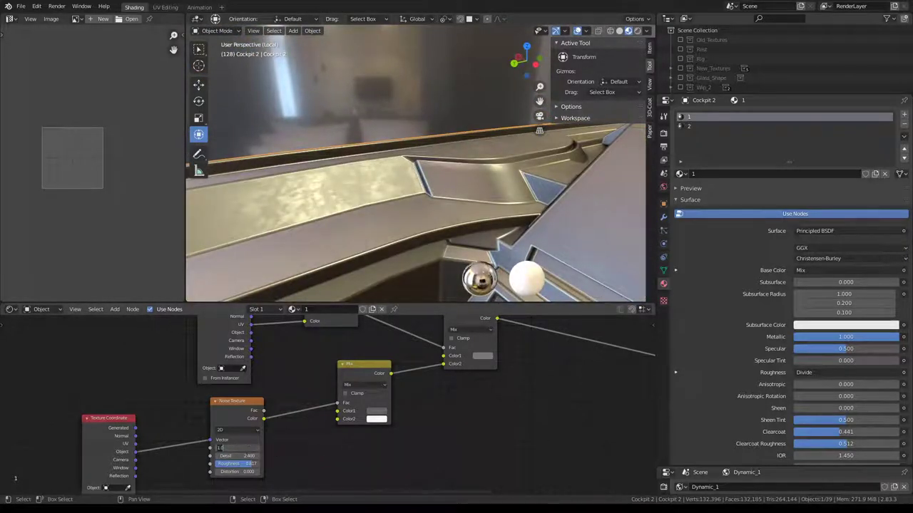
- Set the Noise Texture Scale to 10 and inspect the finer mottled pattern
click(239, 448)
mouse_move(315, 453)
middle_down()
mouse_move(295, 414)
mouse_move(296, 371)
mouse_move(238, 432)
middle_up()
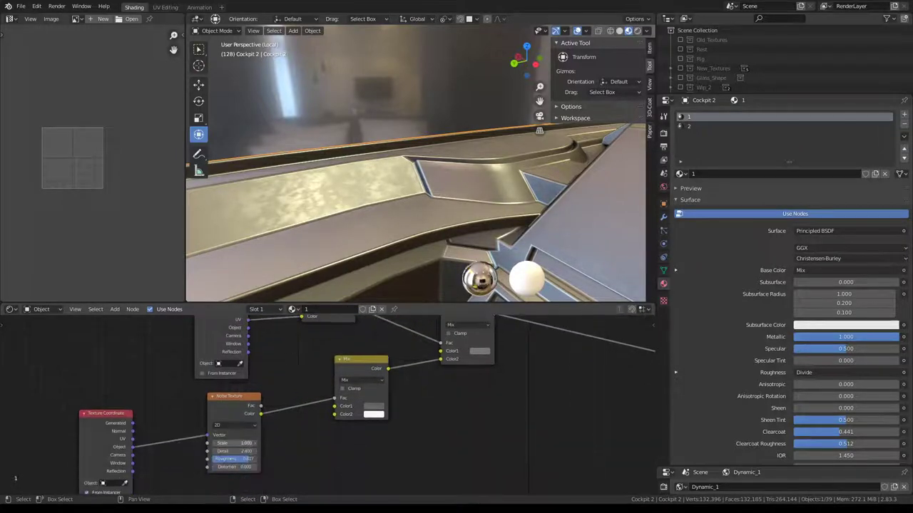
mouse_move(428, 179)
middle_down()
mouse_move(451, 119)
mouse_move(292, 155)
mouse_move(362, 164)
mouse_move(336, 186)
middle_up()
text(10)
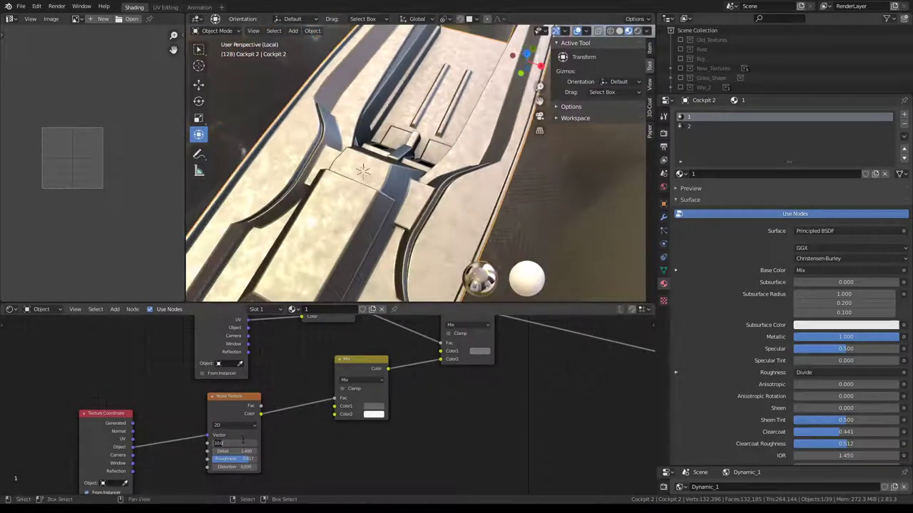
key(Return)
middle_drag(350, 217, 382, 224)
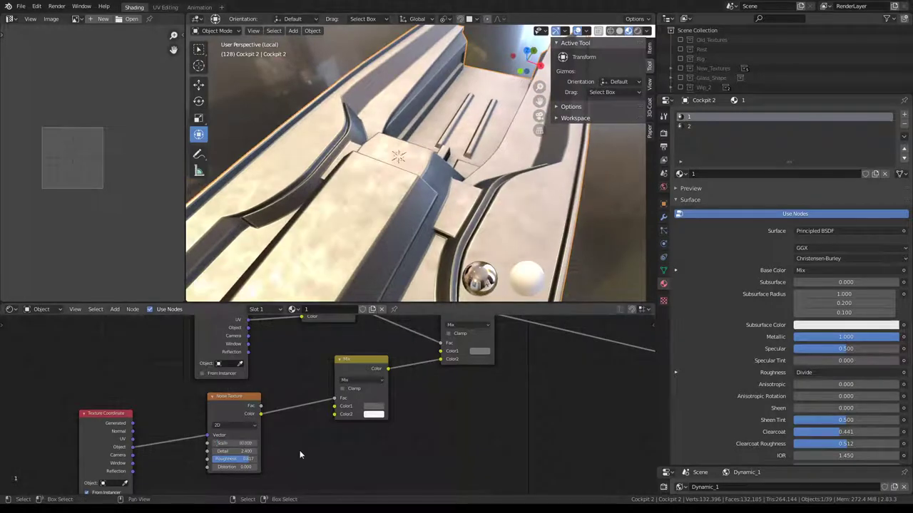
mouse_move(300, 451)
middle_down()
mouse_move(244, 400)
mouse_move(270, 373)
mouse_move(434, 461)
mouse_move(352, 419)
middle_up()
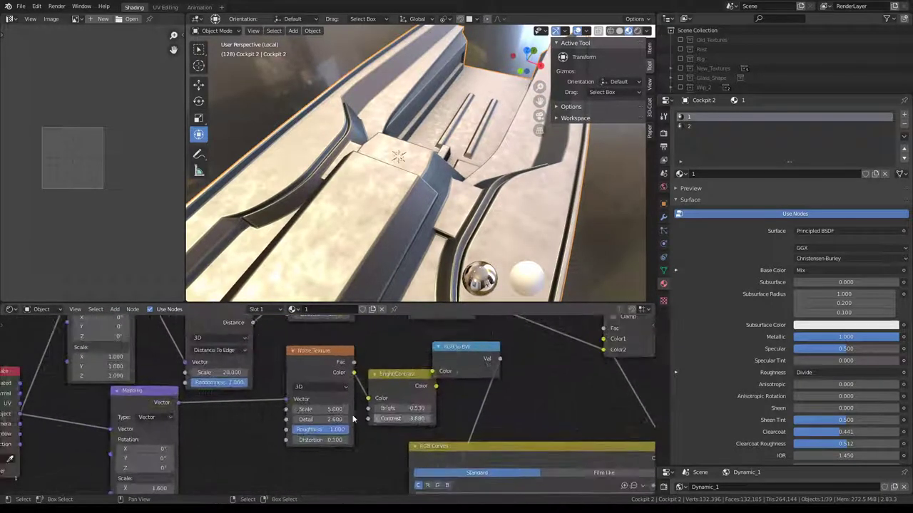
click(332, 409)
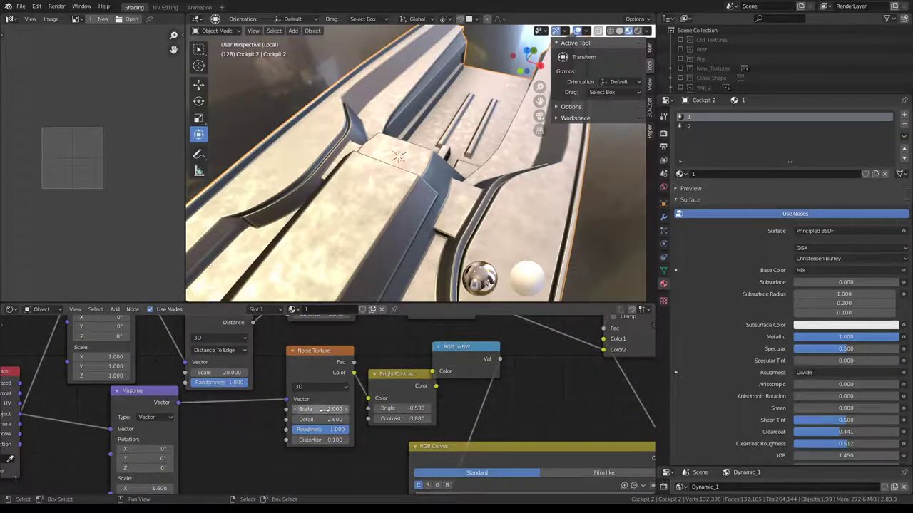
middle_drag(336, 235, 396, 285)
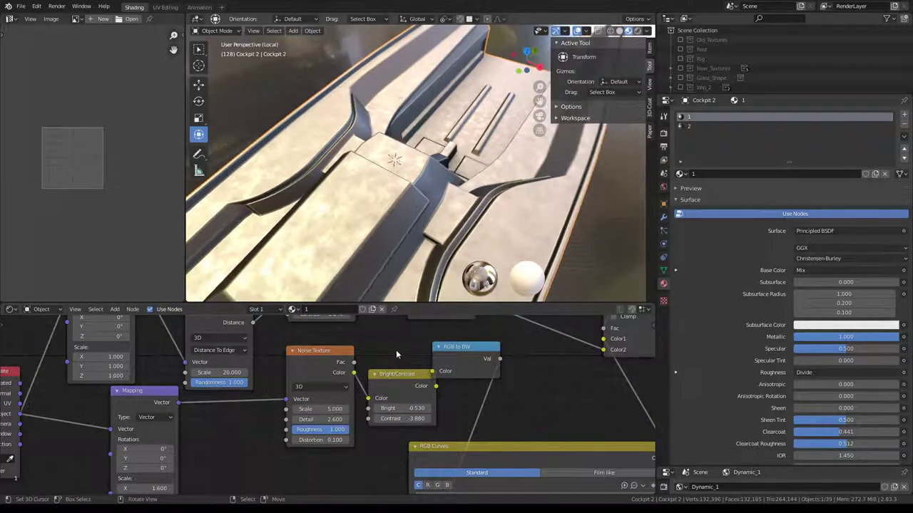
scroll(396, 350, down, 2)
middle_drag(288, 383, 303, 390)
scroll(303, 390, up, 2)
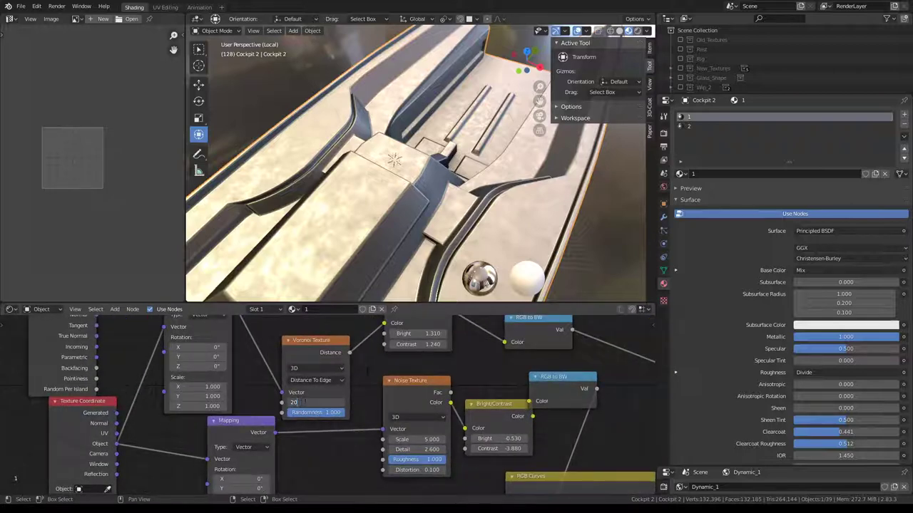
middle_drag(386, 182, 374, 207)
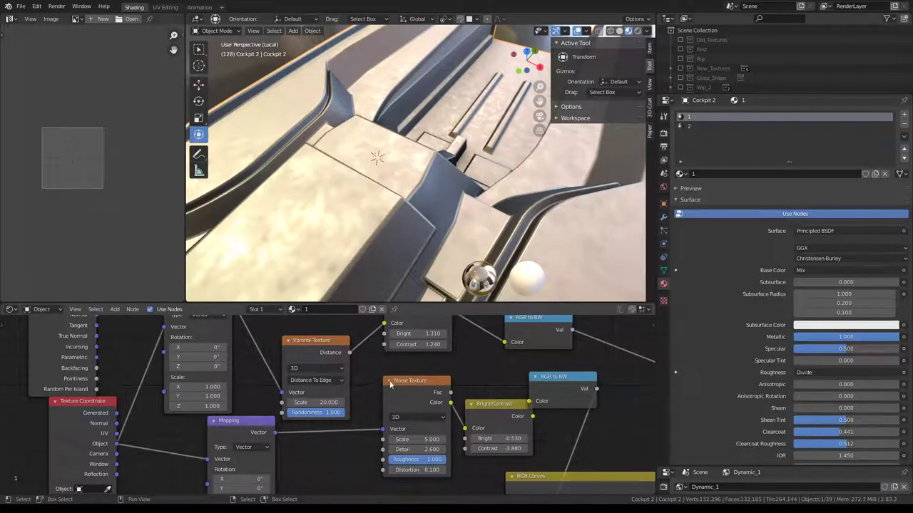
scroll(389, 383, down, 2)
mouse_move(389, 383)
middle_down()
mouse_move(268, 330)
mouse_move(163, 350)
mouse_move(278, 426)
middle_up()
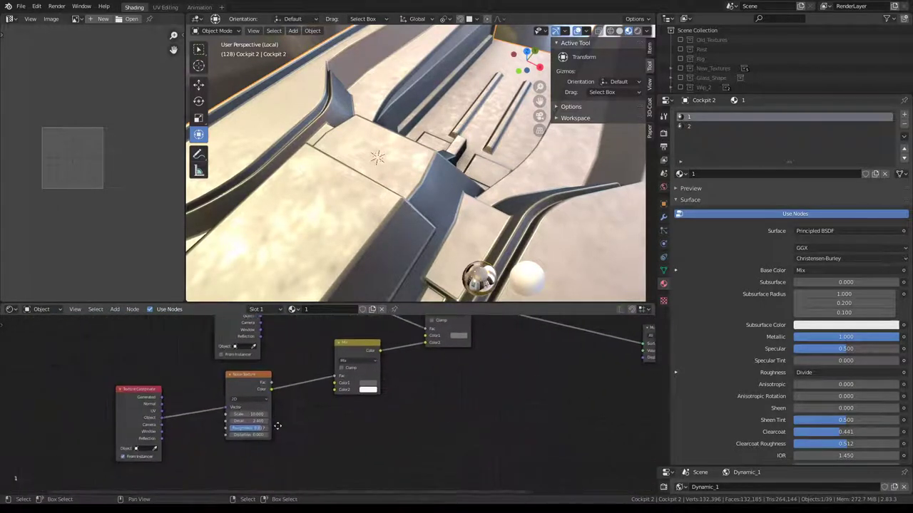
scroll(278, 426, up, 2)
mouse_move(235, 417)
mouse_down()
mouse_move(207, 417)
mouse_move(236, 418)
mouse_up()
text(1)
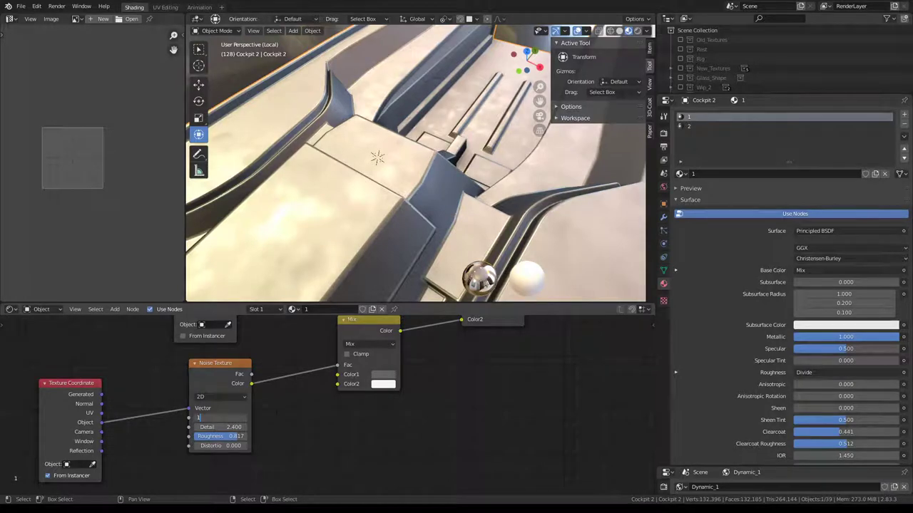
key(Return)
mouse_move(378, 164)
middle_down()
mouse_move(230, 68)
mouse_move(325, 107)
mouse_move(386, 112)
mouse_move(372, 111)
middle_up()
scroll(290, 401, up, 1)
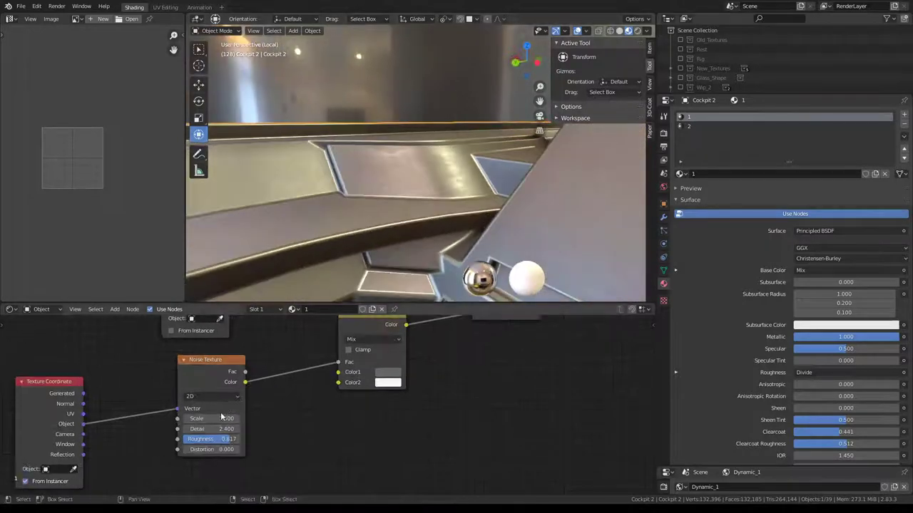
mouse_move(353, 228)
middle_down()
mouse_move(377, 224)
mouse_move(347, 230)
middle_up()
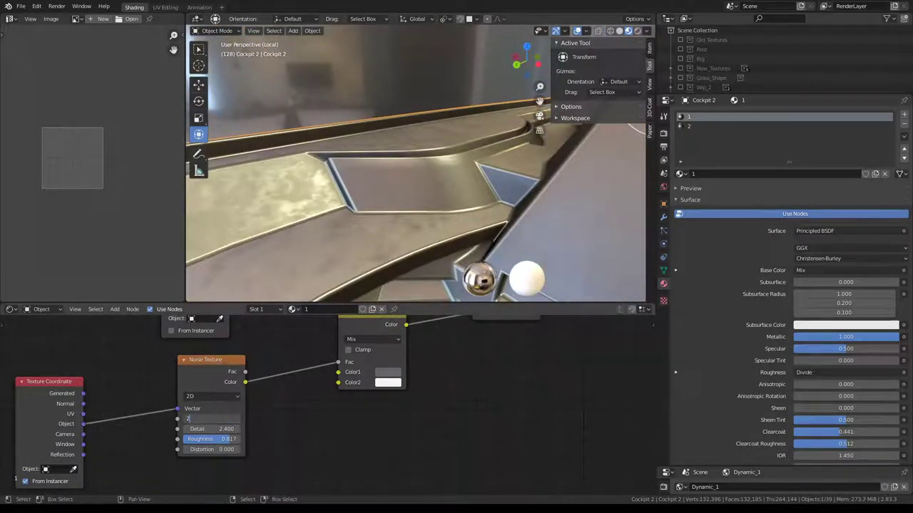
mouse_move(452, 111)
middle_down()
mouse_move(438, 138)
mouse_move(474, 105)
mouse_move(540, 119)
mouse_move(327, 155)
mouse_move(274, 141)
mouse_move(344, 125)
mouse_move(298, 57)
mouse_move(360, 127)
mouse_move(373, 95)
mouse_move(619, 125)
mouse_move(649, 140)
middle_up()
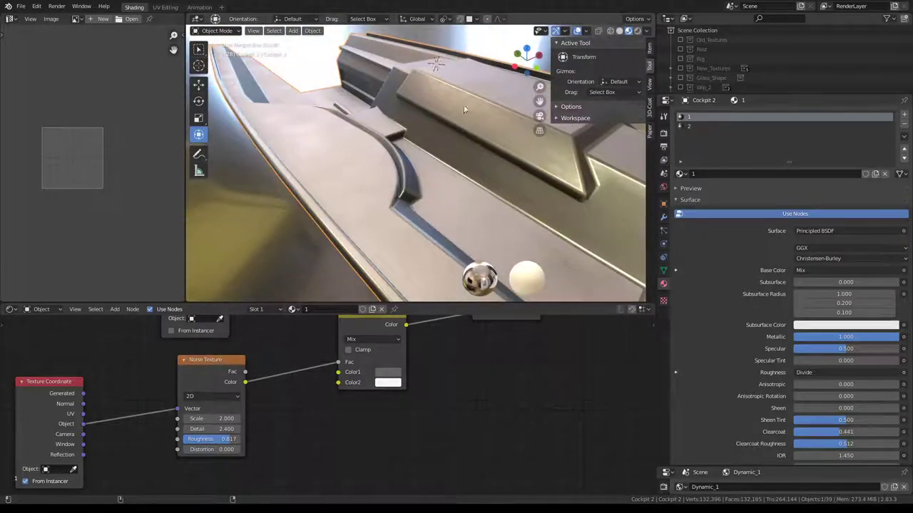
mouse_move(463, 109)
middle_down()
mouse_move(425, 112)
mouse_move(418, 128)
mouse_move(438, 112)
mouse_move(448, 83)
middle_up()
key(space)
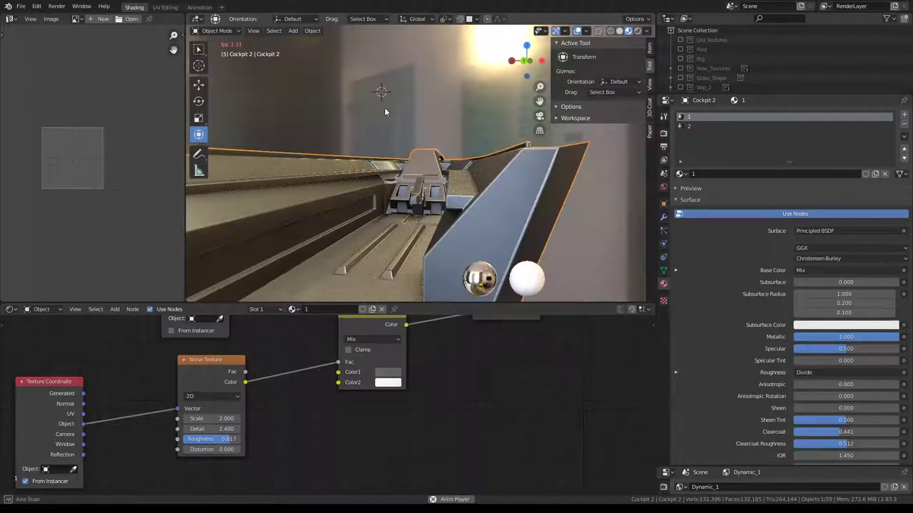
key(space)
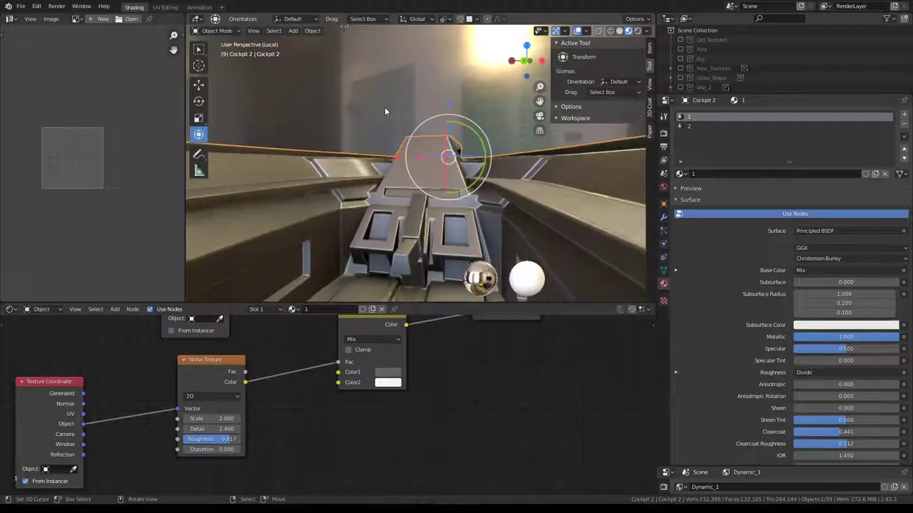
middle_drag(384, 110, 426, 142)
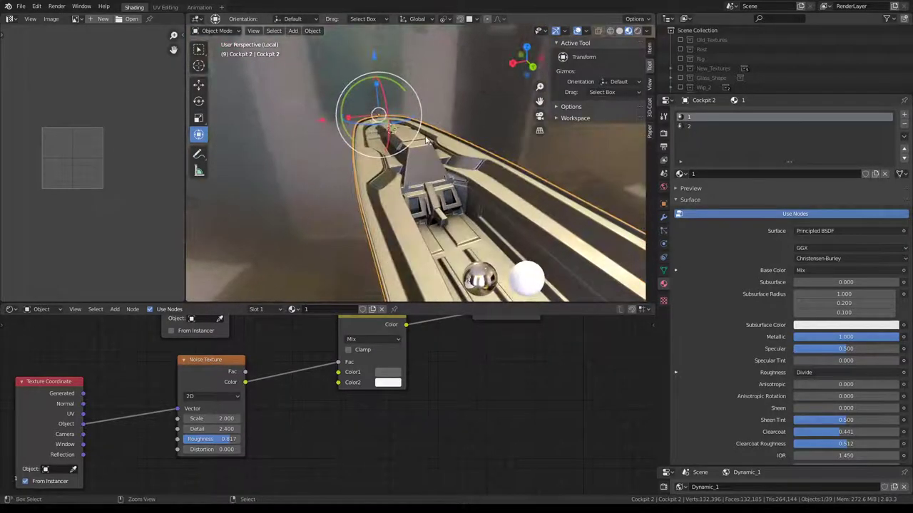
key(shift+Right)
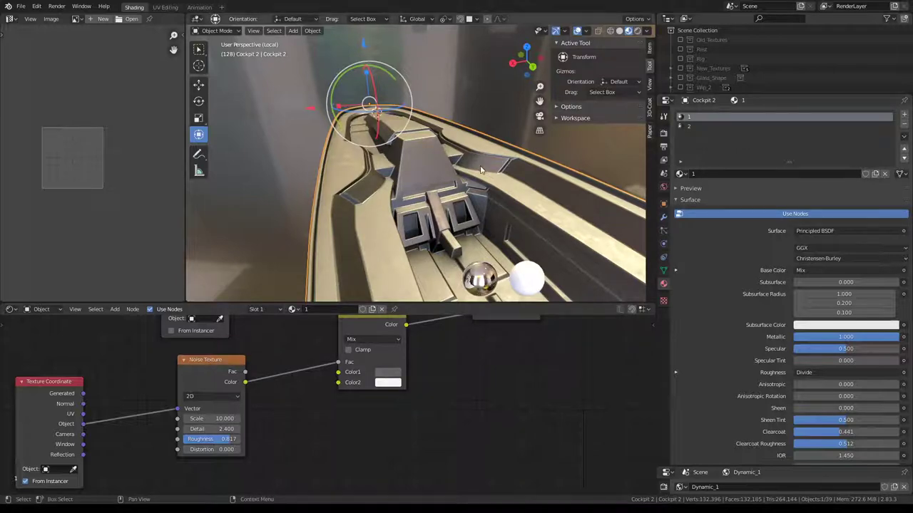
middle_drag(431, 158, 480, 151)
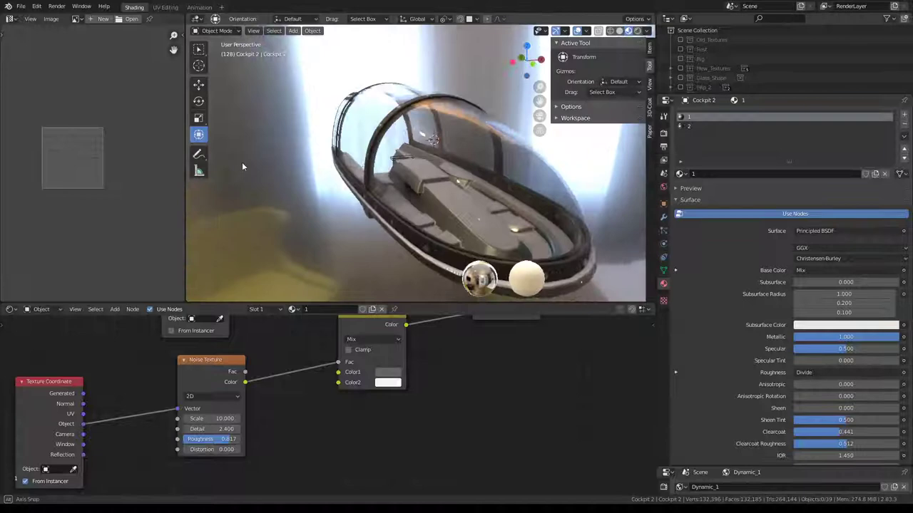
- Orbit and zoom from outside the canopy into the cockpit's interior console
middle_drag(241, 166, 230, 159)
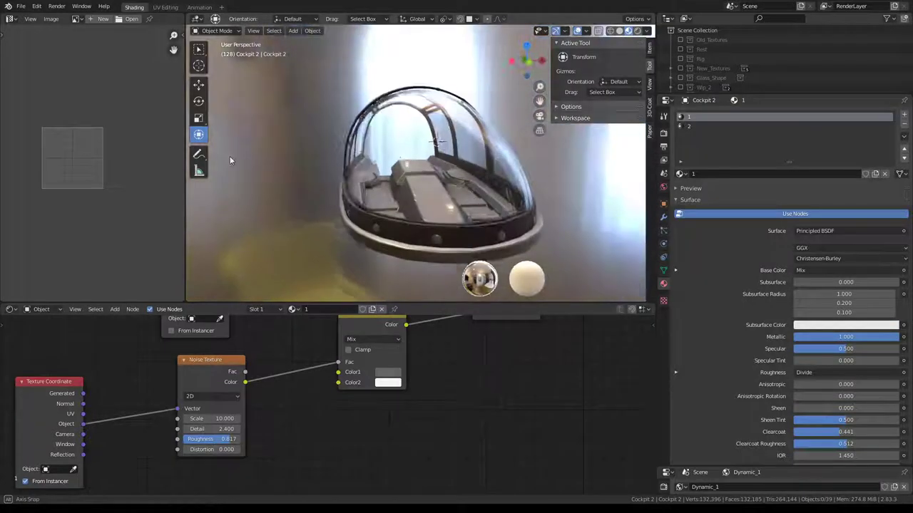
scroll(231, 159, up, 5)
mouse_move(397, 147)
middle_down()
mouse_move(338, 152)
mouse_move(525, 174)
mouse_move(411, 179)
mouse_move(420, 187)
mouse_move(415, 162)
mouse_move(621, 182)
mouse_move(570, 164)
mouse_move(473, 159)
mouse_move(419, 198)
mouse_move(449, 147)
mouse_move(388, 146)
middle_up()
scroll(534, 146, down, 3)
scroll(468, 175, up, 3)
scroll(421, 186, up, 2)
scroll(421, 186, up, 2)
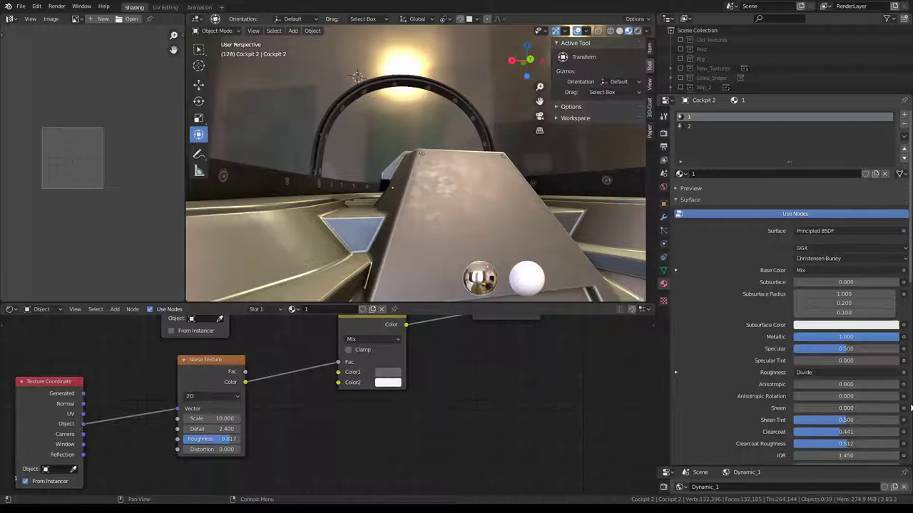
- Enable Bloom in the scene's Render Properties
click(663, 133)
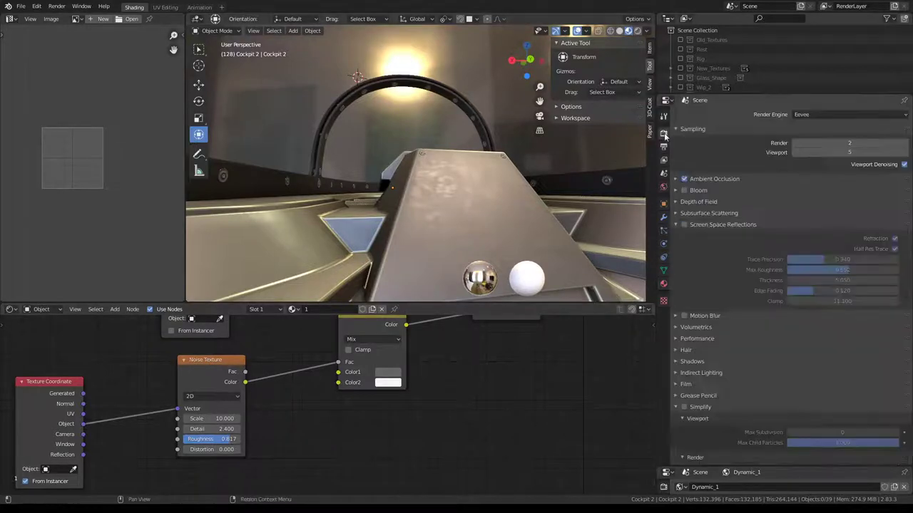
mouse_move(556, 155)
middle_down()
mouse_move(402, 139)
mouse_move(456, 200)
middle_up()
scroll(434, 173, up, 3)
scroll(434, 172, up, 3)
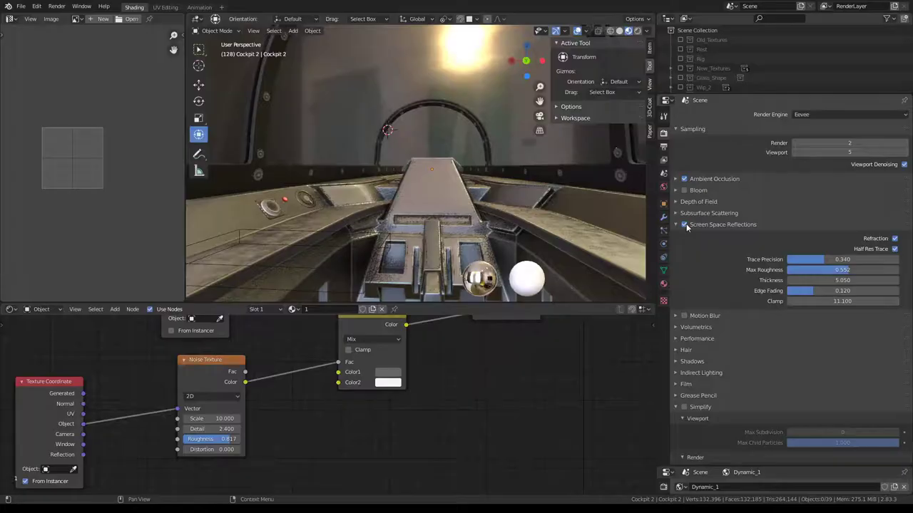
click(684, 190)
- Disable Screen Space Reflections and orbit around the cockpit console to check the result
mouse_move(442, 86)
middle_down()
mouse_move(396, 69)
mouse_move(365, 111)
mouse_move(423, 161)
mouse_move(461, 143)
mouse_move(460, 124)
mouse_move(479, 164)
mouse_move(450, 165)
mouse_move(470, 178)
mouse_move(438, 145)
middle_up()
scroll(470, 140, up, 2)
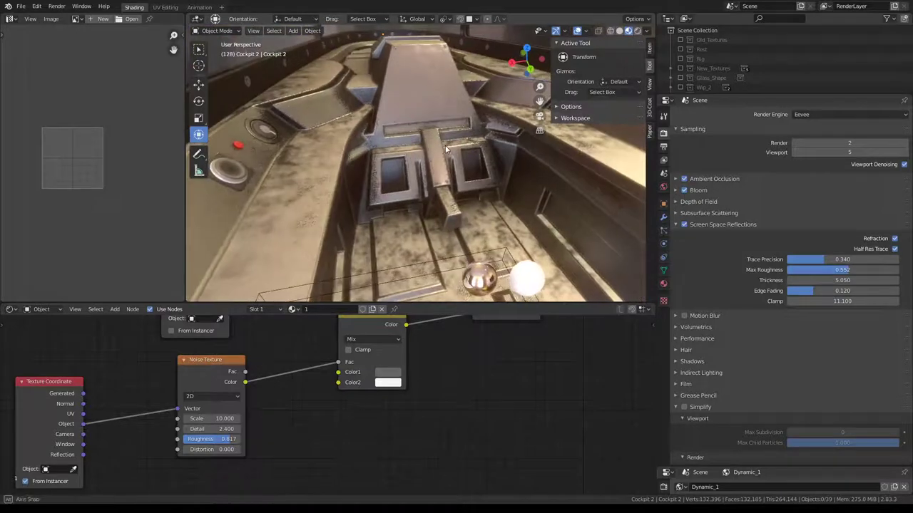
click(684, 224)
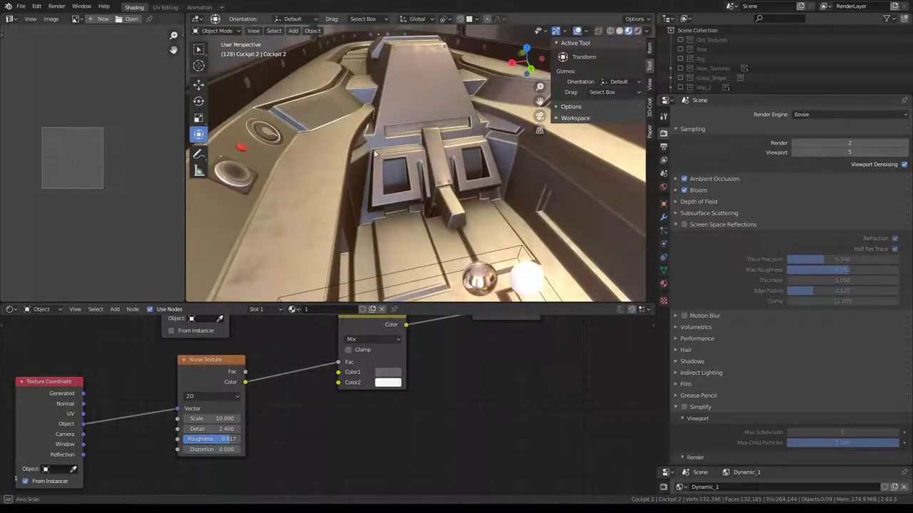
mouse_move(400, 164)
middle_down()
mouse_move(371, 149)
mouse_move(389, 150)
mouse_move(335, 97)
mouse_move(436, 100)
mouse_move(308, 106)
mouse_move(393, 153)
mouse_move(389, 133)
mouse_move(406, 107)
middle_up()
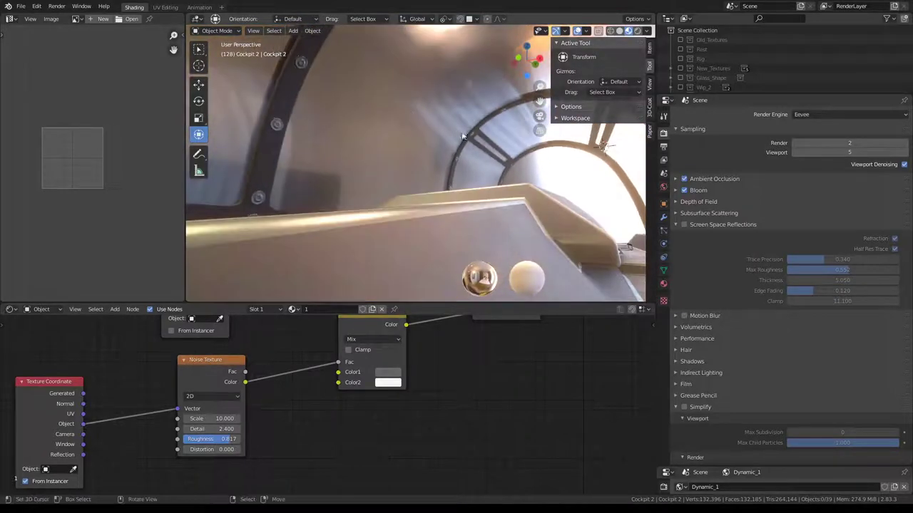
mouse_move(462, 136)
middle_down()
mouse_move(320, 159)
mouse_move(388, 83)
mouse_move(404, 112)
mouse_move(401, 135)
mouse_move(418, 142)
mouse_move(399, 105)
mouse_move(479, 155)
mouse_move(451, 124)
mouse_move(400, 117)
mouse_move(442, 128)
middle_up()
scroll(324, 403, down, 1)
scroll(323, 404, down, 2)
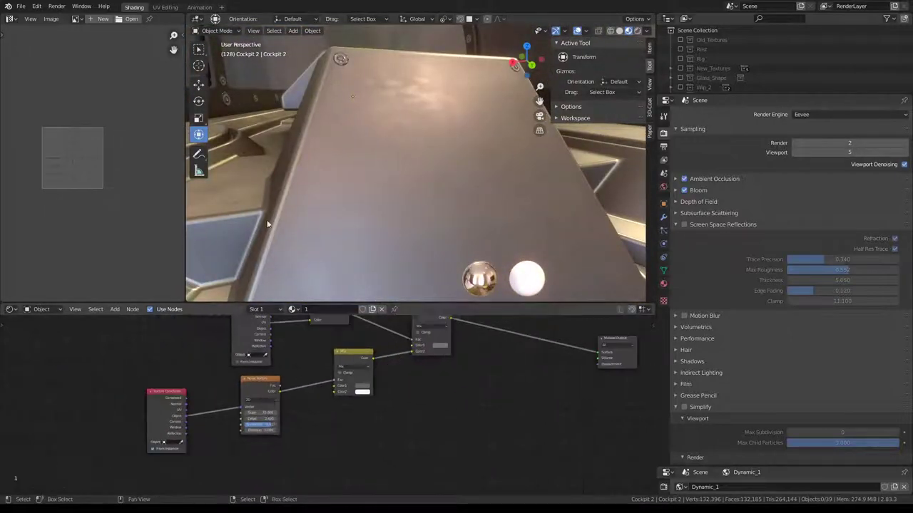
- Save the blend file from the File menu
click(21, 7)
click(35, 77)
middle_drag(430, 436, 491, 342)
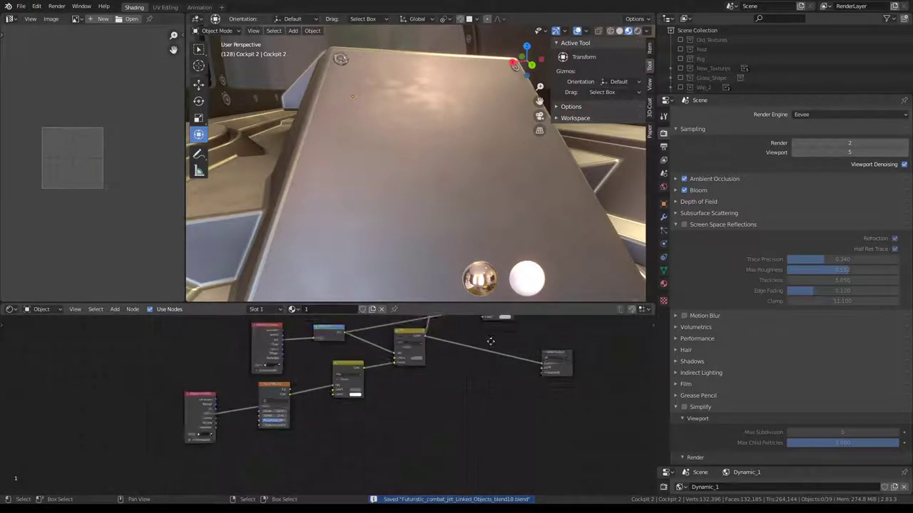
scroll(464, 356, up, 2)
scroll(435, 406, up, 2)
scroll(465, 383, up, 1)
scroll(433, 392, up, 1)
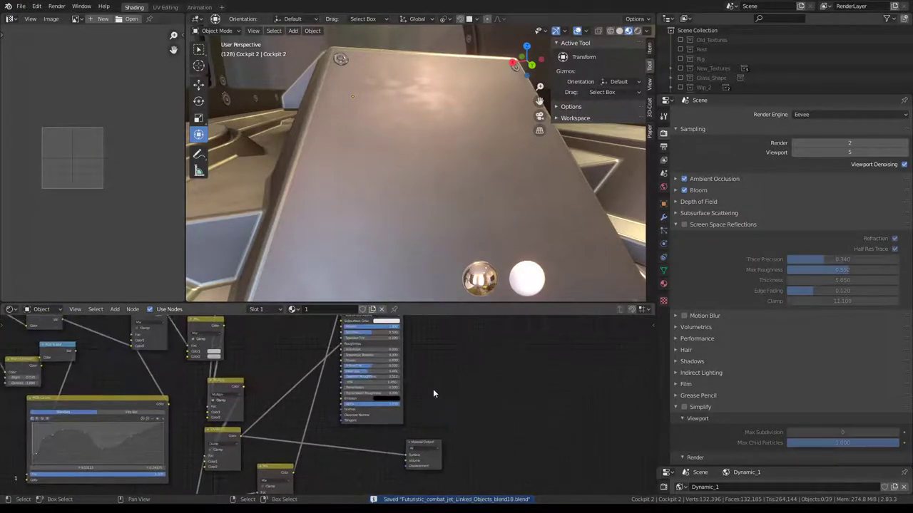
scroll(433, 393, down, 1)
scroll(428, 360, up, 1)
- Rearrange the nodes and make the second Material Output active so the hull shows the noise Mix
drag(422, 344, 442, 422)
click(662, 285)
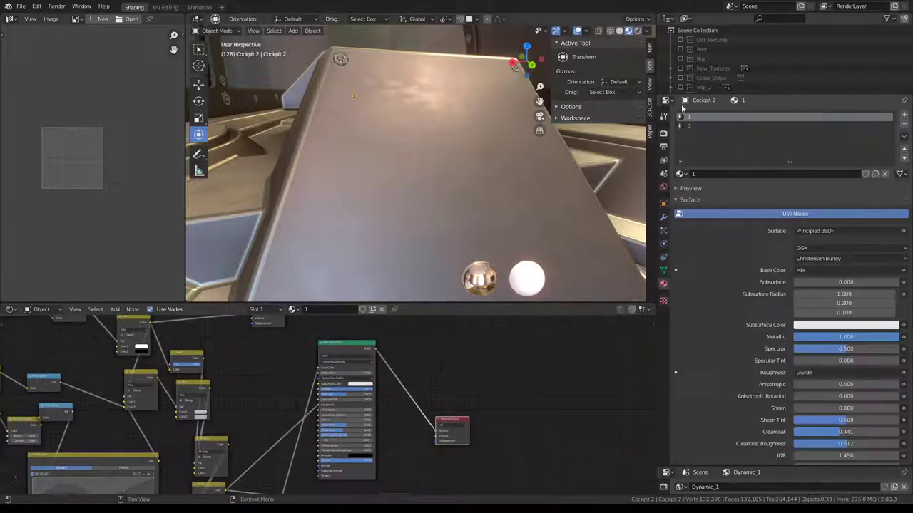
middle_drag(417, 441, 370, 417)
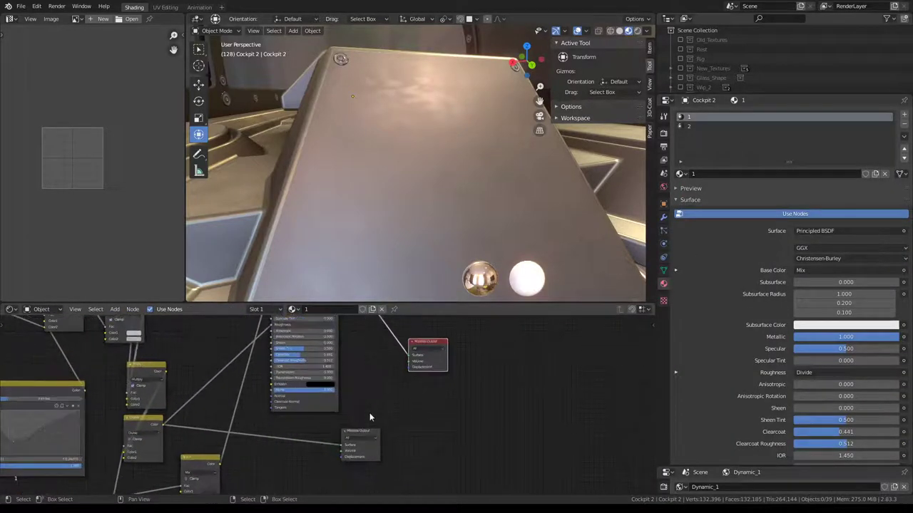
drag(362, 432, 478, 427)
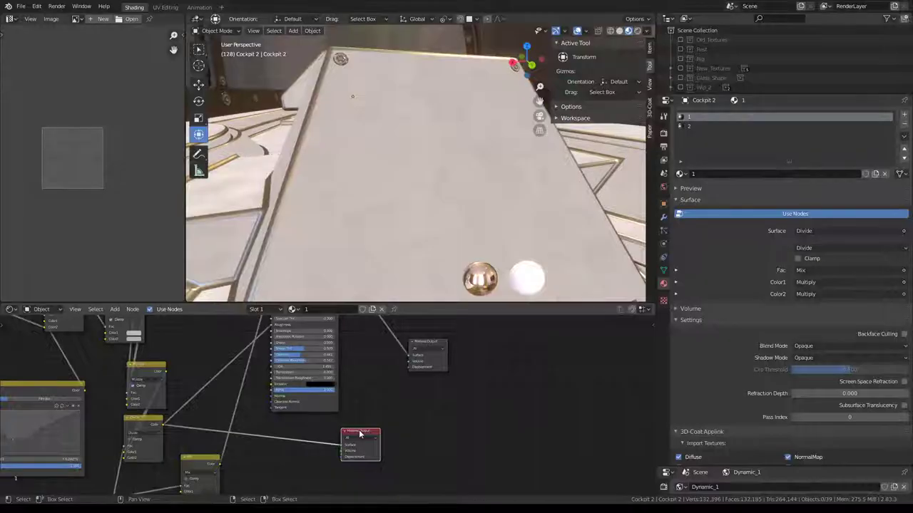
middle_drag(107, 429, 217, 355)
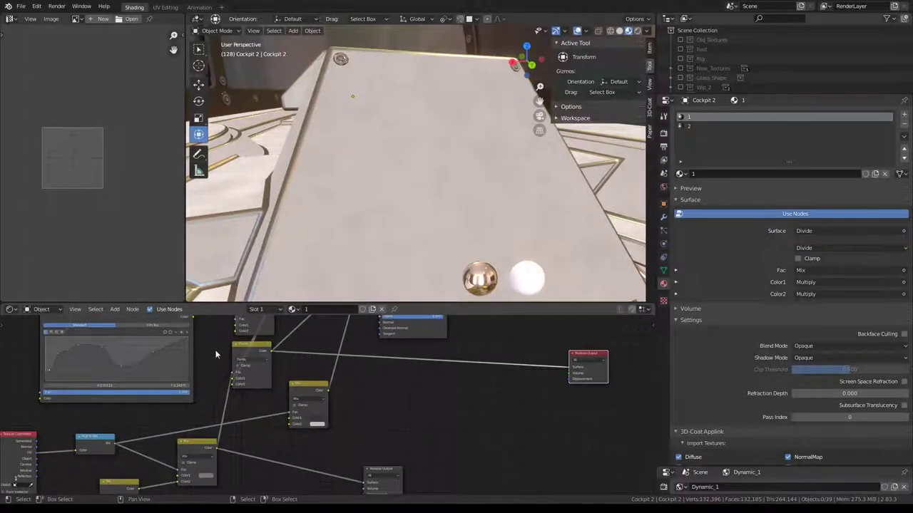
drag(316, 388, 320, 379)
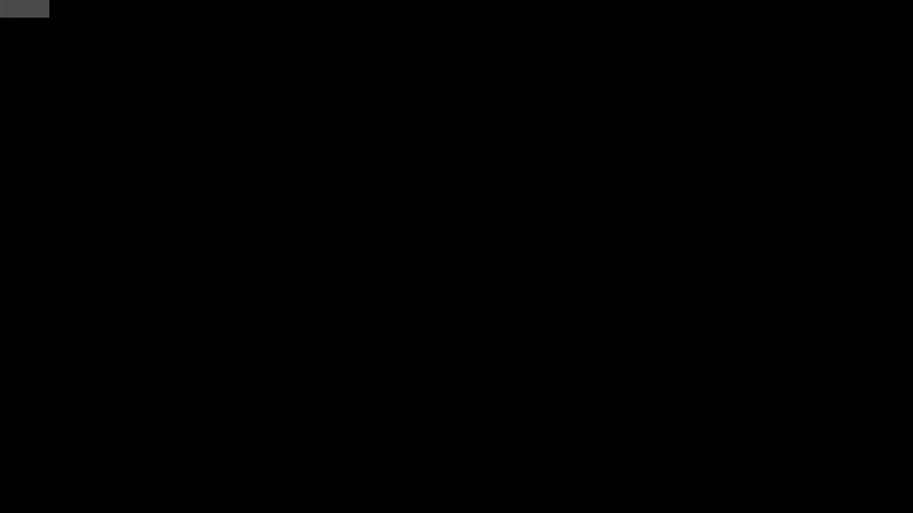
drag(378, 468, 469, 458)
middle_drag(385, 143, 405, 157)
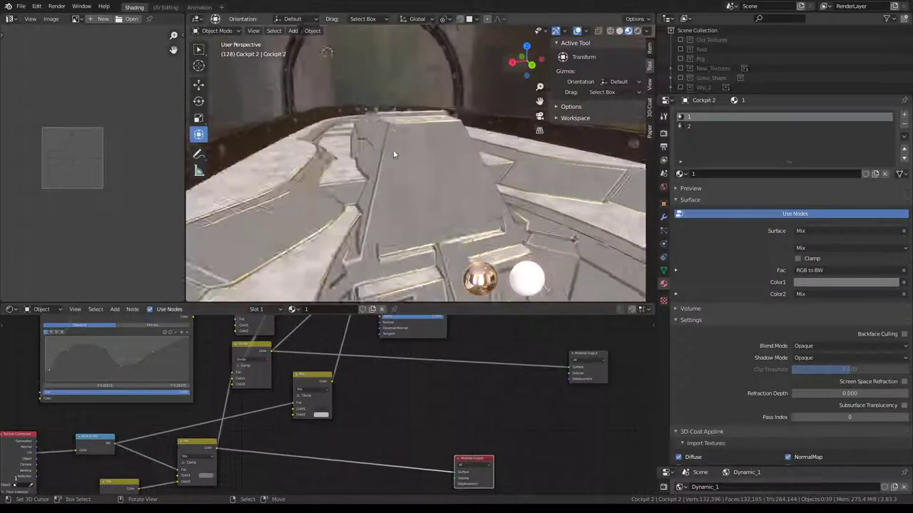
middle_drag(439, 386, 430, 356)
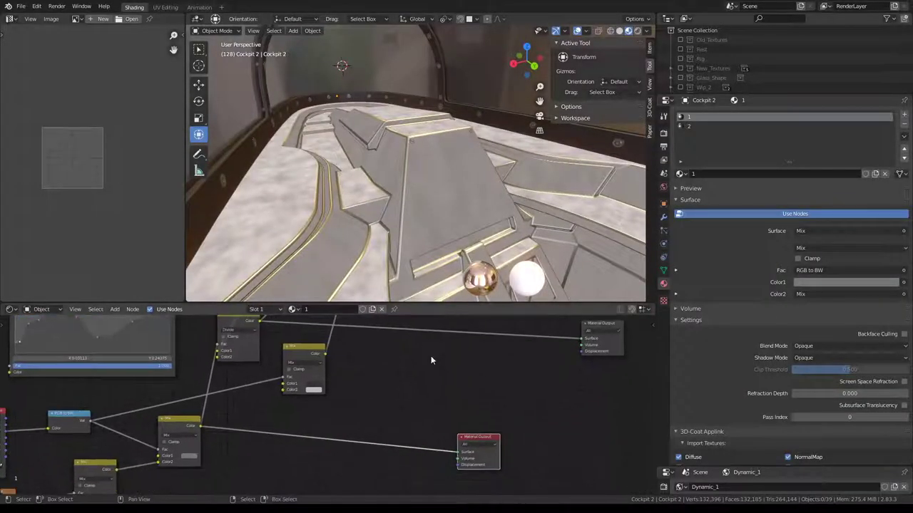
scroll(327, 421, down, 1)
key(shift+a)
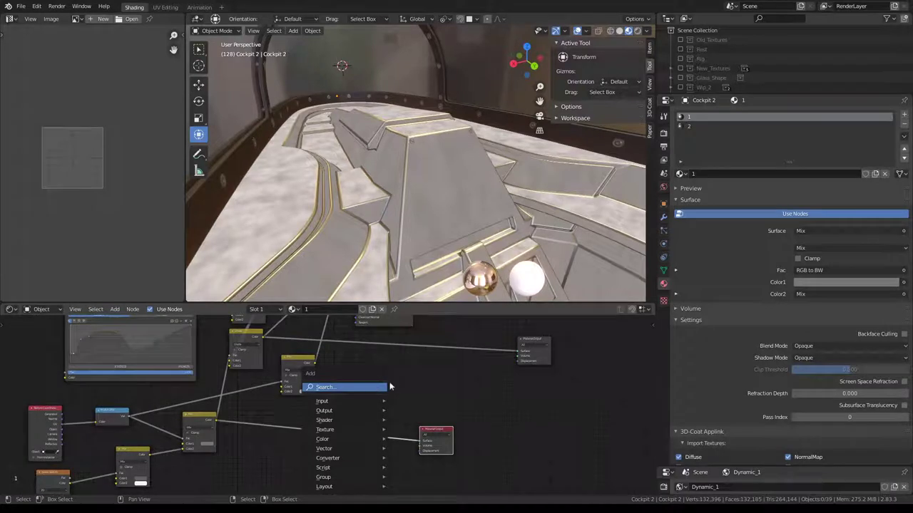
- Add a Vector > Displacement node and link it to a Material Output
key(shift+a)
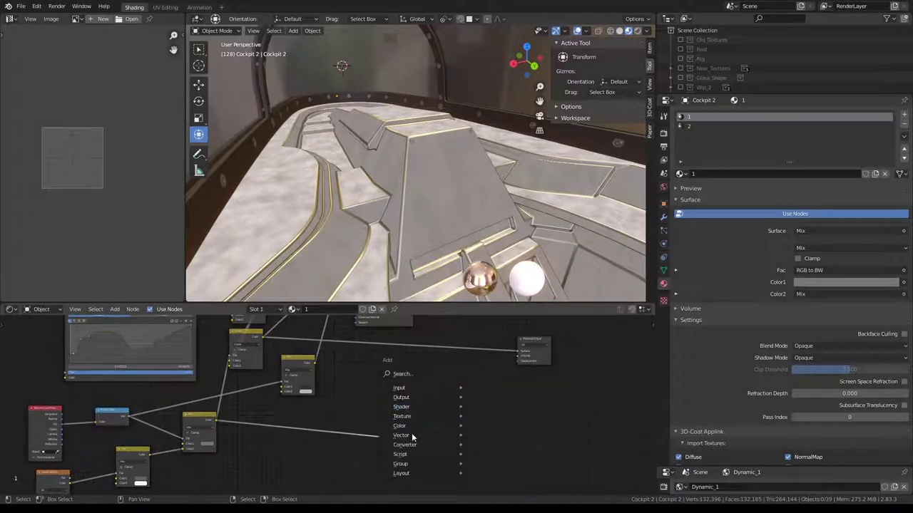
mouse_move(401, 435)
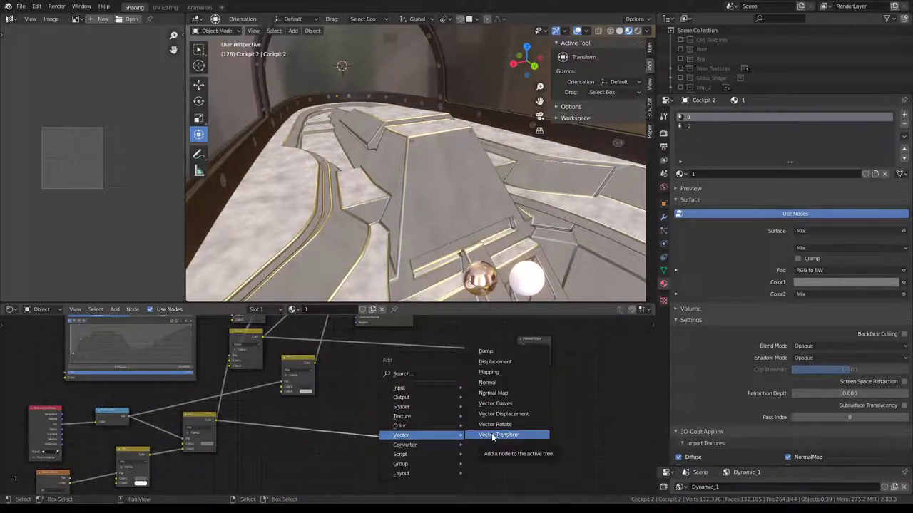
click(495, 361)
click(416, 391)
drag(265, 340, 395, 383)
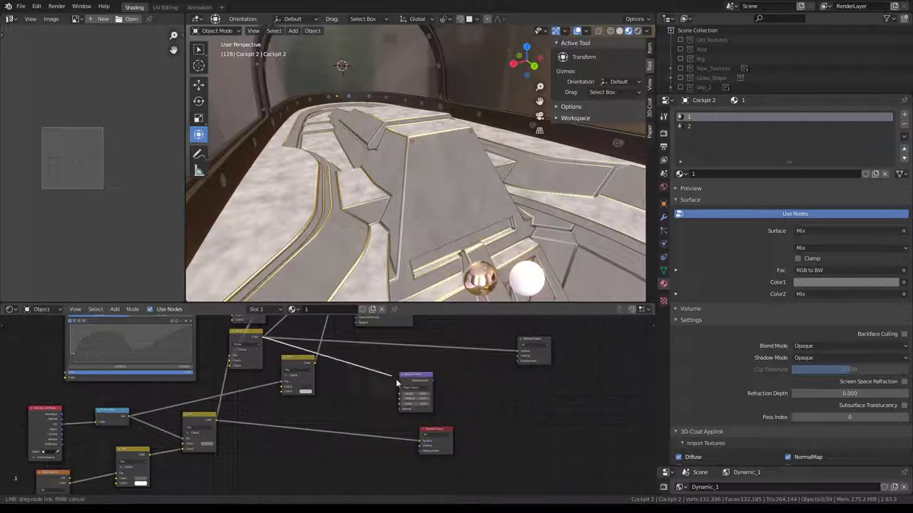
drag(375, 413, 383, 407)
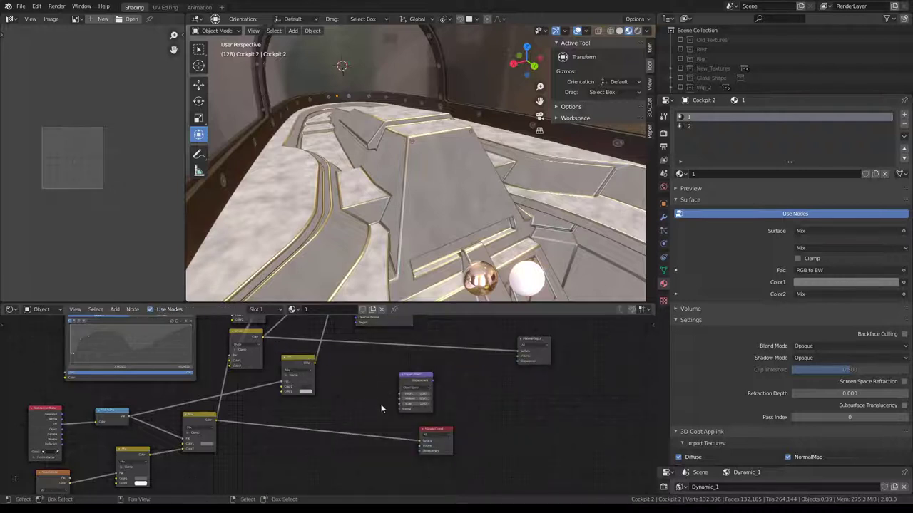
scroll(334, 408, up, 2)
scroll(333, 408, up, 1)
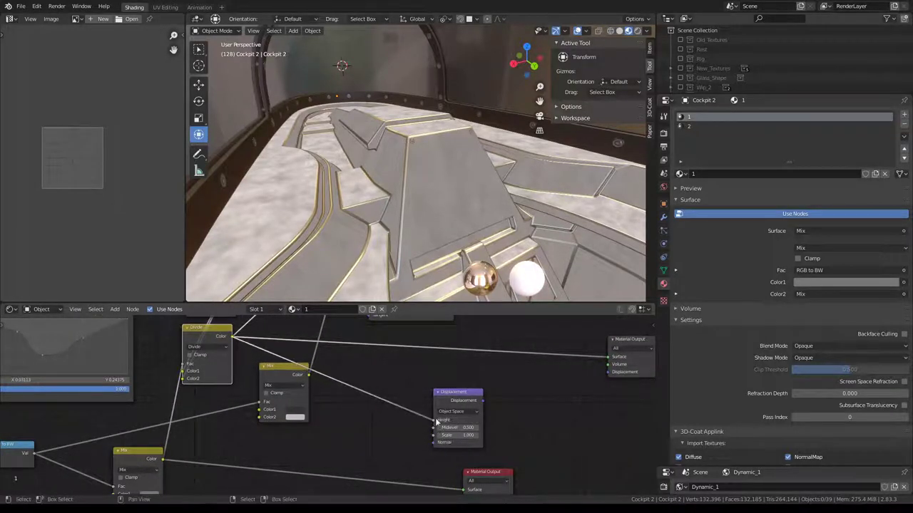
key(Home)
drag(366, 453, 426, 333)
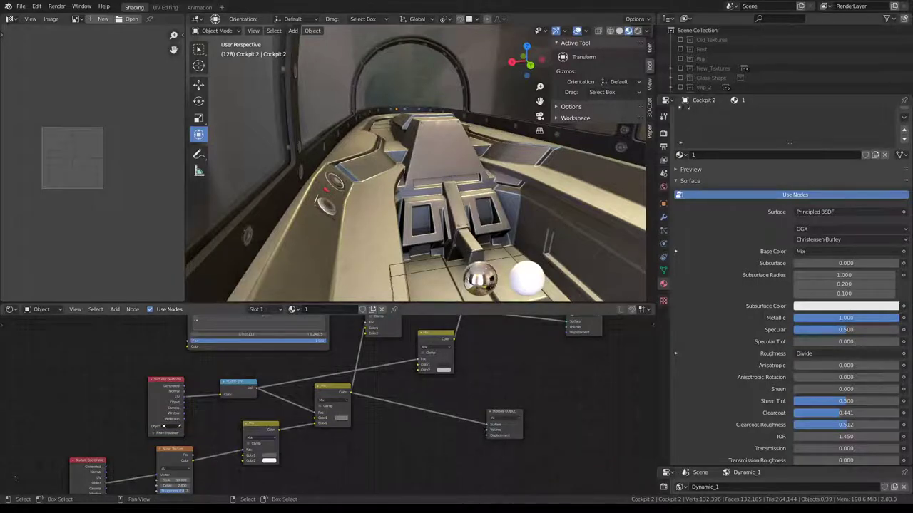
- Select the console piece, frame it, and isolate it in local view
mouse_move(428, 171)
middle_down()
mouse_move(418, 149)
mouse_move(372, 147)
mouse_move(398, 136)
middle_up()
scroll(397, 366, down, 5)
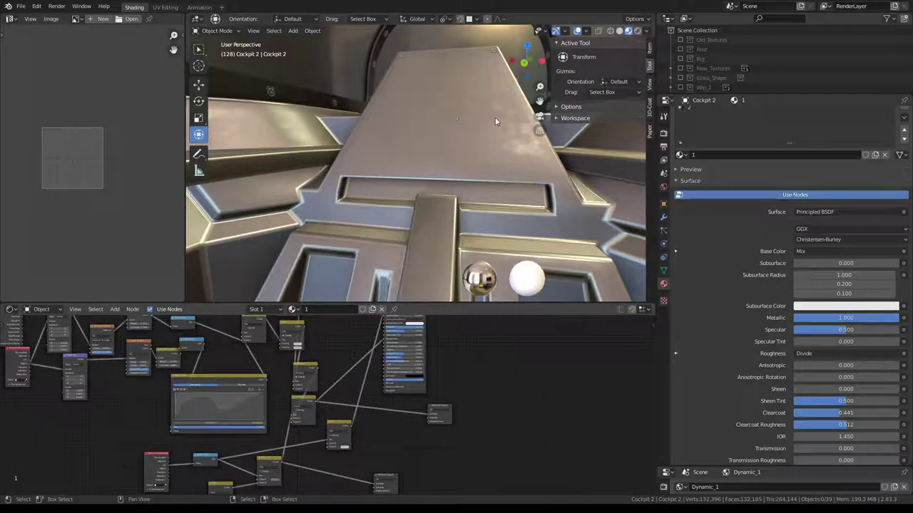
click(460, 129)
key(KP_Decimal)
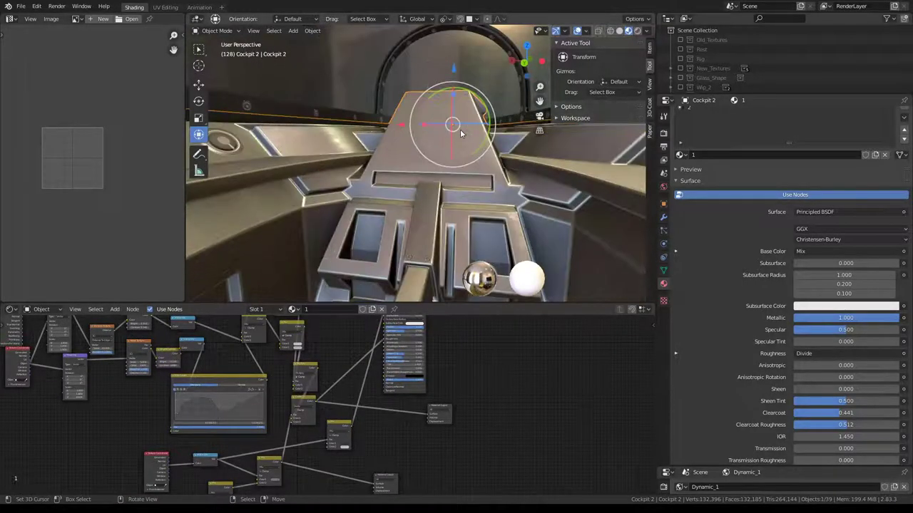
key(KP_Divide)
mouse_move(460, 129)
middle_down()
mouse_move(343, 191)
mouse_move(309, 159)
middle_up()
scroll(243, 403, up, 2)
scroll(422, 375, up, 2)
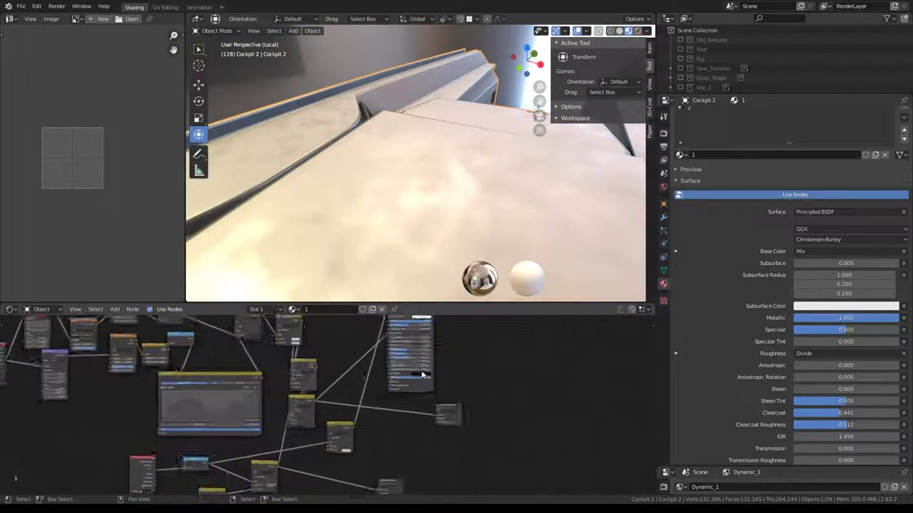
scroll(422, 374, up, 2)
scroll(422, 375, up, 2)
scroll(422, 375, up, 1)
key(shift+a)
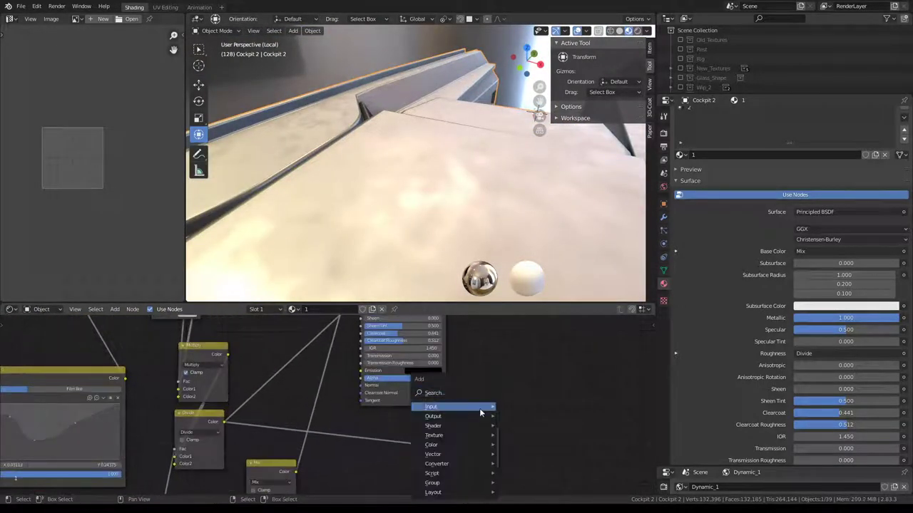
mouse_move(433, 455)
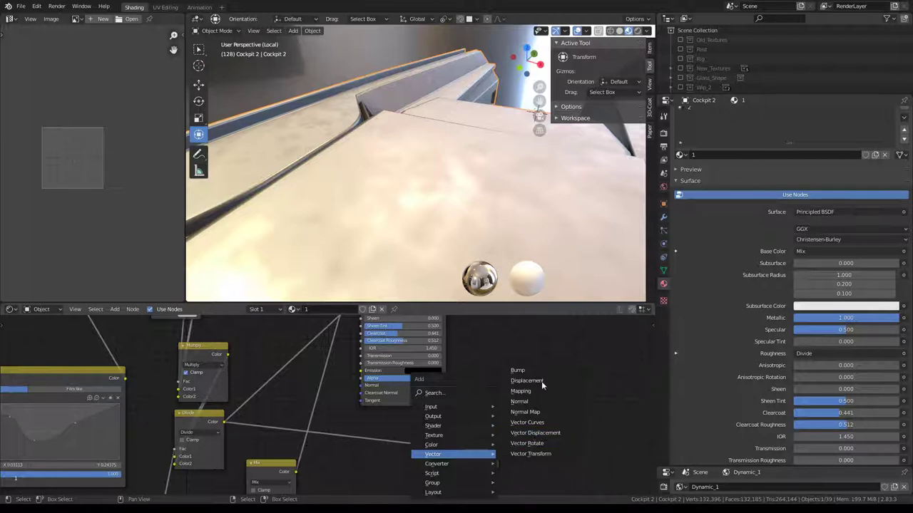
- Add a Bump node and move the Divide colour link from its Strength to its Height socket
click(517, 370)
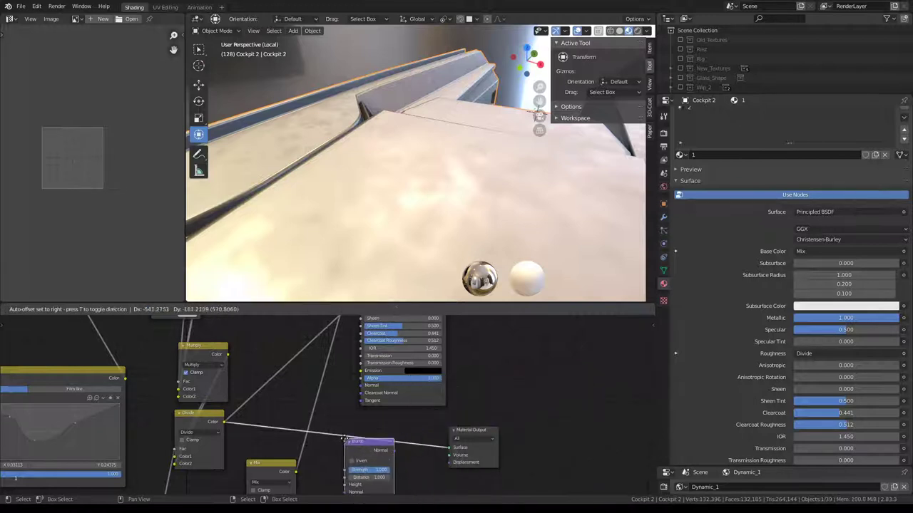
middle_drag(356, 459, 413, 399)
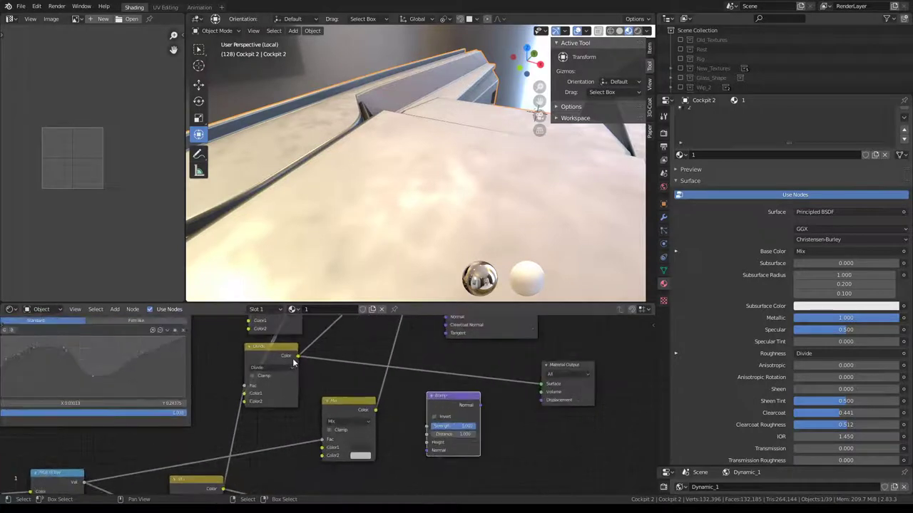
mouse_move(297, 356)
mouse_down()
mouse_move(401, 427)
mouse_move(426, 425)
mouse_up()
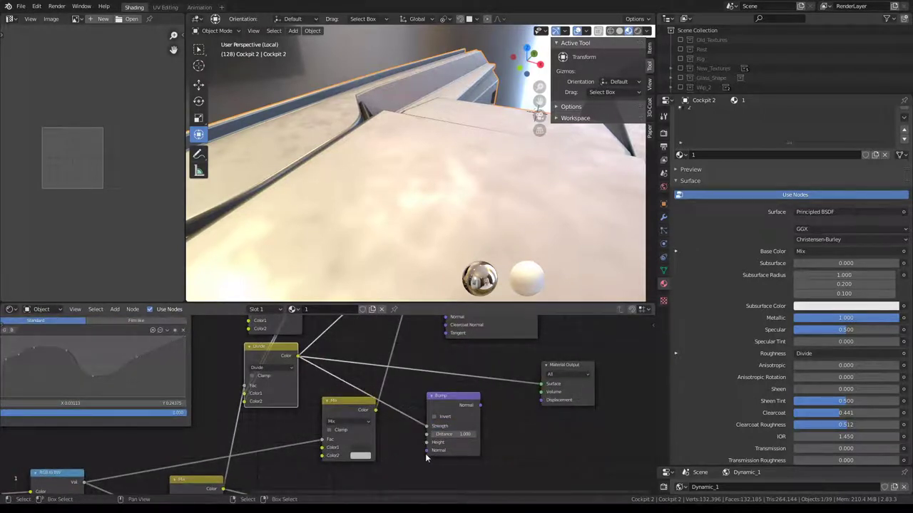
mouse_move(427, 425)
mouse_down()
mouse_move(427, 448)
mouse_move(443, 353)
mouse_up()
scroll(458, 439, down, 2)
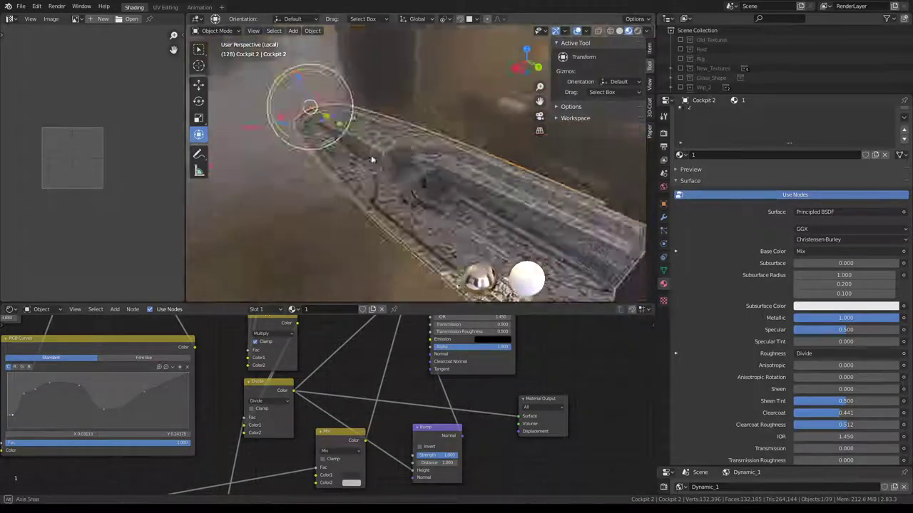
mouse_move(393, 147)
middle_down()
mouse_move(414, 189)
mouse_move(283, 200)
mouse_move(347, 146)
middle_up()
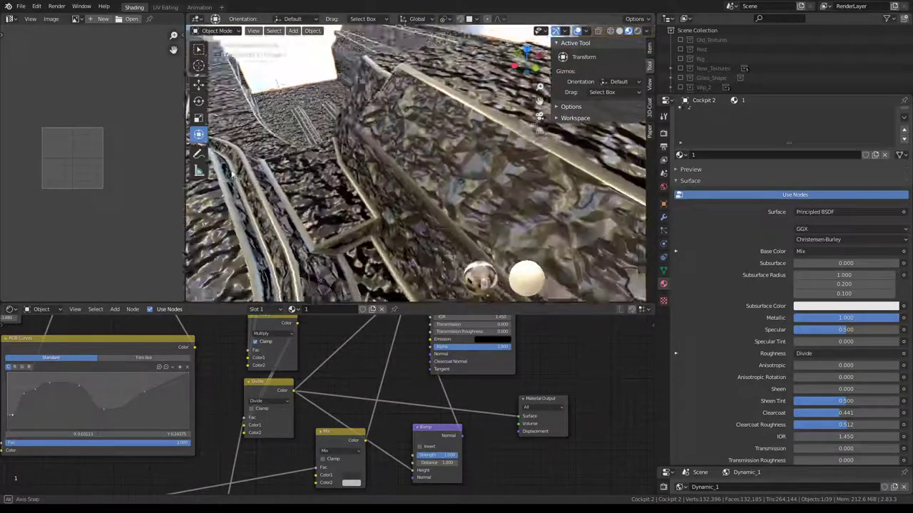
scroll(417, 382, up, 1)
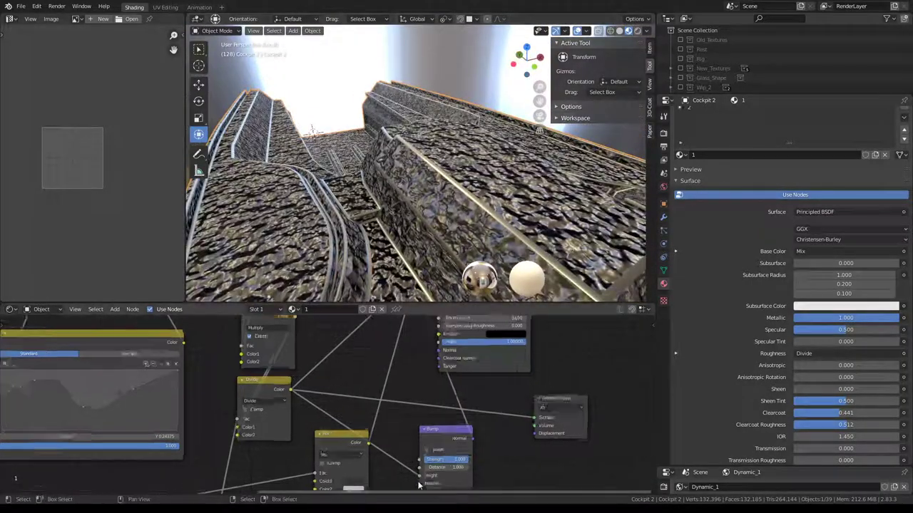
scroll(418, 382, up, 2)
scroll(418, 381, up, 1)
- Try Bump Strength values of 0 and 0.1, orbiting to judge the relief
text(0)
key(Return)
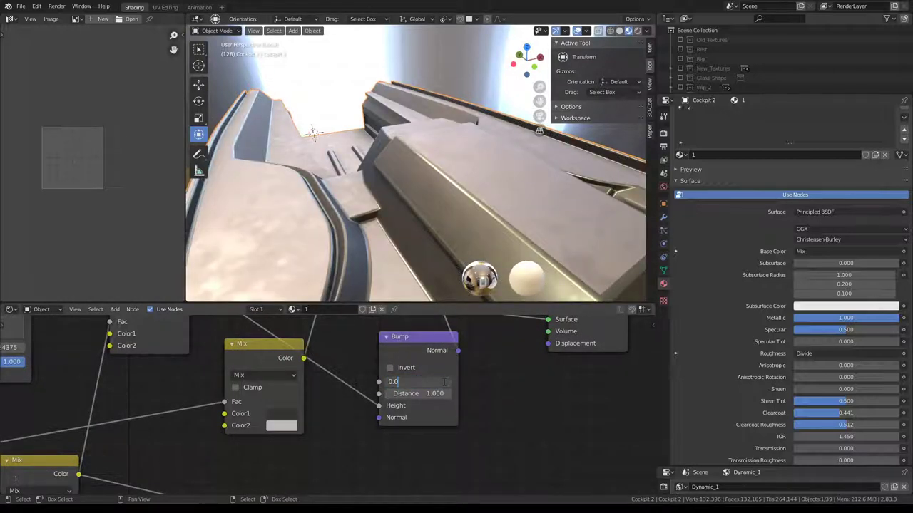
text(1)
key(Return)
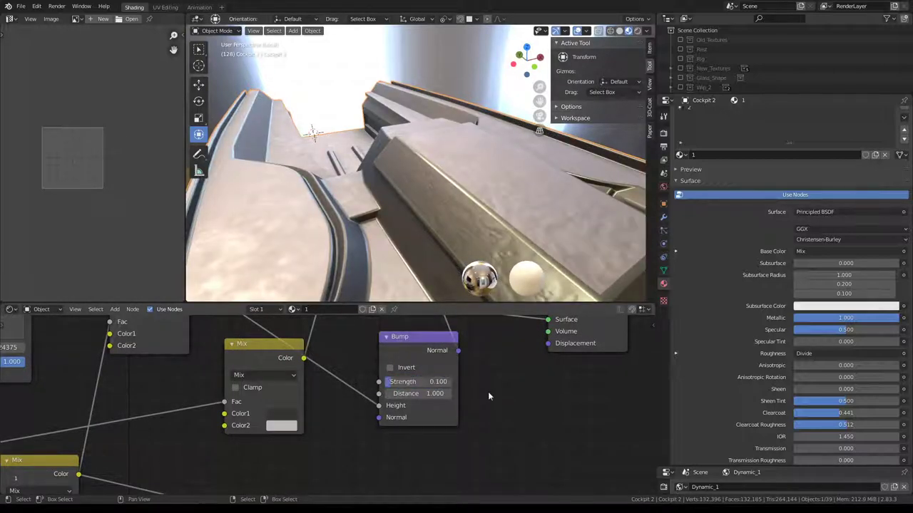
mouse_move(464, 235)
middle_down()
mouse_move(429, 196)
mouse_move(512, 170)
mouse_move(427, 163)
mouse_move(603, 232)
mouse_move(395, 170)
middle_up()
scroll(403, 420, up, 2)
scroll(403, 421, up, 2)
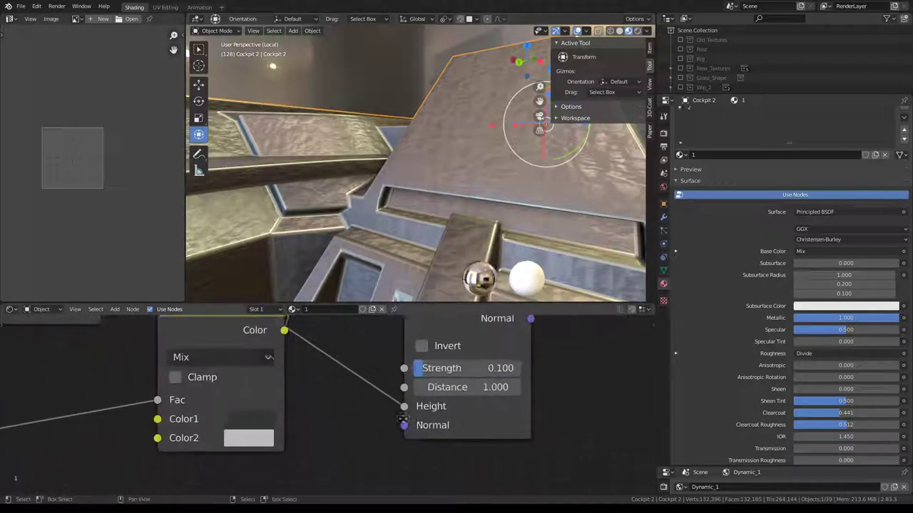
- Tune the Bump node to finish at Strength 0.020 and Distance 0.100
middle_drag(403, 421, 300, 410)
key(Escape)
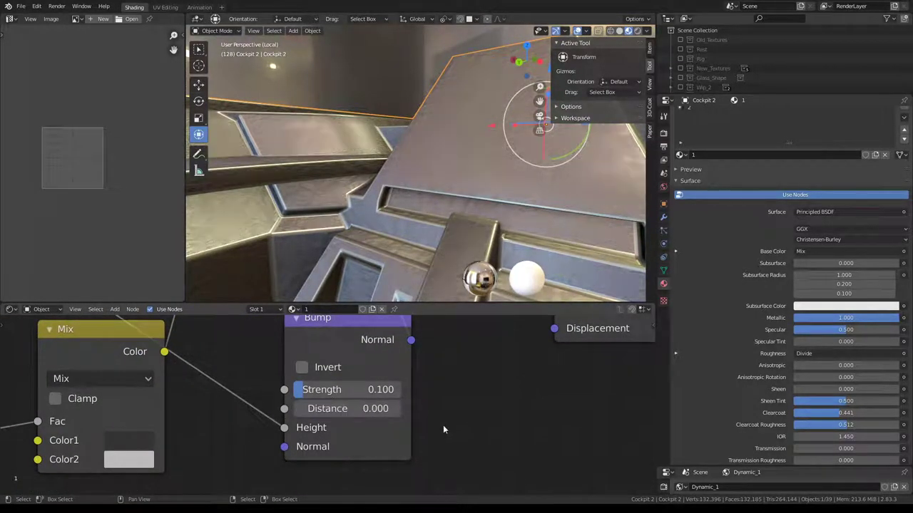
click(395, 409)
click(395, 409)
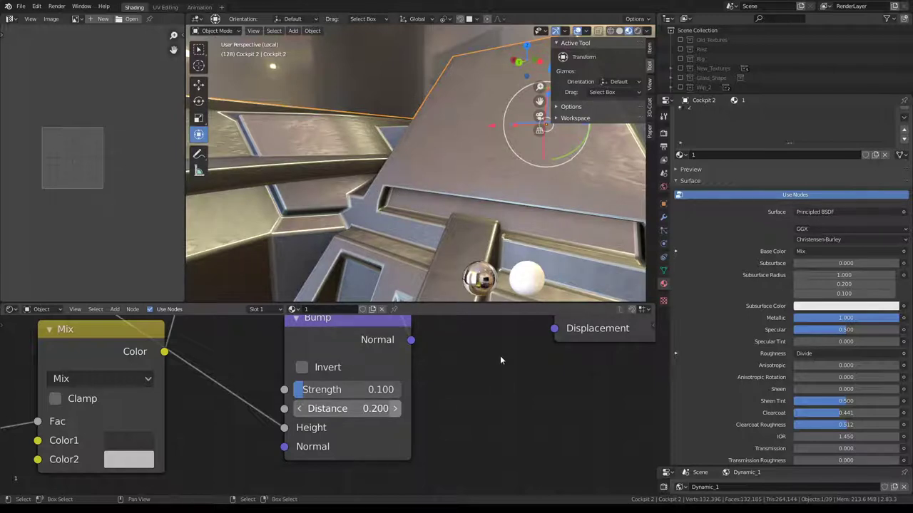
mouse_move(427, 213)
middle_down()
mouse_move(384, 156)
mouse_move(345, 142)
mouse_move(321, 147)
mouse_move(410, 137)
mouse_move(435, 109)
mouse_move(445, 118)
mouse_move(420, 150)
mouse_move(421, 356)
middle_up()
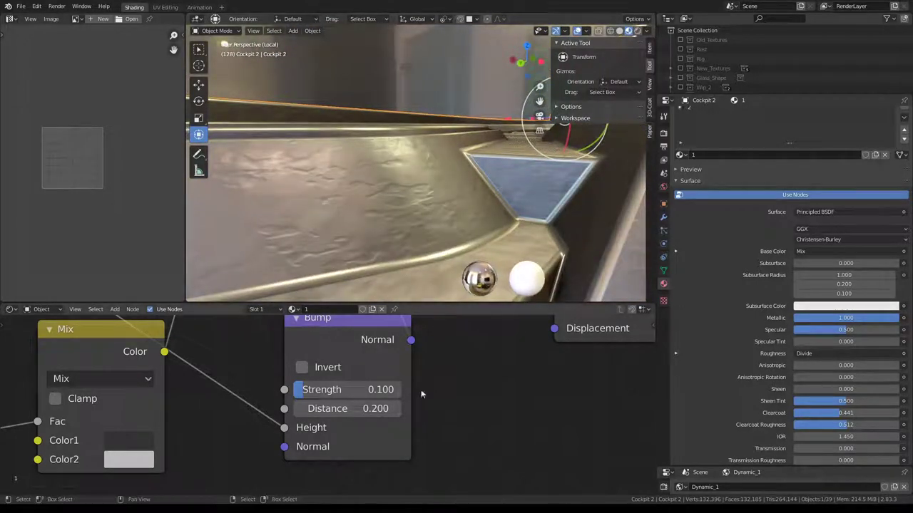
scroll(421, 394, up, 1)
click(385, 409)
text(0.100)
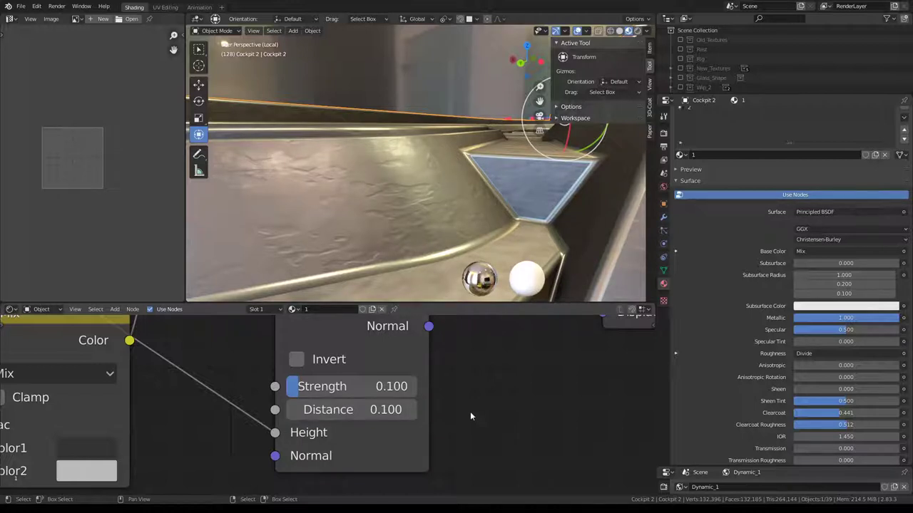
click(385, 386)
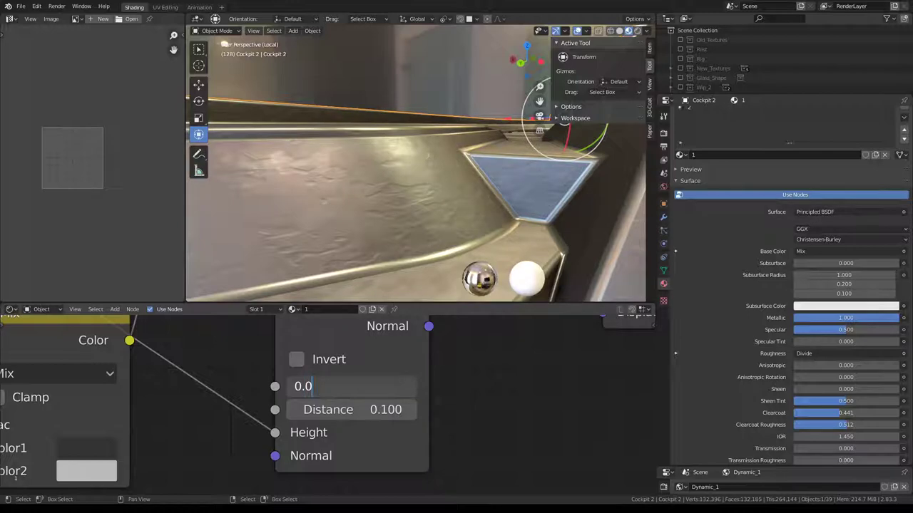
text(20)
mouse_move(399, 178)
middle_down()
mouse_move(304, 173)
mouse_move(386, 158)
mouse_move(427, 177)
mouse_move(448, 165)
mouse_move(417, 153)
mouse_move(430, 225)
mouse_move(404, 176)
mouse_move(415, 179)
mouse_move(414, 164)
mouse_move(392, 164)
middle_up()
- Switch the viewport Render Pass to Normal and inspect the cockpit's normals
click(647, 31)
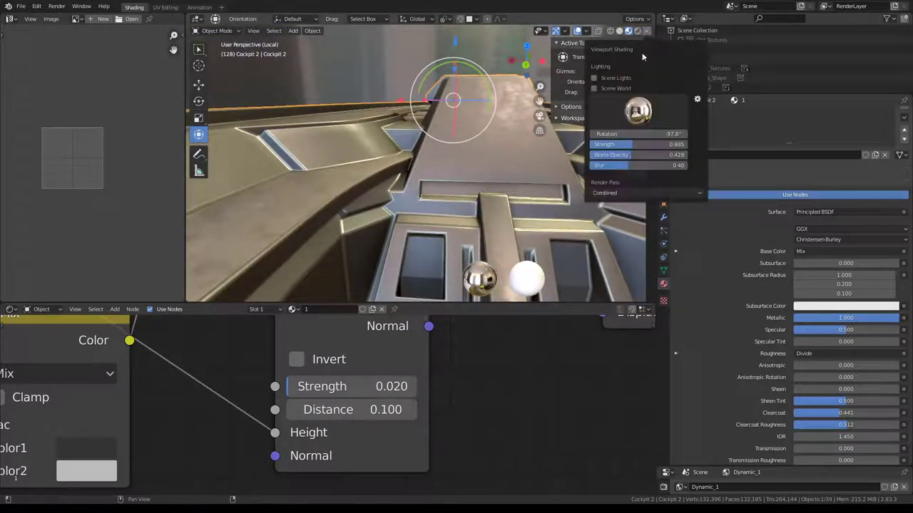
click(602, 193)
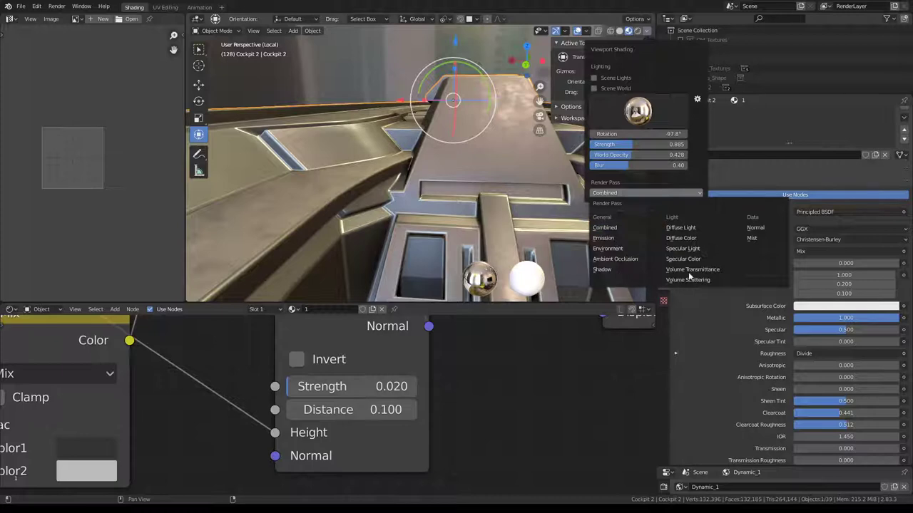
click(756, 228)
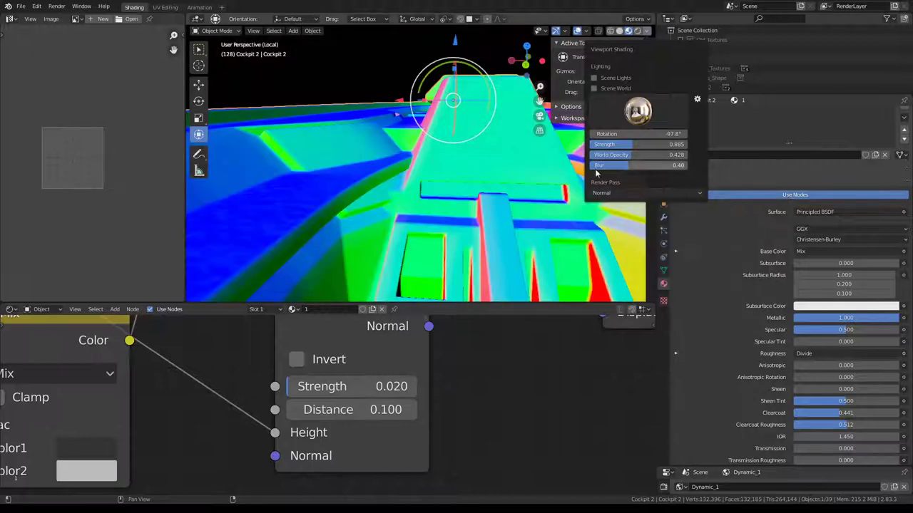
middle_drag(428, 156, 278, 116)
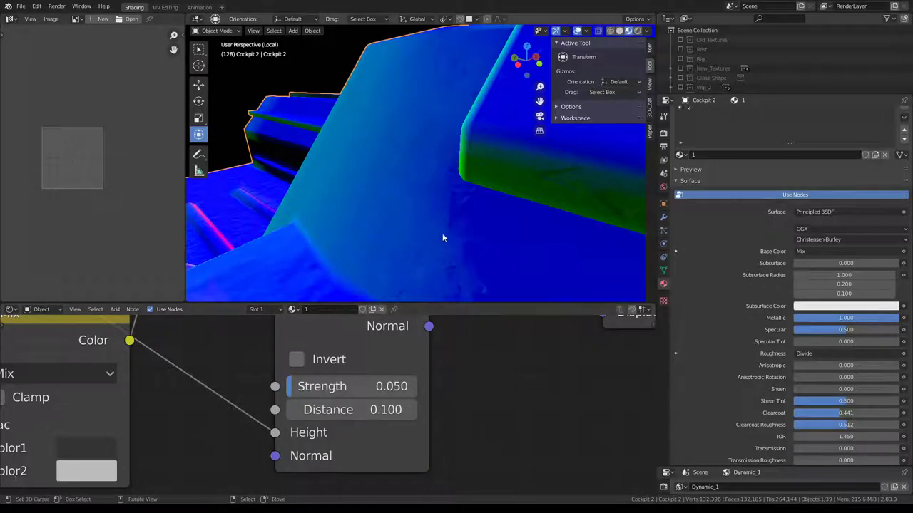
middle_drag(367, 165, 361, 168)
- Set the Bump Distance to 0.05 and check the cockpit from a new angle
click(391, 404)
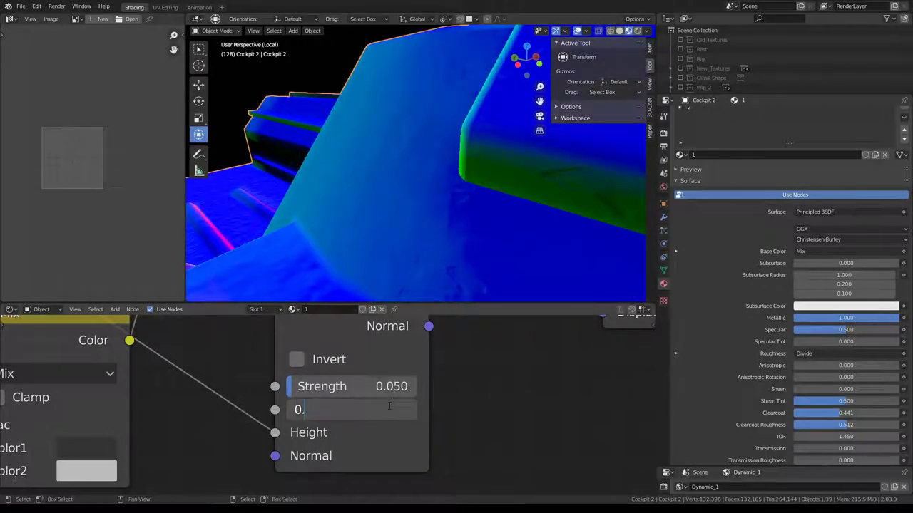
text(05)
key(Return)
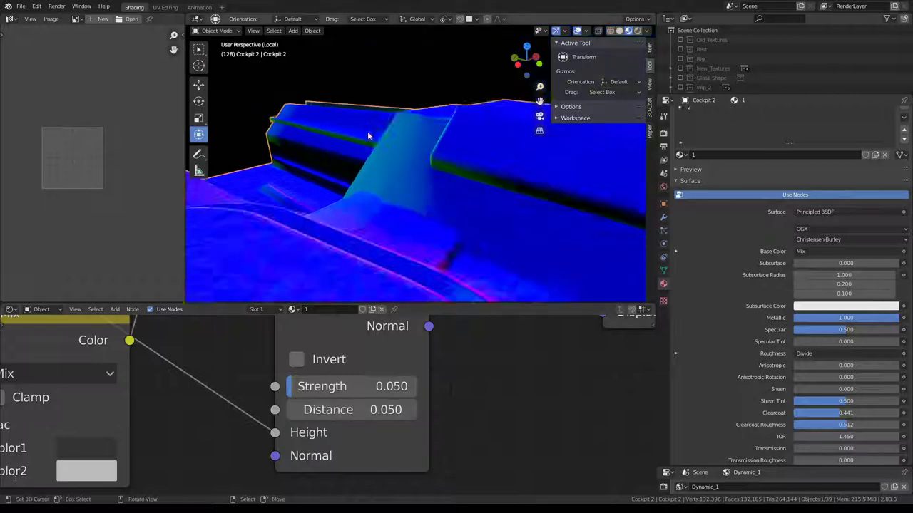
middle_drag(367, 136, 422, 144)
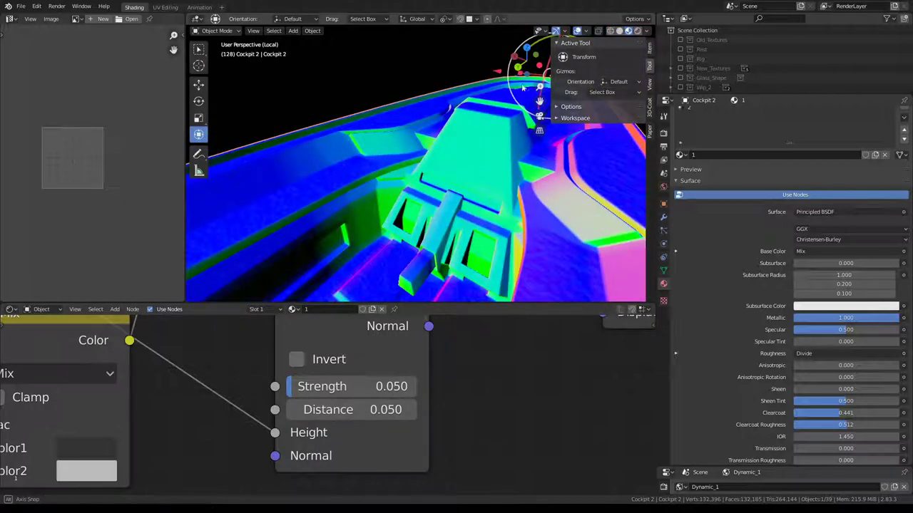
middle_drag(648, 37, 647, 37)
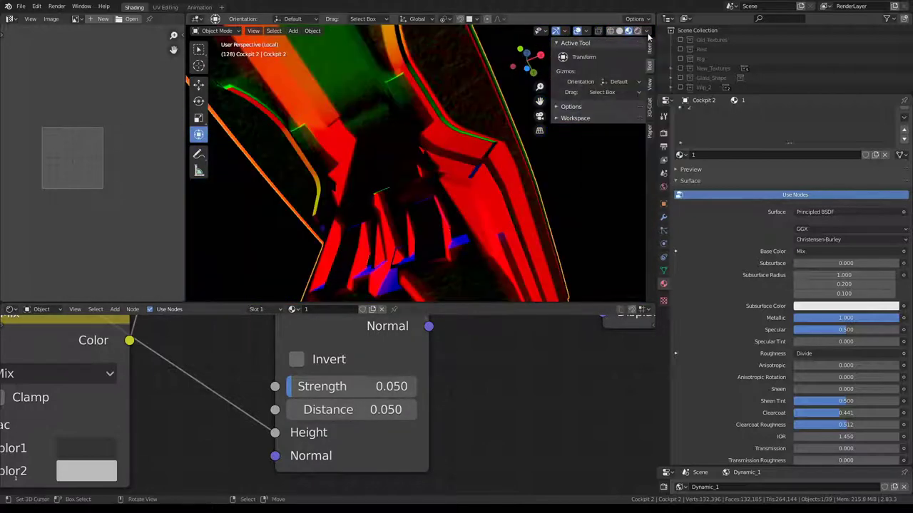
- Set the viewport Render Pass back to Combined
click(648, 33)
click(603, 193)
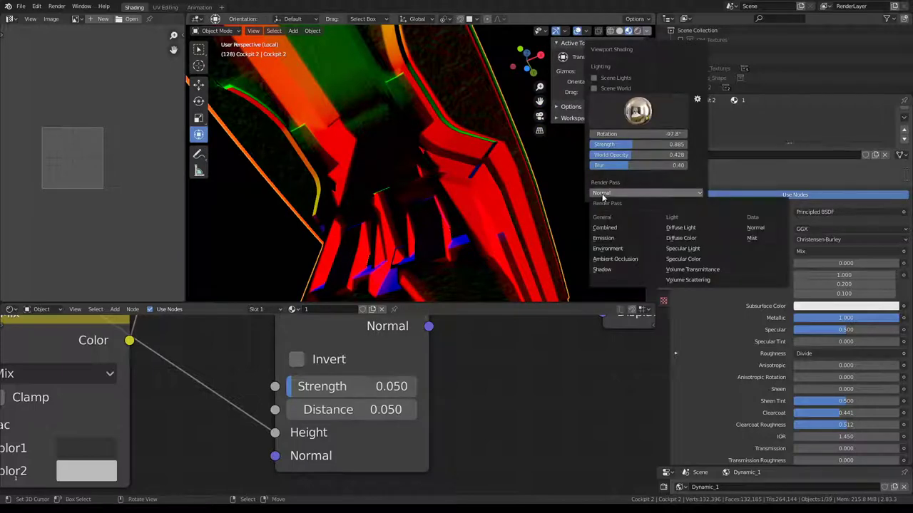
mouse_move(421, 143)
middle_down()
mouse_move(439, 81)
mouse_move(342, 115)
mouse_move(381, 131)
middle_up()
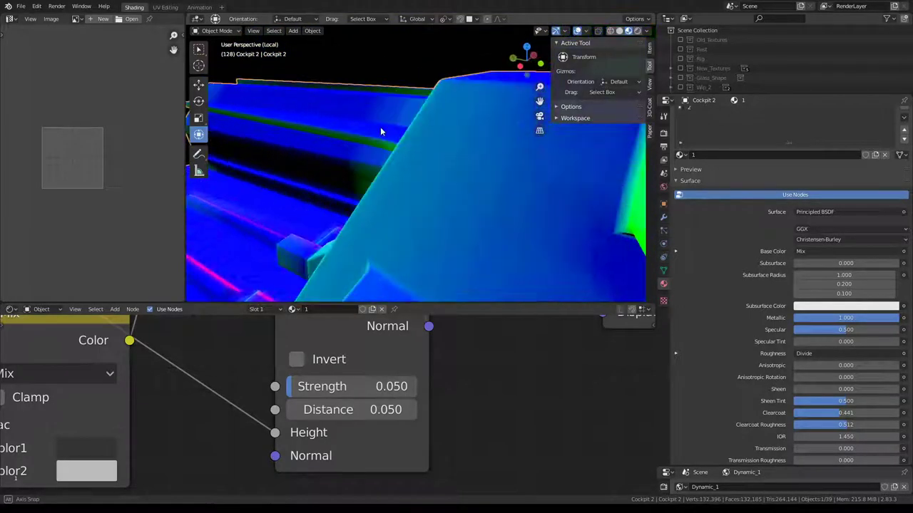
click(645, 33)
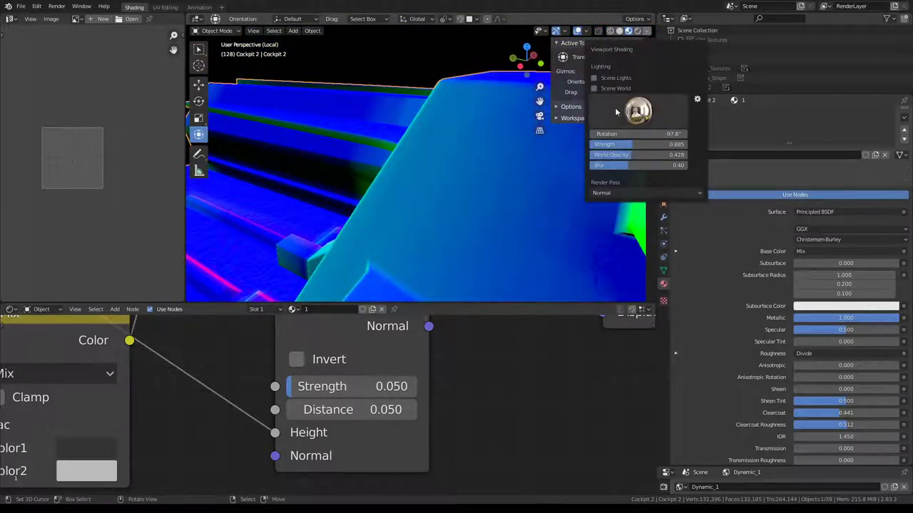
click(622, 193)
click(607, 228)
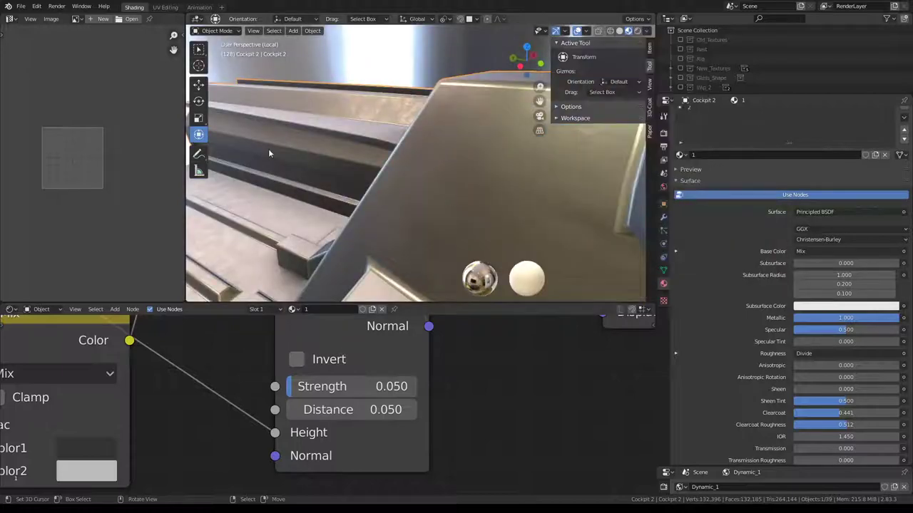
- Tidy the node layout around Divide, Mix and Bump, moving the Bump node left
mouse_move(268, 148)
middle_down()
mouse_move(392, 114)
mouse_move(483, 140)
mouse_move(469, 229)
mouse_move(392, 169)
mouse_move(364, 102)
mouse_move(349, 160)
mouse_move(395, 135)
middle_up()
scroll(396, 135, up, 4)
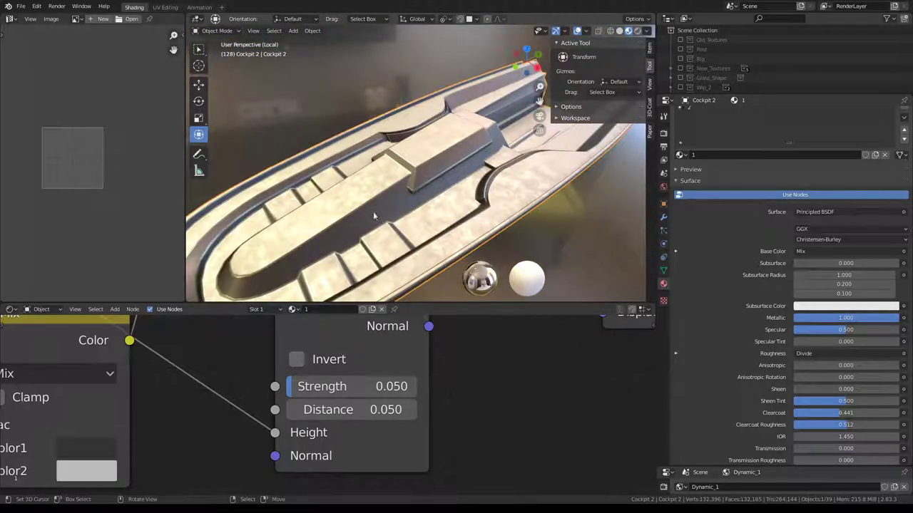
scroll(419, 421, down, 1)
scroll(419, 422, down, 2)
middle_drag(436, 382, 330, 447)
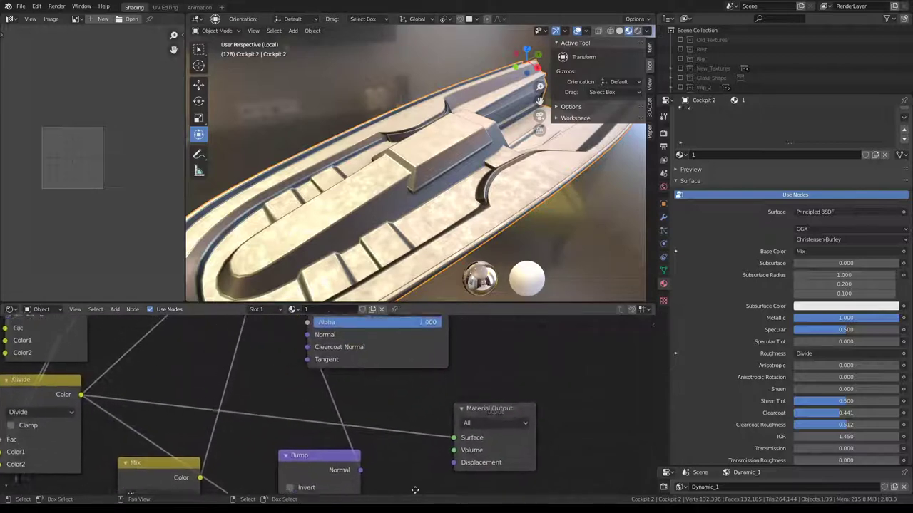
drag(330, 447, 301, 434)
middle_drag(366, 371, 374, 409)
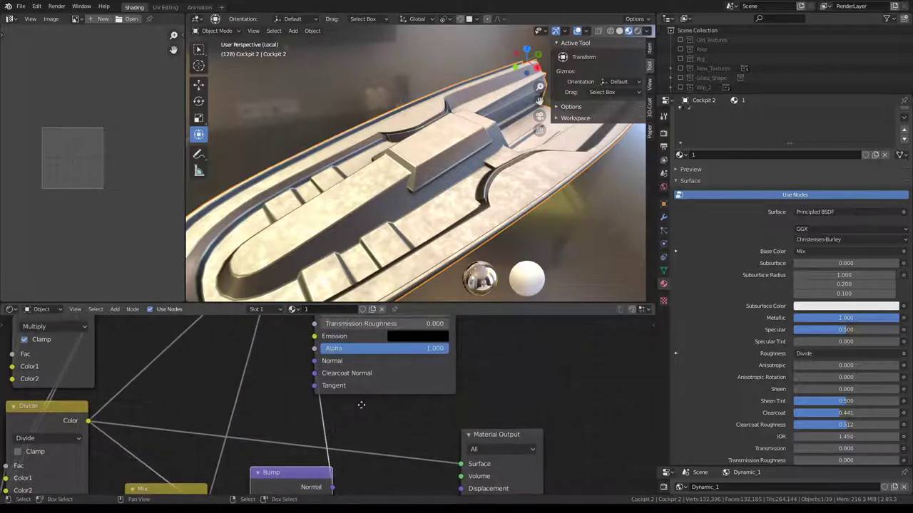
middle_drag(342, 298, 332, 182)
scroll(332, 182, up, 3)
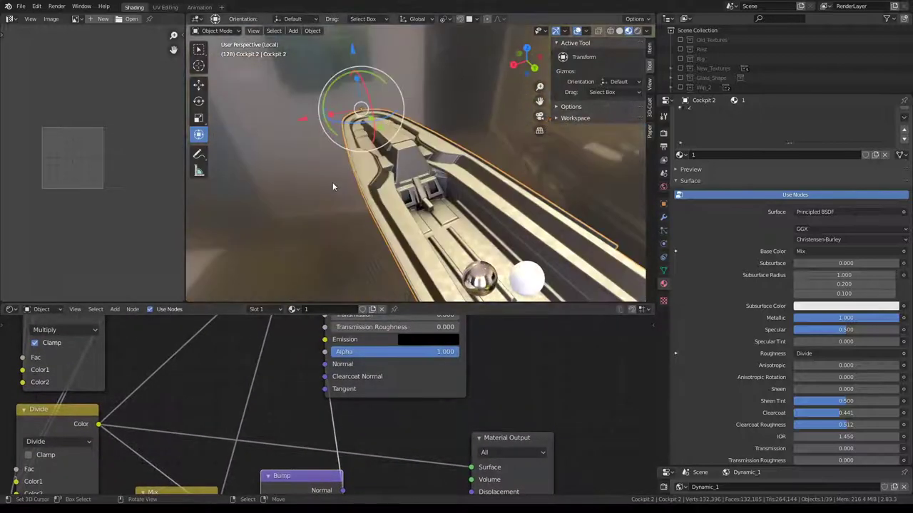
- Leave local view, select the canopy ring and a console face loop, then return to Object Mode
key(KP_Divide)
mouse_move(360, 228)
middle_down()
mouse_move(366, 166)
mouse_move(462, 170)
mouse_move(398, 155)
mouse_move(425, 146)
mouse_move(386, 173)
mouse_move(505, 134)
mouse_move(480, 128)
mouse_move(434, 153)
mouse_move(429, 127)
mouse_move(381, 204)
mouse_move(457, 122)
mouse_move(420, 119)
mouse_move(425, 112)
mouse_move(417, 151)
middle_up()
scroll(398, 143, up, 3)
click(429, 127)
key(Tab)
alt+click(378, 207)
key(Tab)
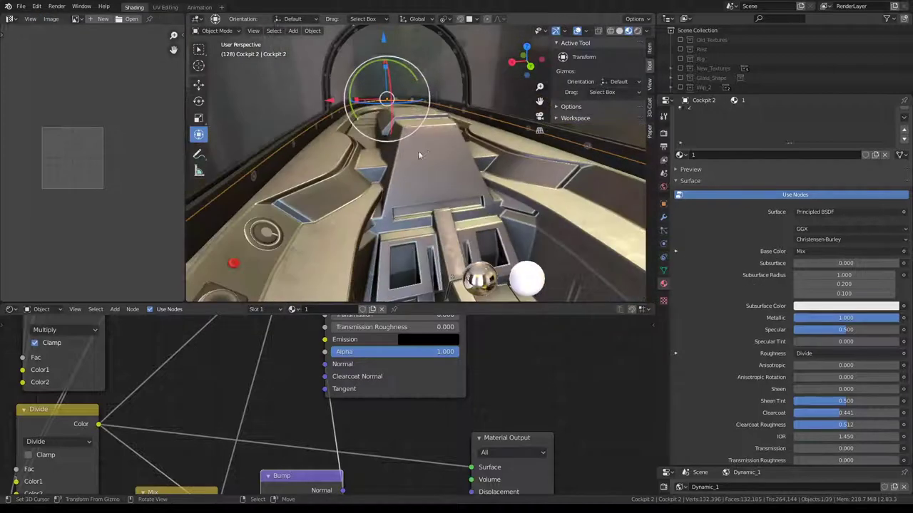
scroll(776, 179, down, 1)
- Lower the Eevee viewport sample count to 2 in Render Properties
click(663, 133)
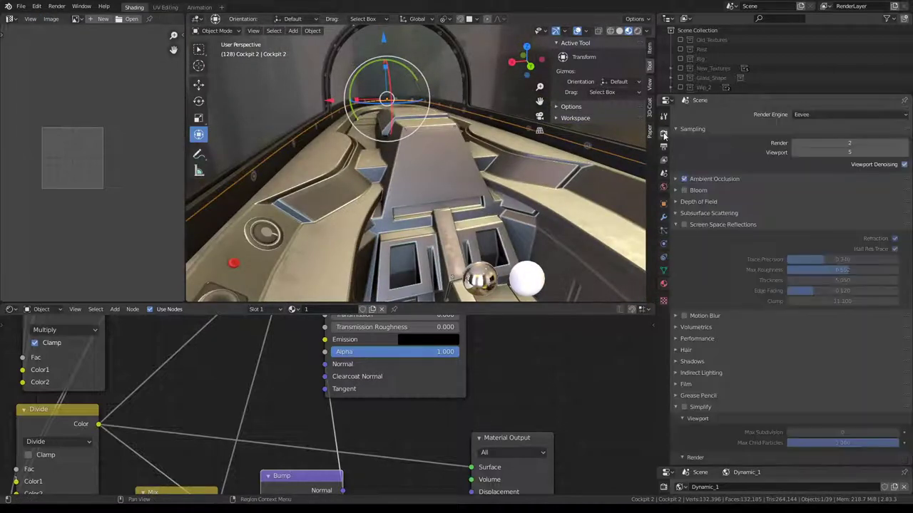
double_click(793, 153)
middle_drag(487, 184, 463, 175)
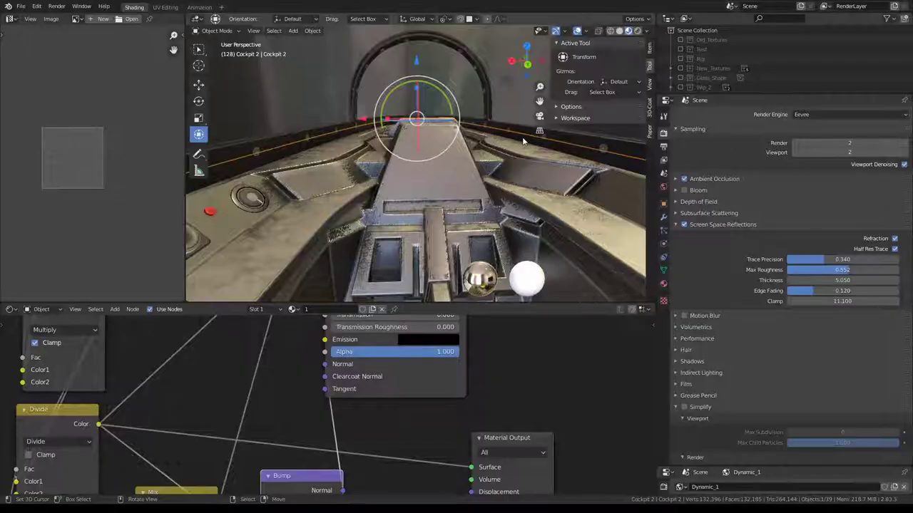
mouse_move(499, 153)
middle_down()
mouse_move(411, 152)
mouse_move(384, 129)
mouse_move(355, 123)
mouse_move(379, 118)
mouse_move(381, 143)
mouse_move(471, 129)
mouse_move(503, 136)
middle_up()
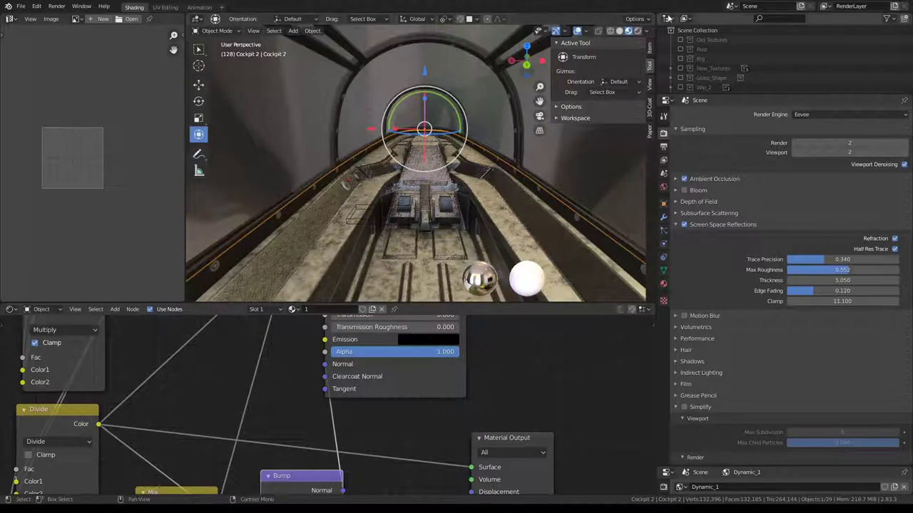
middle_drag(425, 214, 432, 178)
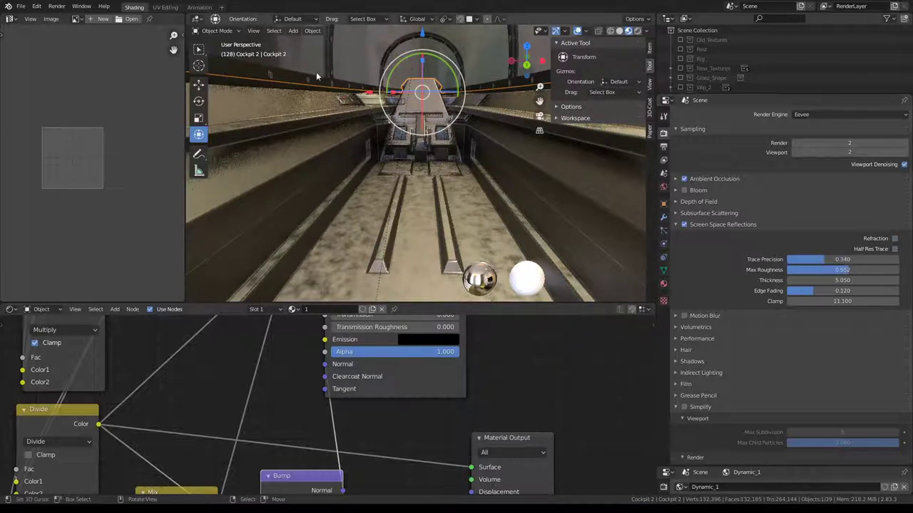
middle_drag(428, 185, 372, 149)
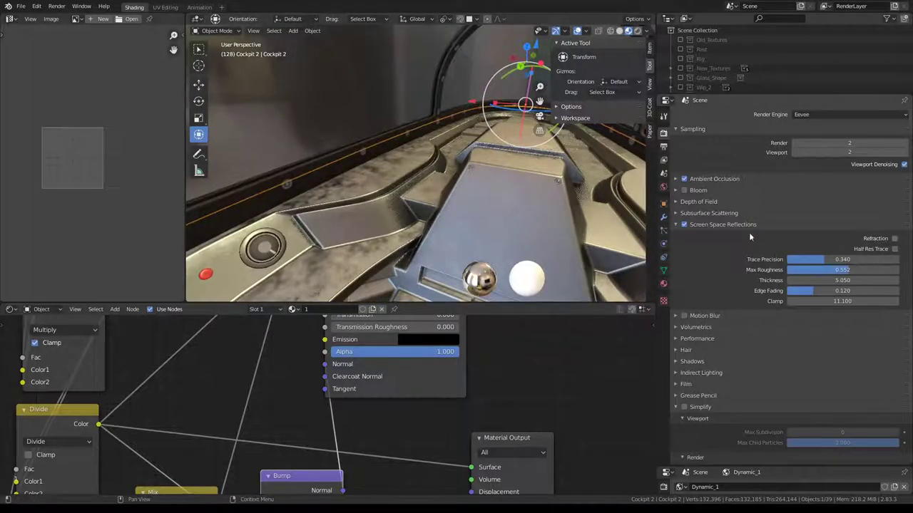
- Compare Screen Space Reflections on and off, leaving them disabled
click(685, 225)
click(685, 224)
click(685, 225)
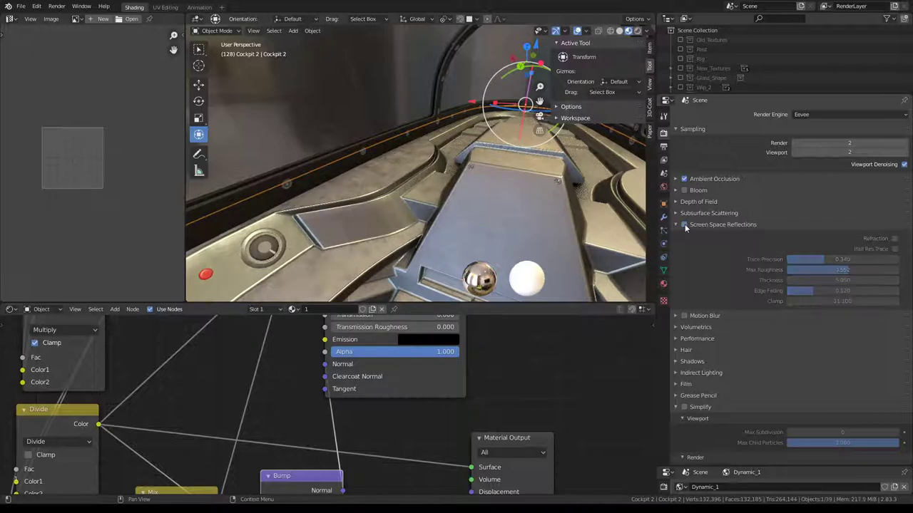
click(684, 224)
click(684, 225)
mouse_move(416, 114)
middle_down()
mouse_move(315, 137)
mouse_move(424, 123)
mouse_move(421, 95)
mouse_move(463, 158)
middle_up()
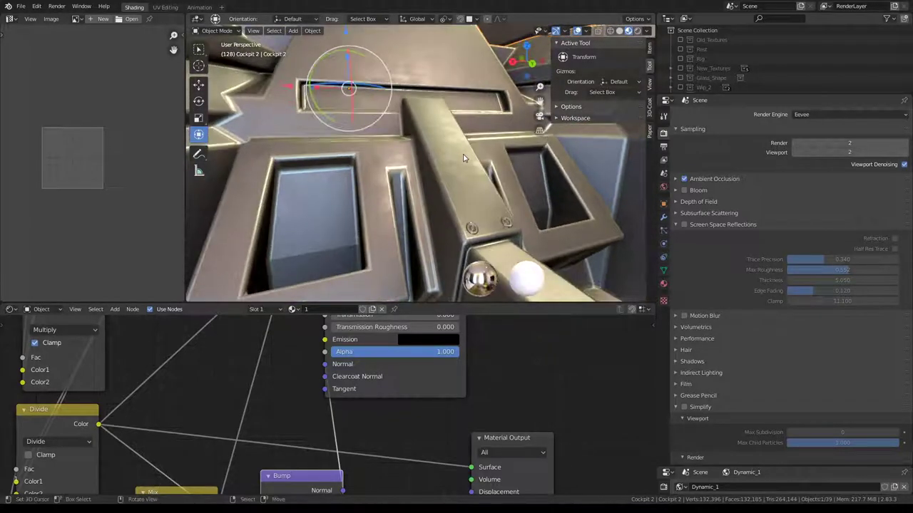
- Select the whole linked console part in Edit Mode, then show the cockpit's modifier stack
key(Tab)
click(446, 144)
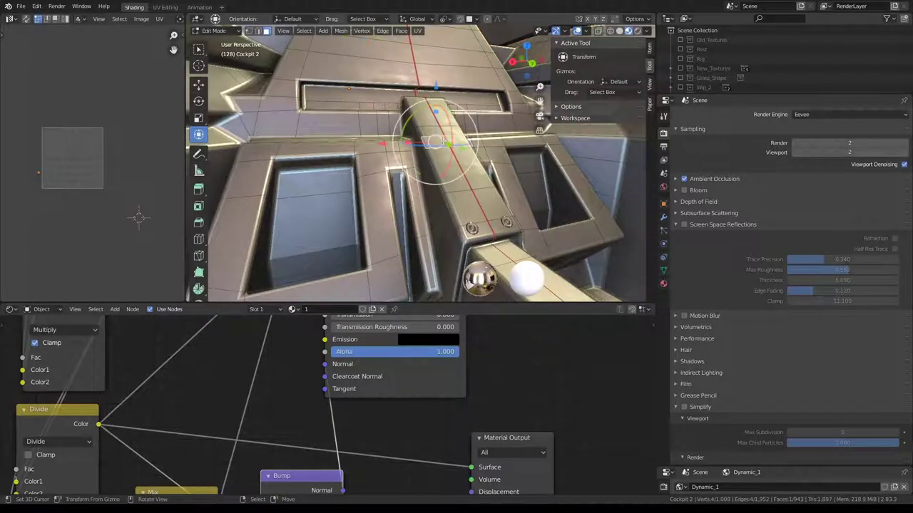
key(ctrl+l)
key(Tab)
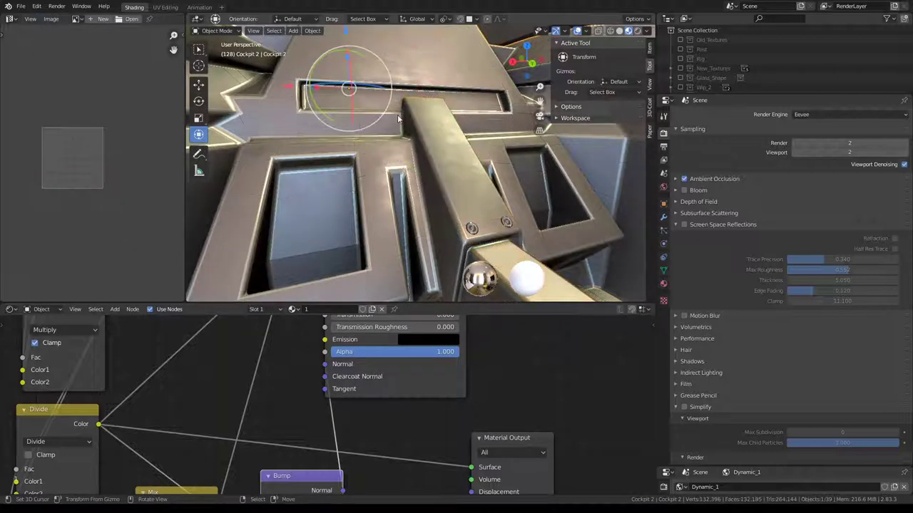
middle_drag(419, 136, 404, 115)
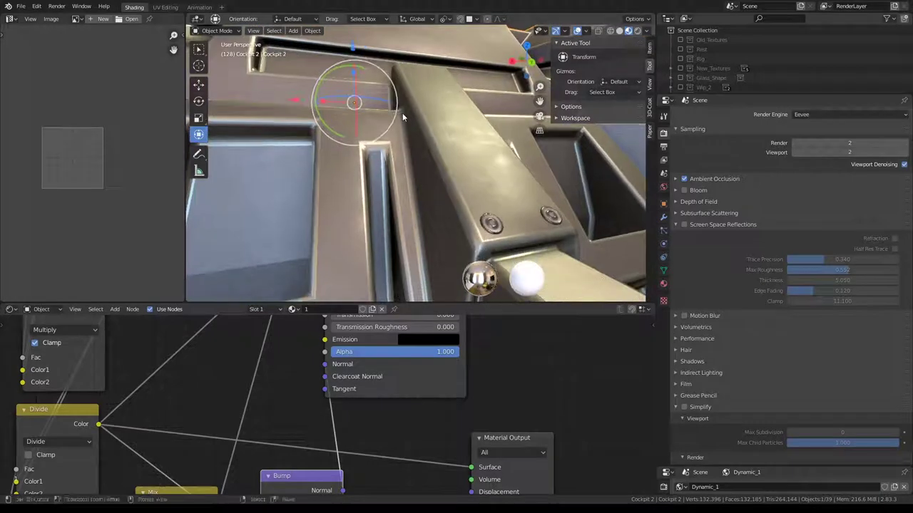
click(663, 220)
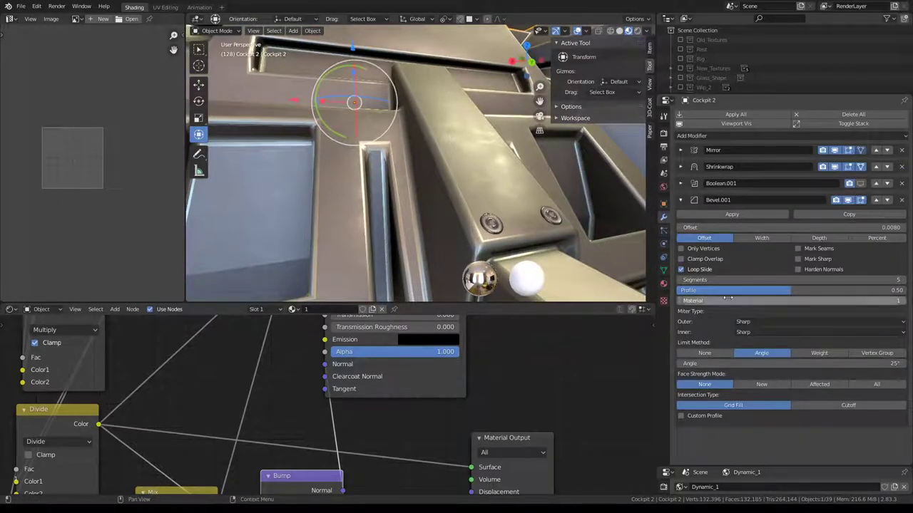
- Try Bevel.001 material index 0, restore it to 1, and put the cockpit in Edit Mode
click(680, 302)
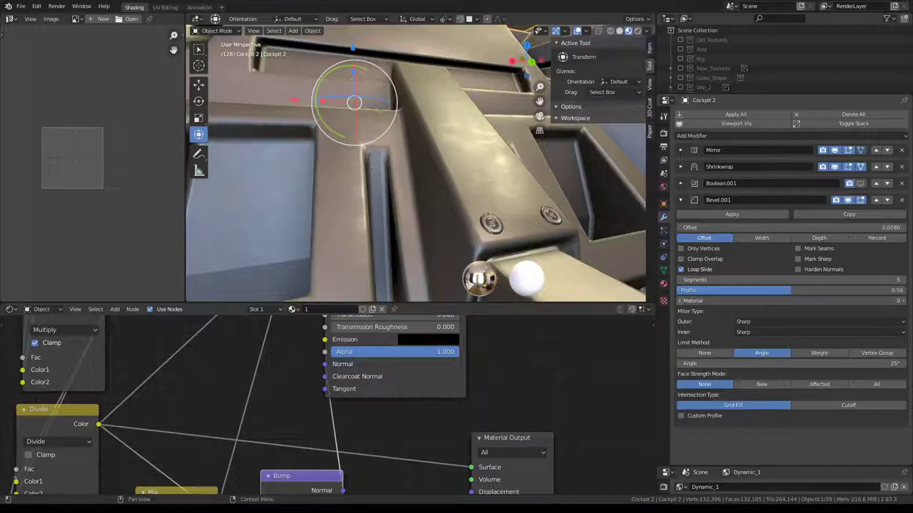
scroll(478, 169, up, 8)
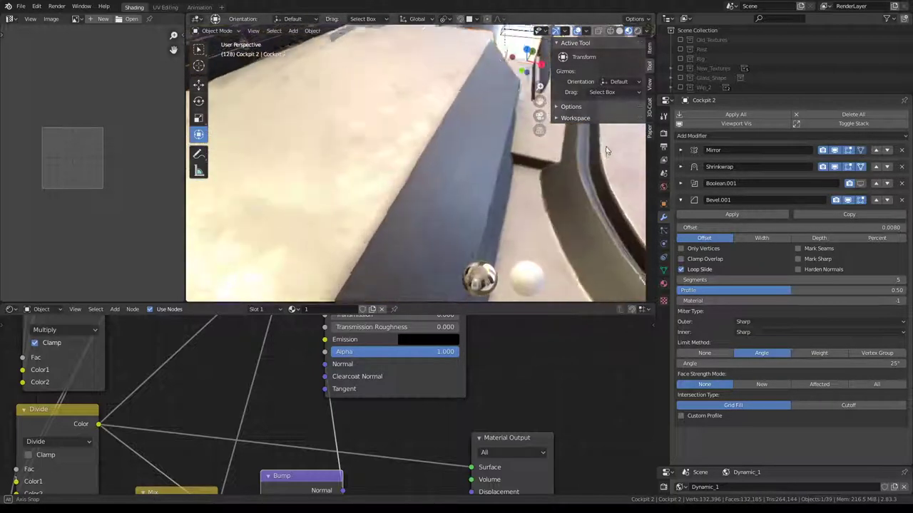
middle_drag(479, 169, 349, 187)
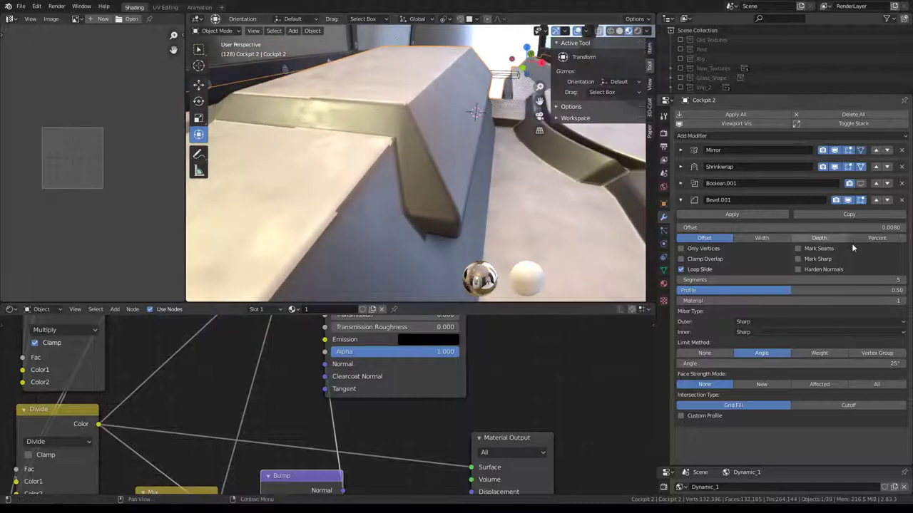
click(902, 303)
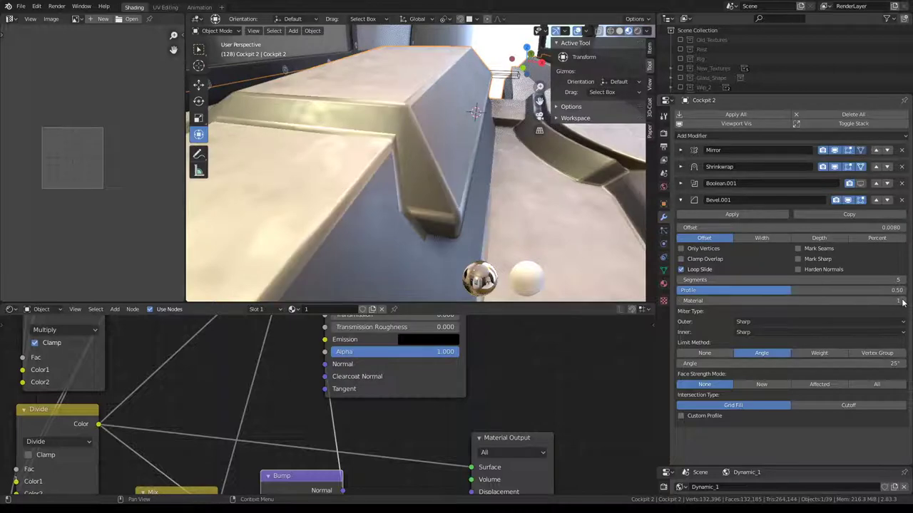
mouse_move(542, 143)
middle_down()
mouse_move(512, 104)
mouse_move(471, 100)
middle_up()
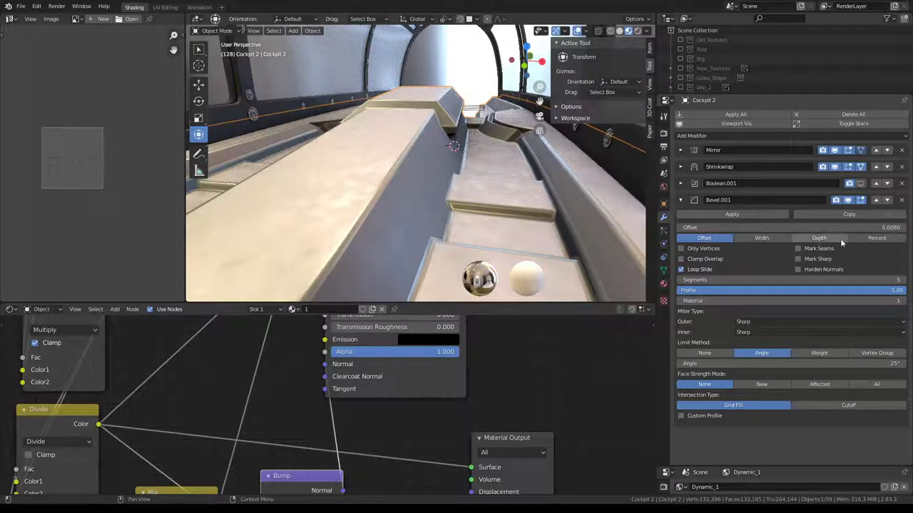
mouse_move(428, 157)
middle_down()
mouse_move(221, 86)
mouse_move(466, 107)
mouse_move(371, 164)
middle_up()
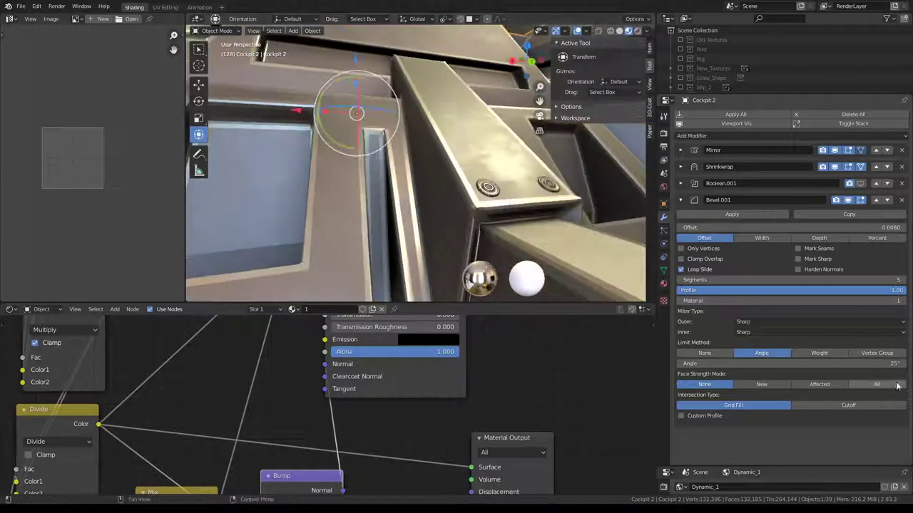
middle_drag(471, 185, 490, 174)
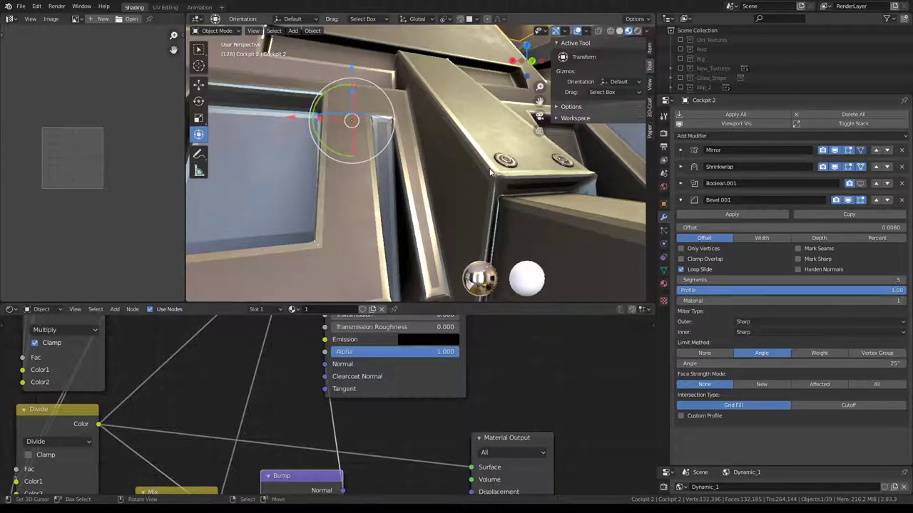
key(Tab)
key(q)
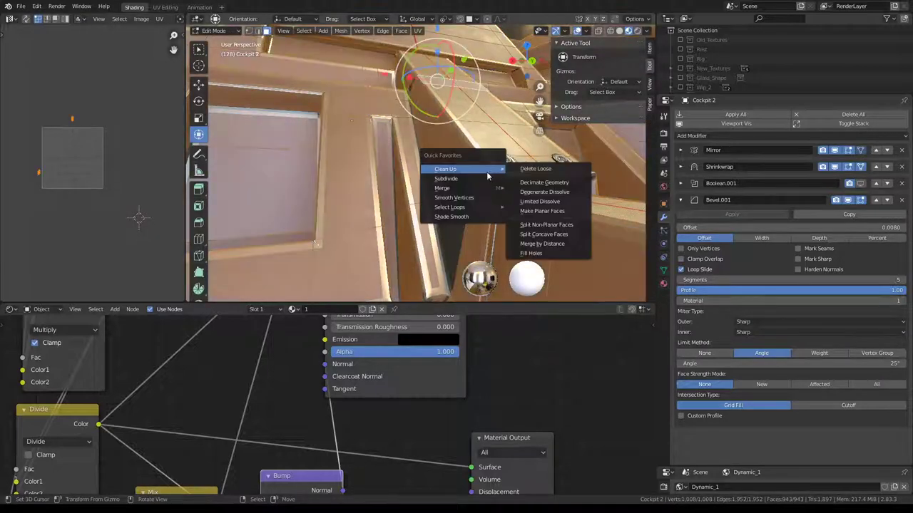
- Apply Shade Smooth to the cockpit mesh via Quick Favorites, then return to Object Mode
click(462, 216)
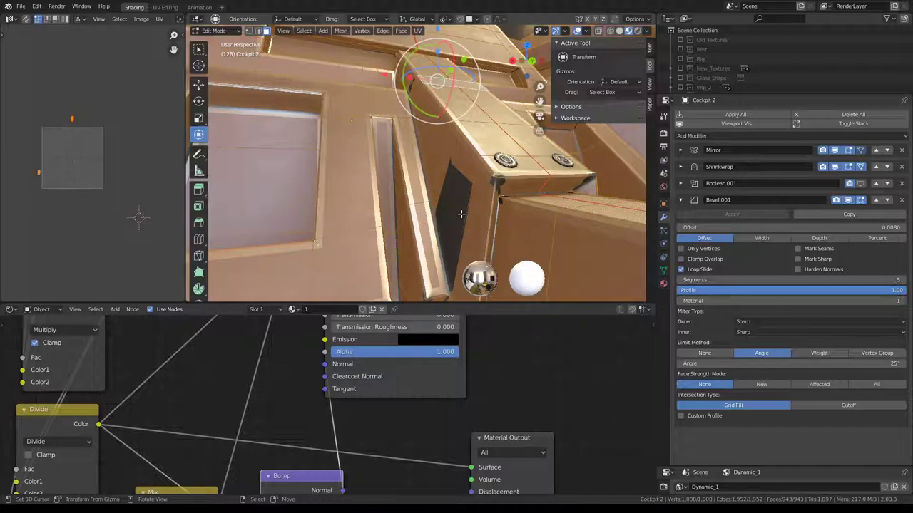
key(q)
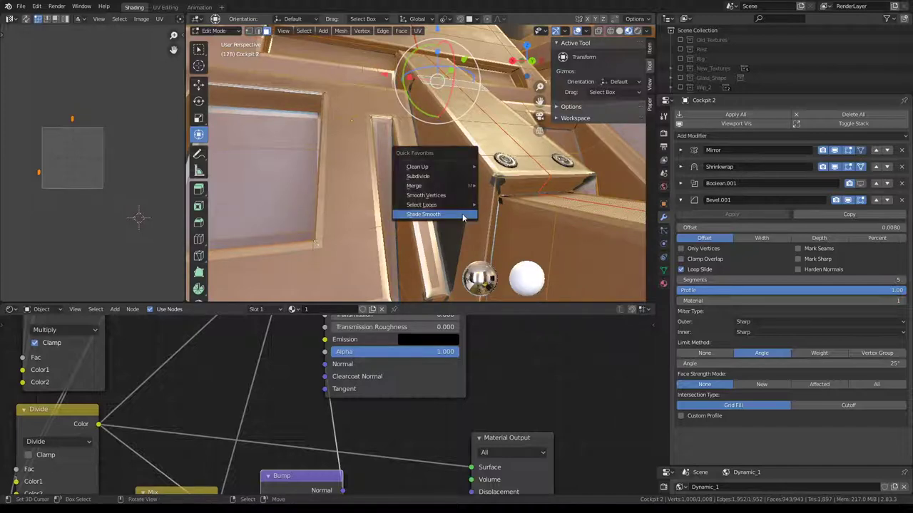
click(462, 217)
key(Tab)
mouse_move(420, 143)
middle_down()
mouse_move(417, 178)
mouse_move(364, 209)
mouse_move(477, 150)
middle_up()
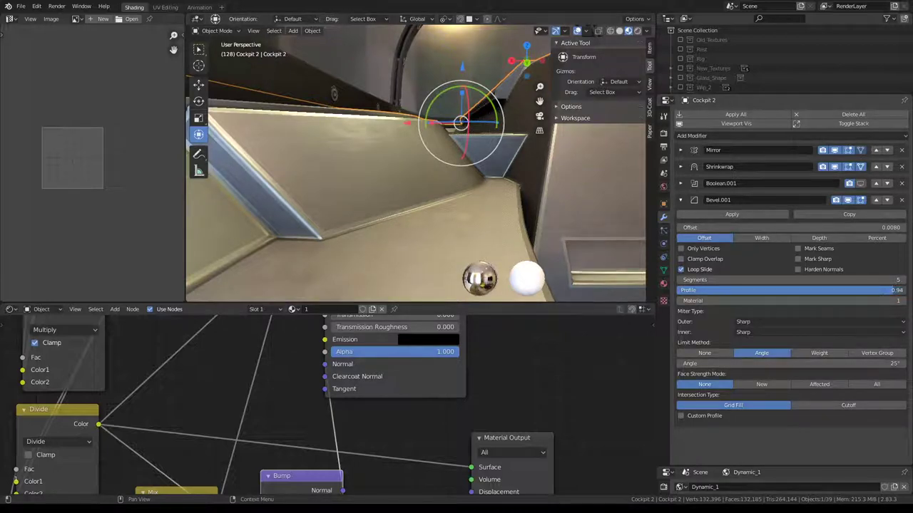
- Test Bevel.001 profiles 0.00, 0.19 and 0.61, then raise segments from 5 to 6
drag(842, 290, 634, 294)
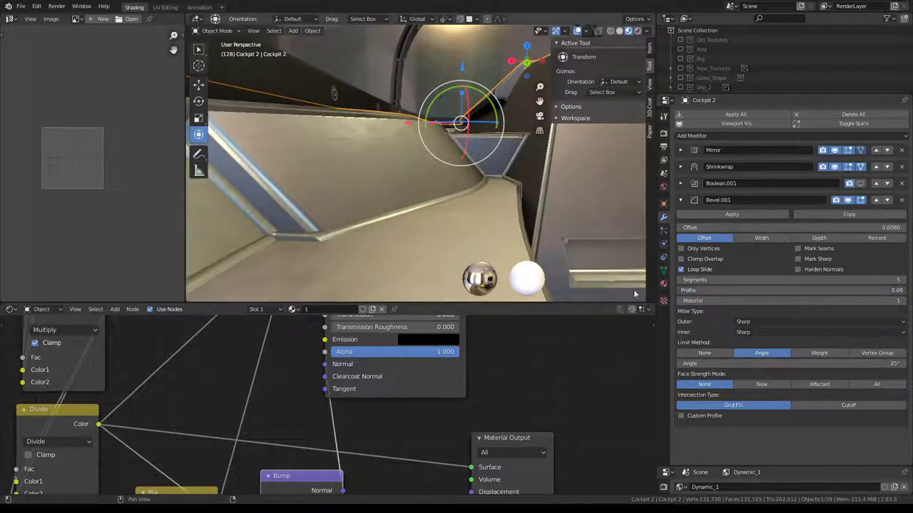
mouse_move(412, 138)
middle_down()
mouse_move(483, 174)
mouse_move(474, 154)
mouse_move(487, 164)
middle_up()
mouse_move(392, 196)
middle_down()
mouse_move(388, 223)
mouse_move(399, 206)
mouse_move(367, 163)
mouse_move(383, 158)
mouse_move(345, 180)
mouse_move(353, 183)
mouse_move(348, 172)
middle_up()
scroll(348, 173, up, 3)
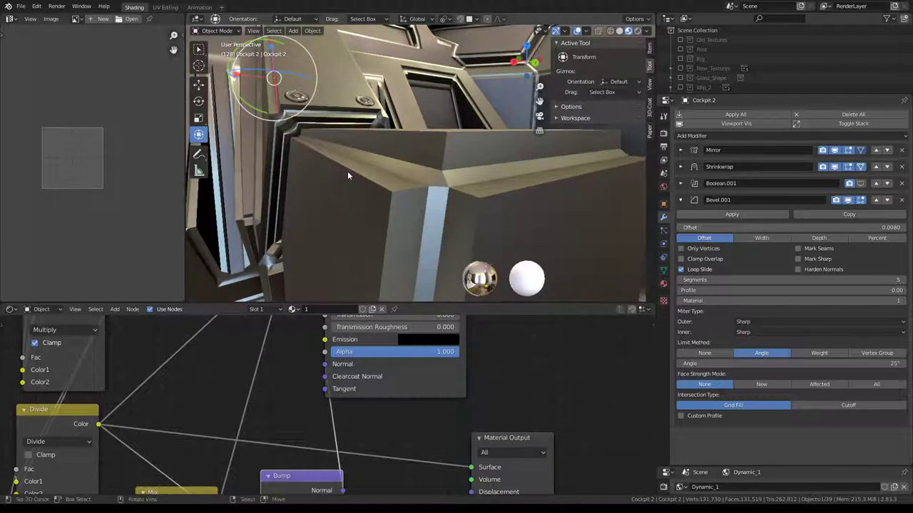
drag(745, 290, 902, 290)
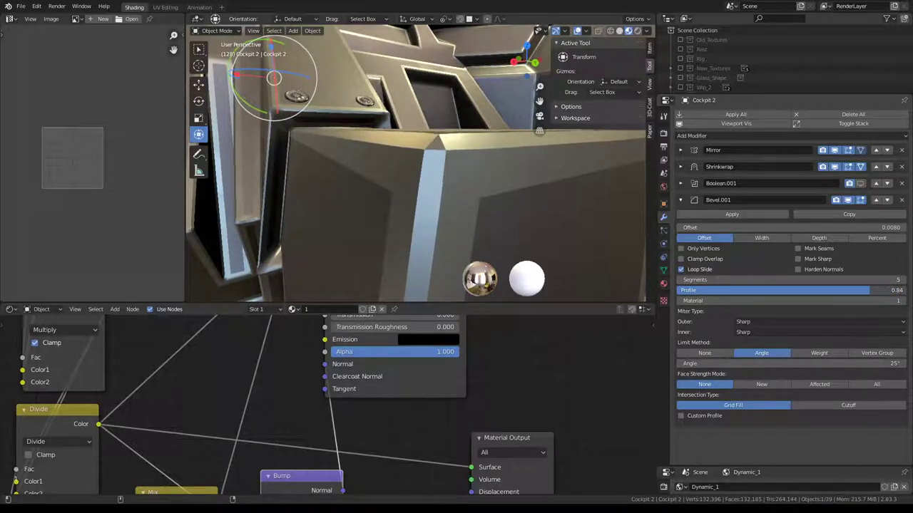
mouse_move(844, 290)
mouse_down()
mouse_move(816, 290)
mouse_move(902, 290)
mouse_up()
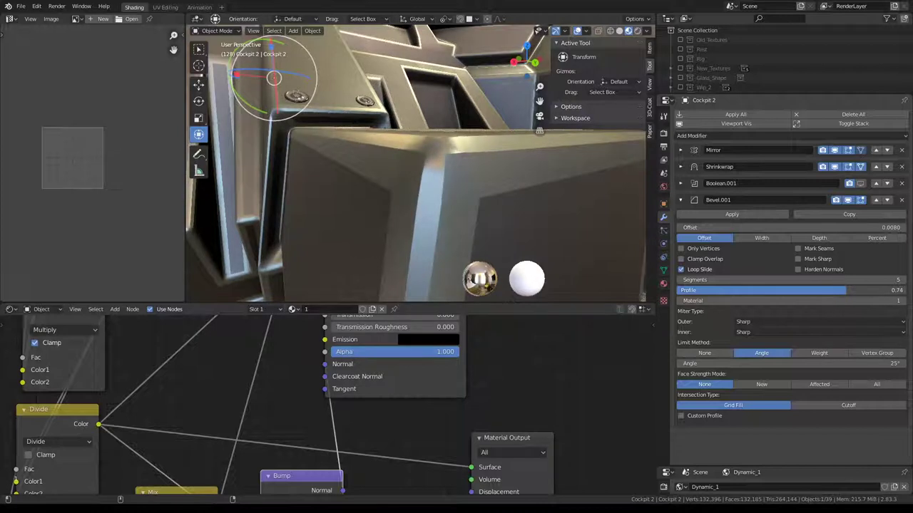
click(902, 280)
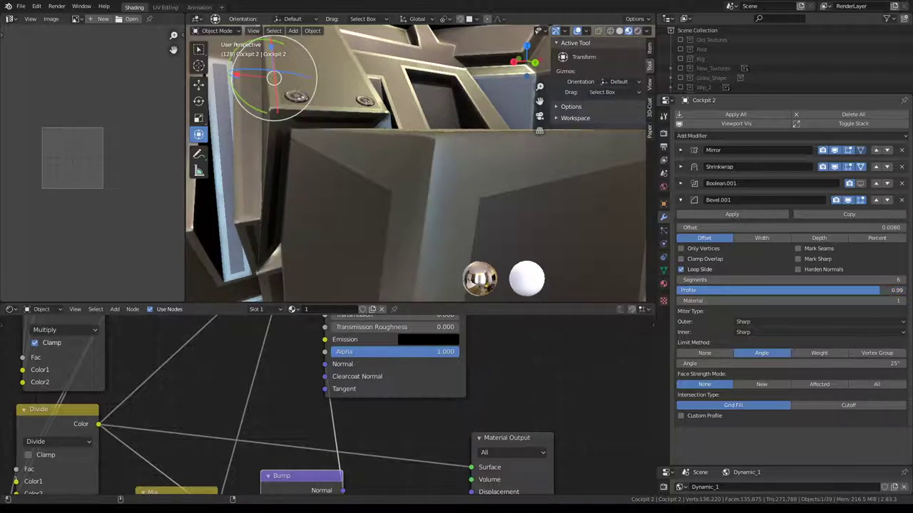
- Lower the Bevel.001 profile to about 0.61 and step up its segment count
mouse_move(839, 290)
mouse_down()
mouse_move(820, 290)
mouse_move(903, 290)
mouse_up()
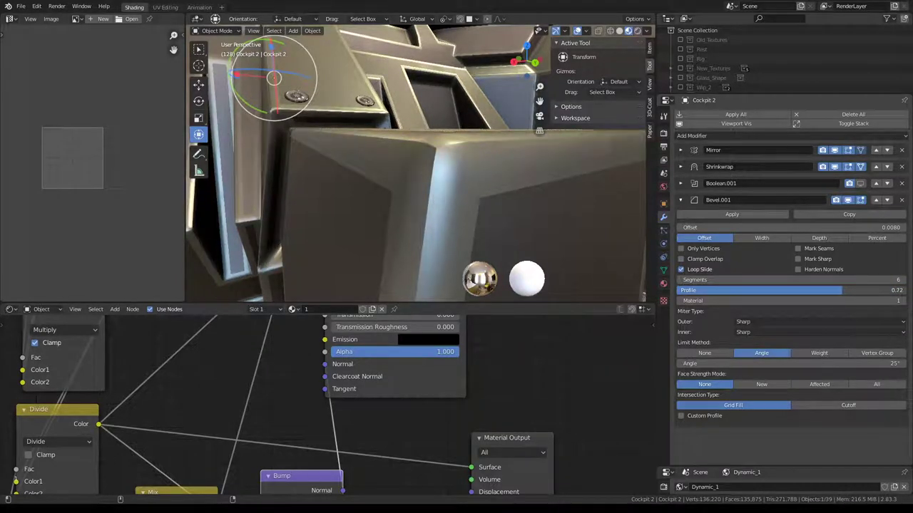
mouse_move(842, 290)
mouse_down()
mouse_move(701, 290)
mouse_move(806, 290)
mouse_move(713, 280)
mouse_up()
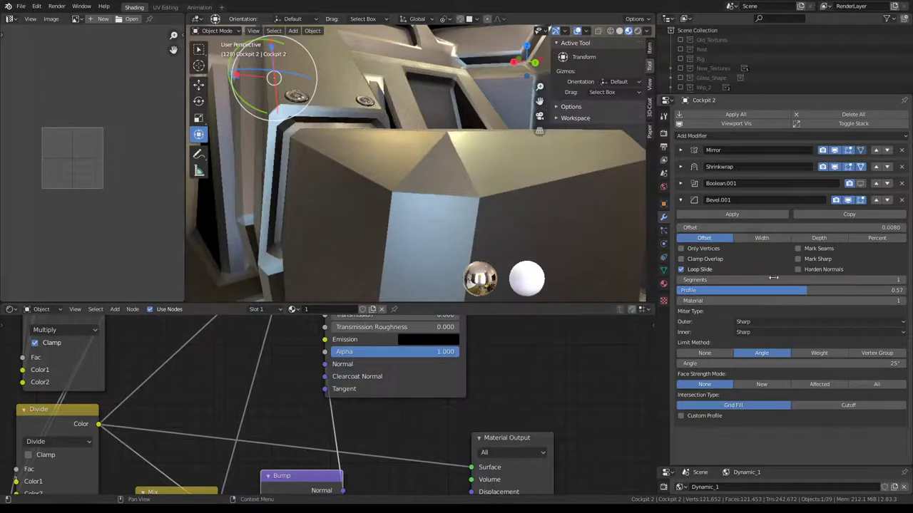
click(903, 281)
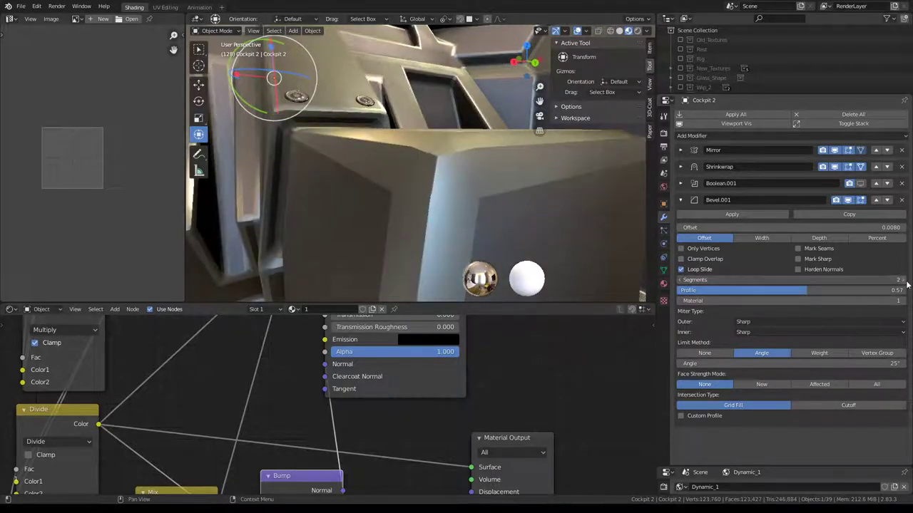
click(907, 282)
click(907, 282)
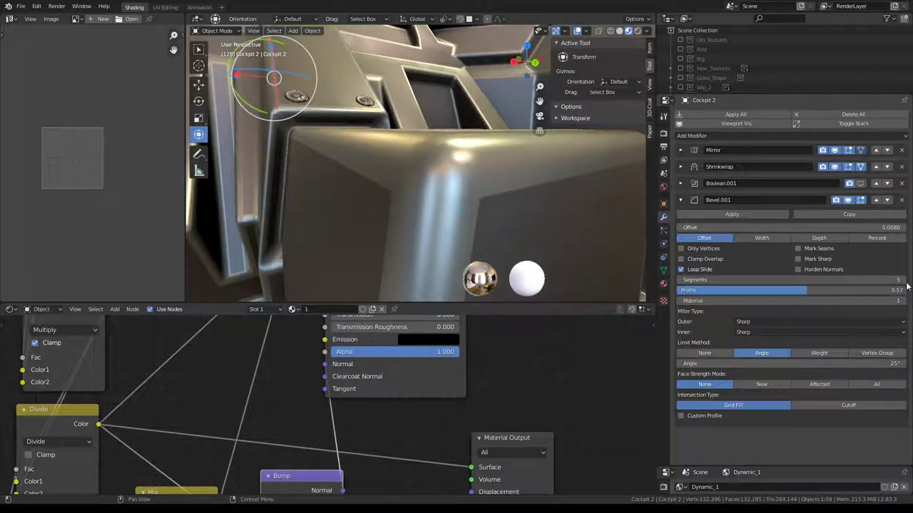
- Orbit and zoom in to inspect the rounded box corners inside the cockpit
mouse_move(492, 185)
middle_down()
mouse_move(480, 138)
mouse_move(471, 179)
middle_up()
scroll(442, 153, up, 3)
scroll(419, 135, up, 3)
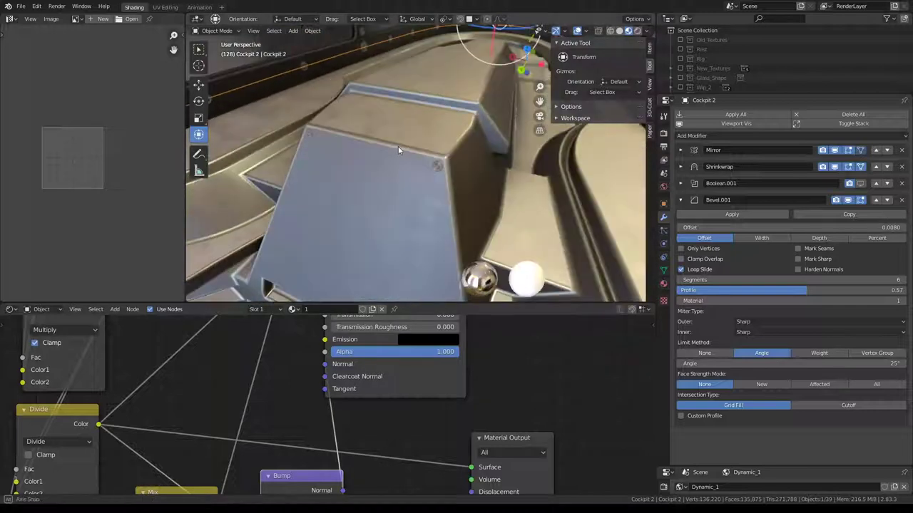
scroll(410, 146, up, 2)
mouse_move(407, 148)
middle_down()
mouse_move(348, 158)
mouse_move(249, 122)
mouse_move(427, 87)
mouse_move(410, 104)
mouse_move(260, 104)
mouse_move(382, 106)
mouse_move(420, 146)
mouse_move(399, 120)
mouse_move(454, 127)
mouse_move(423, 156)
mouse_move(269, 162)
mouse_move(207, 143)
mouse_move(399, 121)
mouse_move(467, 151)
mouse_move(520, 212)
mouse_move(460, 150)
middle_up()
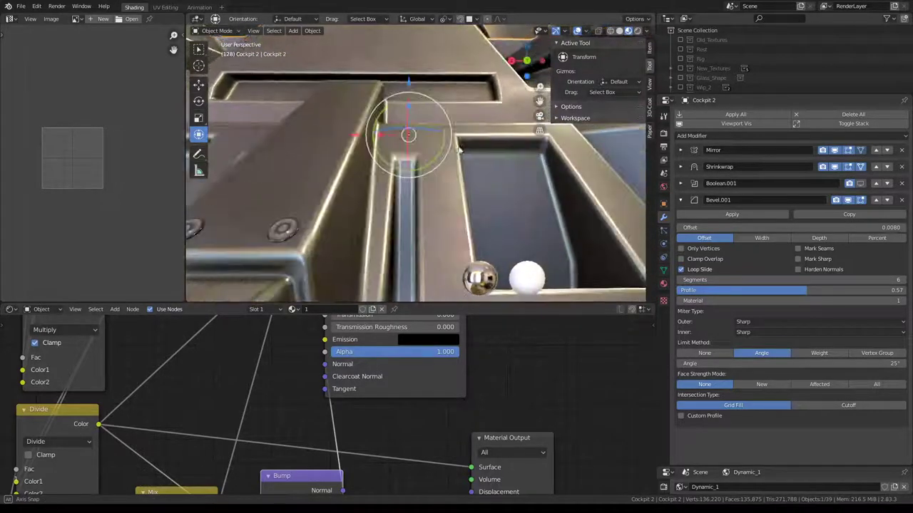
- Set the viewport to Solid shading with the glossy red MatCap lighting
click(618, 31)
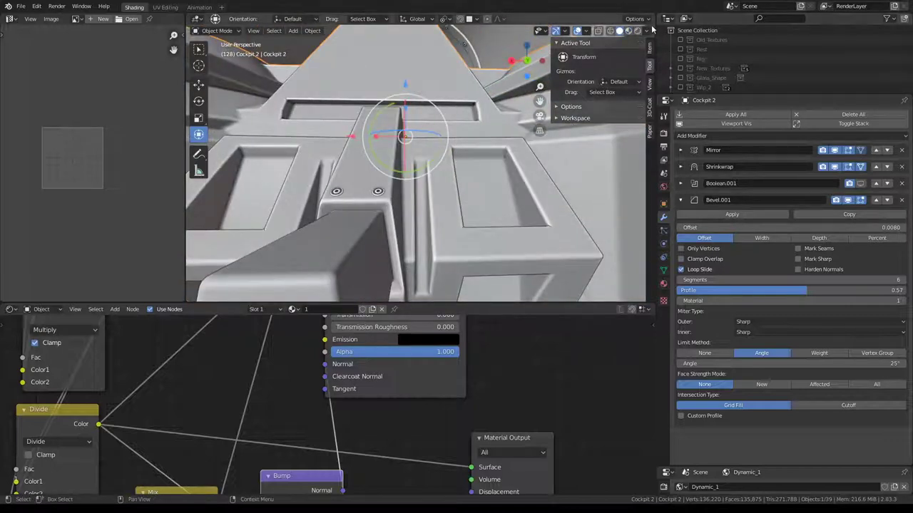
click(646, 31)
click(628, 106)
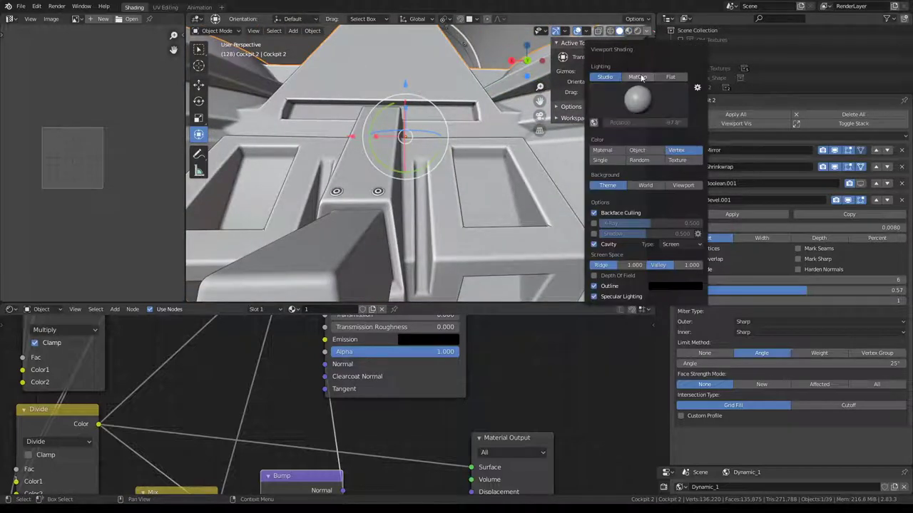
click(637, 77)
click(638, 98)
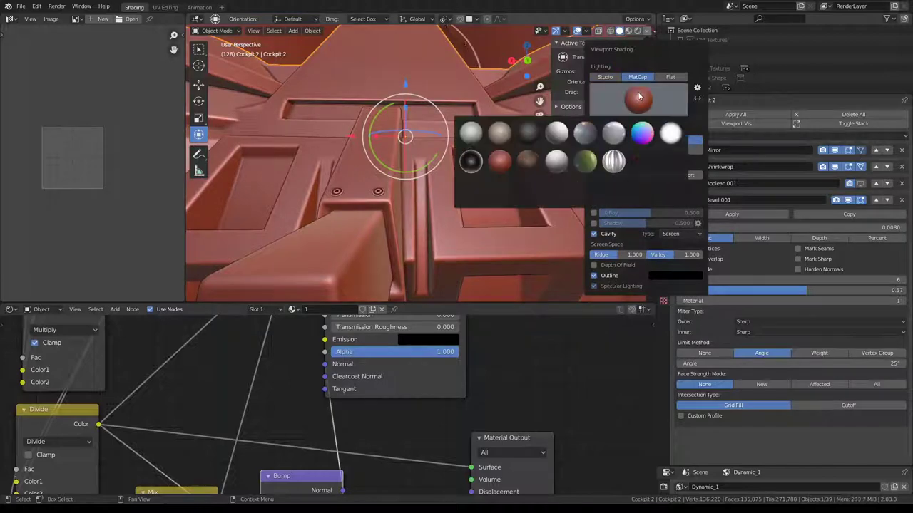
click(653, 160)
- Maximize the 3D view and hide the Glass canopy and arches, leaving the hull
middle_drag(406, 107, 489, 240)
key(ctrl+alt+space)
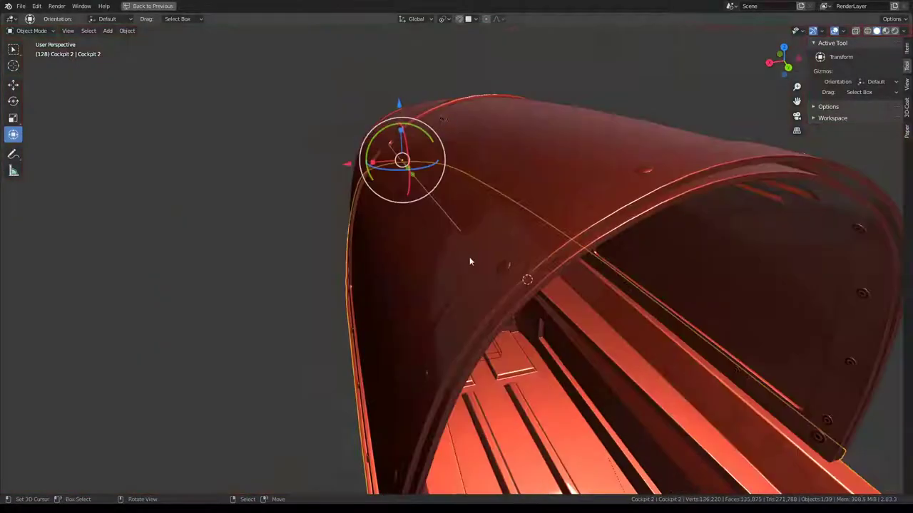
scroll(548, 251, down, 5)
middle_drag(548, 251, 523, 147)
click(522, 147)
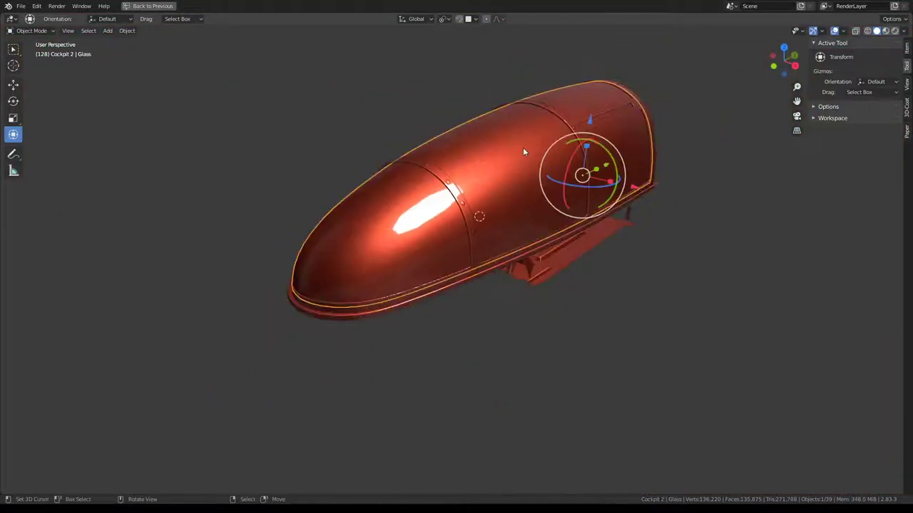
key(h)
scroll(496, 194, up, 3)
click(496, 195)
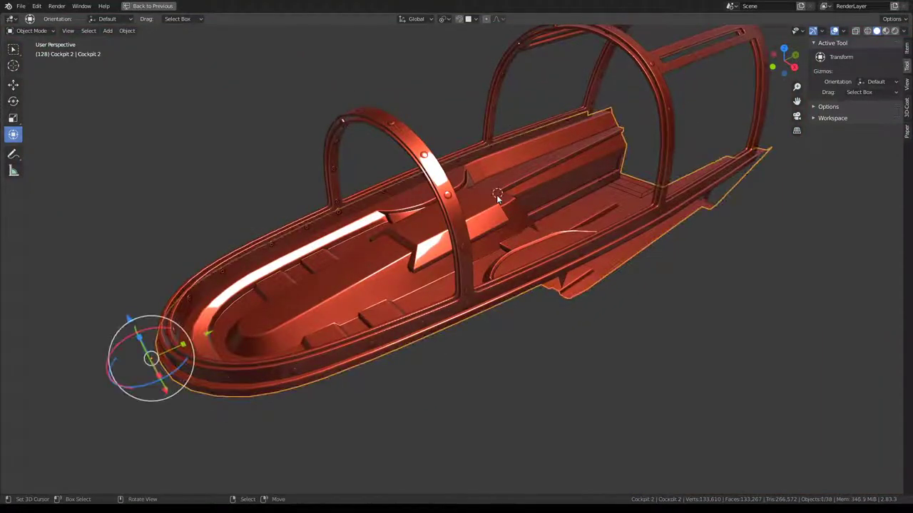
key(shift+h)
- Inspect the interior blocks of the hull up close, then restore the full Shading layout
scroll(530, 202, up, 3)
middle_drag(531, 202, 436, 225)
scroll(453, 261, up, 5)
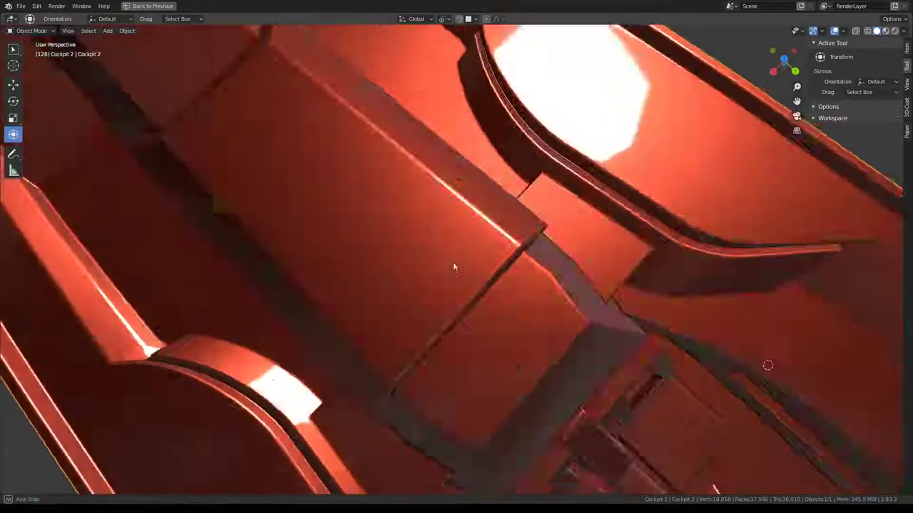
mouse_move(453, 262)
middle_down()
mouse_move(394, 252)
mouse_move(391, 198)
mouse_move(423, 158)
mouse_move(399, 147)
mouse_move(393, 187)
mouse_move(399, 193)
mouse_move(394, 171)
mouse_move(446, 160)
mouse_move(425, 164)
mouse_move(423, 147)
mouse_move(410, 170)
mouse_move(485, 239)
mouse_move(473, 188)
mouse_move(489, 169)
mouse_move(493, 143)
mouse_move(278, 187)
mouse_move(216, 184)
mouse_move(347, 183)
mouse_move(253, 184)
mouse_move(333, 185)
mouse_move(357, 227)
mouse_move(328, 204)
mouse_move(574, 249)
mouse_move(452, 211)
mouse_move(472, 204)
mouse_move(499, 162)
mouse_move(464, 158)
mouse_move(462, 192)
mouse_move(424, 221)
mouse_move(295, 210)
mouse_move(446, 209)
mouse_move(475, 198)
mouse_move(477, 207)
mouse_move(489, 193)
mouse_move(478, 194)
mouse_move(489, 221)
middle_up()
scroll(342, 184, down, 1)
scroll(346, 183, down, 4)
scroll(346, 179, down, 2)
scroll(574, 249, up, 4)
scroll(488, 172, up, 3)
scroll(462, 193, down, 3)
scroll(447, 209, up, 5)
scroll(475, 198, up, 2)
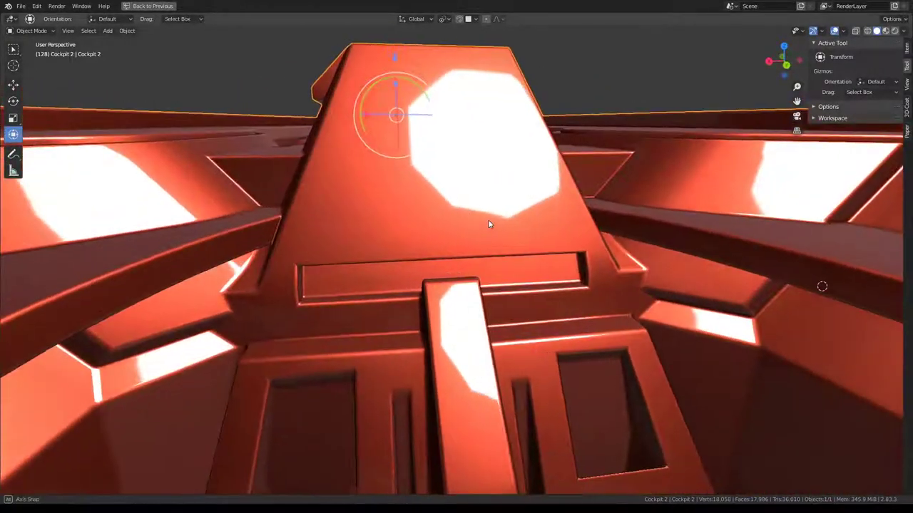
key(ctrl+space)
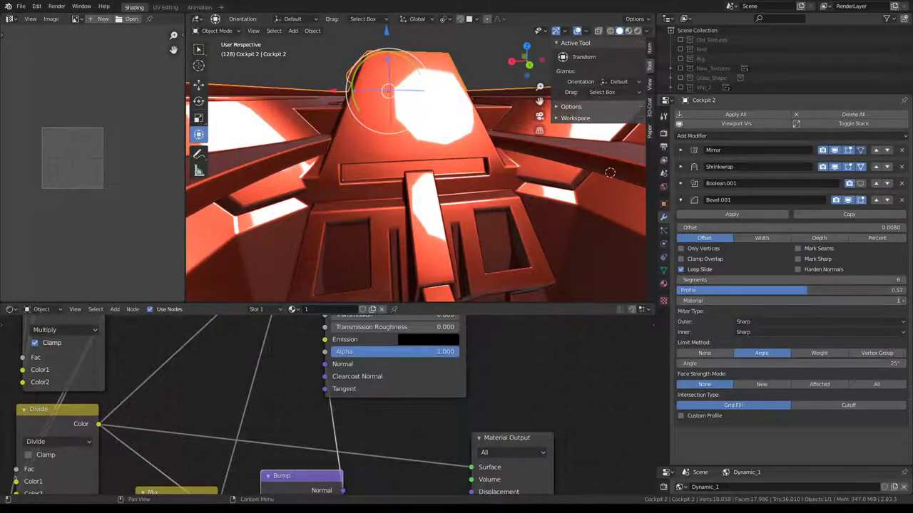
- Raise the bevel profile to 0.95 and check the hull in a maximized view
drag(806, 290, 902, 291)
key(ctrl+alt+space)
mouse_move(438, 129)
middle_down()
mouse_move(456, 159)
mouse_move(480, 173)
mouse_move(474, 155)
middle_up()
scroll(472, 165, down, 2)
key(ctrl+alt+space)
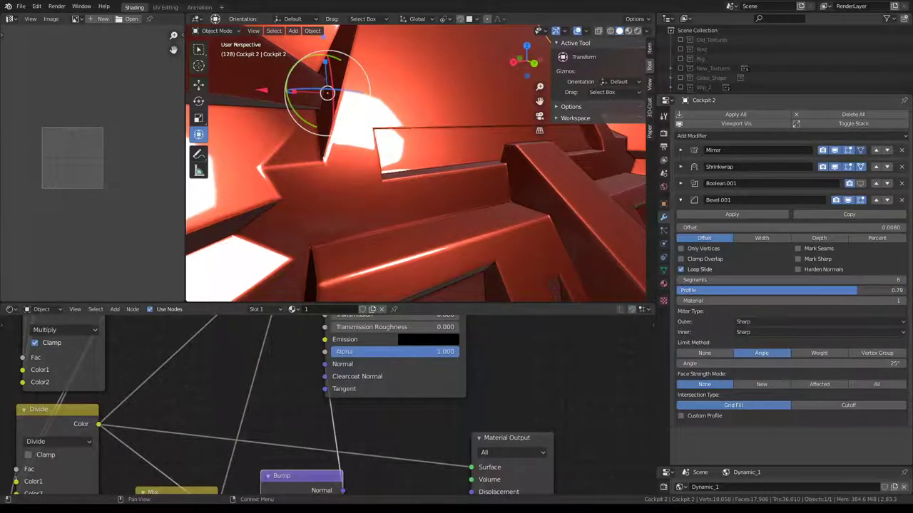
- Try a 0.42 profile, then 1.00, and settle the bevel profile at 0.86
drag(856, 290, 785, 290)
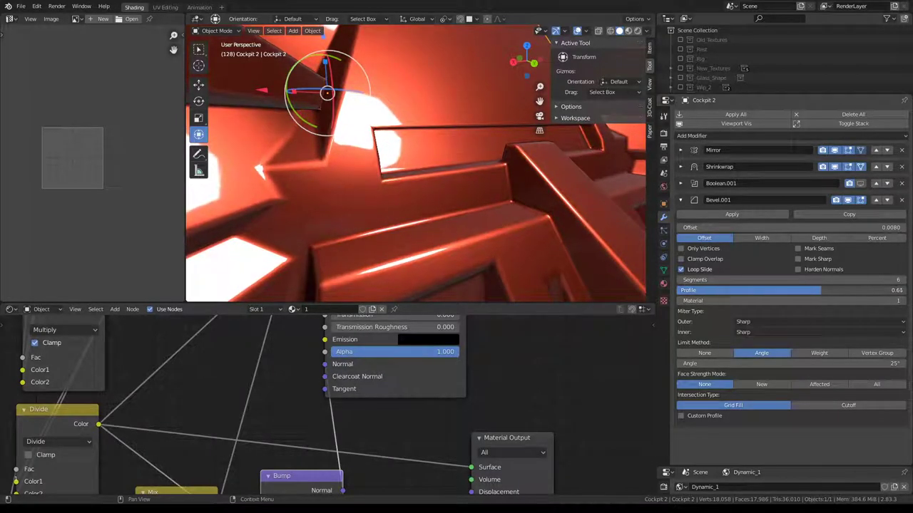
key(ctrl+alt+space)
mouse_move(446, 139)
middle_down()
mouse_move(404, 202)
mouse_move(286, 192)
mouse_move(348, 180)
mouse_move(380, 218)
mouse_move(385, 193)
mouse_move(398, 232)
middle_up()
scroll(397, 232, up, 2)
key(ctrl+alt+space)
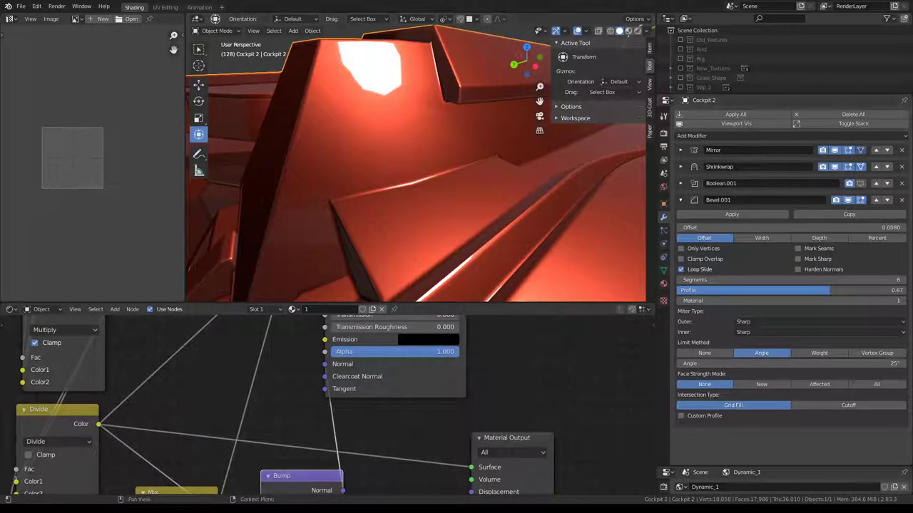
mouse_move(836, 290)
mouse_down()
mouse_move(899, 290)
mouse_move(665, 272)
mouse_up()
drag(888, 290, 827, 290)
- Orbit around the hull to examine the selected face and curved edge from several angles
key(ctrl+space)
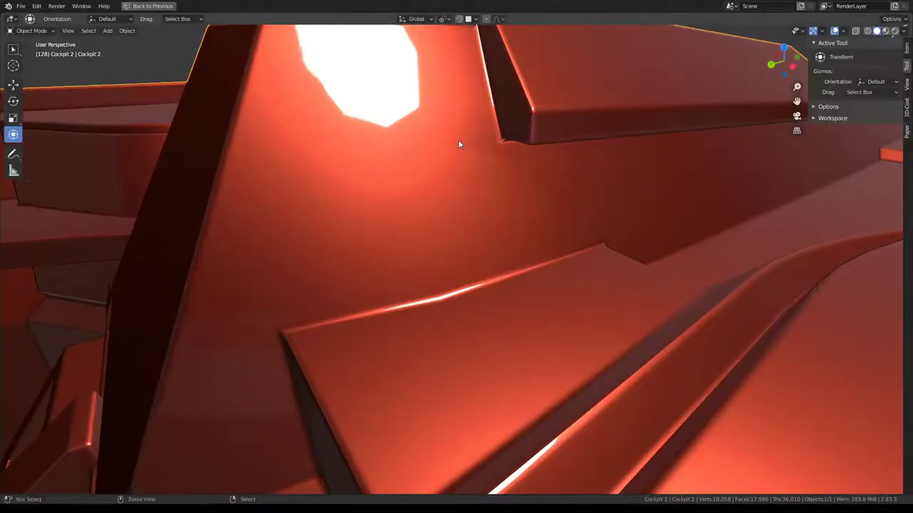
key(ctrl+space)
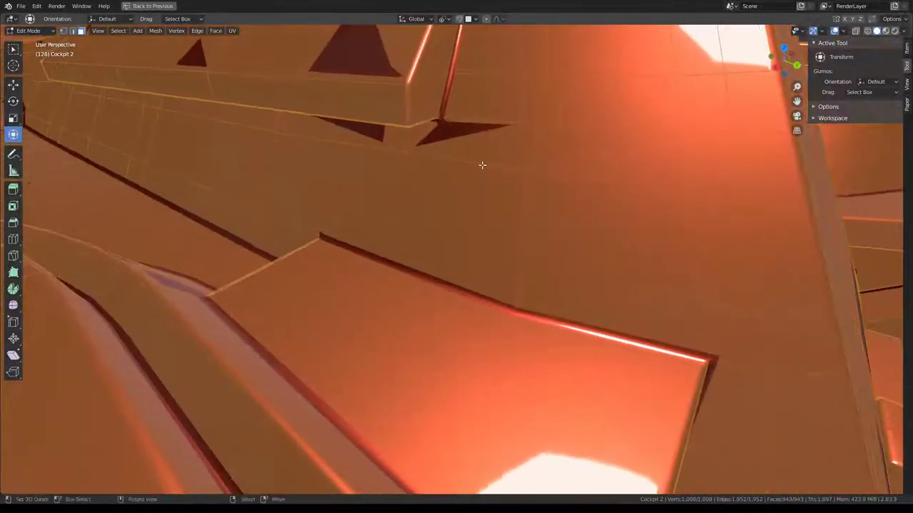
mouse_move(482, 164)
middle_down()
mouse_move(481, 218)
mouse_move(526, 215)
mouse_move(504, 222)
middle_up()
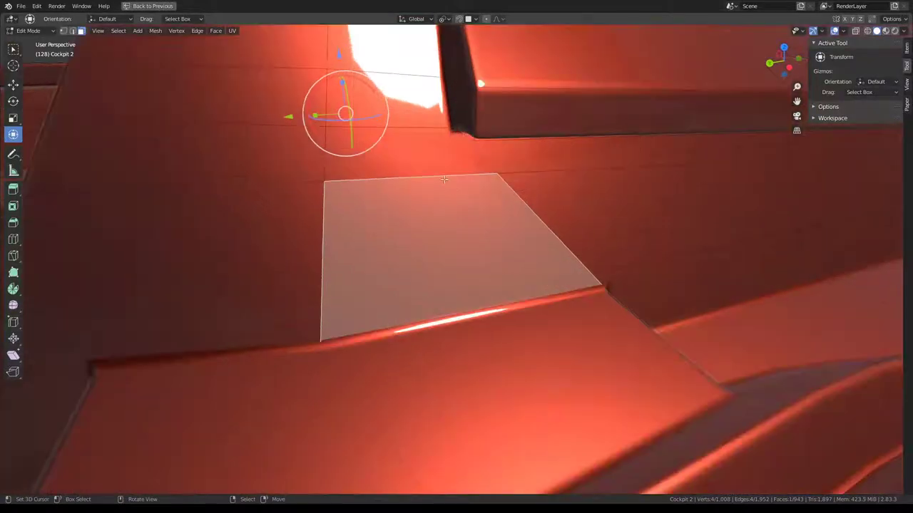
mouse_move(448, 176)
middle_down()
mouse_move(537, 166)
mouse_move(512, 93)
middle_up()
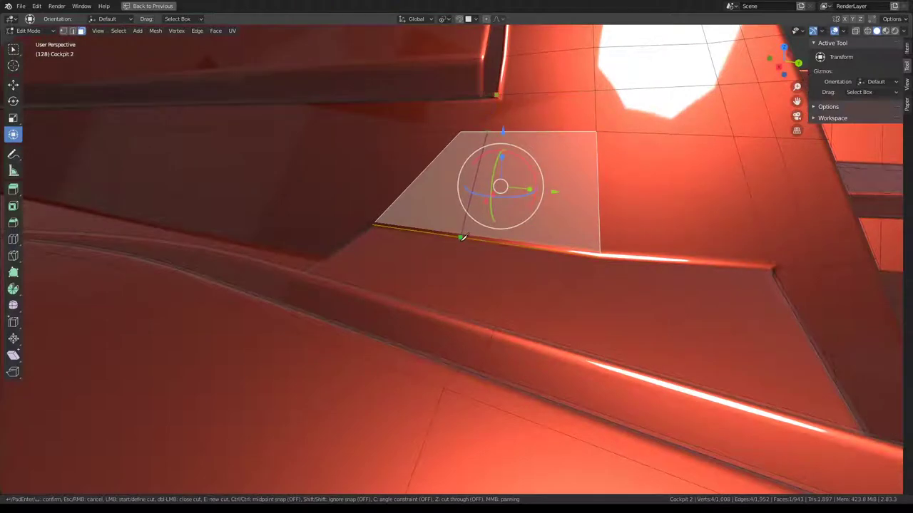
mouse_move(463, 237)
middle_down()
mouse_move(460, 305)
mouse_move(473, 263)
mouse_move(460, 274)
middle_up()
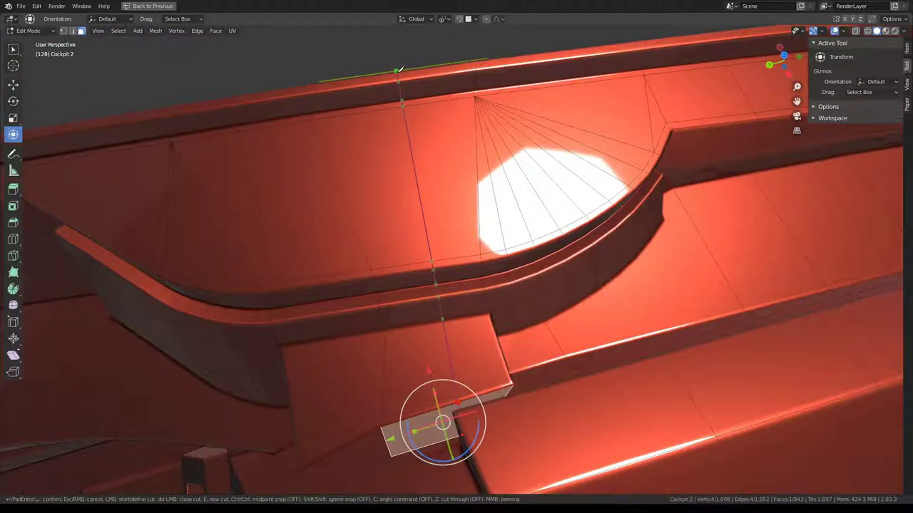
mouse_move(397, 72)
middle_down()
mouse_move(499, 122)
mouse_move(469, 264)
mouse_move(540, 339)
middle_up()
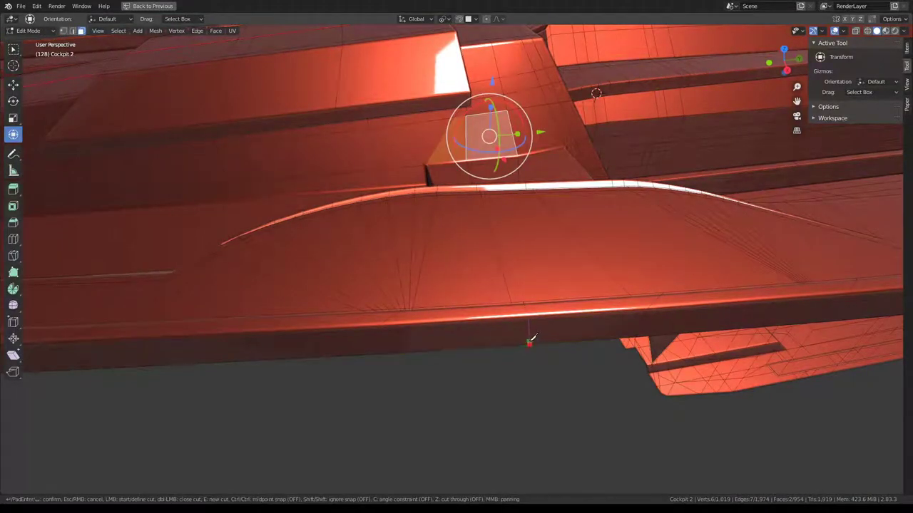
mouse_move(587, 192)
middle_down()
mouse_move(554, 214)
mouse_move(524, 208)
middle_up()
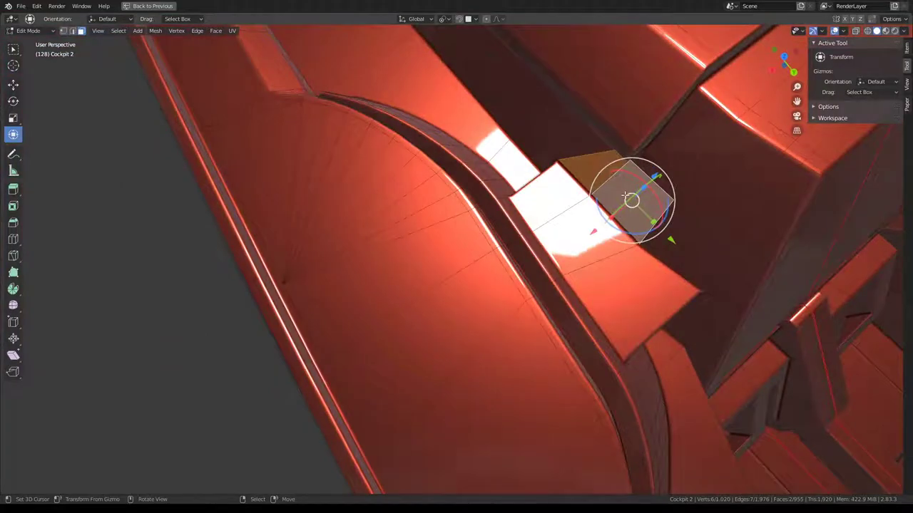
mouse_move(624, 195)
middle_down()
mouse_move(637, 209)
mouse_move(528, 273)
mouse_move(546, 261)
mouse_move(512, 247)
mouse_move(715, 255)
mouse_move(749, 273)
mouse_move(758, 306)
mouse_move(492, 287)
mouse_move(506, 300)
mouse_move(376, 295)
mouse_move(418, 281)
mouse_move(540, 281)
mouse_move(520, 275)
mouse_move(669, 377)
mouse_move(784, 421)
mouse_move(492, 269)
mouse_move(730, 402)
mouse_move(438, 295)
mouse_move(438, 261)
mouse_move(394, 229)
middle_up()
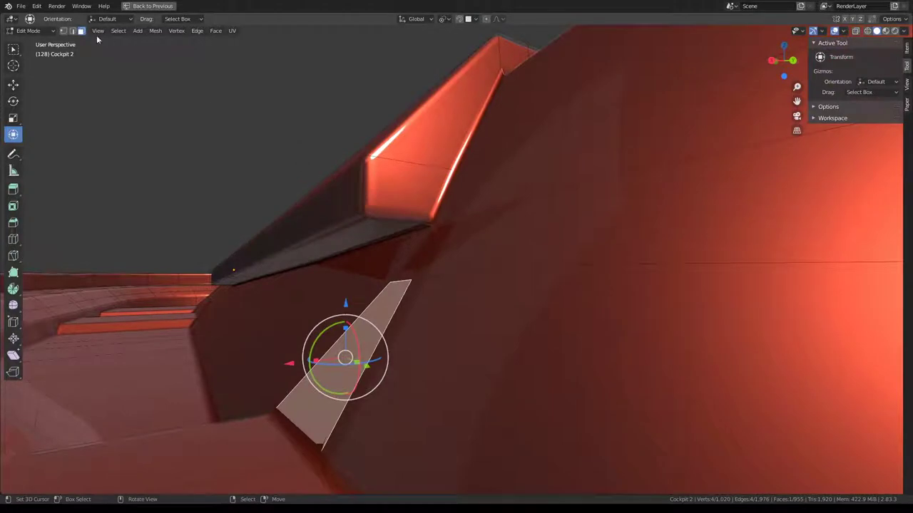
- In edge select, nudge the edge below the ledge 0.00586 along X and return to Object Mode
click(72, 31)
click(392, 280)
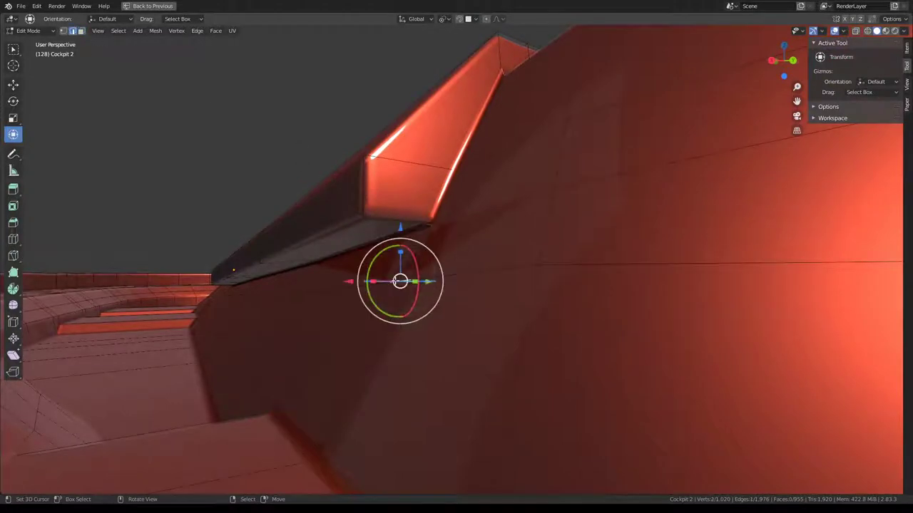
drag(356, 277, 347, 279)
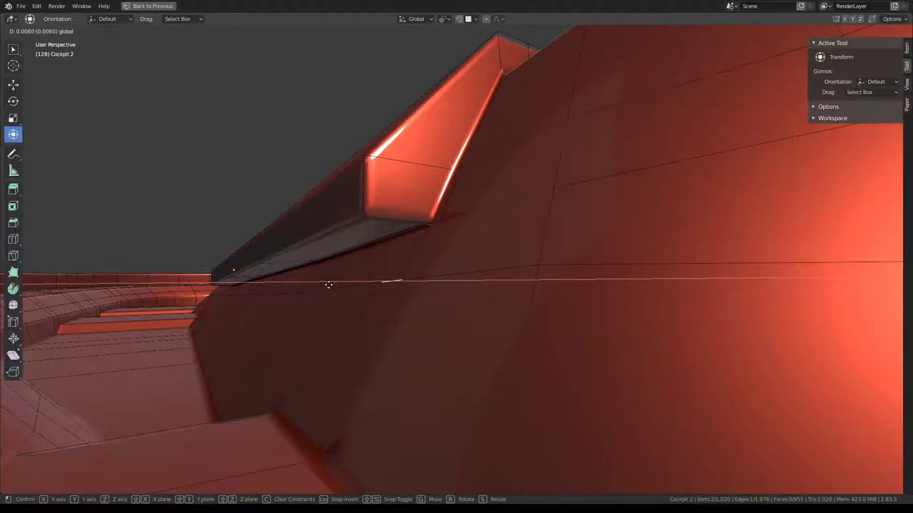
click(329, 285)
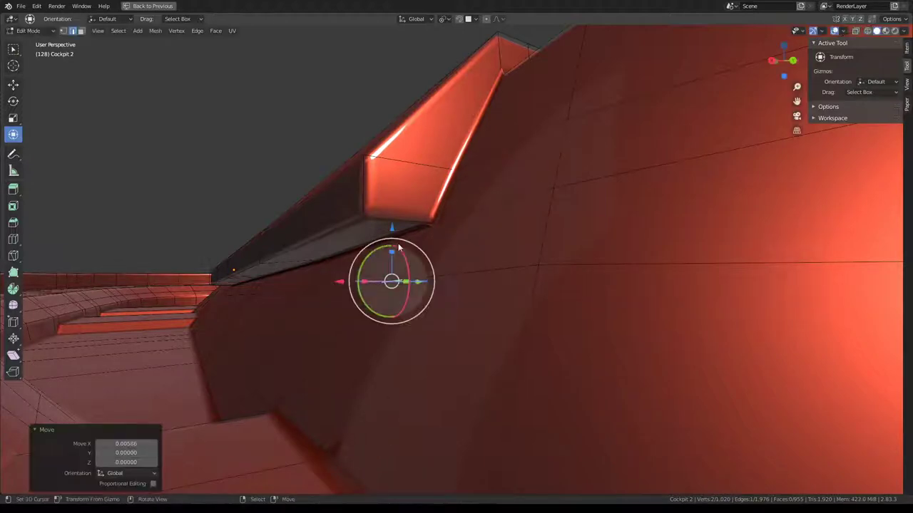
key(Tab)
mouse_move(392, 285)
middle_down()
mouse_move(459, 236)
mouse_move(531, 246)
mouse_move(515, 240)
mouse_move(411, 261)
mouse_move(561, 220)
mouse_move(452, 204)
mouse_move(459, 199)
mouse_move(524, 221)
mouse_move(481, 253)
mouse_move(603, 252)
mouse_move(546, 259)
mouse_move(596, 216)
mouse_move(553, 242)
mouse_move(573, 250)
mouse_move(509, 241)
middle_up()
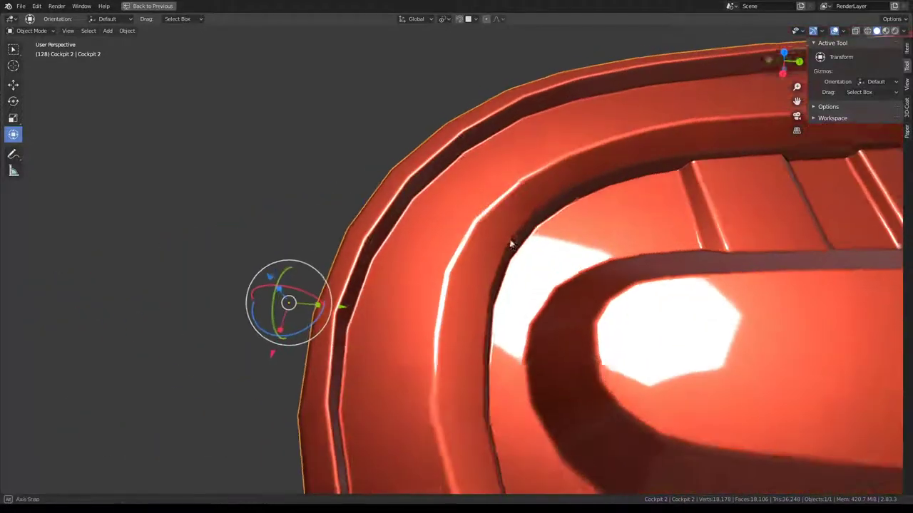
- Slide the first stray vertices of the cockpit mesh along their edges
key(Tab)
key(Tab)
mouse_move(452, 255)
middle_down()
mouse_move(530, 240)
mouse_move(563, 209)
mouse_move(679, 213)
mouse_move(699, 194)
mouse_move(693, 201)
mouse_move(621, 176)
mouse_move(655, 209)
mouse_move(507, 190)
mouse_move(529, 253)
mouse_move(405, 273)
mouse_move(533, 283)
mouse_move(530, 219)
mouse_move(436, 226)
mouse_move(513, 247)
mouse_move(538, 230)
mouse_move(589, 253)
mouse_move(564, 304)
middle_up()
scroll(507, 190, up, 5)
key(Tab)
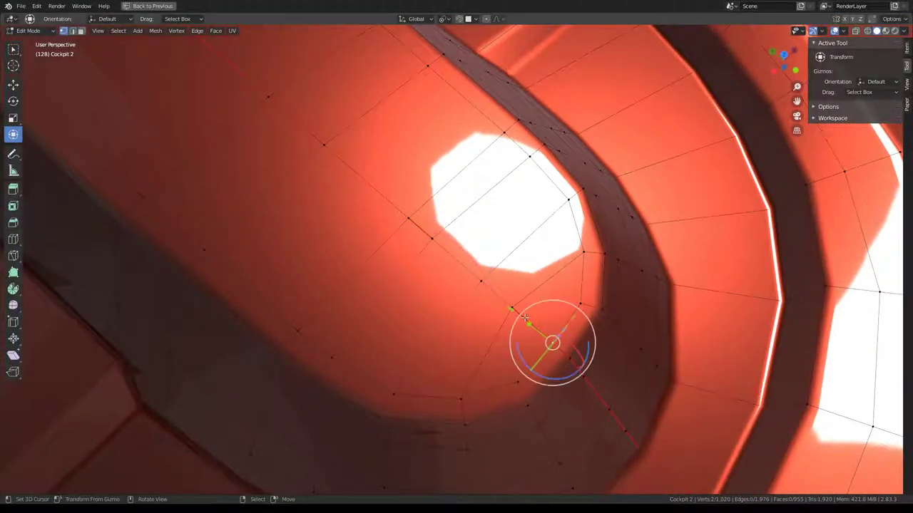
key(g)
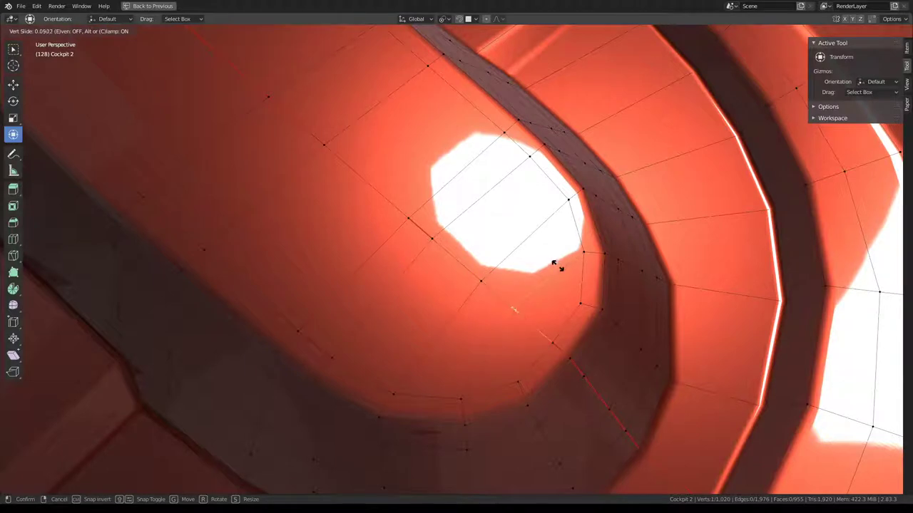
click(559, 272)
click(484, 281)
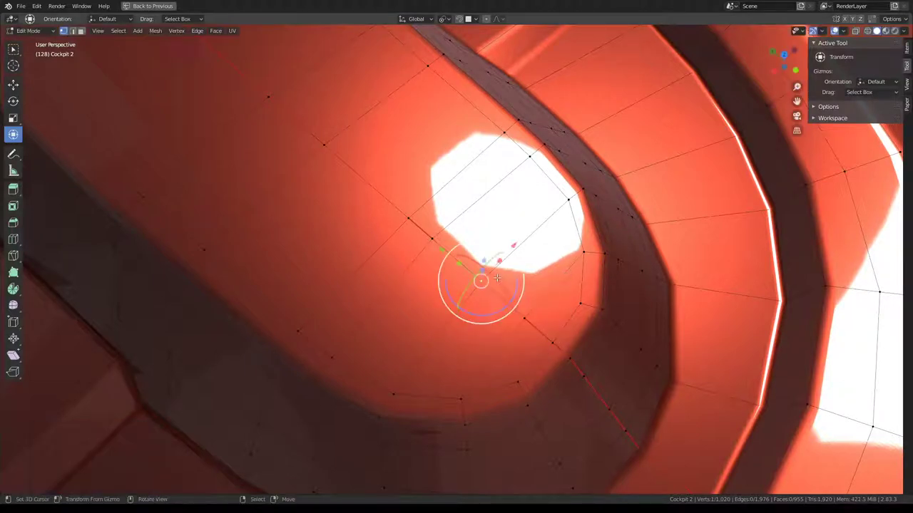
click(536, 272)
- Slide the remaining vertices on the console curve into place and check the mesh in Object Mode
click(443, 243)
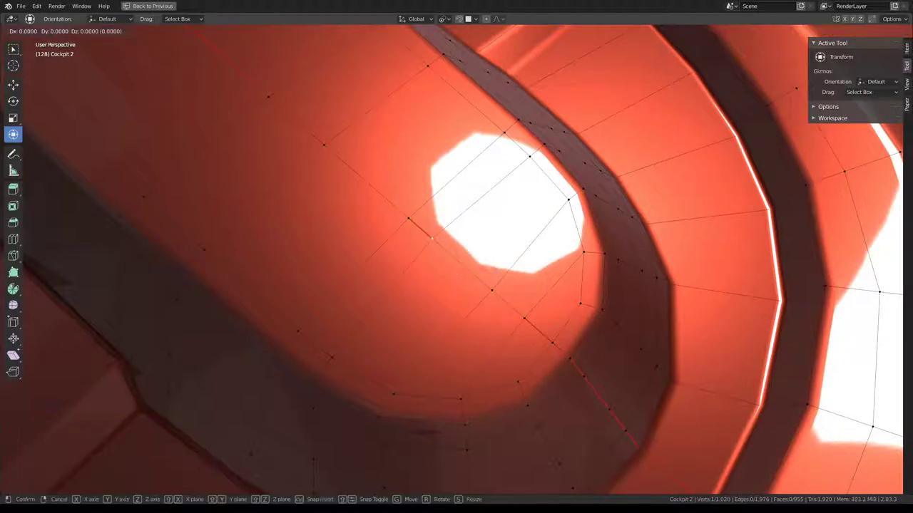
click(473, 249)
click(492, 286)
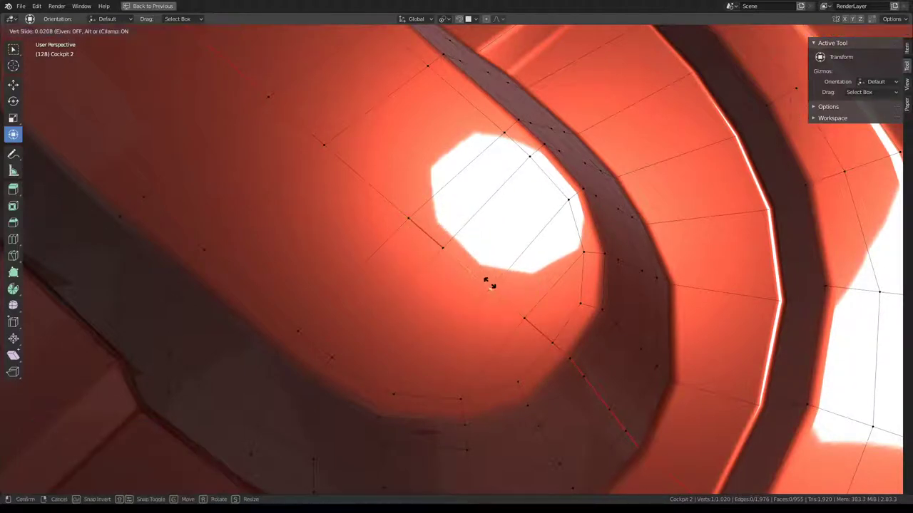
click(489, 284)
mouse_move(490, 284)
middle_down()
mouse_move(449, 228)
mouse_move(552, 244)
mouse_move(464, 245)
middle_up()
key(Tab)
mouse_move(407, 240)
middle_down()
mouse_move(533, 214)
mouse_move(619, 227)
mouse_move(628, 183)
mouse_move(636, 209)
mouse_move(520, 264)
mouse_move(518, 292)
mouse_move(500, 285)
mouse_move(655, 243)
mouse_move(630, 254)
mouse_move(530, 233)
mouse_move(502, 223)
mouse_move(491, 204)
middle_up()
key(Tab)
key(Tab)
scroll(492, 204, up, 3)
- Restore the full Shading layout and turn off cavity shading in the viewport
scroll(530, 266, up, 2)
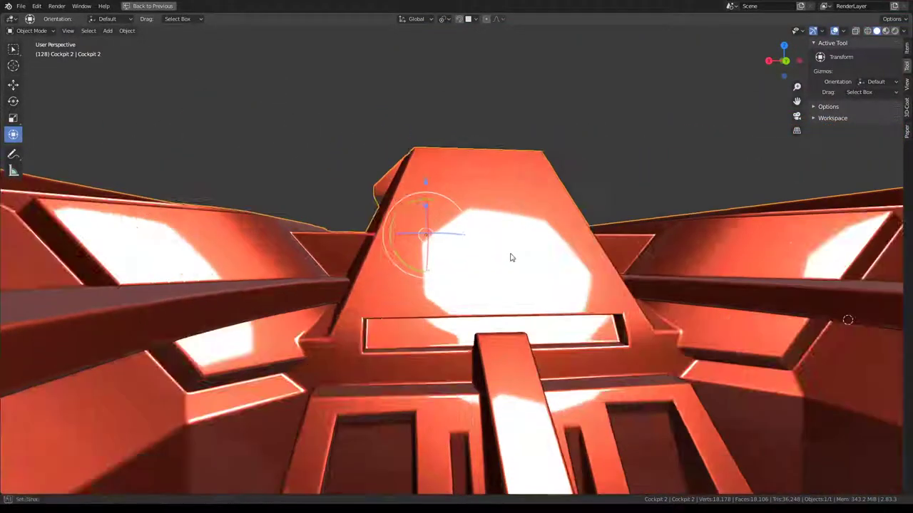
mouse_move(510, 257)
middle_down()
mouse_move(518, 230)
mouse_move(509, 263)
middle_up()
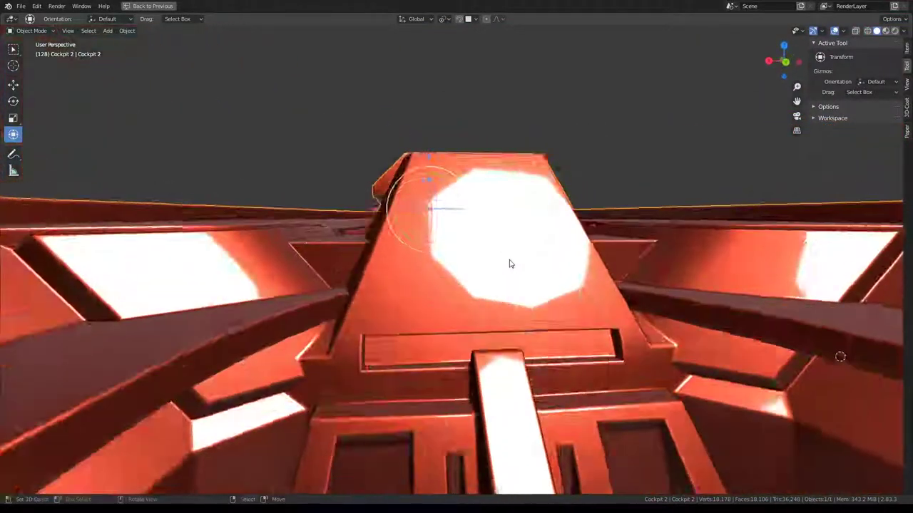
scroll(509, 264, down, 2)
key(ctrl+space)
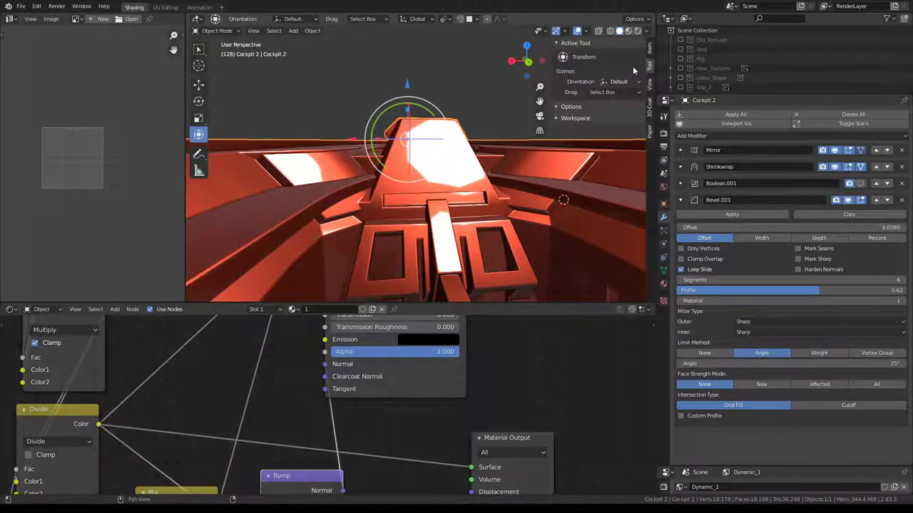
click(647, 32)
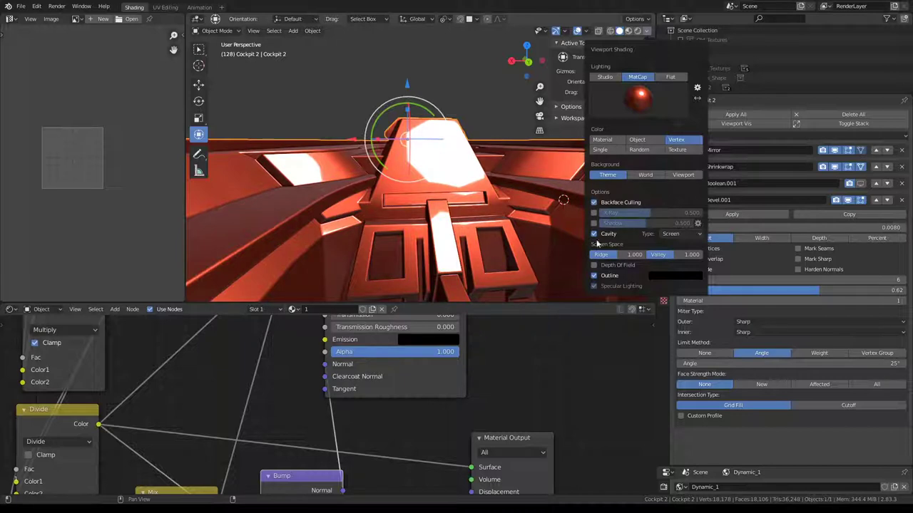
click(594, 235)
- Try white and reddish clay matcaps, then view the cockpit in Material Preview
click(652, 103)
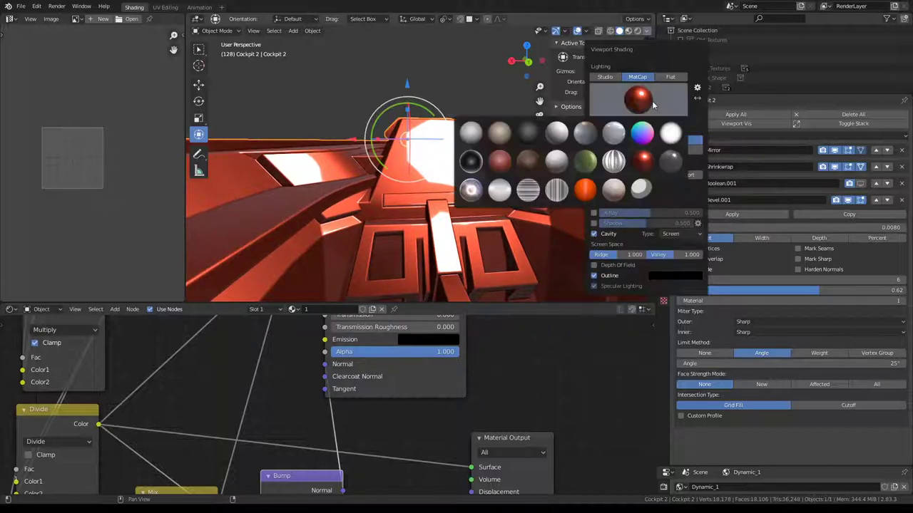
click(669, 134)
click(635, 93)
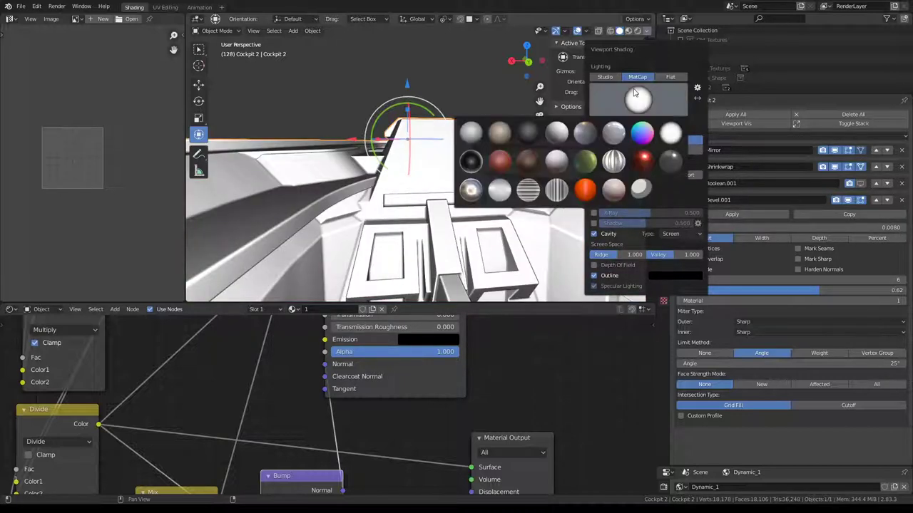
click(507, 164)
mouse_move(508, 164)
middle_down()
mouse_move(441, 169)
mouse_move(485, 142)
middle_up()
click(629, 31)
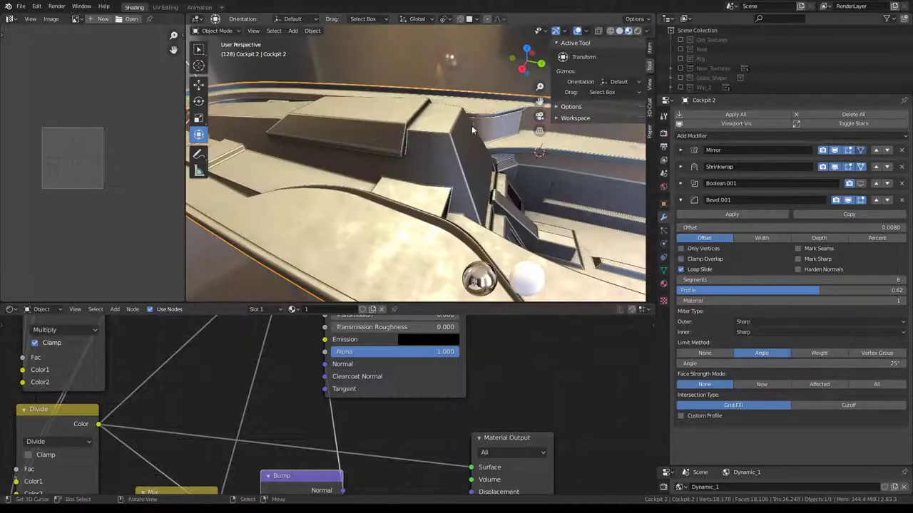
- In a maximized view, unhide all the cockpit parts with Alt+H and deselect everything
key(ctrl+space)
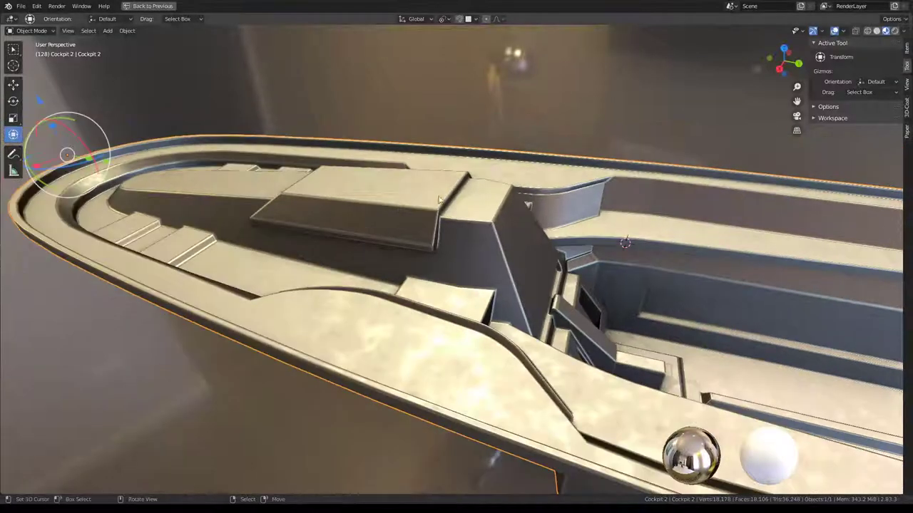
middle_drag(461, 162, 396, 181)
scroll(394, 182, down, 1)
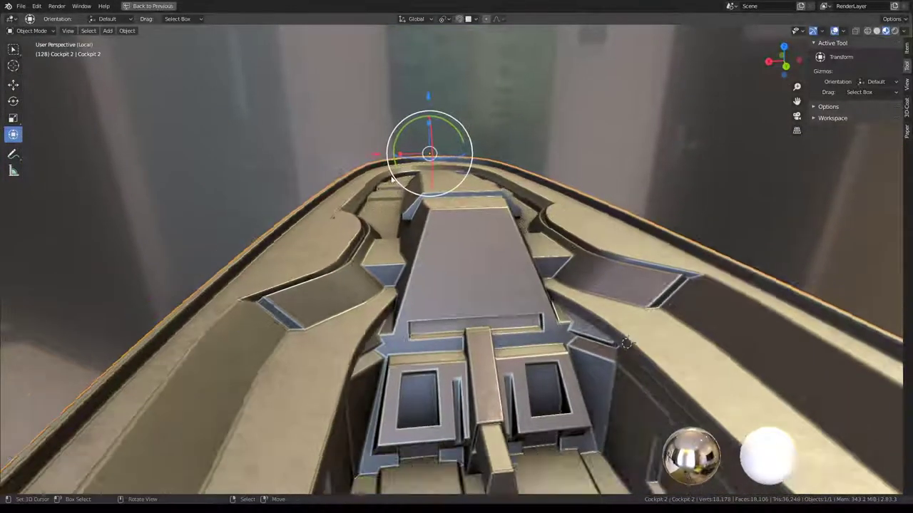
scroll(392, 178, down, 5)
scroll(391, 179, up, 5)
scroll(390, 175, up, 2)
key(alt+h)
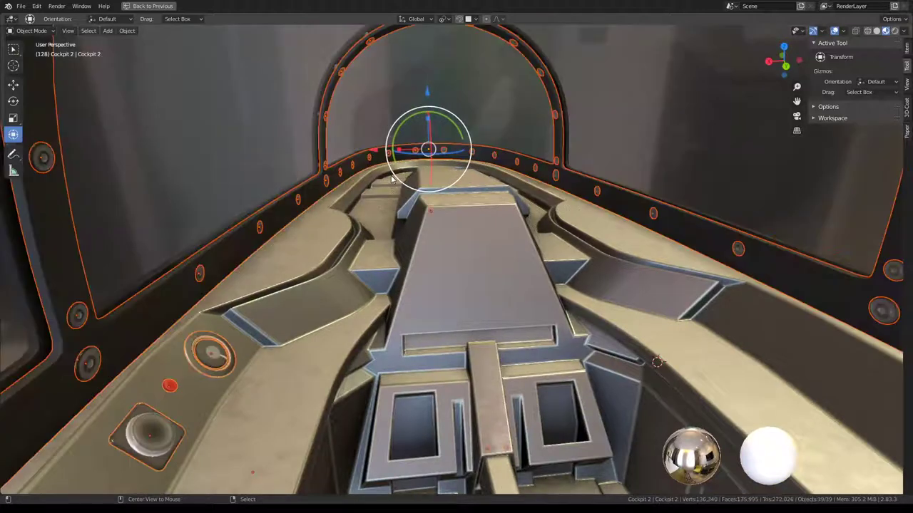
key(alt+a)
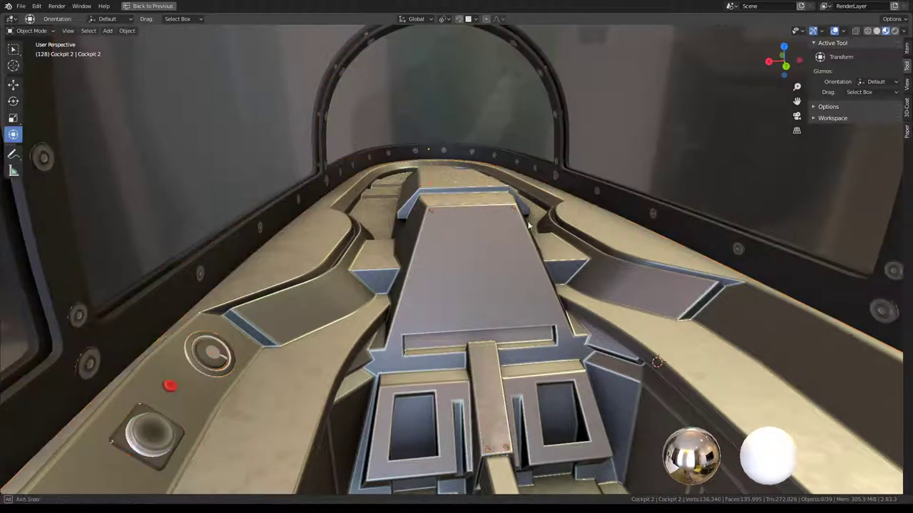
mouse_move(528, 226)
middle_down()
mouse_move(516, 211)
mouse_move(534, 199)
mouse_move(640, 219)
mouse_move(689, 218)
mouse_move(588, 220)
mouse_move(605, 218)
mouse_move(599, 229)
mouse_move(479, 258)
mouse_move(427, 244)
mouse_move(566, 236)
mouse_move(512, 221)
mouse_move(522, 240)
mouse_move(536, 219)
middle_up()
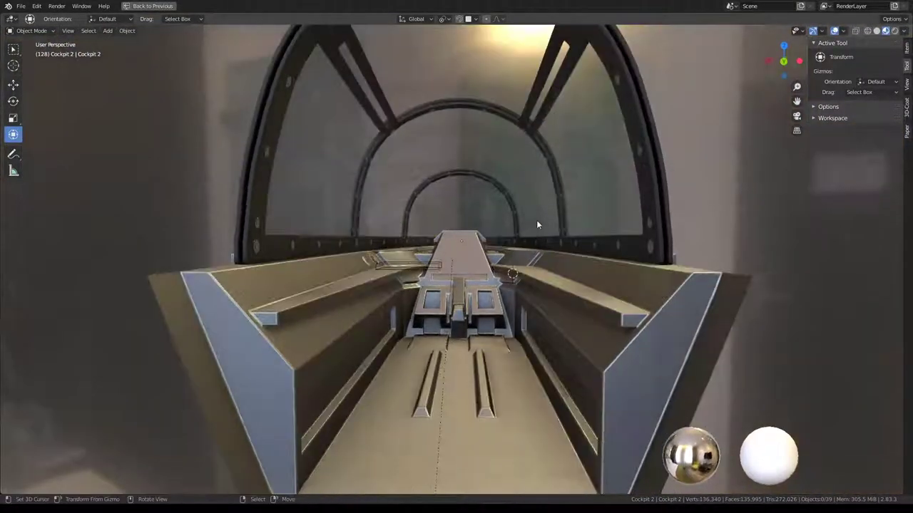
key(alt+a)
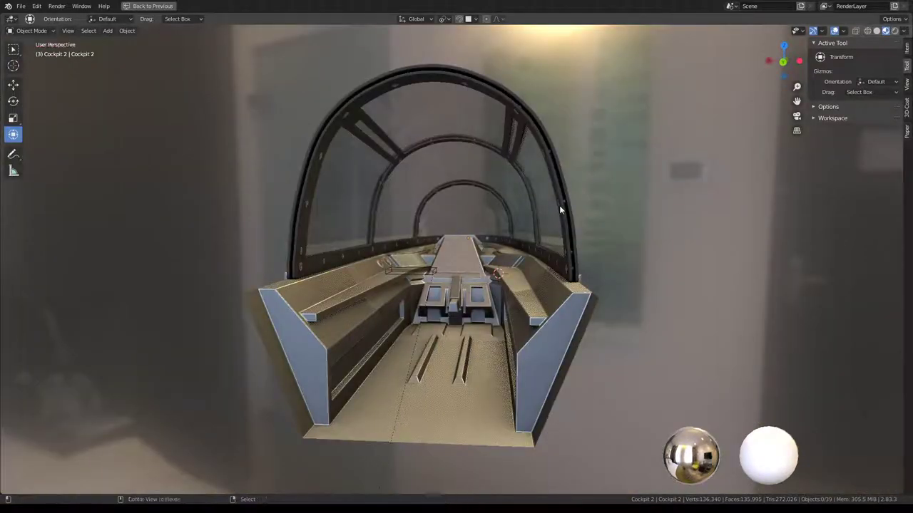
- Review the canopy and interior in the full Shading layout and save the blend file
mouse_move(539, 218)
middle_down()
mouse_move(326, 212)
mouse_move(416, 235)
middle_up()
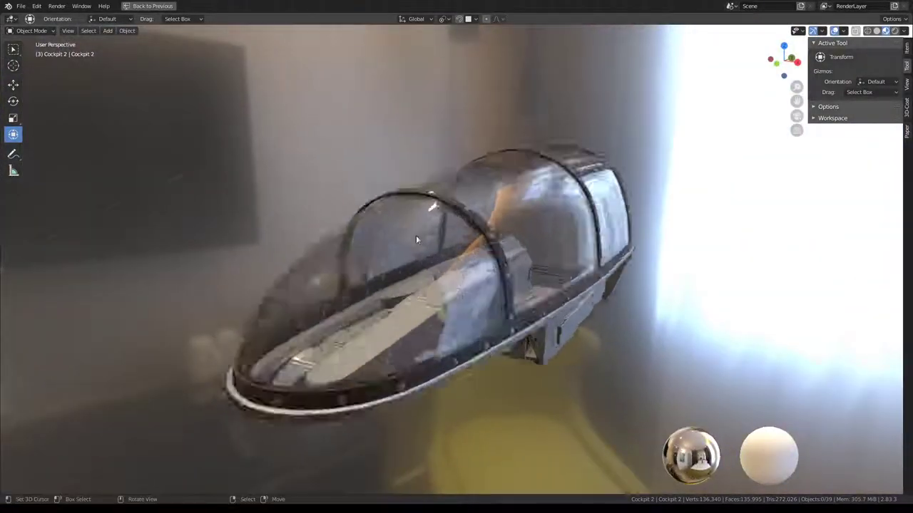
scroll(416, 235, up, 5)
mouse_move(466, 191)
middle_down()
mouse_move(440, 194)
mouse_move(423, 168)
middle_up()
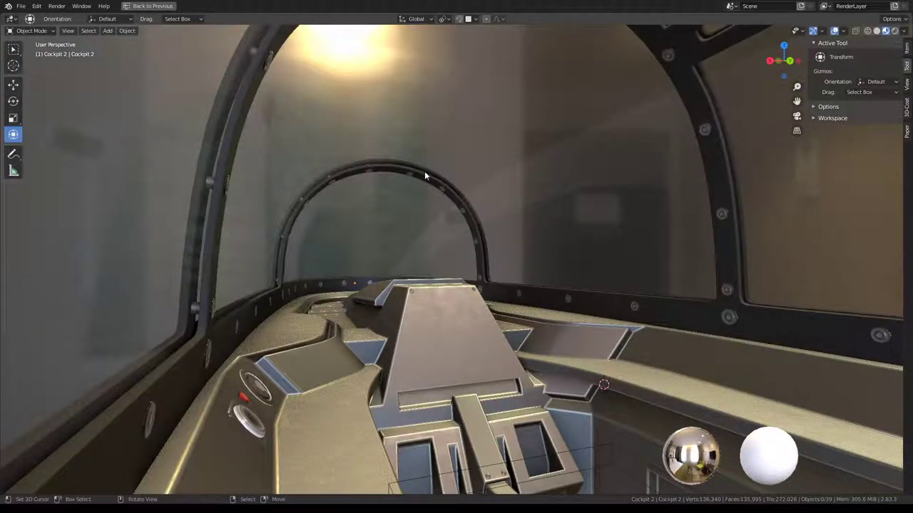
key(ctrl+space)
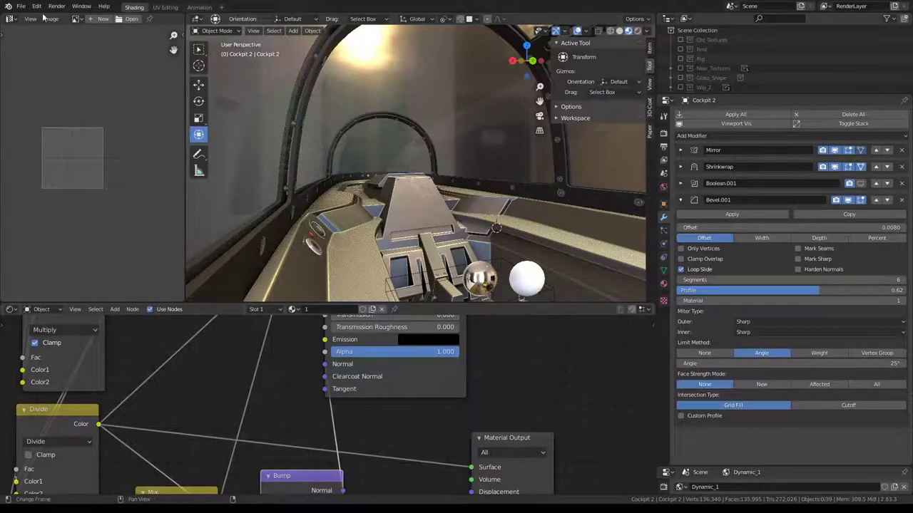
mouse_move(343, 151)
middle_down()
mouse_move(323, 157)
mouse_move(450, 157)
middle_up()
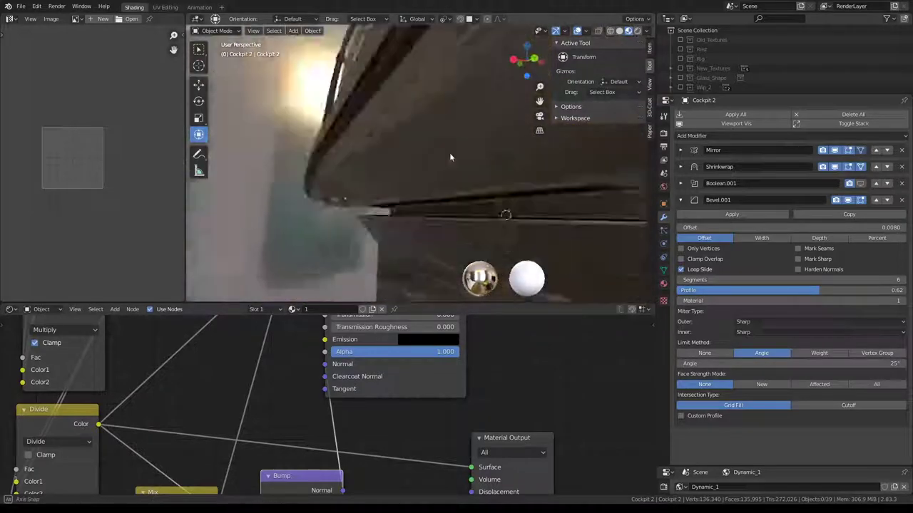
middle_drag(450, 157, 393, 194)
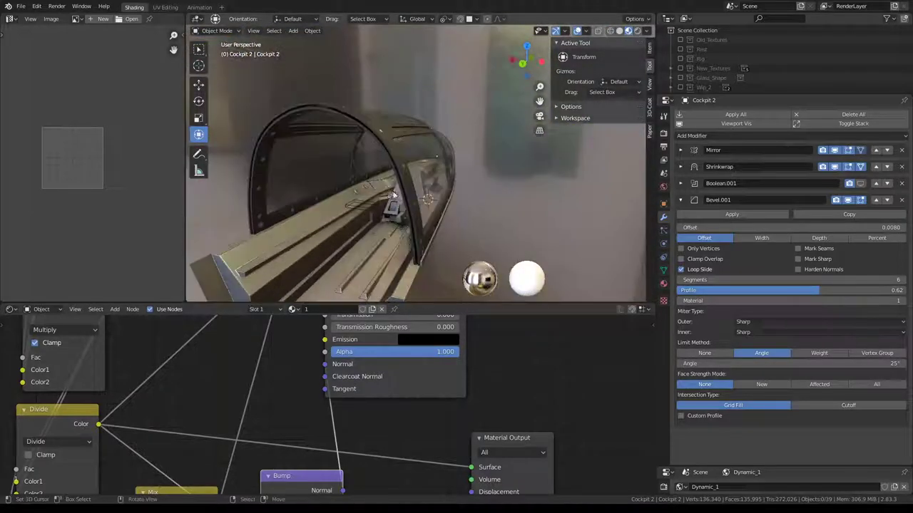
scroll(417, 193, up, 5)
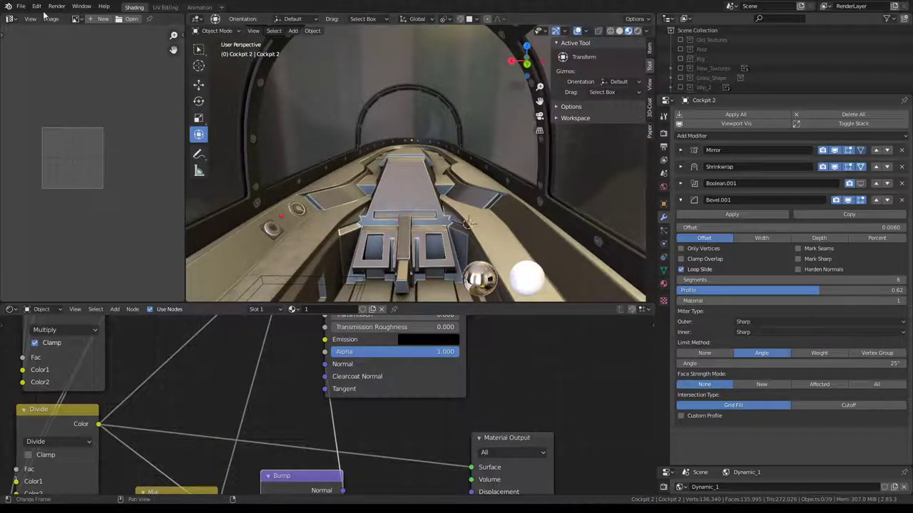
click(22, 7)
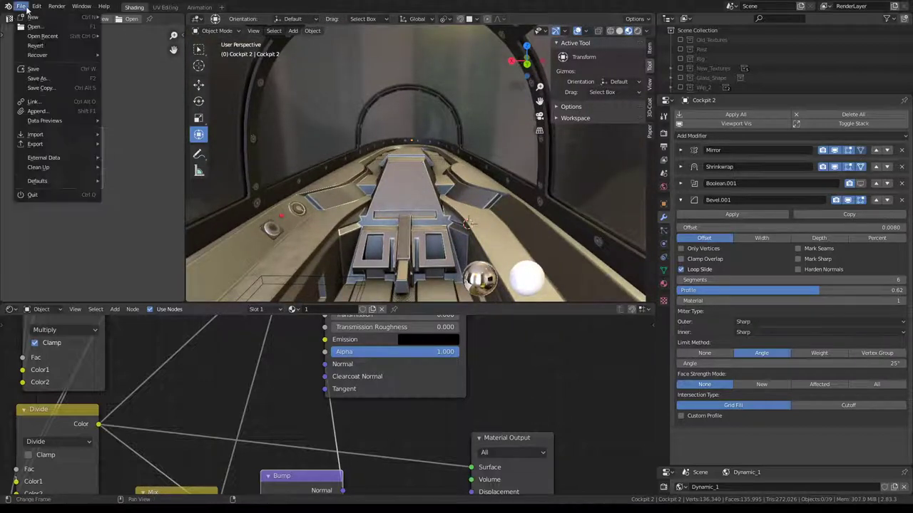
click(33, 69)
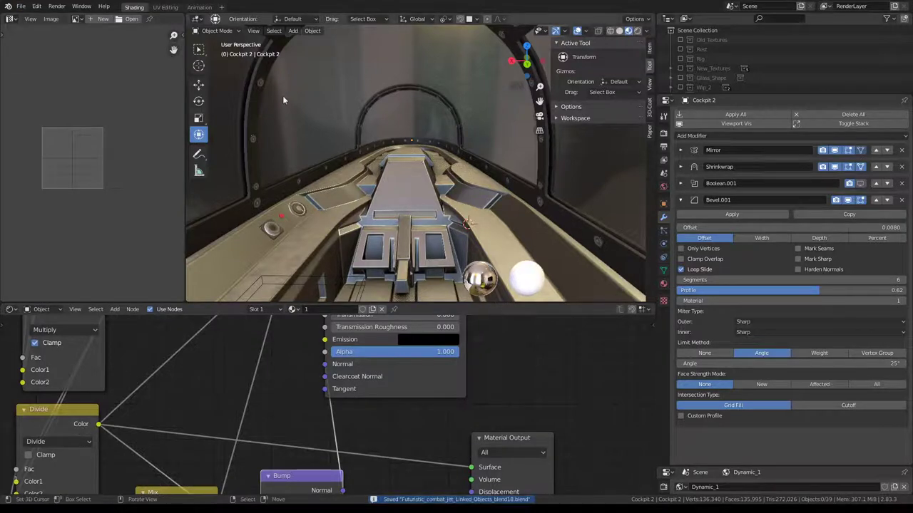